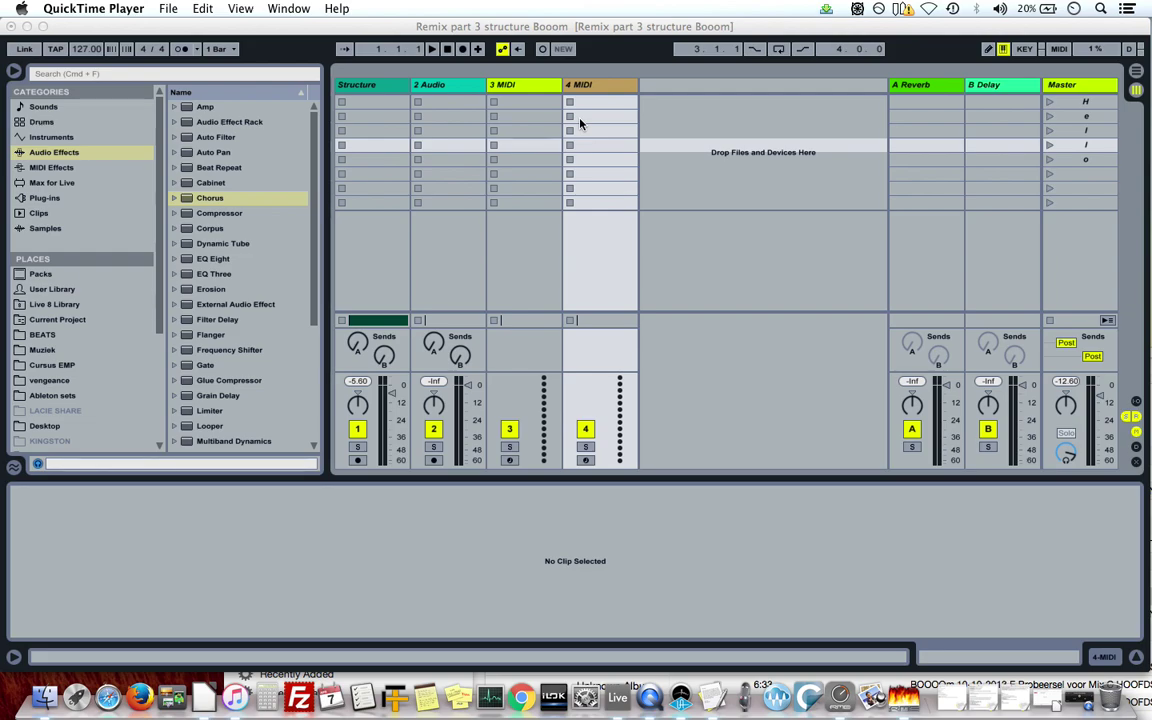
Switch to Ableton Live and view the set in both Session View and Arrangement View, ending in Arrangement View.
left_click(582, 40)
key("Tab")
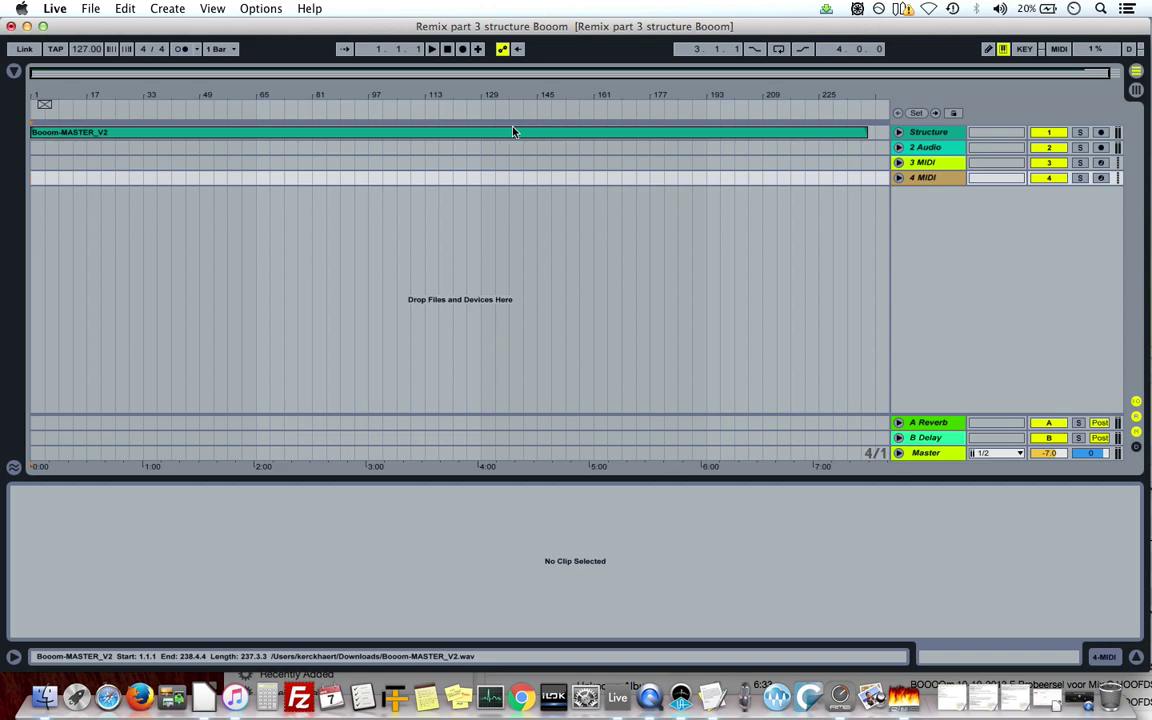
key("Tab")
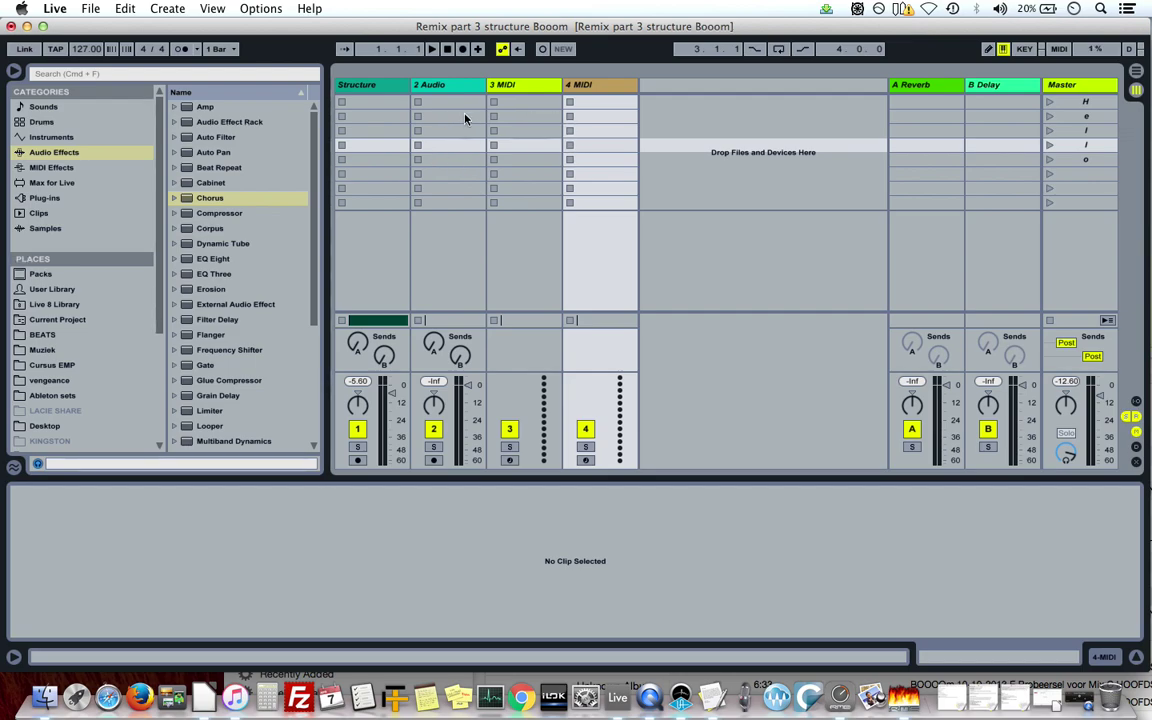
key("Tab")
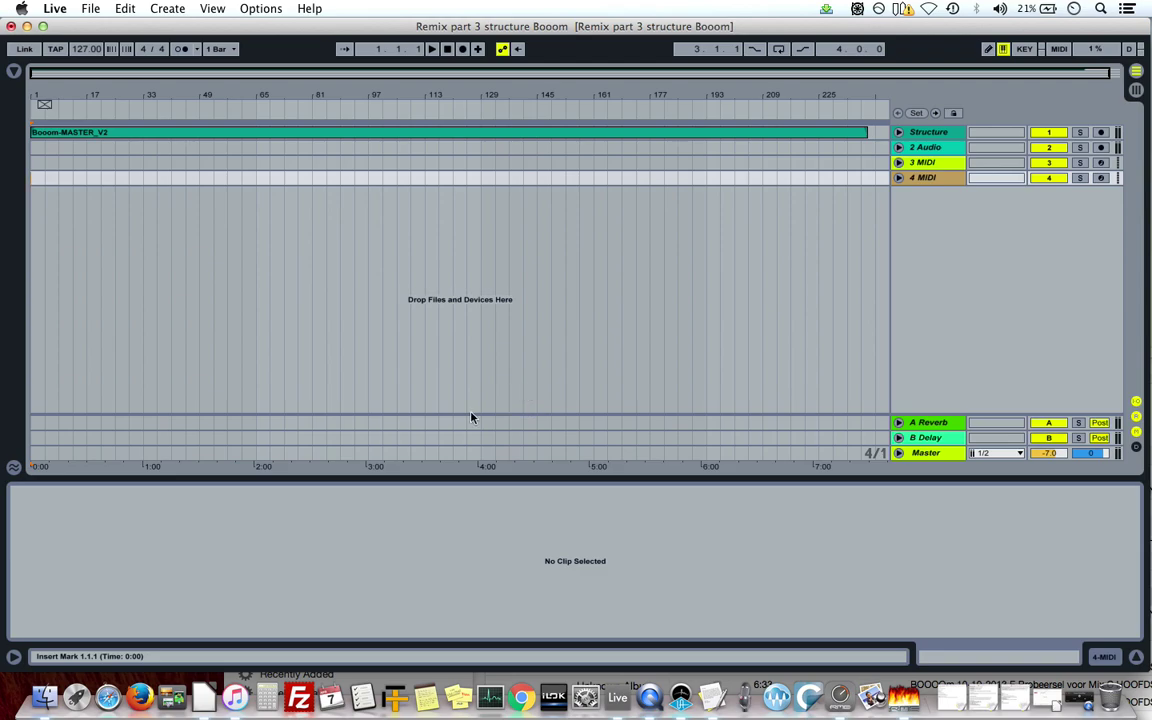
Switch to LibreOffice Calc and enter Intro in cell A5 and Verse 1 in cell B5 of the Popsong overview.
left_click(206, 697)
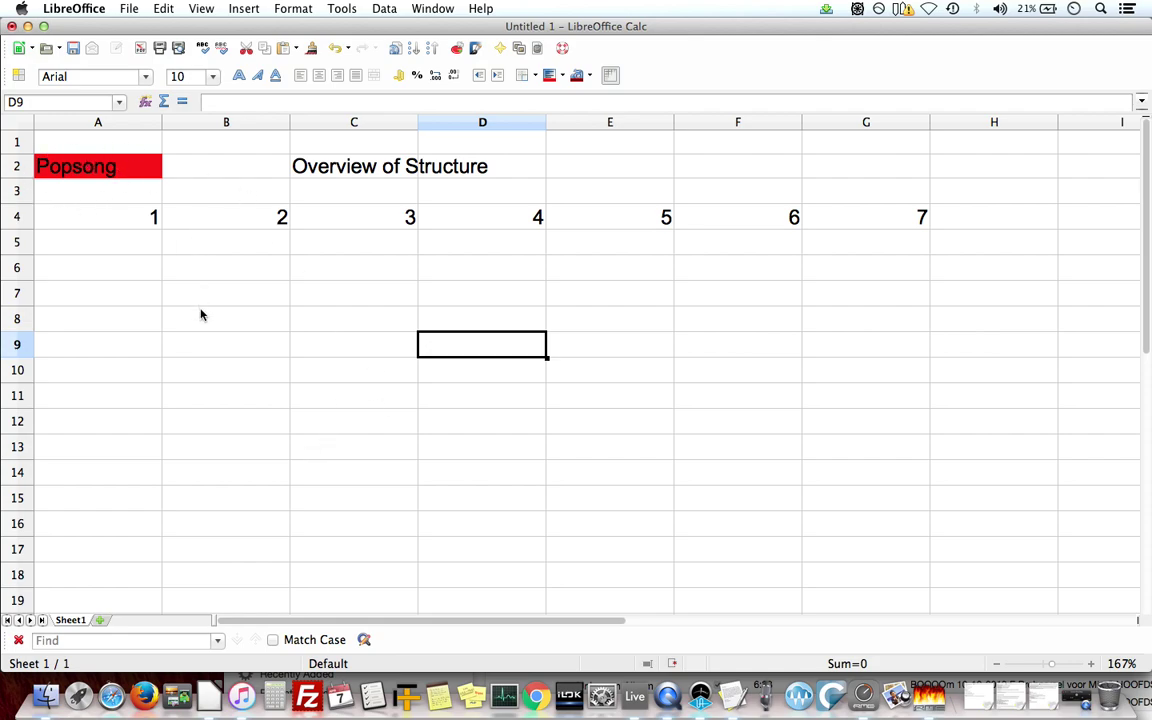
double_click(134, 249)
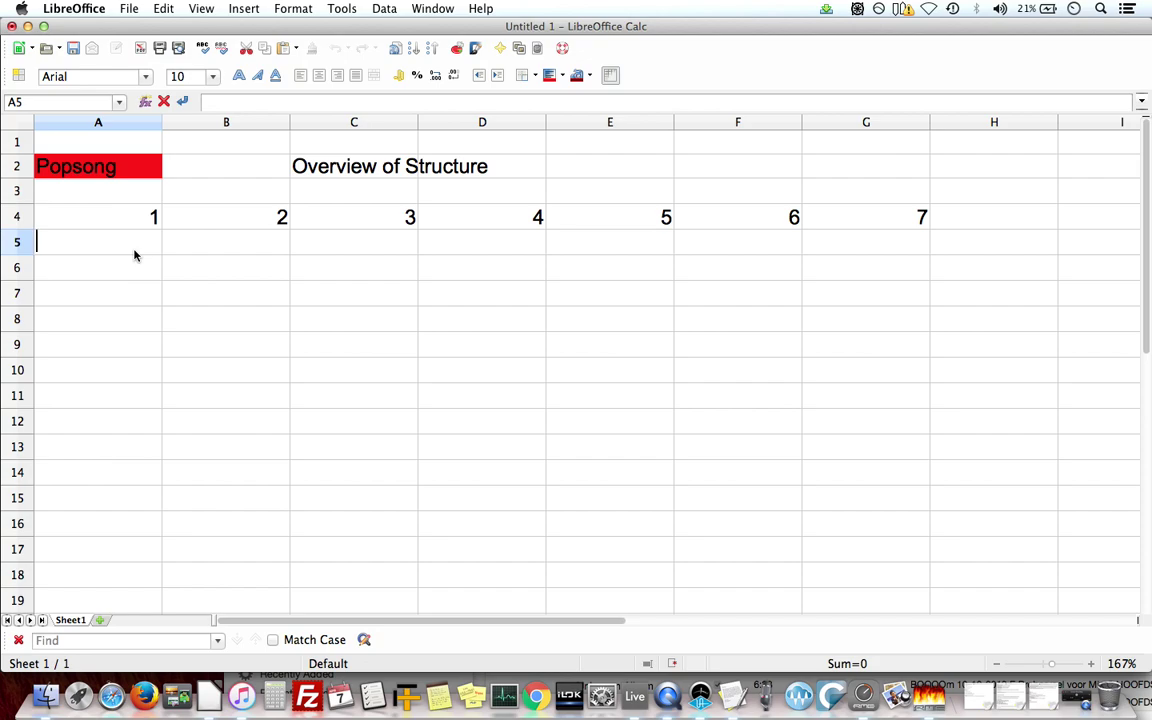
type("Intro")
key("Tab")
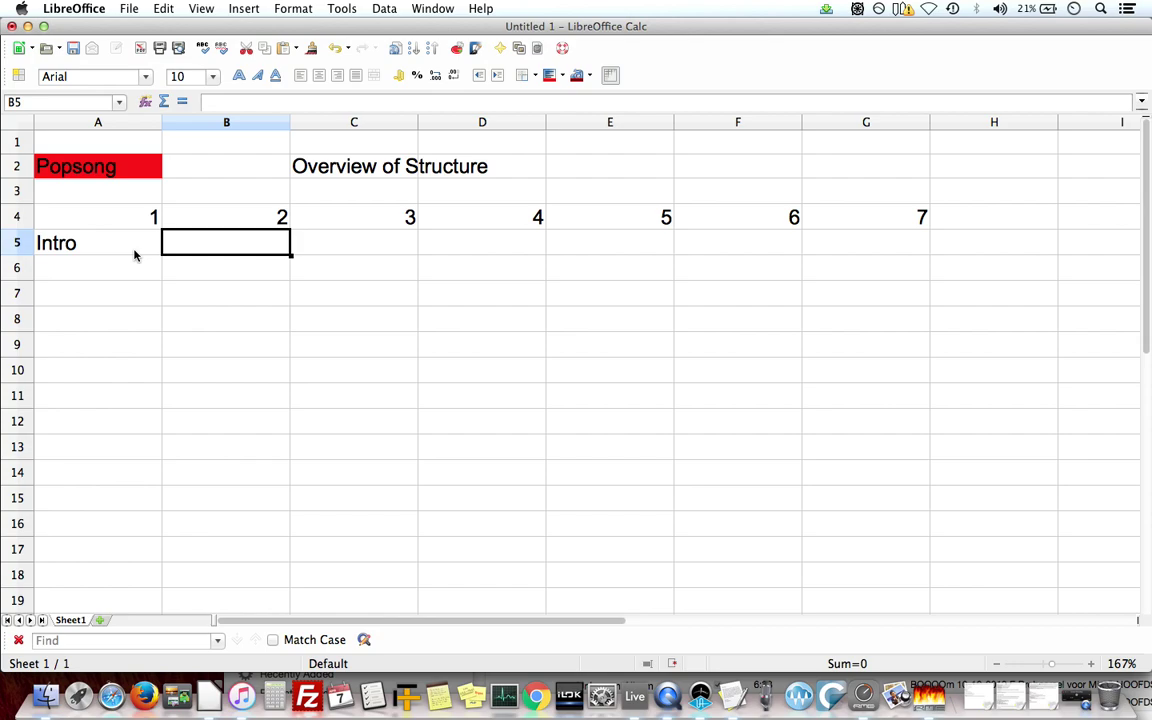
type("Verse 1")
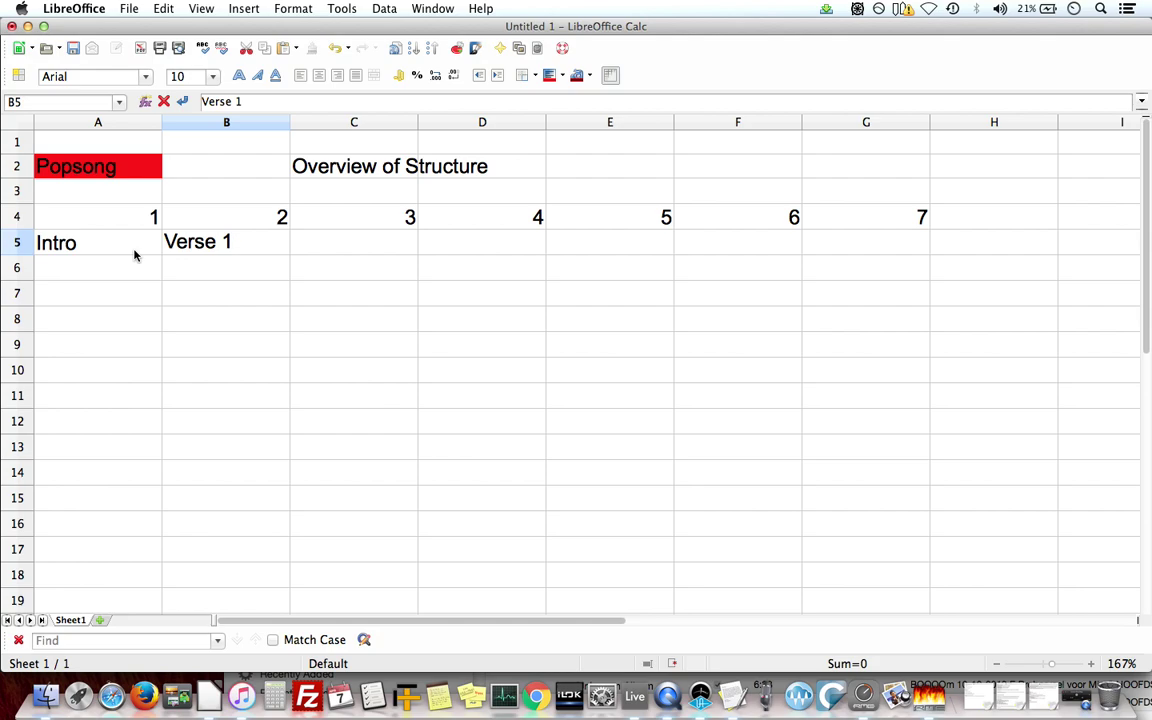
left_click(276, 296)
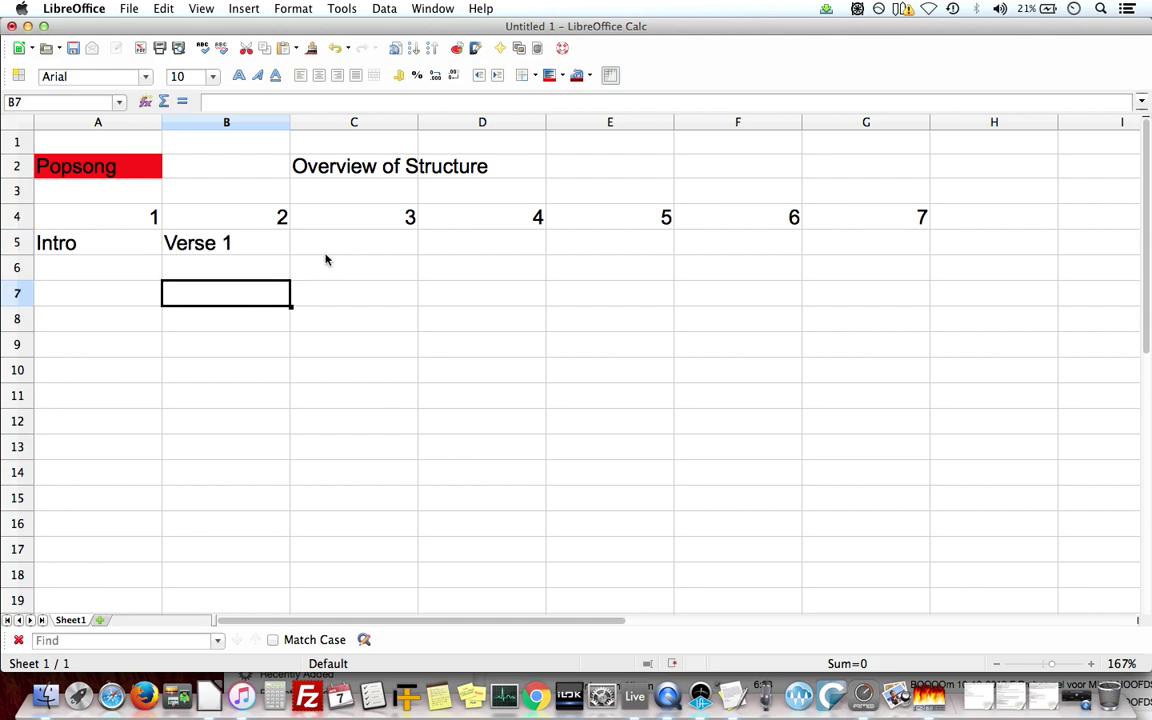
Enter Chorus 1 in cell C5, under number 3.
right_click(251, 250)
left_click(245, 245)
left_click(250, 246)
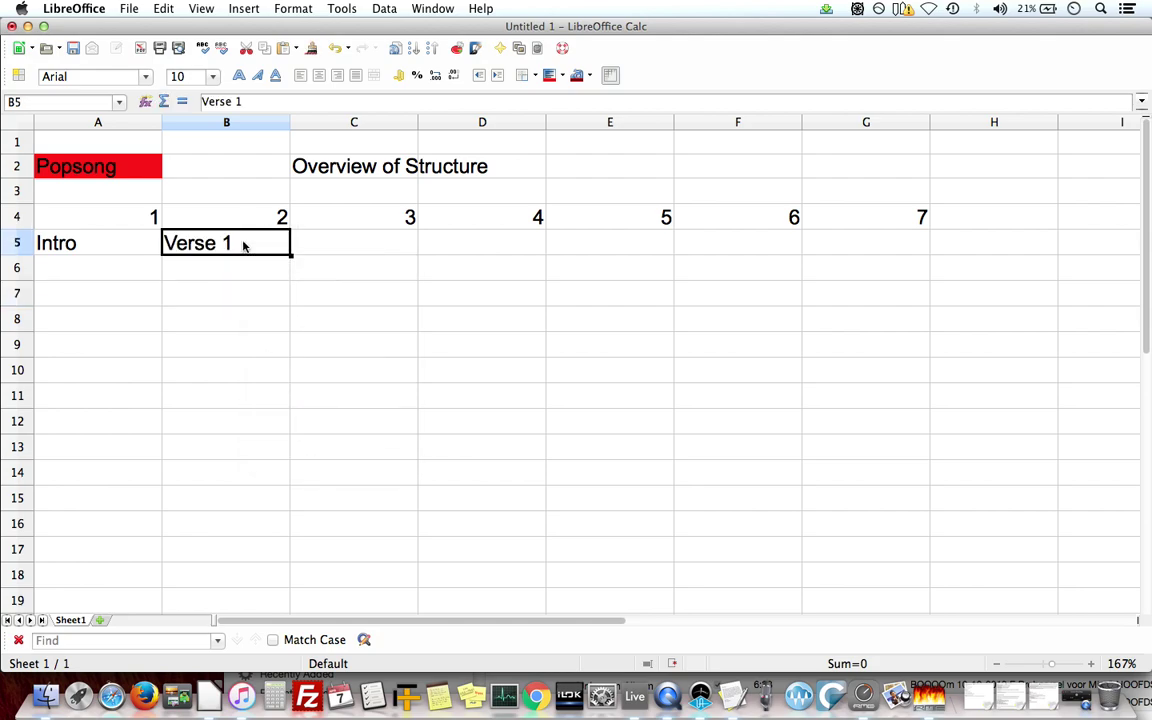
left_click(323, 249)
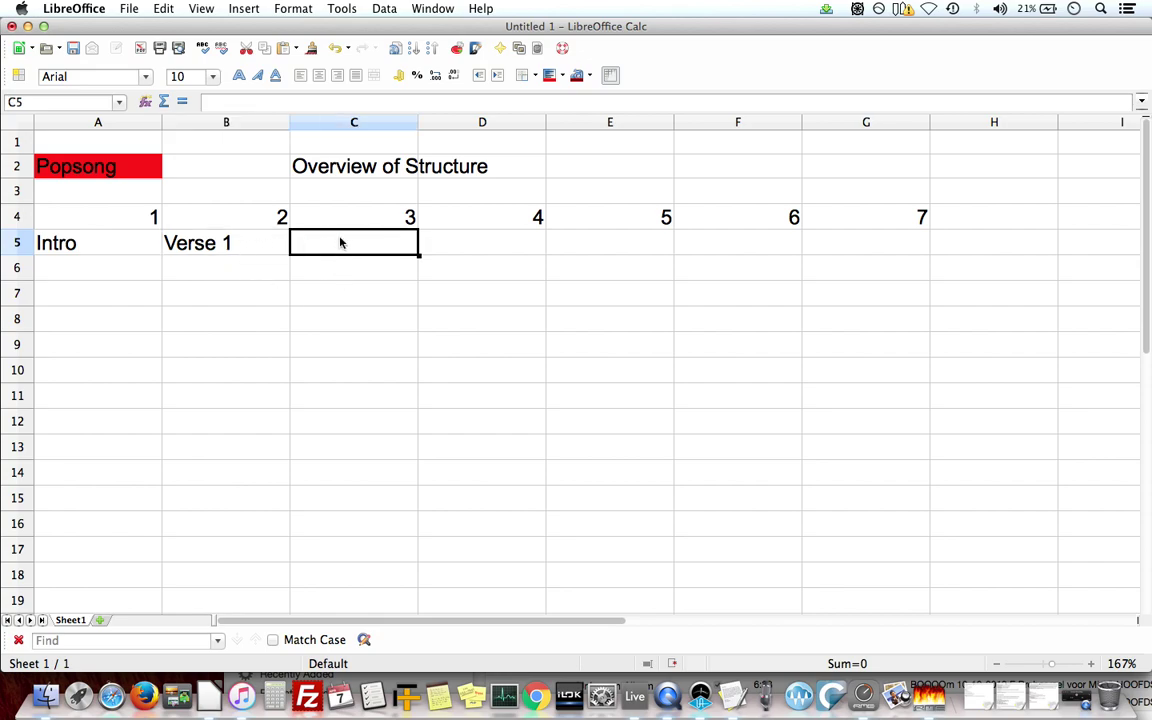
type("Chorus 1")
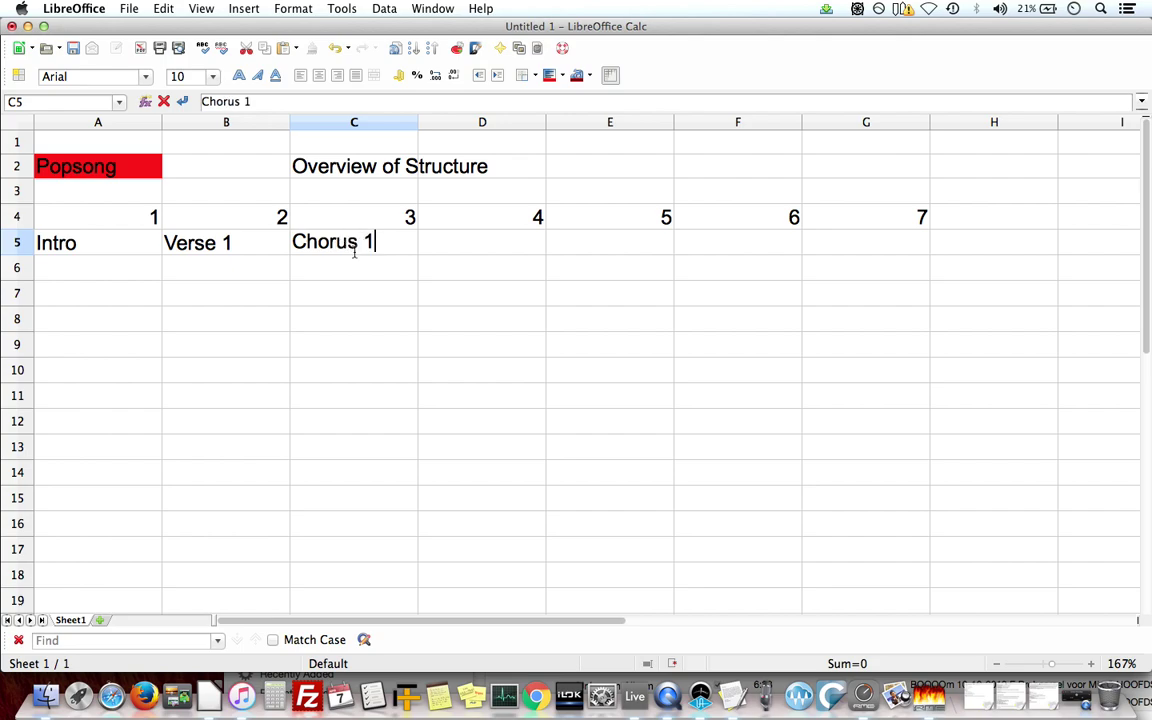
key("Return")
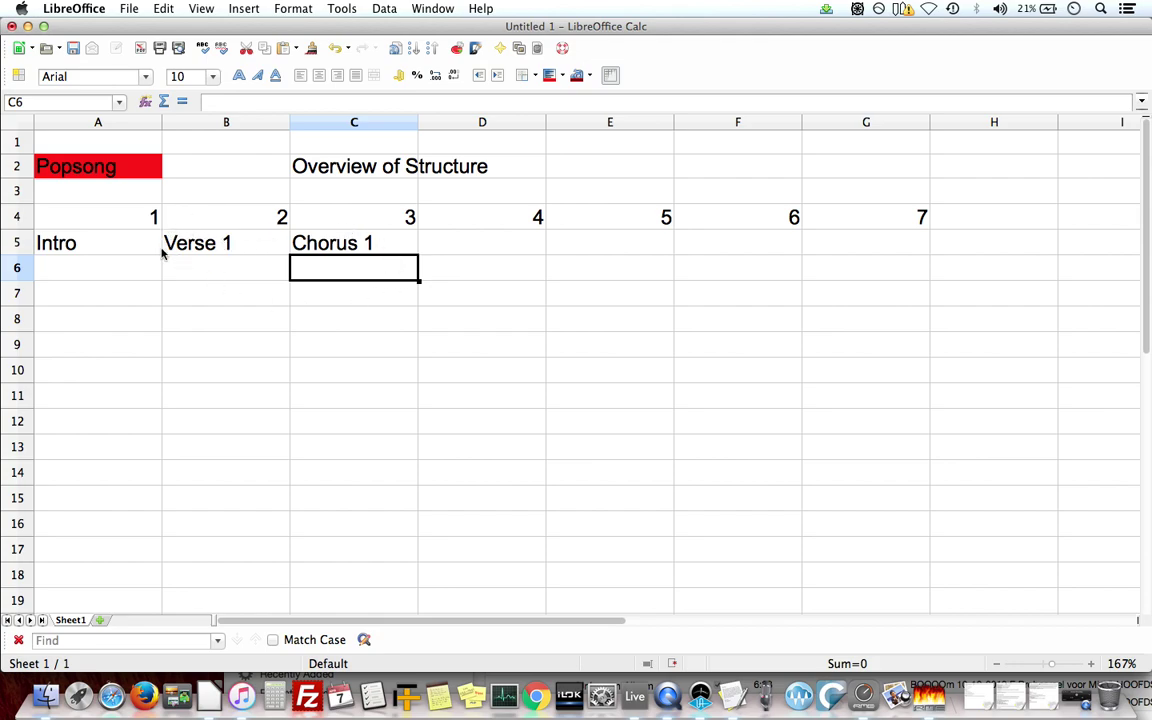
Copy the Verse 1 and Chorus 1 cells and paste them into D5:E5.
left_click(385, 294)
left_click(224, 234)
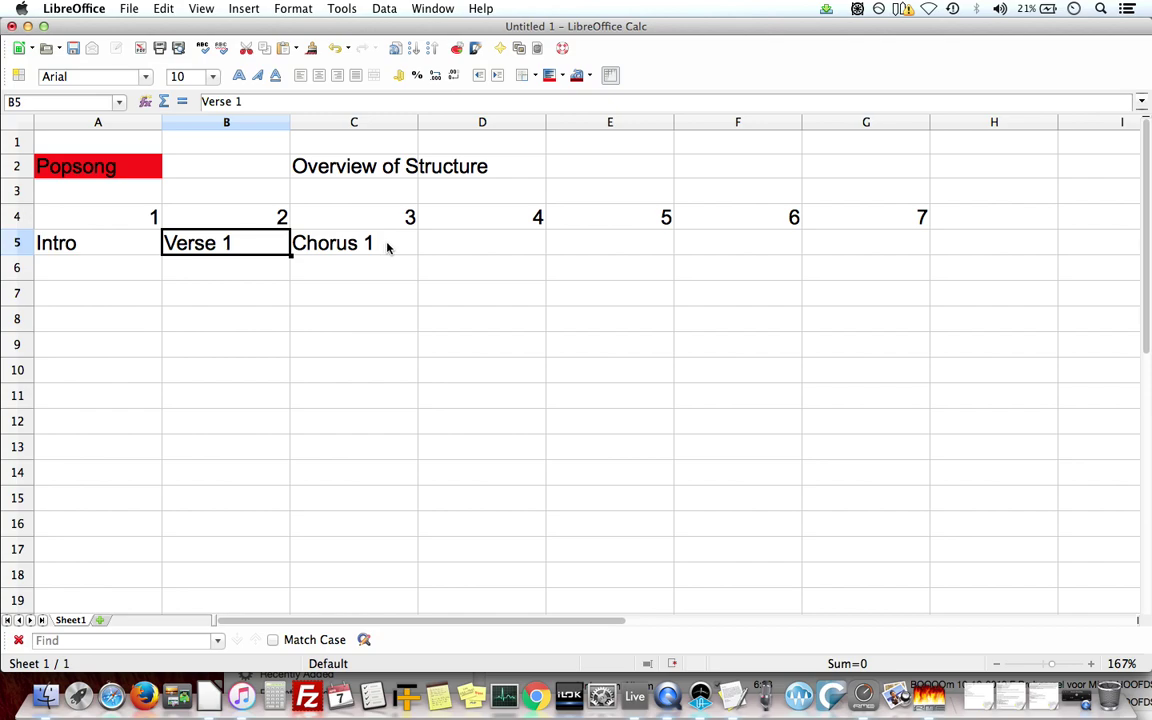
left_click(386, 247, "shift")
left_click(163, 9)
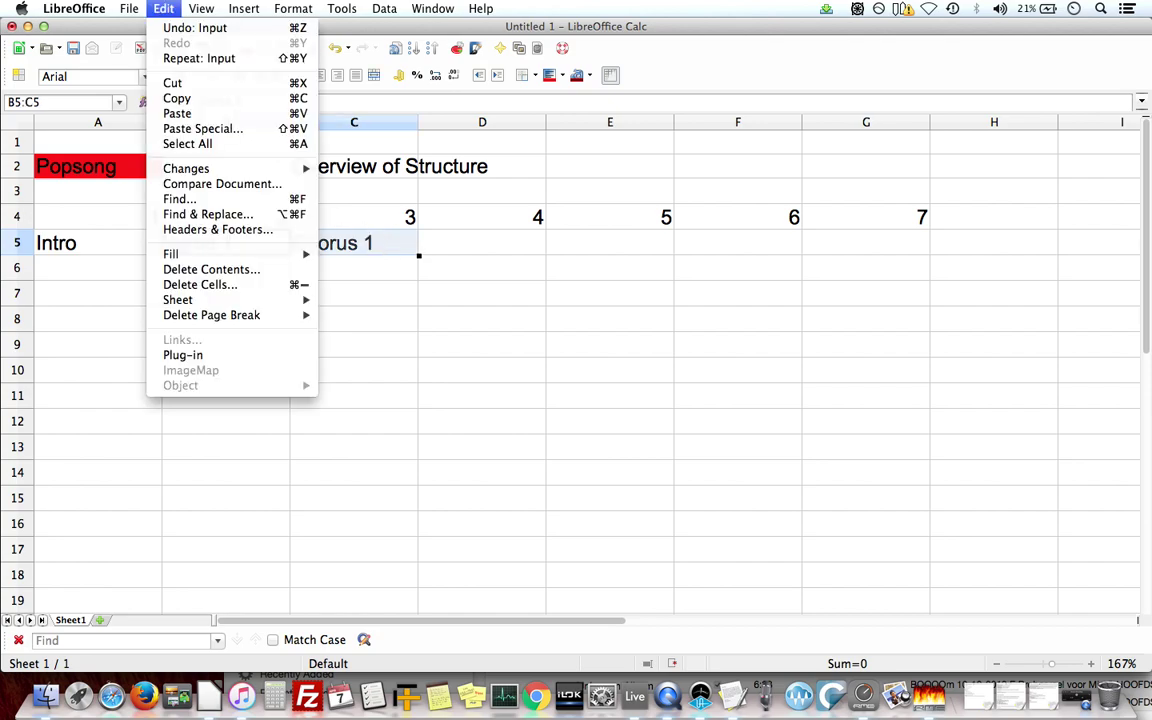
left_click(188, 98)
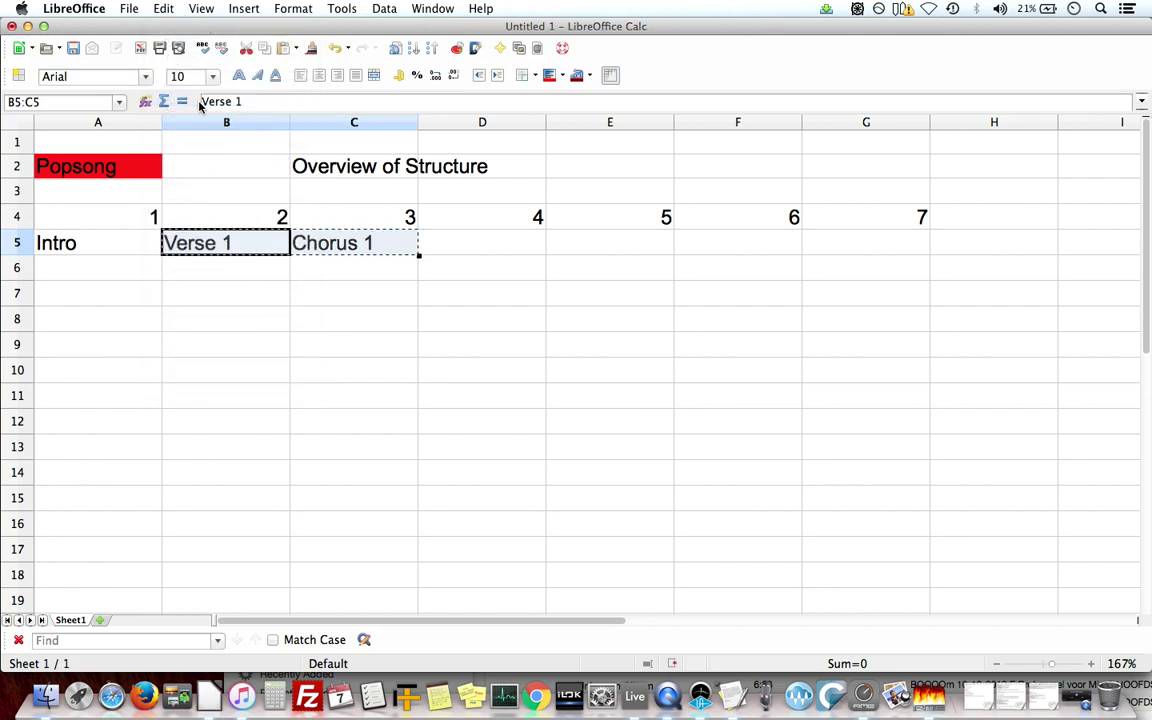
left_click(450, 249)
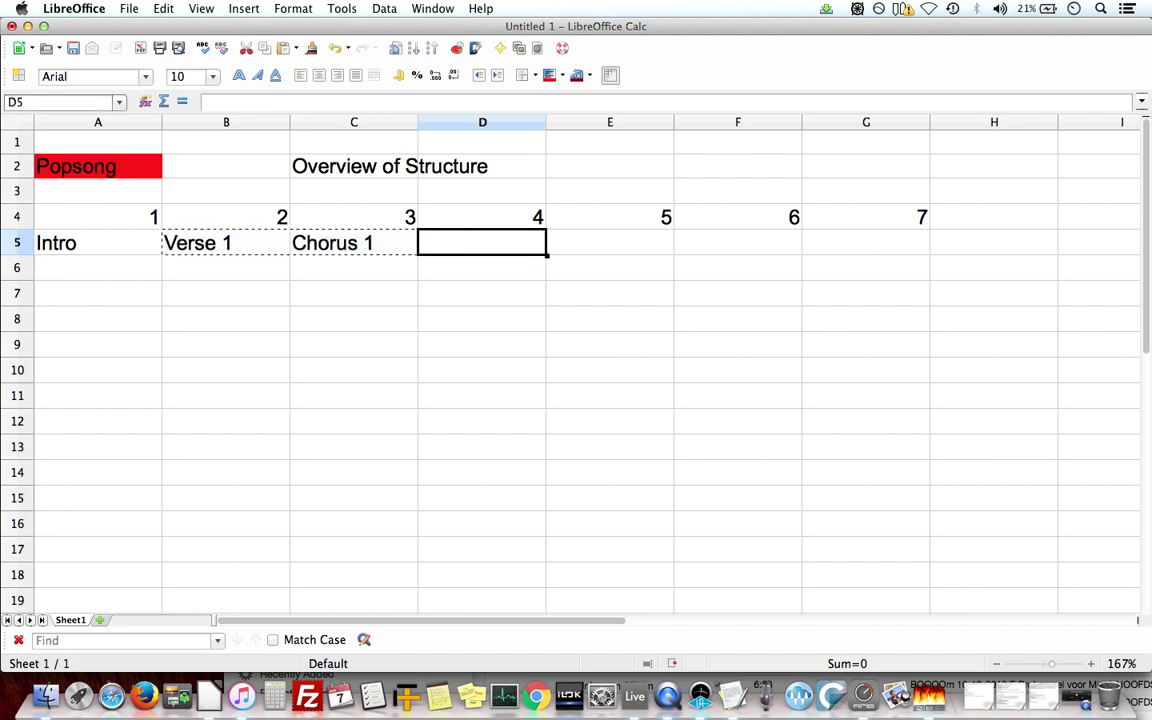
left_click(164, 9)
left_click(177, 113)
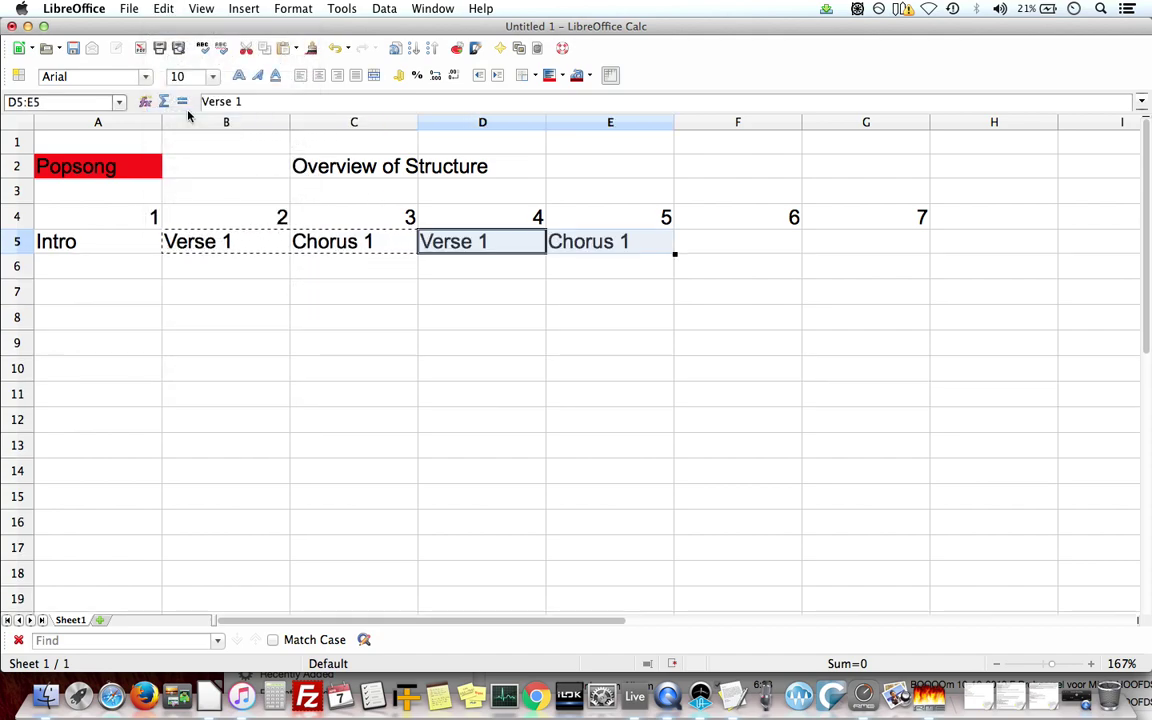
Renumber the pasted section names to Verse 2 in D5 and Chorus 2 in E5.
left_click(460, 243)
double_click(496, 248)
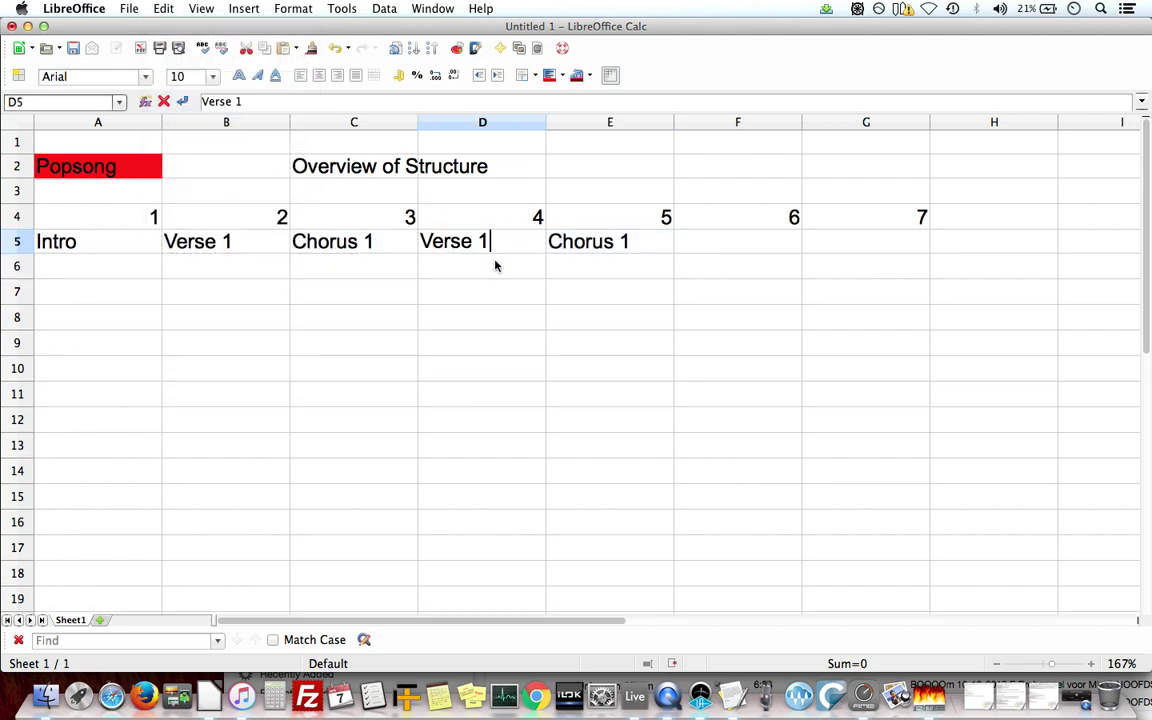
key("BackSpace")
type("2")
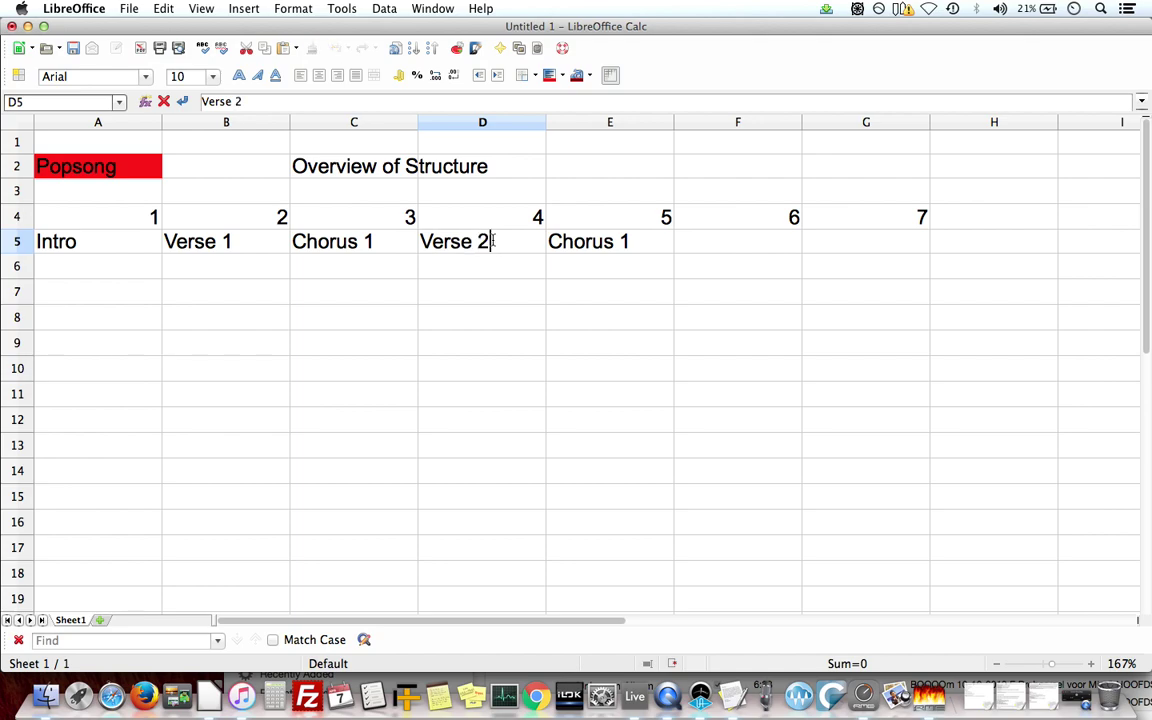
left_click(632, 246)
double_click(632, 246)
key("BackSpace")
type("2")
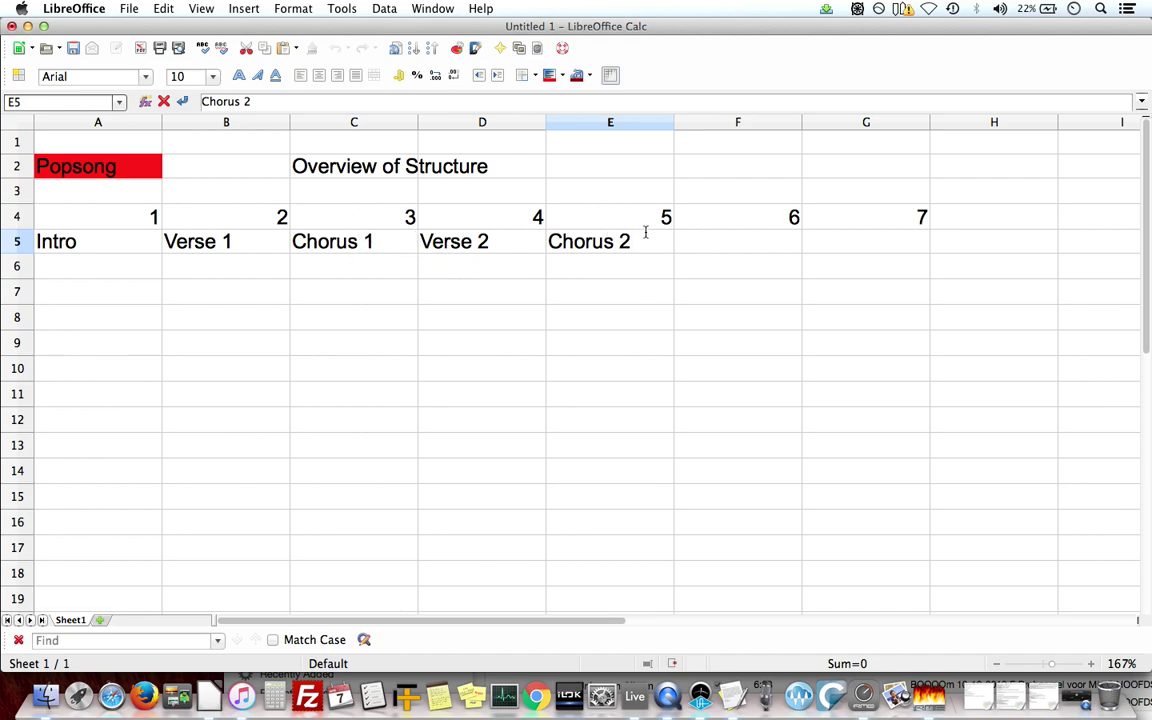
Enter Break / Bridge in cell F5 and Chorus 3 in cell G5.
double_click(723, 246)
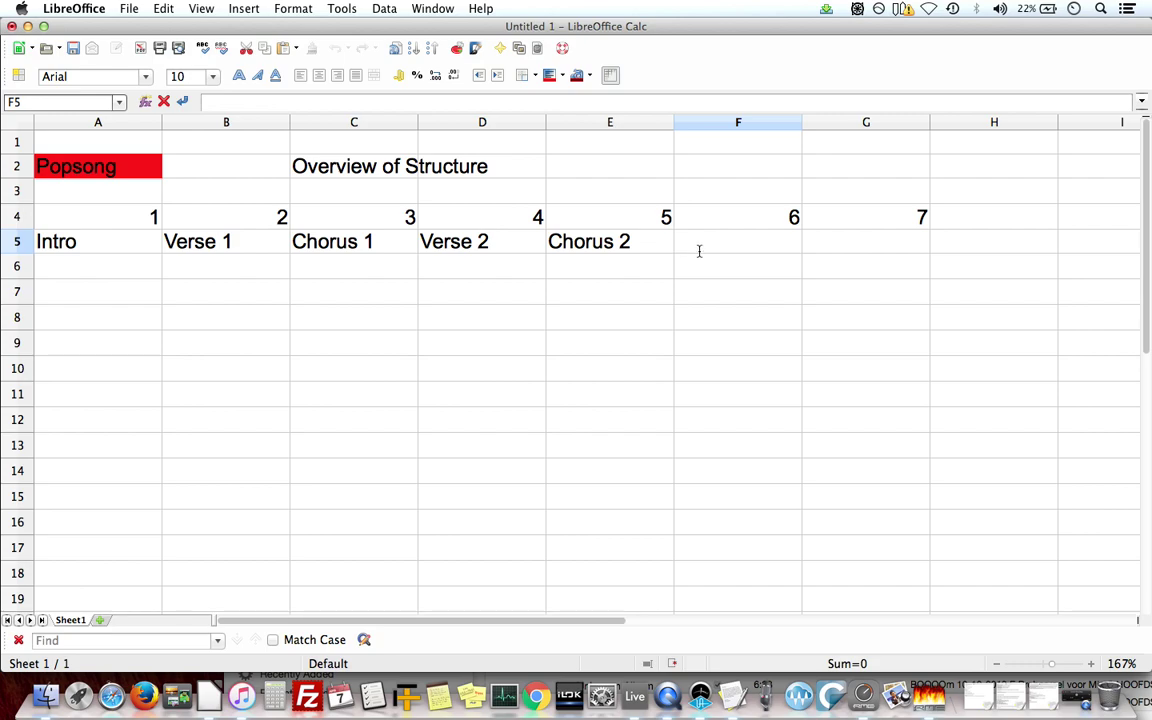
type("Break / Bri")
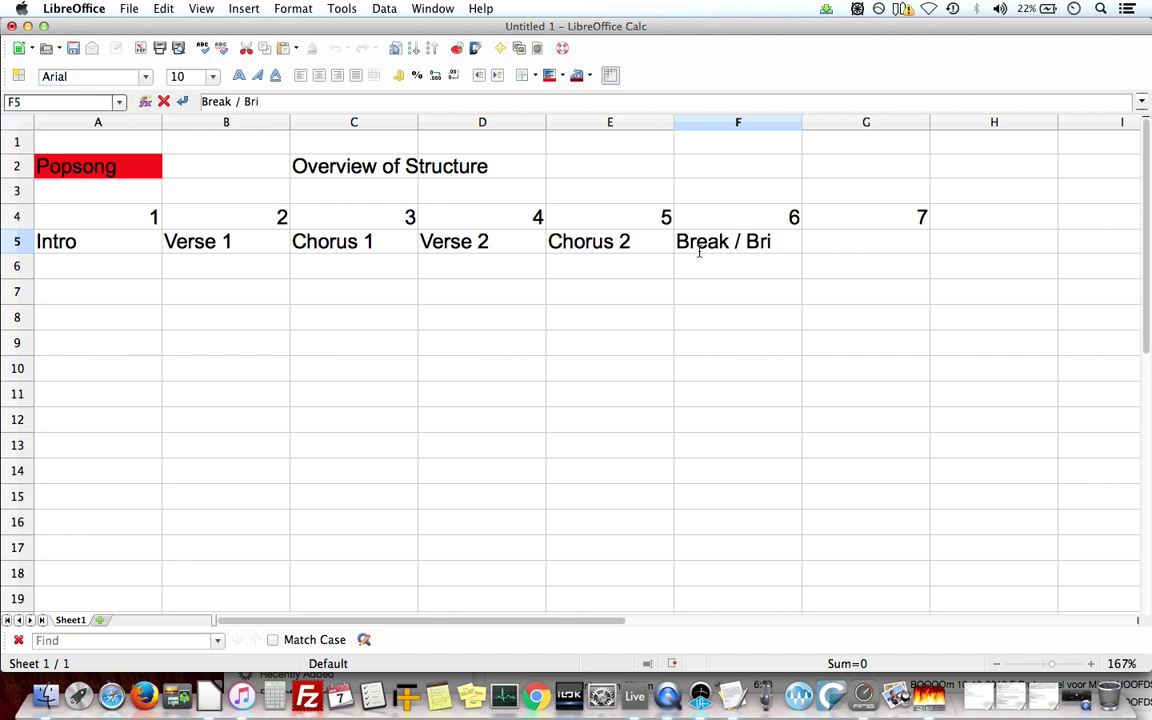
type("dge")
left_click(717, 275)
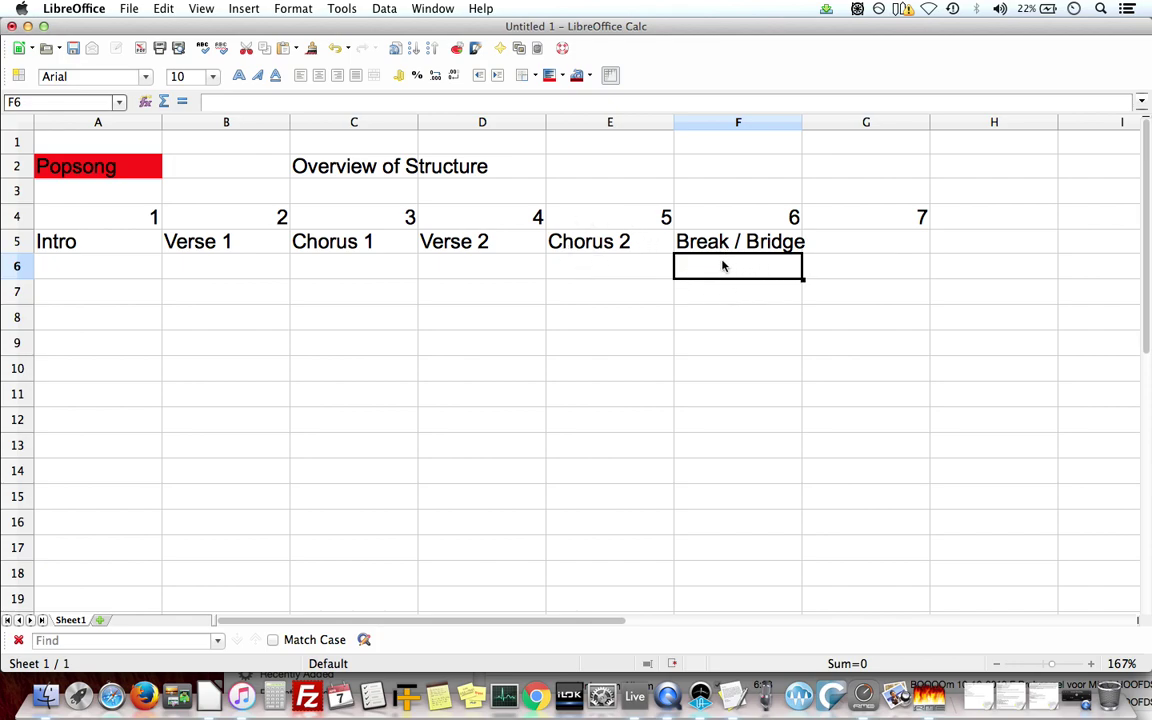
double_click(849, 241)
type("Cho")
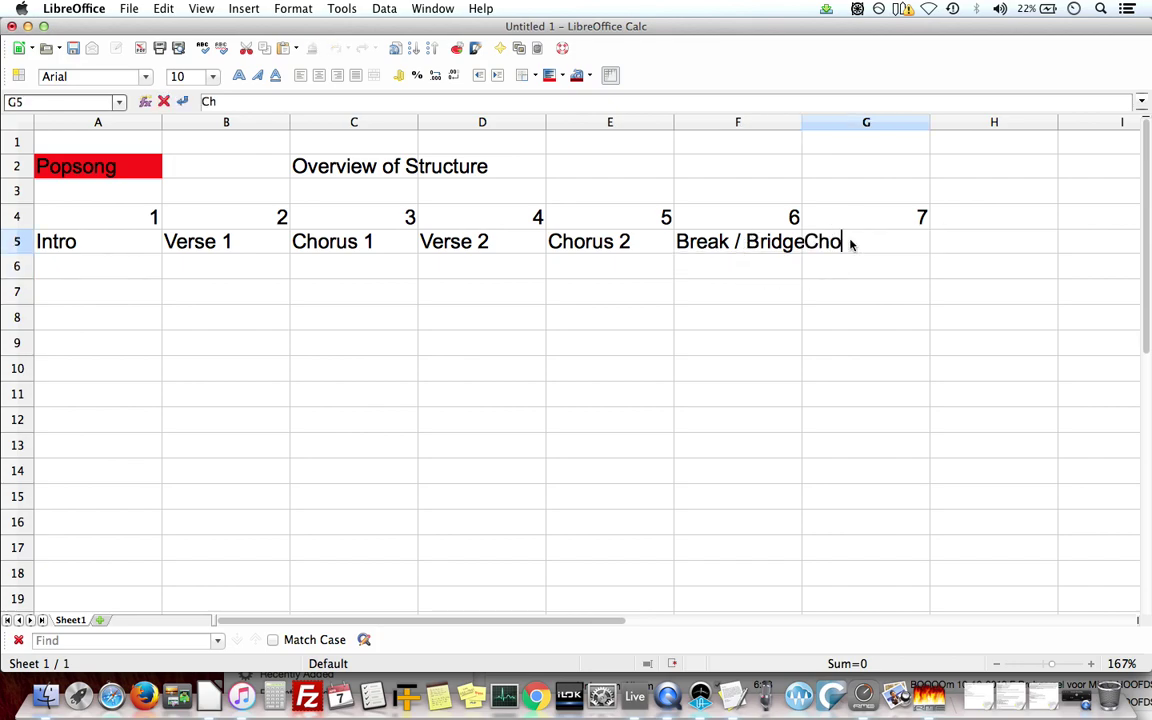
type("rus 3")
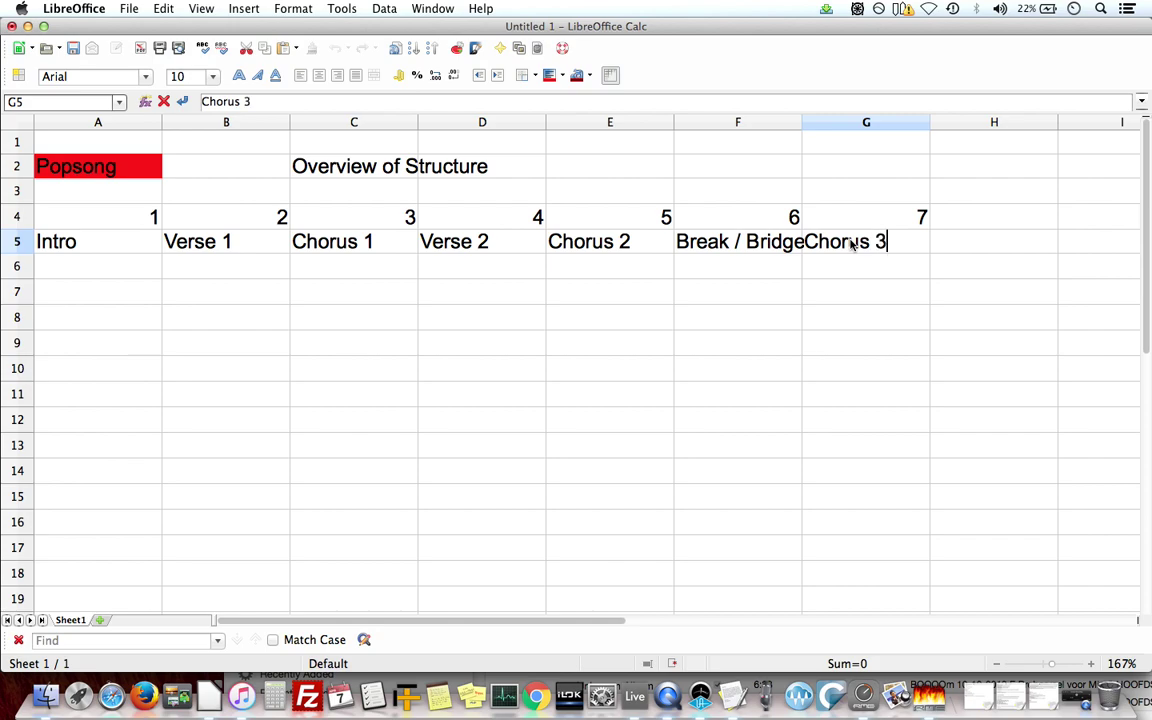
key("Return")
Add an eighth section by entering Outro in cell H5 and the number 8 above it in H4.
double_click(972, 247)
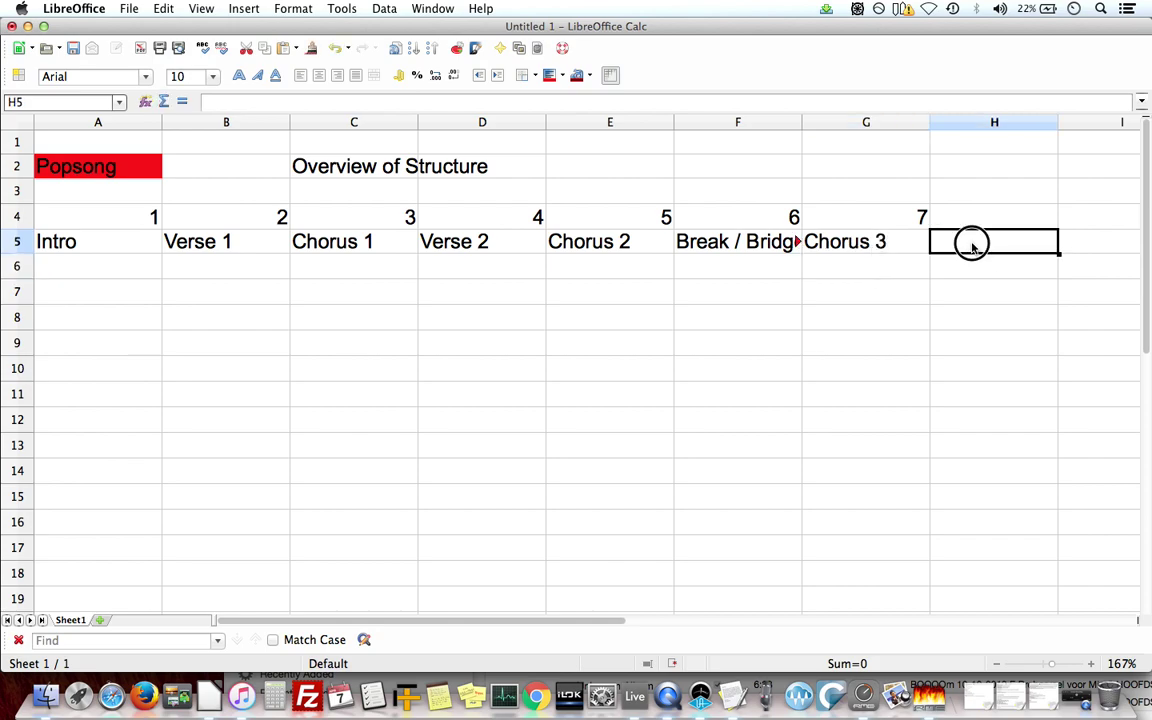
type("Outro")
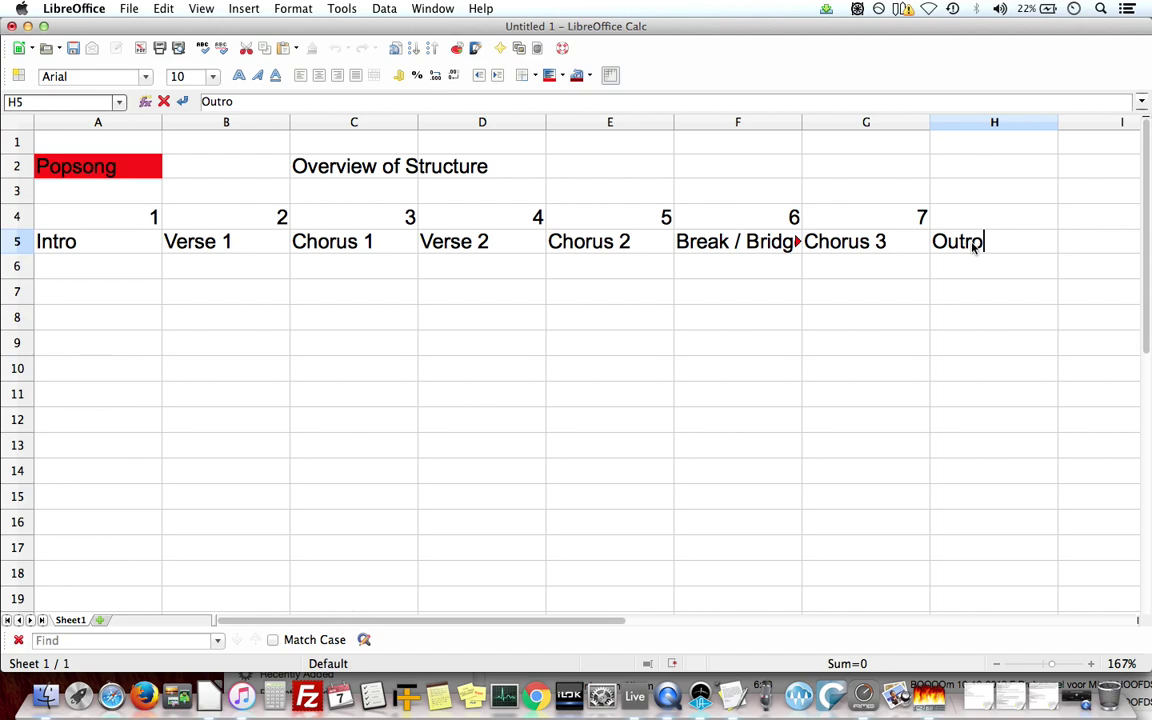
left_click(998, 216)
double_click(1000, 221)
type("9")
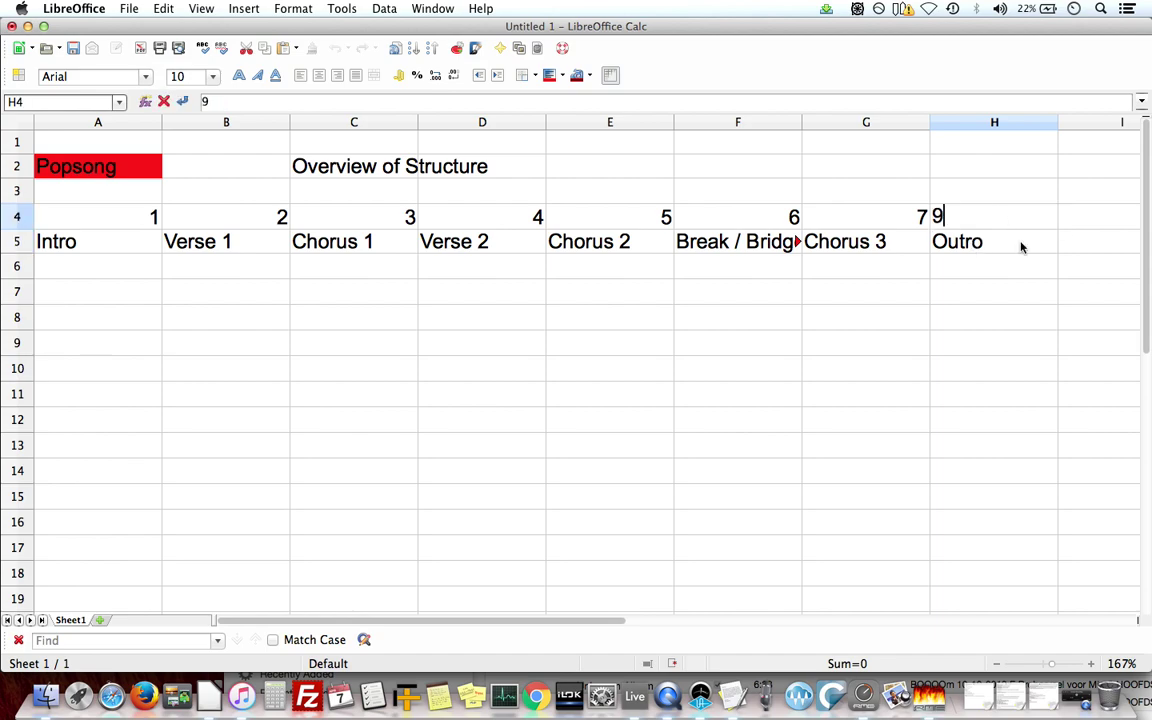
key("BackSpace")
type("8")
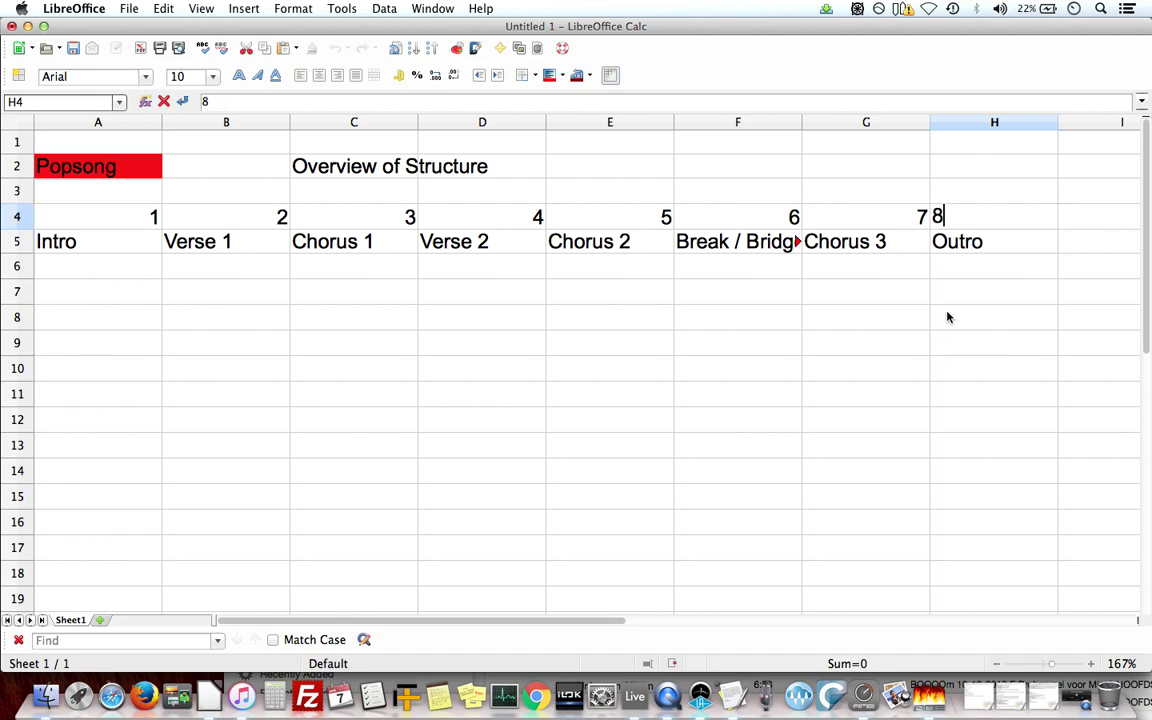
left_click(853, 317)
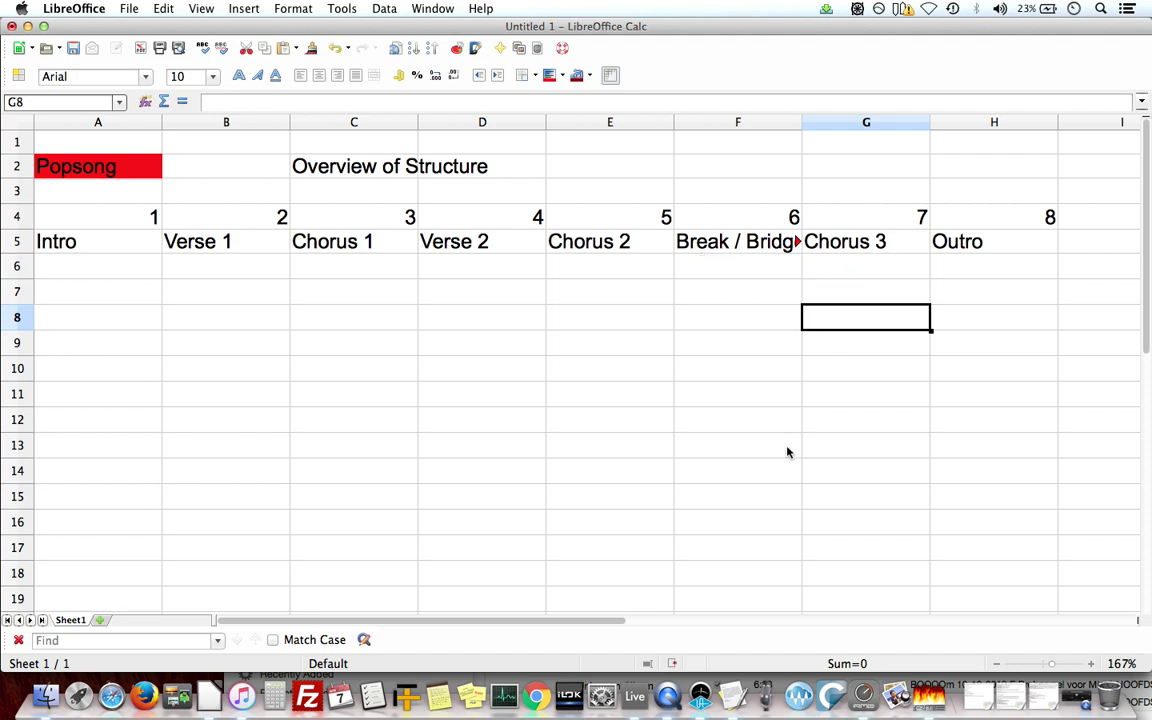
Switch to Ableton Live, unfold the Structure track in Arrangement View to show its waveform, and return to Session View.
left_click(635, 695)
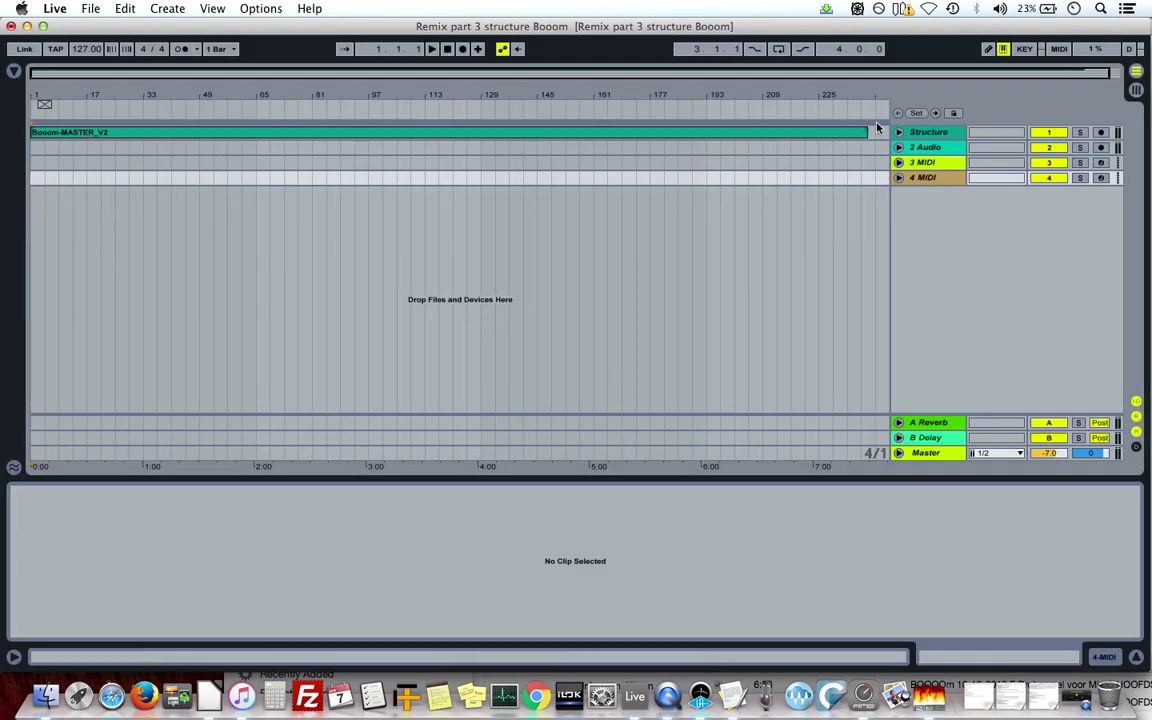
left_click(899, 133)
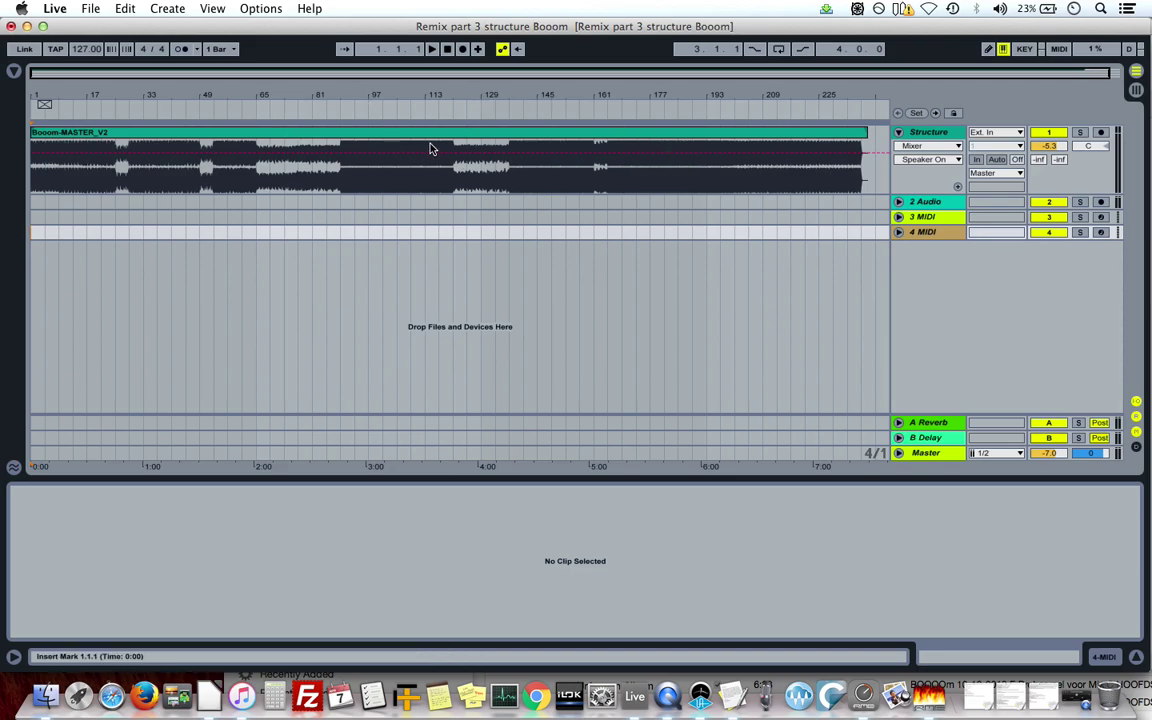
key("Tab")
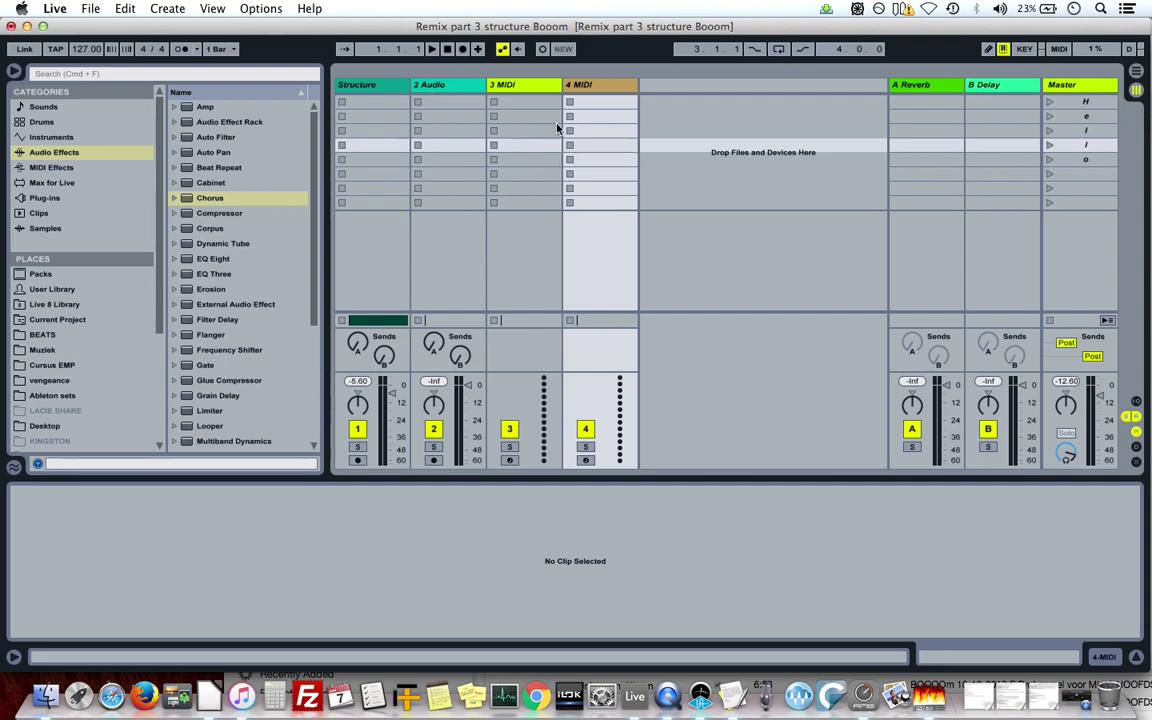
key("Tab")
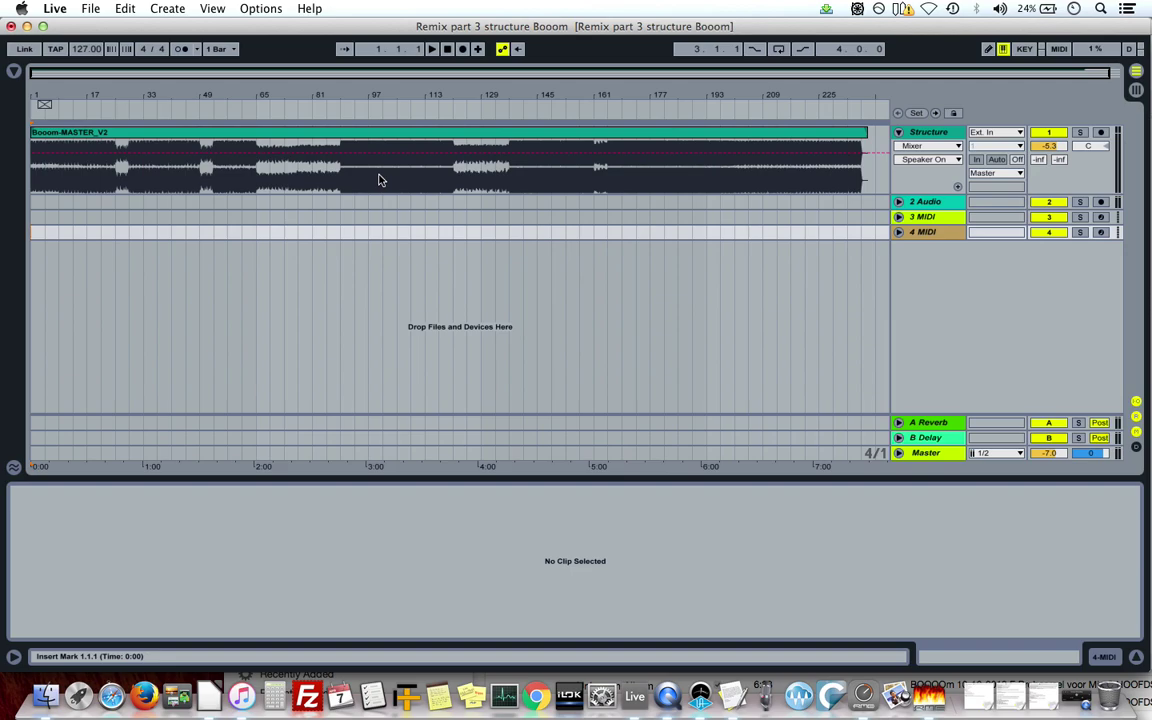
key("Tab")
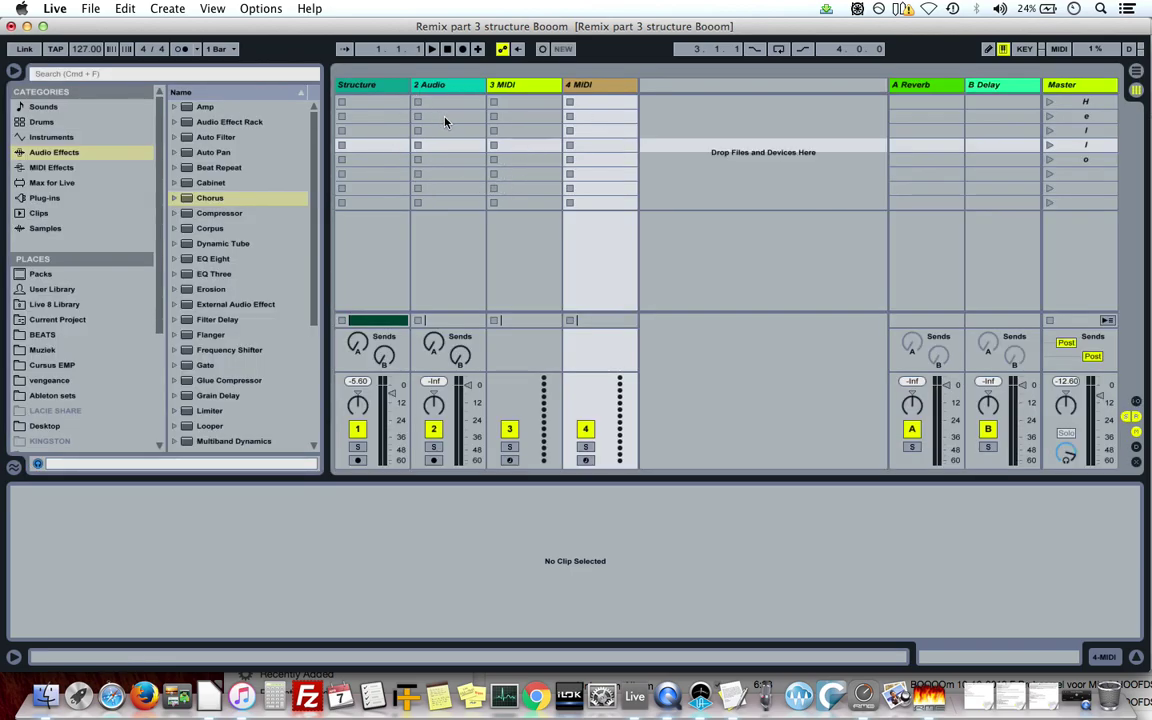
Play Booom-MASTER_V2 from the start in Arrangement View and examine the first short break at bars 25 to 29.
key("Tab")
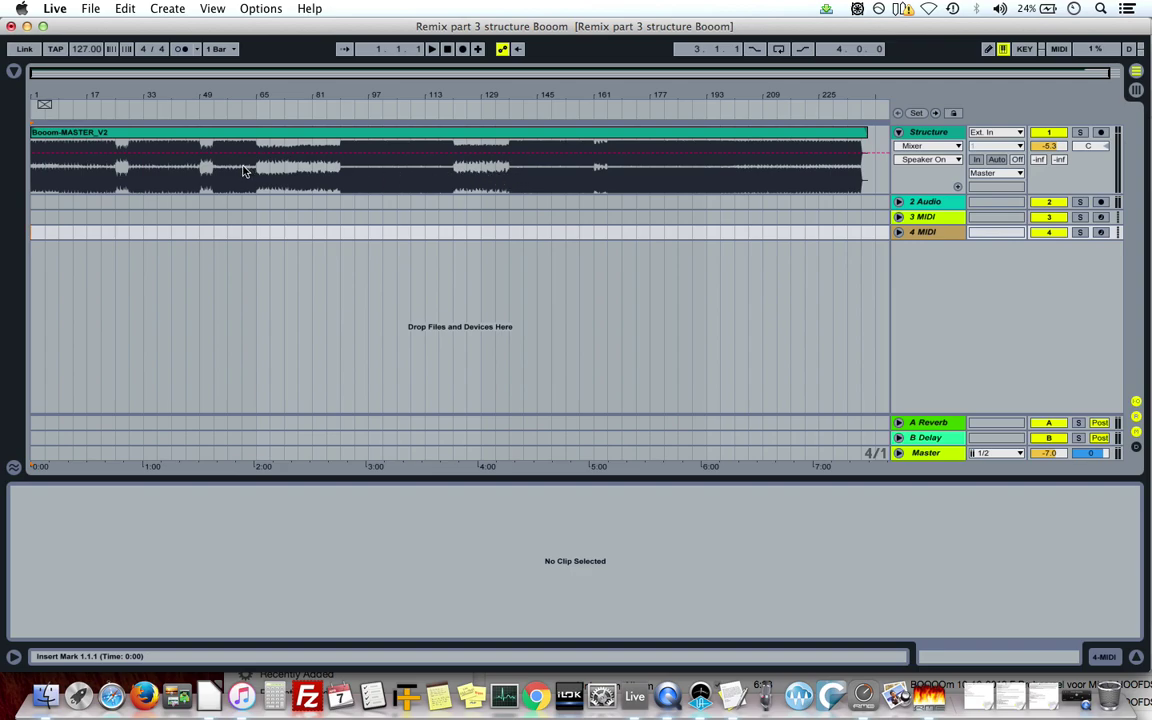
left_click(97, 135)
key("space")
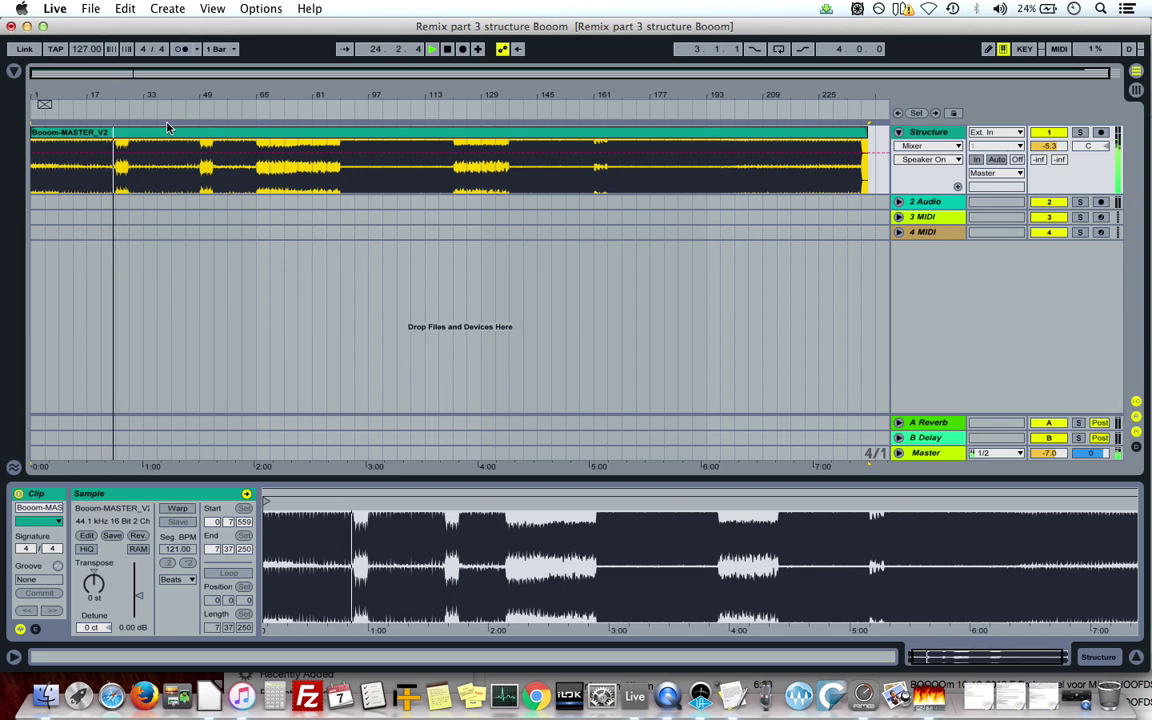
left_click_drag(130, 100, 243, 153)
left_click(221, 160)
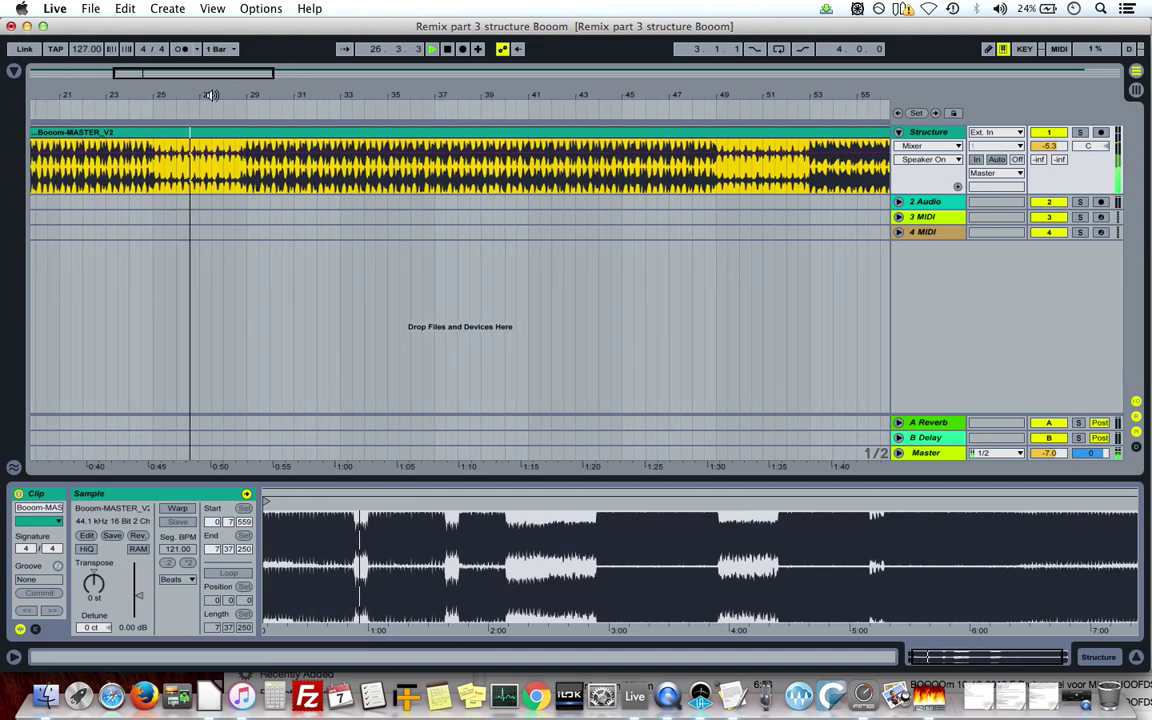
key("minus")
key("minus")
left_click_drag(186, 118, 186, 80)
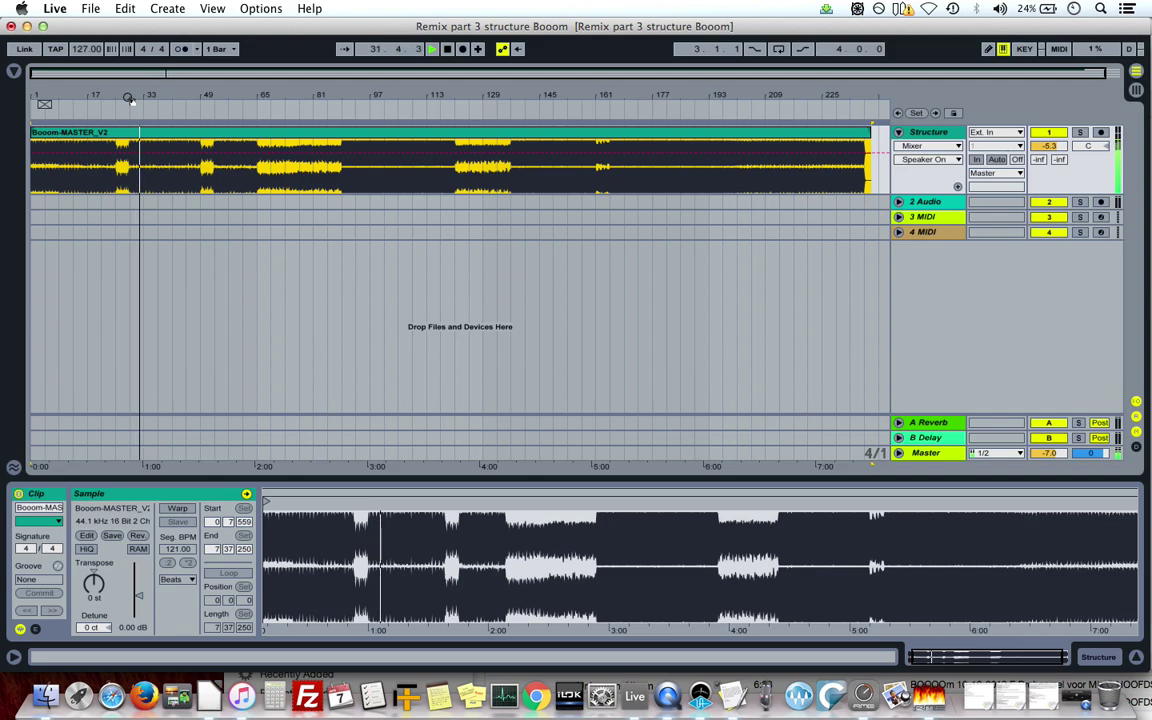
Skip playback ahead and examine the second short break at bars 49 to 53 and the part leading up to bar 65.
left_click(168, 106)
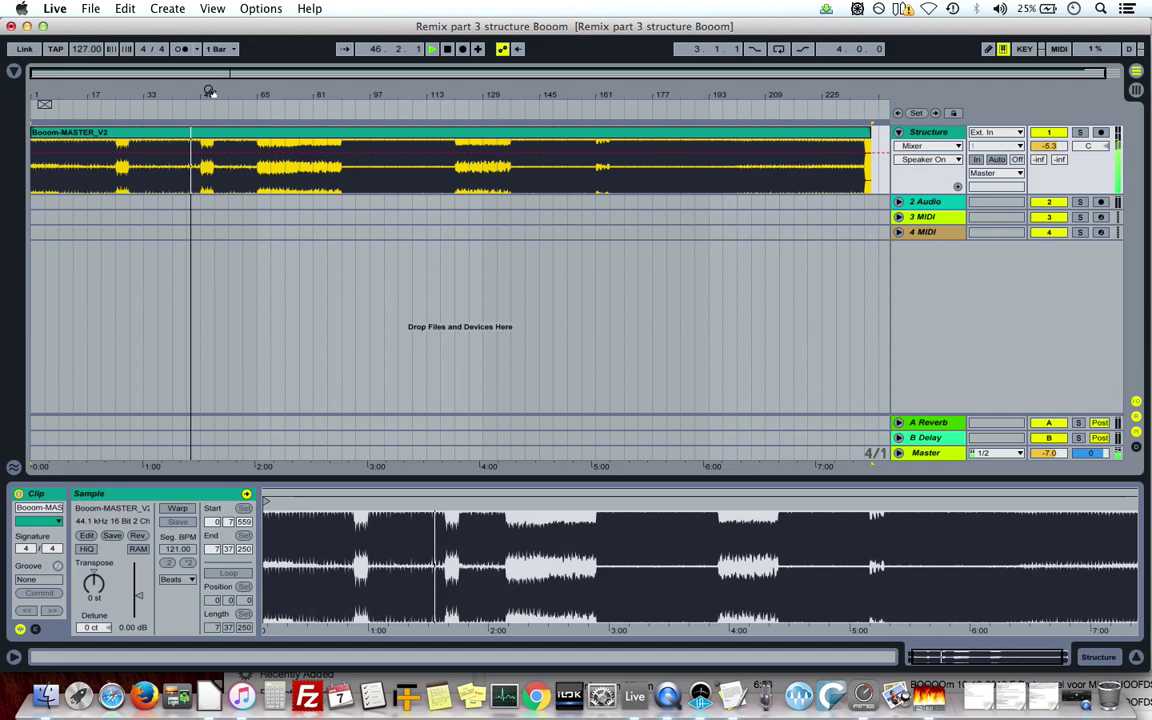
left_click_drag(207, 97, 209, 134)
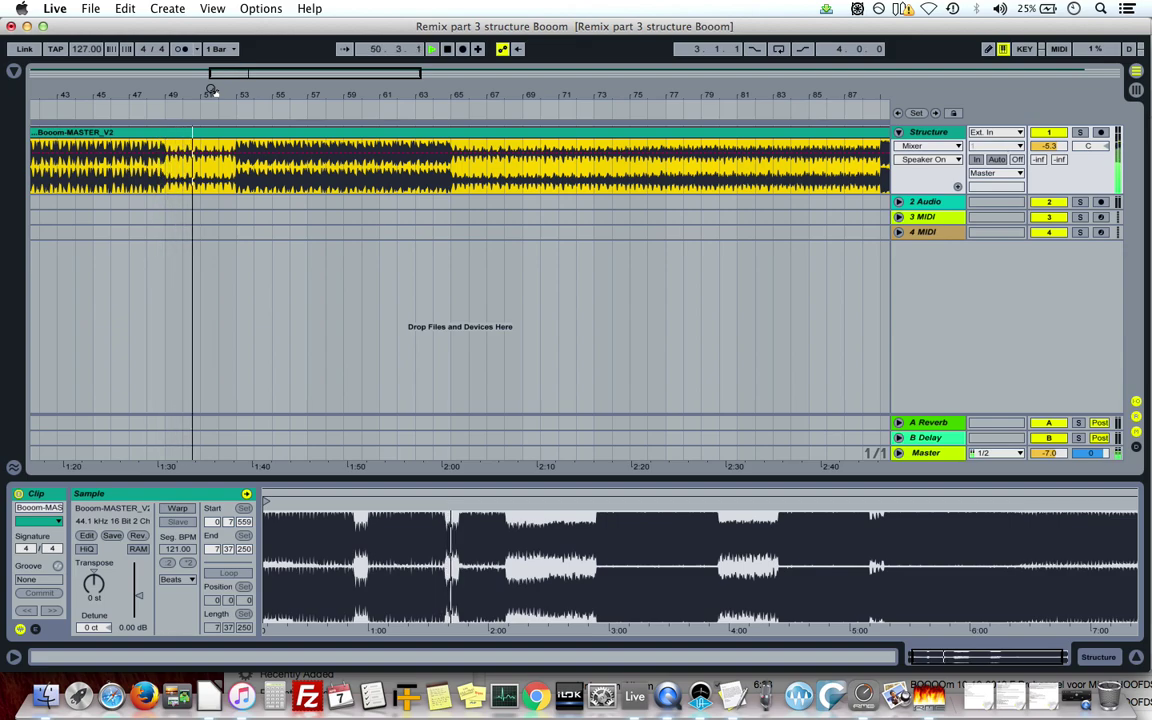
left_click_drag(211, 90, 212, 92)
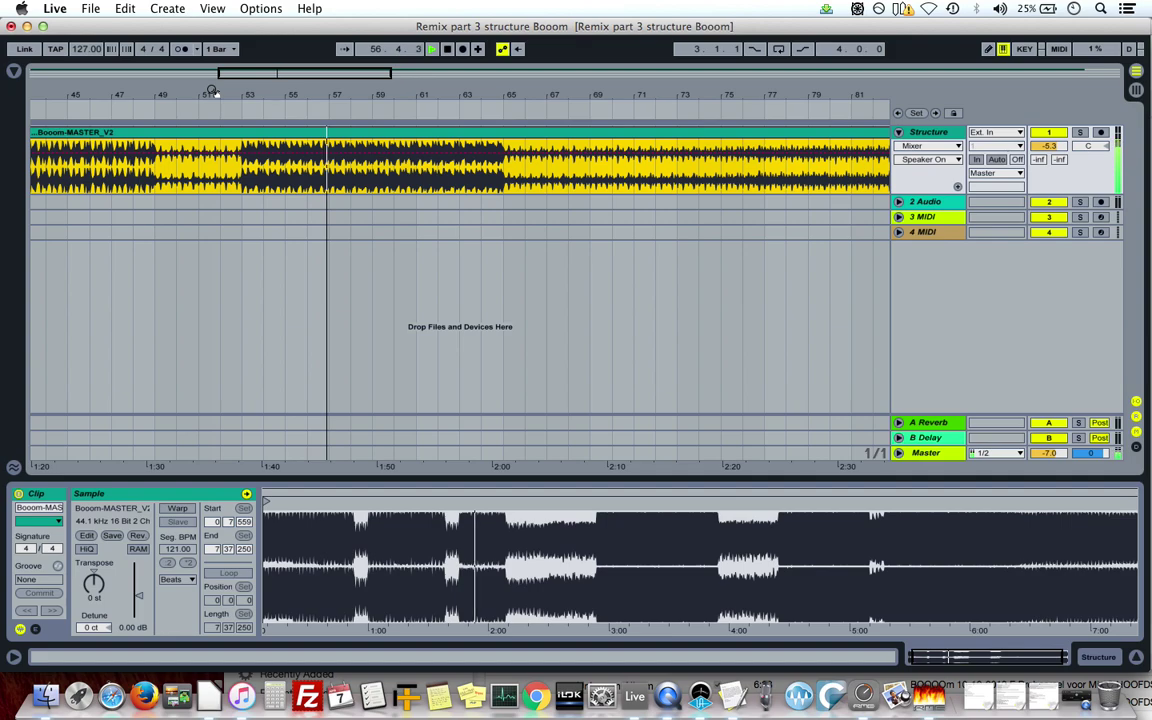
left_click(273, 158)
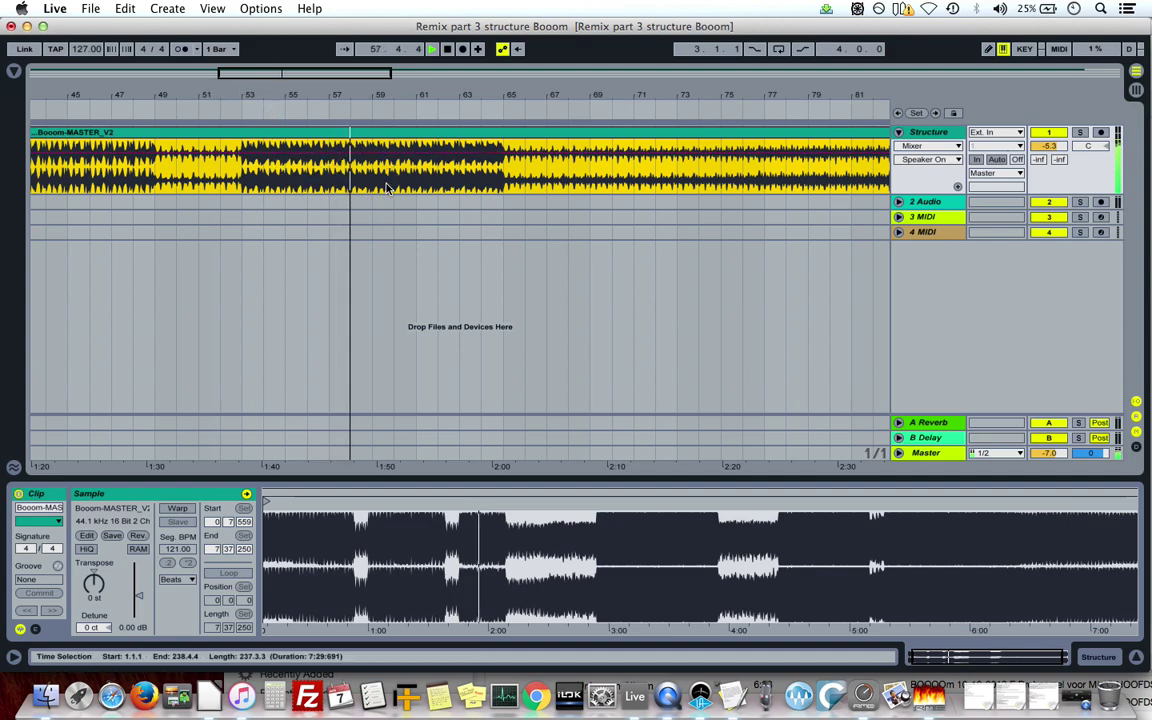
left_click_drag(372, 95, 222, 80)
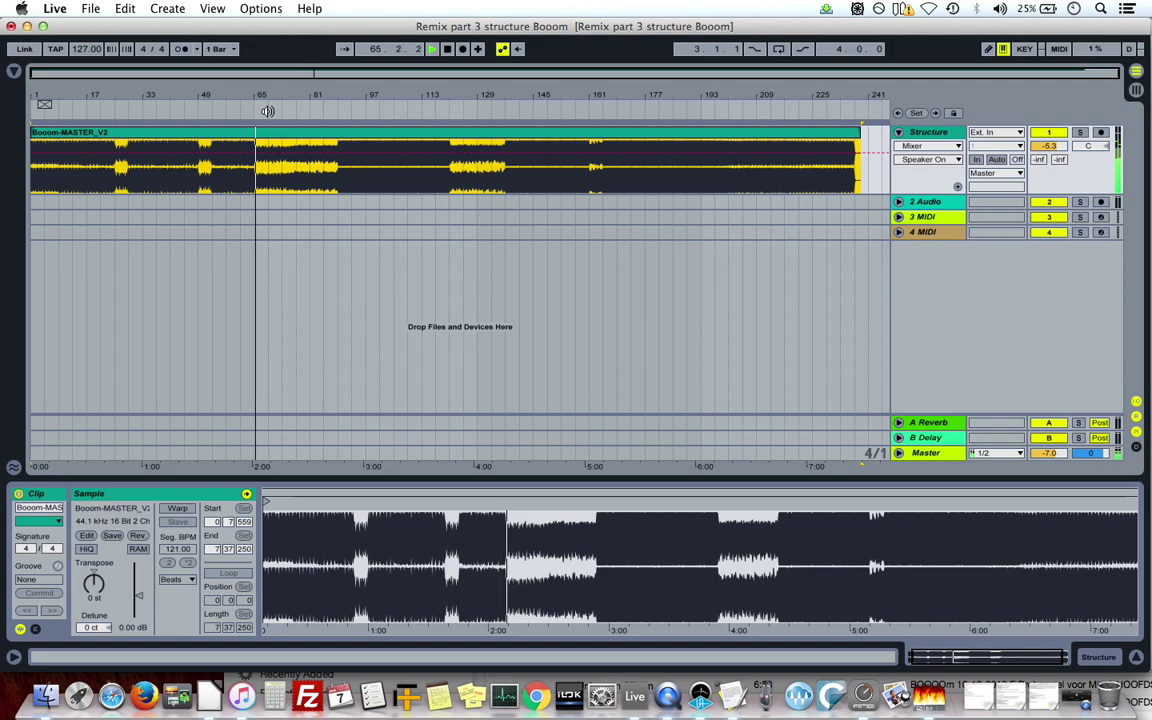
Listen to the long section from bar 65 to bar 89 on the Structure track, then return to the full arrangement.
left_click(263, 132)
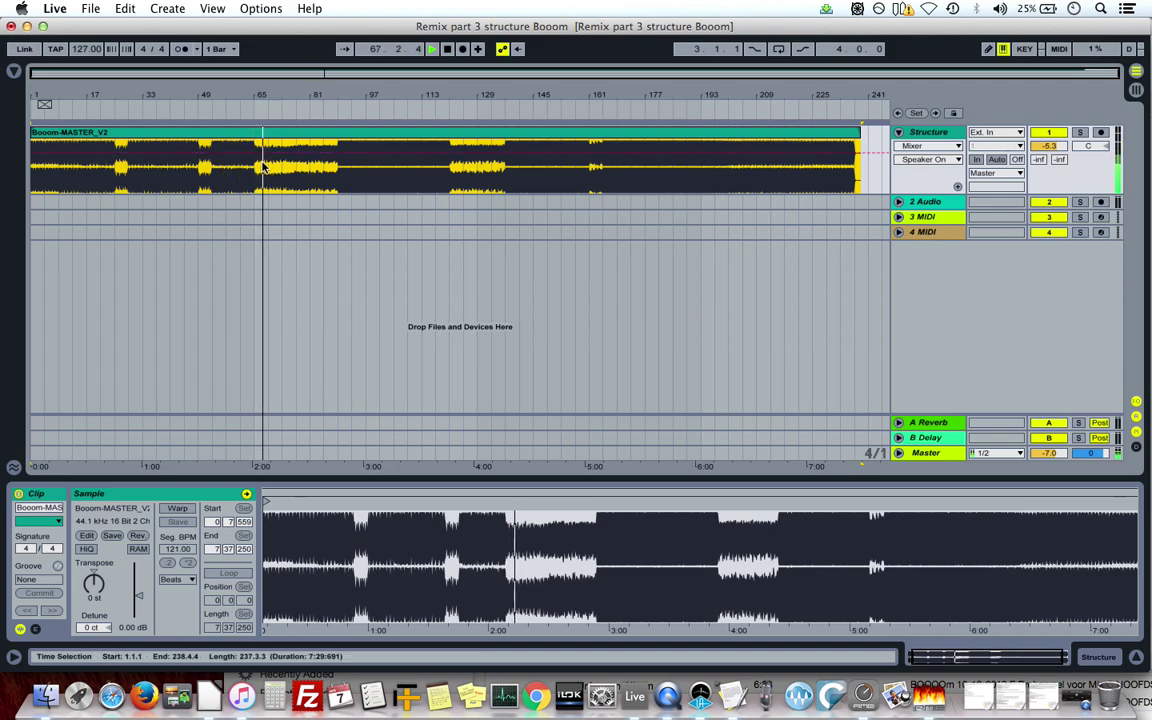
mouse_move(298, 95)
left_mouse_down()
mouse_move(297, 115)
mouse_move(311, 99)
left_mouse_up()
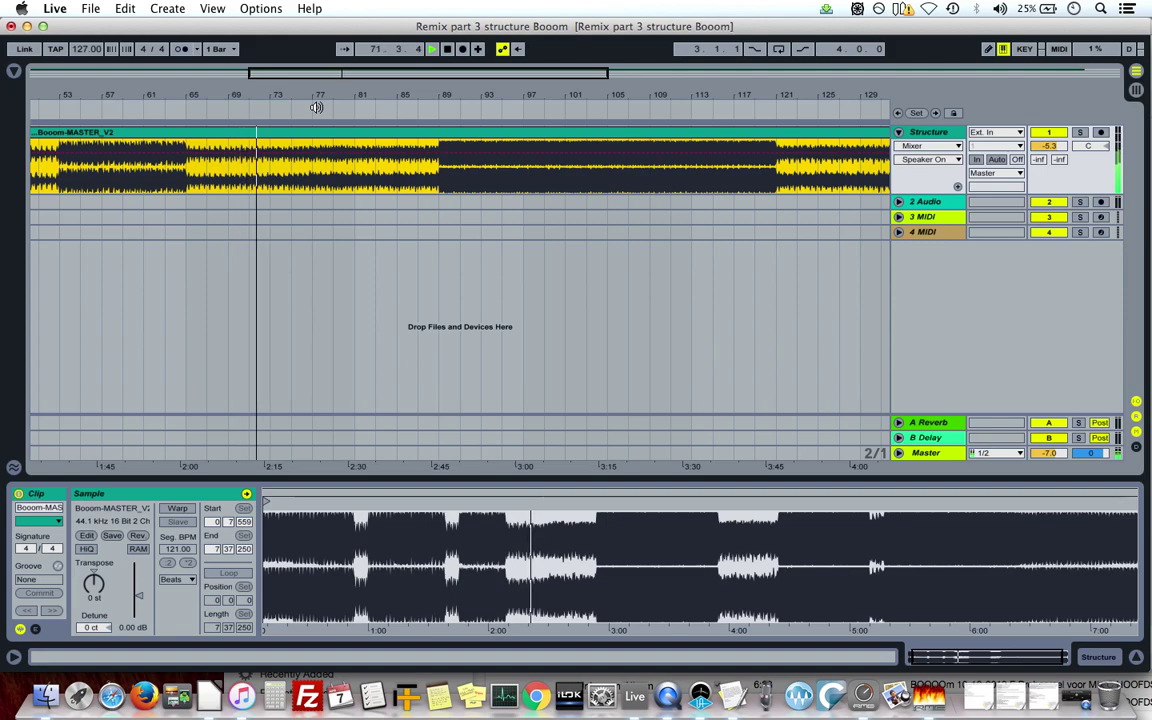
left_click(331, 109)
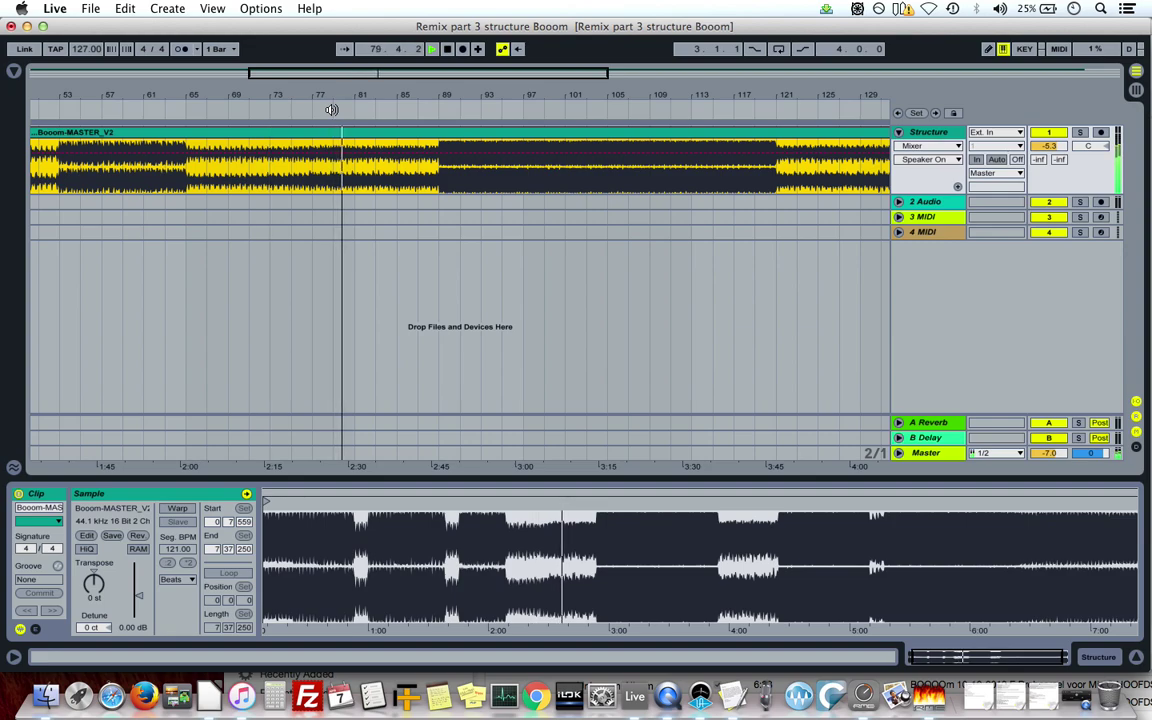
left_click(283, 157)
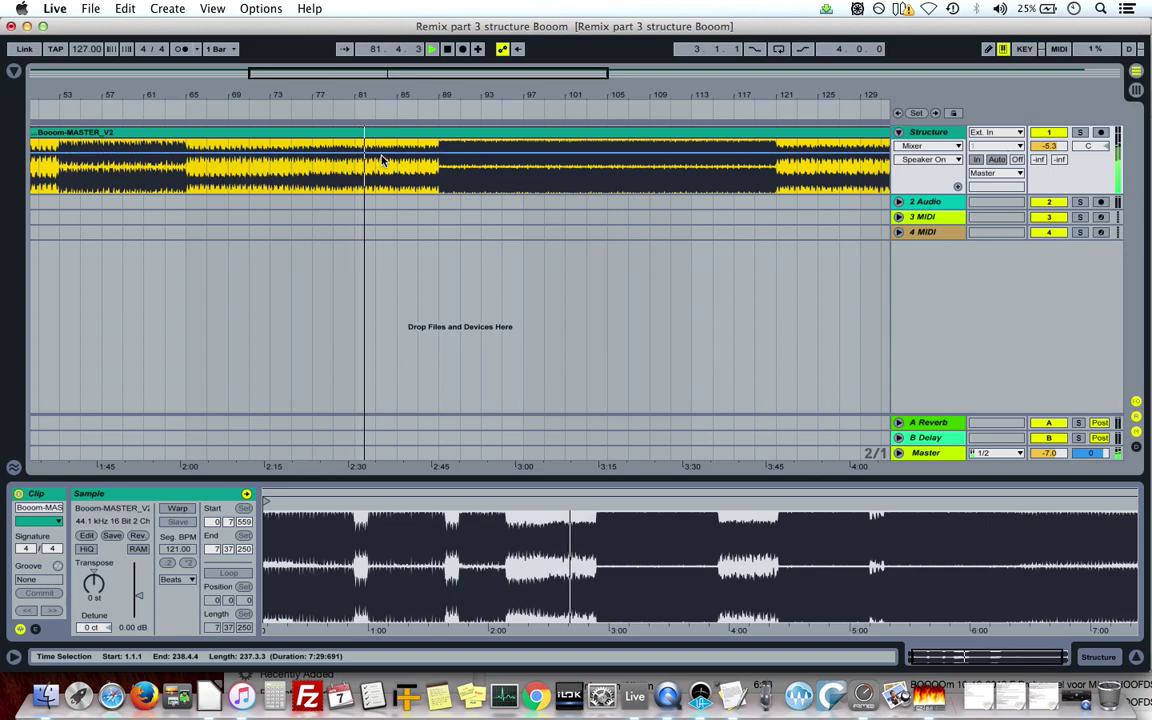
left_click_drag(420, 88, 399, 74)
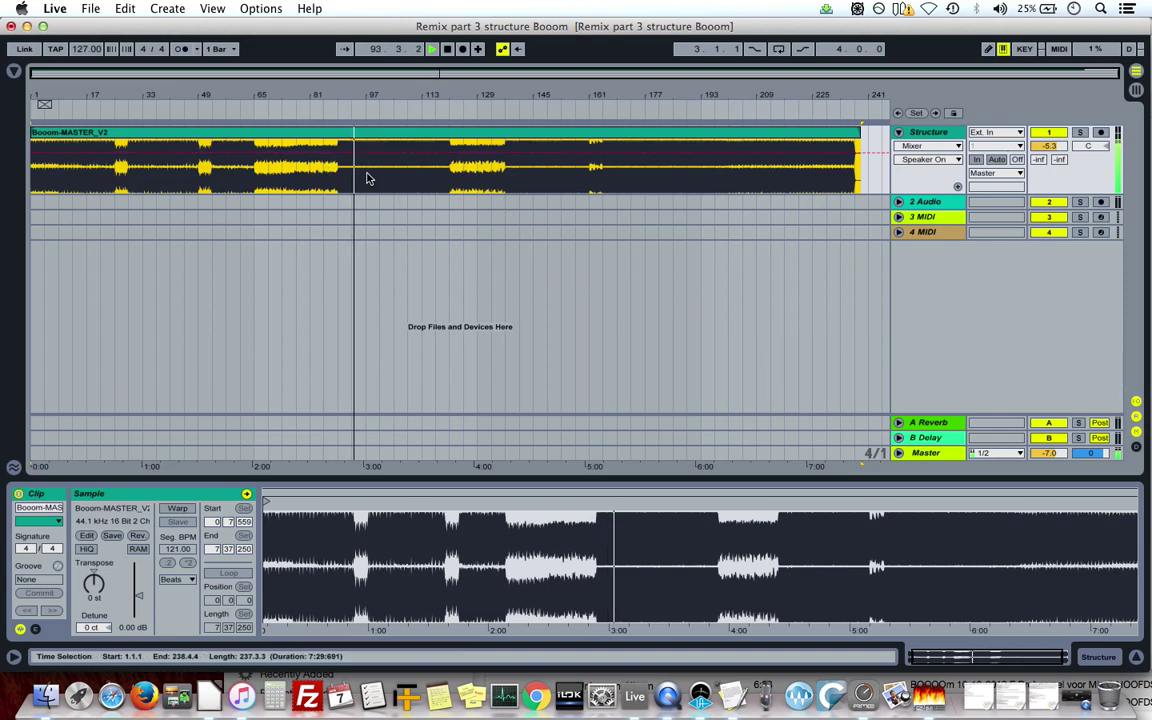
Split bars 89 to 121 of the Structure track's audio into a separate clip and colour it red.
left_click_drag(345, 180, 372, 178)
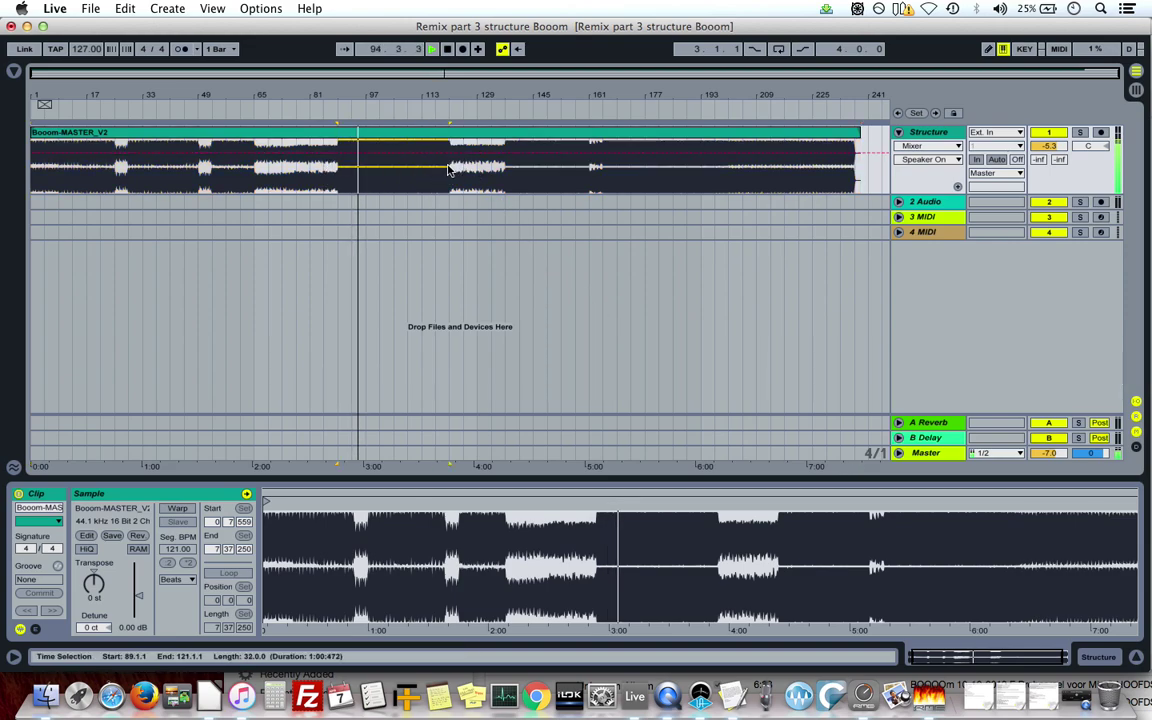
key("super+e")
right_click(412, 138)
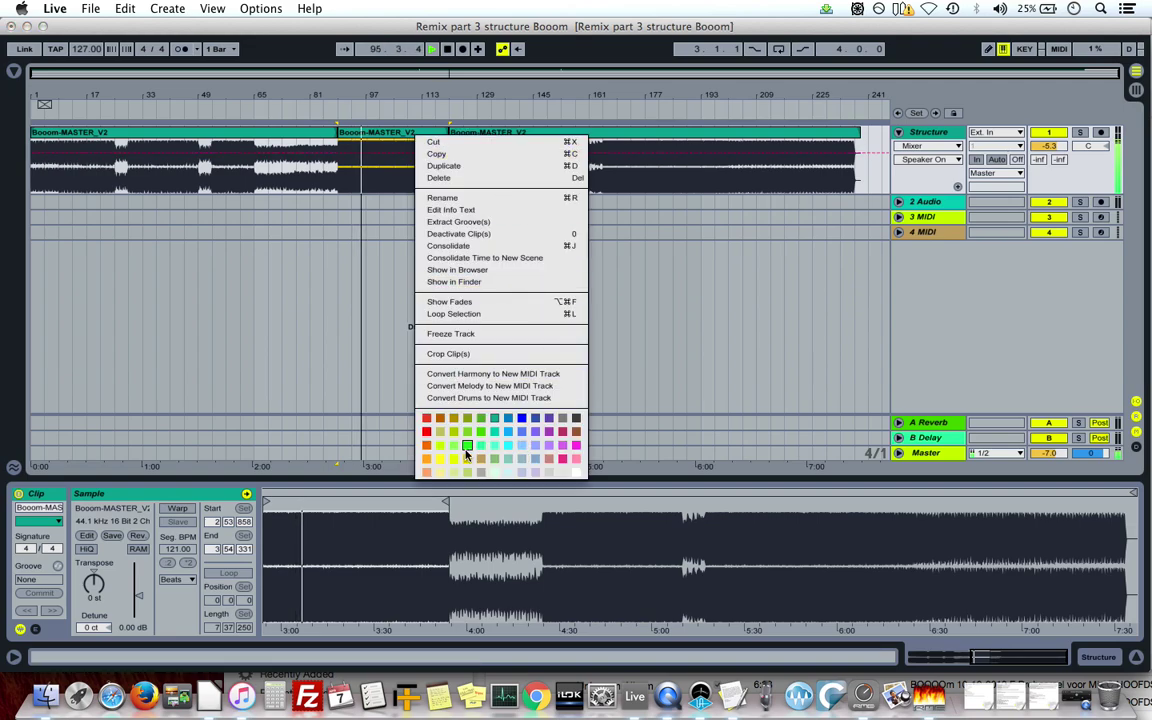
left_click(426, 431)
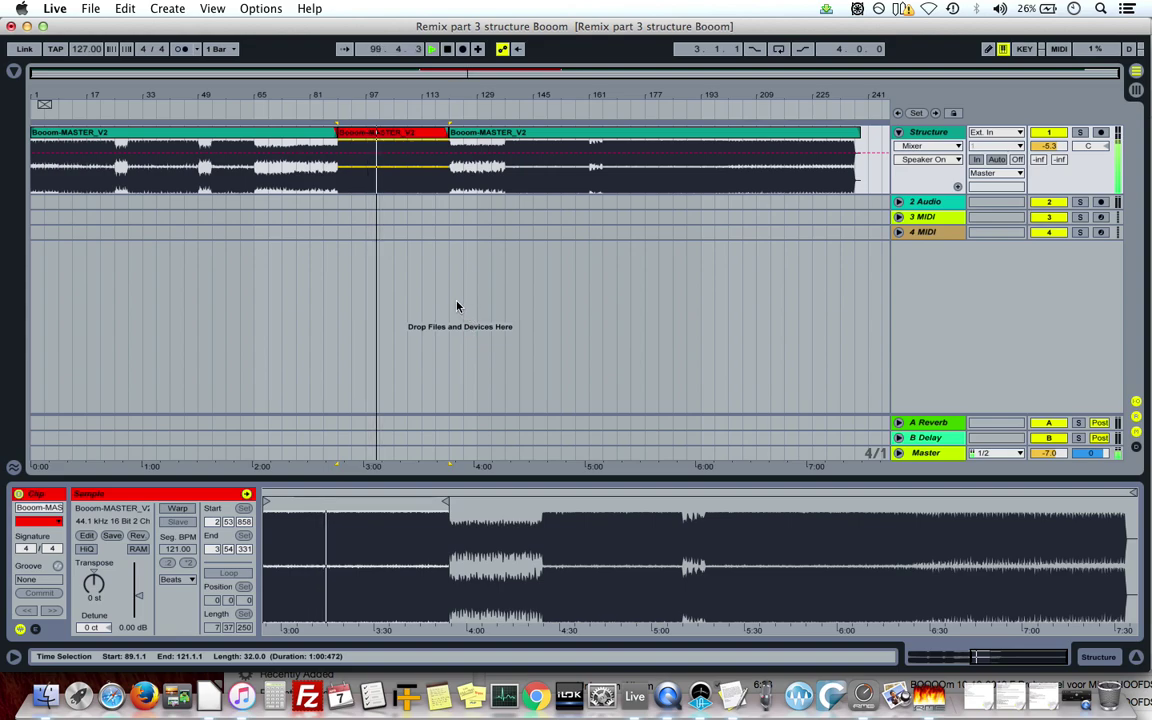
Listen to the part following the red clip and mark bars 137 to 161 with a time selection.
left_click(431, 110)
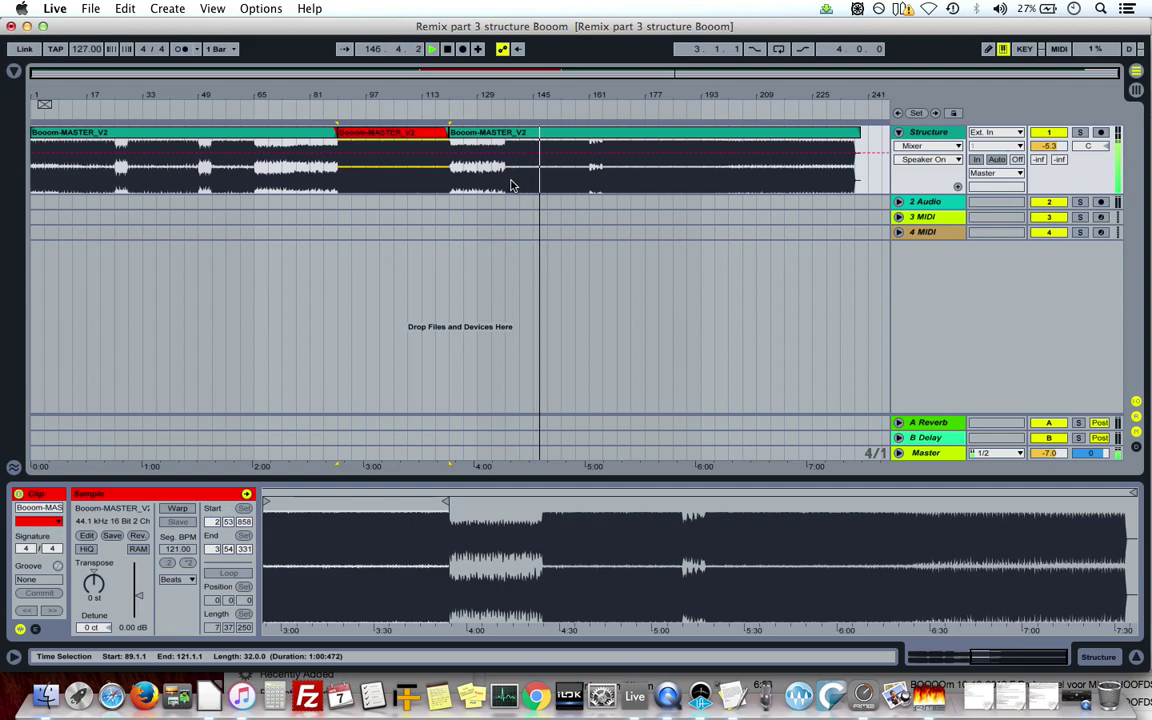
left_click_drag(507, 185, 586, 170)
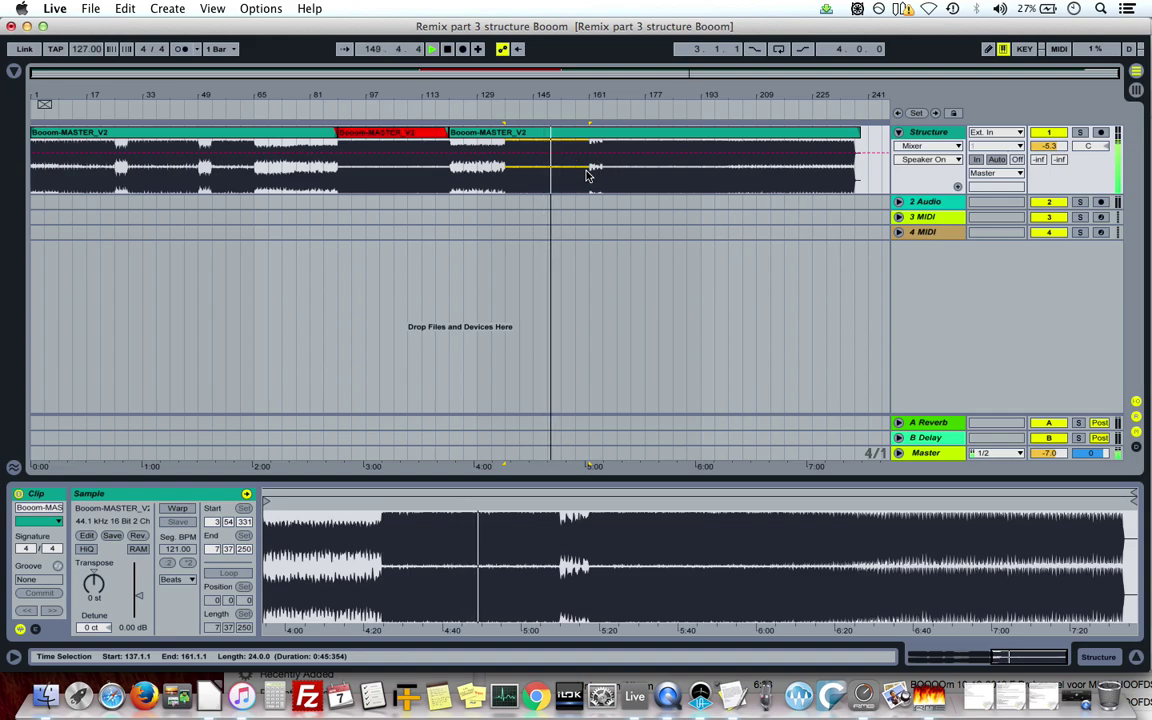
left_click(583, 139)
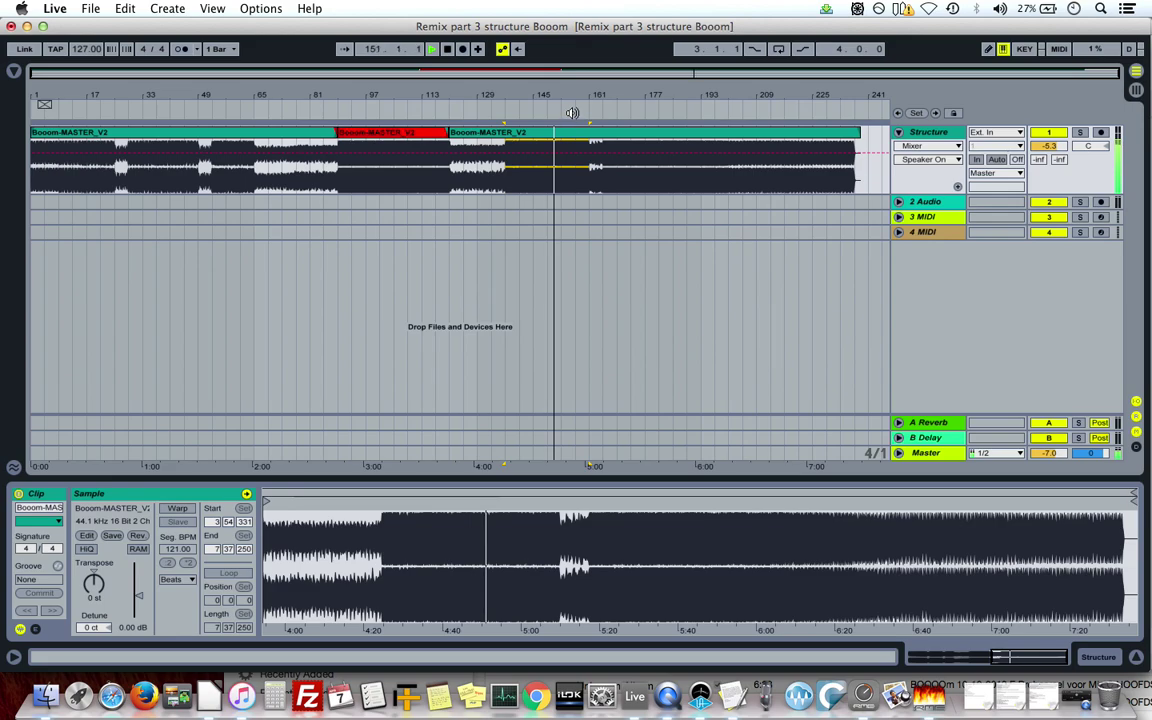
left_click(572, 112)
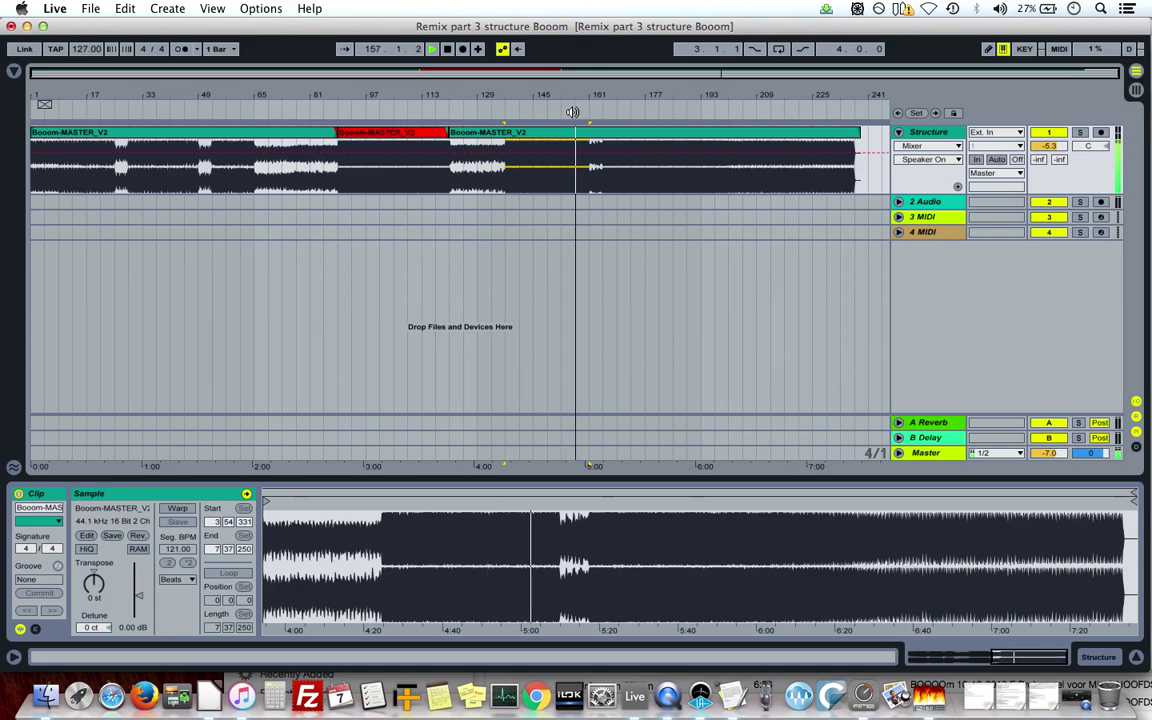
Examine the short break at bars 161 to 165 and listen to the closing part from about bar 192.
left_click_drag(599, 84, 505, 84)
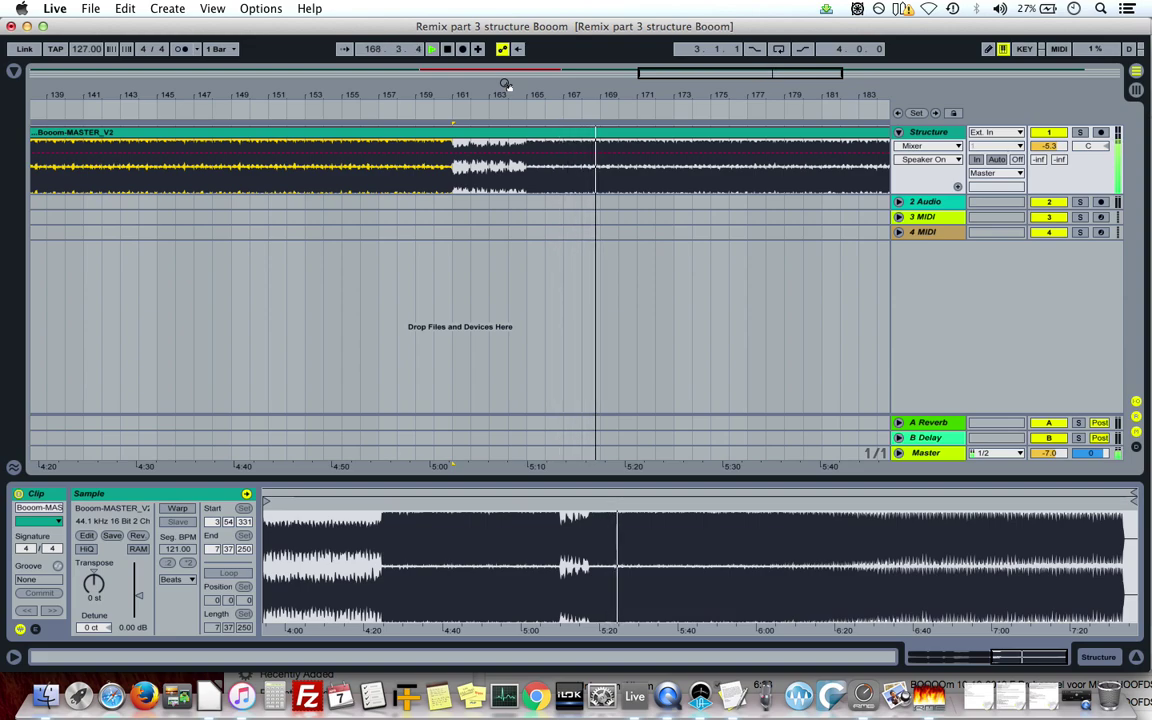
left_click_drag(505, 84, 646, 108)
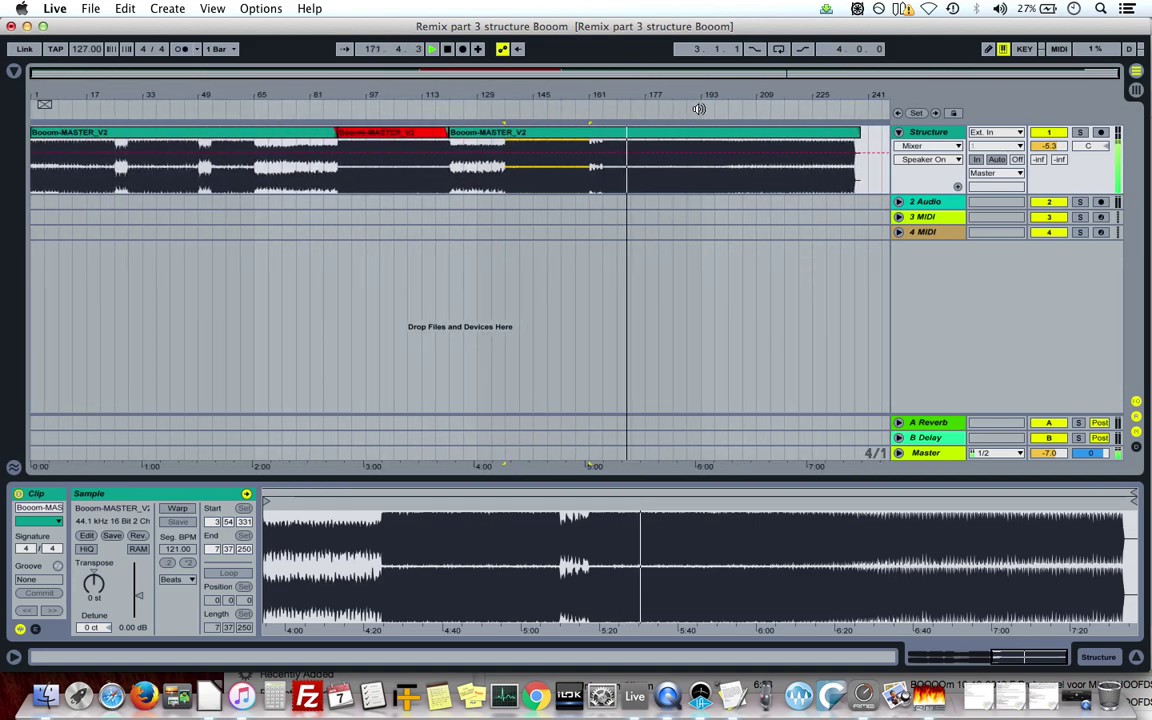
left_click(698, 109)
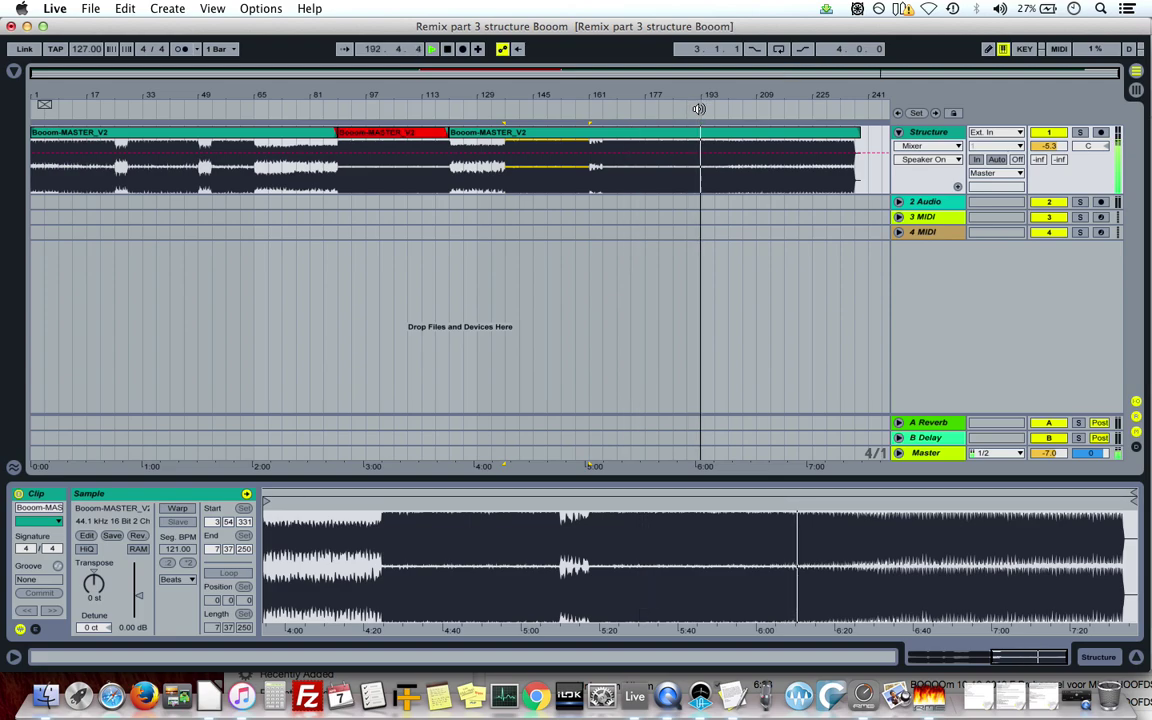
left_click(735, 108)
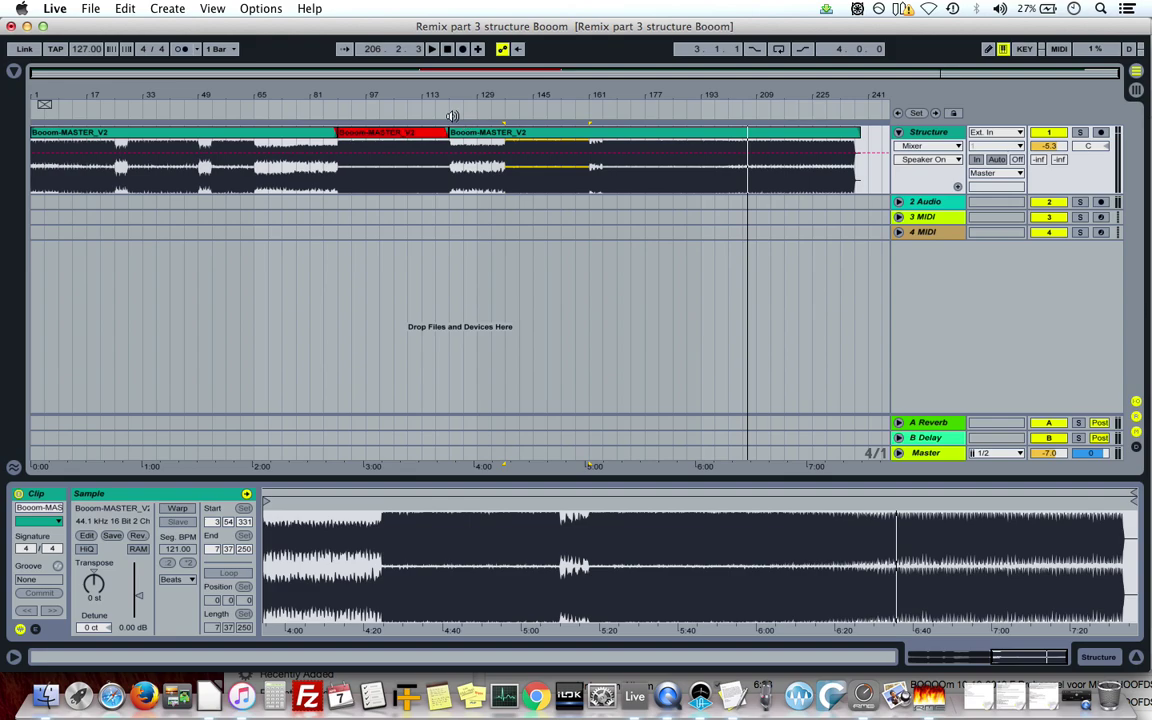
Select the red clip spanning bars 89 to 121 in Arrangement View.
key("Tab")
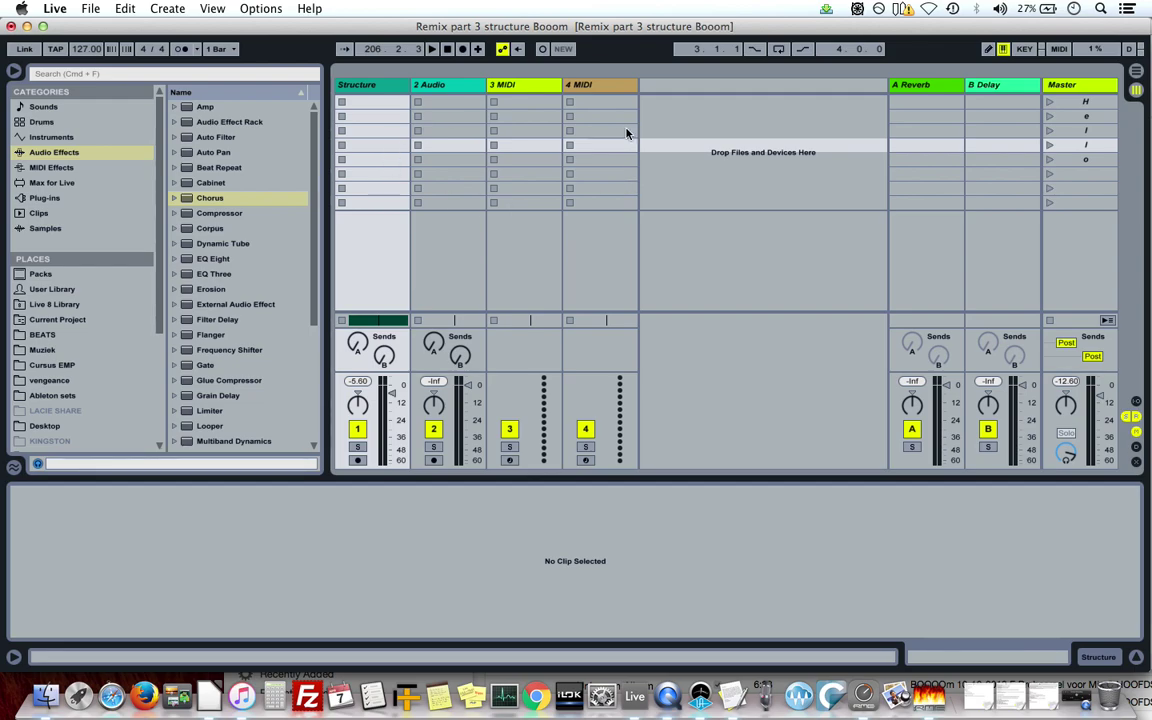
key("Tab")
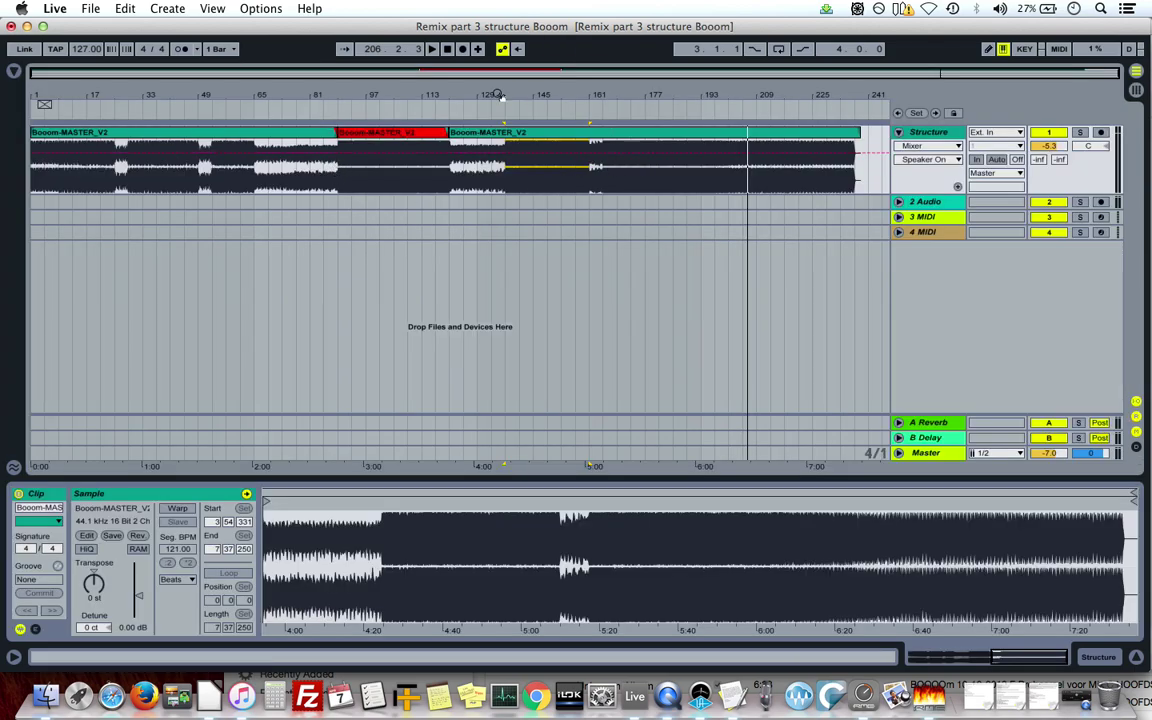
left_click(396, 140)
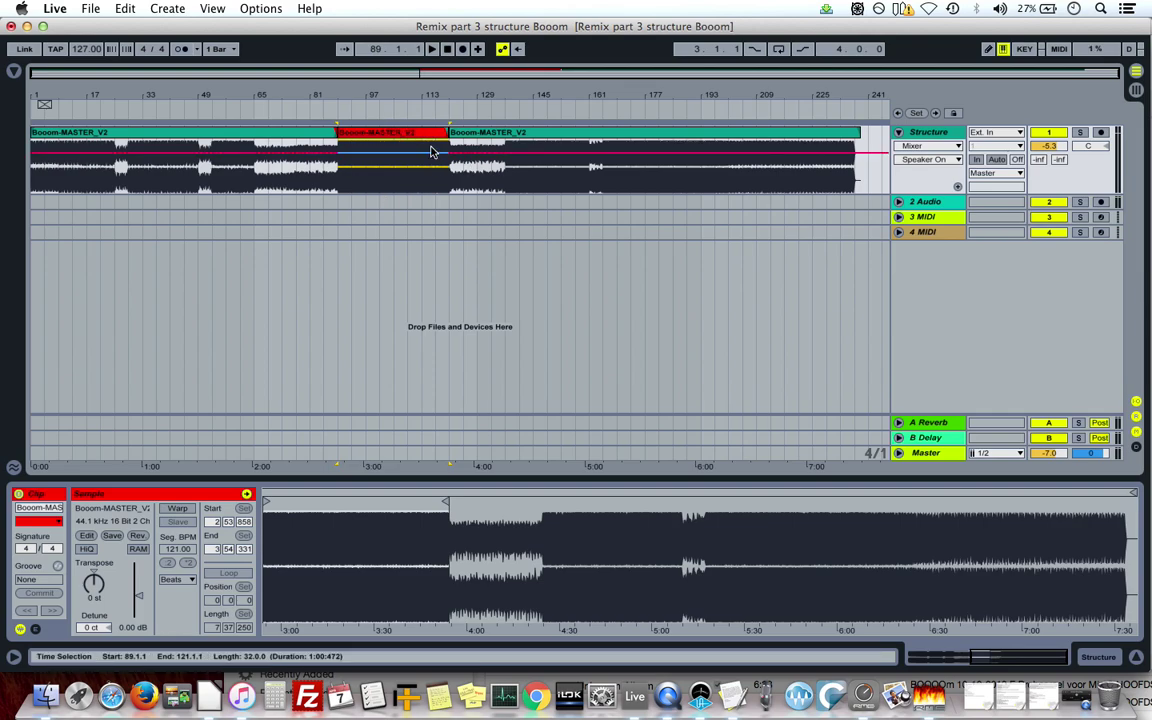
key("Tab")
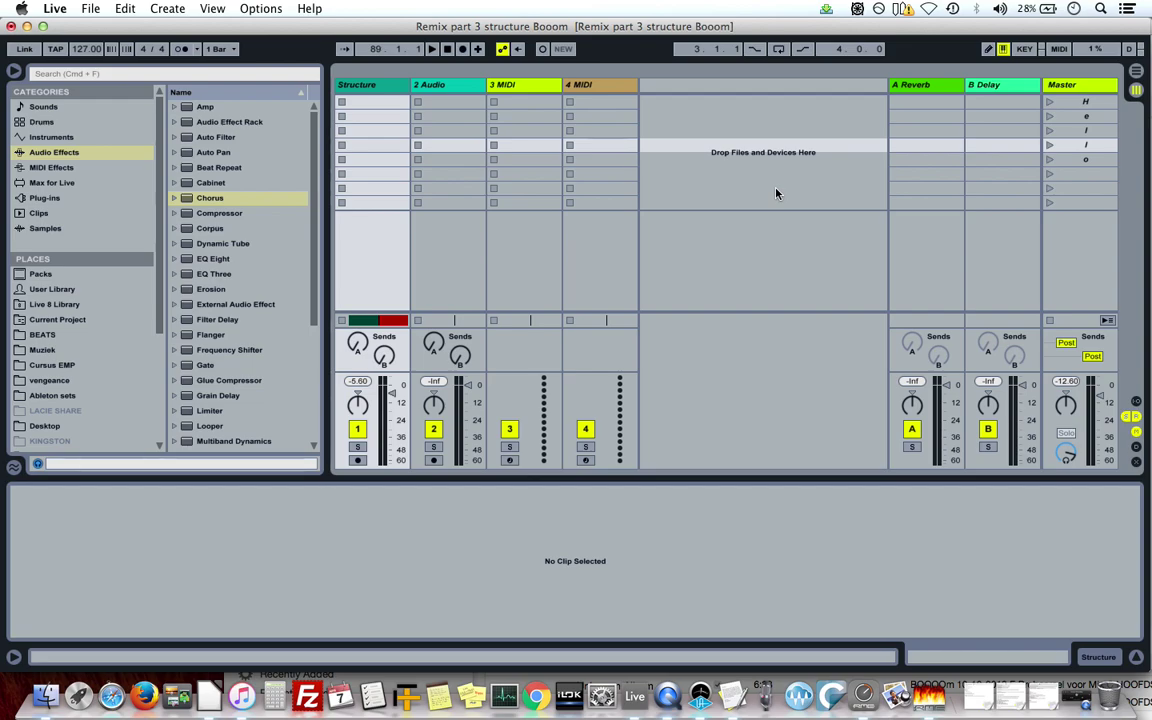
key("Tab")
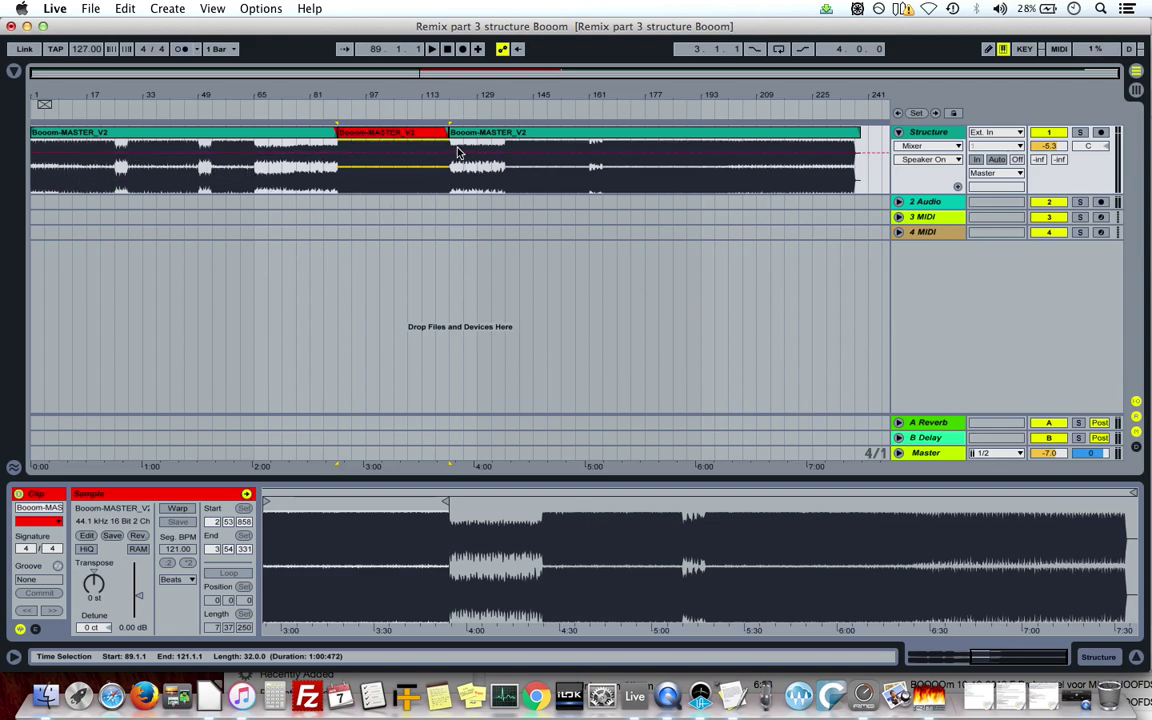
key("Tab")
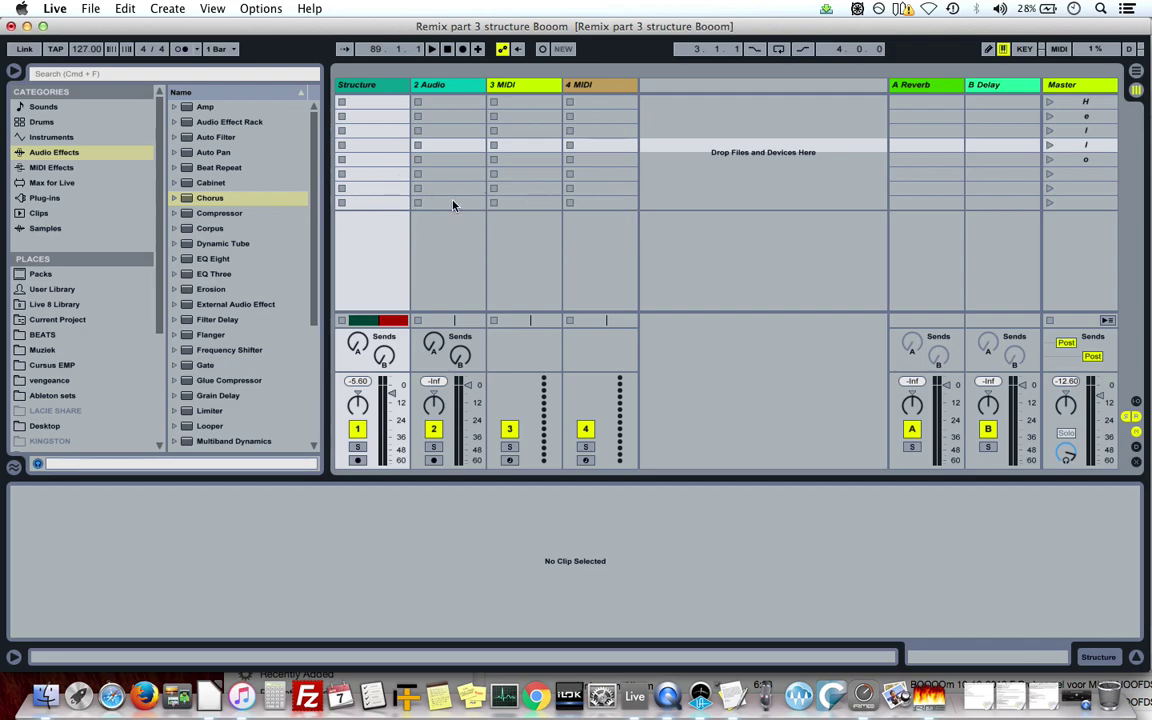
key("Tab")
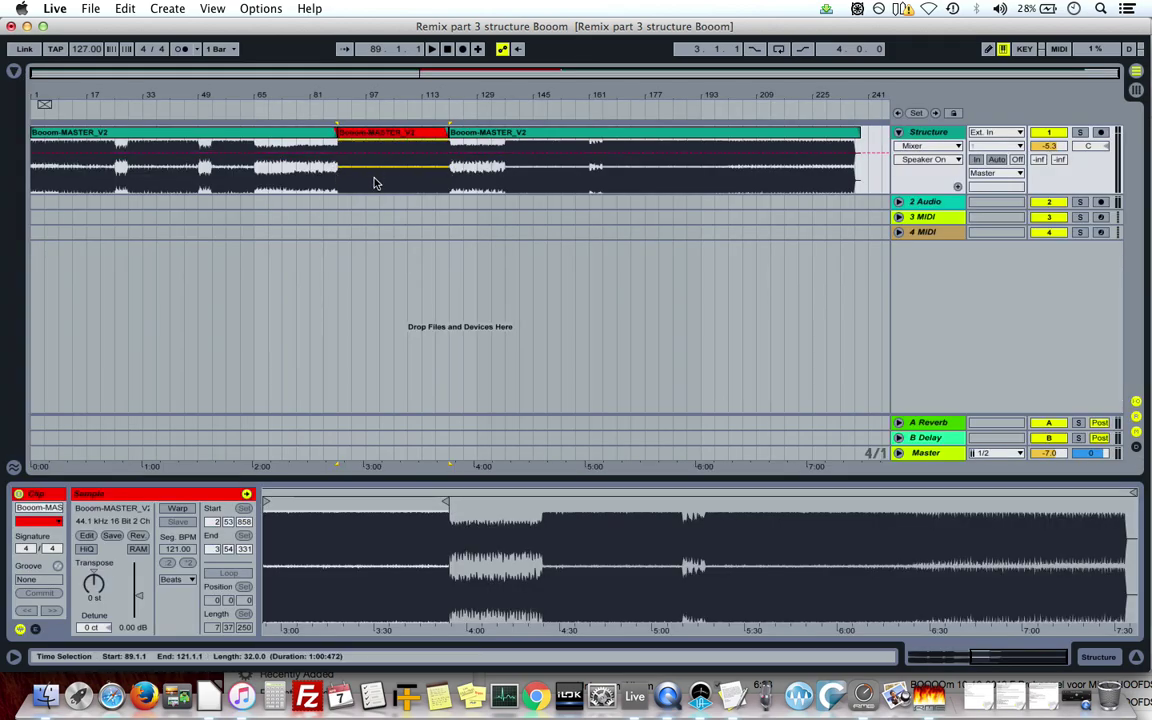
Compare by ear the red clip's section with the earlier part around bar 57.
left_click(355, 108)
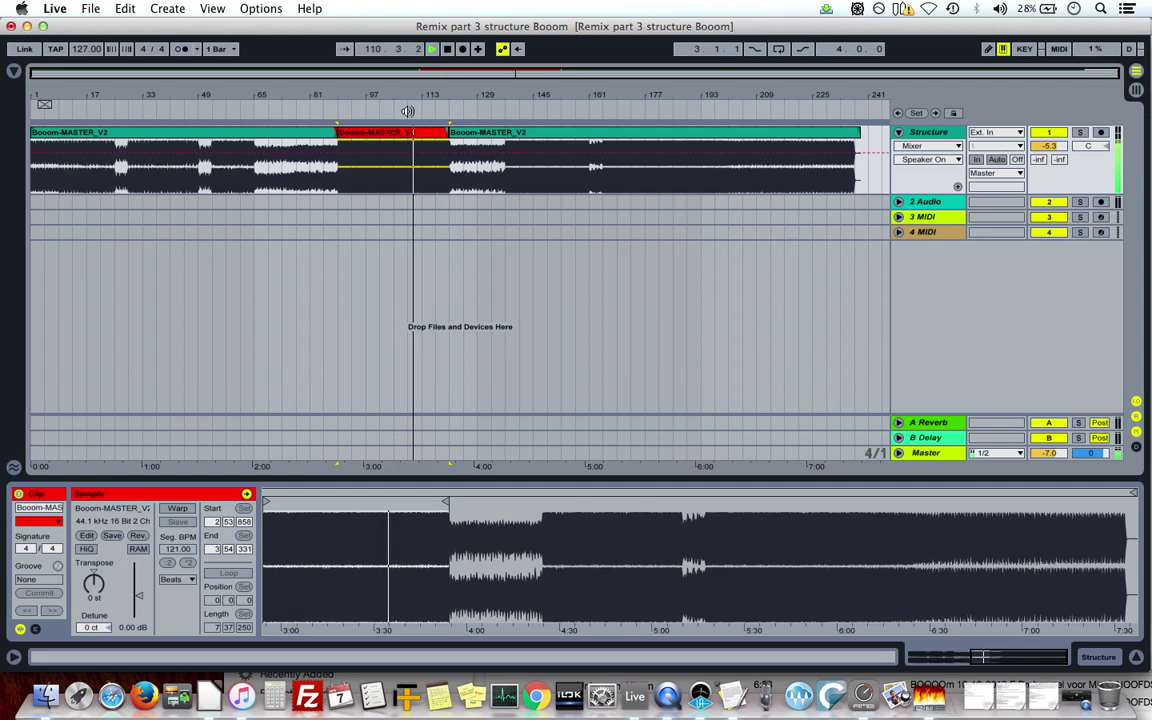
left_click(228, 111)
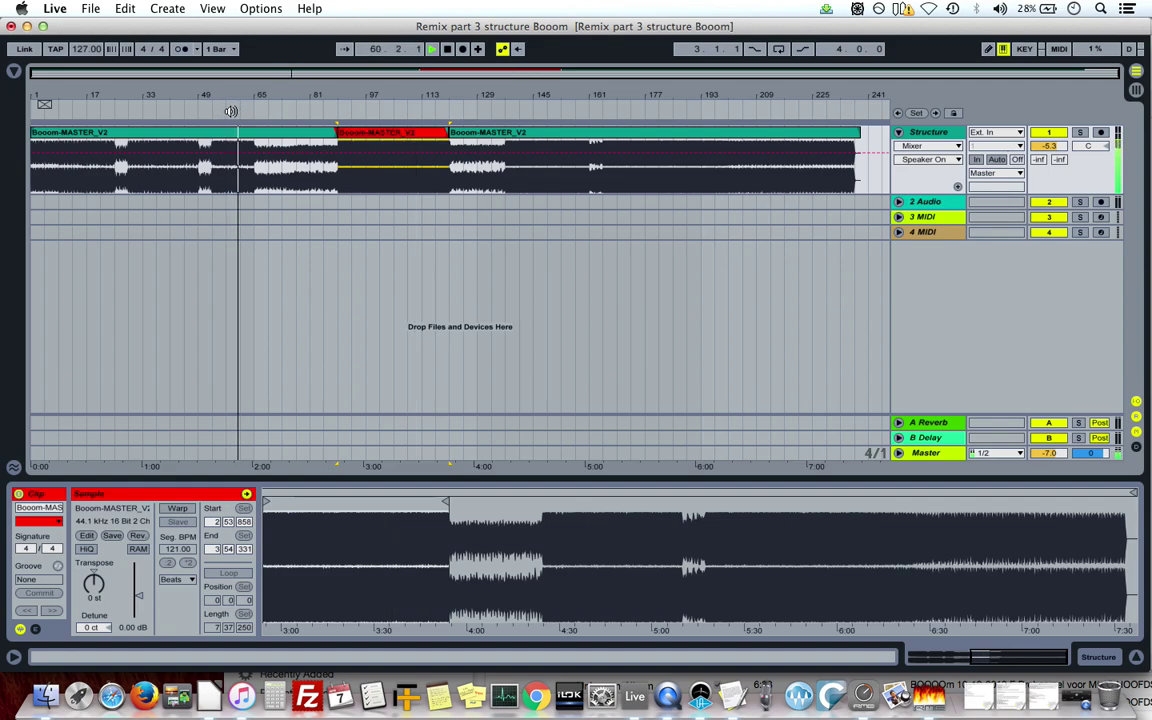
left_click(409, 109)
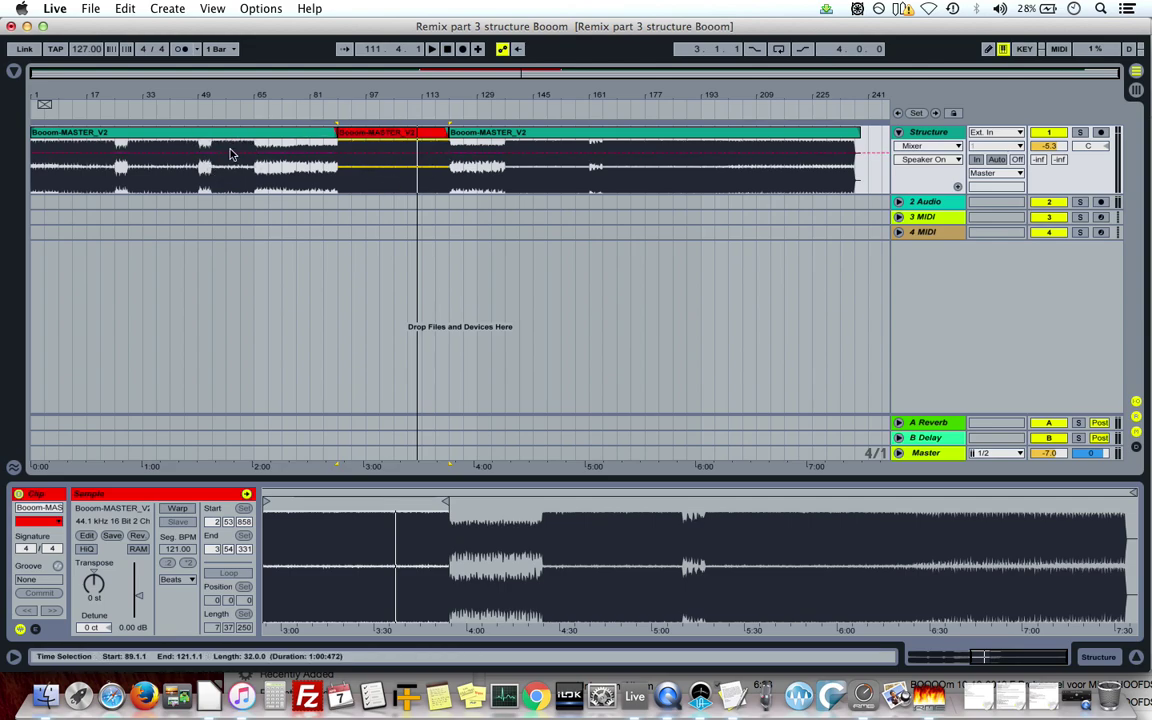
Listen to the opening clip from about bar 57, bar 37 and its intro near bar 6.
left_click(222, 110)
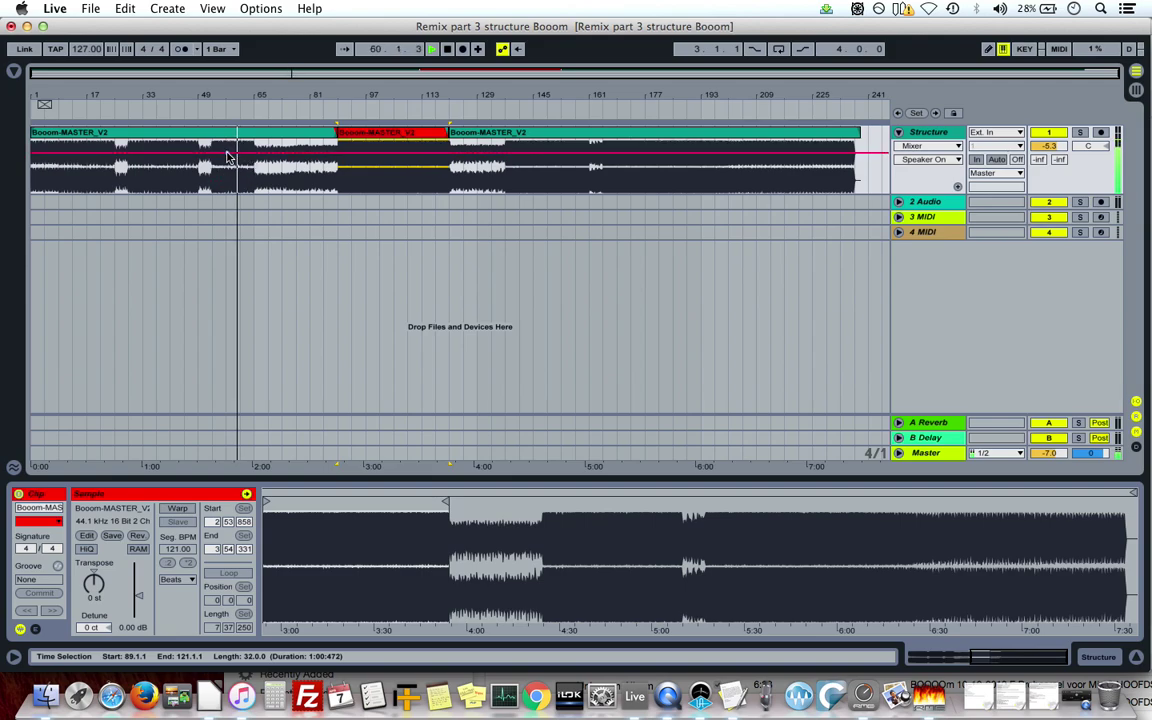
key("space")
left_click(157, 111)
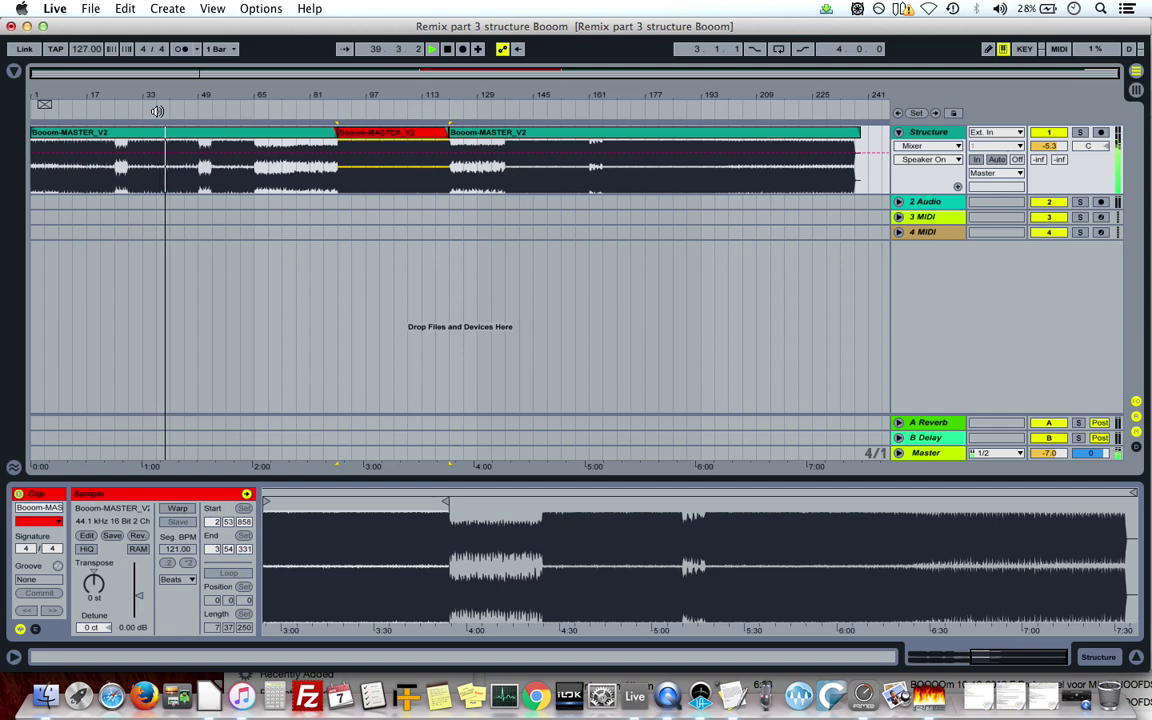
key("space")
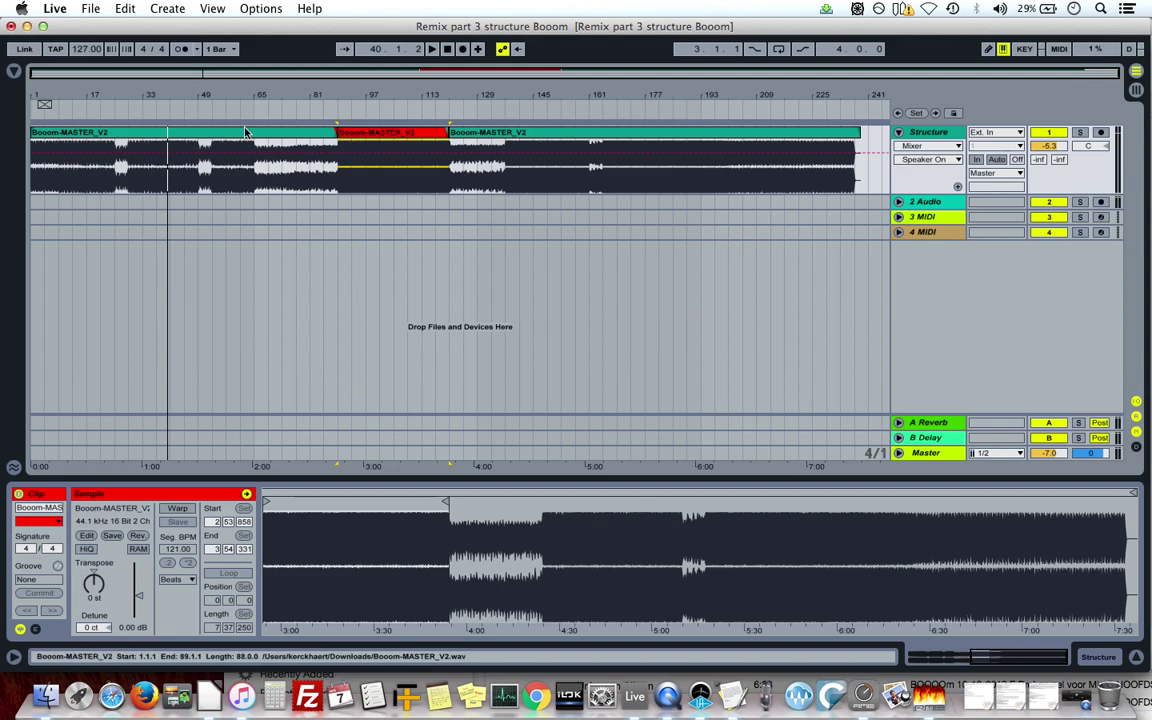
left_click(47, 111)
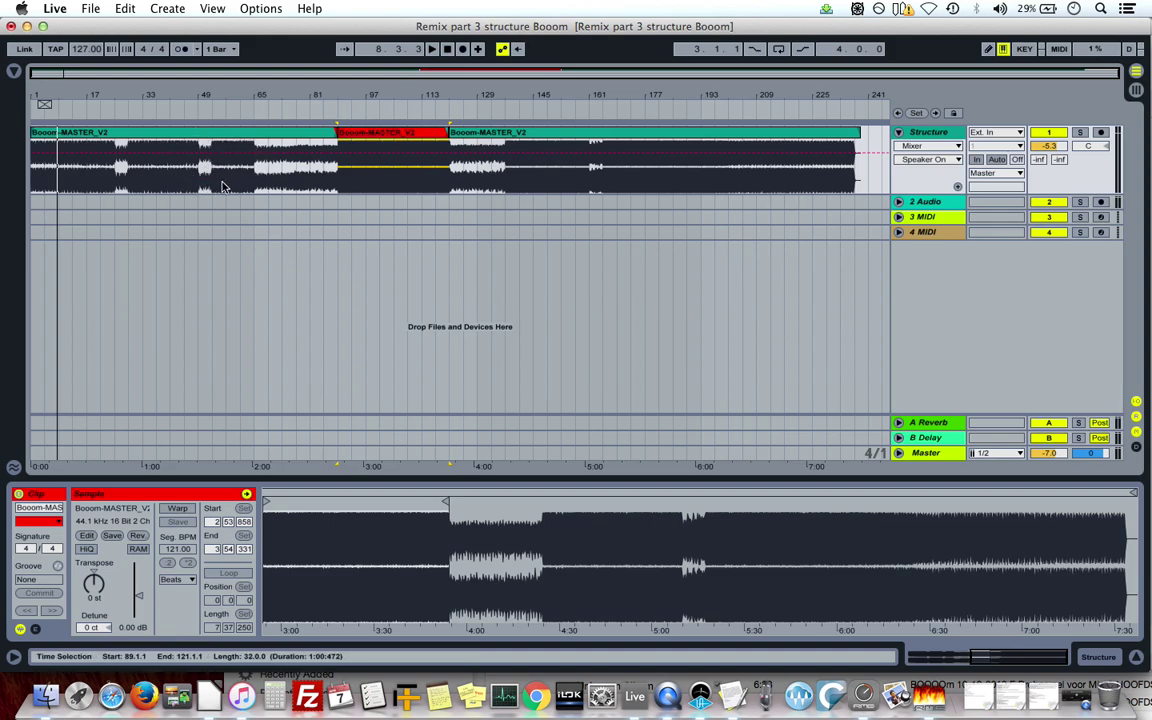
left_click(404, 146)
key("Tab")
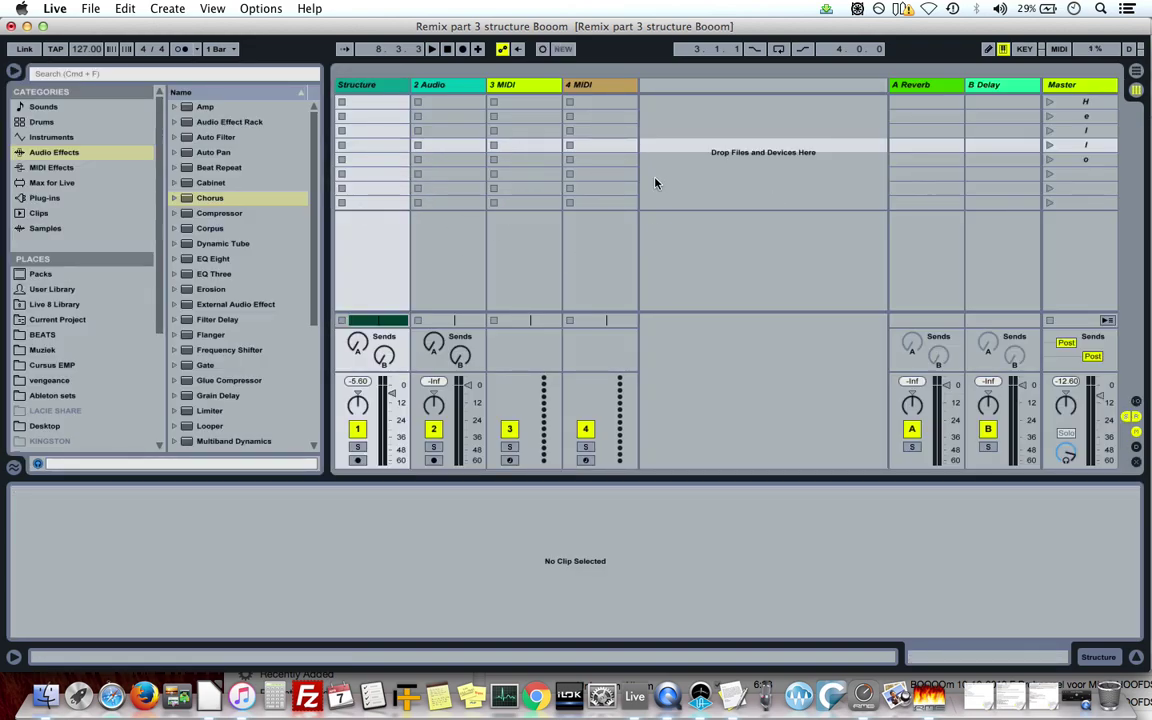
key("Tab")
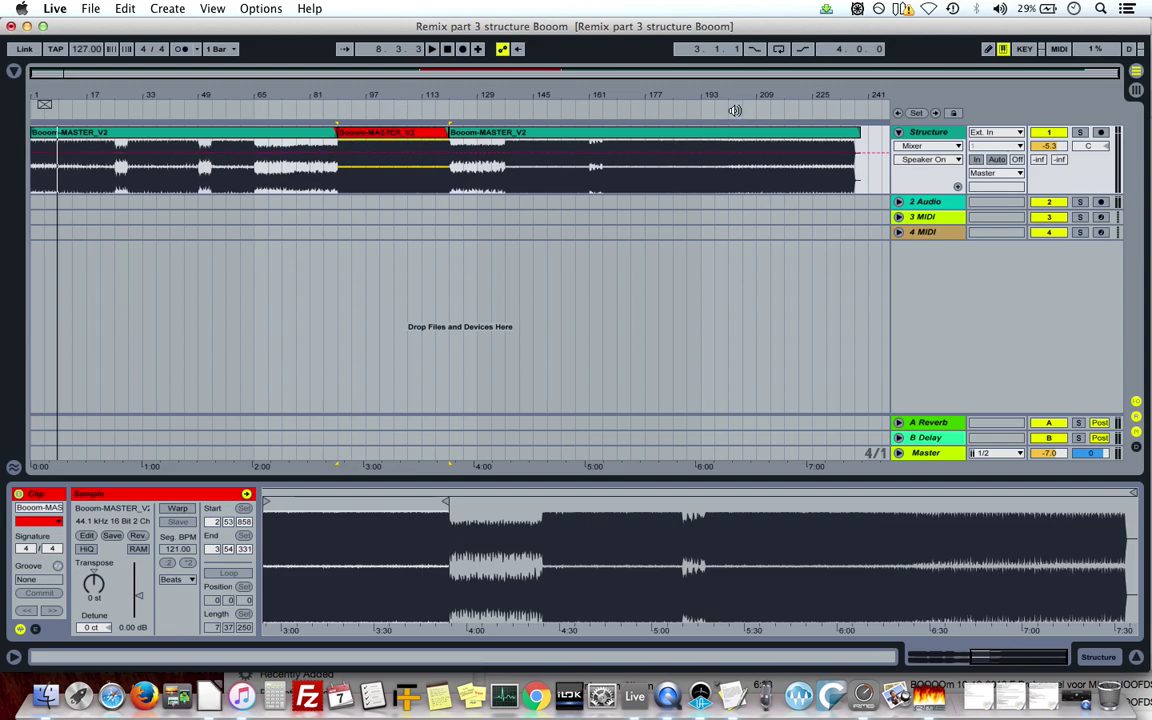
Compare by ear the track's closing part from about bar 200 with the middle of the red clip around bar 108.
left_click(729, 109)
left_click_drag(745, 113, 787, 112)
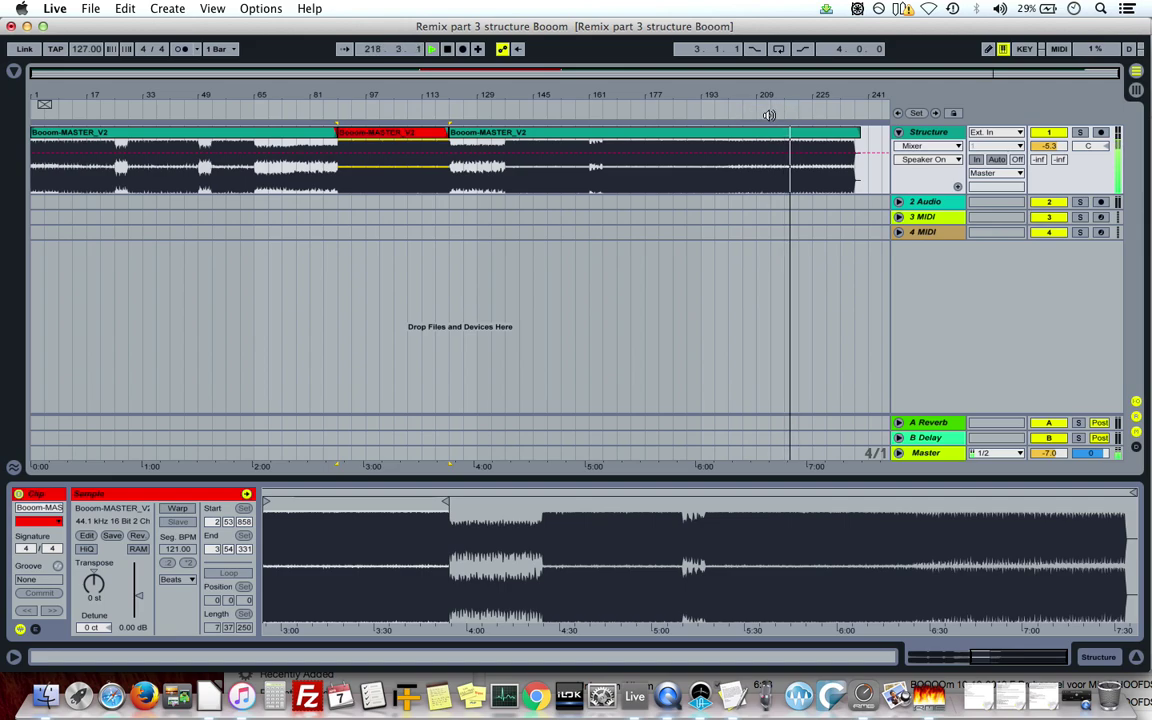
left_click(712, 113)
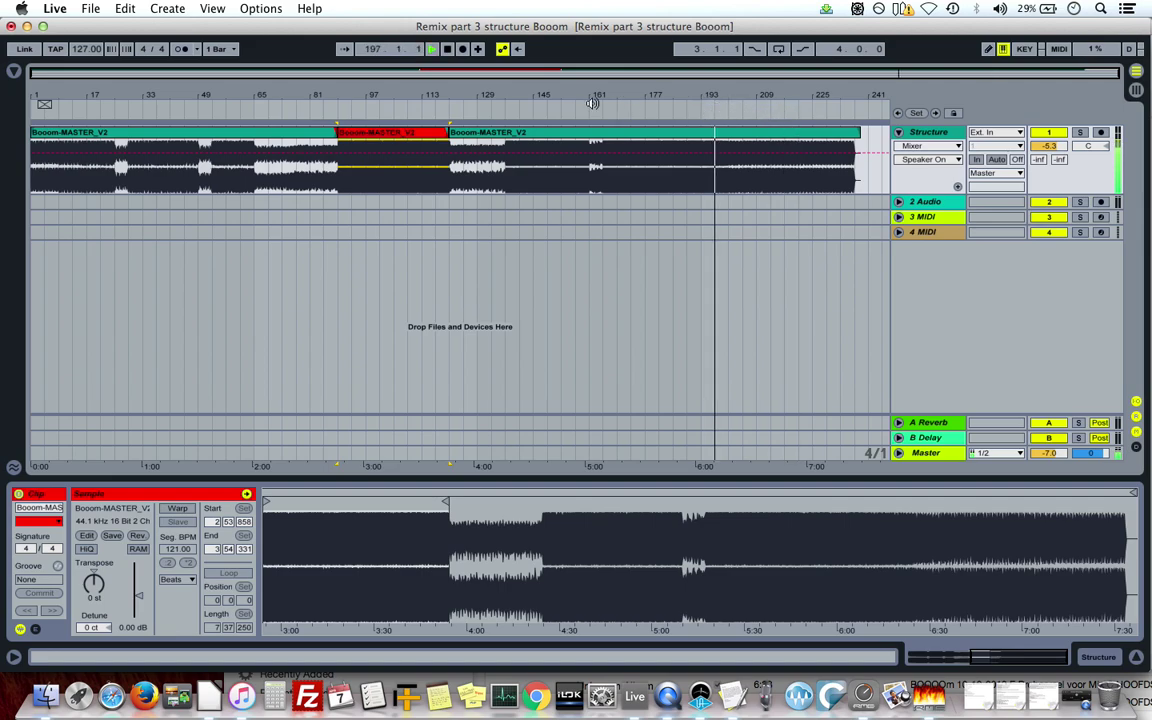
left_click(406, 110)
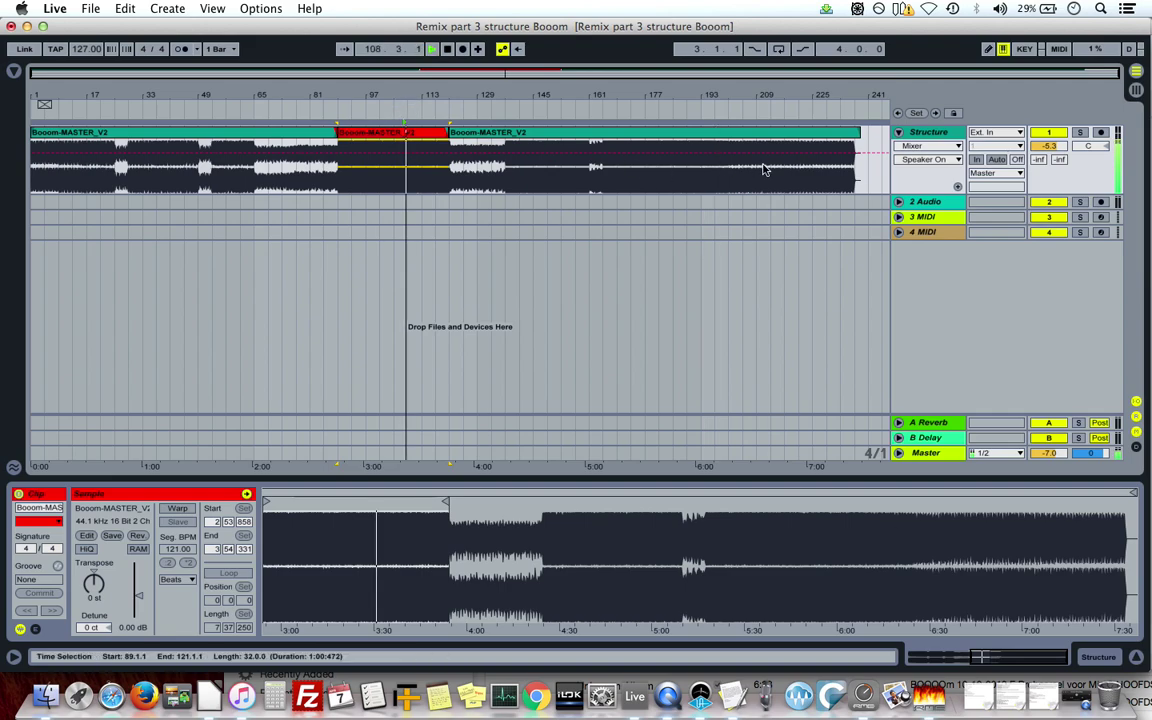
left_click(437, 138)
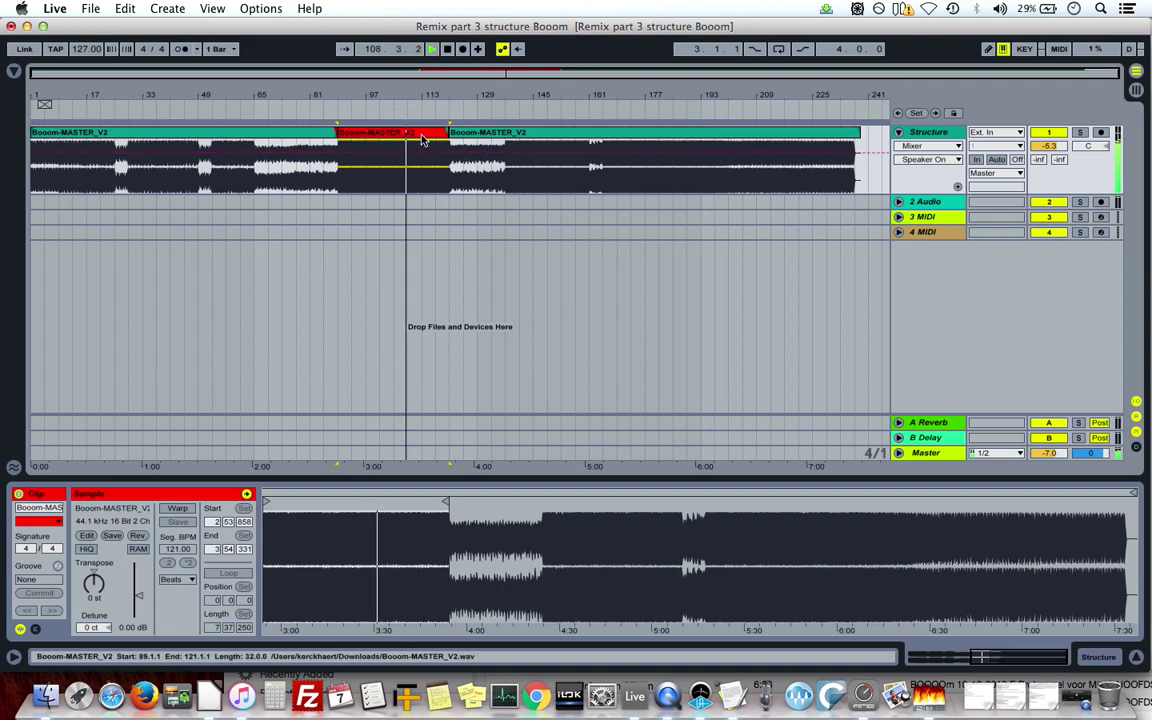
key("space")
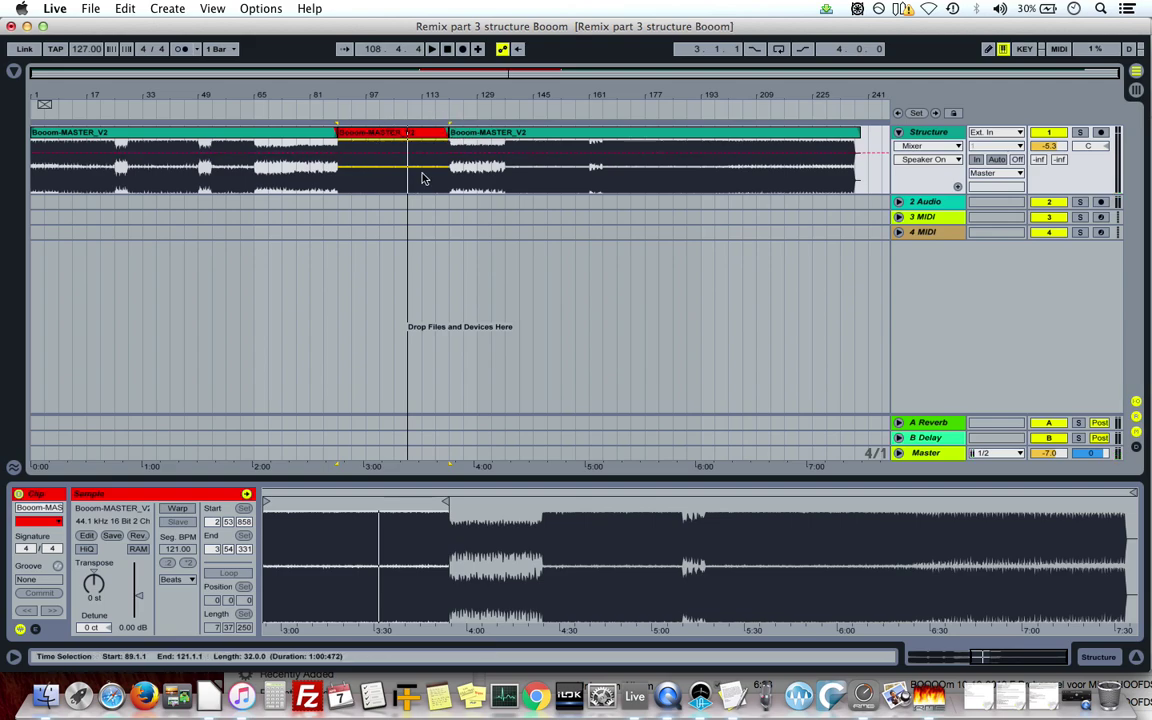
Recolour the clip that follows the red clip to light blue.
left_click(524, 137)
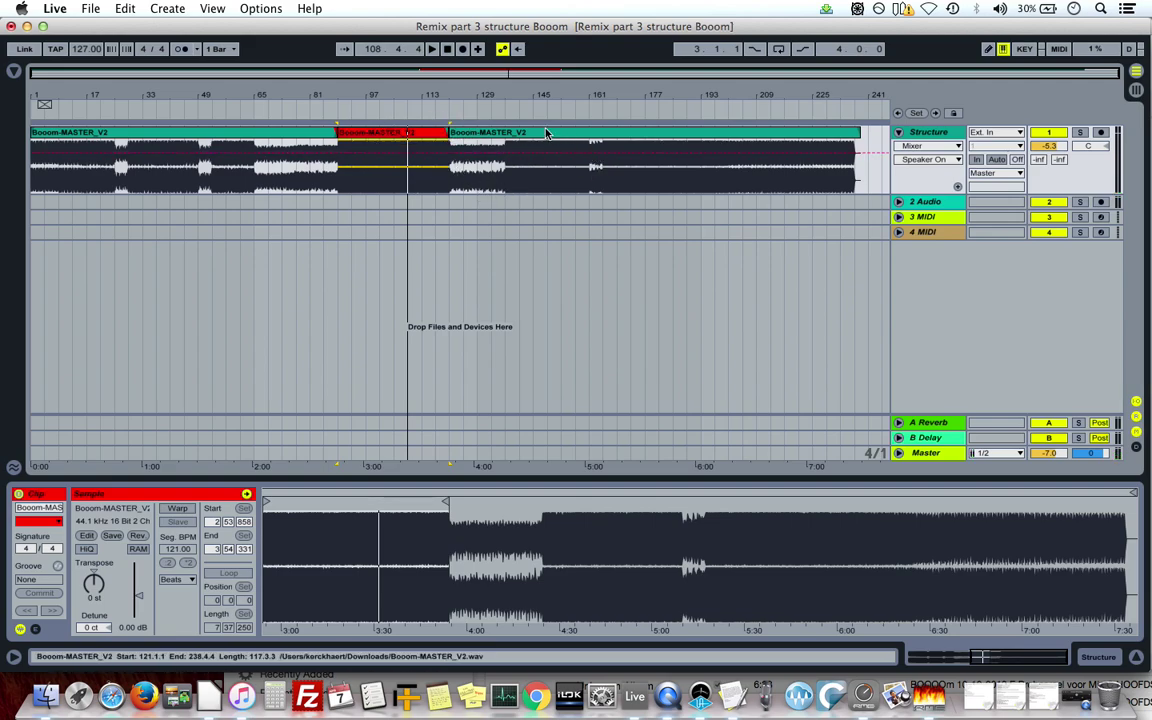
right_click(524, 137)
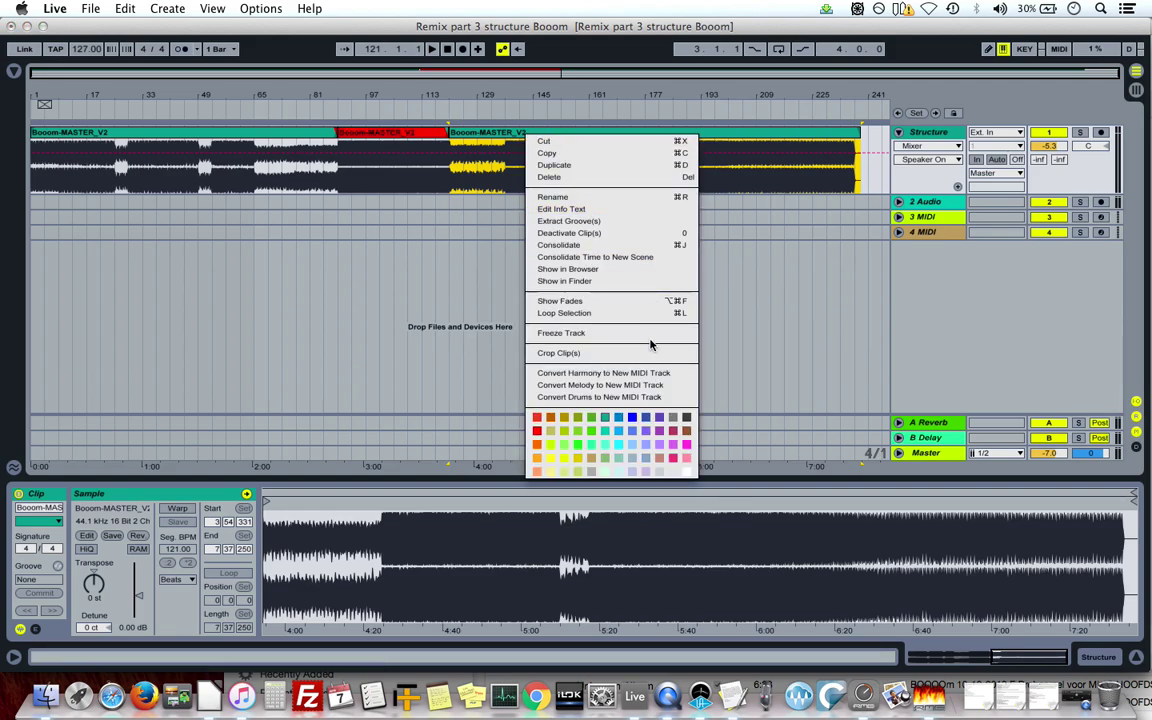
left_click(618, 435)
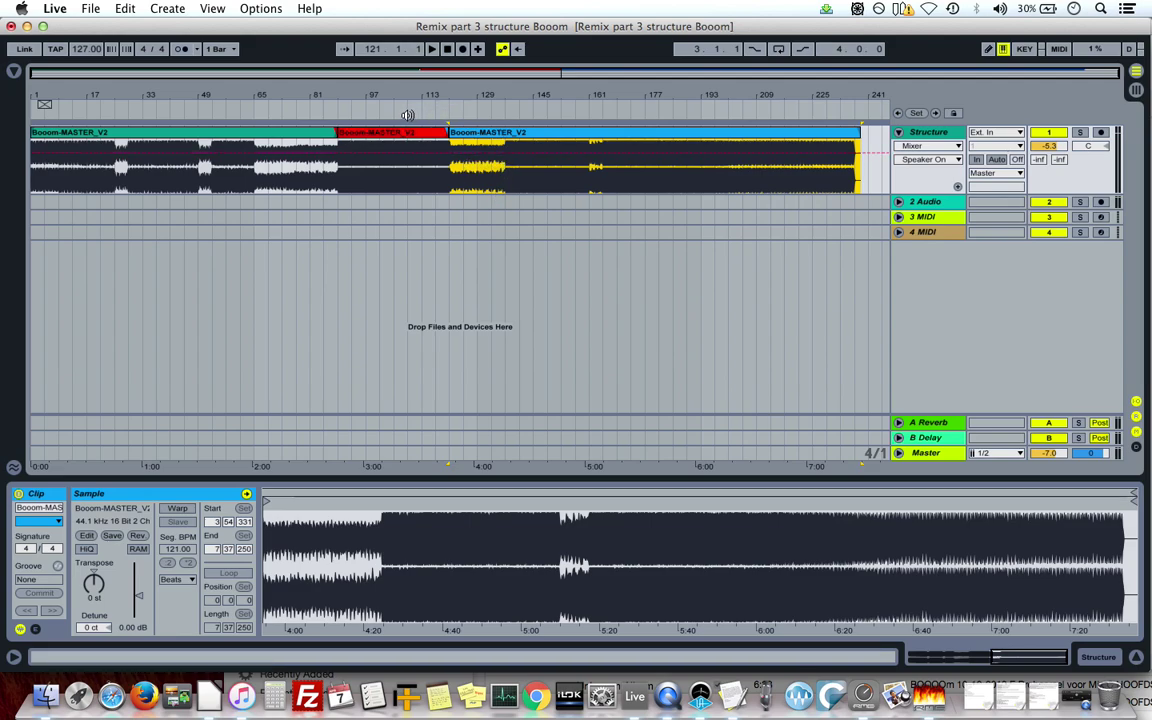
Play the transition from the red clip into the blue clip and set the Master volume to -6.0.
left_click(407, 115)
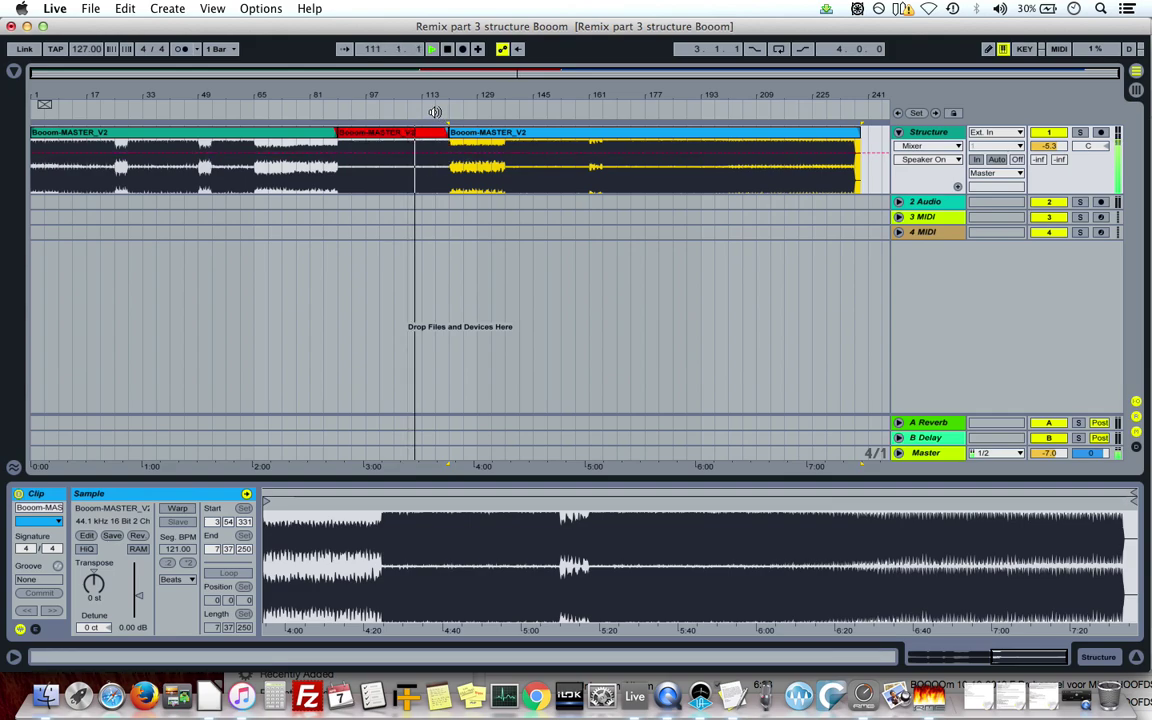
left_click(437, 112)
left_click(466, 137)
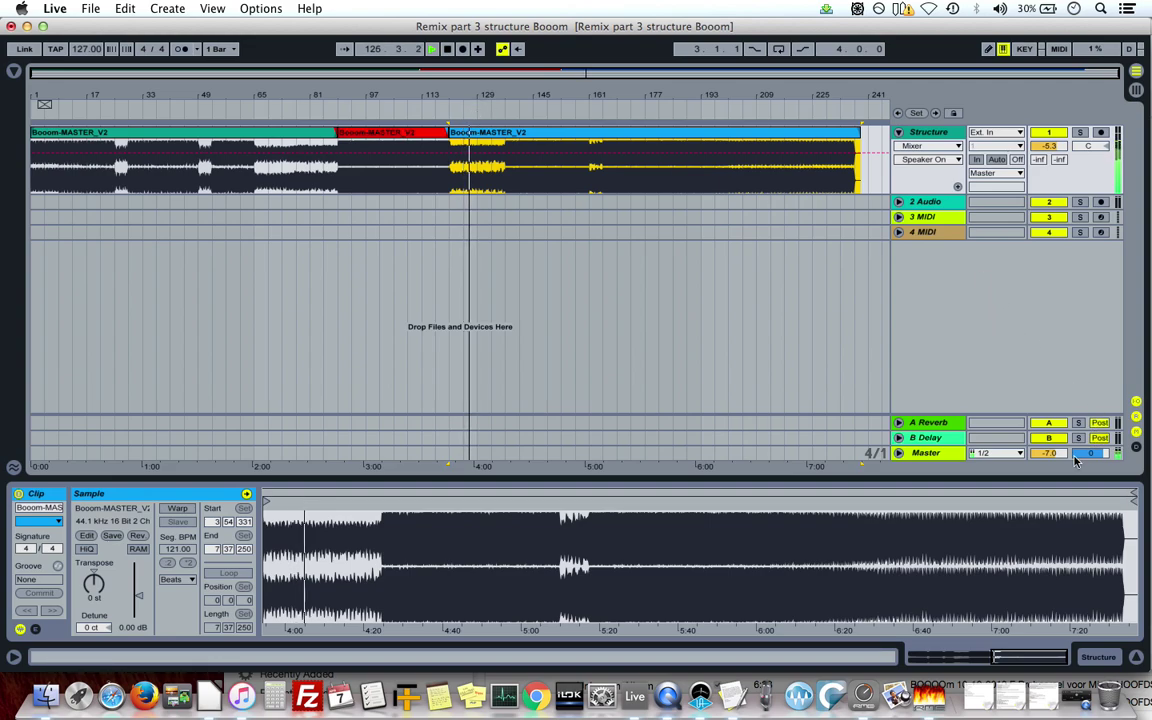
left_click_drag(1054, 453, 1054, 449)
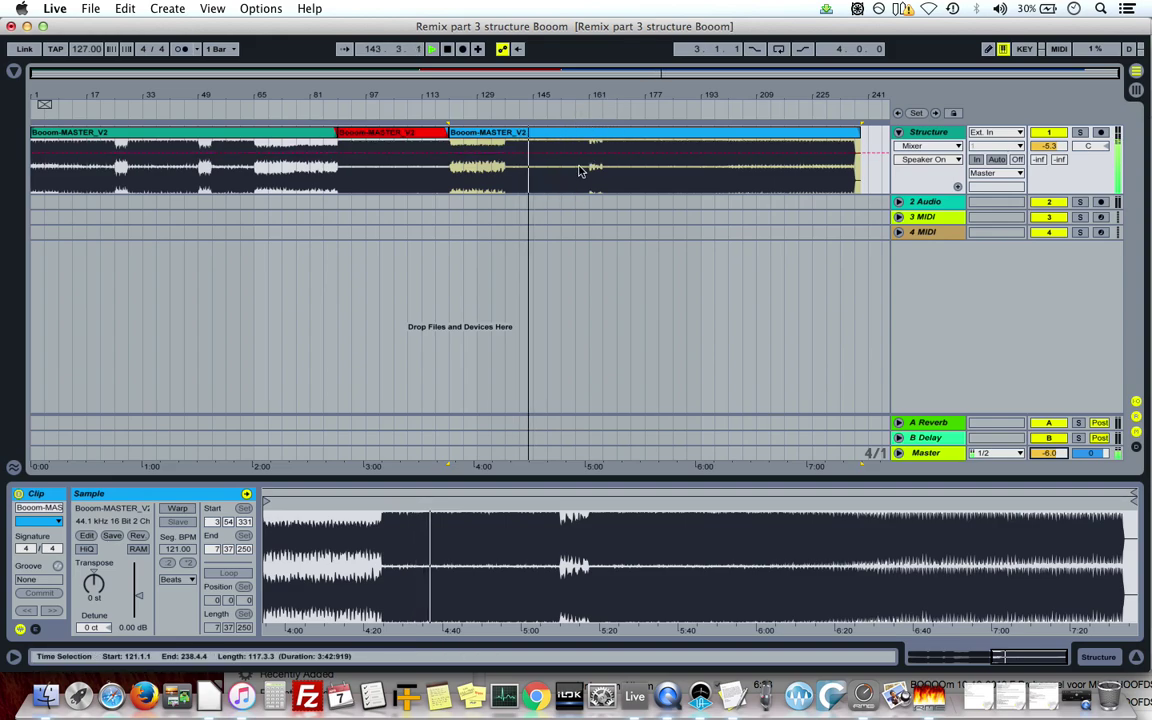
Listen to the blue clip from about bar 157 and examine the short break at bars 161 to 165 up close.
left_click(574, 112)
left_click_drag(574, 112, 574, 180)
left_click_drag(540, 85, 495, 84)
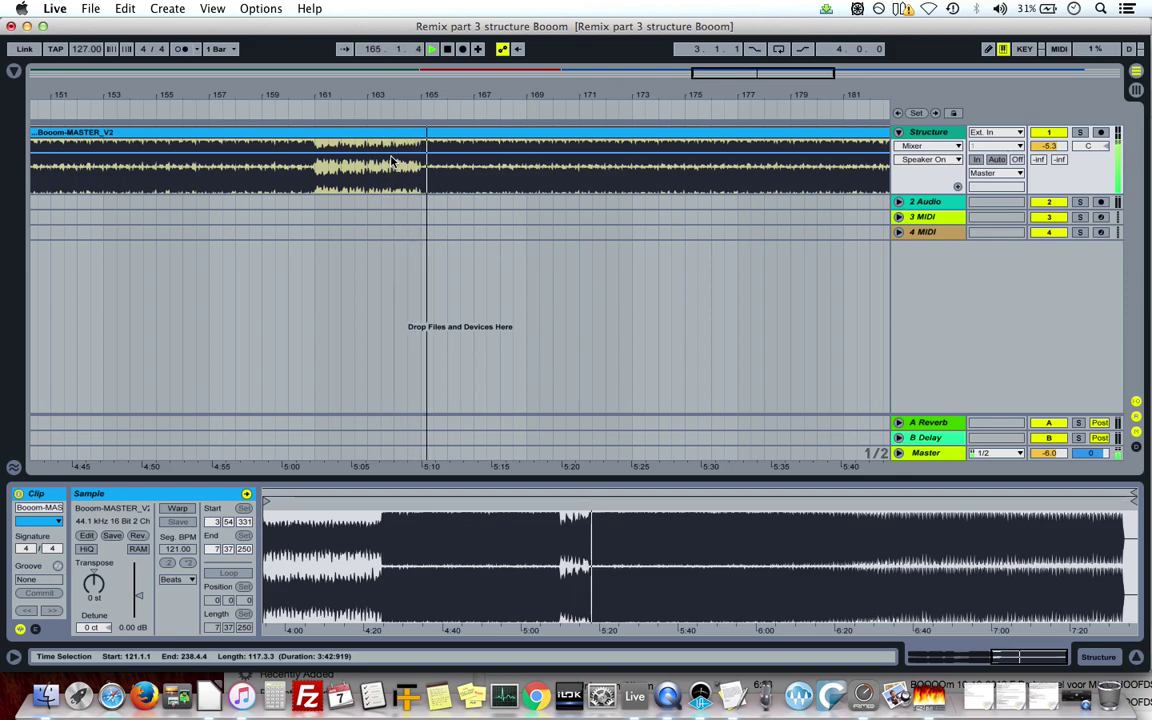
left_click_drag(555, 93, 555, 55)
left_click(530, 160)
key("space")
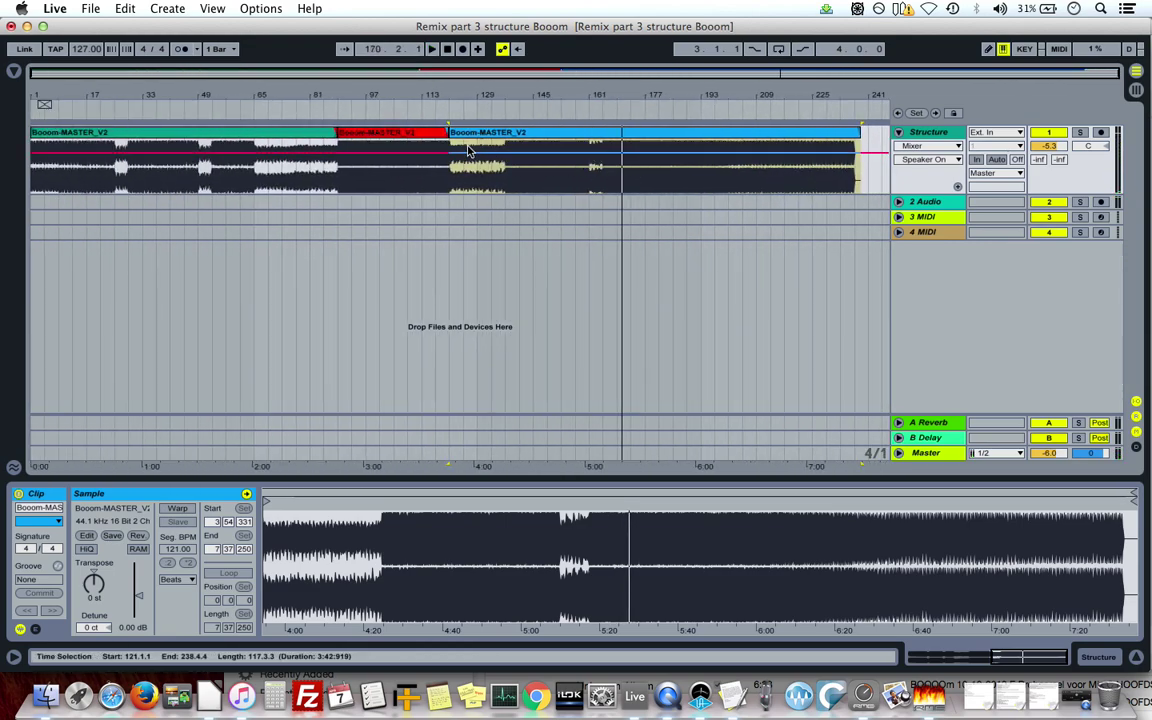
Try moving the red clip to bar 149 on the 2 Audio track and undo the move.
left_click_drag(413, 160, 626, 201)
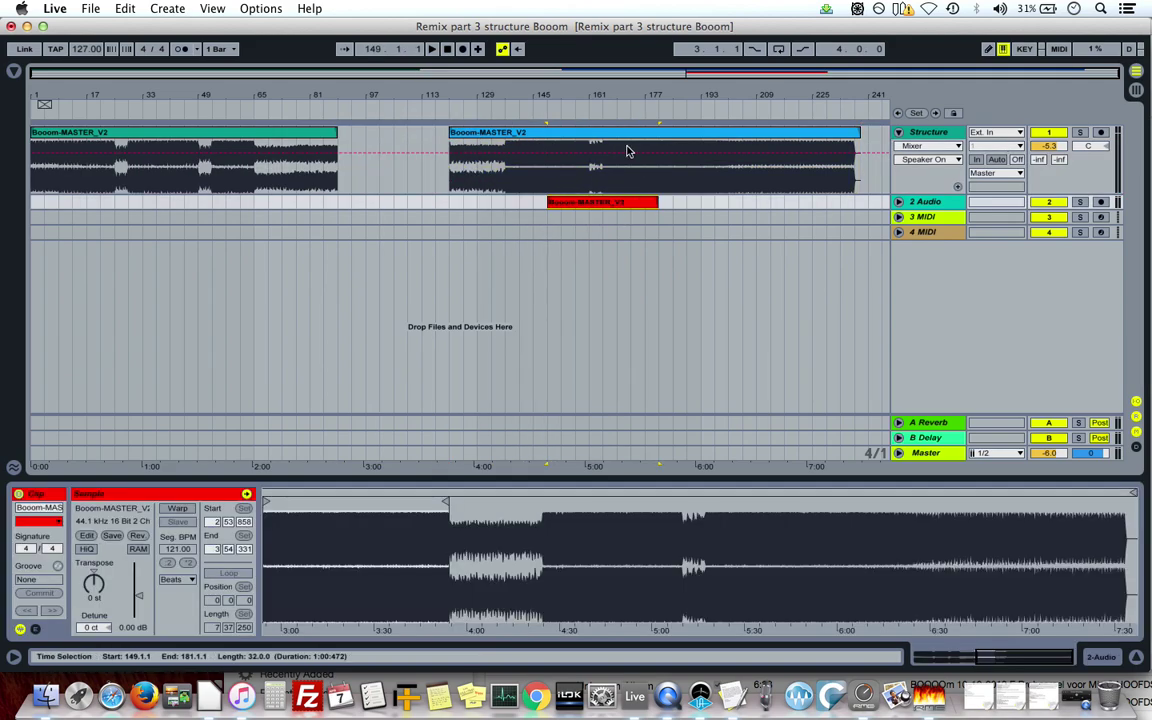
key("super+z")
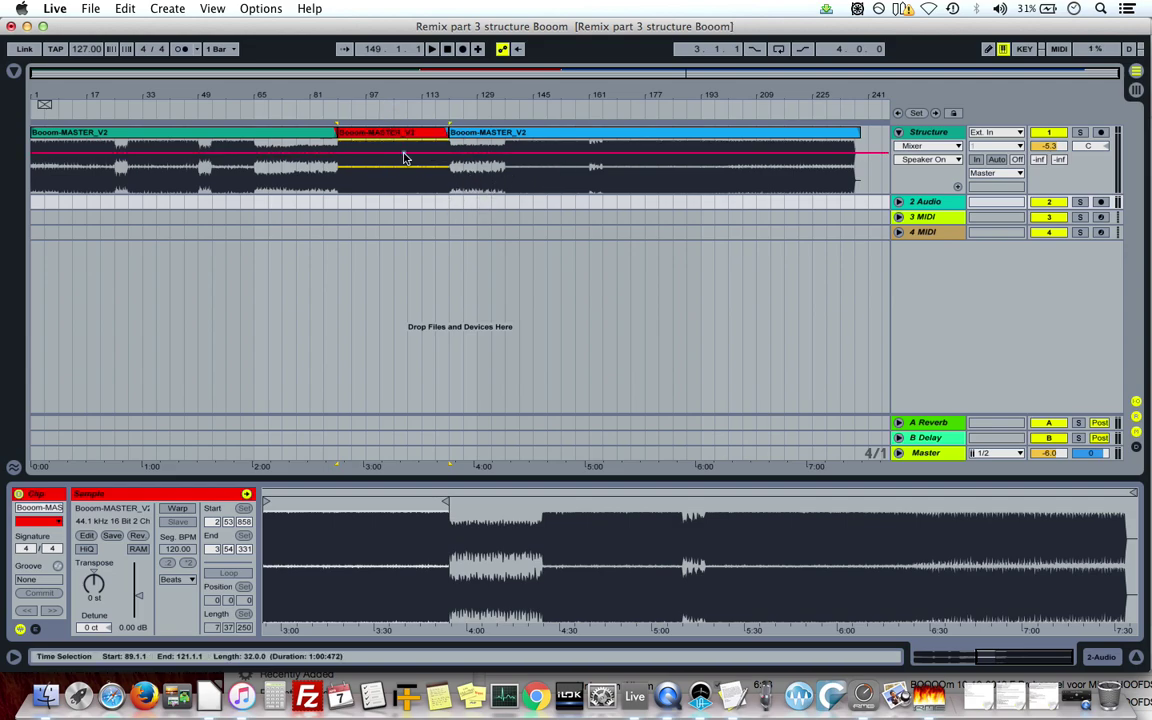
Listen again to the short break from bar 161 and put the insert marker at bar 157 in the blue clip.
left_click(595, 111)
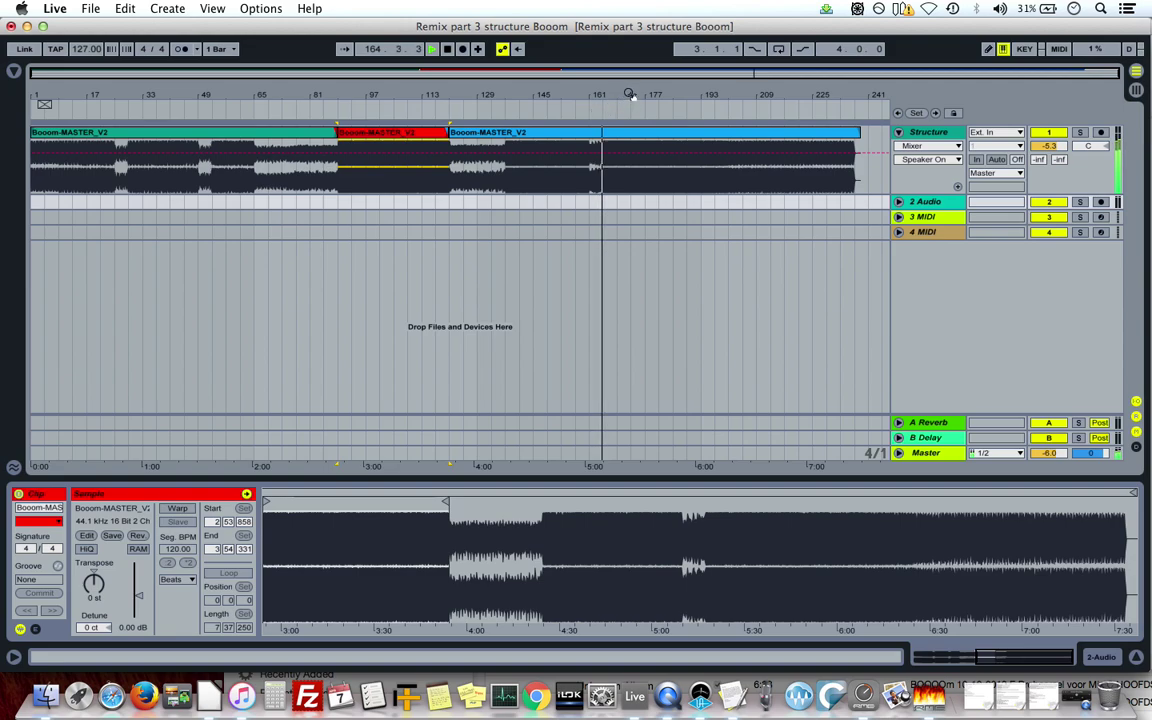
left_click_drag(630, 93, 610, 93)
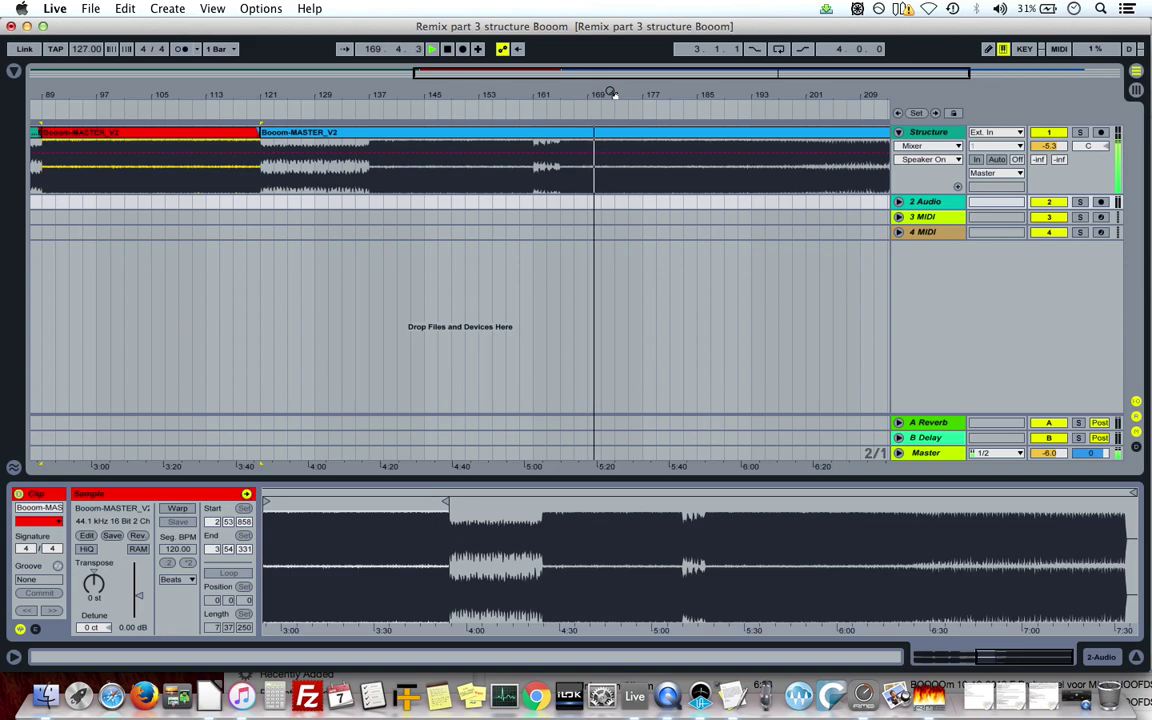
left_click_drag(610, 93, 630, 93)
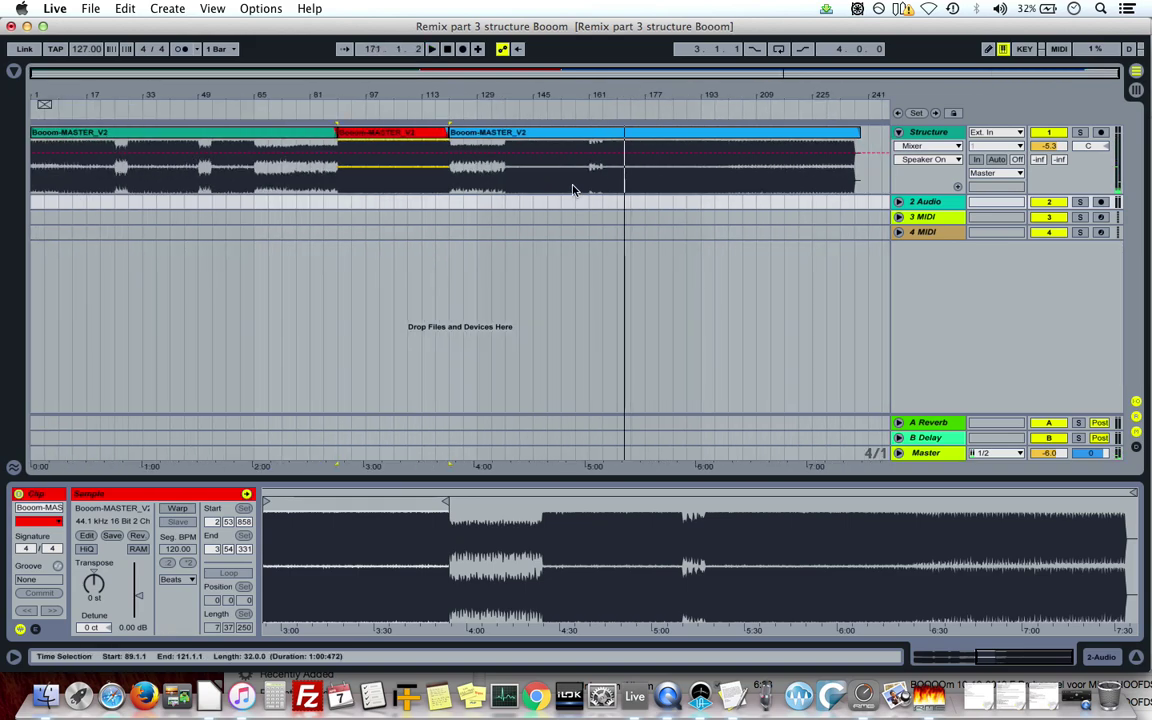
left_click(576, 148)
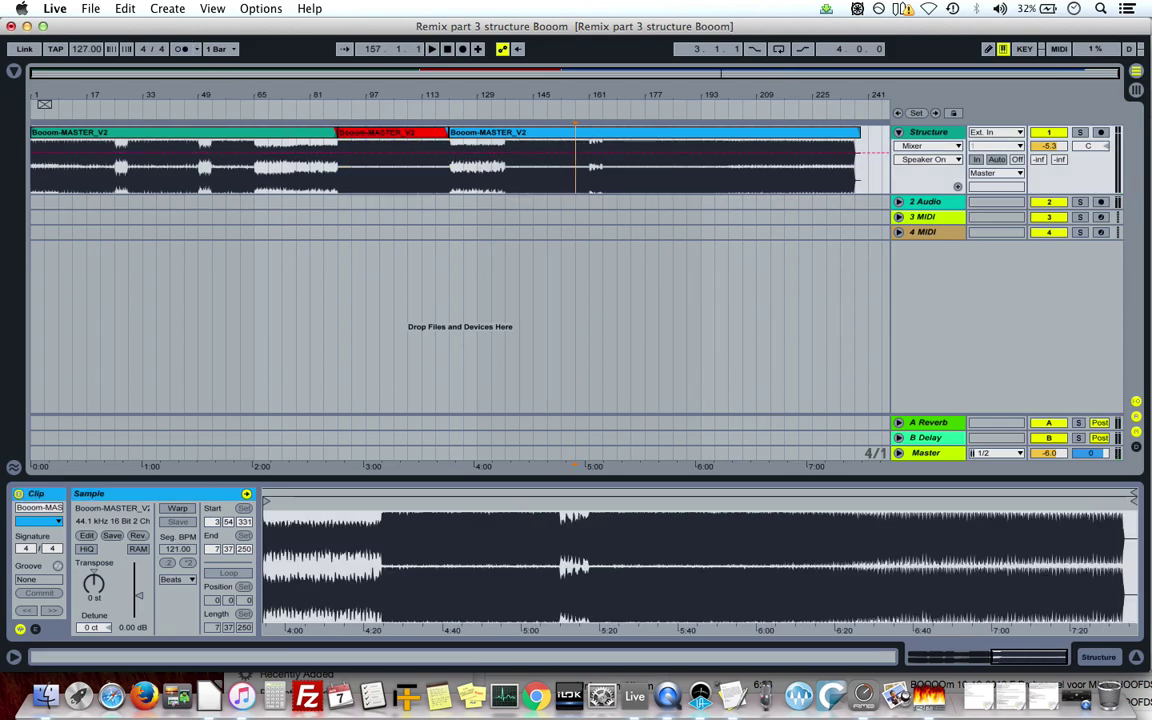
Open the recent set "EMP 1 - Remixing (part 2)" and discard the changes to the current set.
left_click(90, 8)
mouse_move(103, 60)
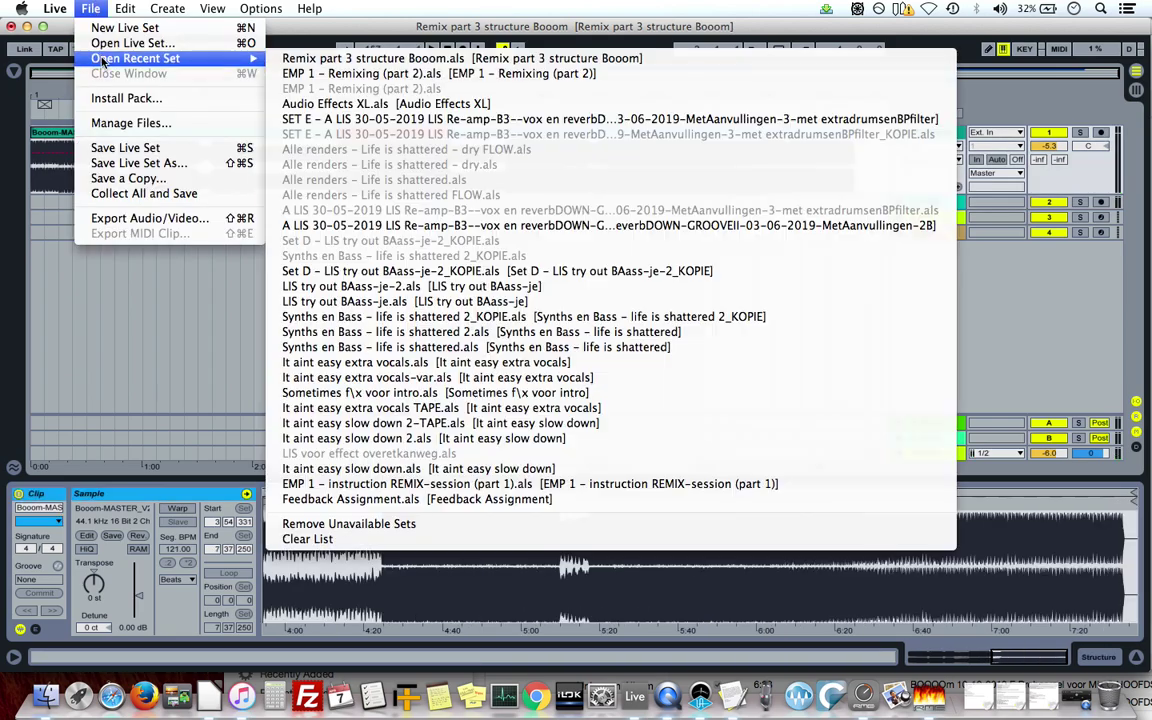
left_click(355, 74)
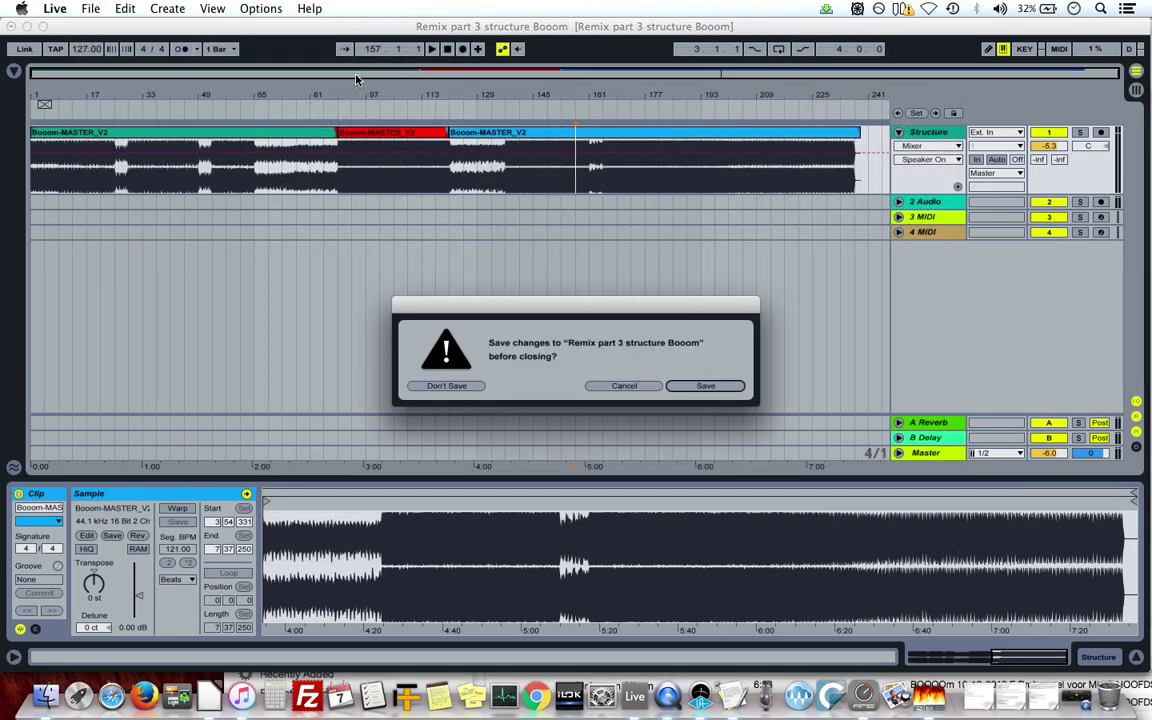
left_click(463, 387)
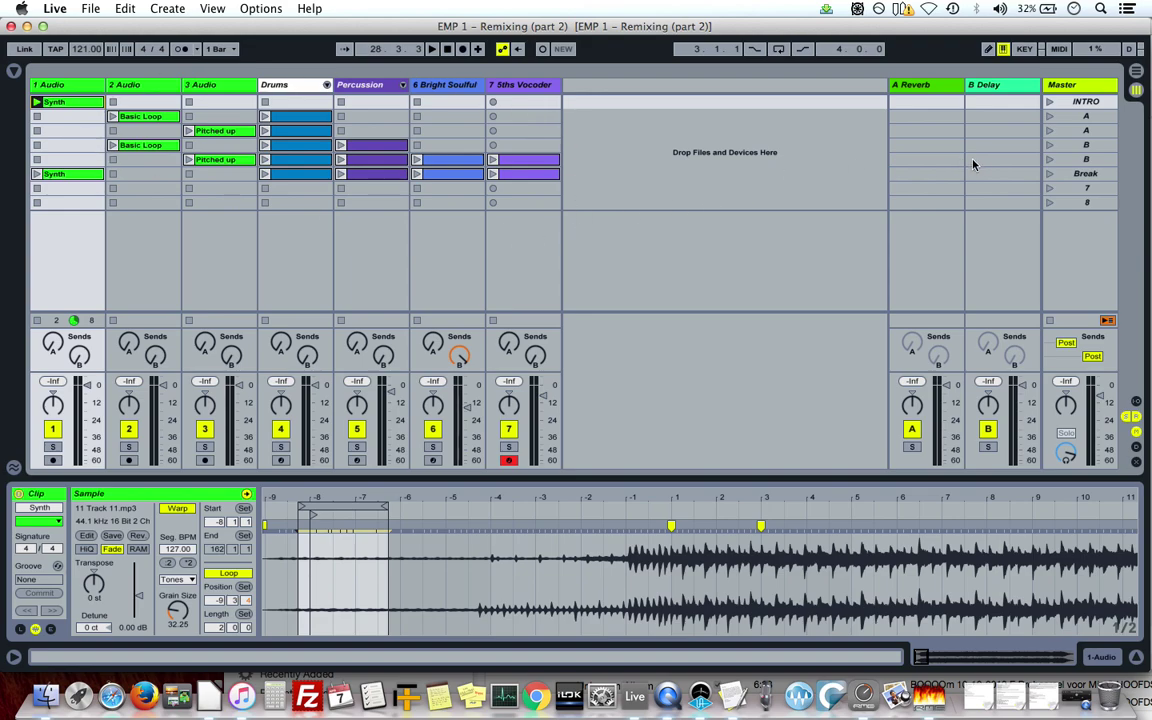
Launch the INTRO scene and the first A scene, and inspect the Basic Loop clip and the Drums clip's notes.
left_click(1050, 103)
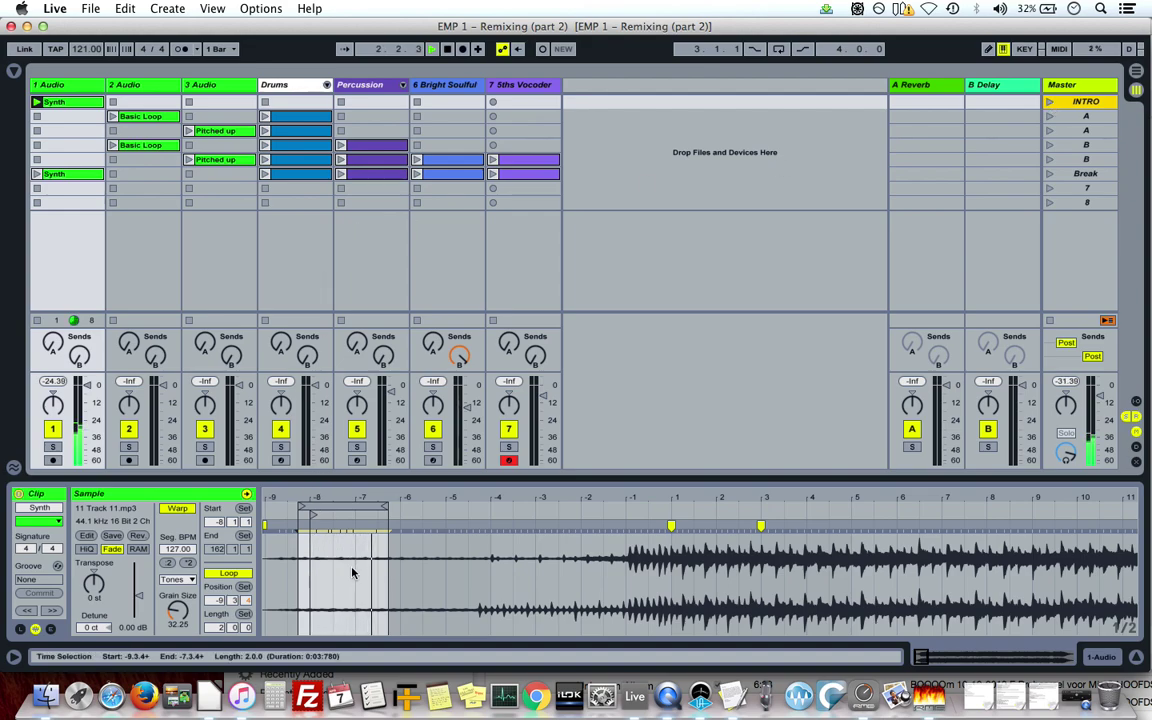
left_click(1049, 117)
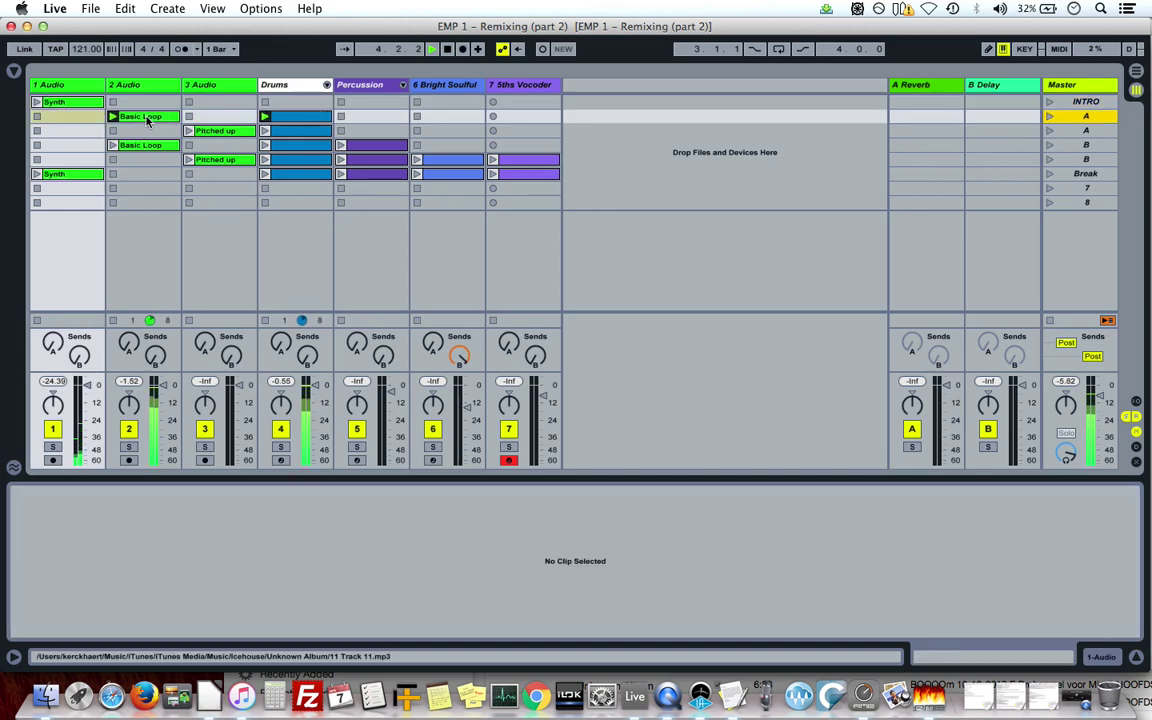
left_click(147, 117)
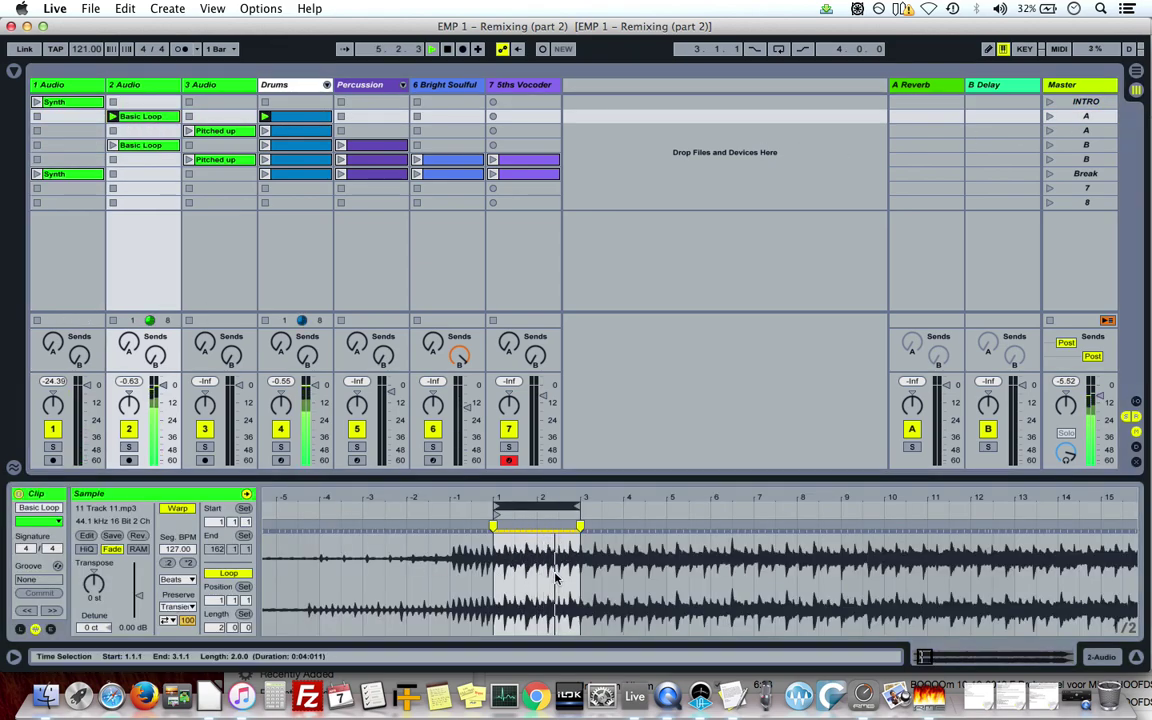
left_click(275, 115)
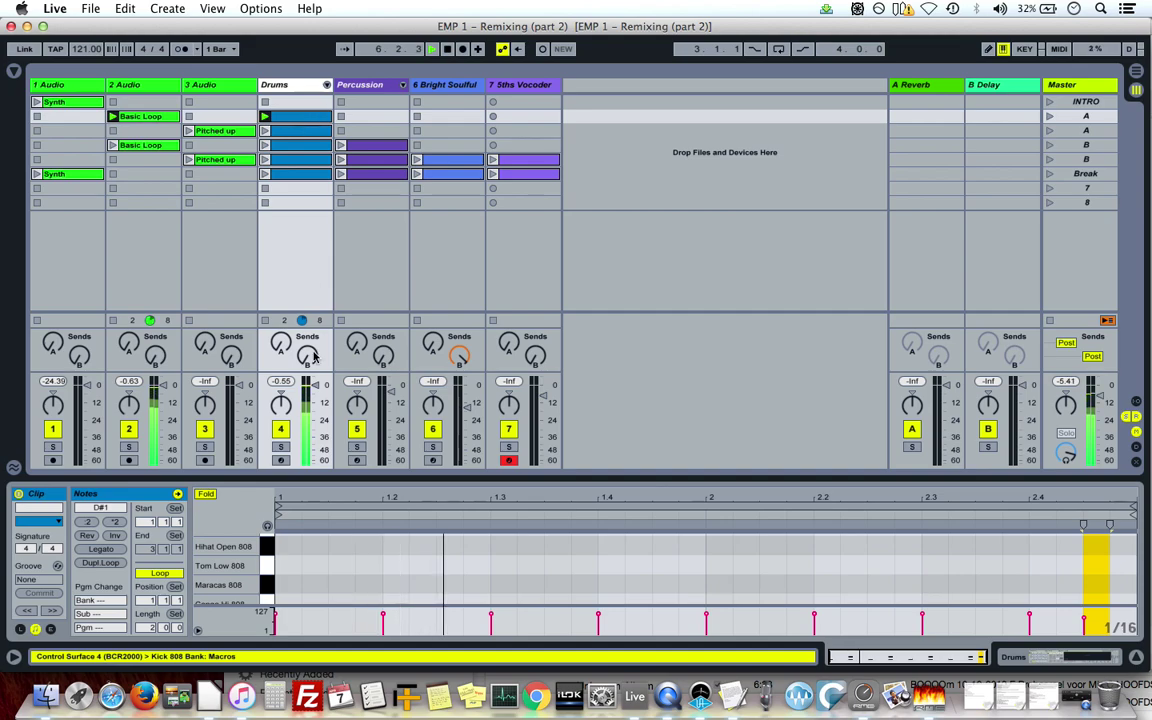
scroll(450, 562, "down", 3)
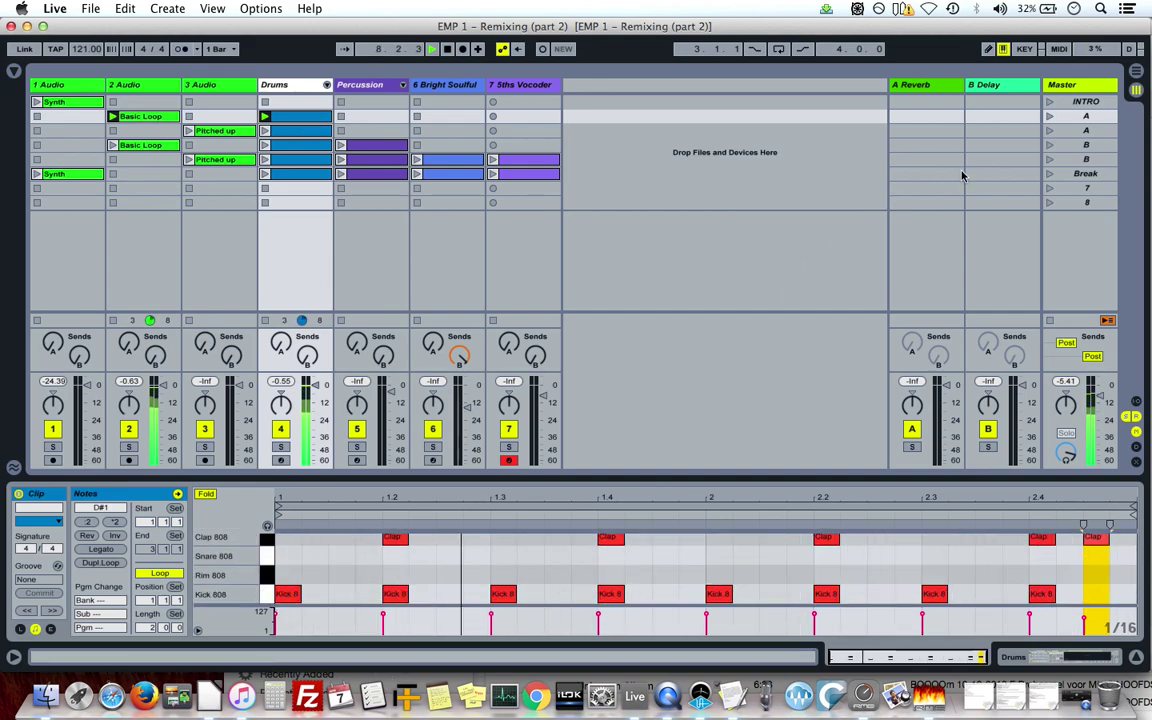
Launch the second A scene and inspect the transposition of its Pitched up clip.
left_click(1049, 130)
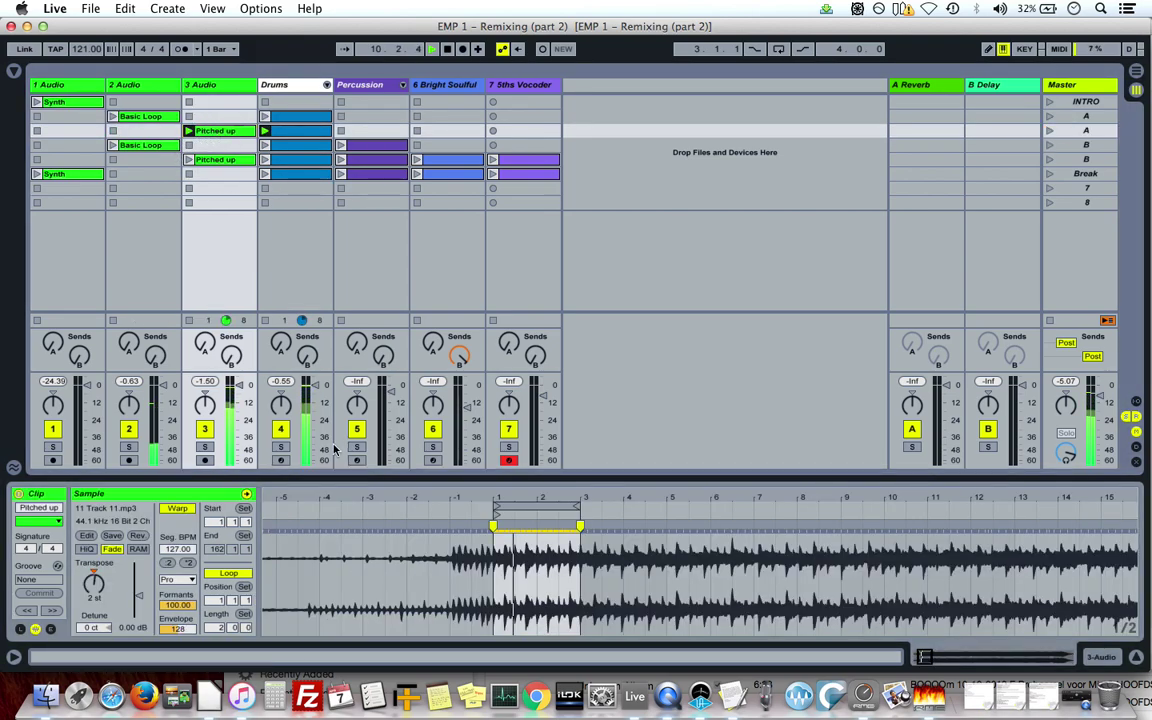
left_click(215, 280)
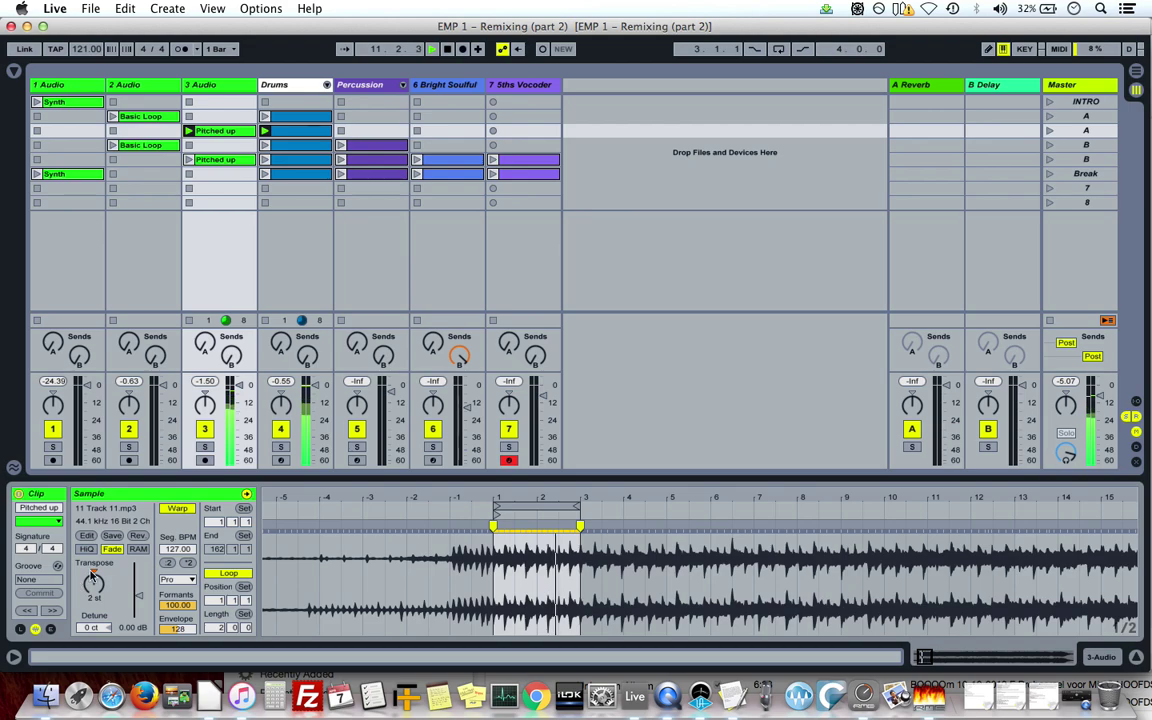
Inspect the notes of the Drums clip in the second A scene.
left_click(298, 130)
scroll(236, 560, "down", 4)
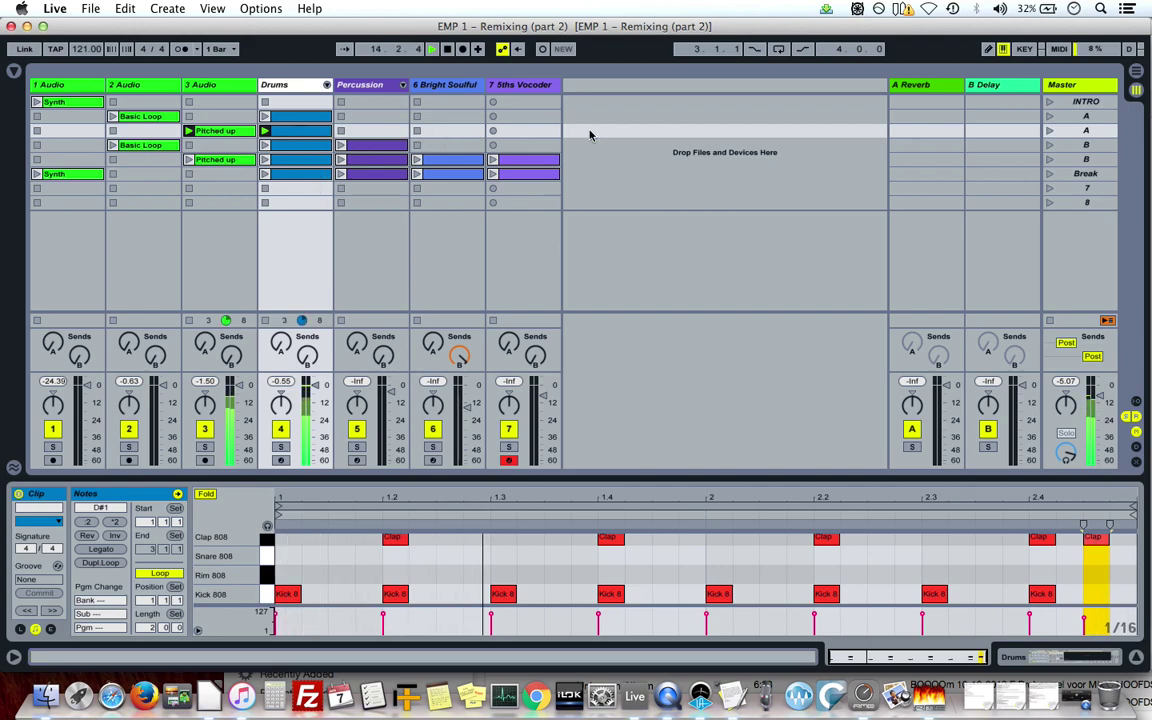
Launch the first B scene and inspect the notes of its Percussion clip.
left_click(1049, 145)
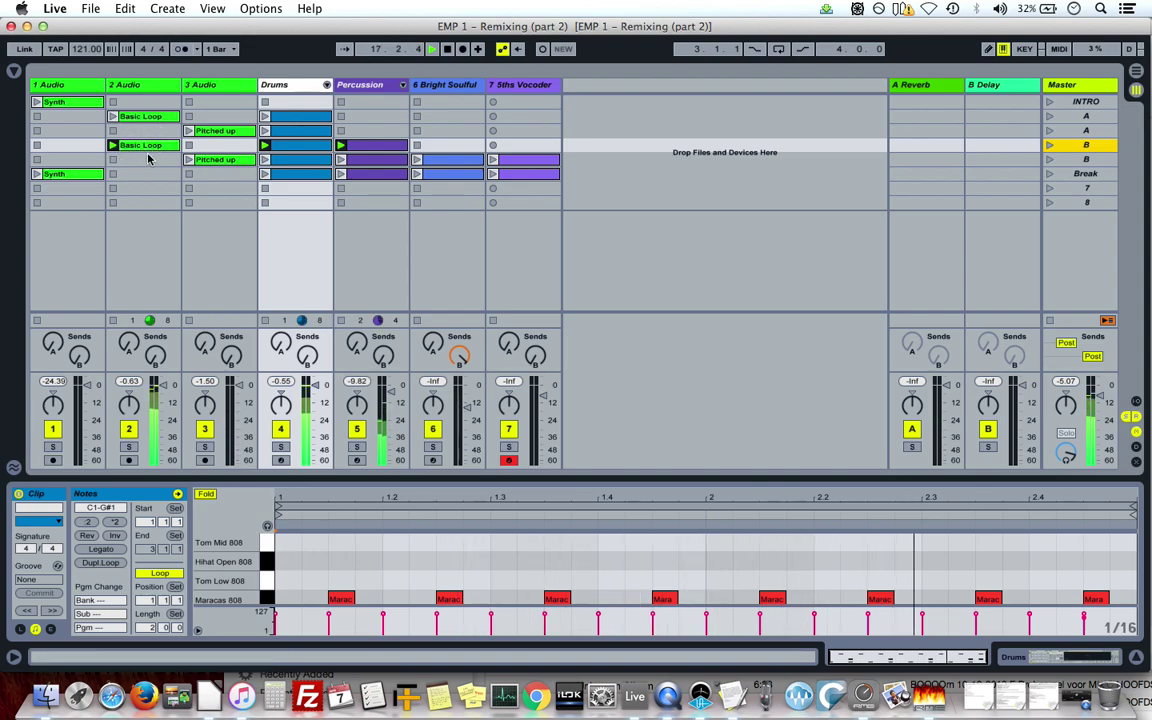
left_click(368, 147)
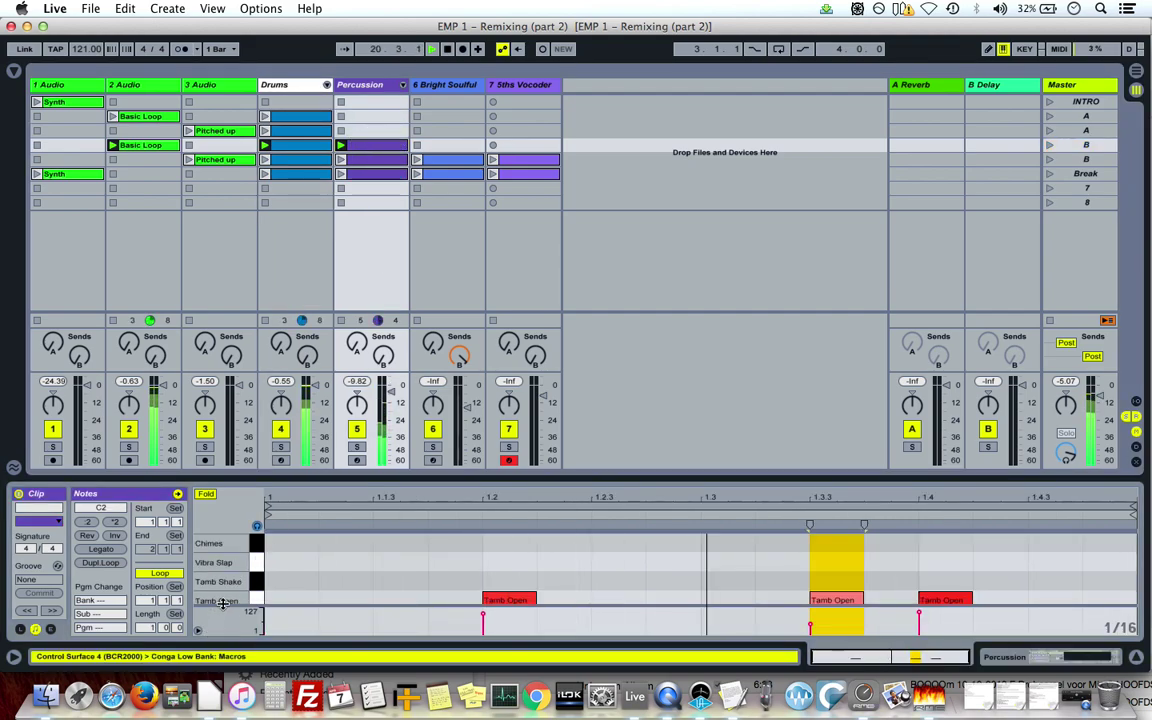
scroll(460, 586, "down", 5)
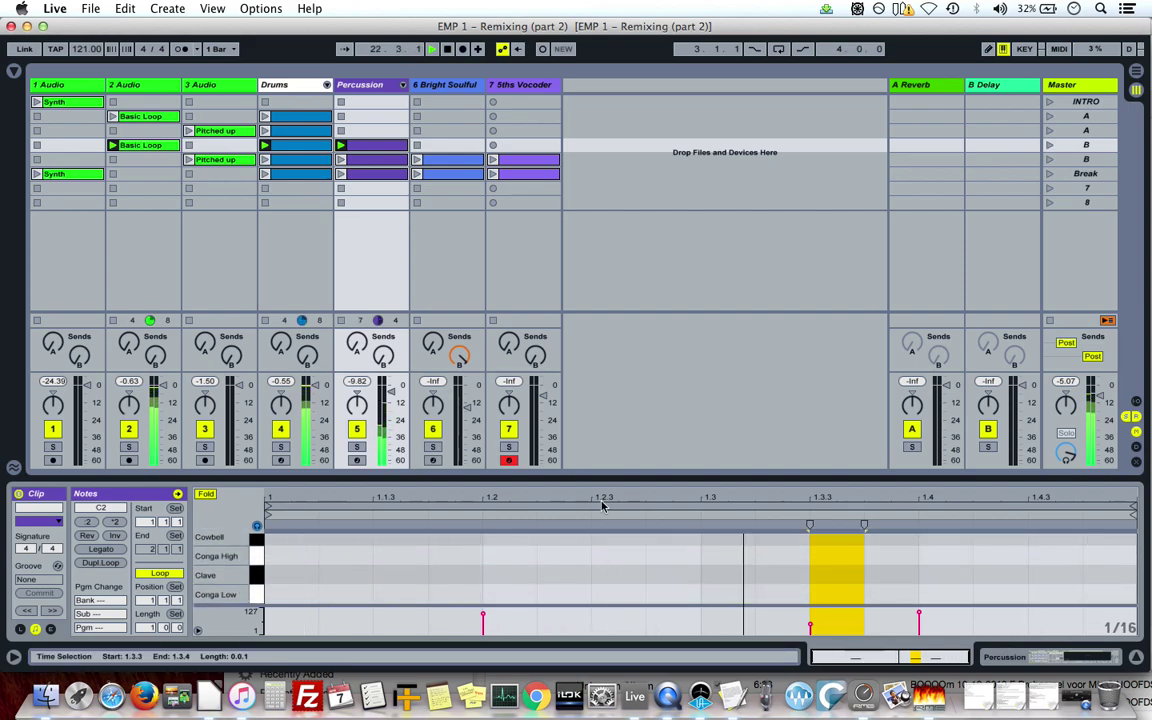
Launch the second B scene and the Break scene to hear them, and stop playback.
left_click(1049, 160)
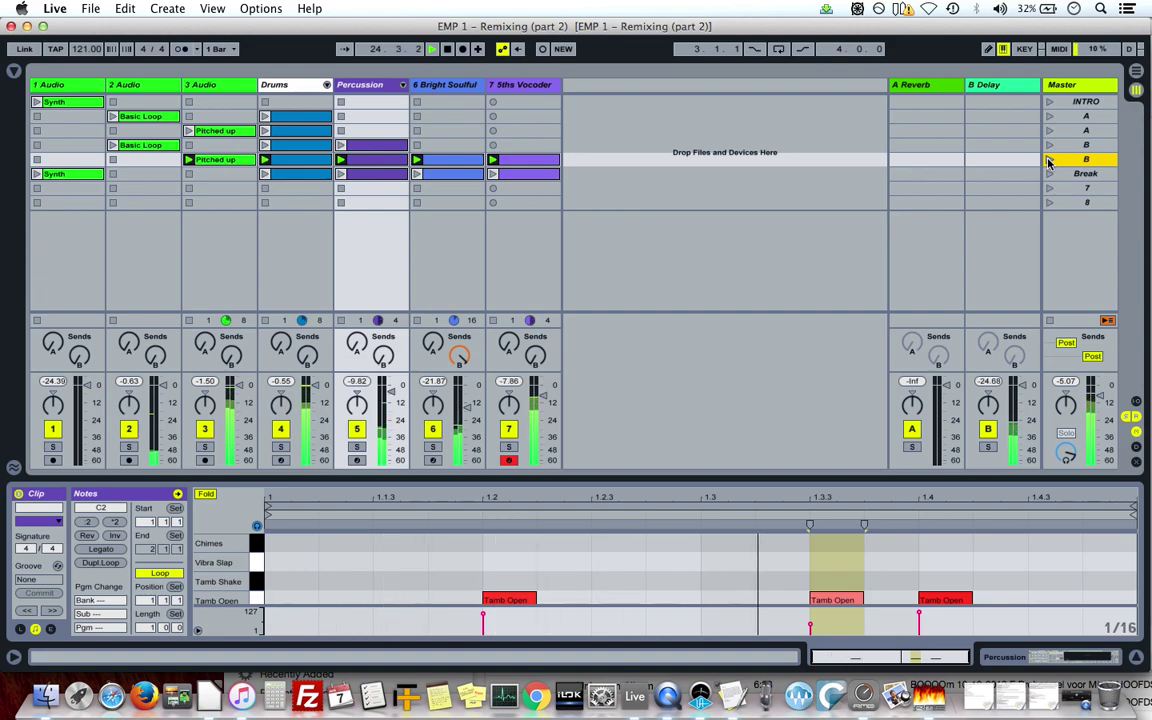
left_click(1049, 174)
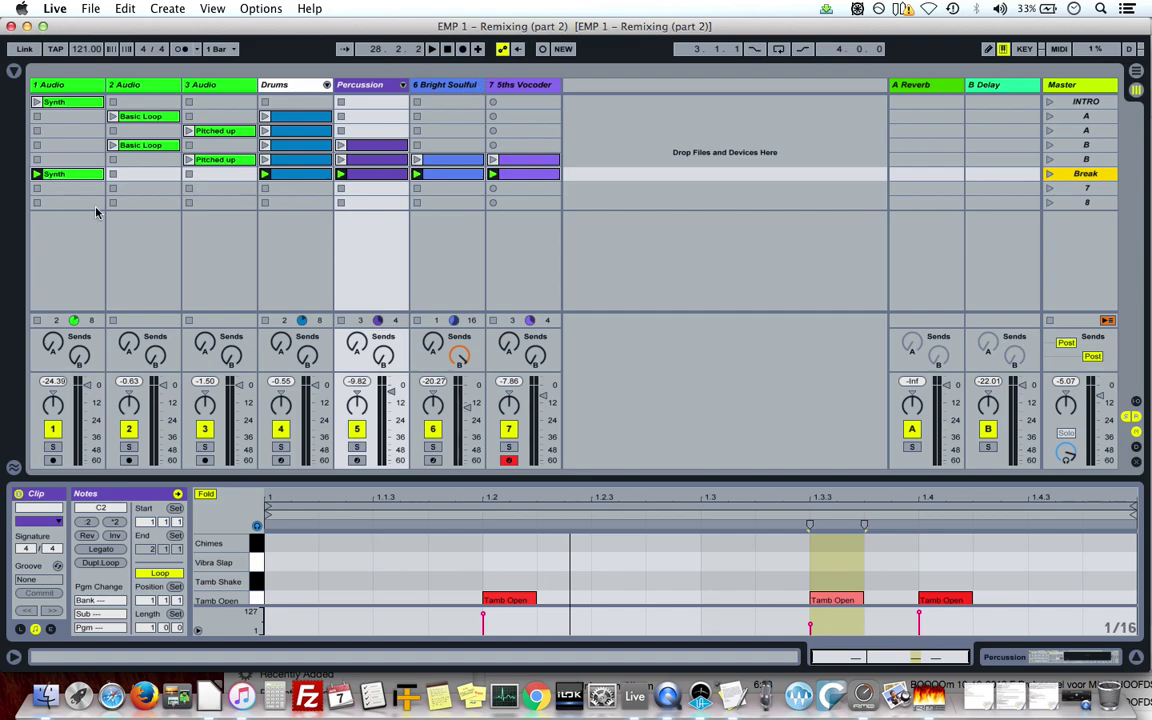
Switch back and forth between Session View and Arrangement View to compare the two layouts.
key("Tab")
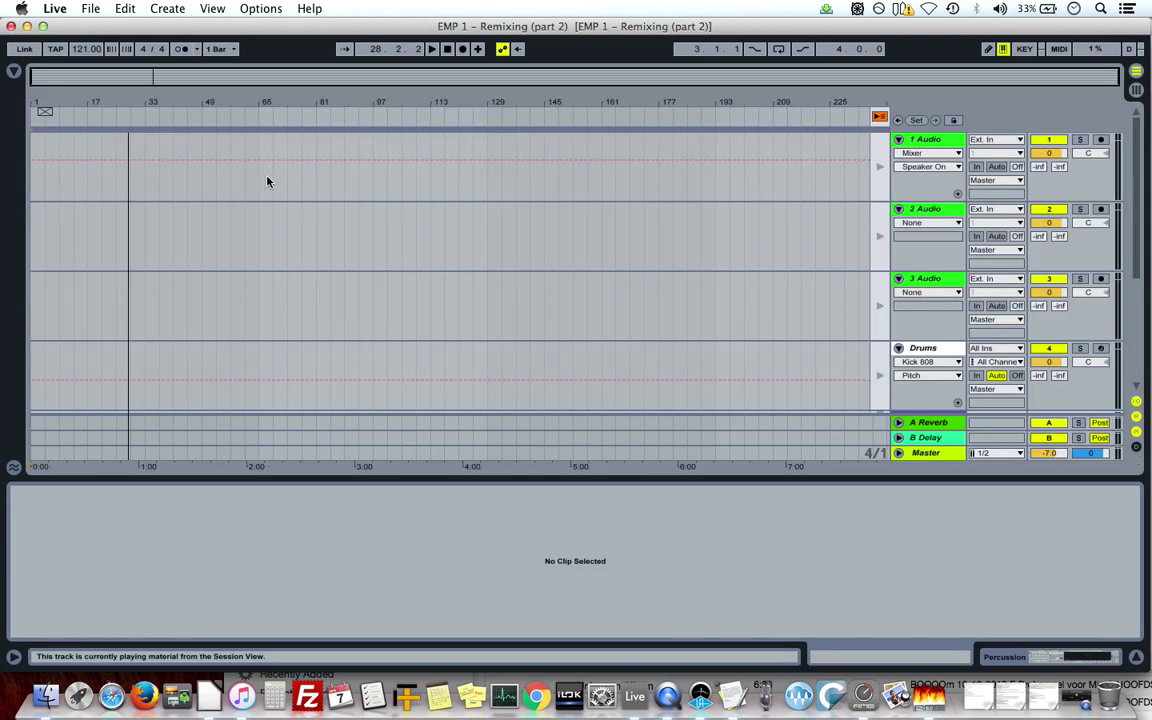
key("Tab")
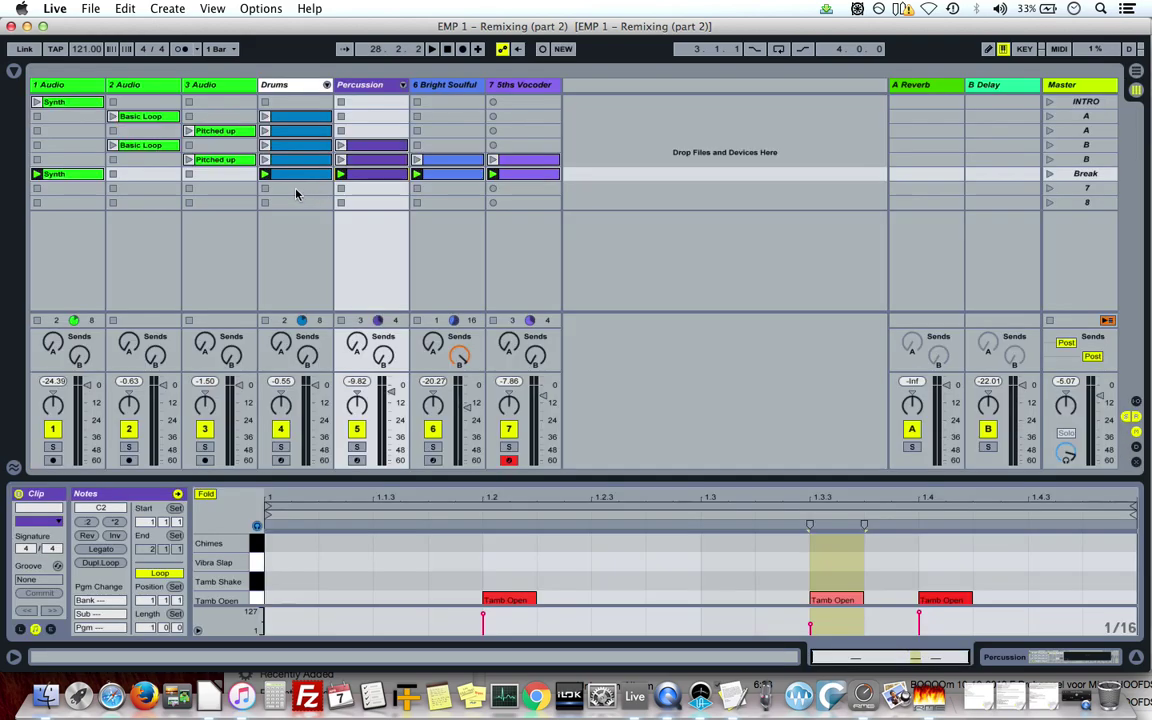
left_click(1137, 74)
left_click(1137, 91)
left_click(1137, 74)
left_click(1137, 91)
key("Tab")
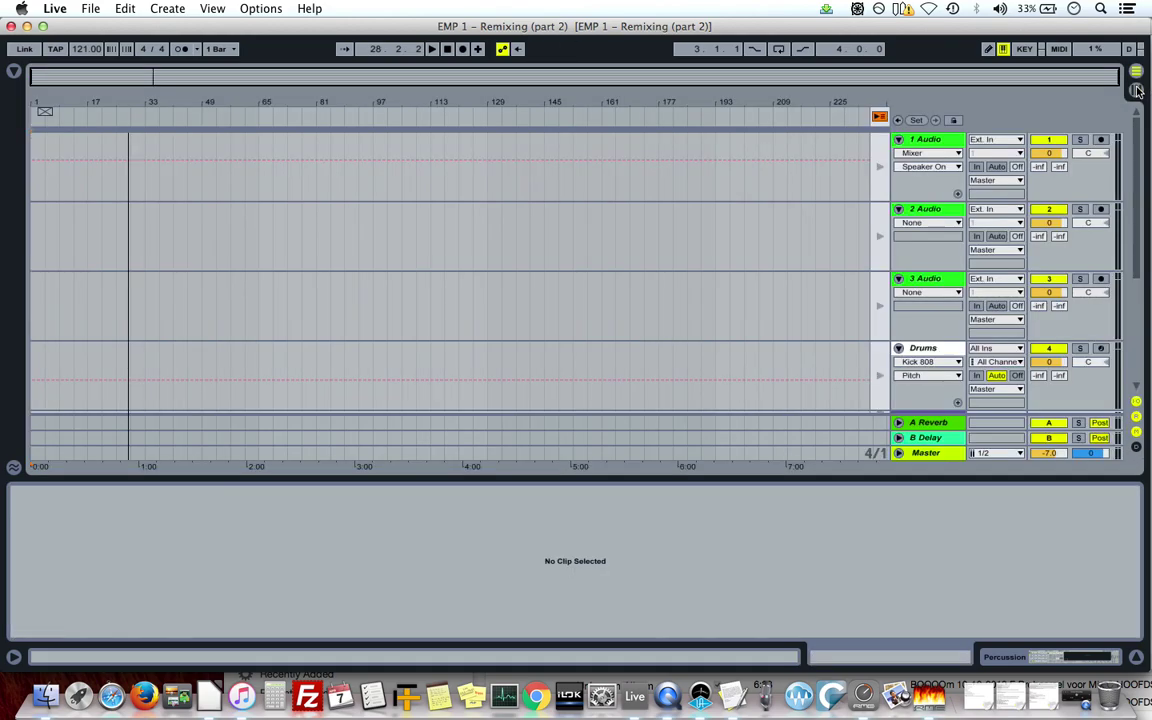
left_click(1137, 91)
key("Tab")
left_click(1137, 91)
key("Tab")
left_click(1137, 91)
key("Tab")
left_click(1137, 91)
Copy the INTRO scene's Synth clip into the arrangement on 1 Audio from bar 17 to bar 33, and delete that copy.
mouse_move(76, 102)
left_mouse_down()
mouse_move(90, 125)
mouse_move(77, 141)
mouse_move(175, 103)
mouse_move(75, 142)
mouse_move(75, 118)
mouse_move(183, 186)
mouse_move(101, 250)
mouse_move(28, 184)
mouse_move(144, 141)
left_mouse_up()
key("Tab")
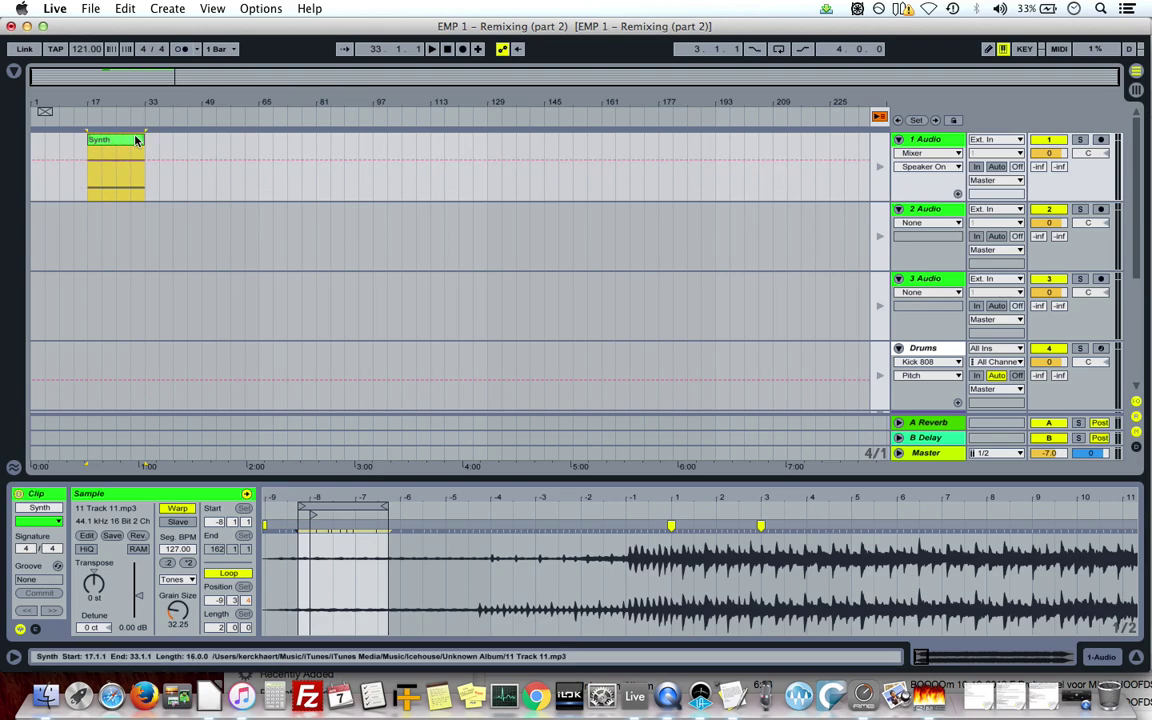
key("Delete")
key("Tab")
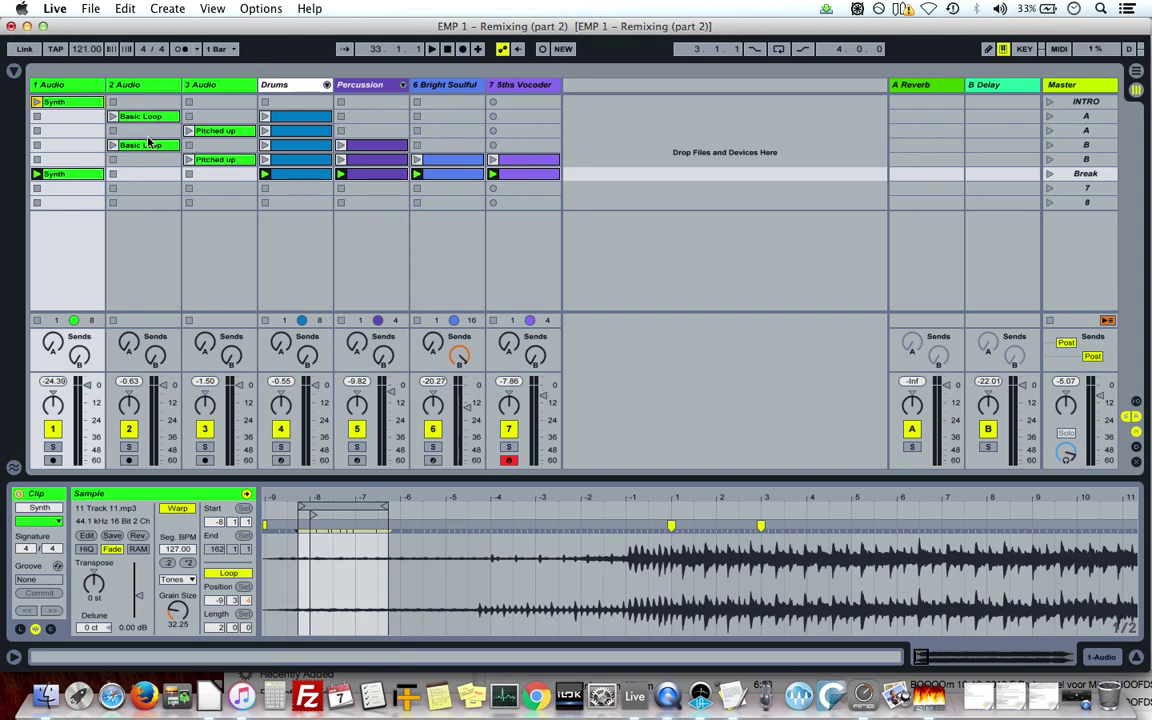
Copy the first A scene's Basic Loop and Drums clips into the arrangement at bar 17 and extend them to bar 33.
left_click(154, 118)
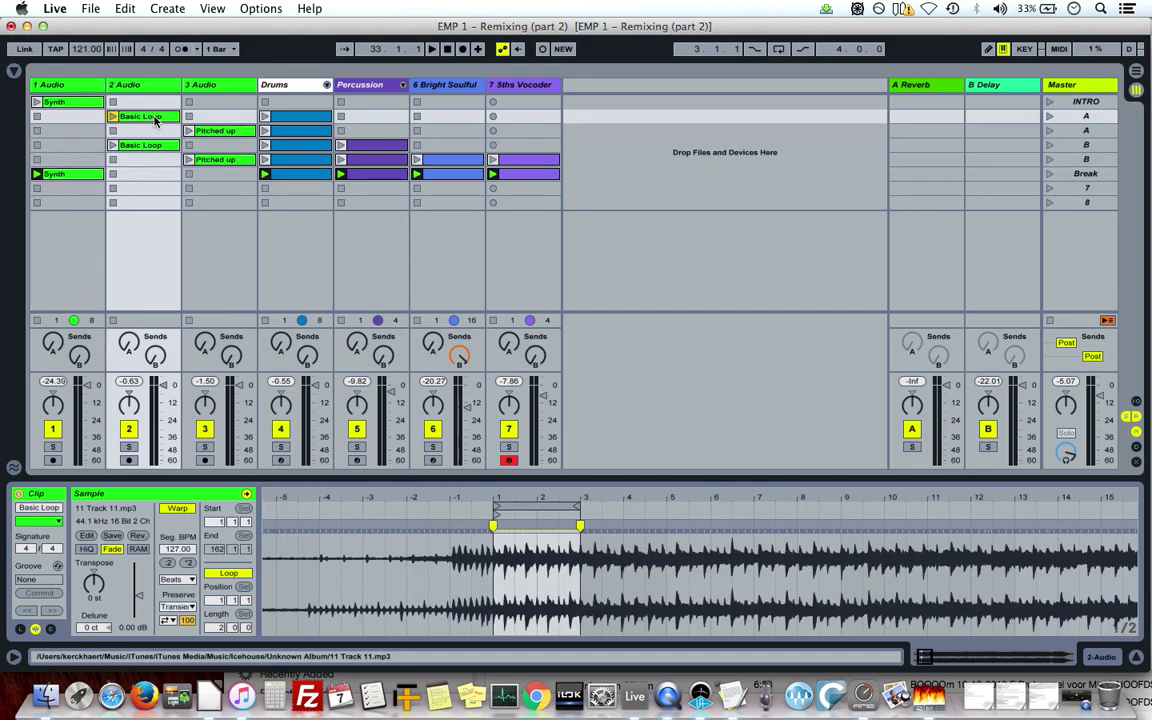
left_click(296, 118, "shift")
left_click_drag(296, 118, 46, 357)
key("Tab")
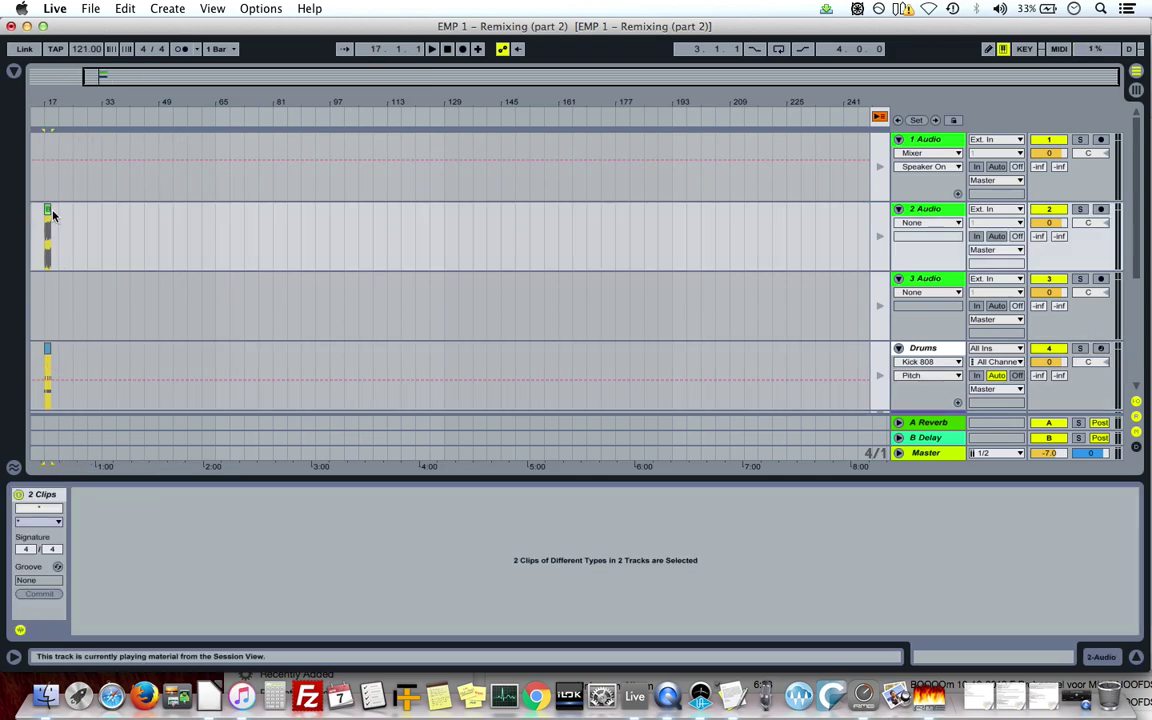
left_click_drag(50, 213, 101, 207)
left_click_drag(92, 96, 135, 96)
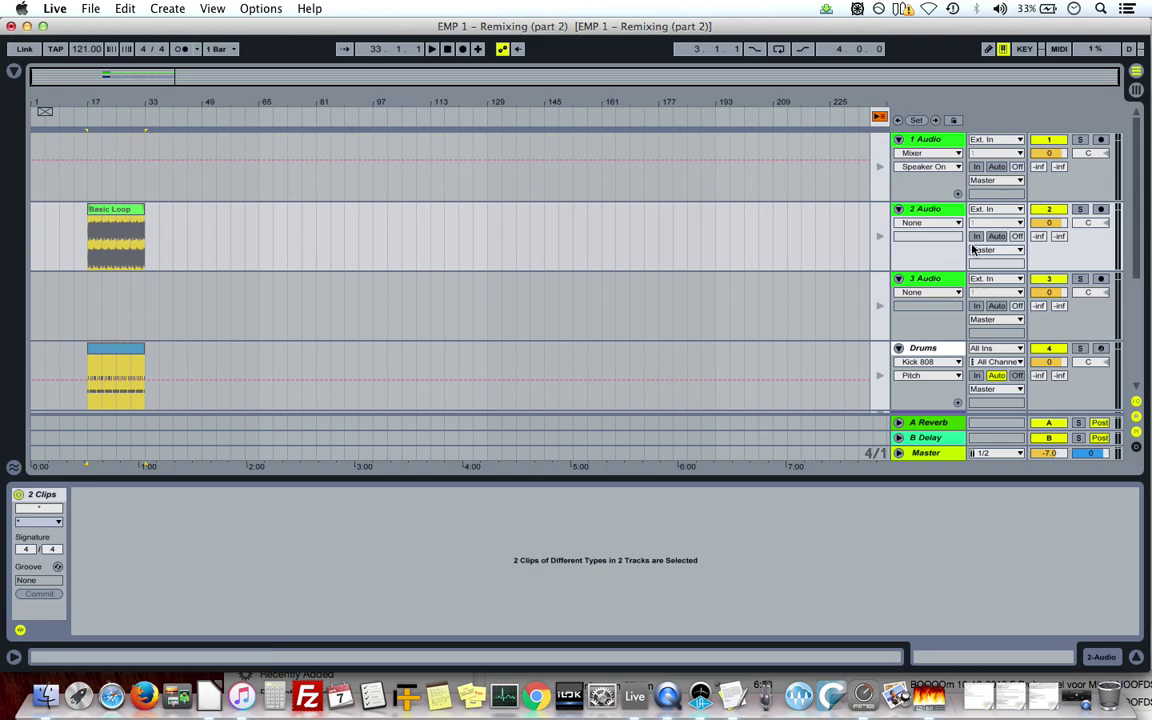
Compare the scene clips in Session View with the Basic Loop and Drums copies in Arrangement View.
key("Tab")
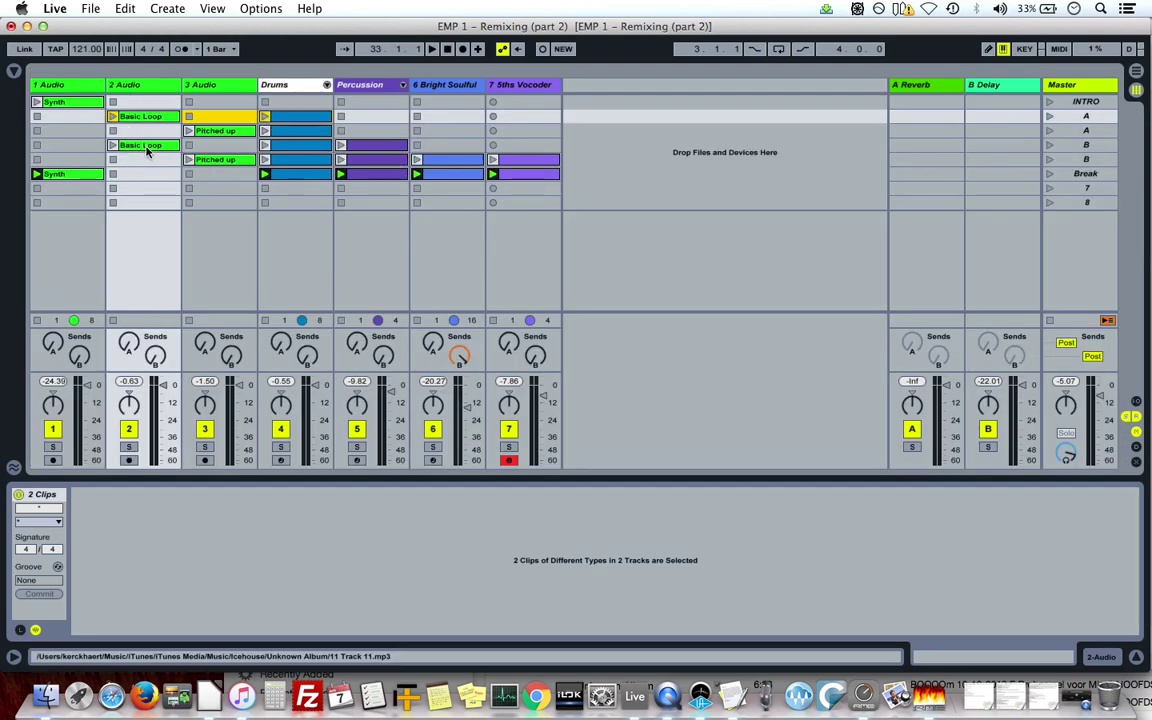
key("Tab")
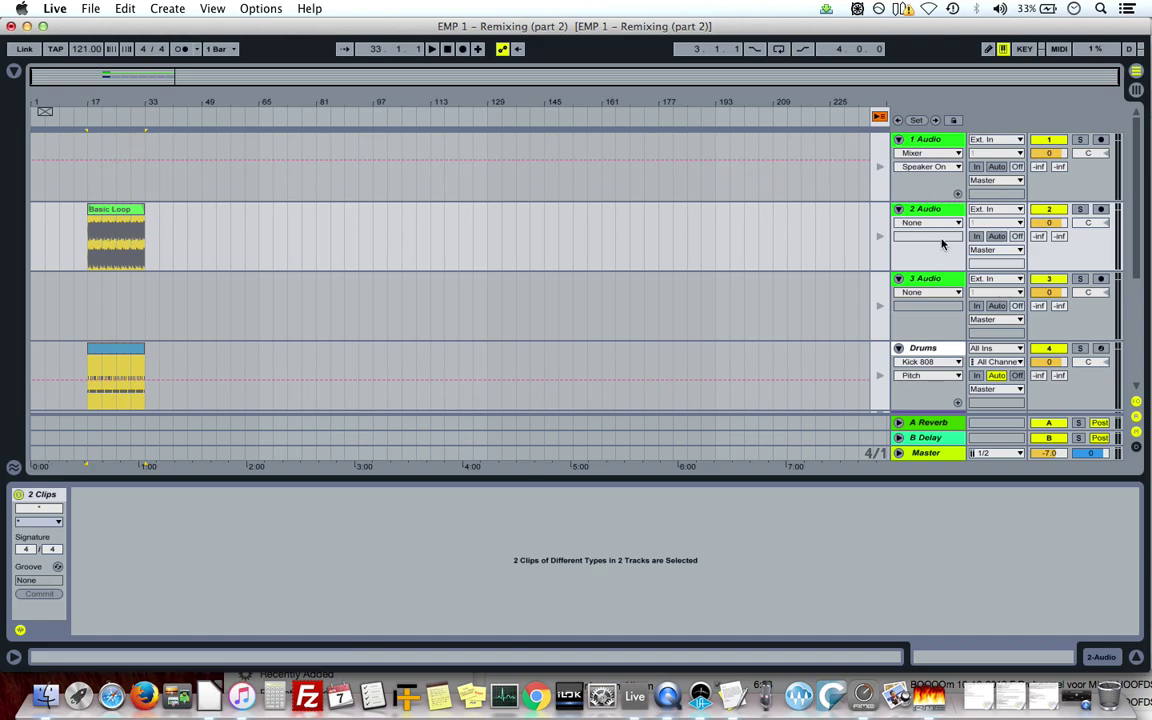
key("Tab")
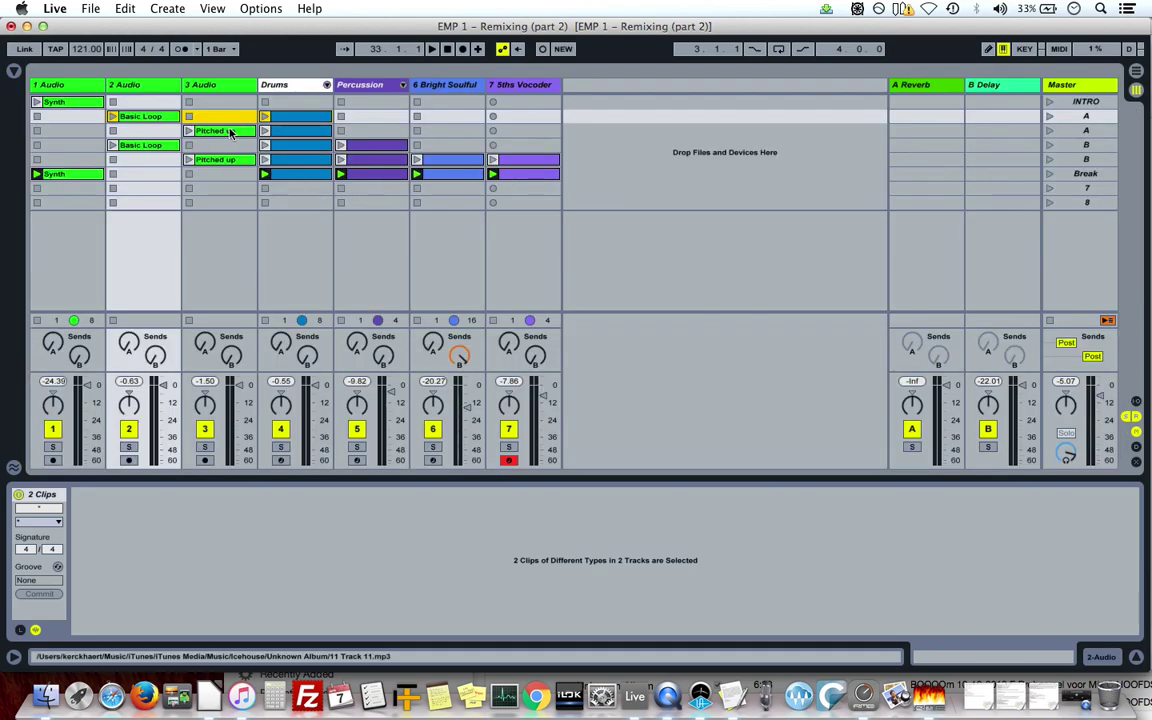
key("Tab")
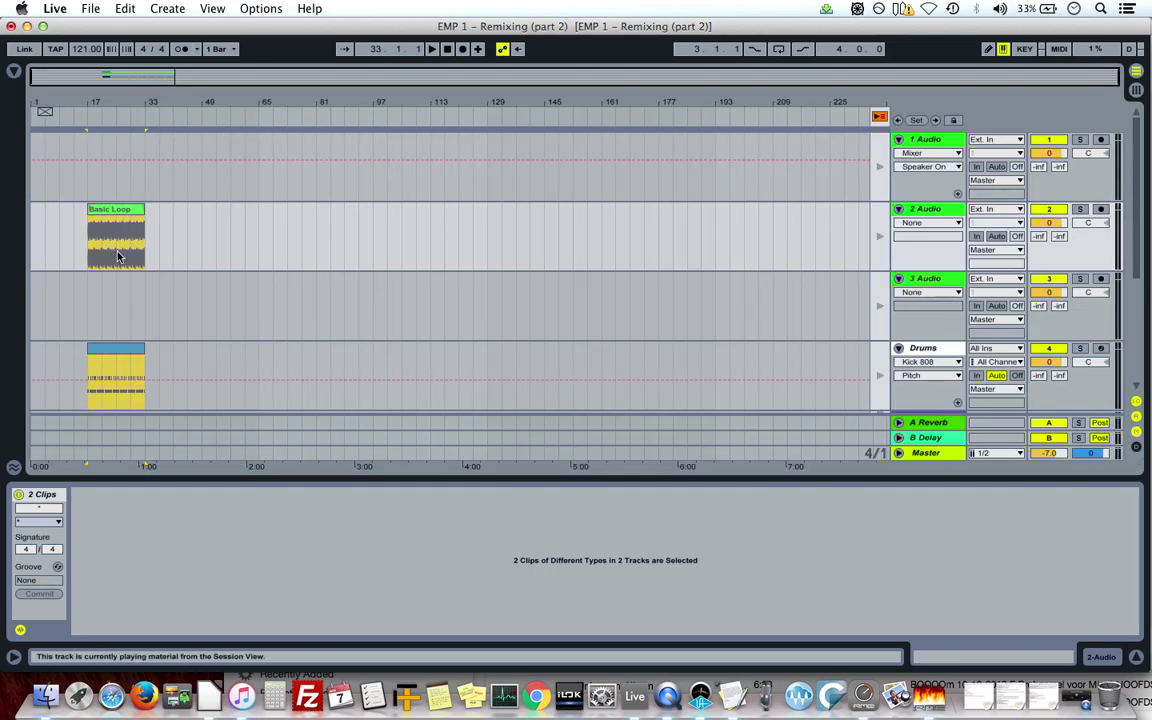
key("Tab")
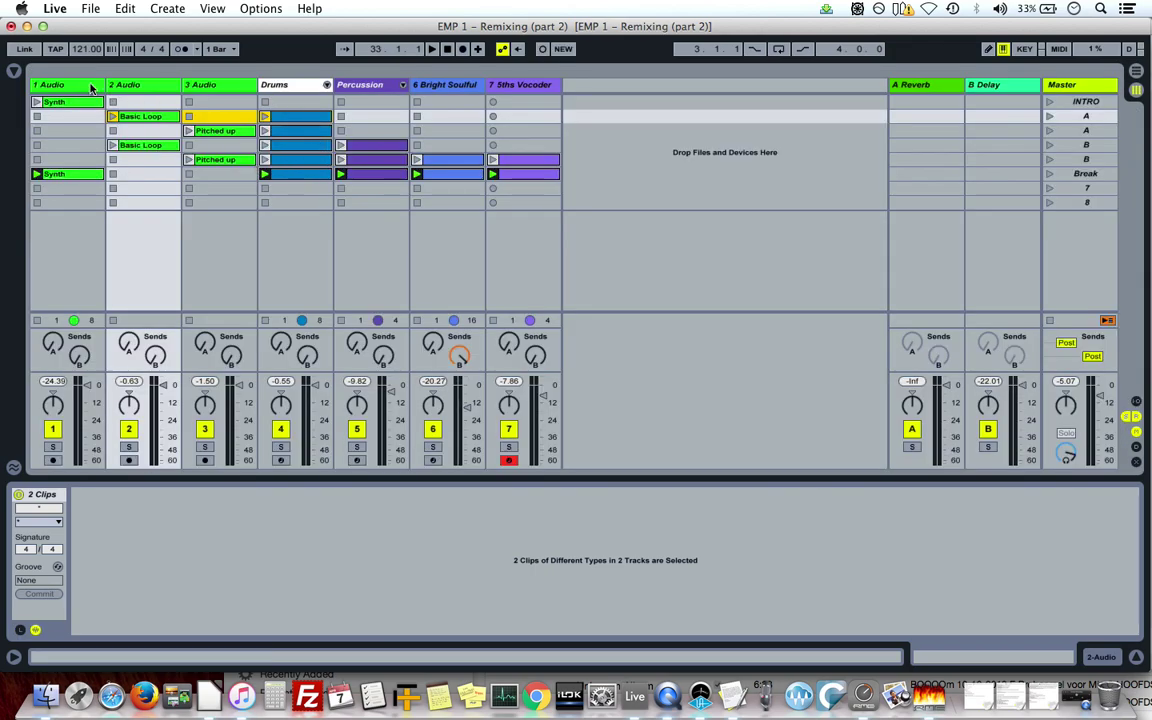
key("Tab")
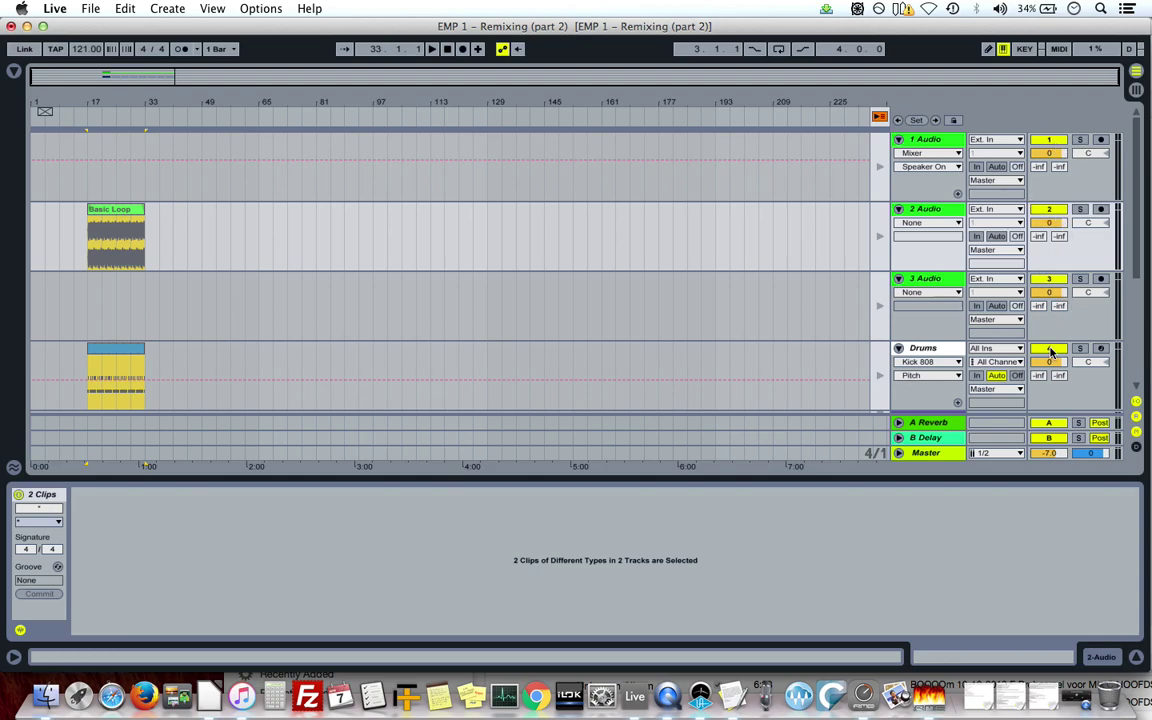
Delete the Drums and Basic Loop clips from the arrangement.
left_click(117, 350)
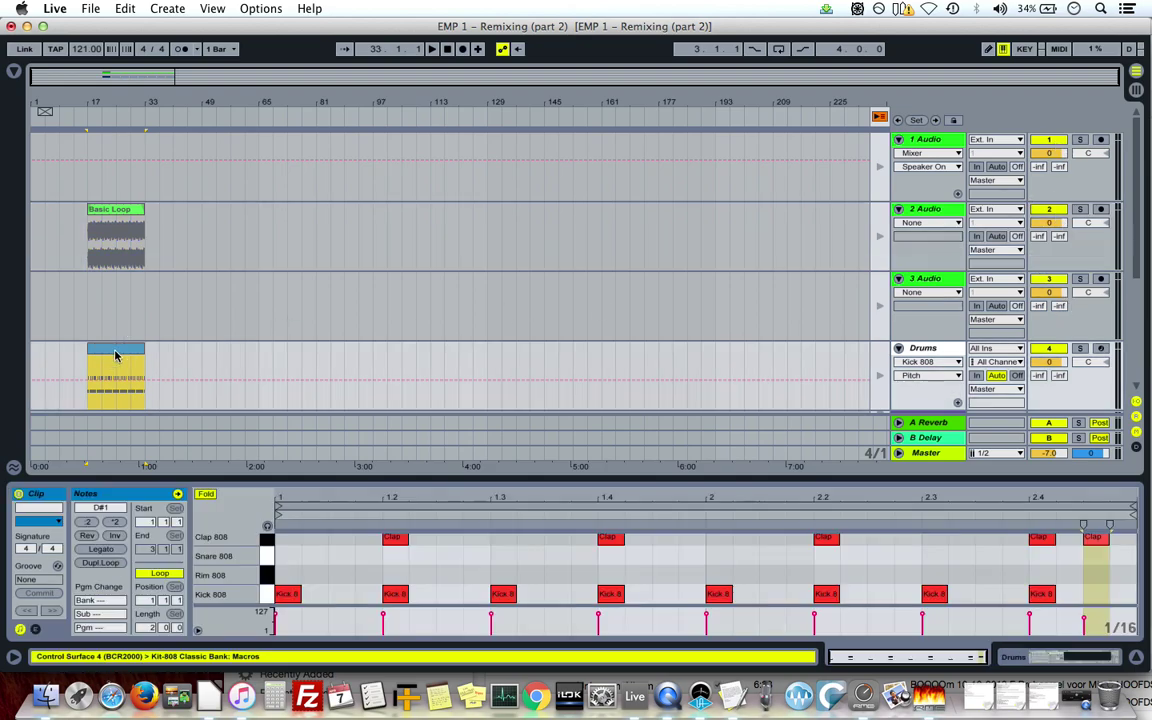
left_click_drag(120, 352, 125, 208)
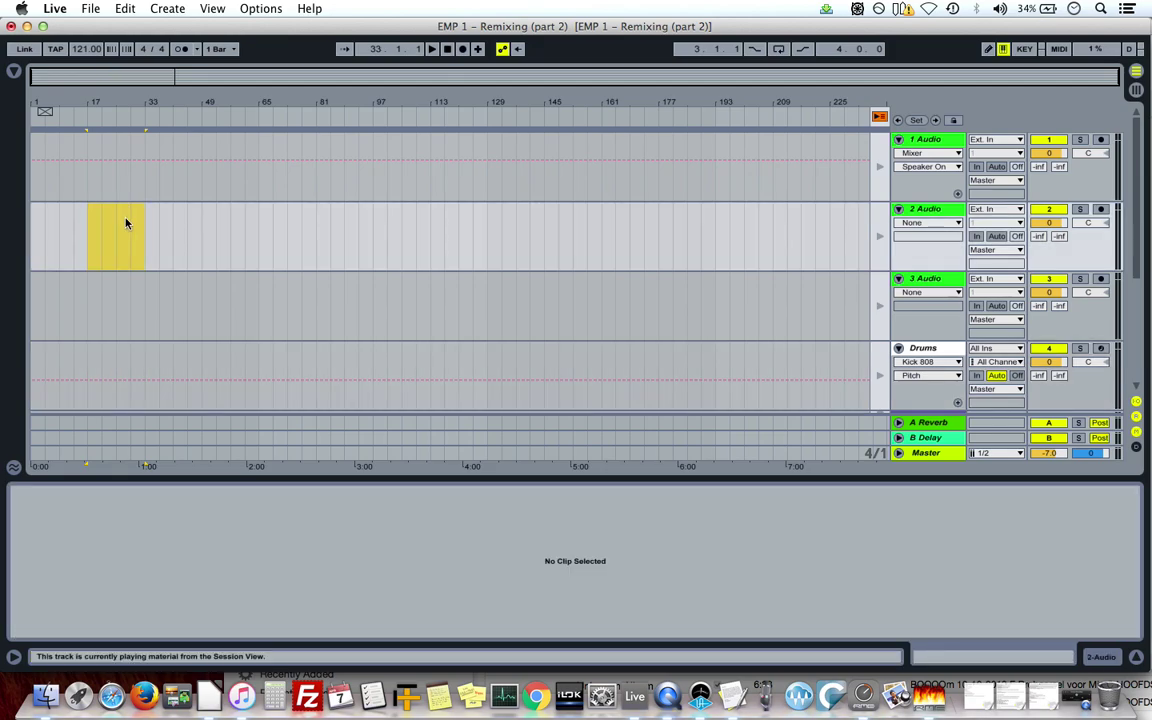
Play the emptied arrangement from bar 1, and stop all clips in Session View.
left_click(452, 50)
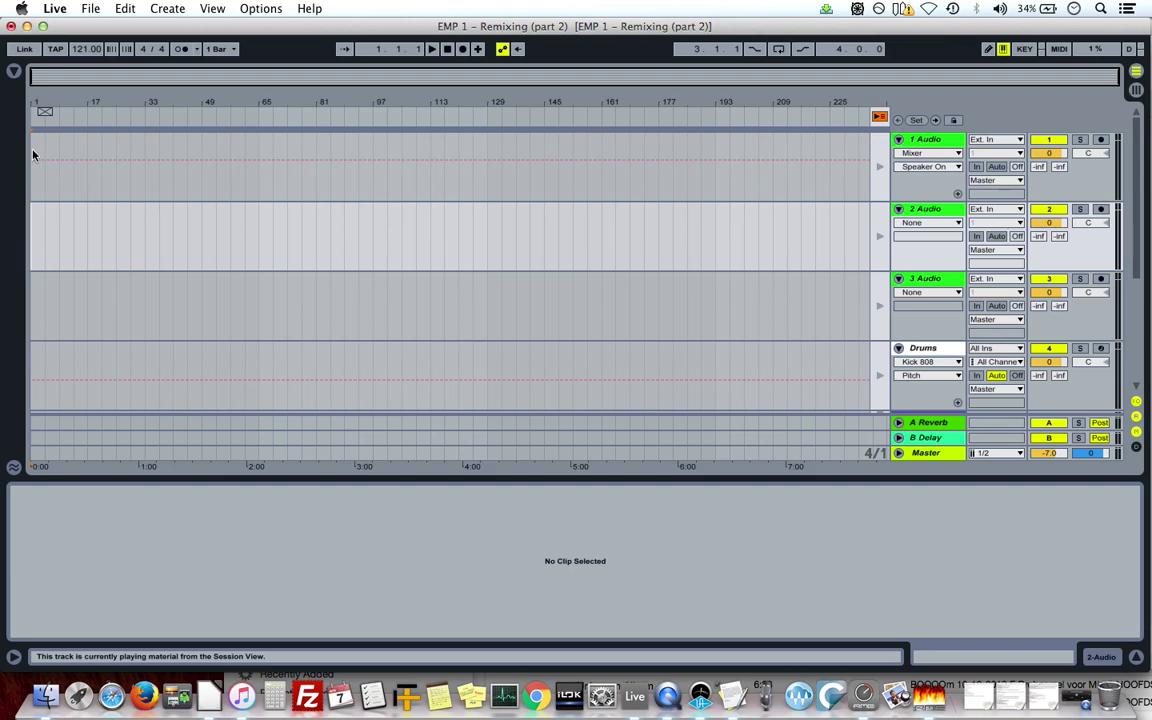
left_click(431, 49)
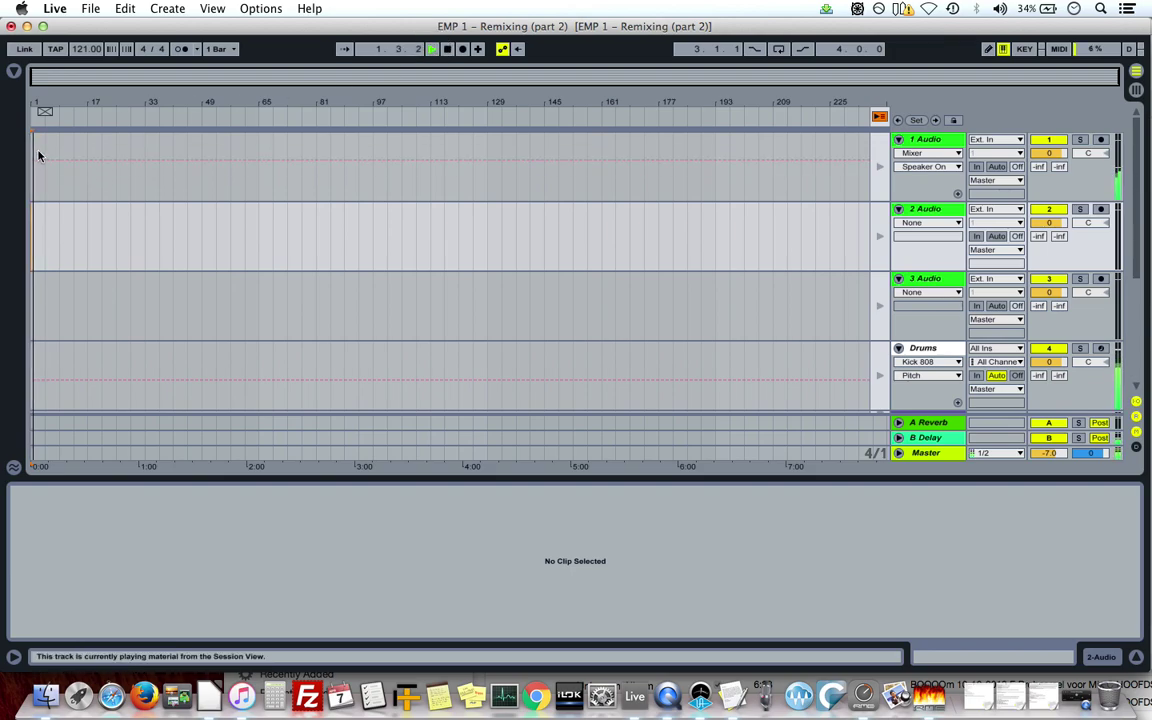
key("Tab")
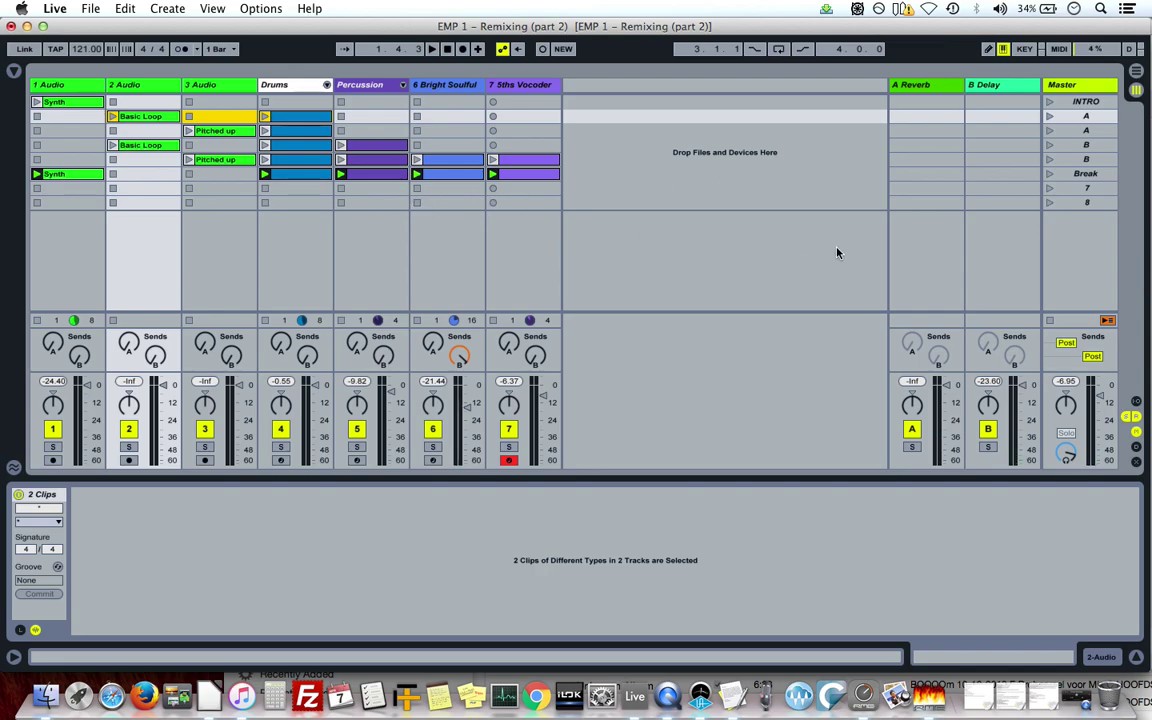
left_click(1051, 321)
key("Tab")
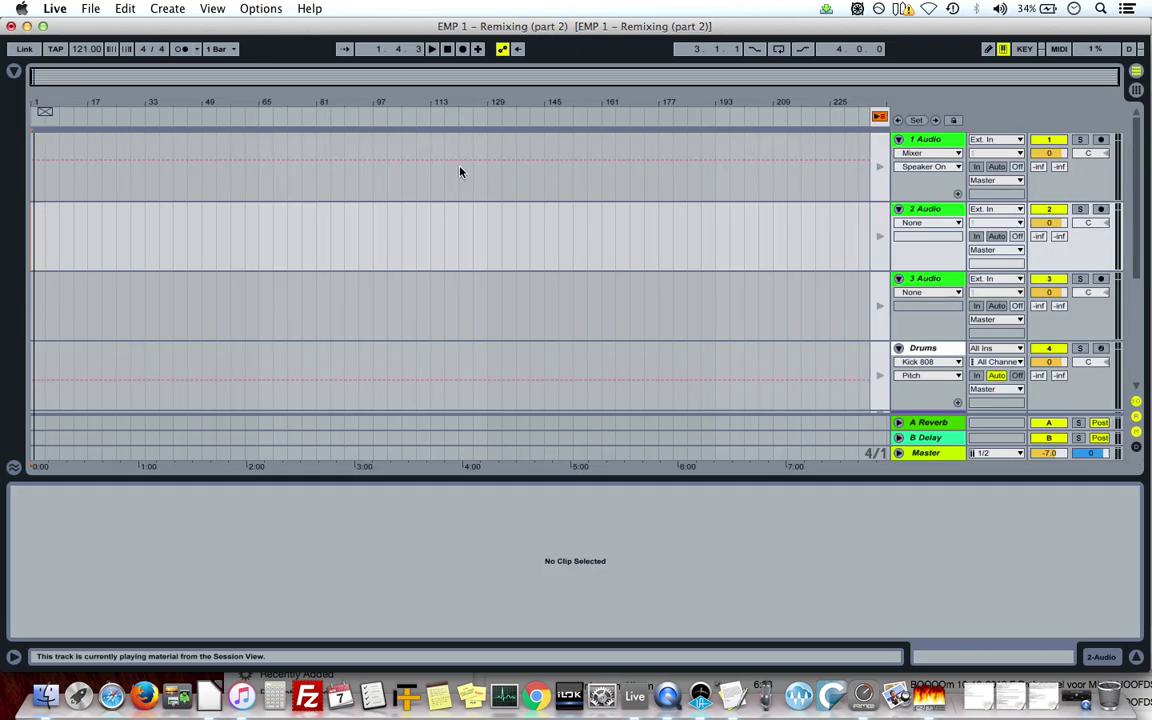
Play the empty arrangement from the start, from bar 49, and again from the start, stopping after each.
left_click(432, 50)
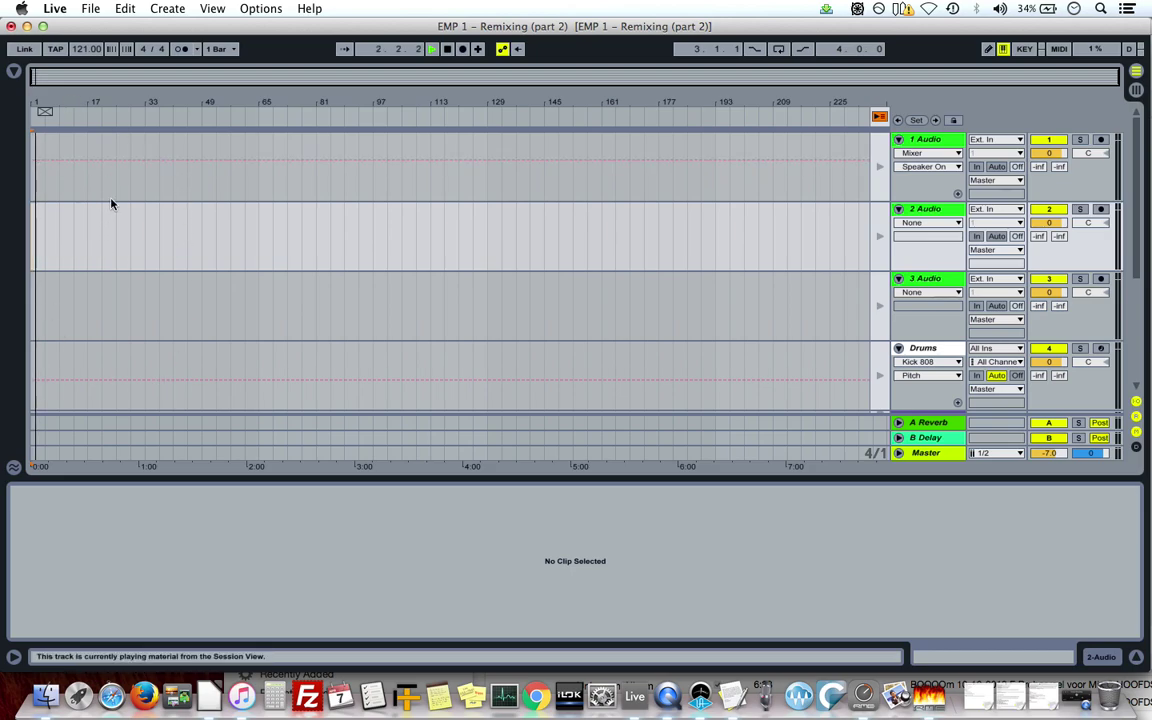
key("space")
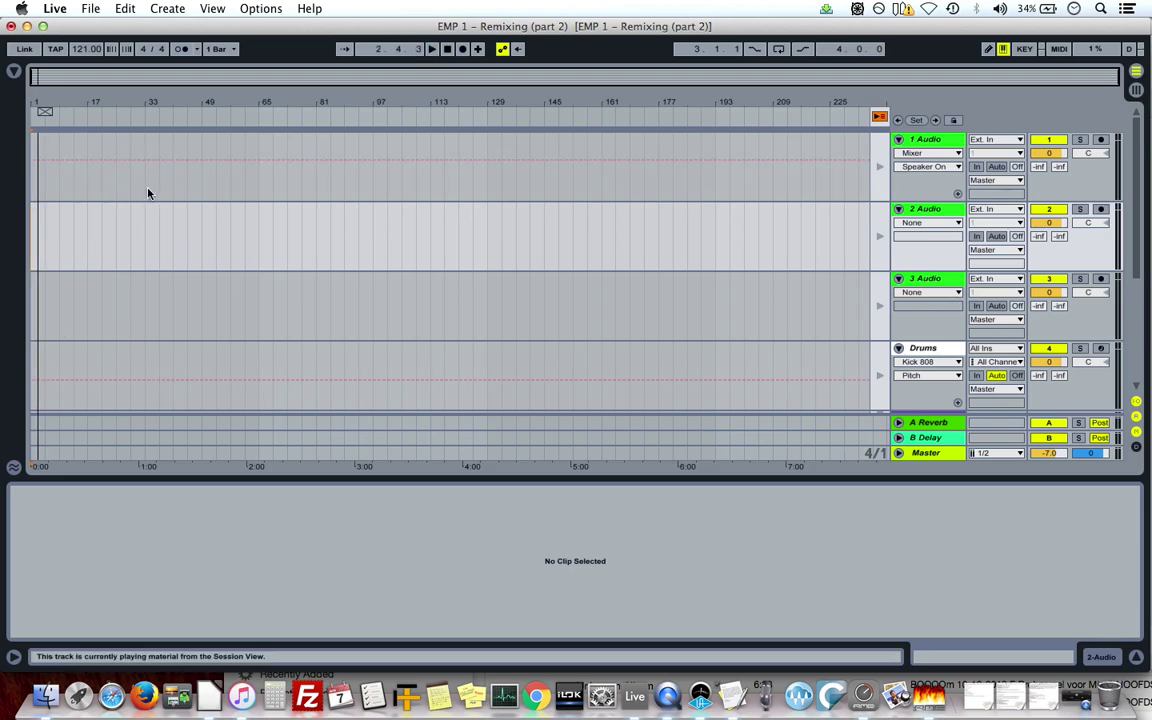
left_click(202, 183)
left_click(432, 49)
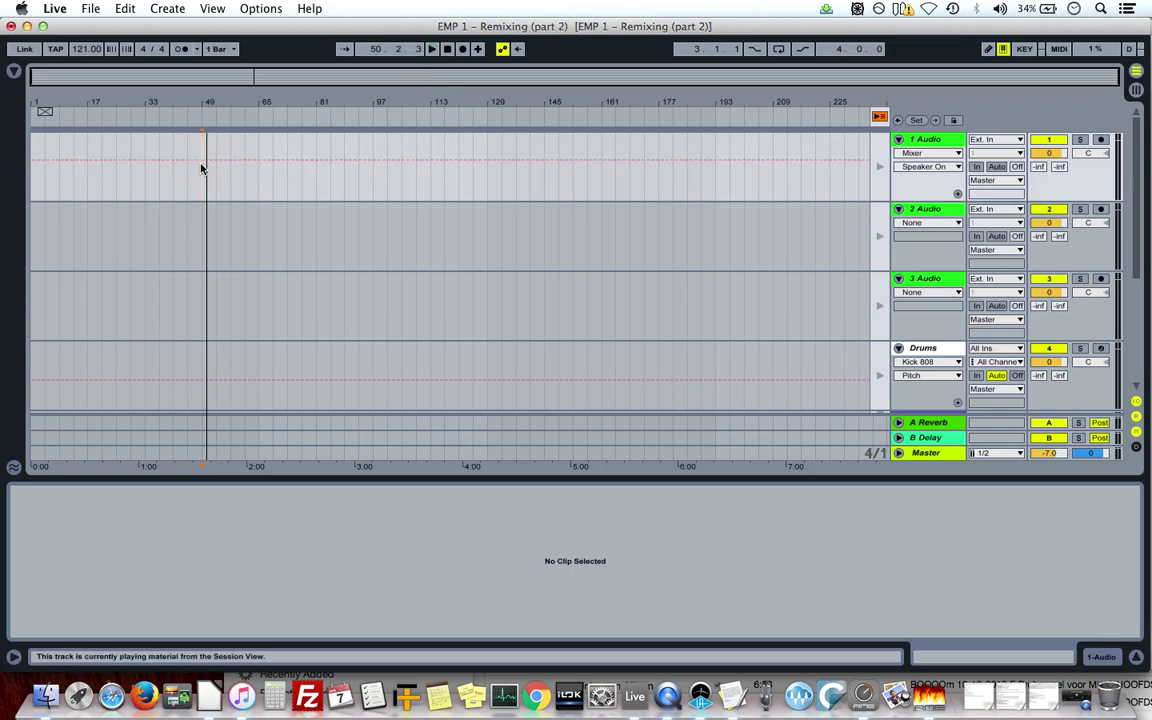
left_click(447, 49)
left_click(447, 49)
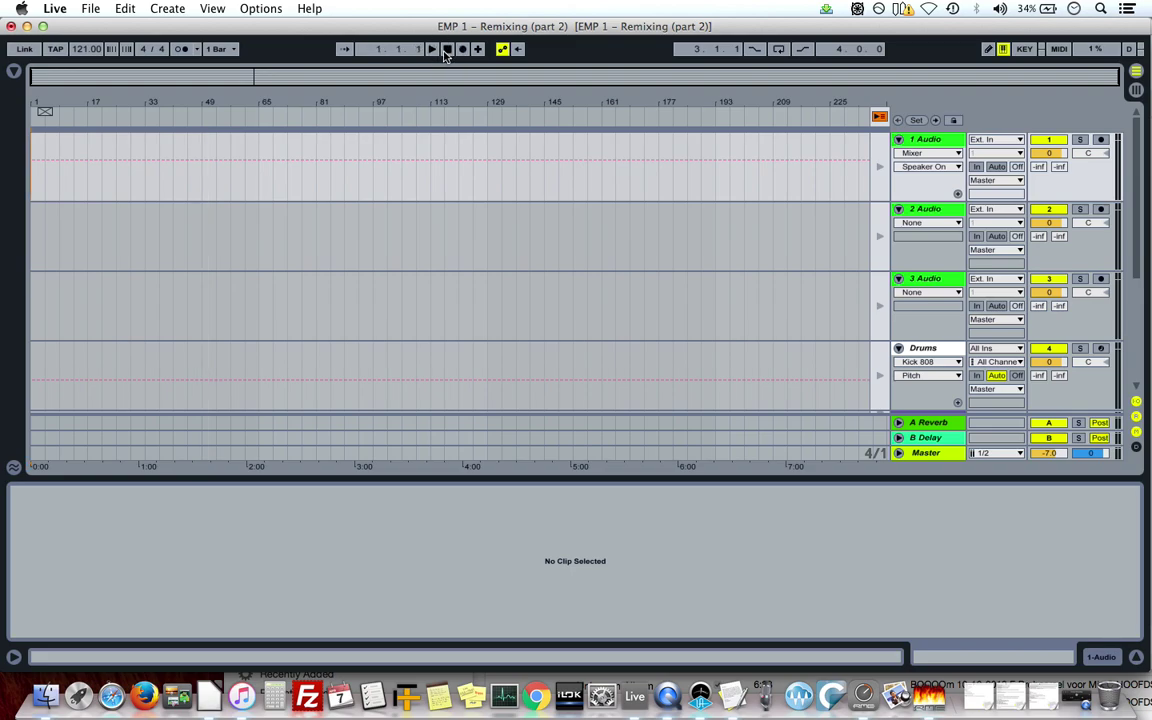
key("space")
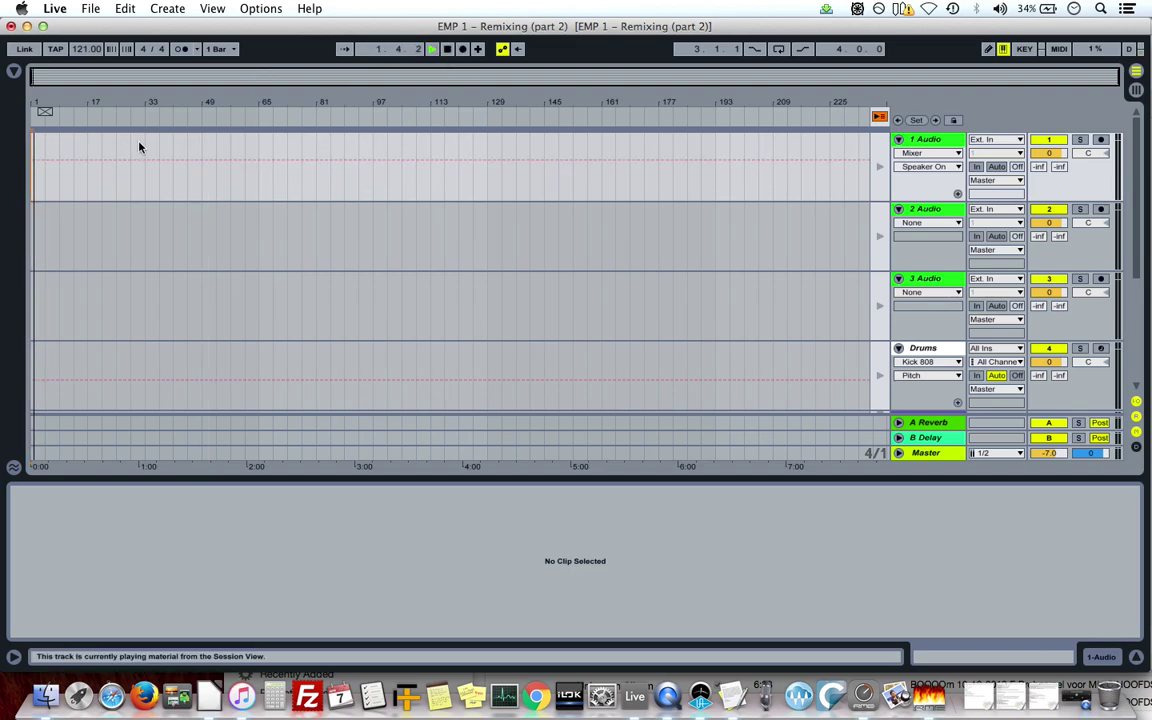
key("space")
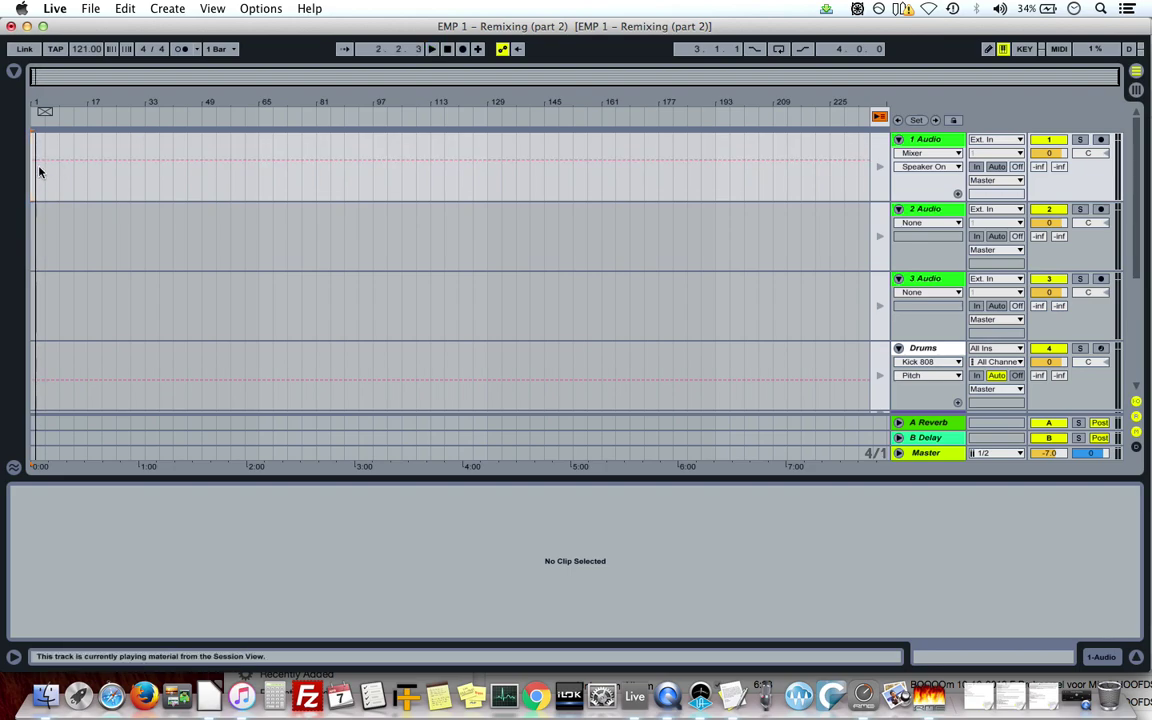
Check the scenes in Session View, go back to Arrangement View and reset the playback position to 1.1.1.
key("Tab")
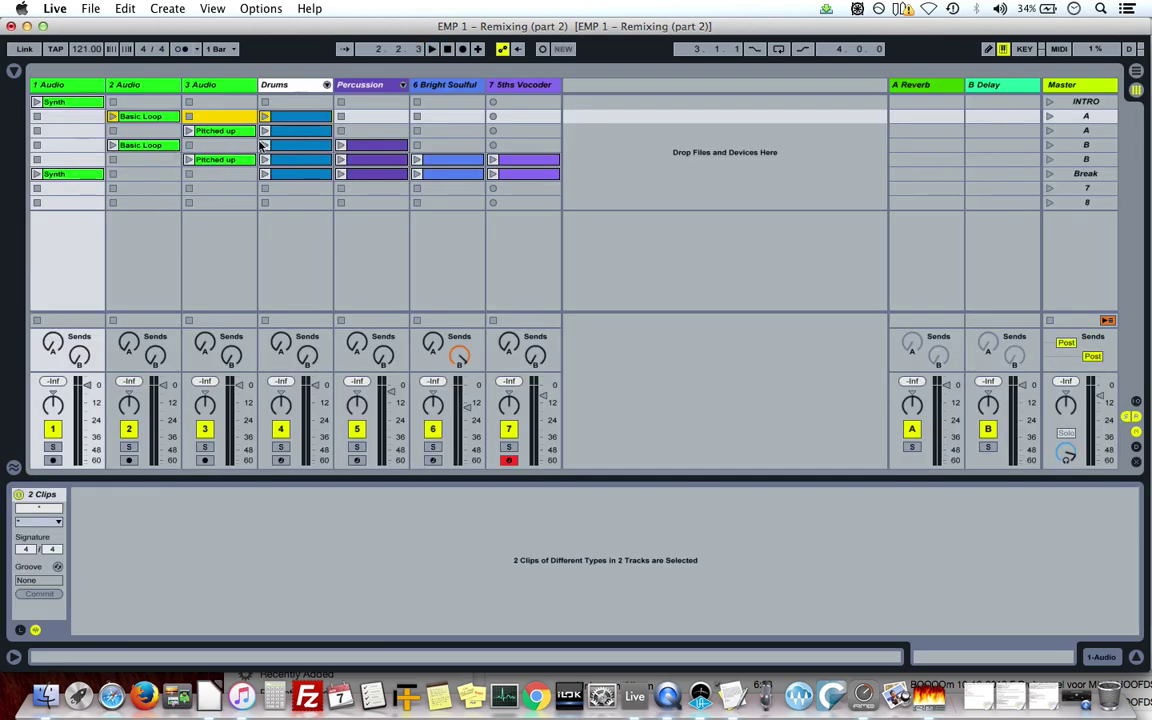
key("Tab")
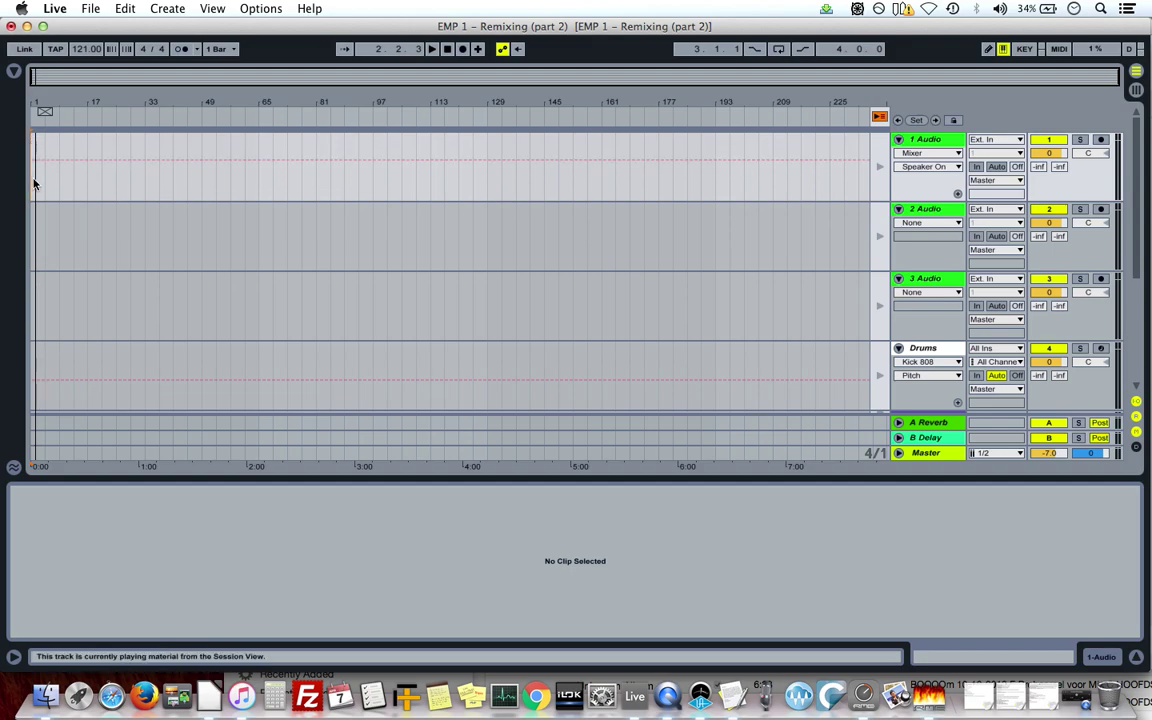
left_click(373, 188)
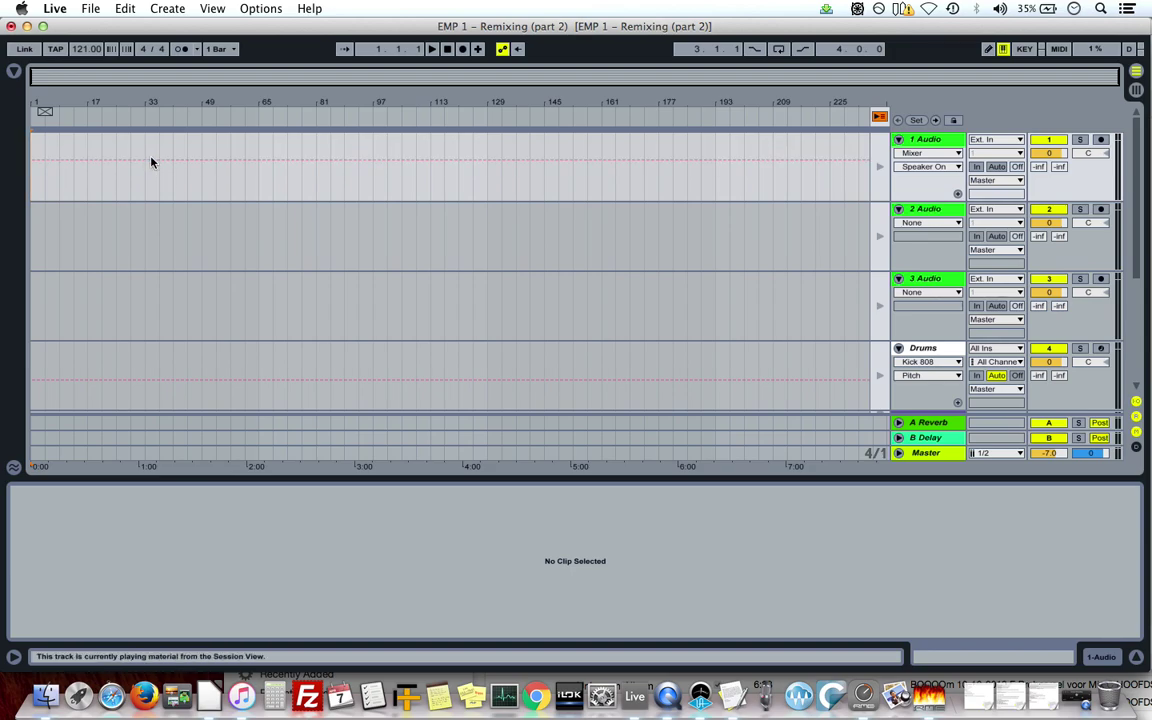
Set the arrangement loop to start at bar 7 with a length of 16 bars.
left_click(186, 97)
mouse_move(186, 97)
left_mouse_down()
mouse_move(186, 190)
mouse_move(635, 172)
mouse_move(595, 172)
mouse_move(574, 87)
left_mouse_up()
mouse_move(236, 84)
left_mouse_down()
mouse_move(236, 70)
mouse_move(263, 55)
mouse_move(227, 76)
mouse_move(231, 125)
mouse_move(247, 96)
left_mouse_up()
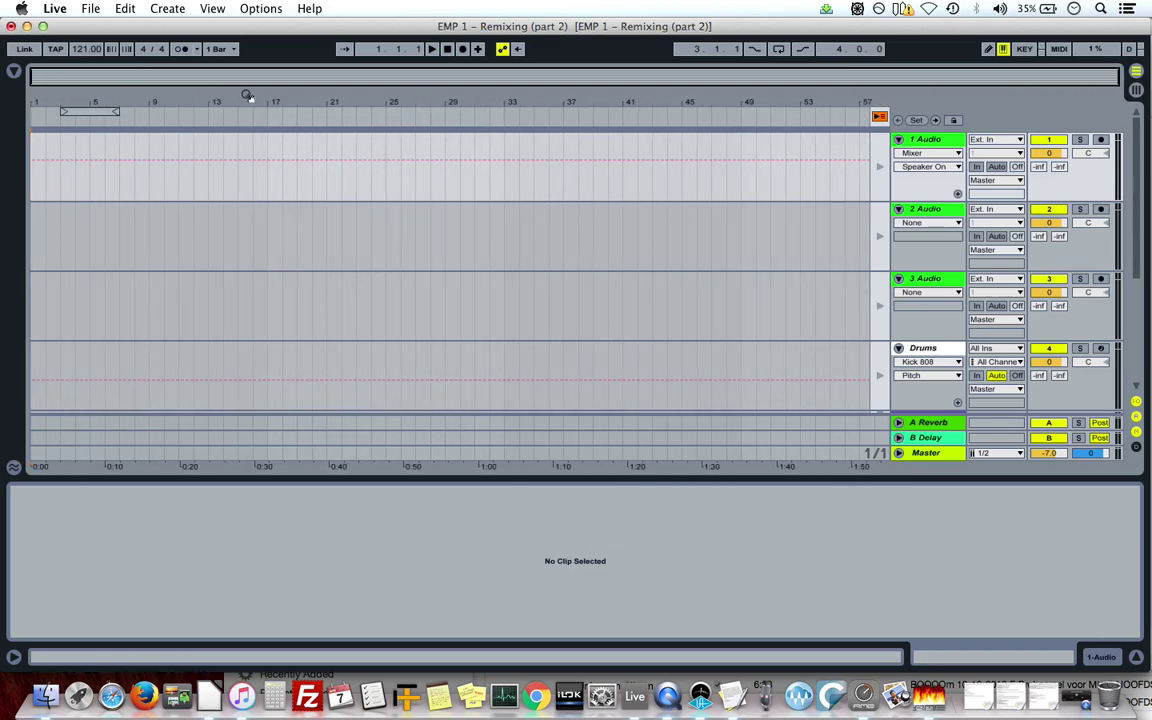
left_click_drag(90, 112, 356, 119)
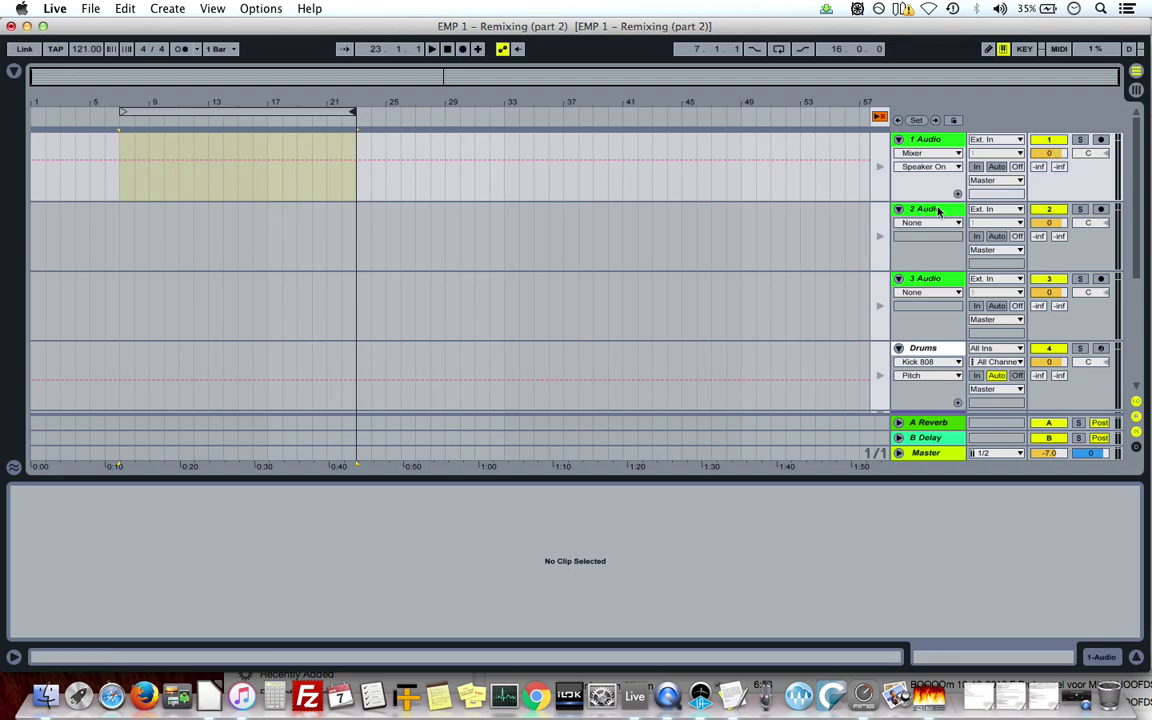
Switch the 1 Audio track off in Session View and back on in Arrangement View.
key("Tab")
left_click(52, 429)
key("Tab")
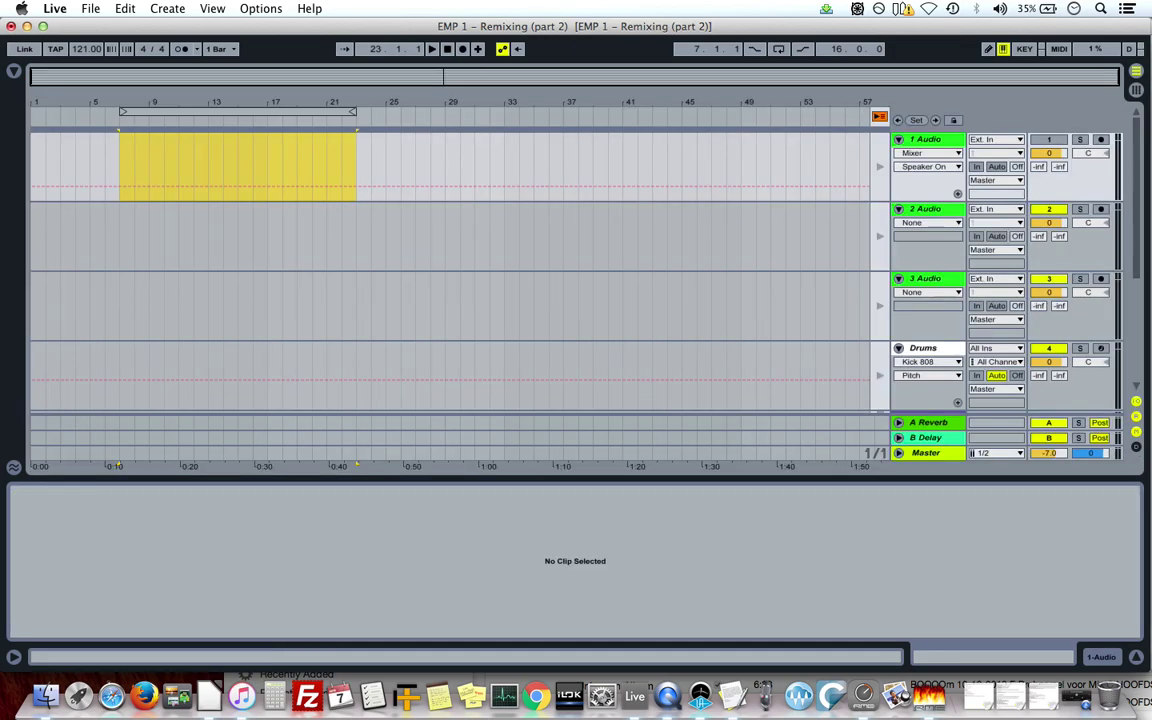
left_click(1049, 140)
key("Tab")
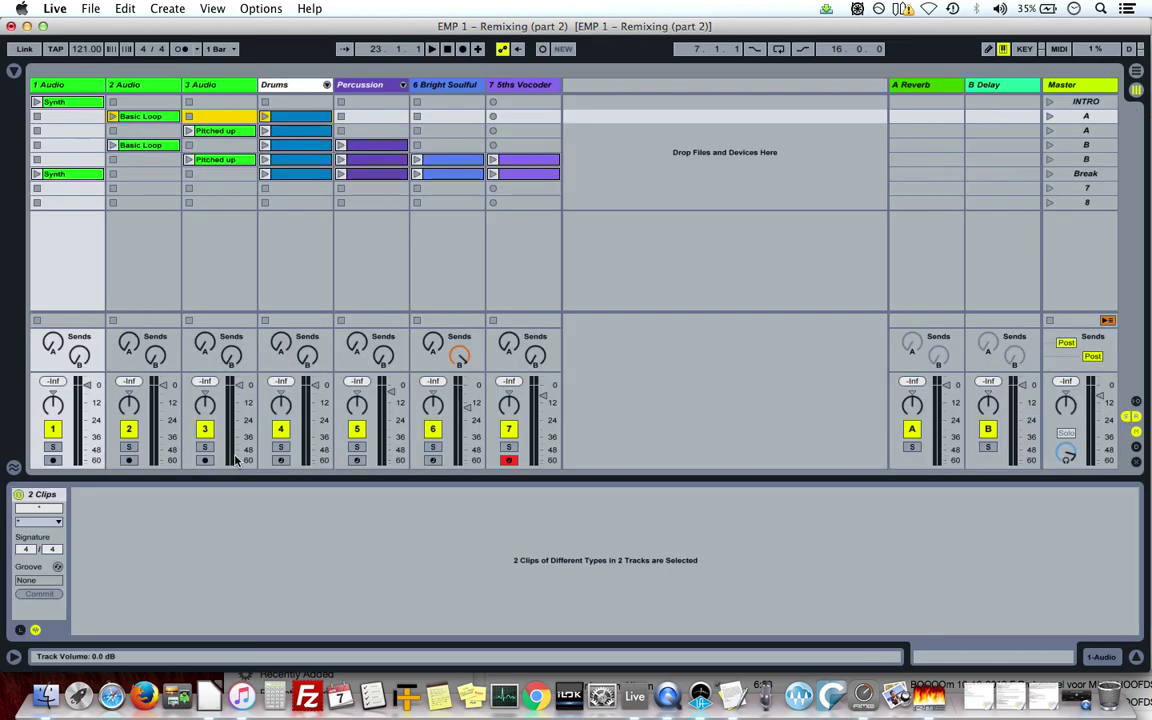
Lower the 1 Audio track volume to about -13.6 dB, compare it in both views, and return it to 0 dB.
left_click_drag(88, 388, 90, 412)
key("Tab")
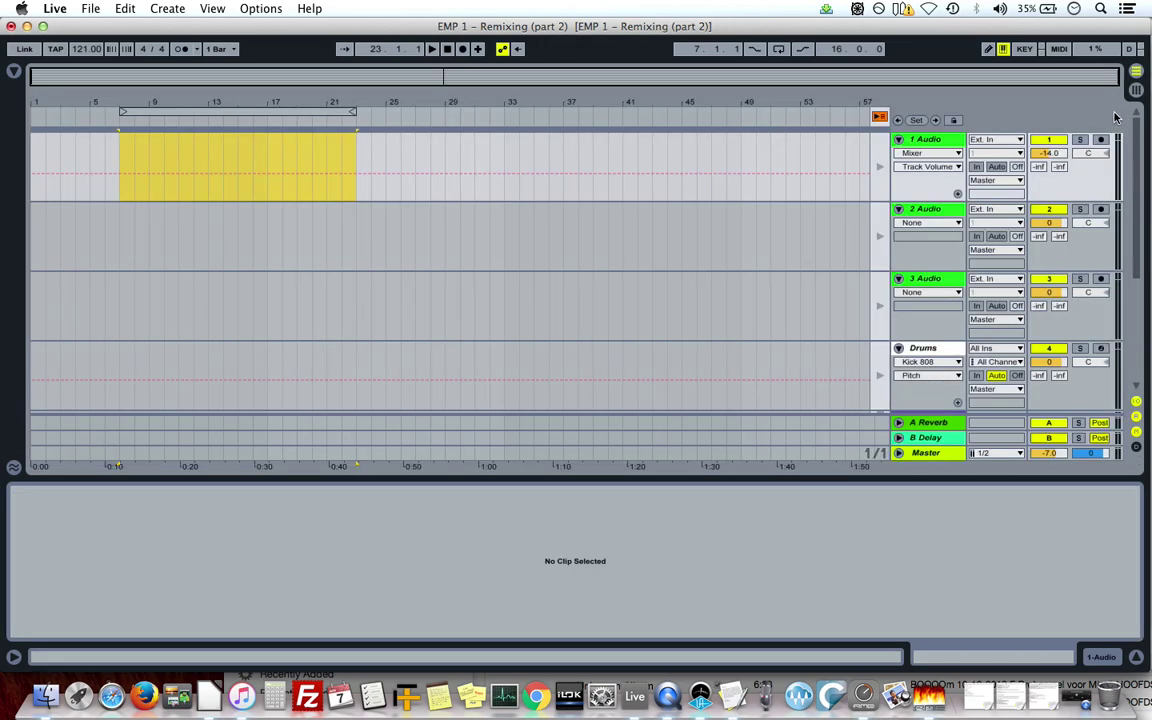
key("Tab")
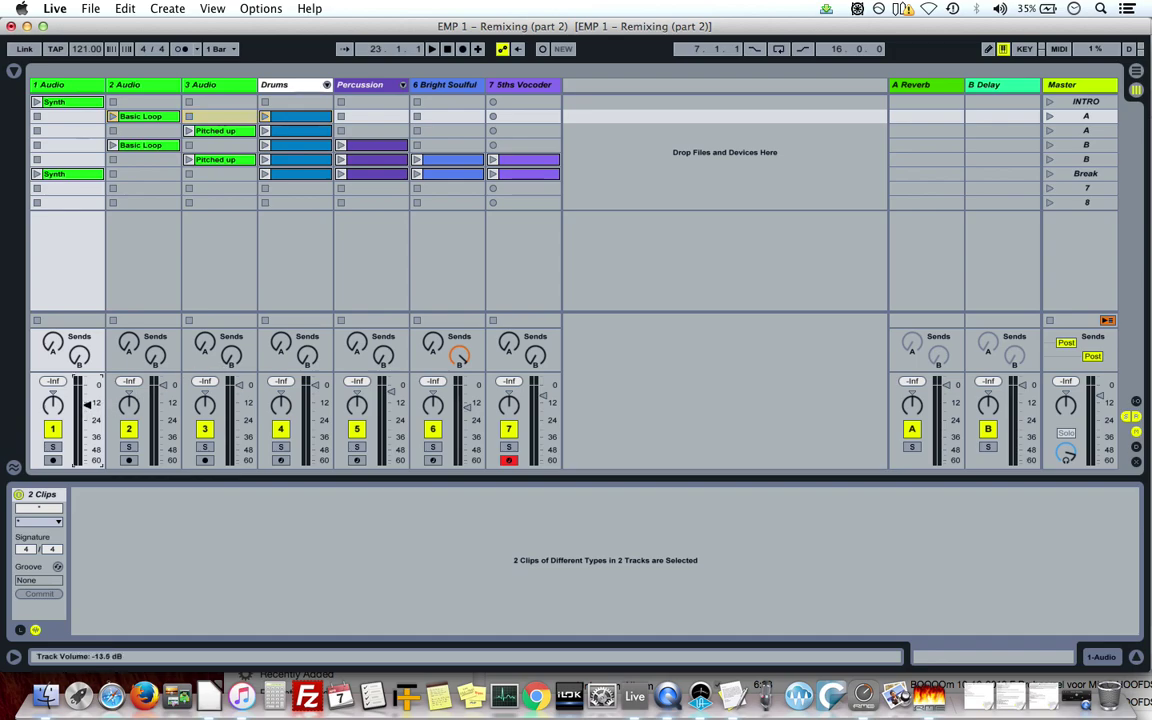
left_click_drag(87, 404, 87, 395)
key("Tab")
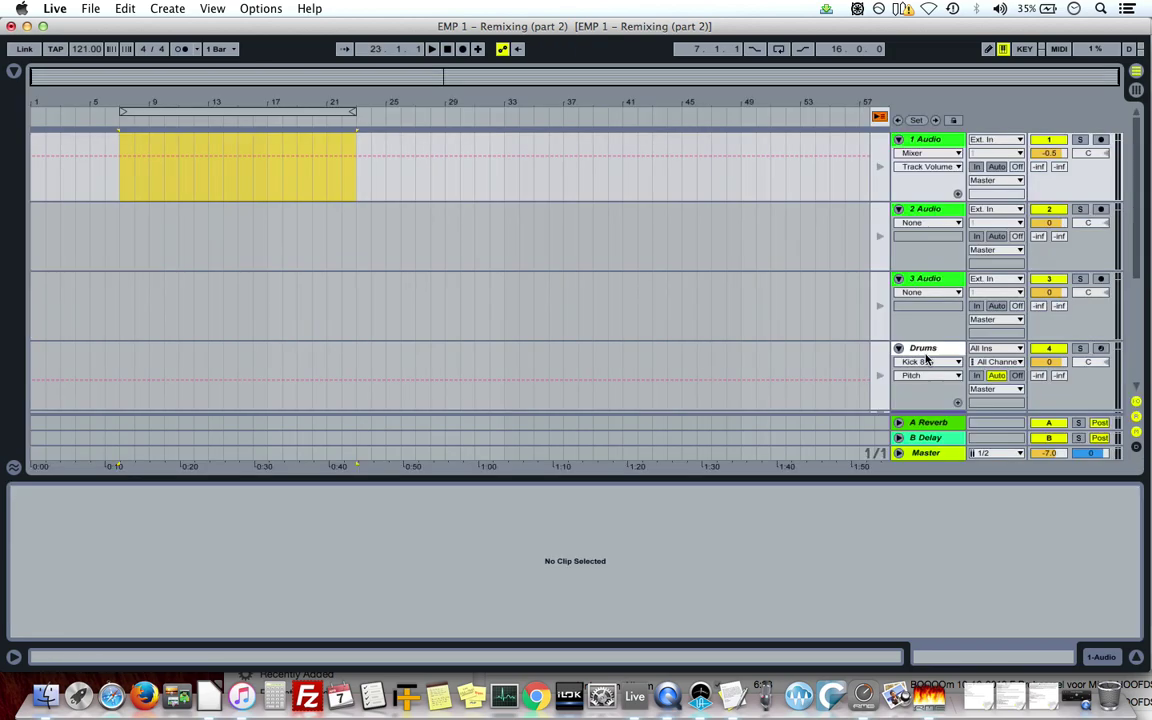
key("Tab")
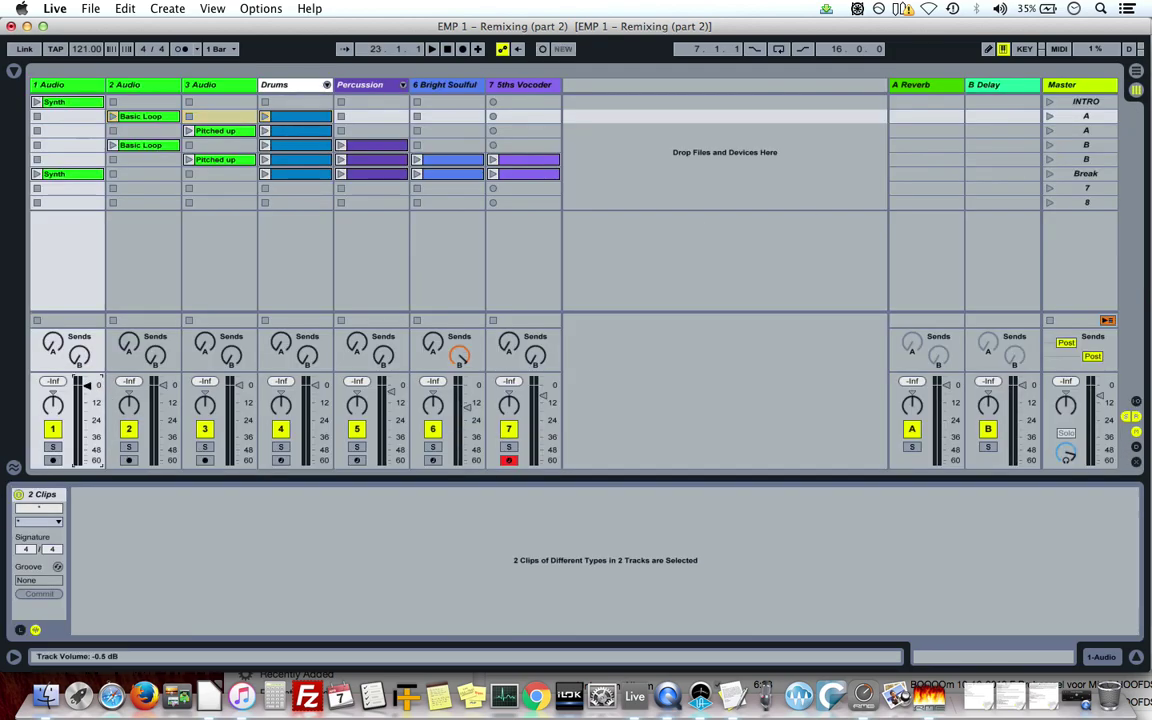
left_click_drag(87, 384, 87, 383)
key("Tab")
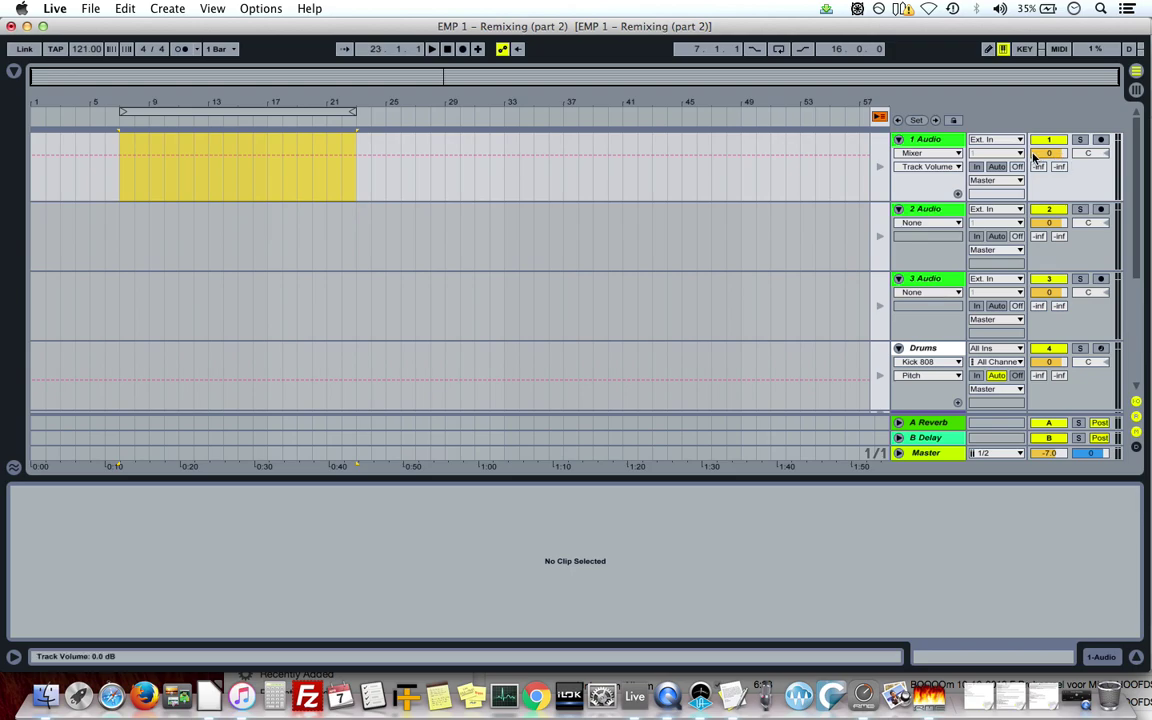
Play the INTRO scene and both A scenes in turn, check the arrangement meanwhile, and stop playback.
key("Tab")
key("Tab")
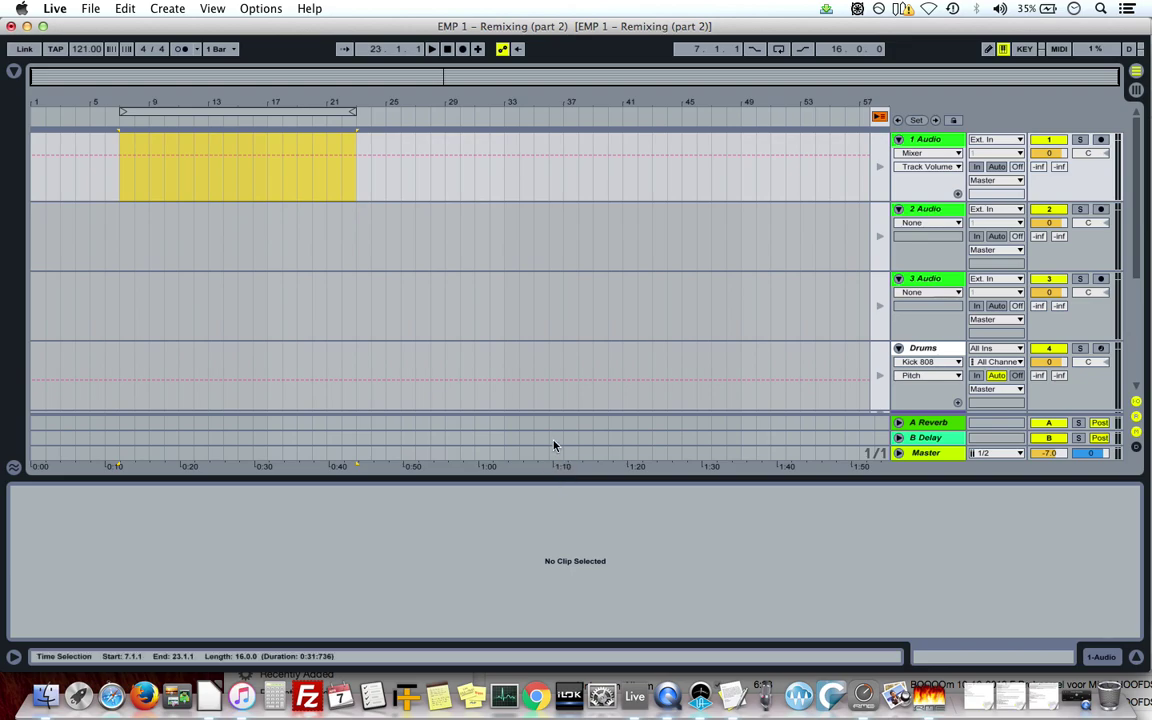
key("Tab")
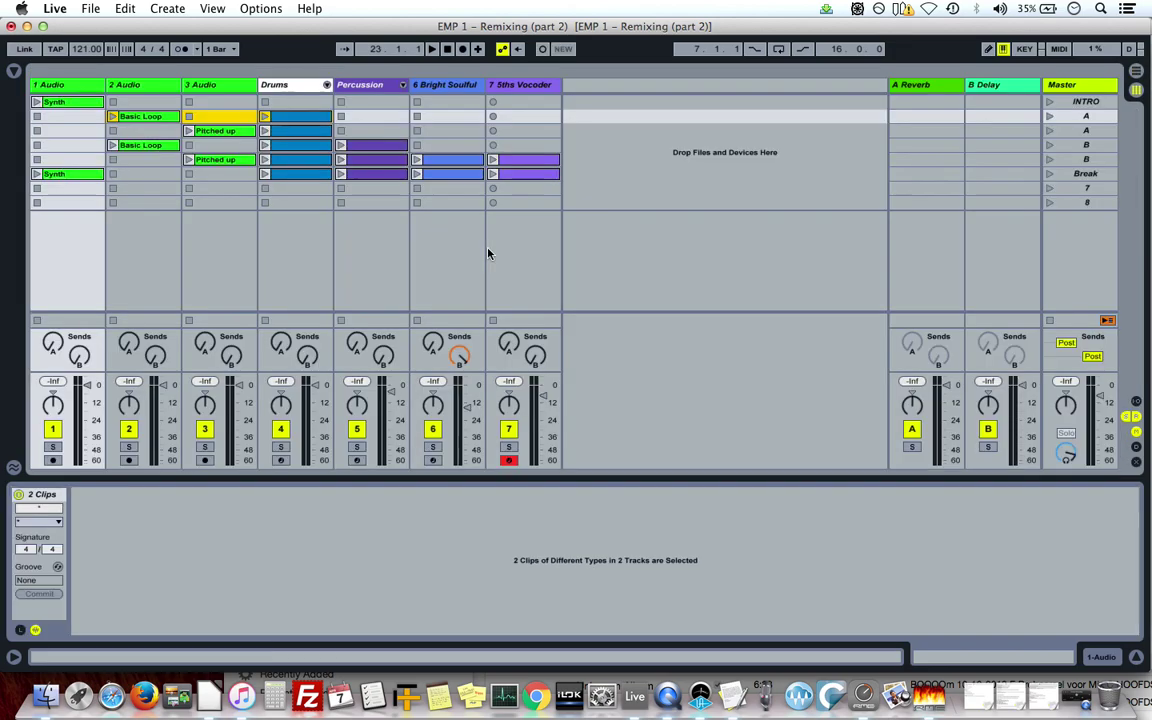
left_click(1052, 102)
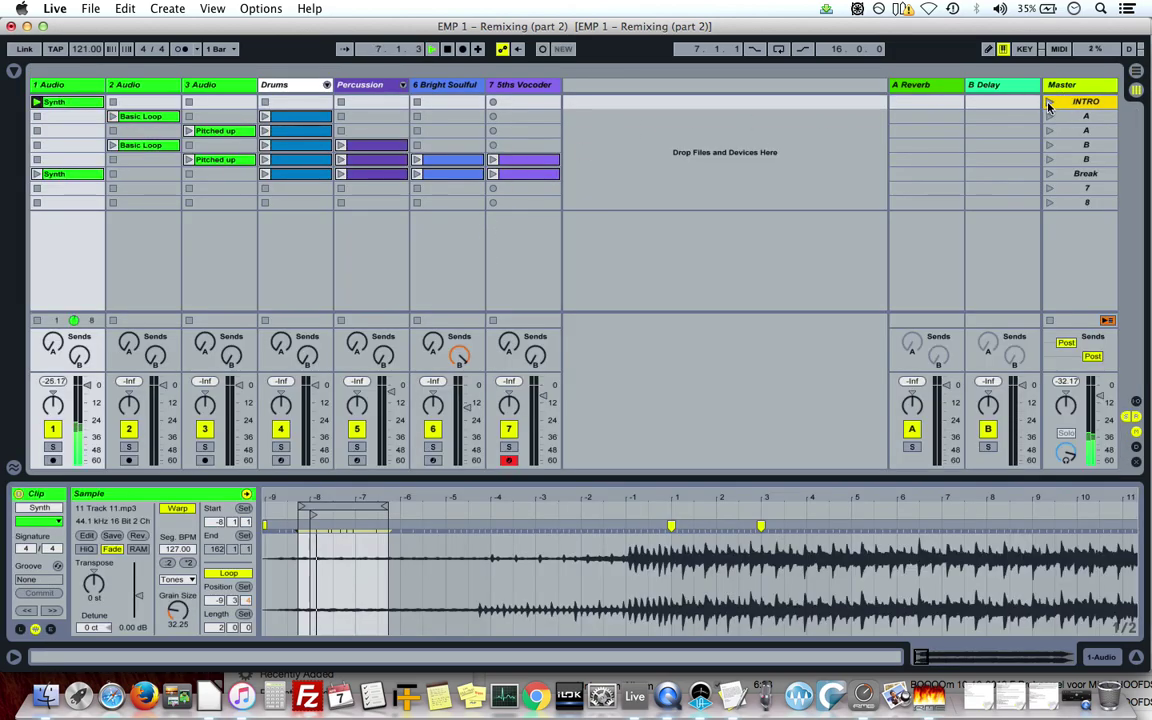
left_click(1050, 117)
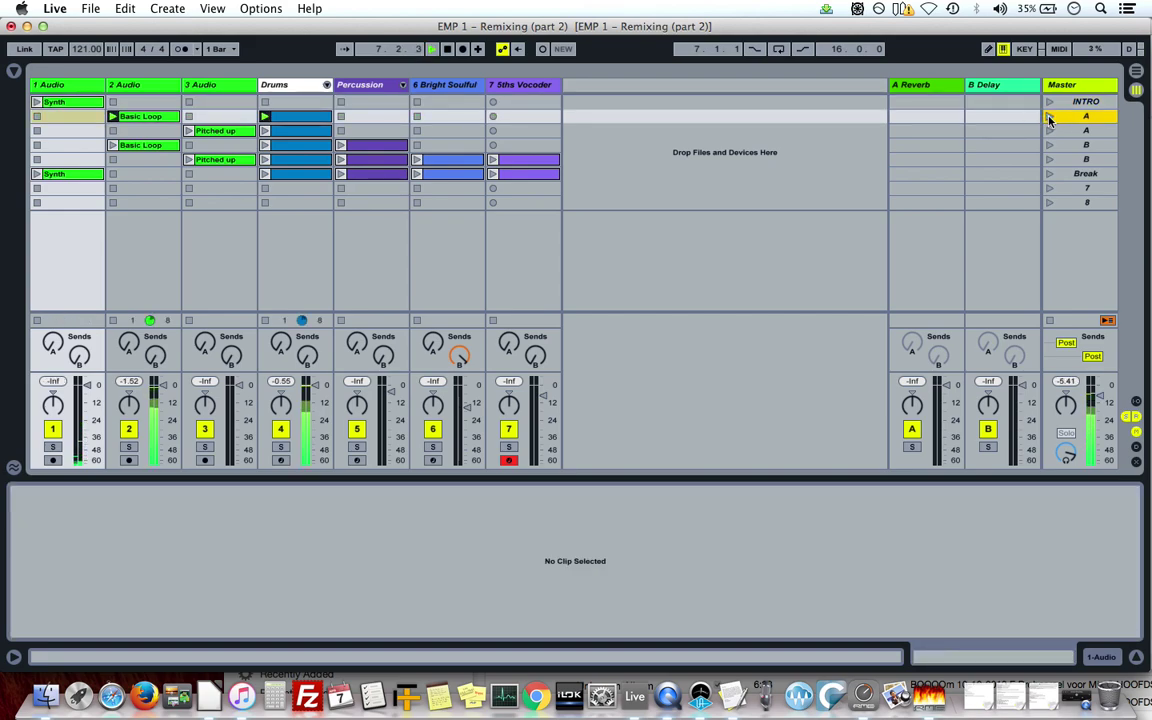
key("Tab")
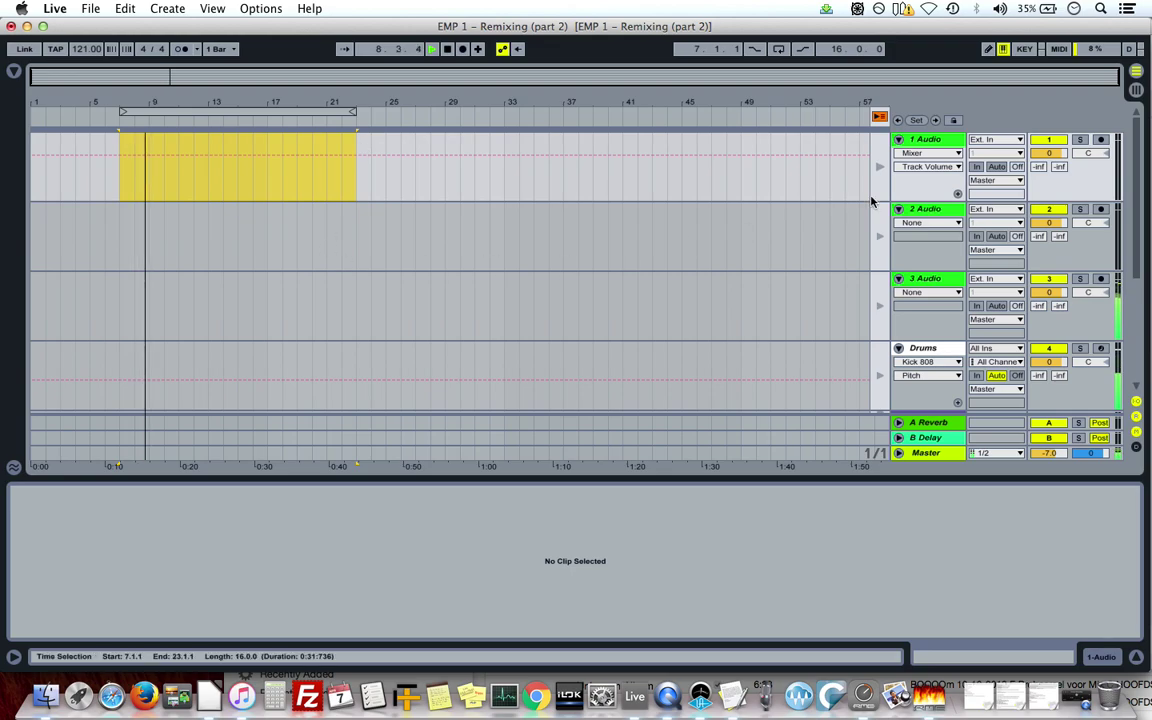
key("Tab")
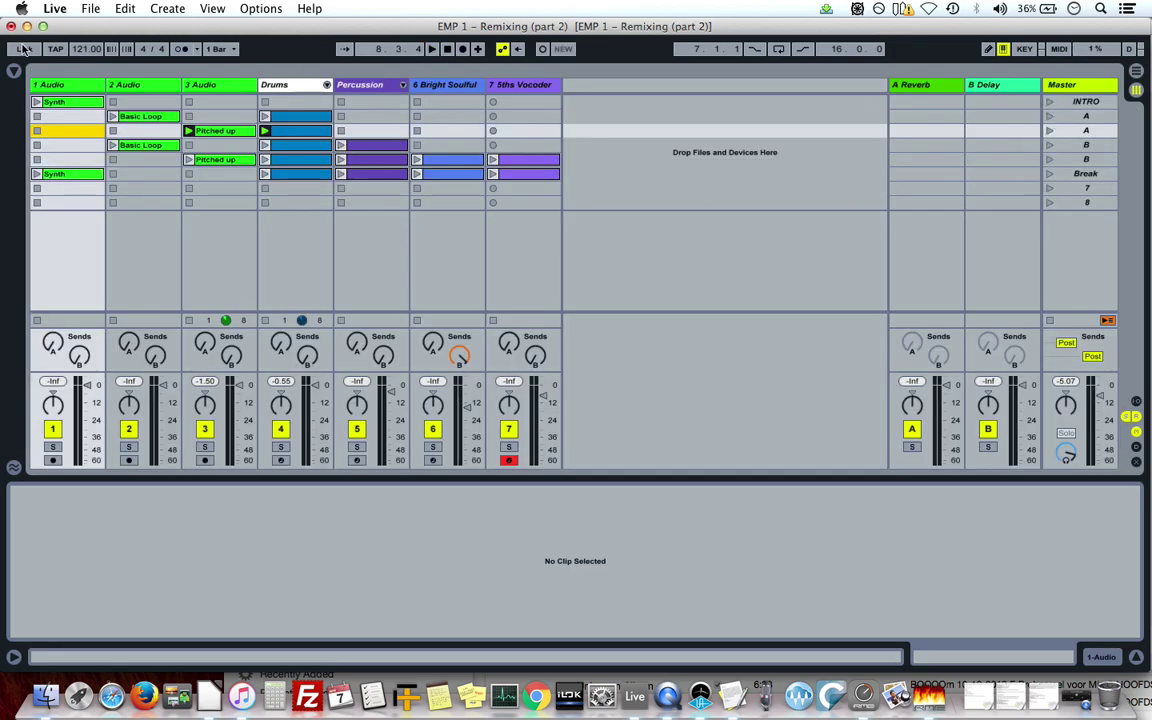
Launch the INTRO scene, stop playback, and compare its clips in Session View with the empty arrangement.
left_click(1050, 103)
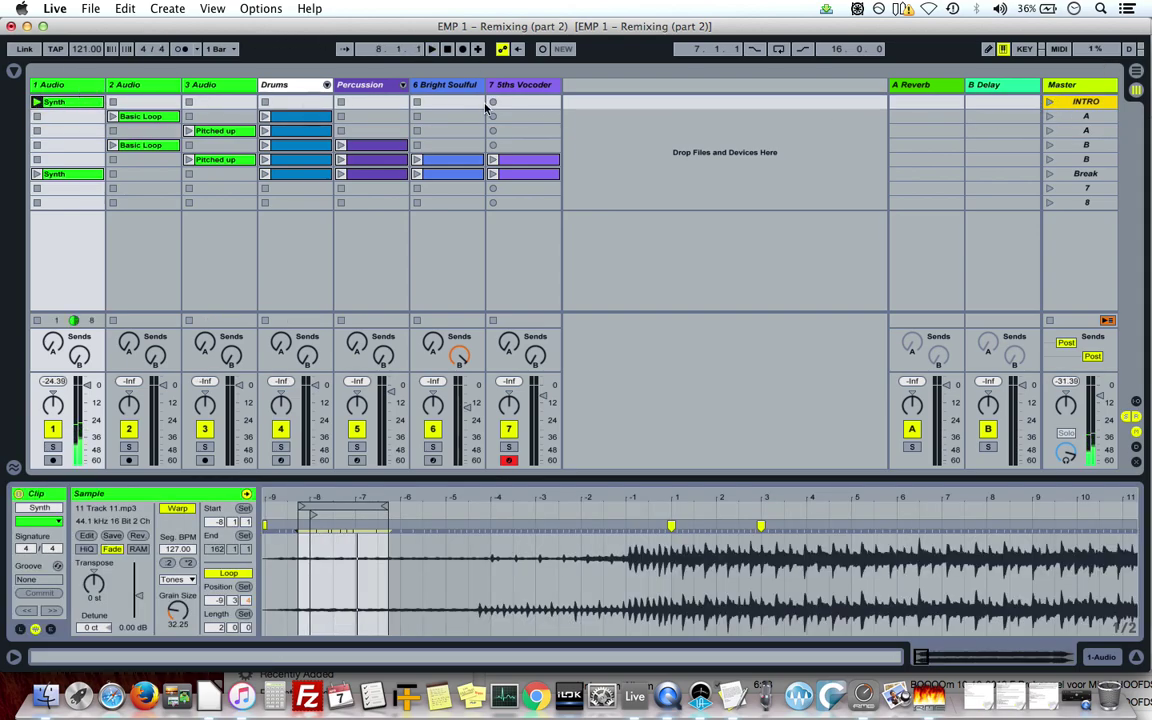
key("Tab")
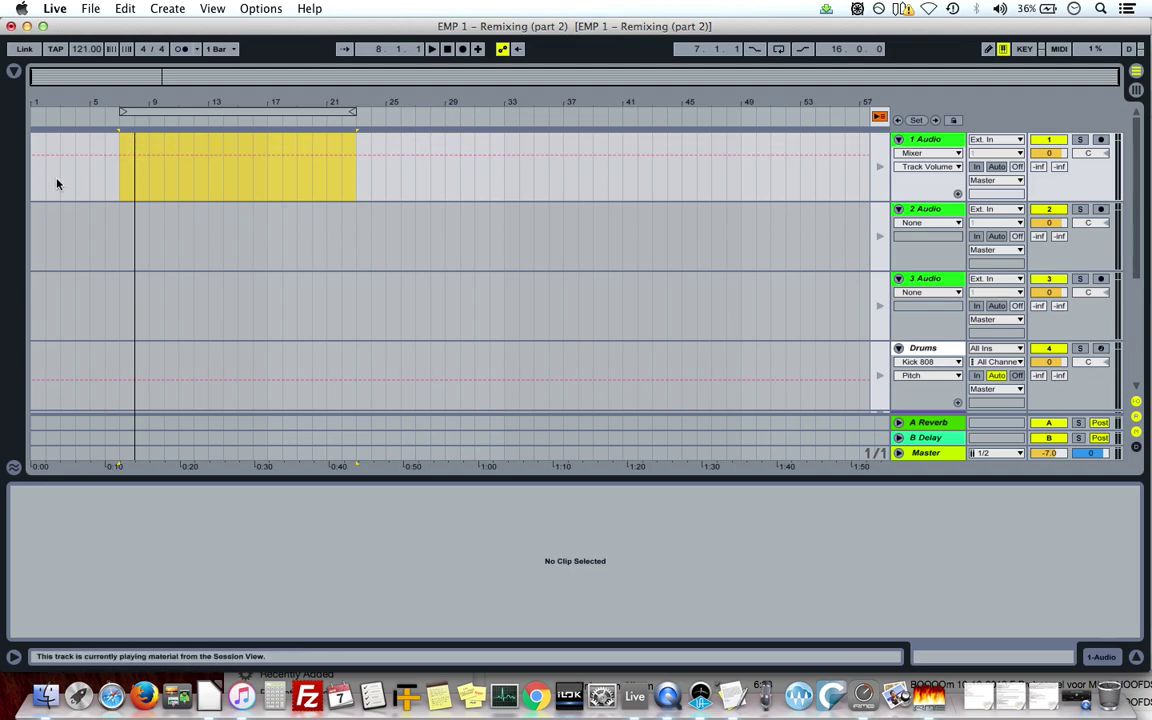
key("Tab")
key("Tab")
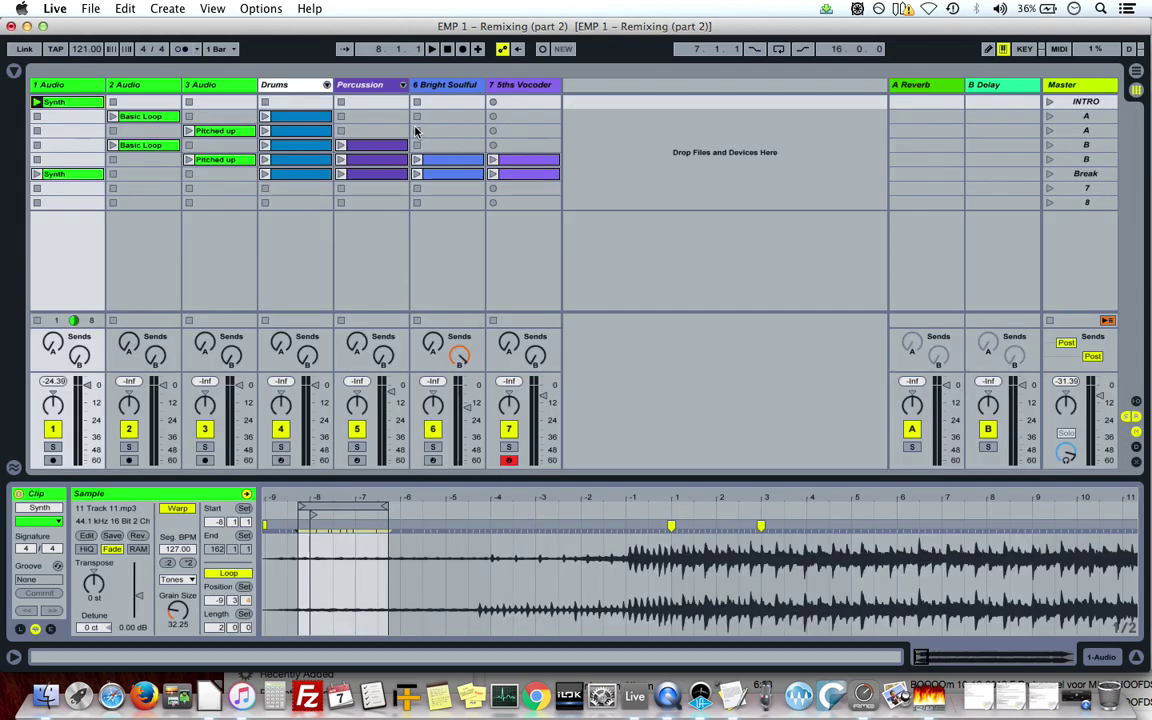
key("Tab")
key("Tab")
key("Tab")
key("Tab")
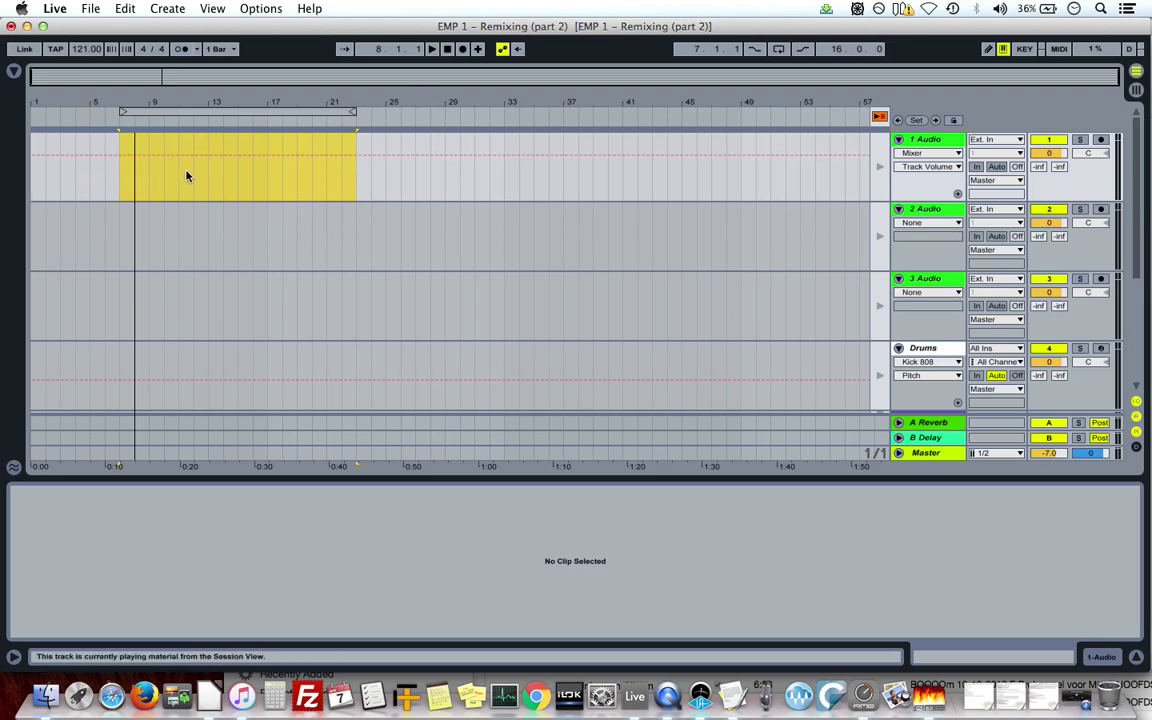
Reset the playback position to 1.1.1 and start recording the INTRO scene's Synth clip into the arrangement.
left_click(448, 50)
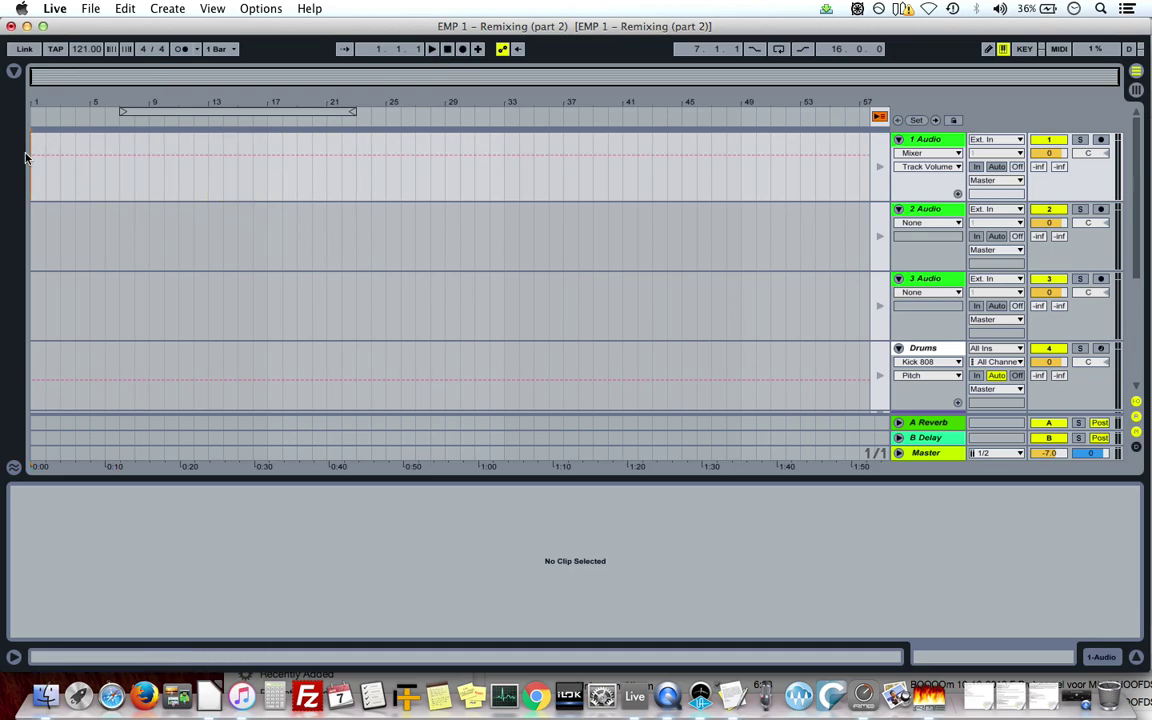
key("Tab")
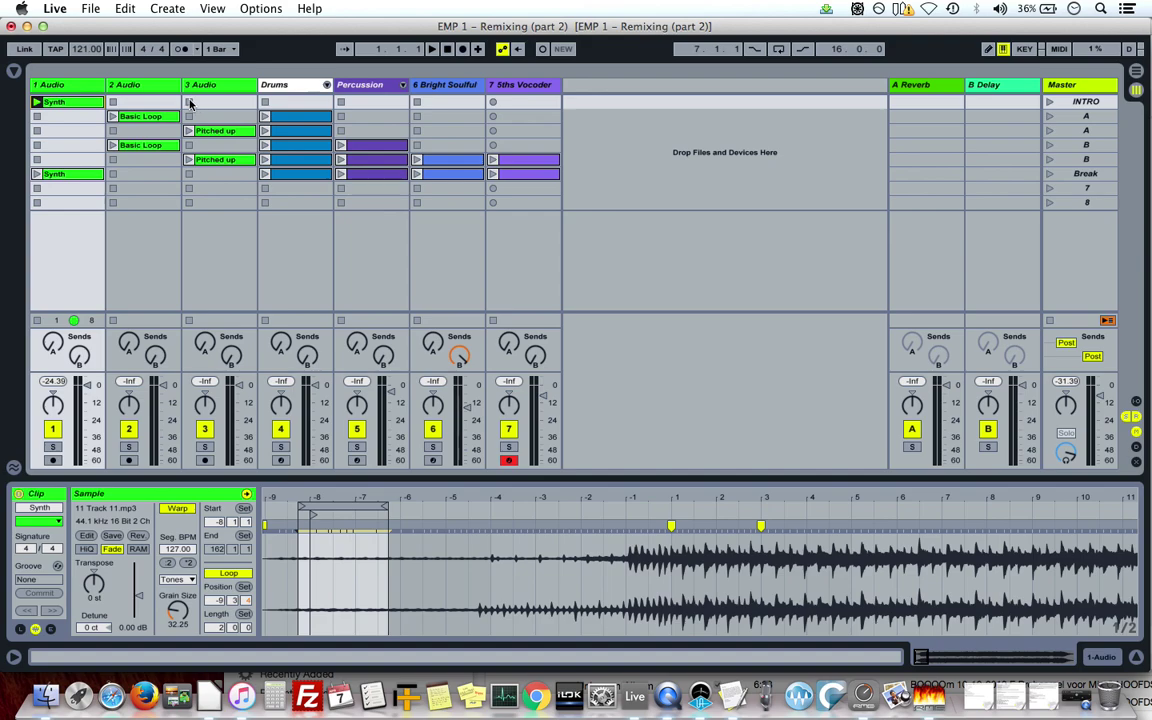
left_click(462, 49)
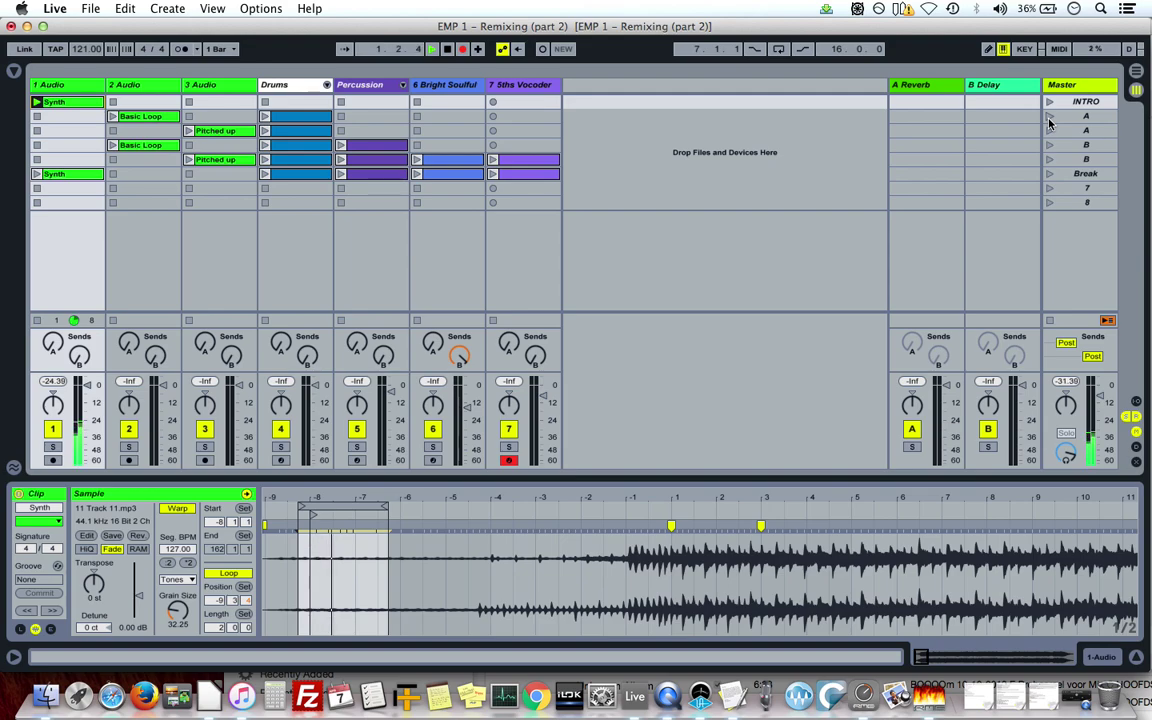
key("Tab")
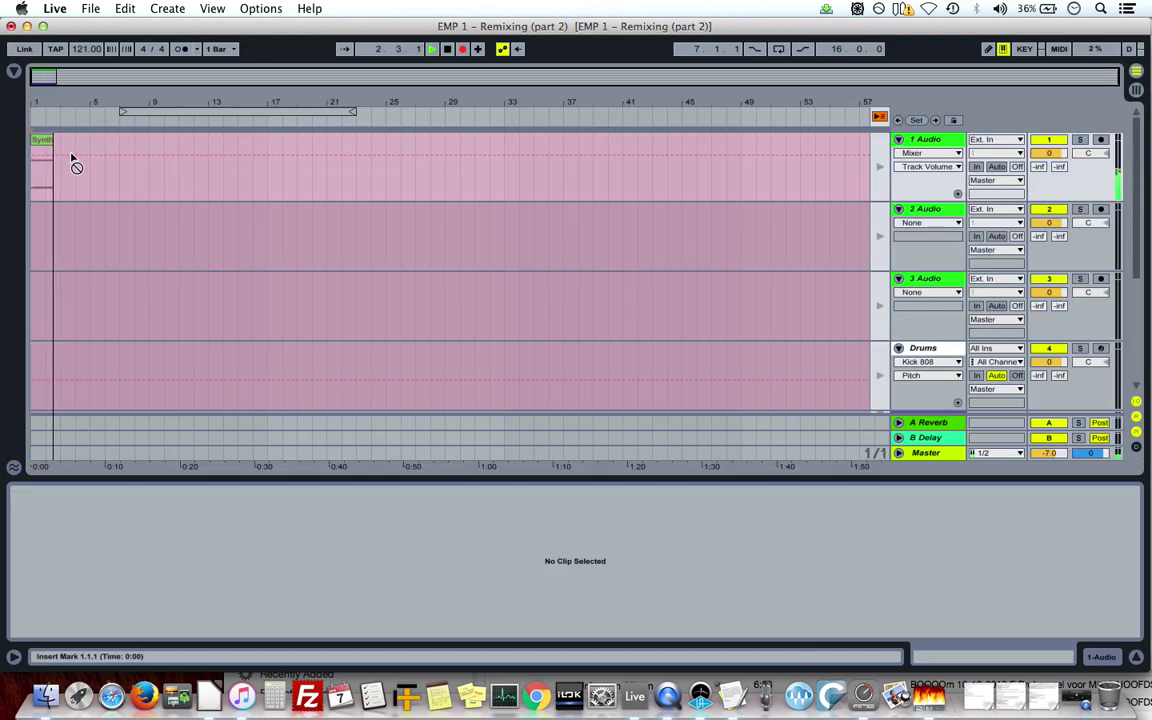
key("Tab")
key("Tab")
key("Tab")
key("Tab")
key("Tab")
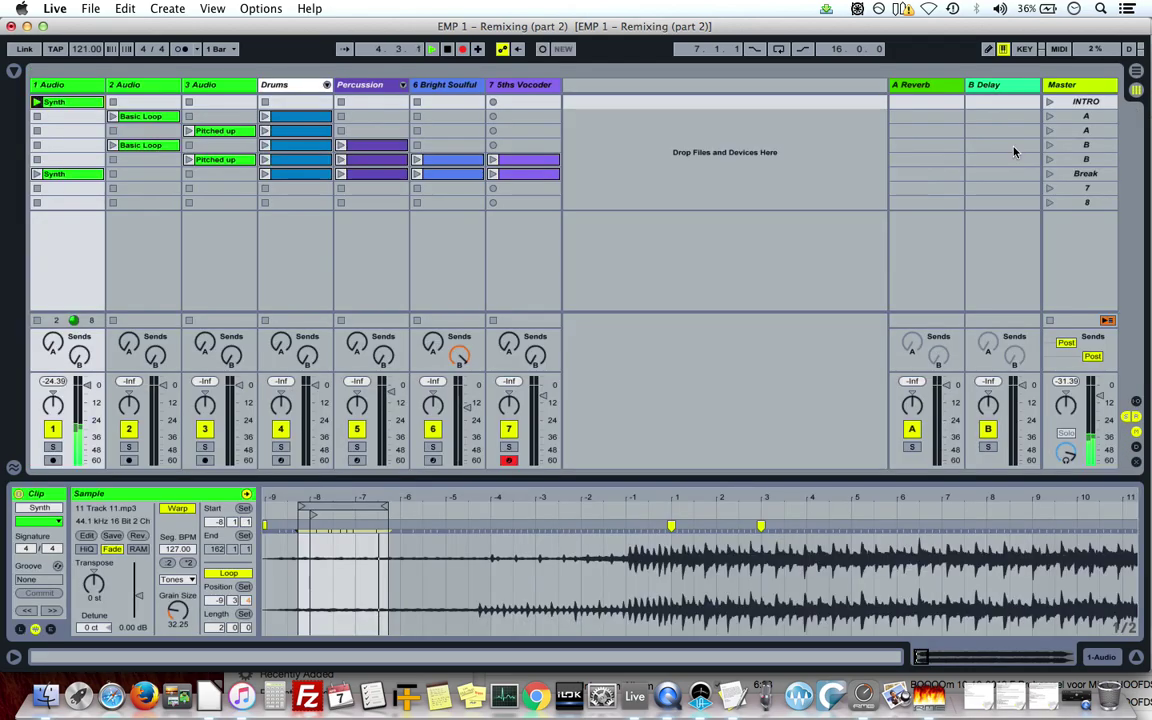
Record the two A scenes one after the other into the arrangement, at bars 5 and 9.
left_click(1049, 116)
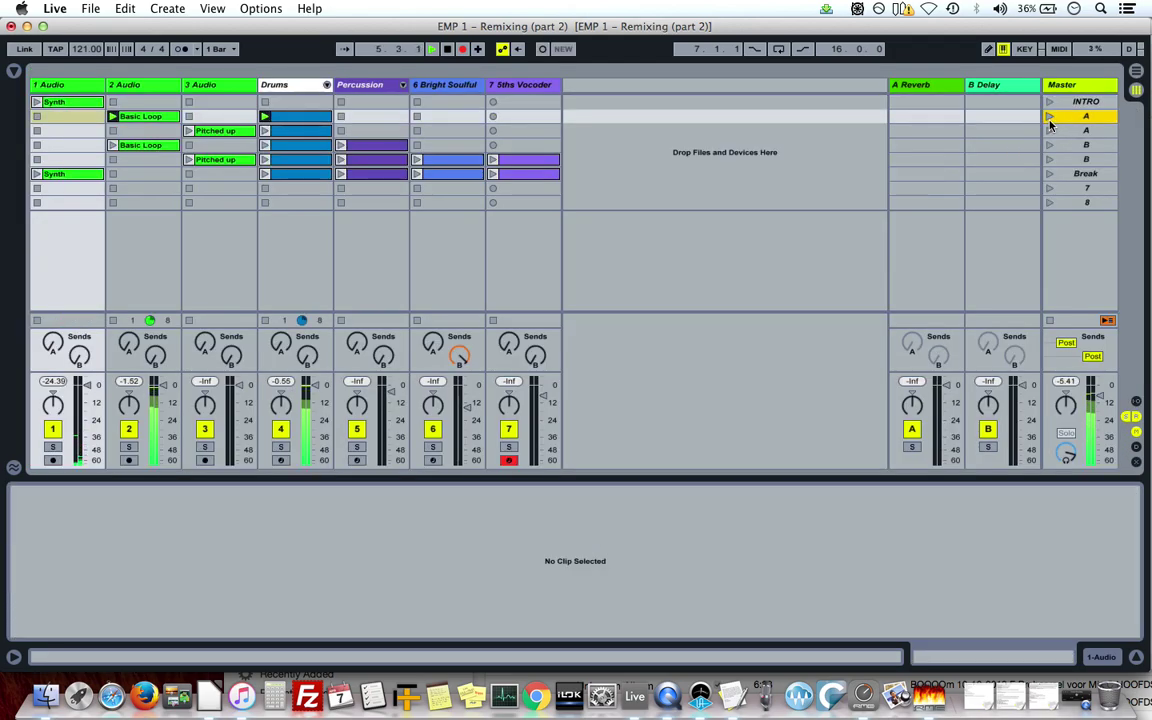
key("Tab")
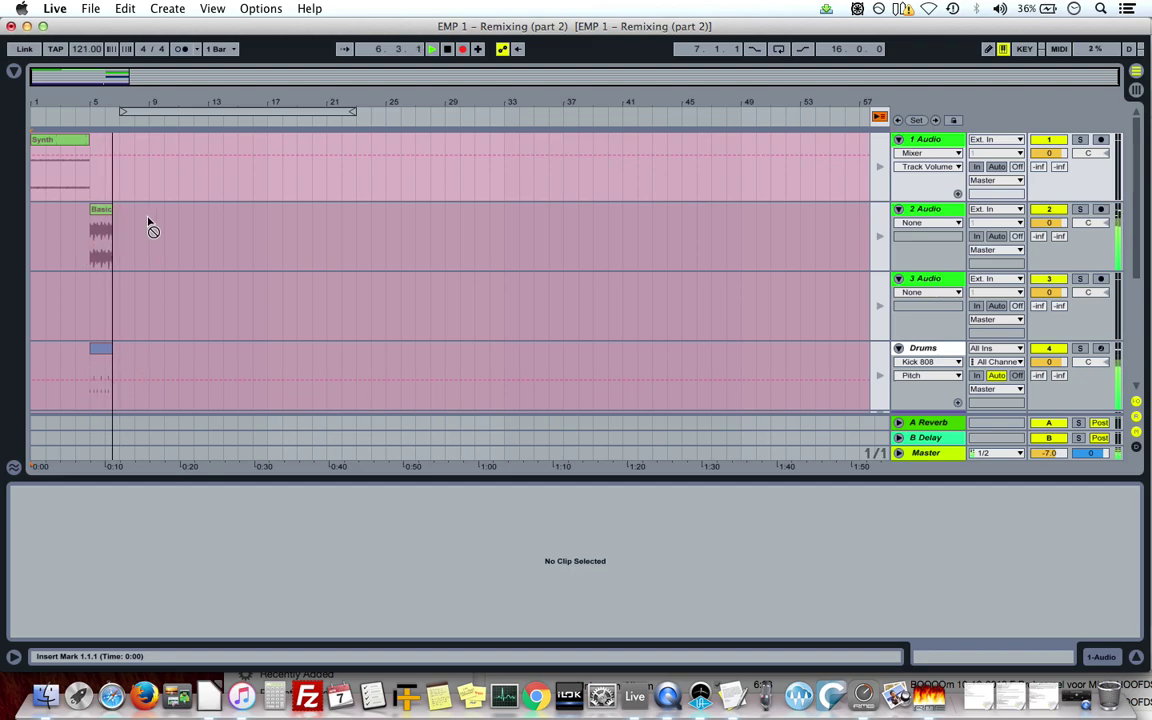
key("Tab")
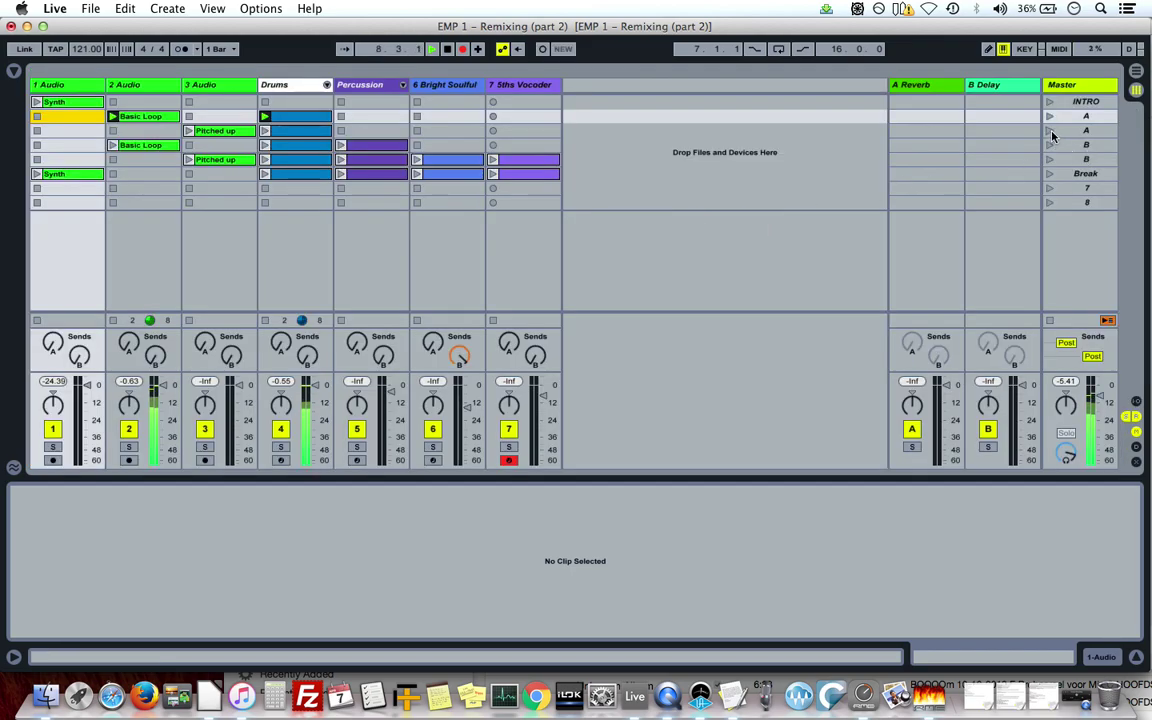
left_click(1050, 131)
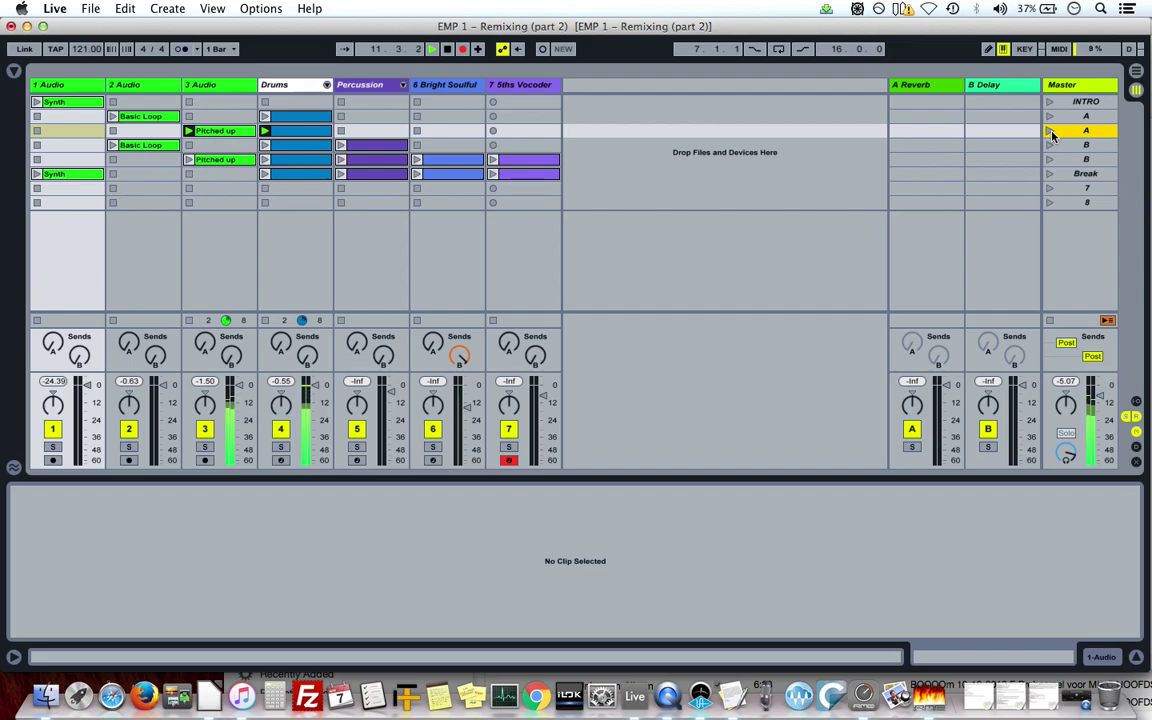
Record the two B scenes one after the other into the arrangement, at bars 13 and 17.
left_click(1049, 146)
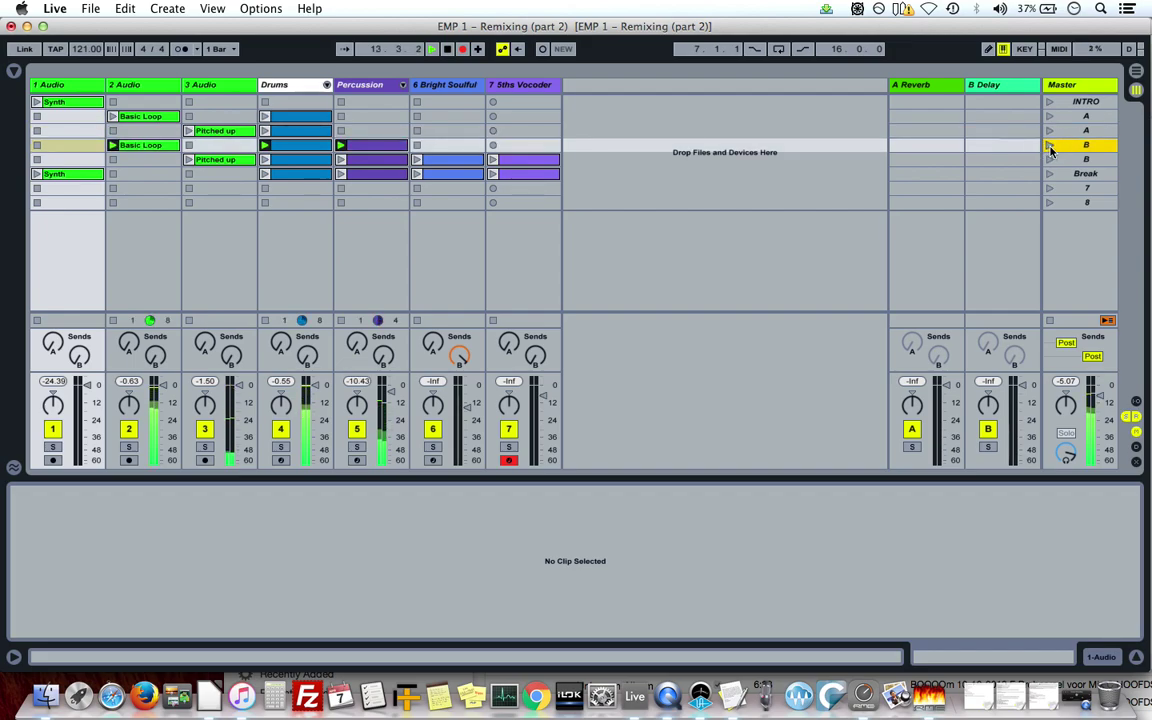
key("Tab")
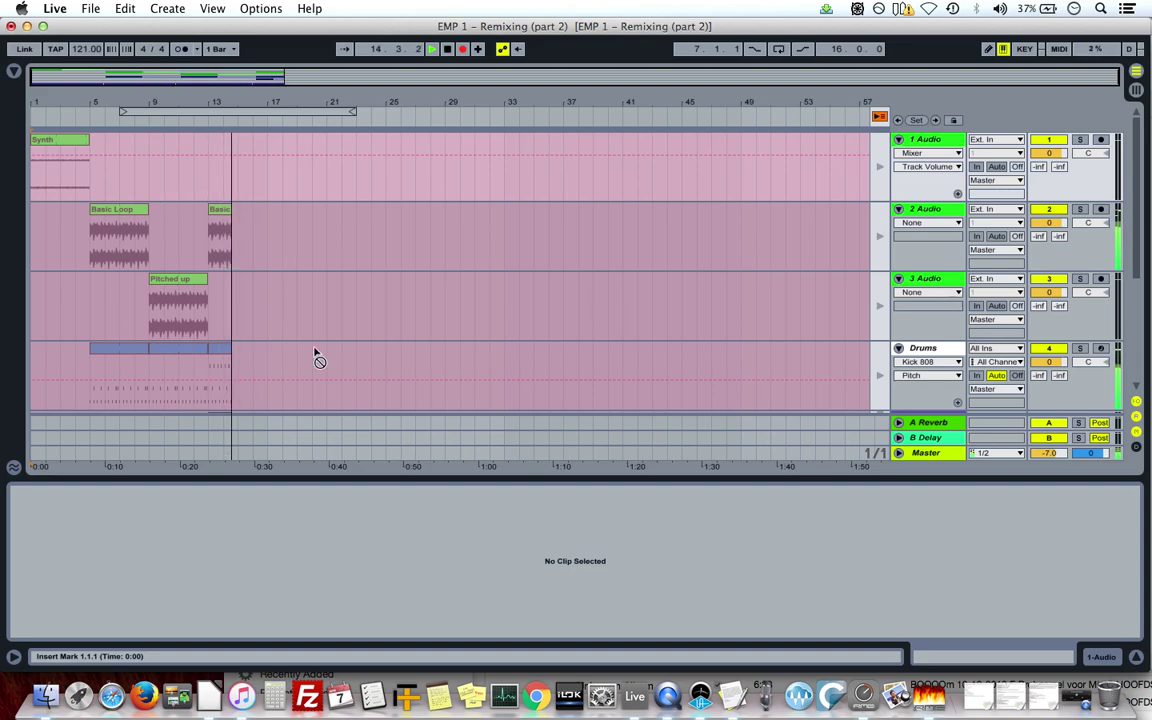
scroll(319, 298, "down", 2)
scroll(319, 298, "up", 1)
key("Tab")
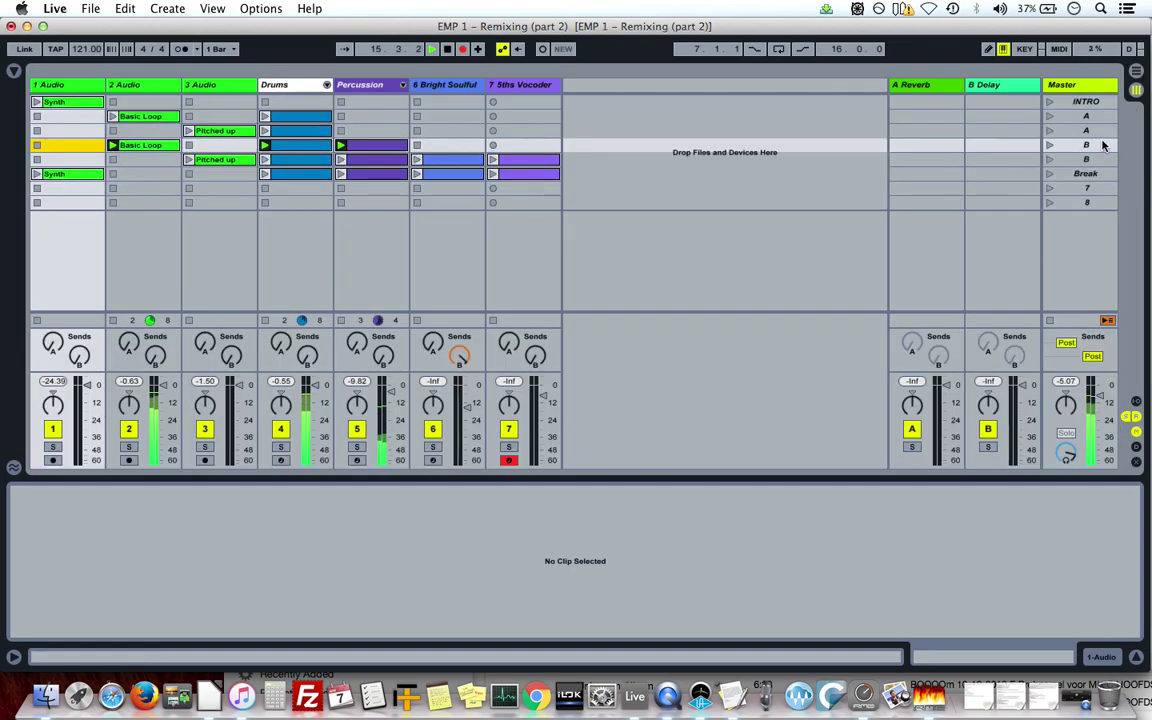
left_click(1050, 161)
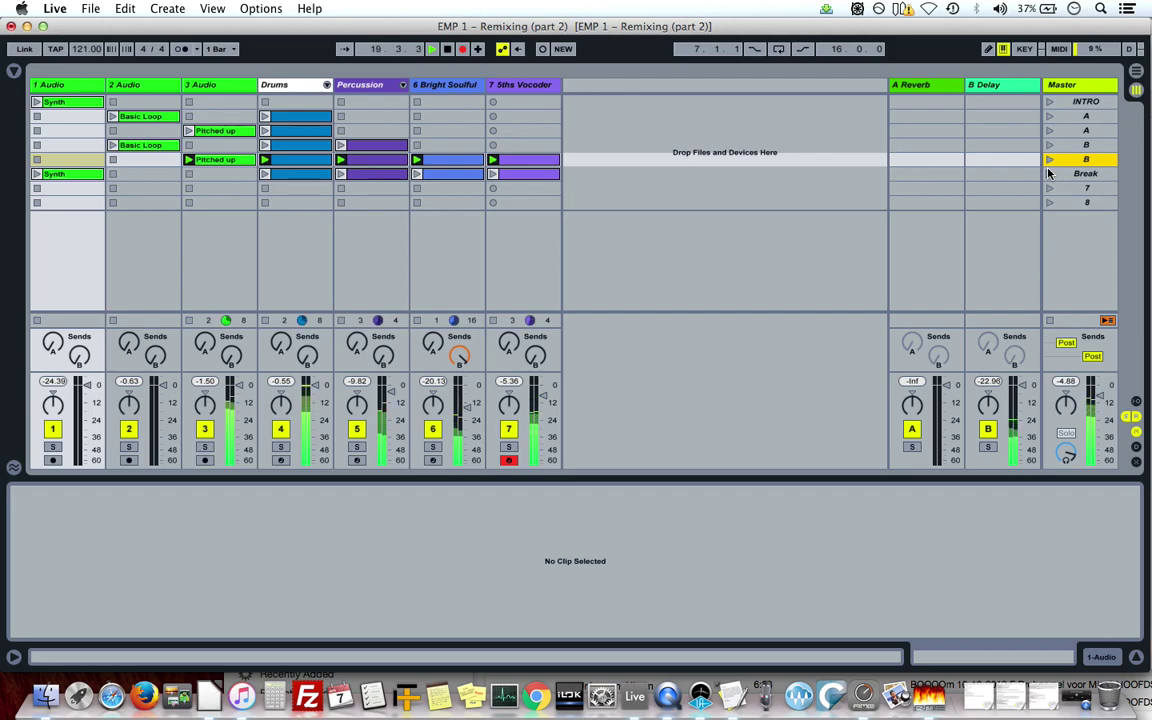
Record the Break scene into the arrangement from bar 21 and stop the recording in Arrangement View.
left_click(1049, 174)
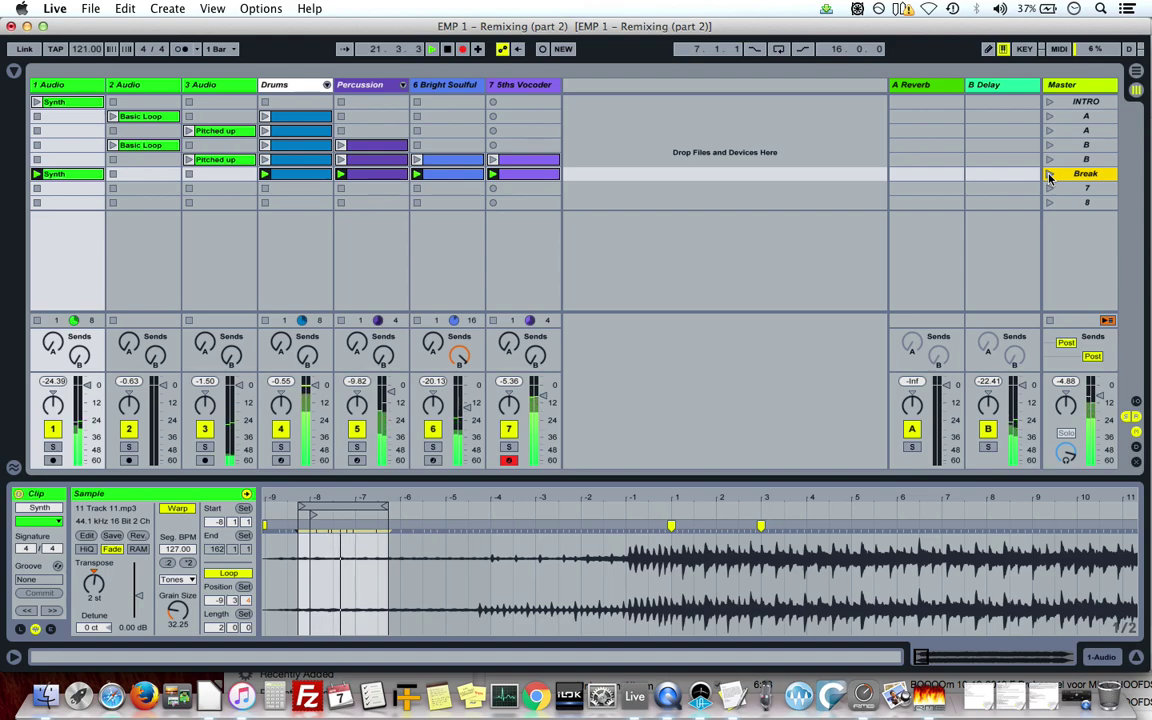
key("Tab")
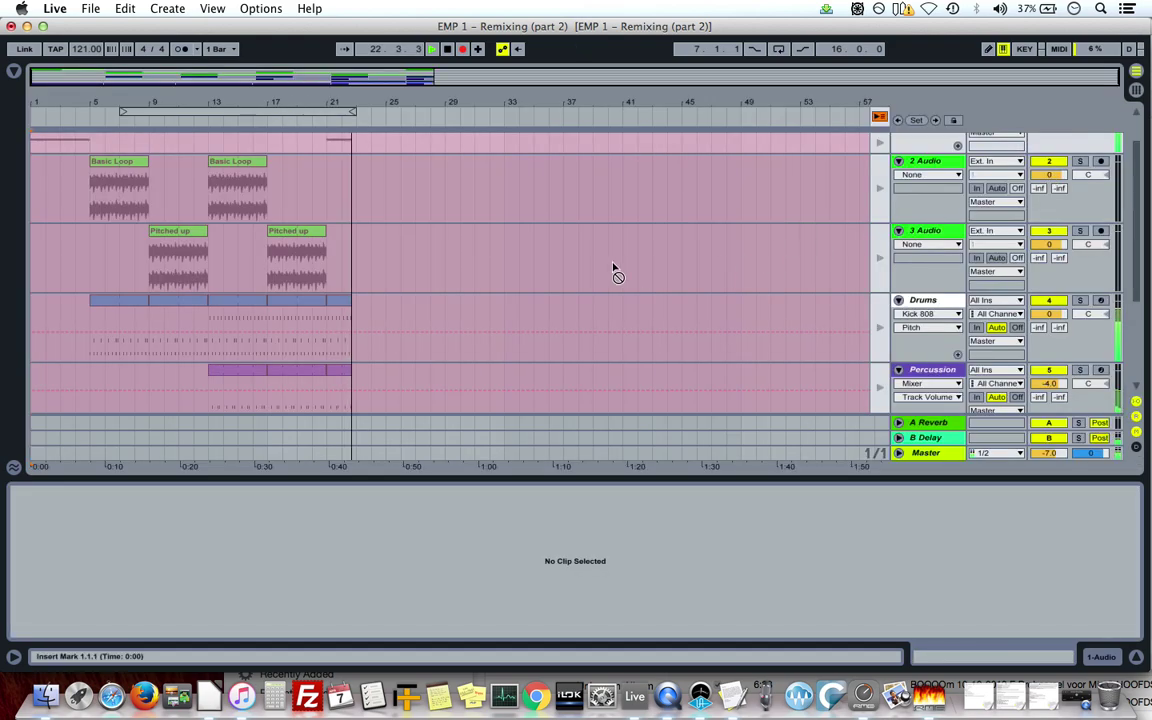
key("space")
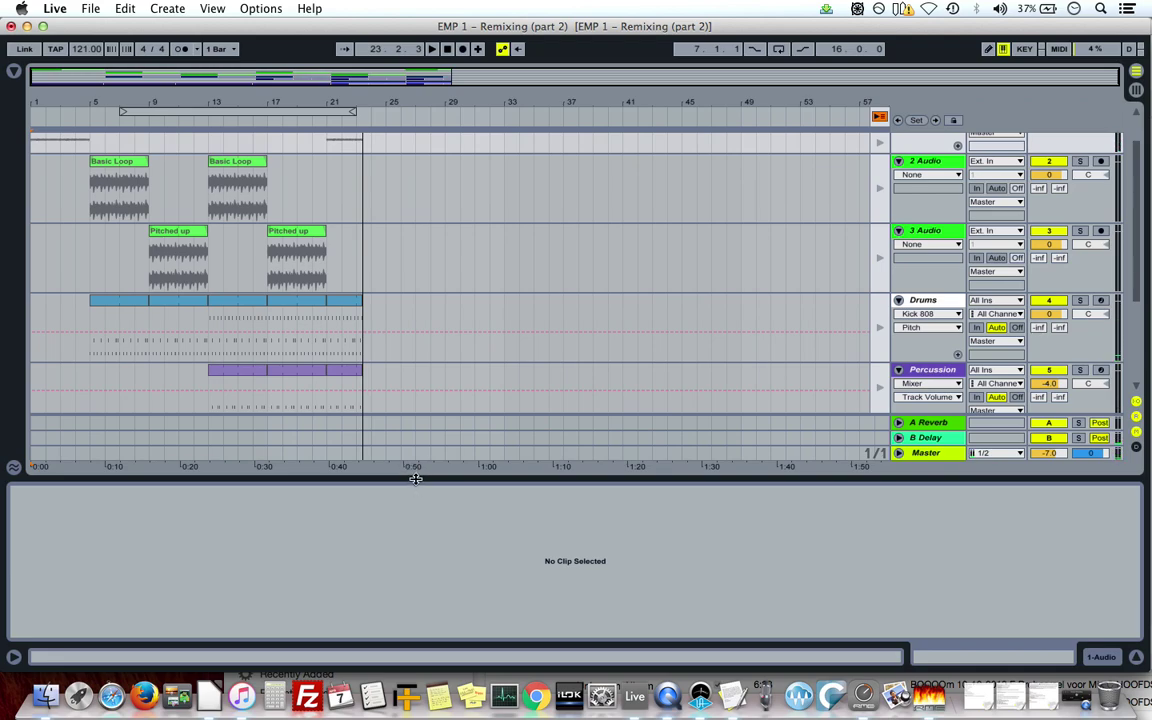
Enlarge the Arrangement View's track area and review the recorded clips on all the tracks.
left_click_drag(415, 479, 404, 602)
key("Tab")
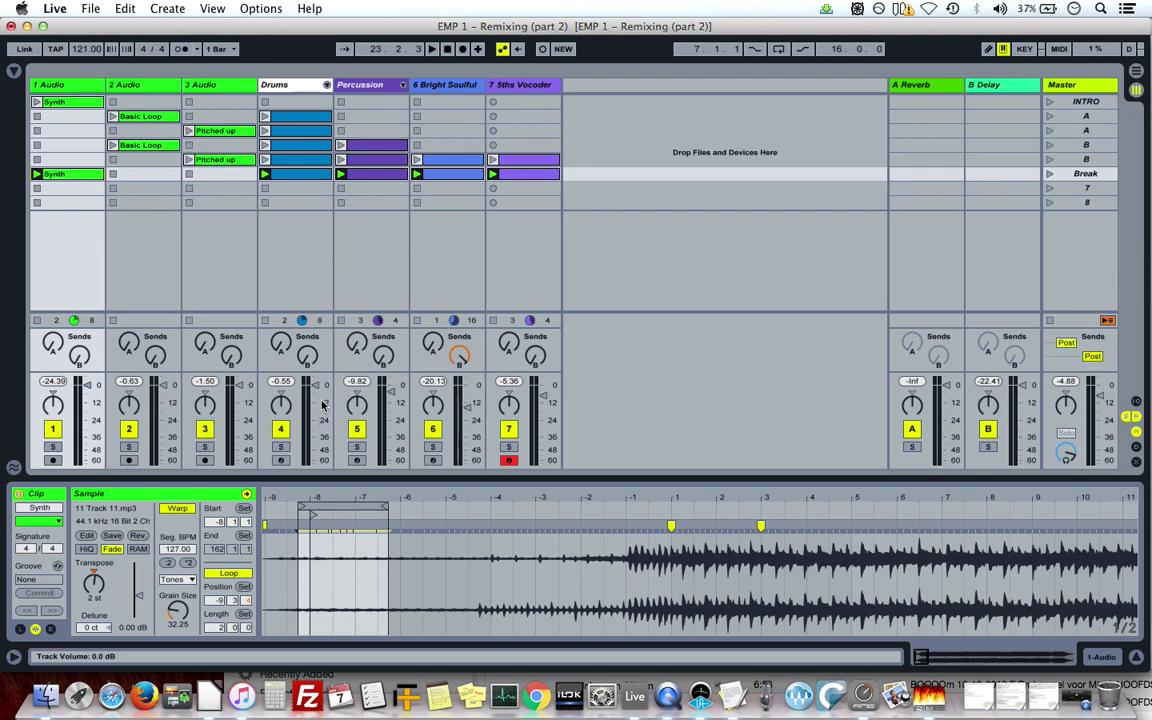
key("Tab")
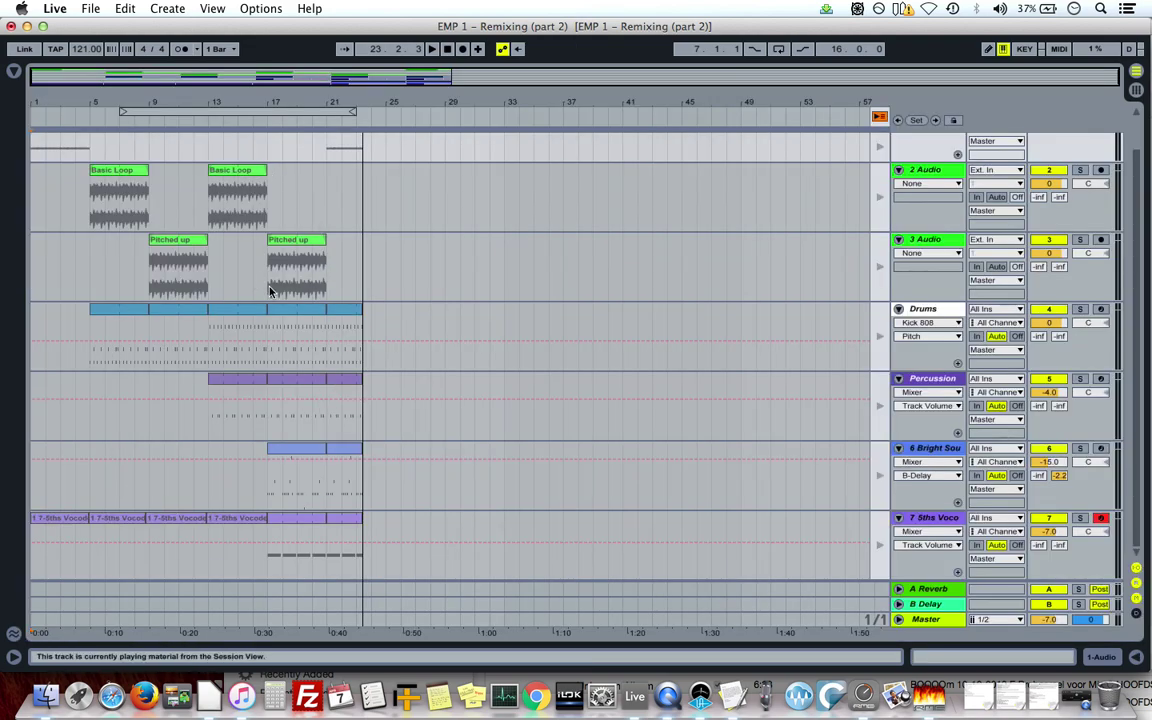
scroll(364, 392, "up", 2)
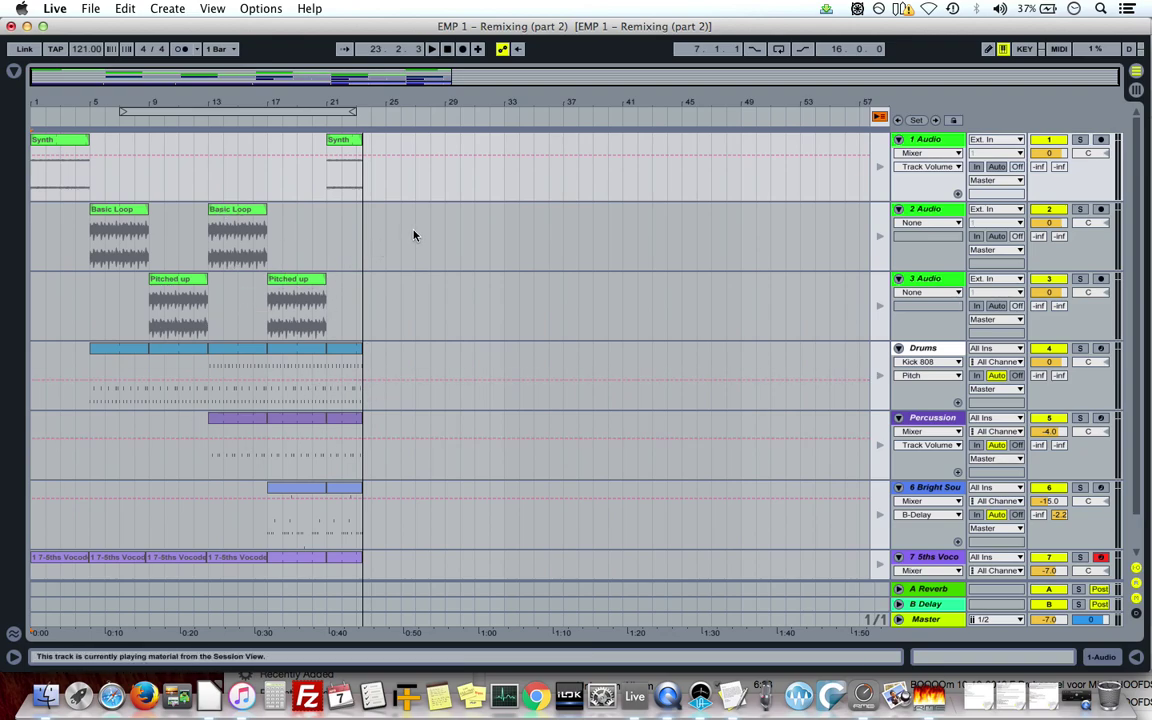
Launch the second A scene in Session View and place the arrangement insert marker at bar 25.
left_click(387, 245)
key("Tab")
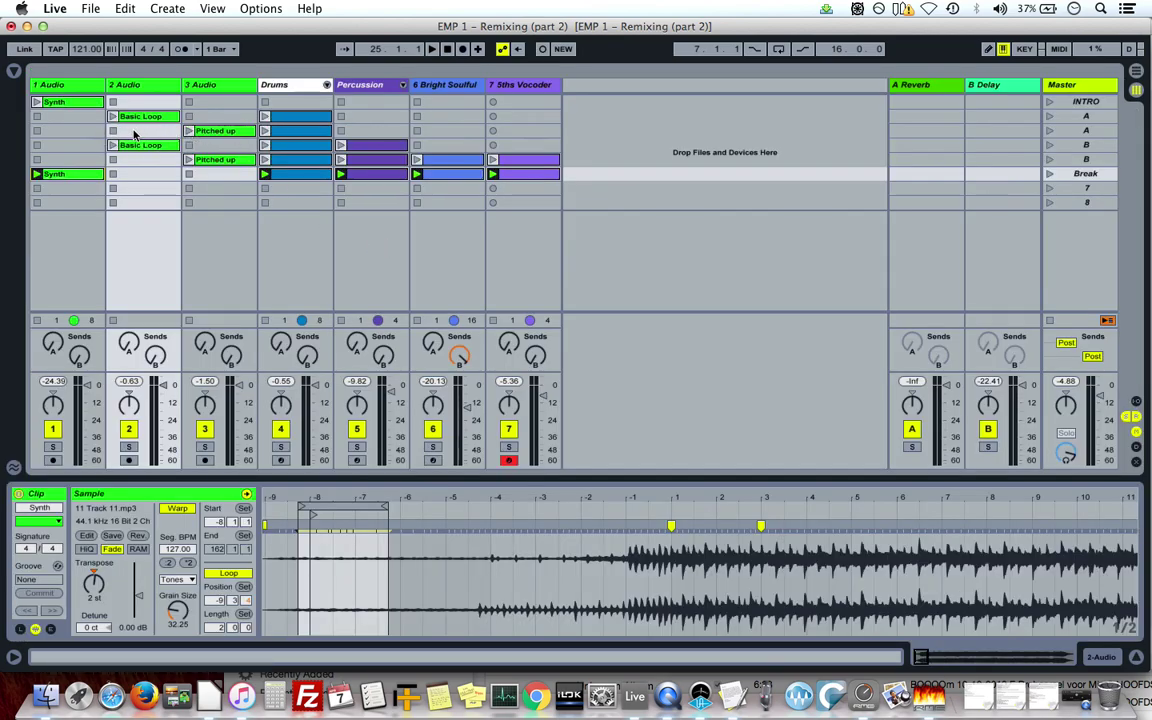
left_click(1049, 131)
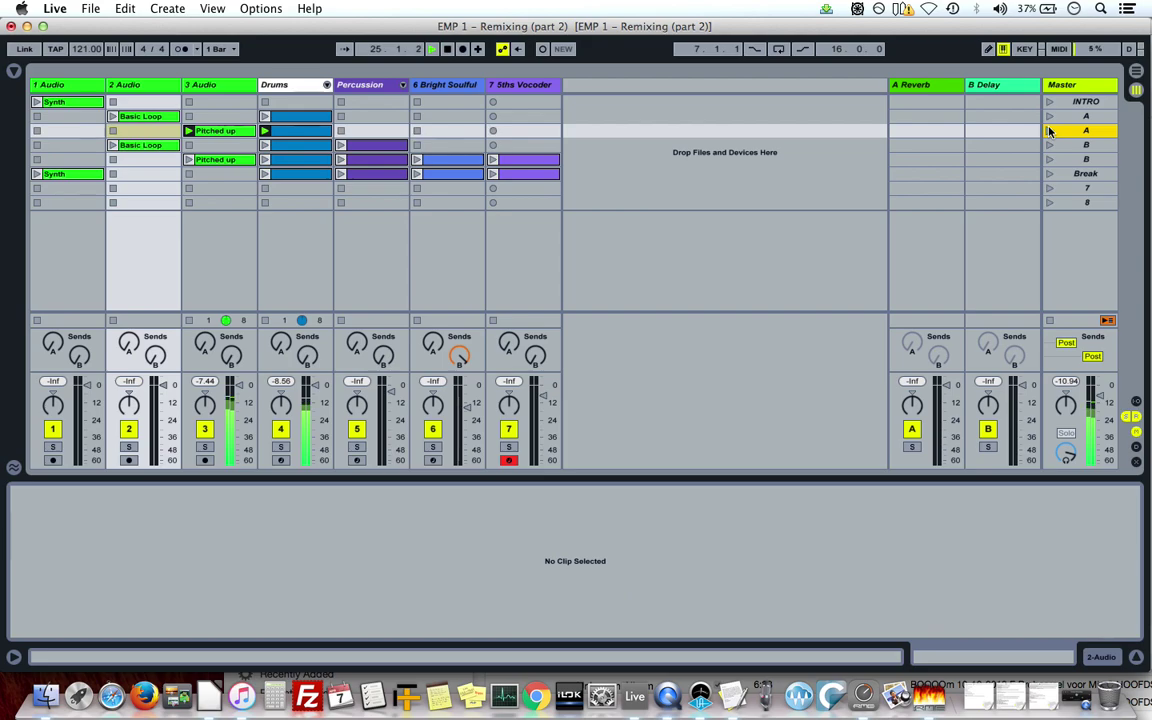
key("Tab")
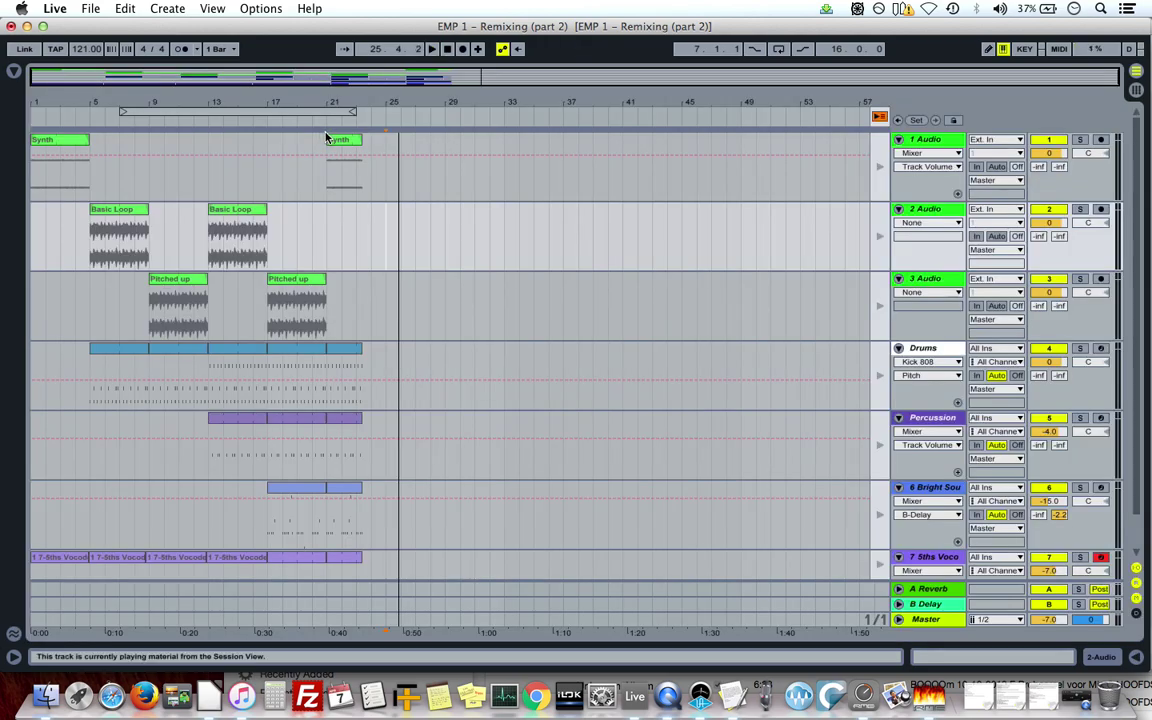
left_click(390, 305)
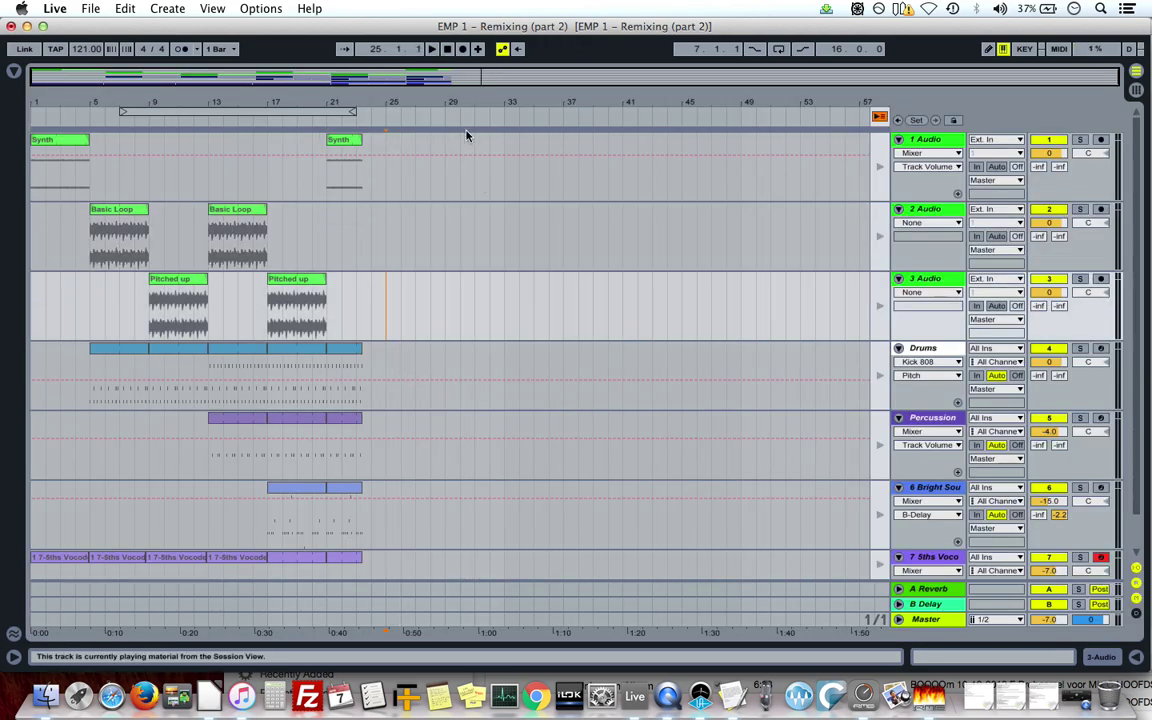
Record the playing A scene into the arrangement from bar 25 and undo that recording.
left_click(463, 50)
key("Tab")
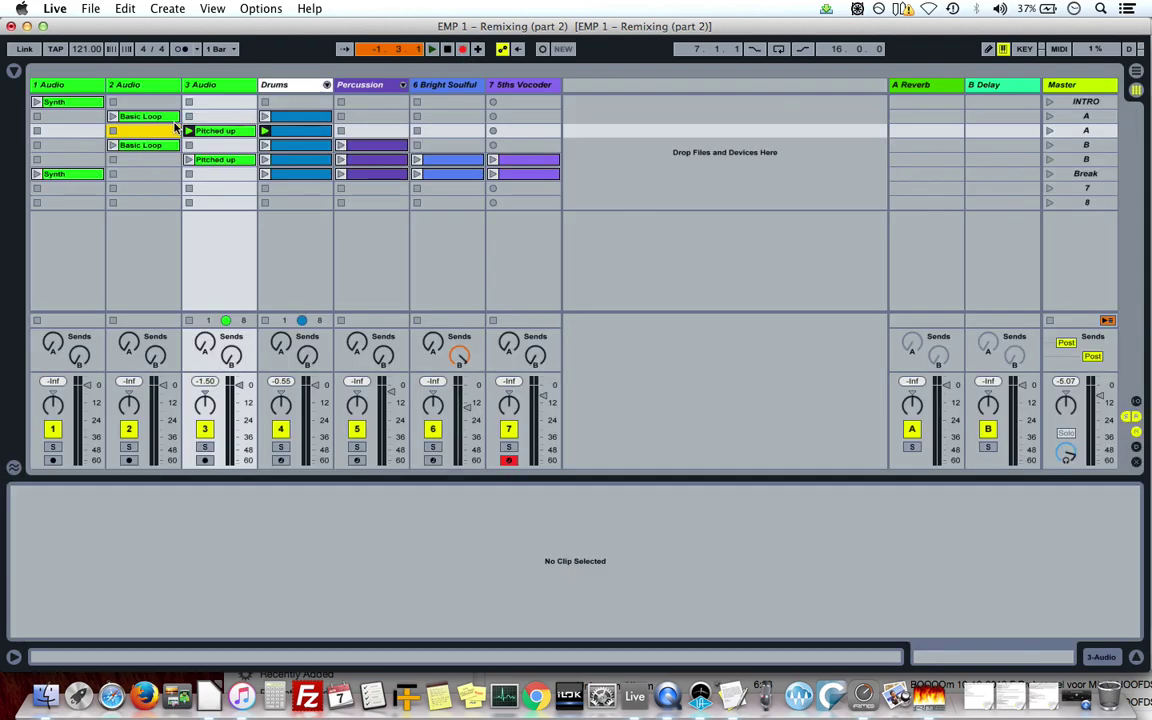
key("Tab")
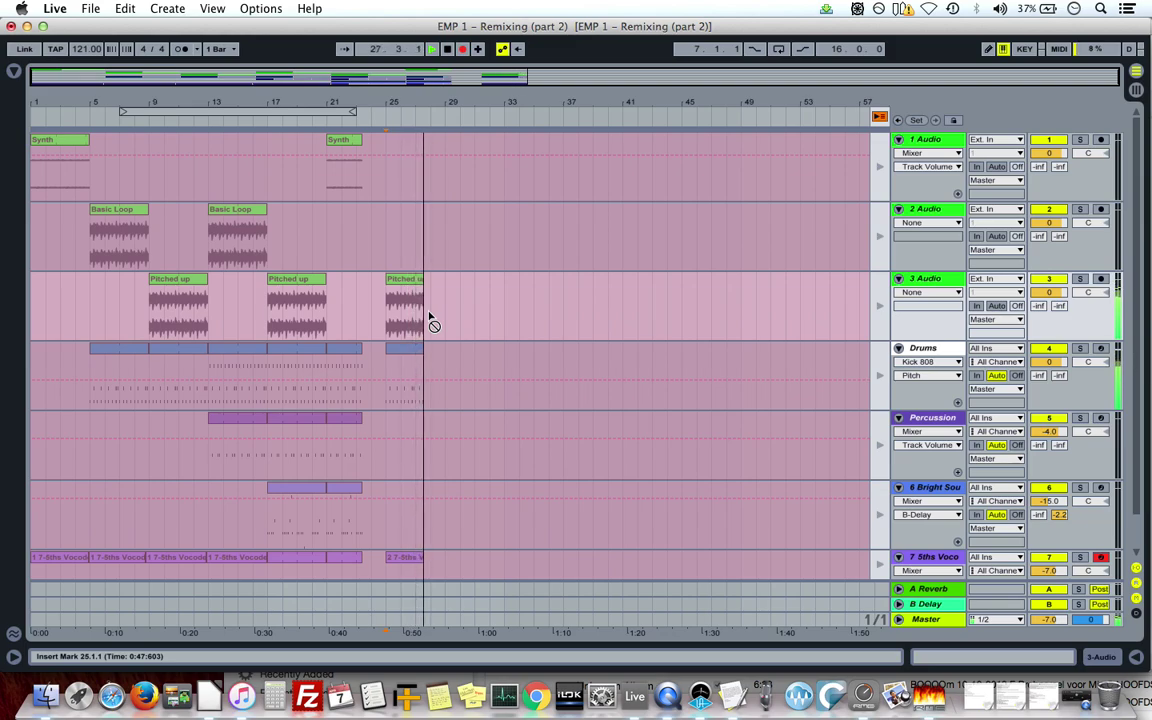
key("space")
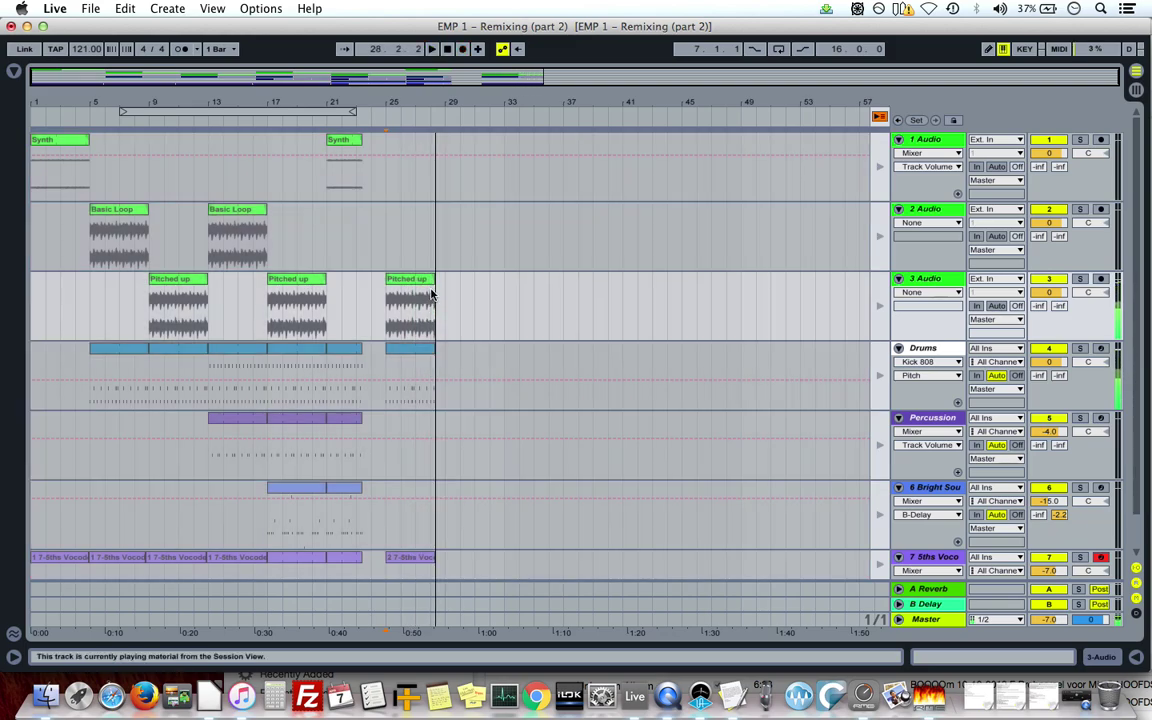
left_click(125, 8)
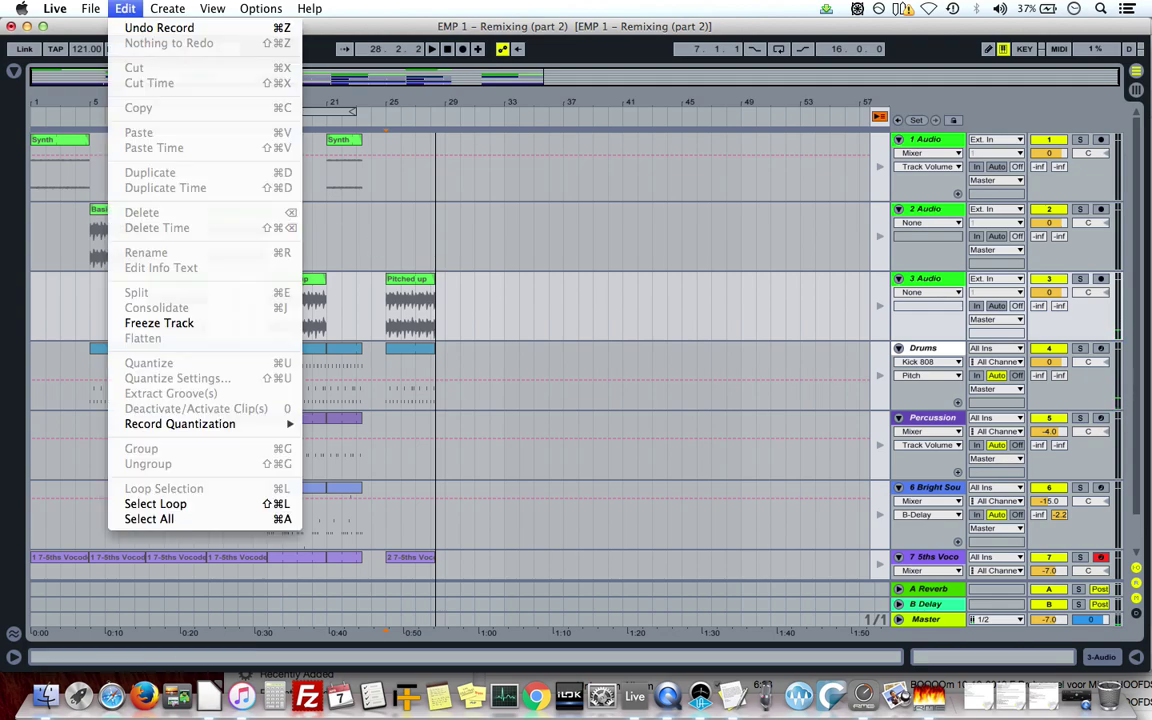
left_click(137, 29)
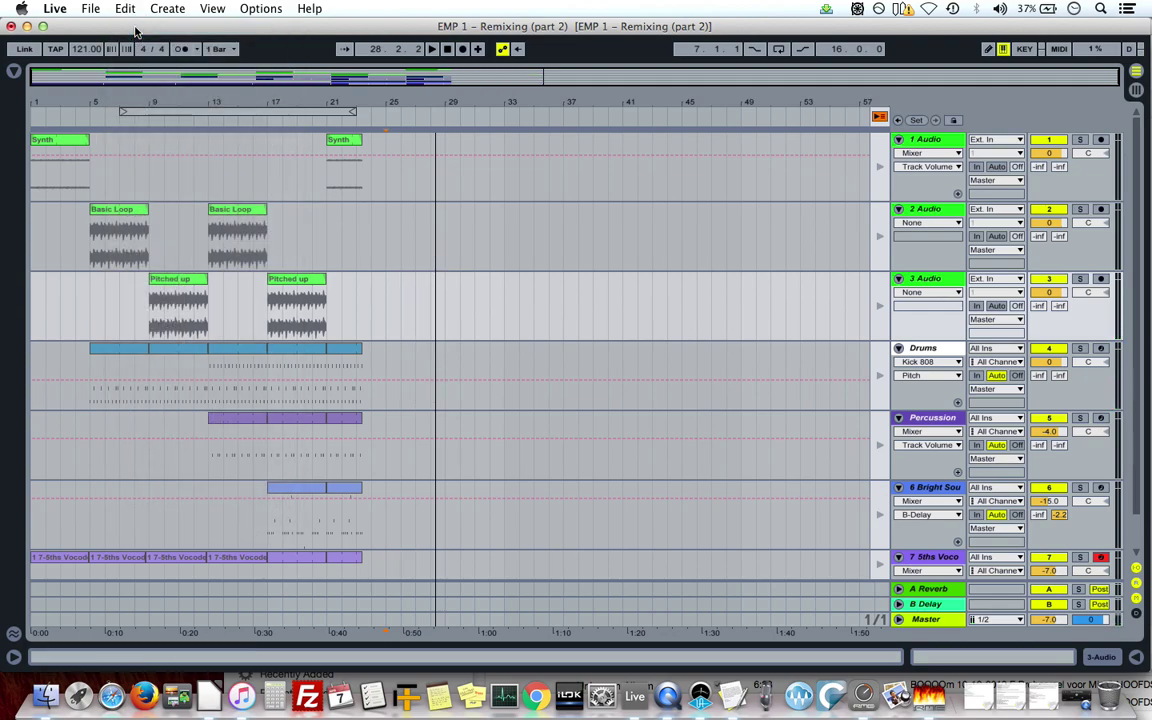
Delete all the recorded material in the arrangement at once and undo the deletion.
left_click(399, 141)
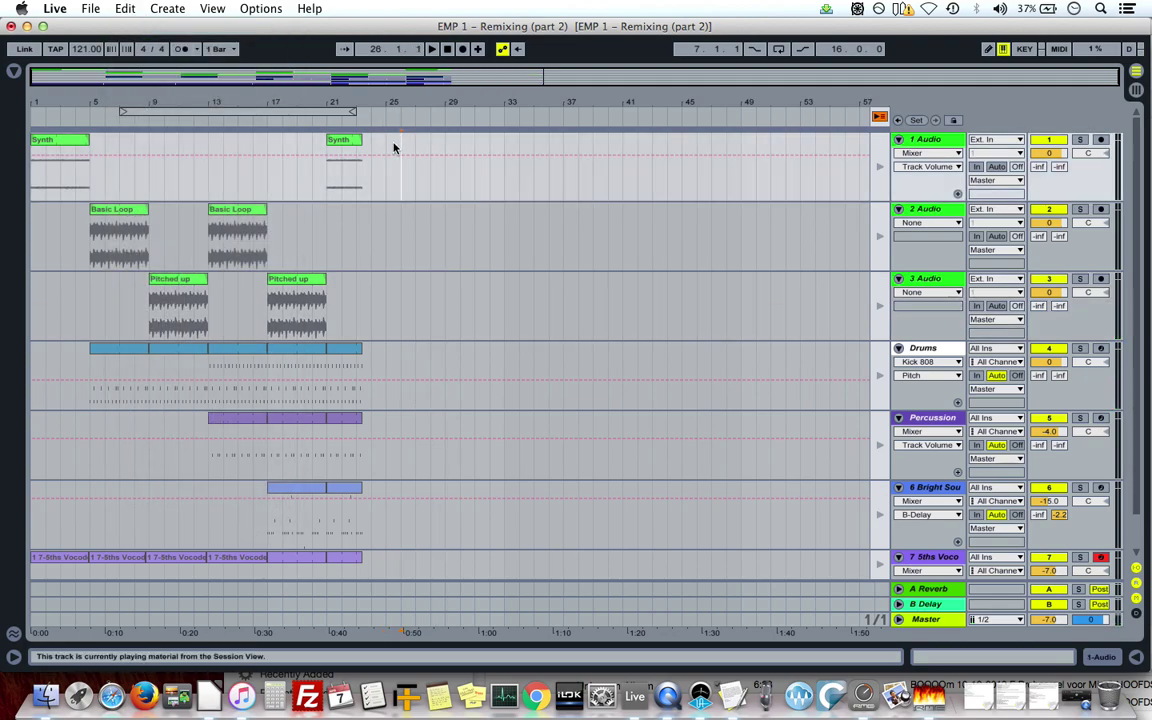
left_click(71, 148)
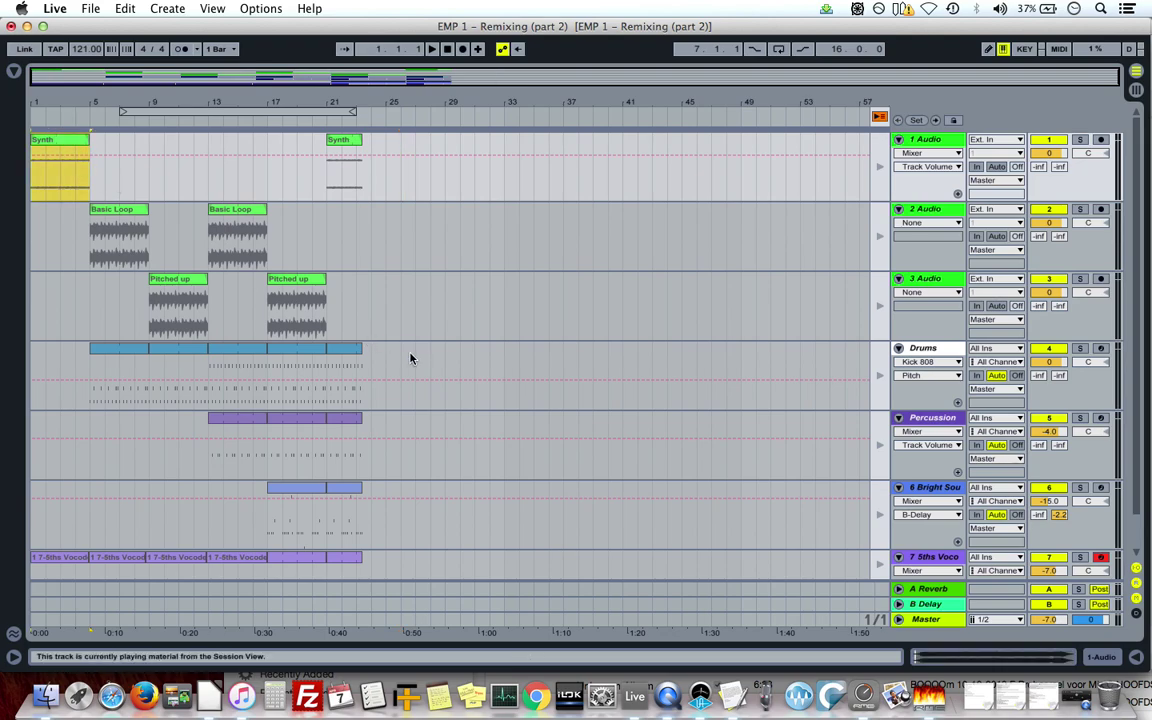
scroll(411, 357, "down", 1)
scroll(413, 366, "up", 1)
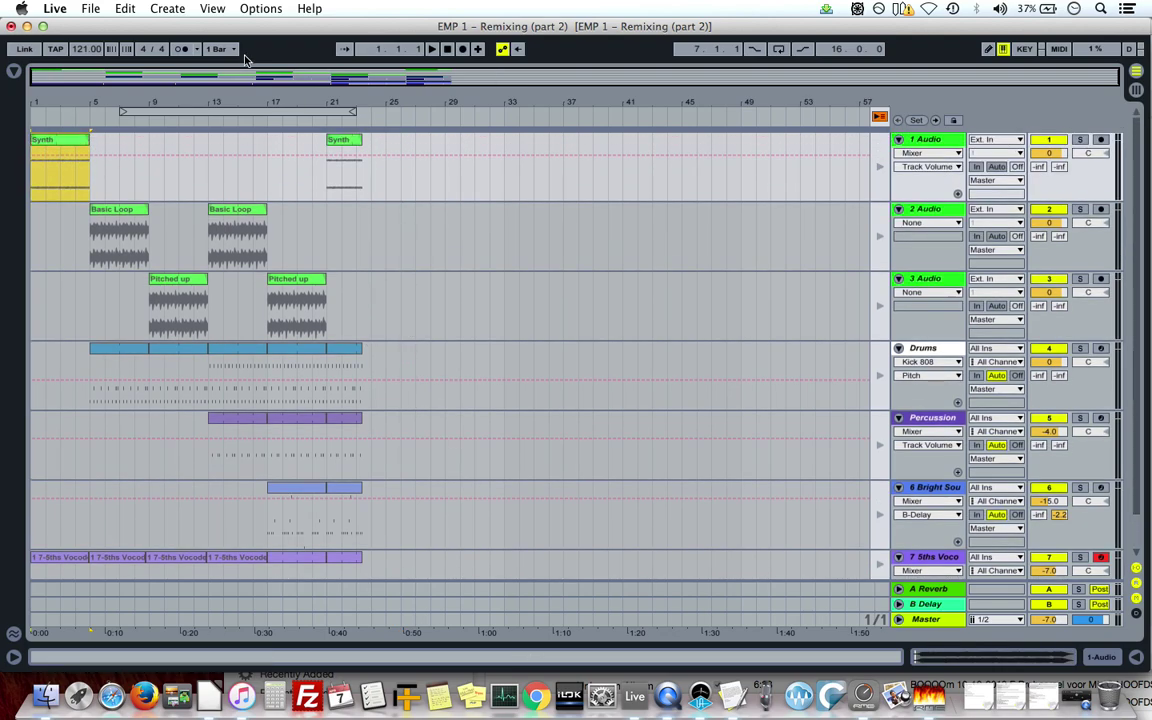
left_click(125, 8)
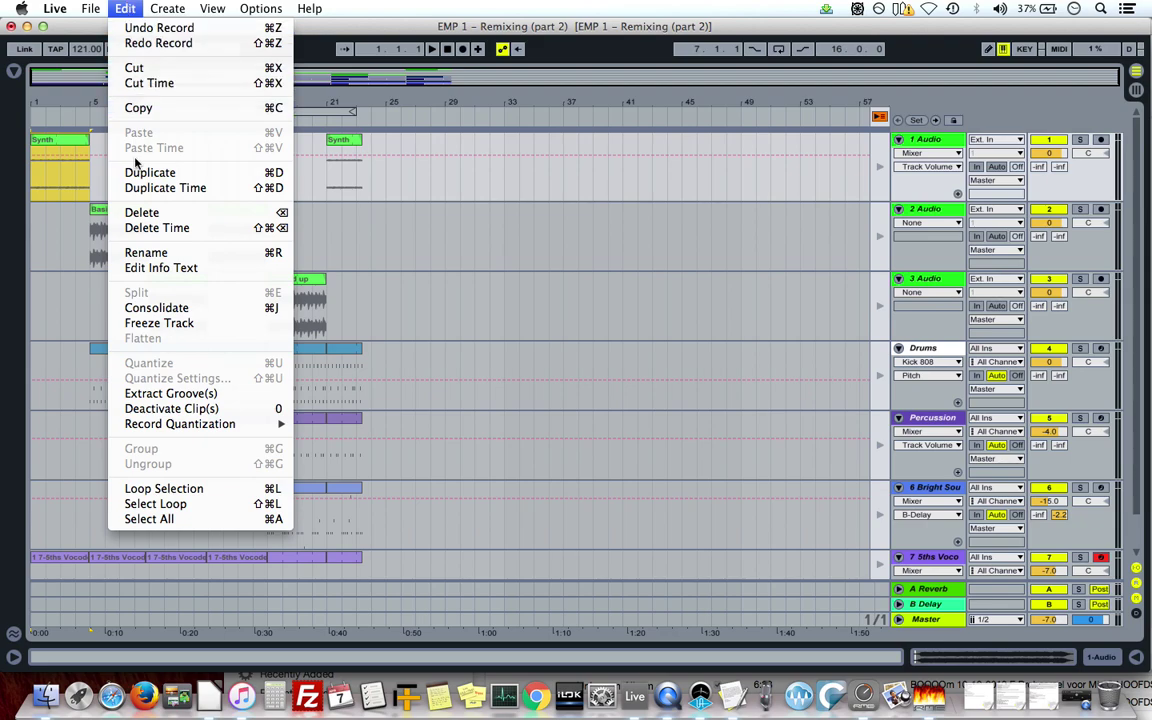
left_click(215, 520)
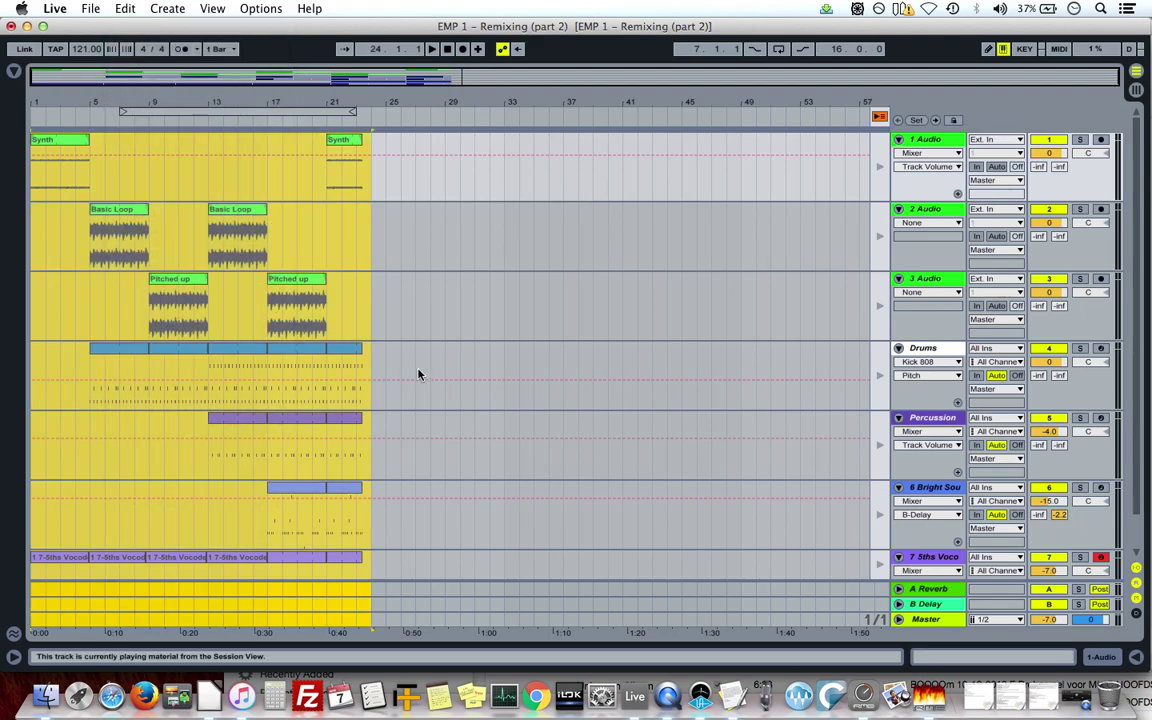
key("Delete")
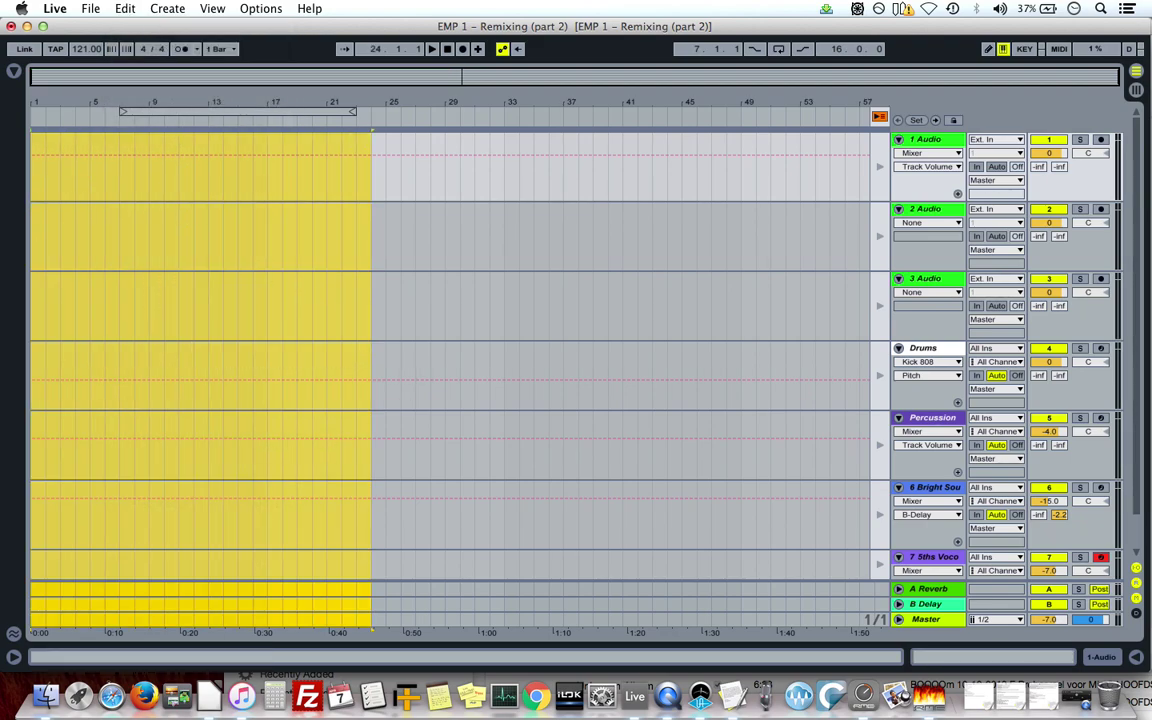
left_click(125, 8)
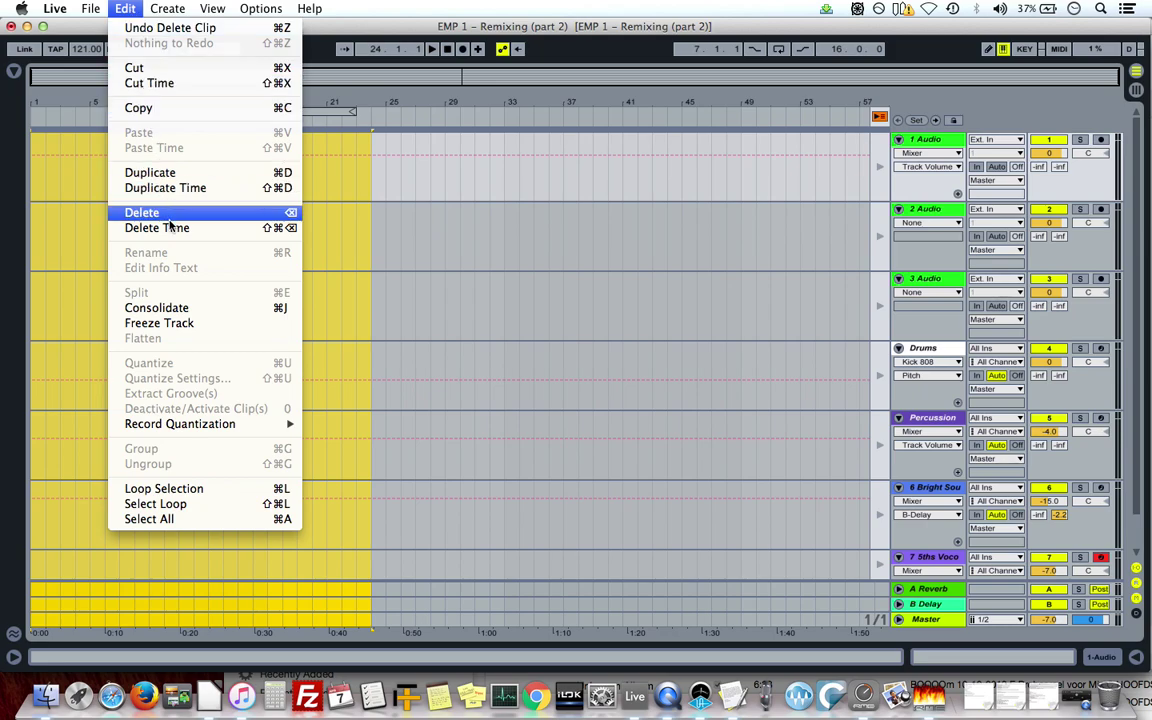
left_click(170, 27)
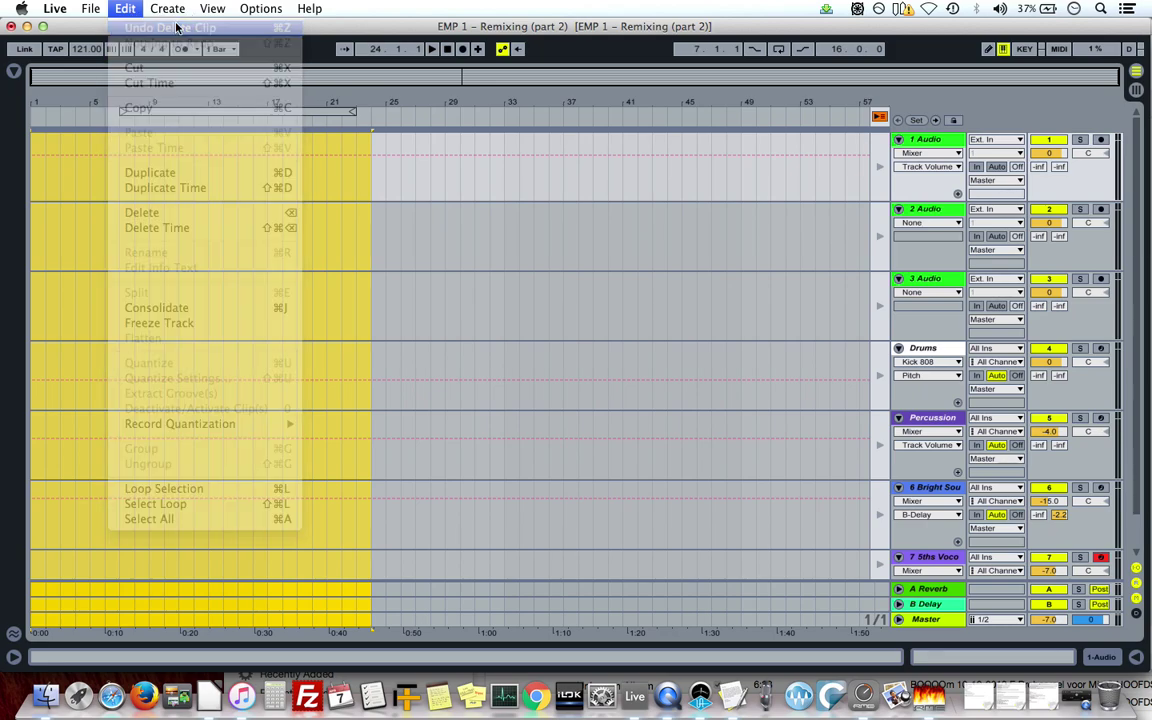
Compare the scenes in Session View with the clips recorded in the arrangement.
left_click(387, 233)
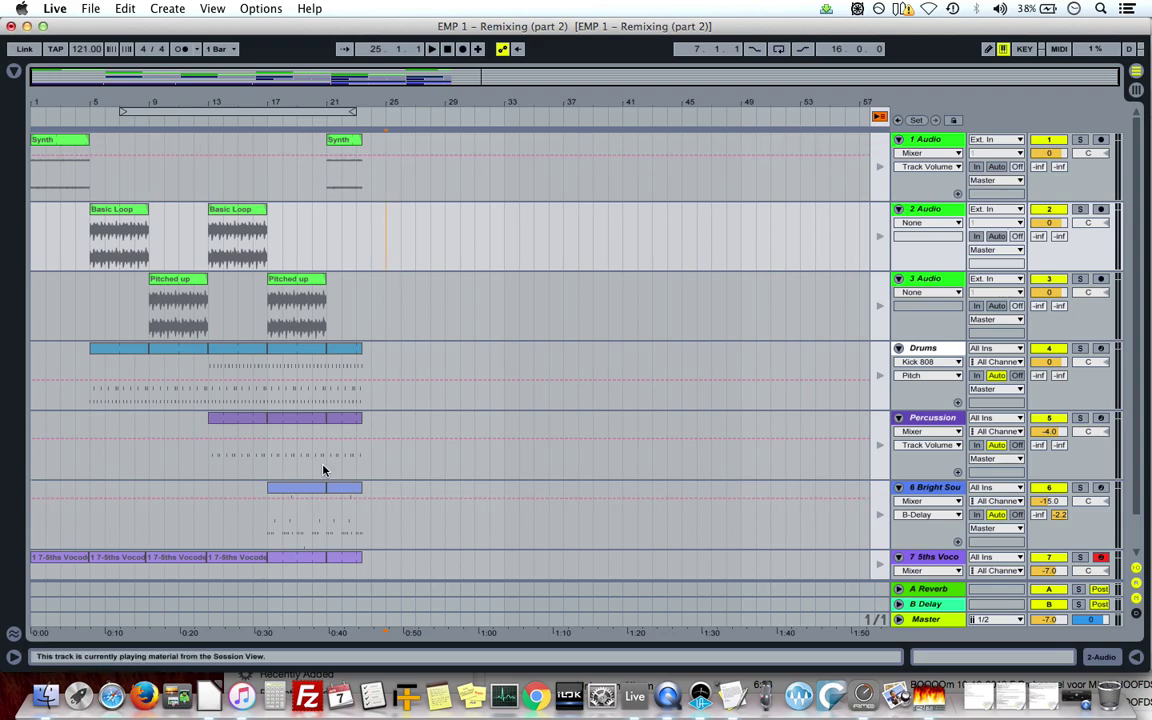
key("Tab")
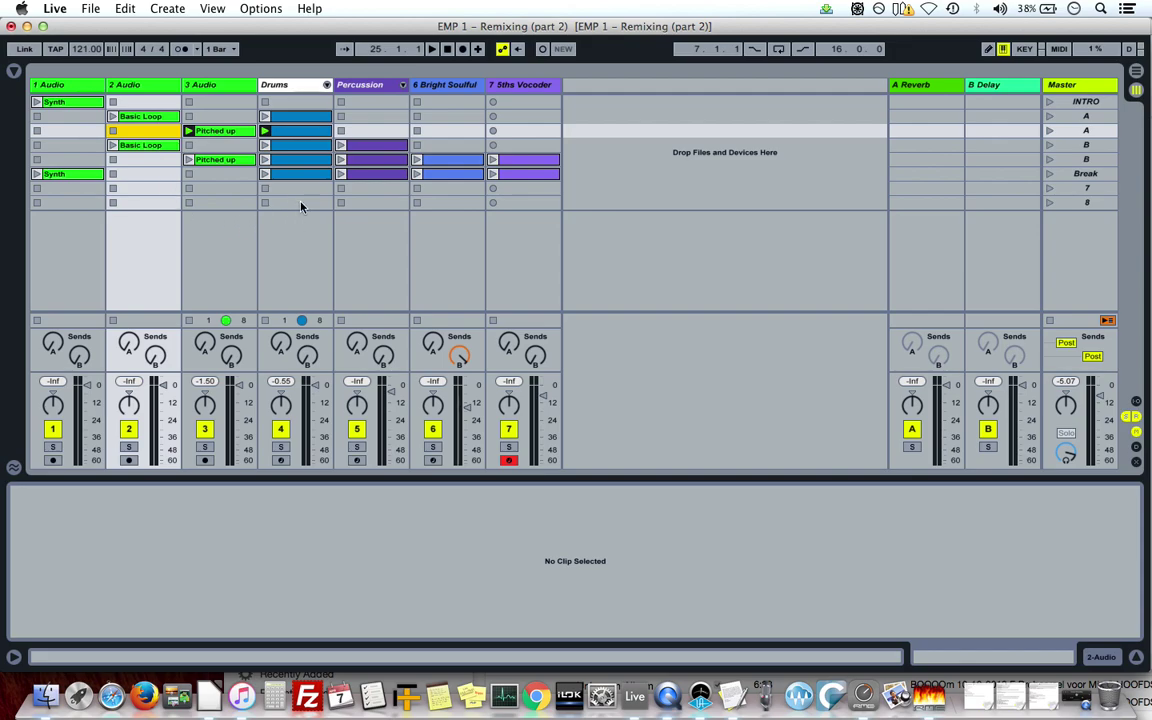
key("Tab")
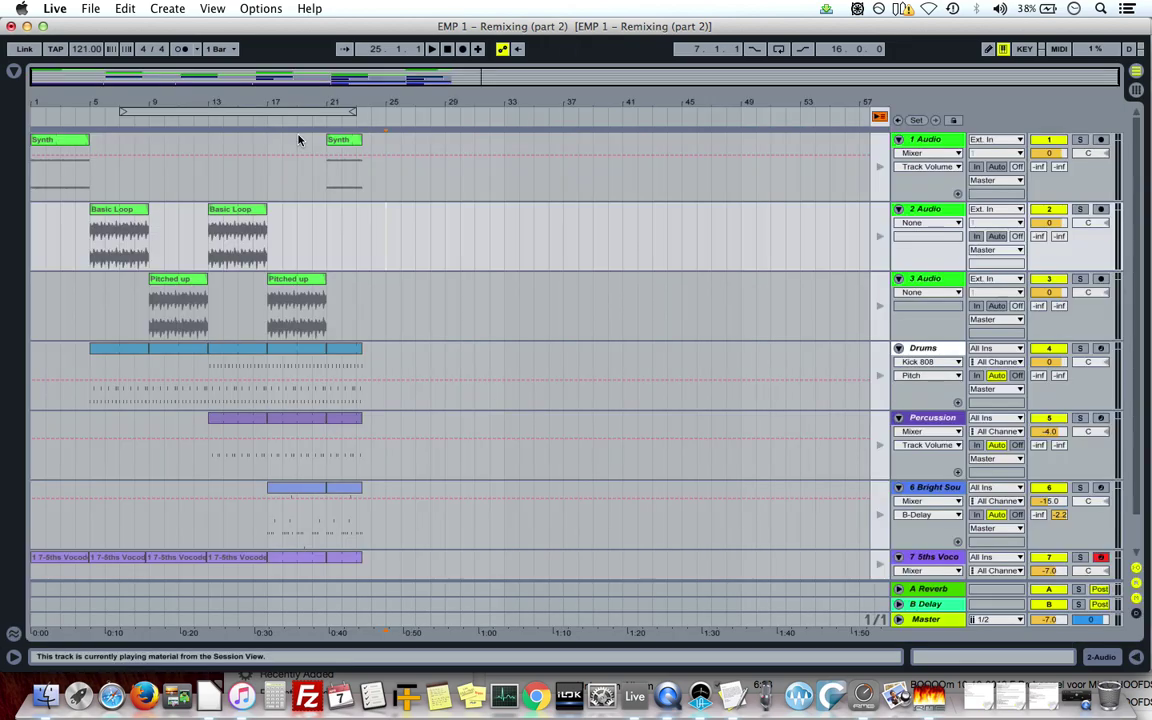
key("Tab")
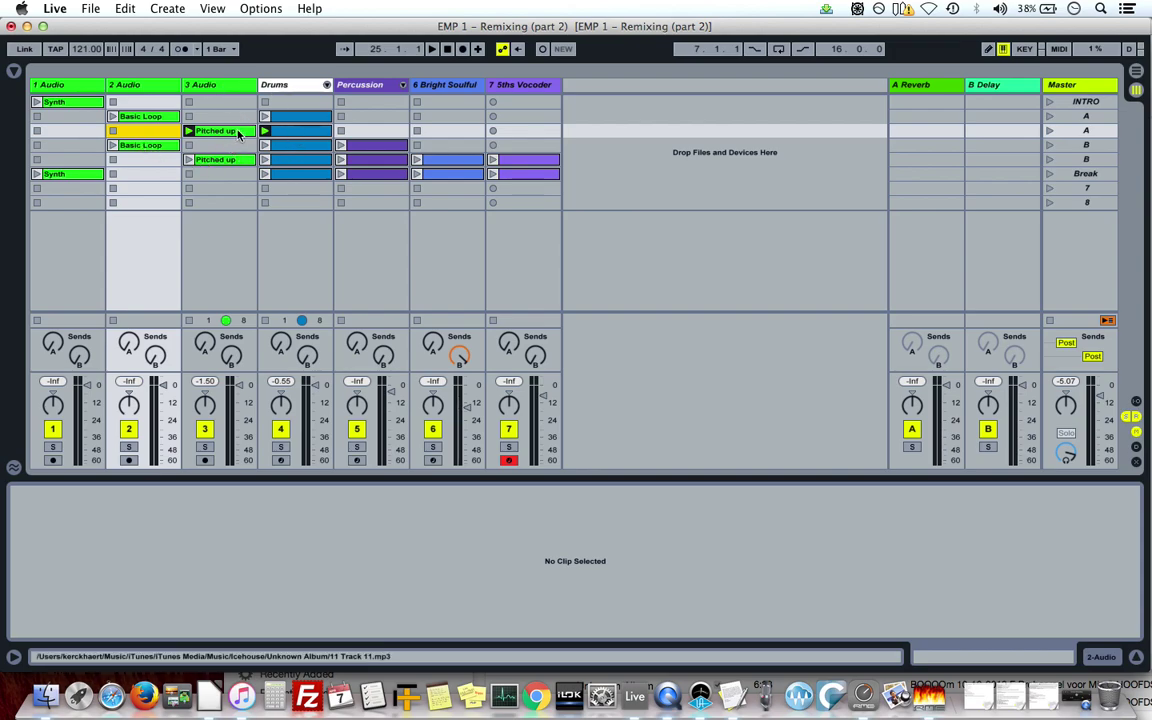
key("Tab")
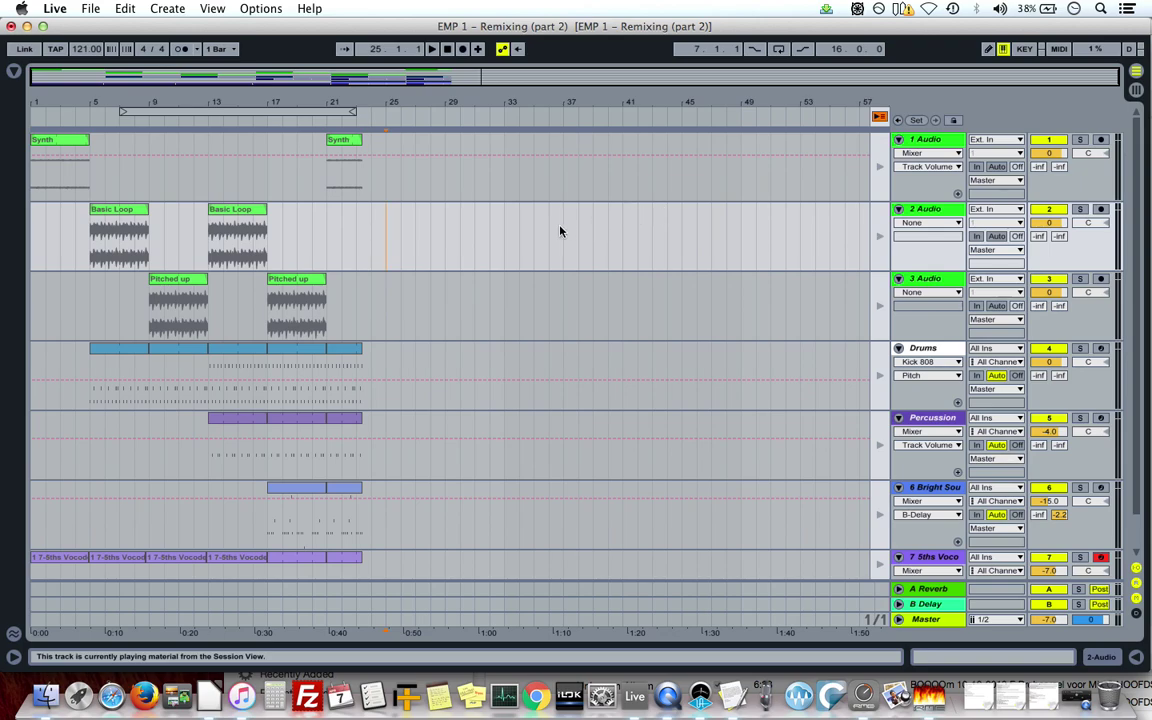
key("Tab")
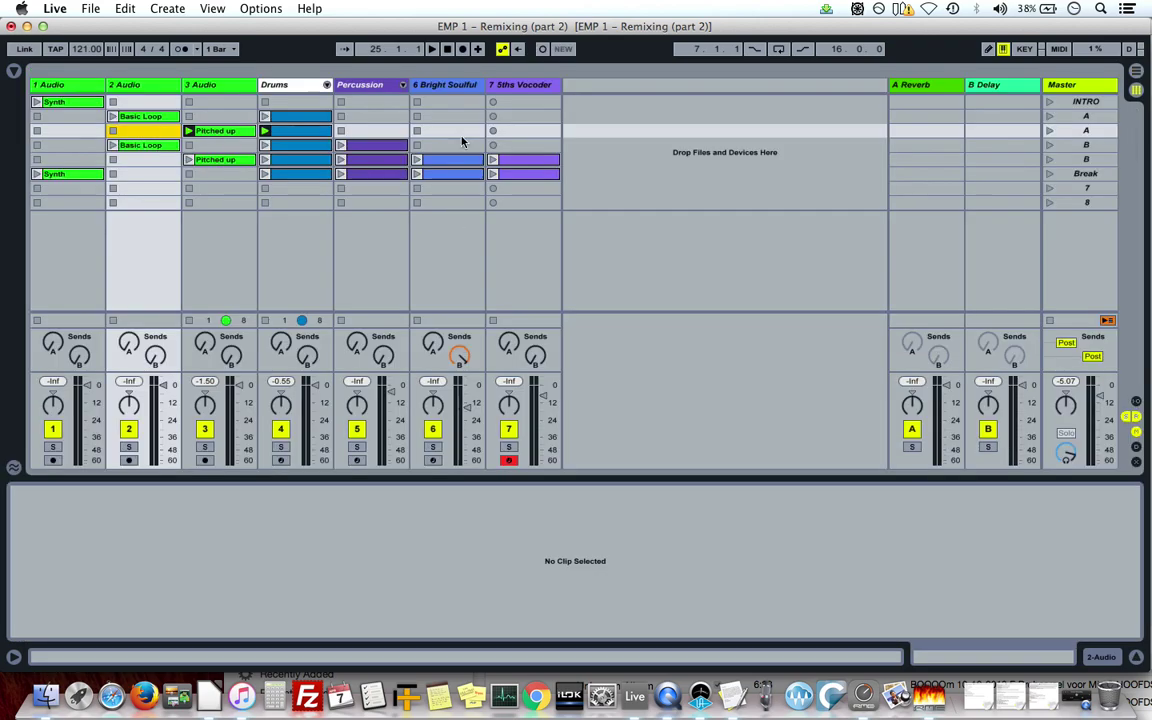
key("Tab")
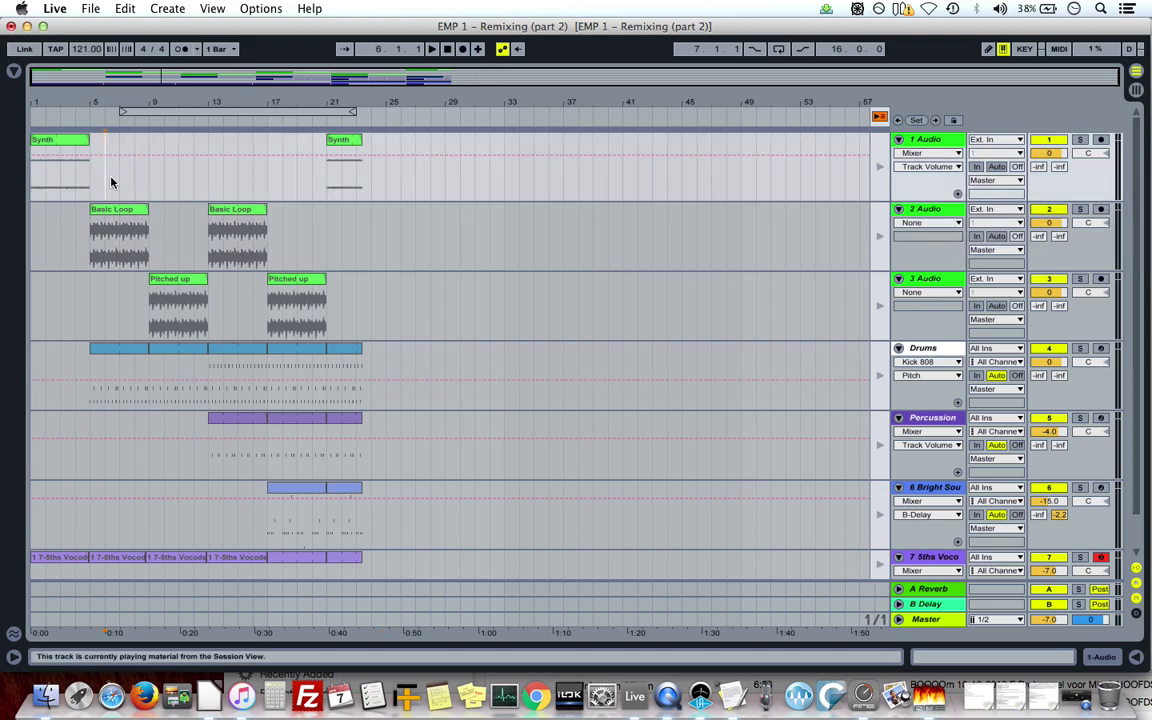
Play the arrangement from bar 6 and stop the running Drums and Pitched up clips in Session View.
left_click(99, 158)
left_click(433, 50)
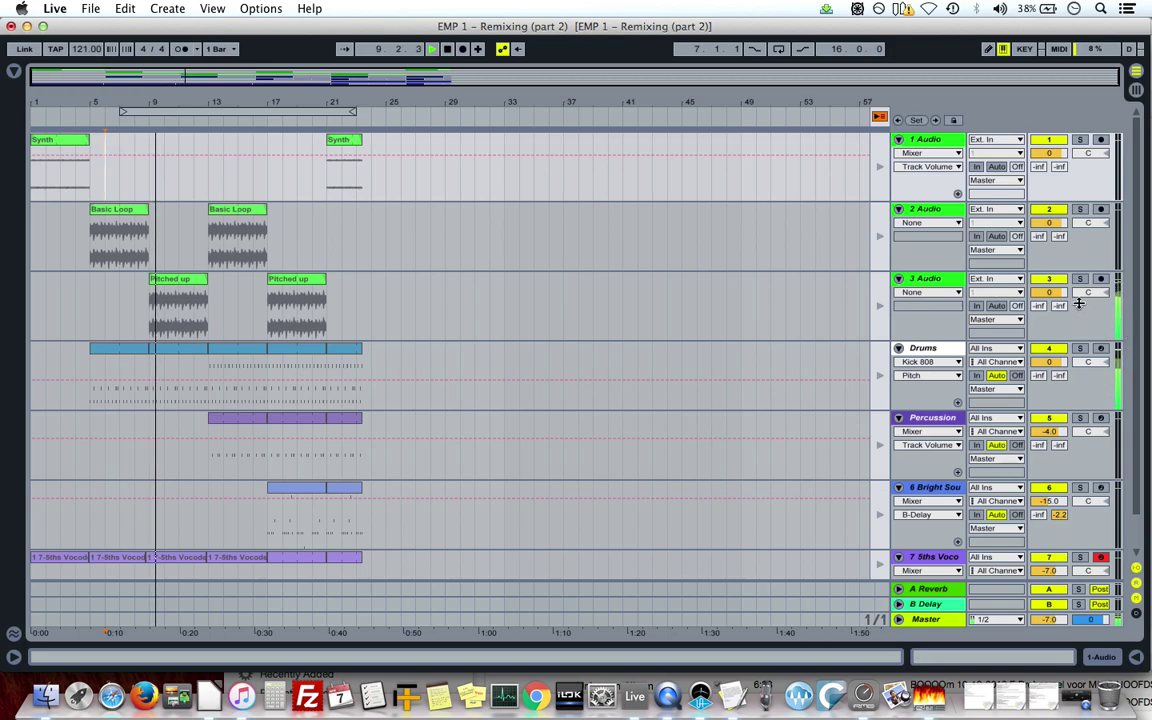
key("Tab")
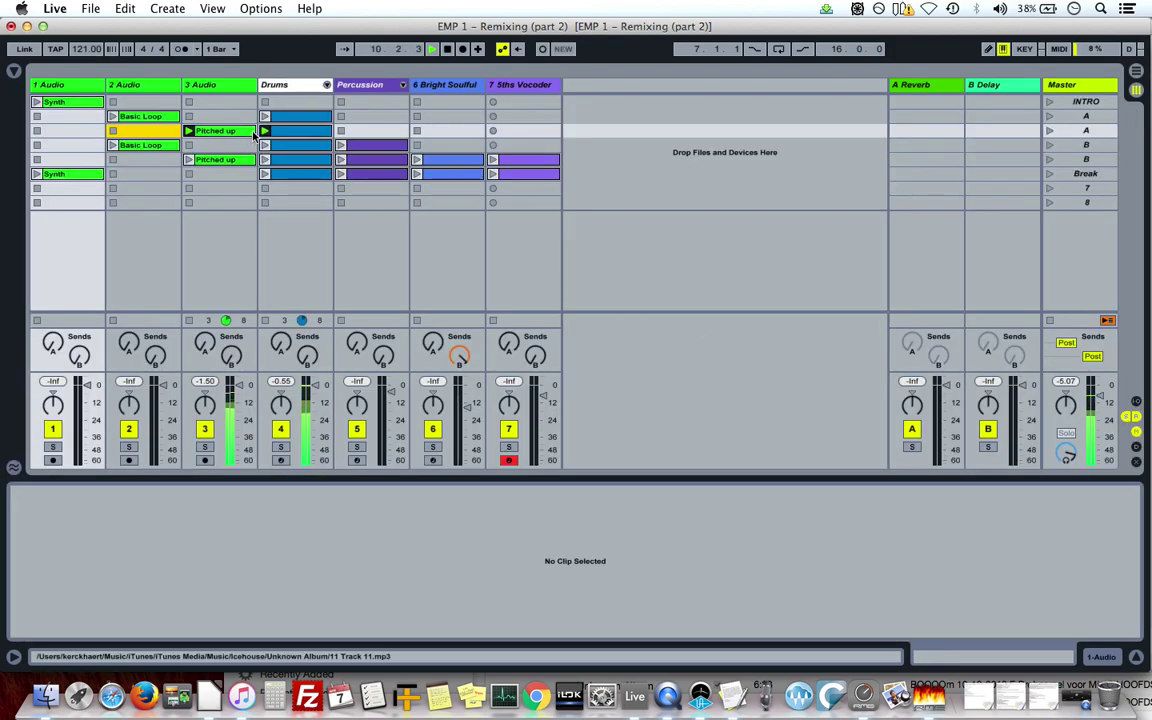
left_click(265, 188)
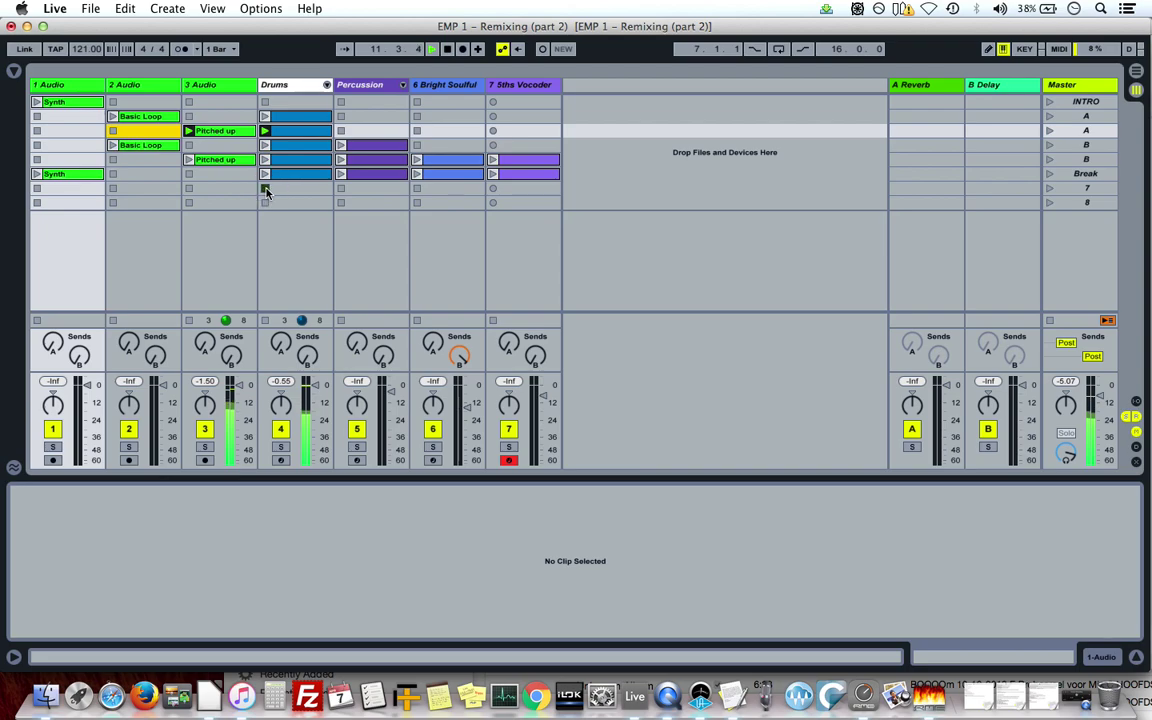
left_click(188, 188)
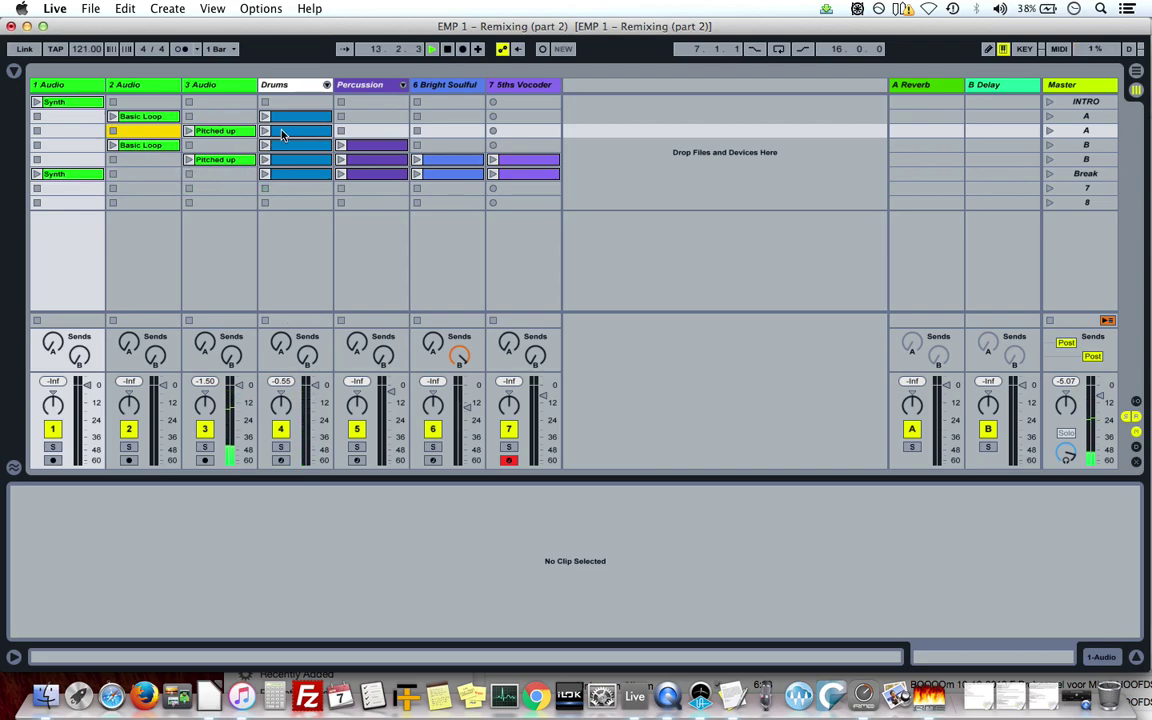
key("Tab")
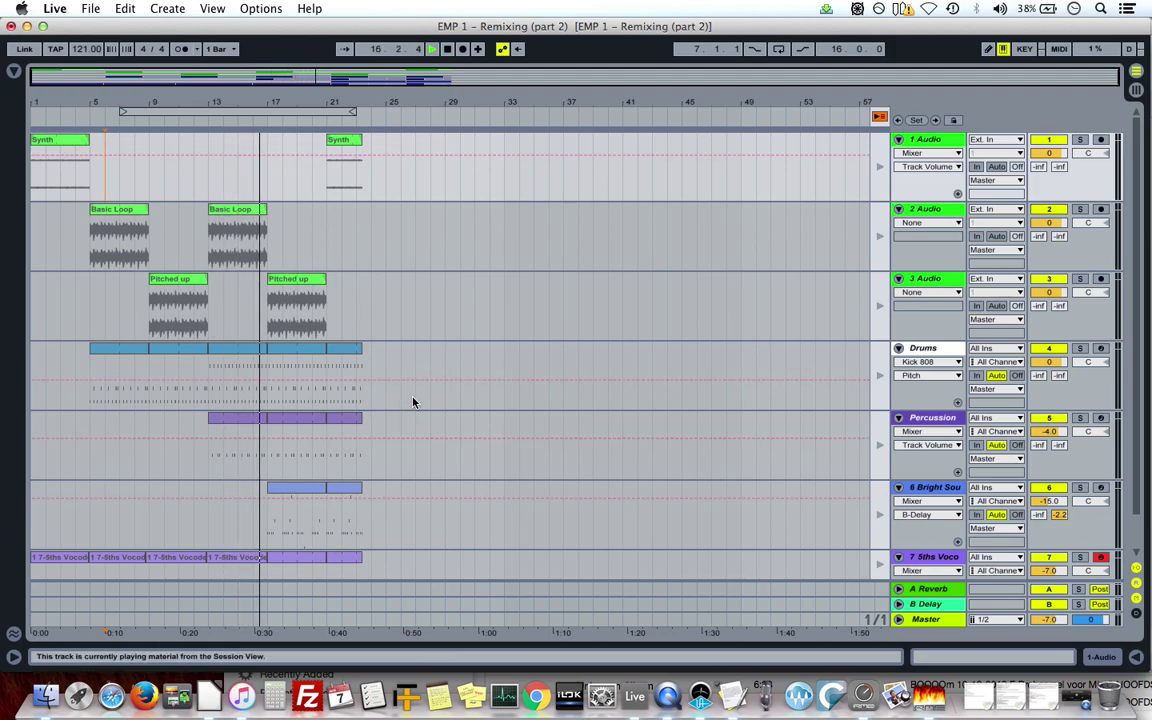
Switch all tracks from Session playback back to the recorded arrangement material.
key("Tab")
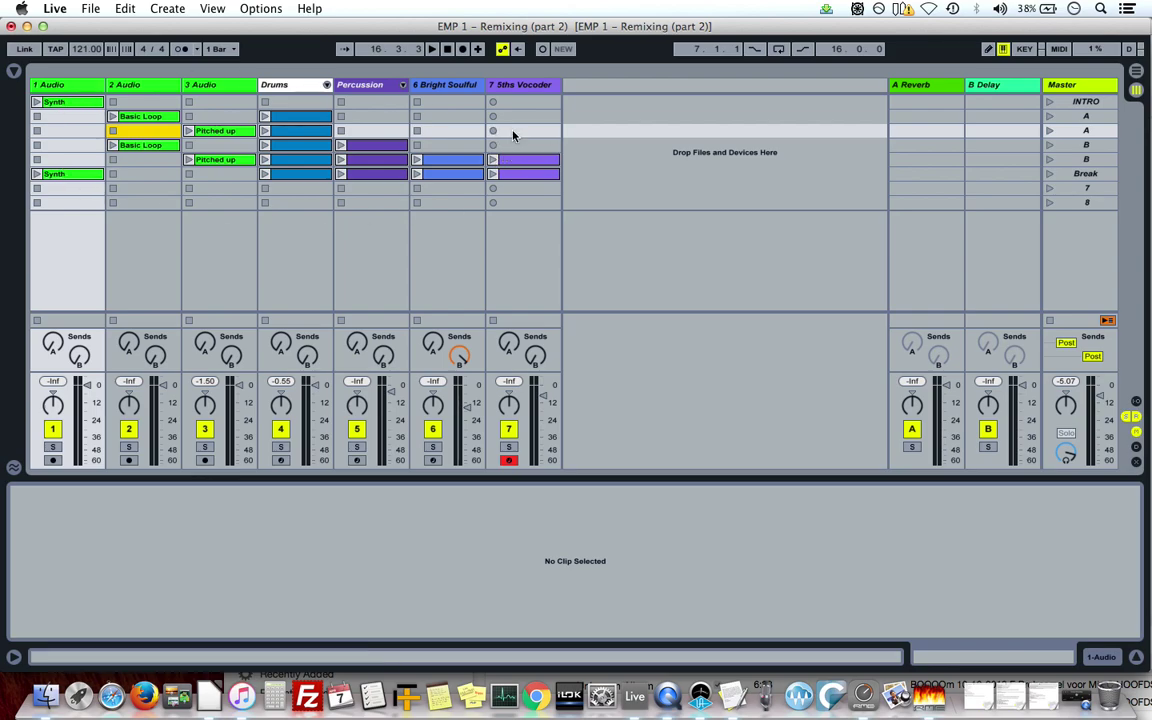
key("Tab")
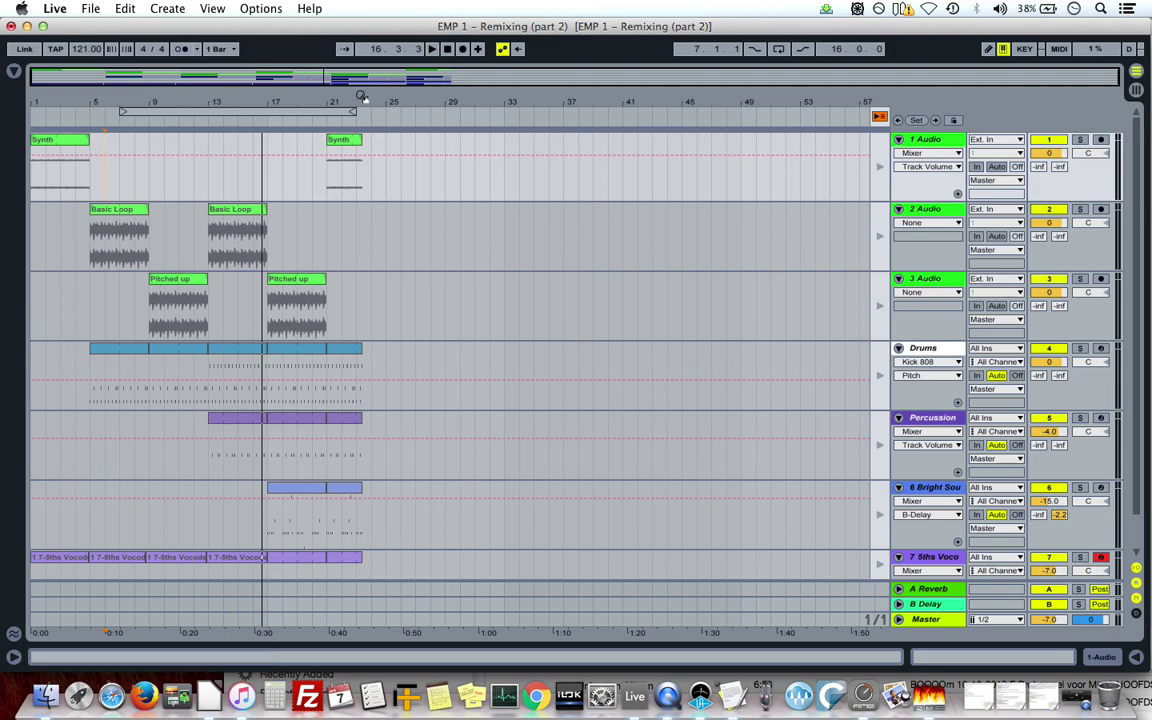
left_click(879, 119)
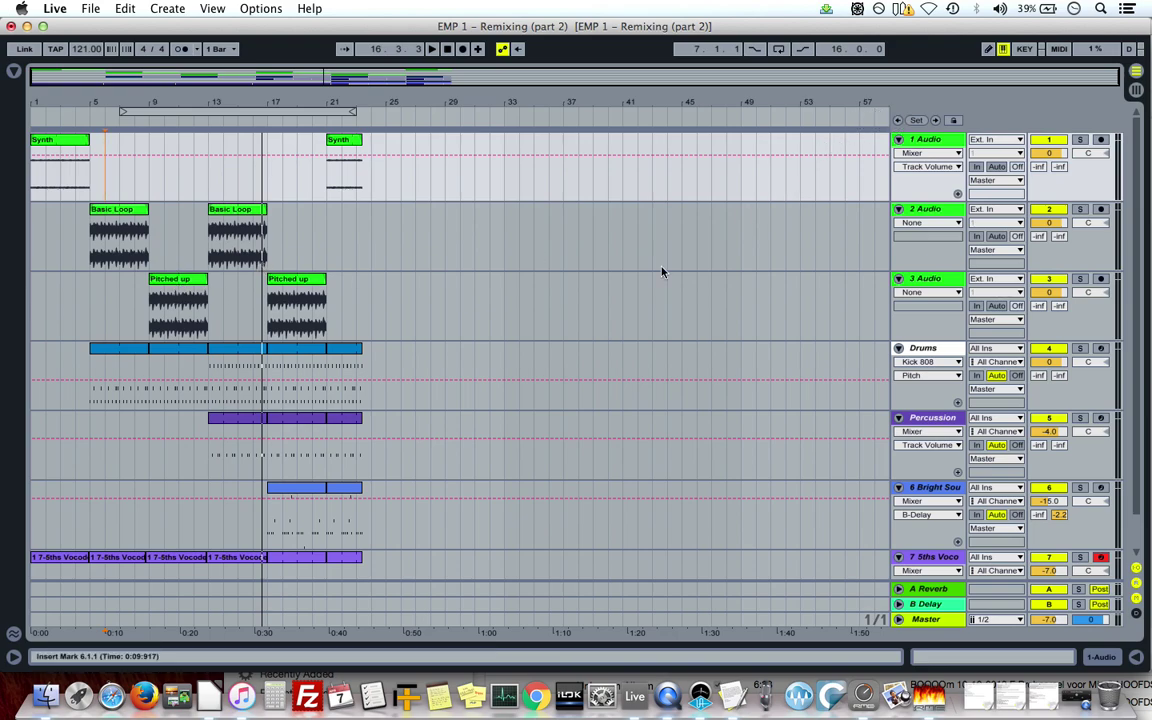
Play the arrangement from the start of the first Synth clip and follow the playback across all tracks.
left_click(66, 144)
key("space")
scroll(137, 350, "down", 2)
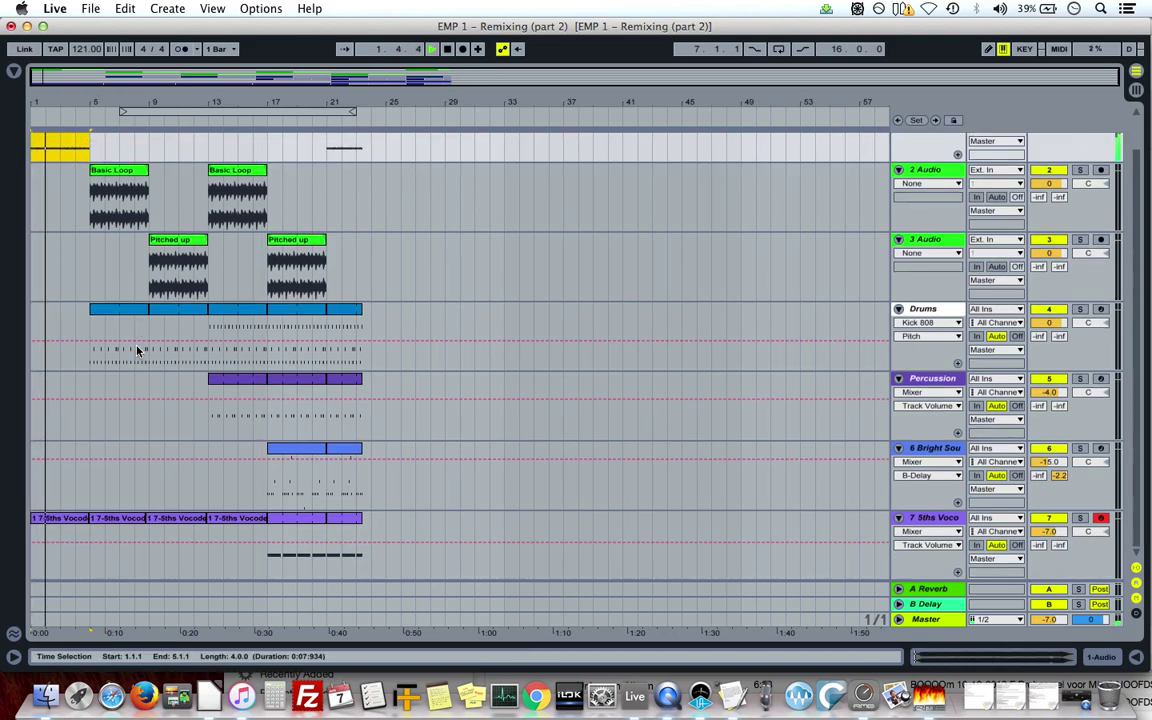
scroll(137, 350, "up", 1)
scroll(137, 350, "up", 1)
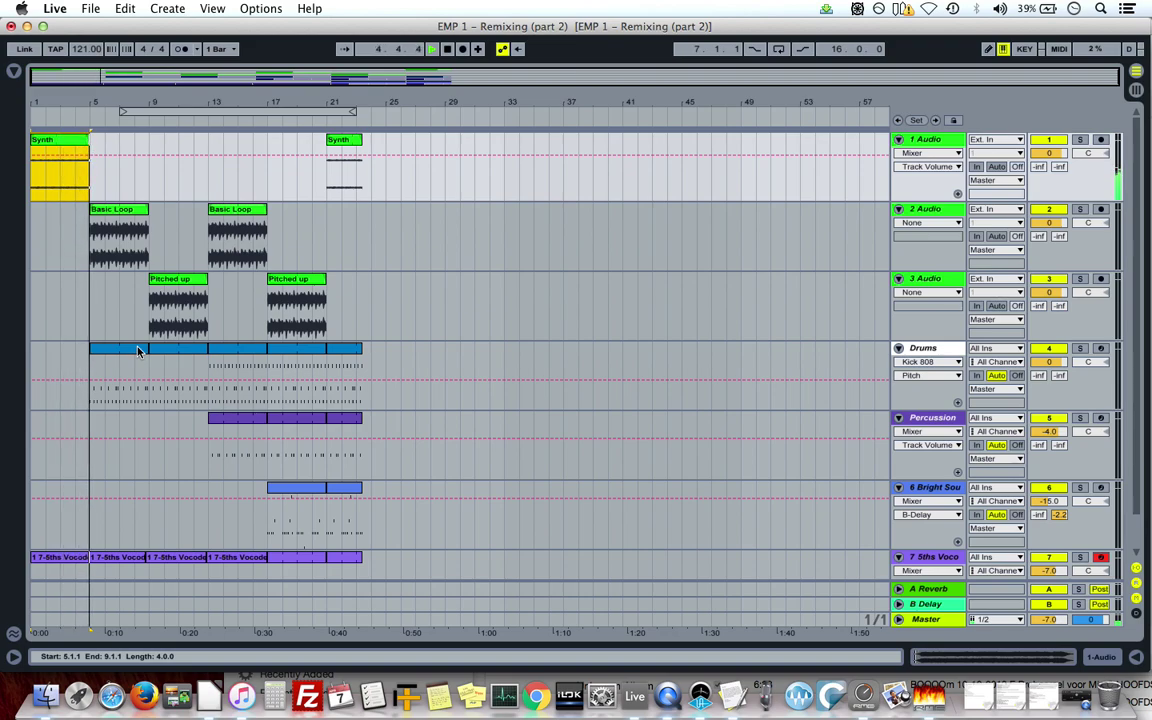
scroll(139, 352, "down", 3)
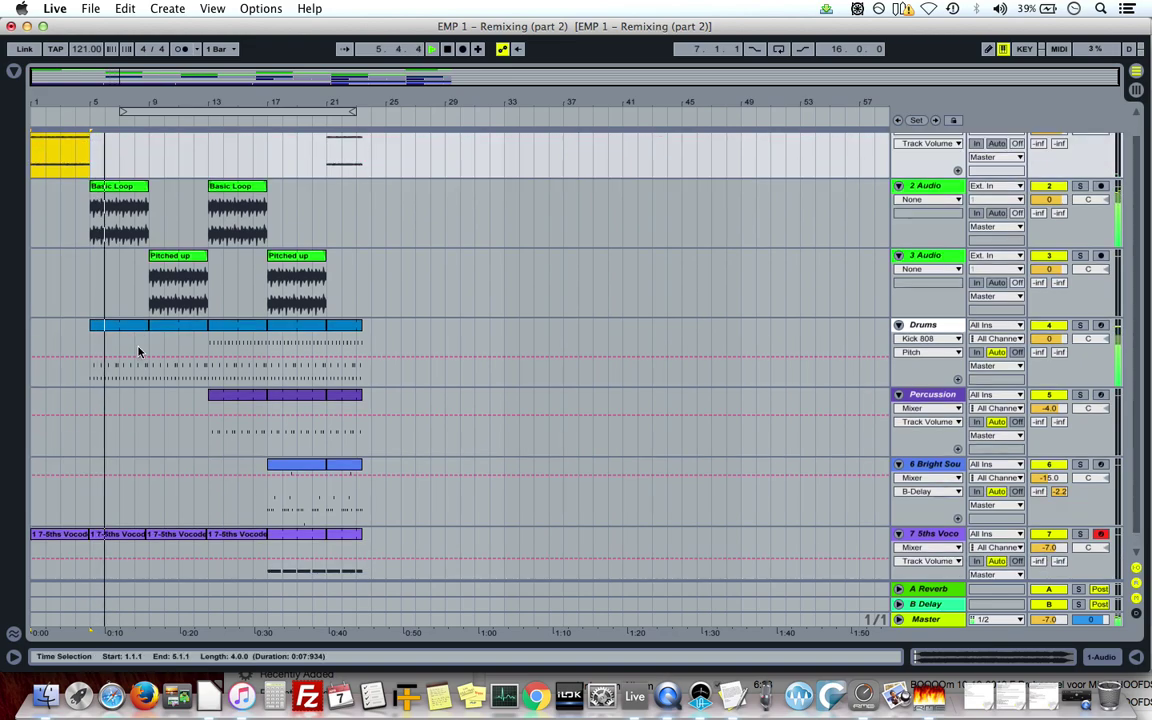
Delete the four named clips in bars 1 to 17 of the 5ths Vocoder track.
left_click(235, 535)
left_click(98, 530, "shift")
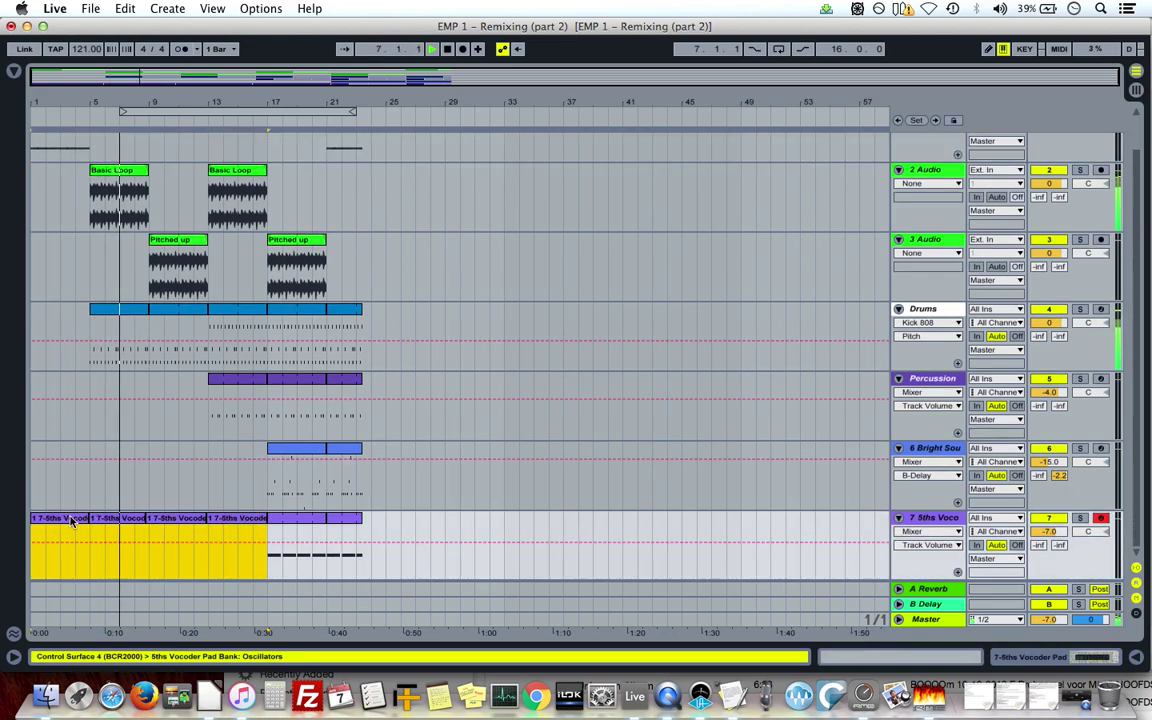
scroll(221, 458, "up", 3)
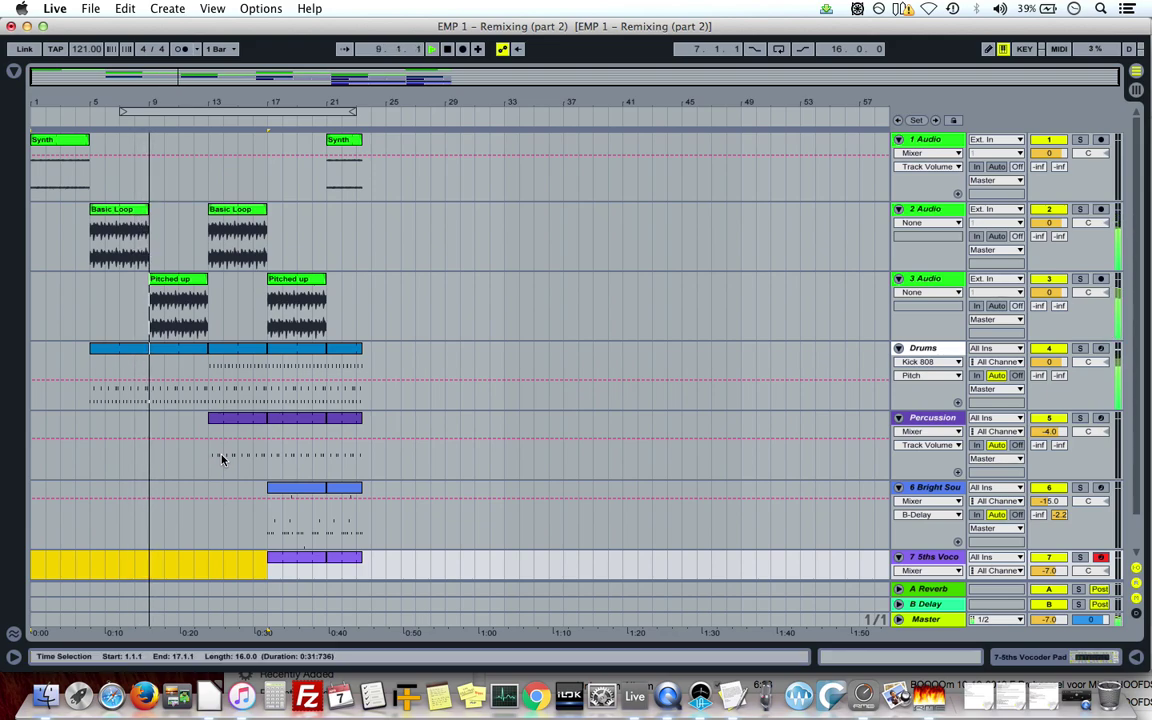
Compare the Session View scenes with the arrangement as it plays, and stop playback in the final section.
key("Tab")
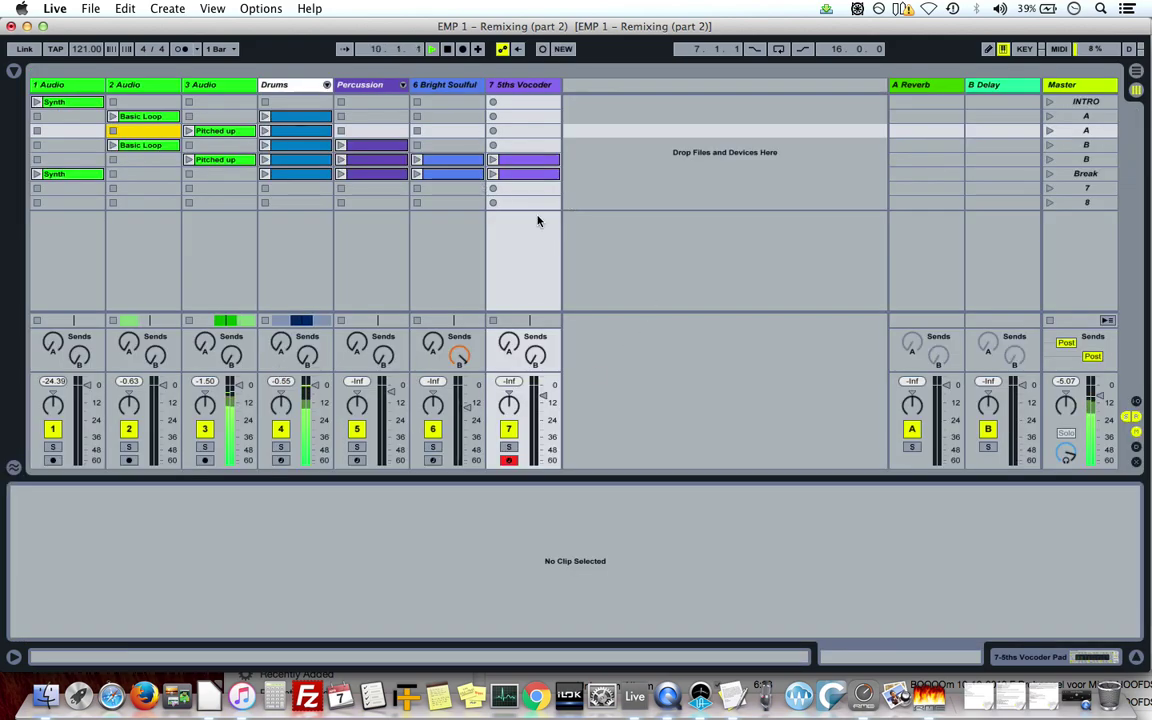
key("Tab")
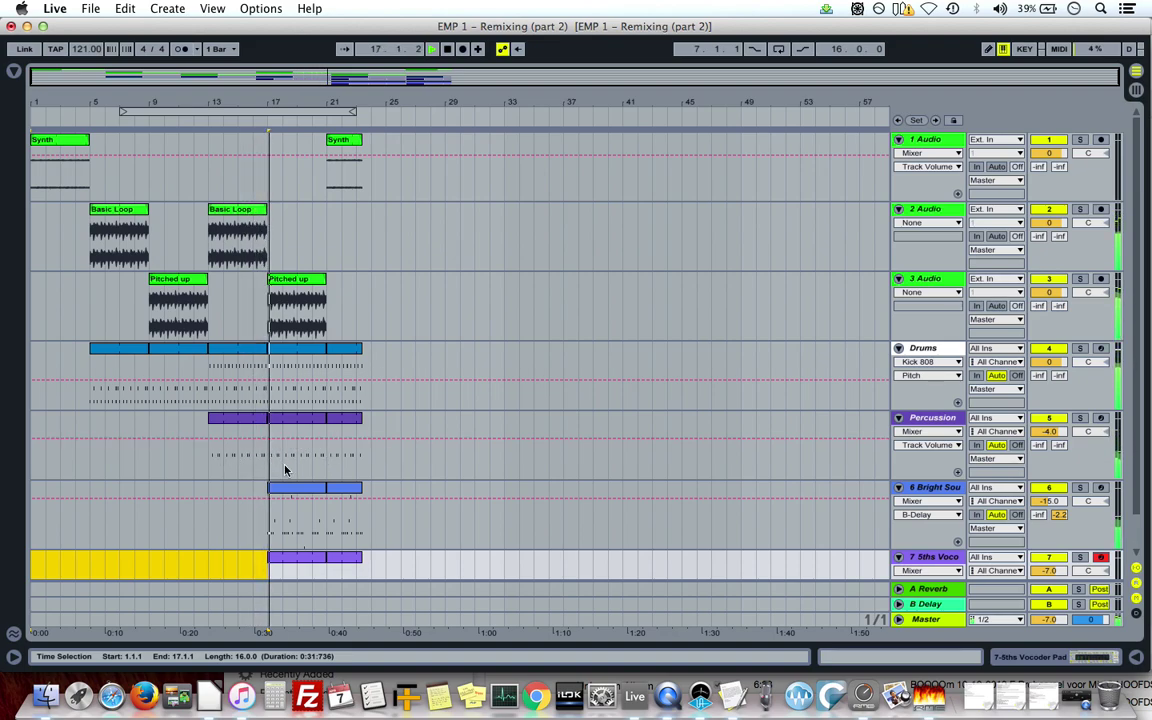
scroll(303, 540, "down", 2)
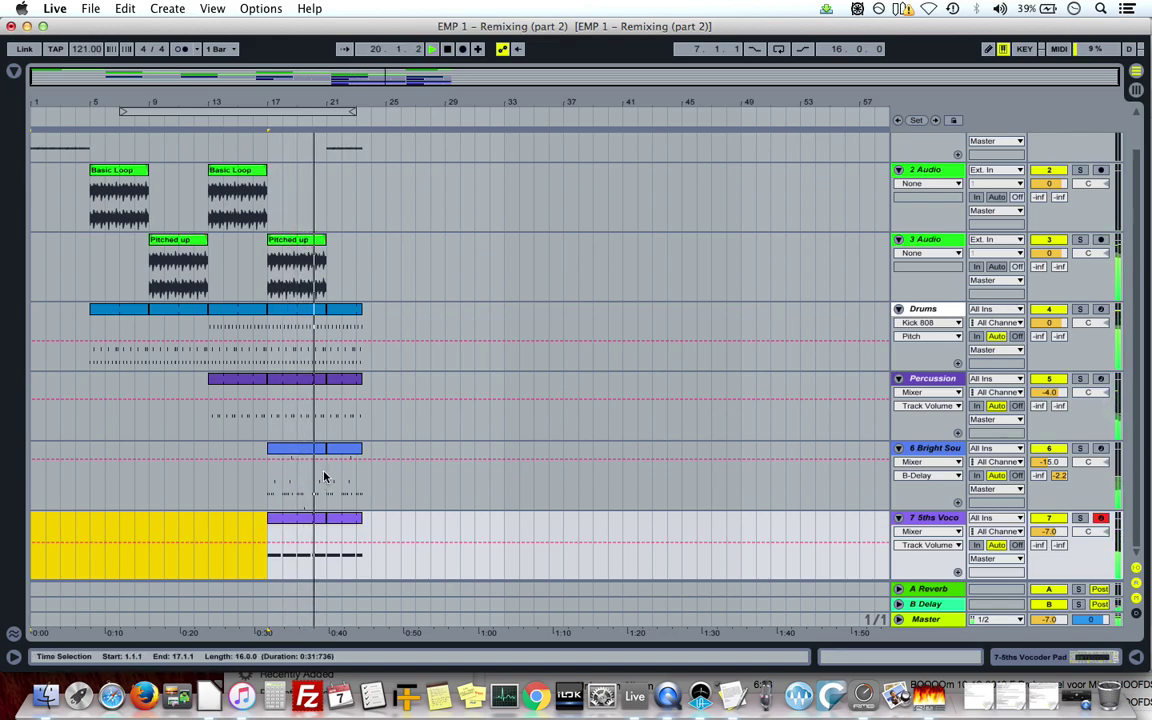
scroll(395, 314, "up", 2)
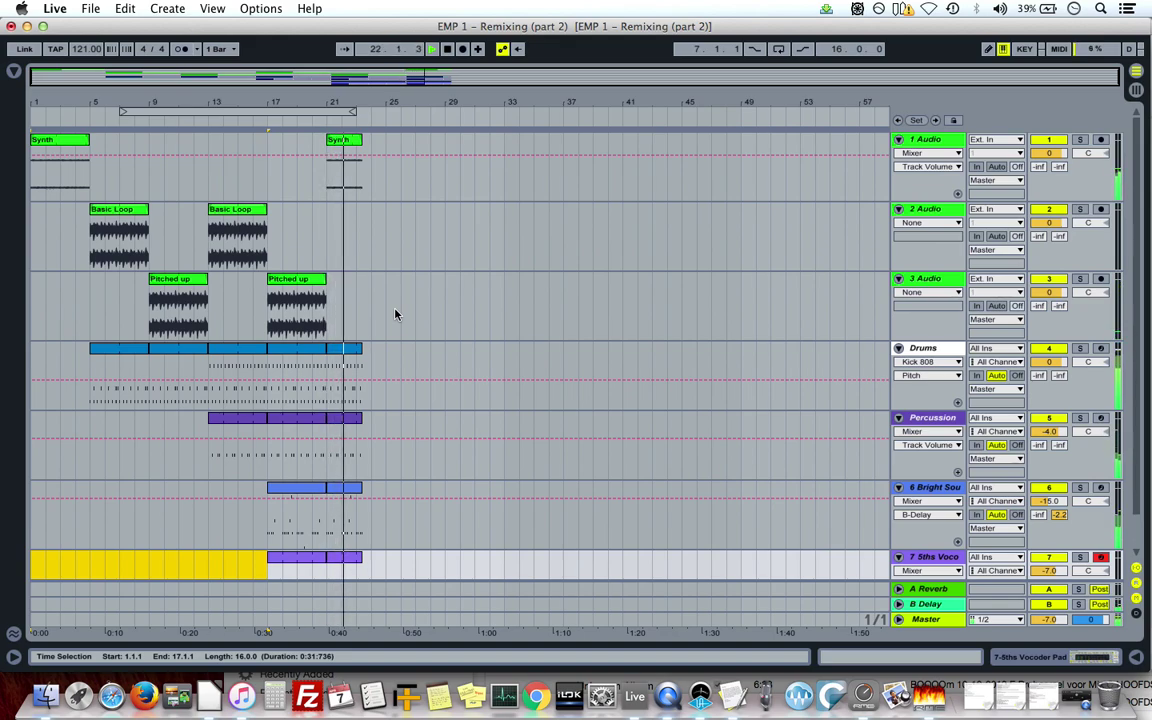
key("space")
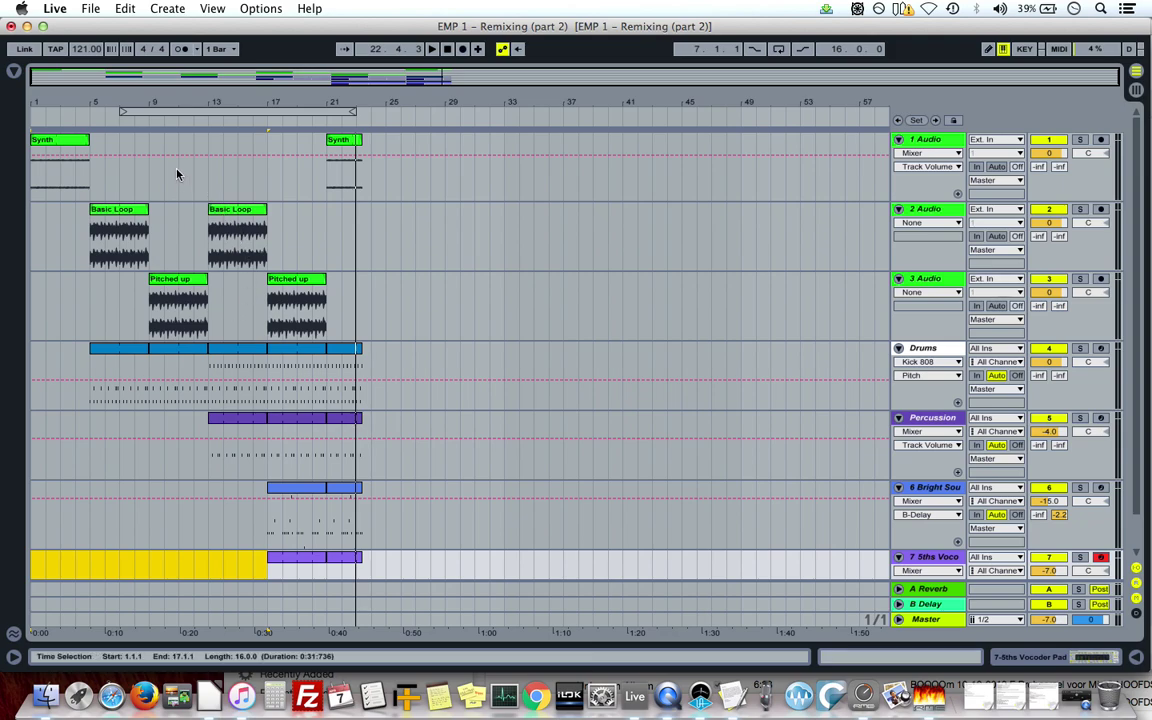
Delete the half bar of time from 4.3.1 to 5.1.1 across the whole arrangement.
left_click_drag(100, 102, 112, 205)
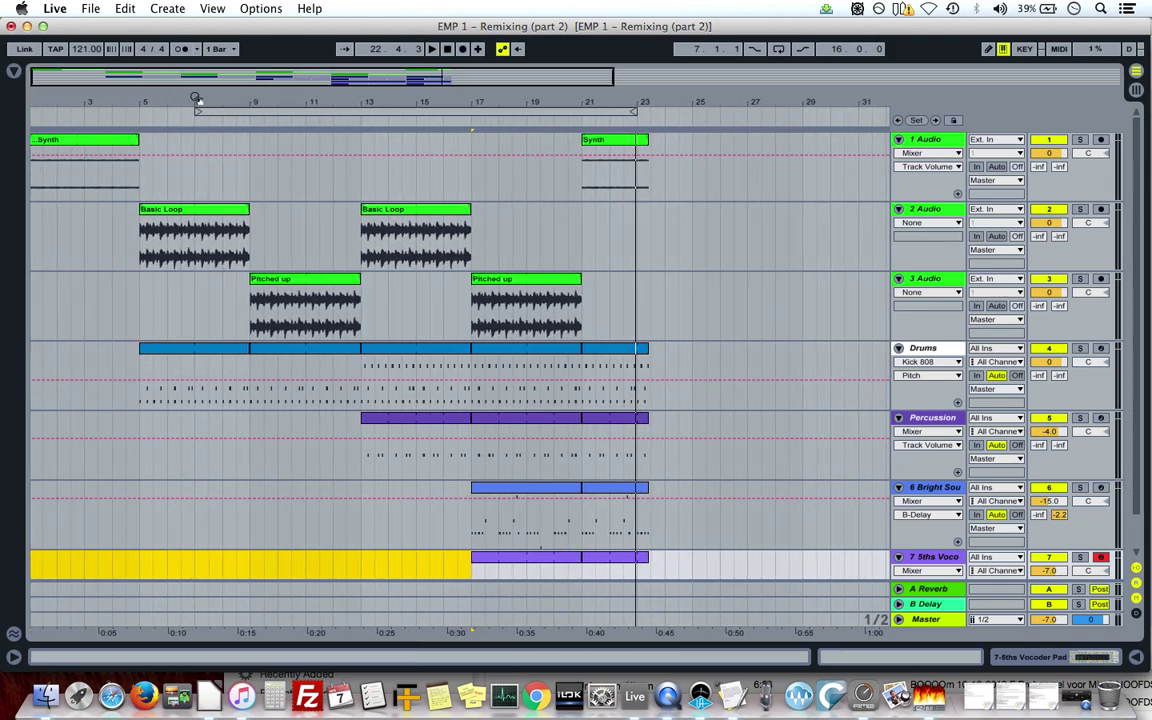
left_click_drag(196, 97, 156, 137)
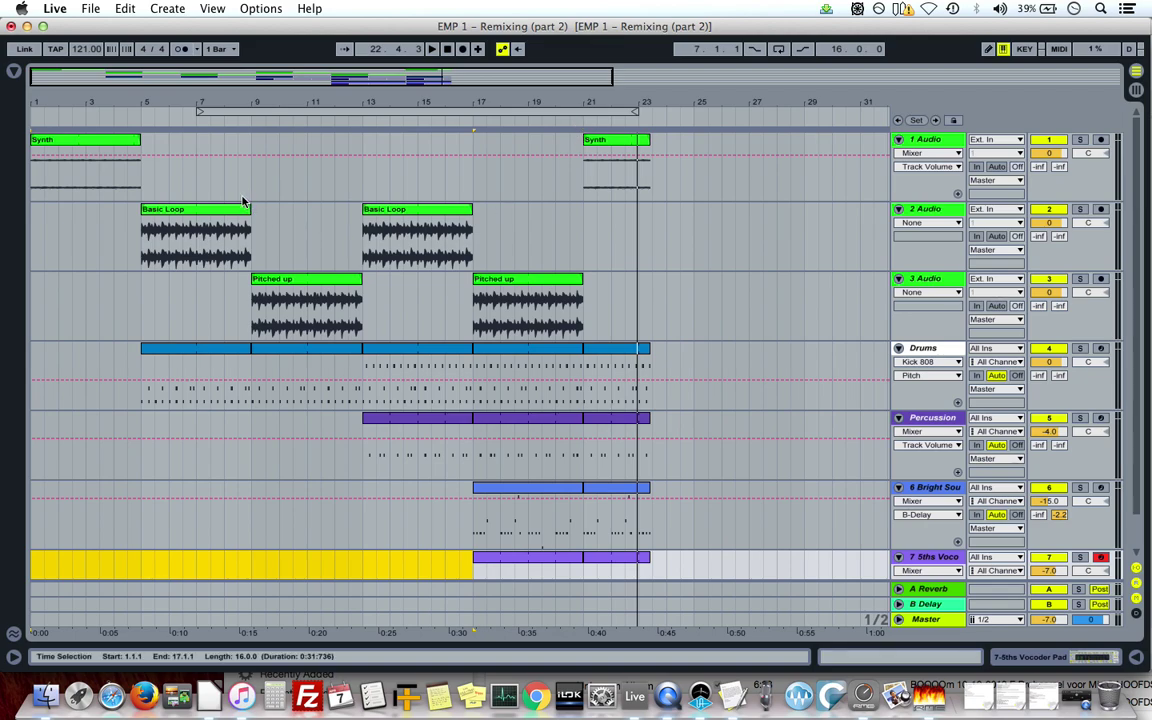
left_click(129, 182)
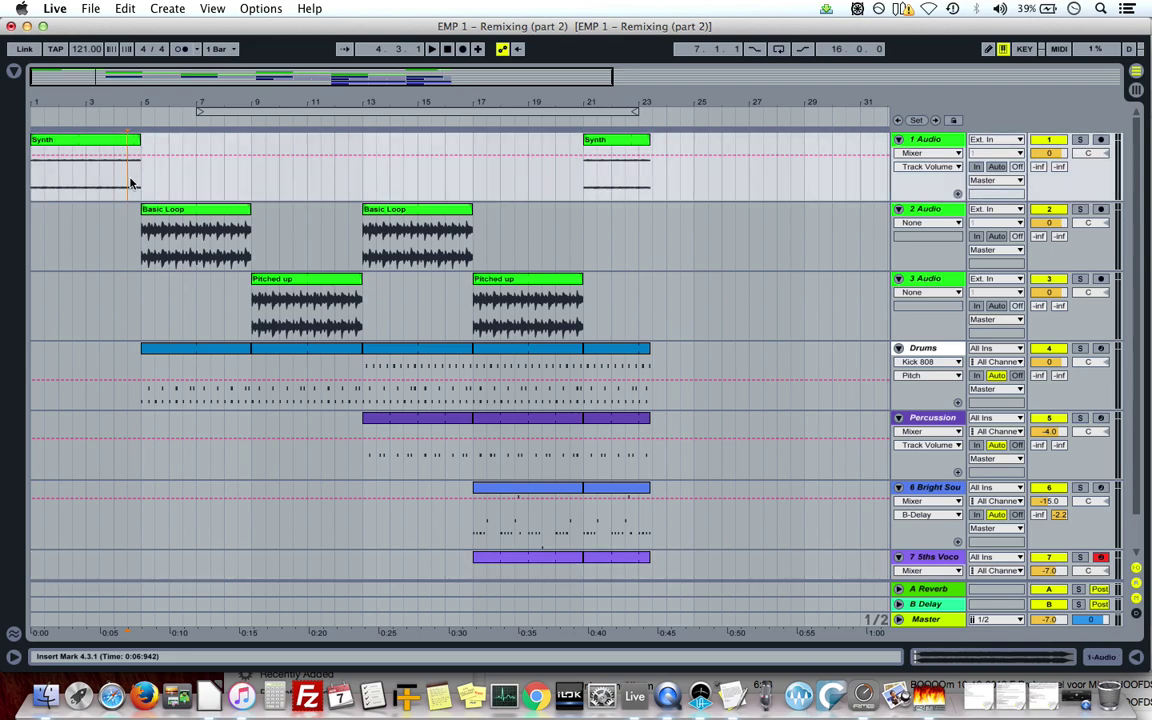
left_click(142, 260, "shift")
key("super+shift+BackSpace")
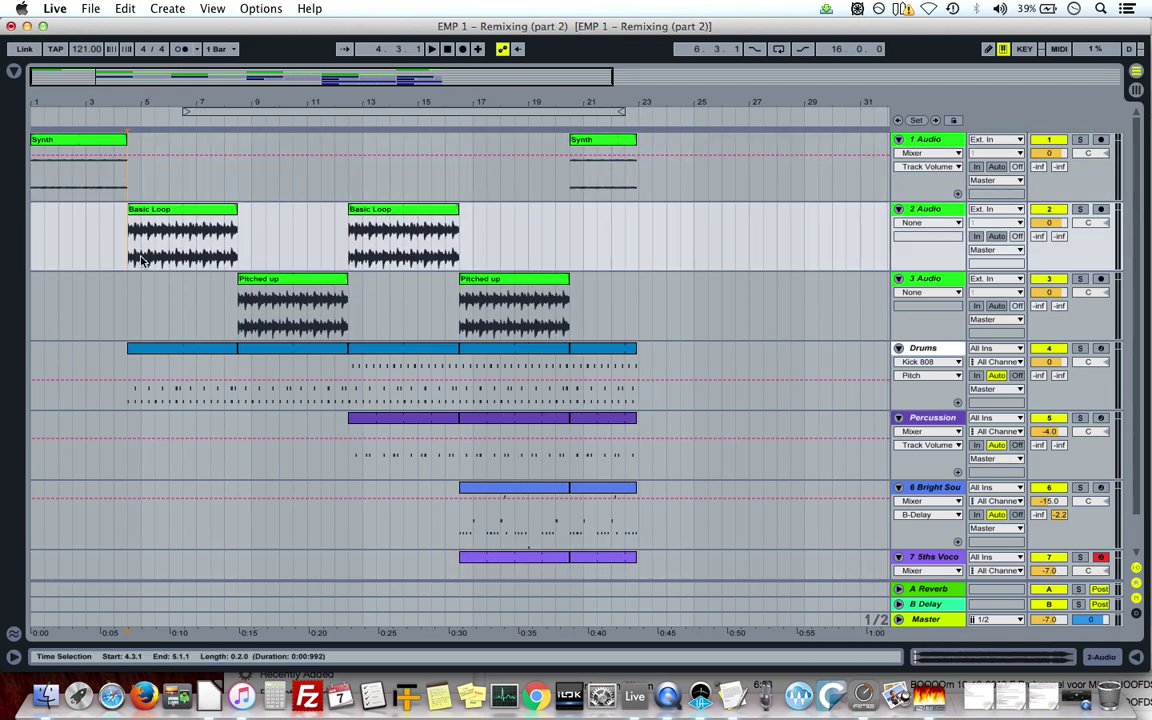
Delete one bar of time at 7.3.1, at the end of the first Basic Loop, and the half bar from 11.1.1 to 11.3.1.
left_click_drag(215, 249, 240, 366)
key("super+shift+BackSpace")
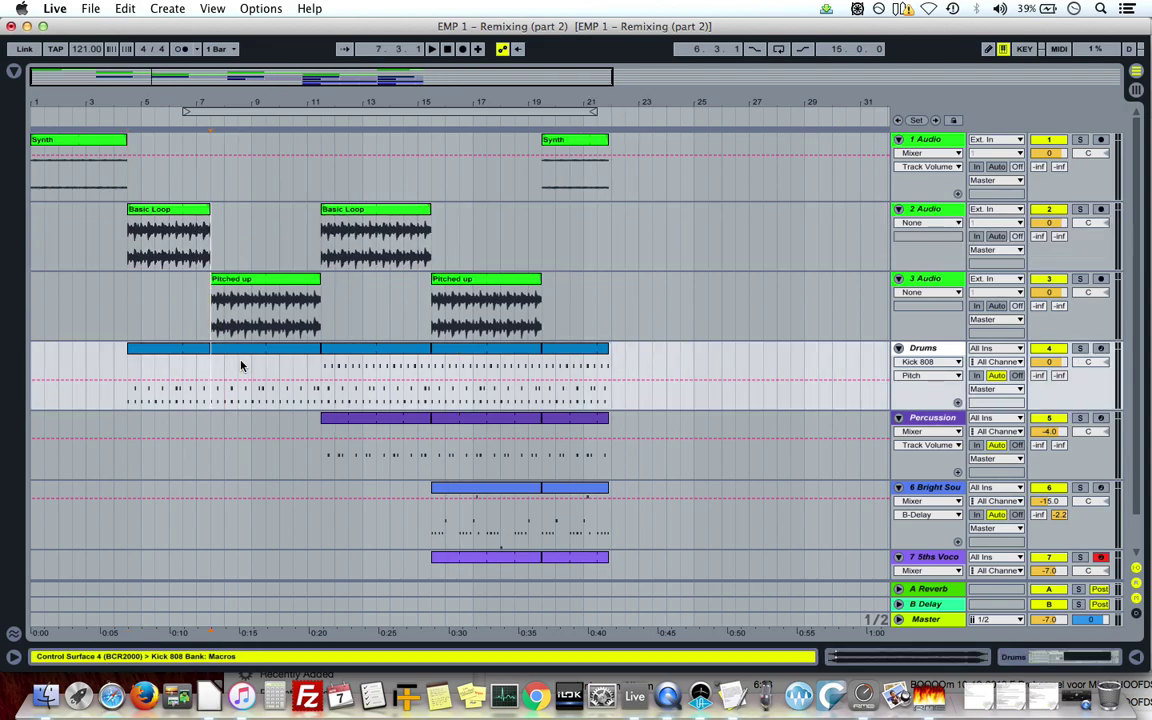
left_click_drag(303, 235, 322, 357)
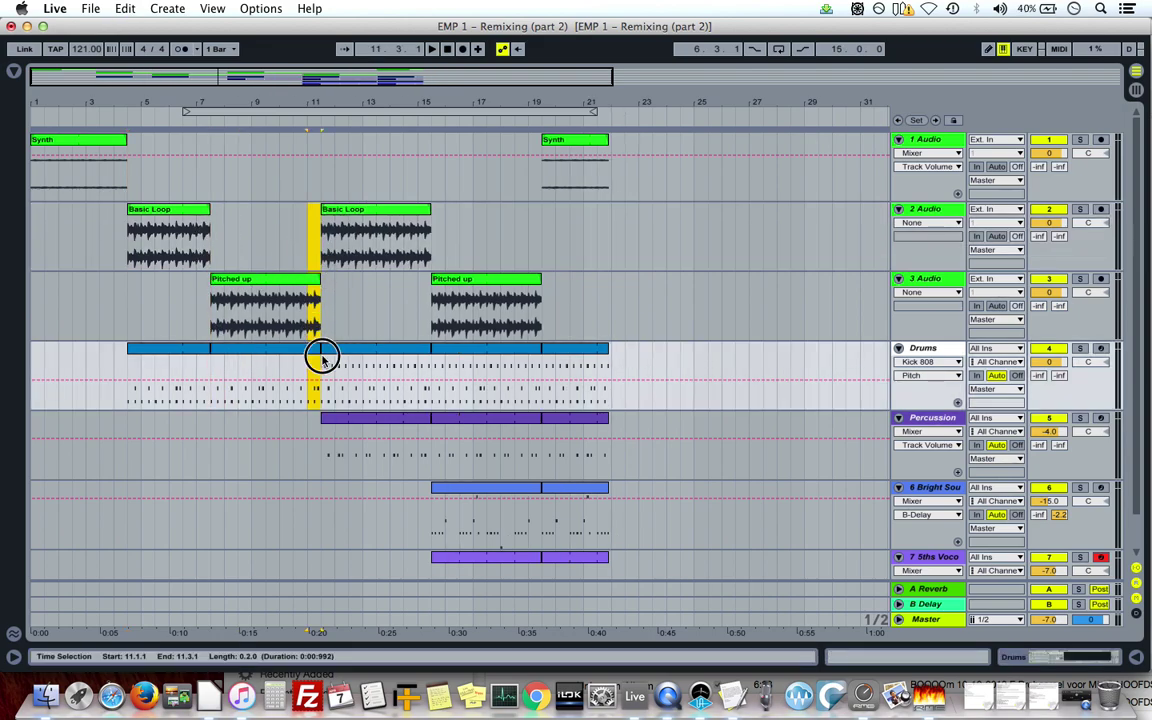
key("super+shift+BackSpace")
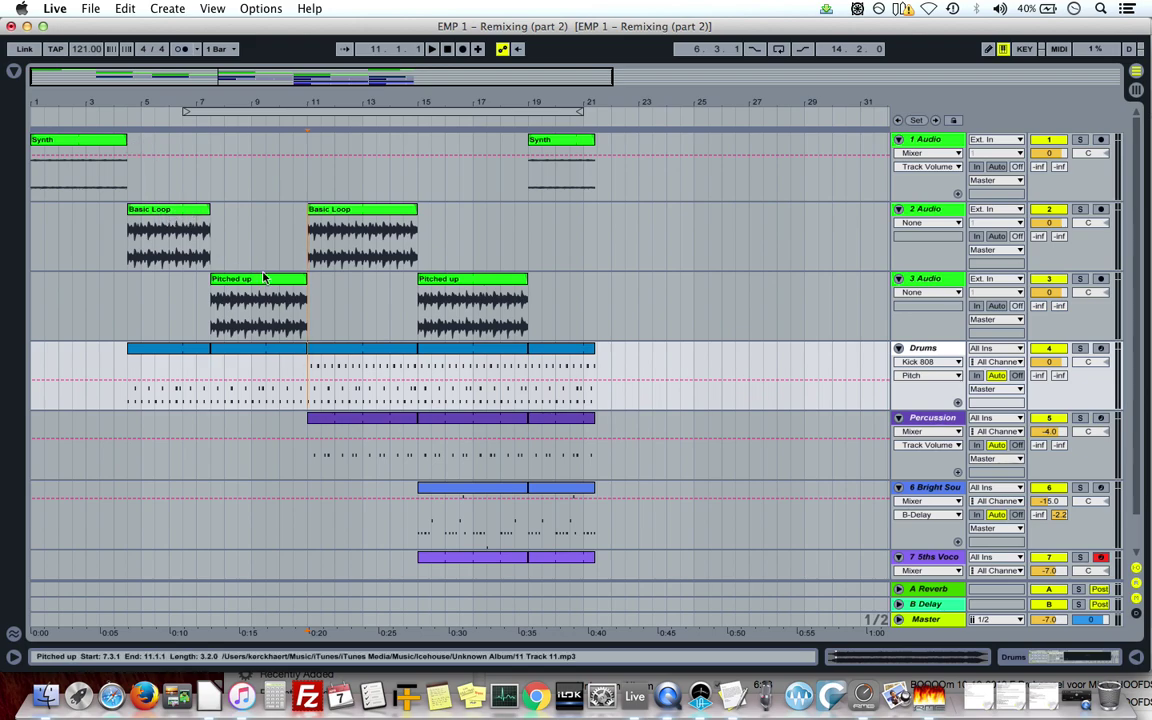
Play from the first Synth clip and delete the time from 10.1.1 to 11.1.1 during playback.
left_click(82, 142)
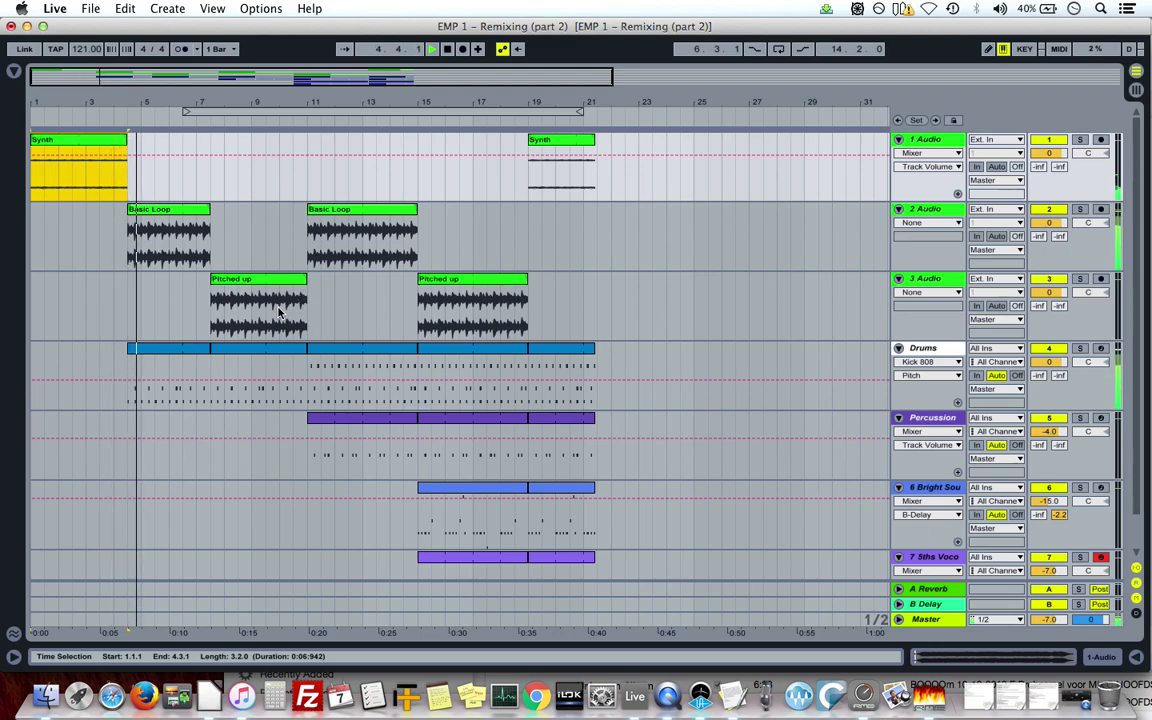
left_click_drag(280, 313, 303, 310)
key("super+shift+Delete")
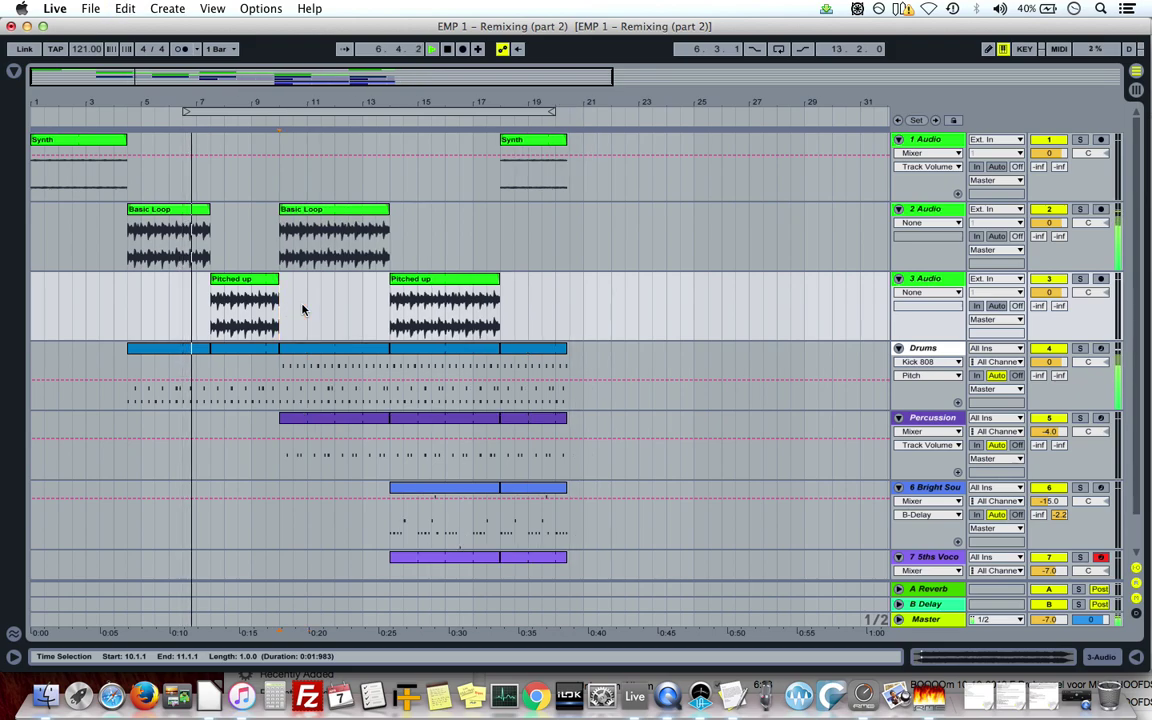
Shorten the second Basic Loop section by deleting the time from 12.3.1 to 14.1.1 and from 12.1.1 to 12.3.1.
left_click_drag(347, 252, 385, 254)
key("super+shift+Delete")
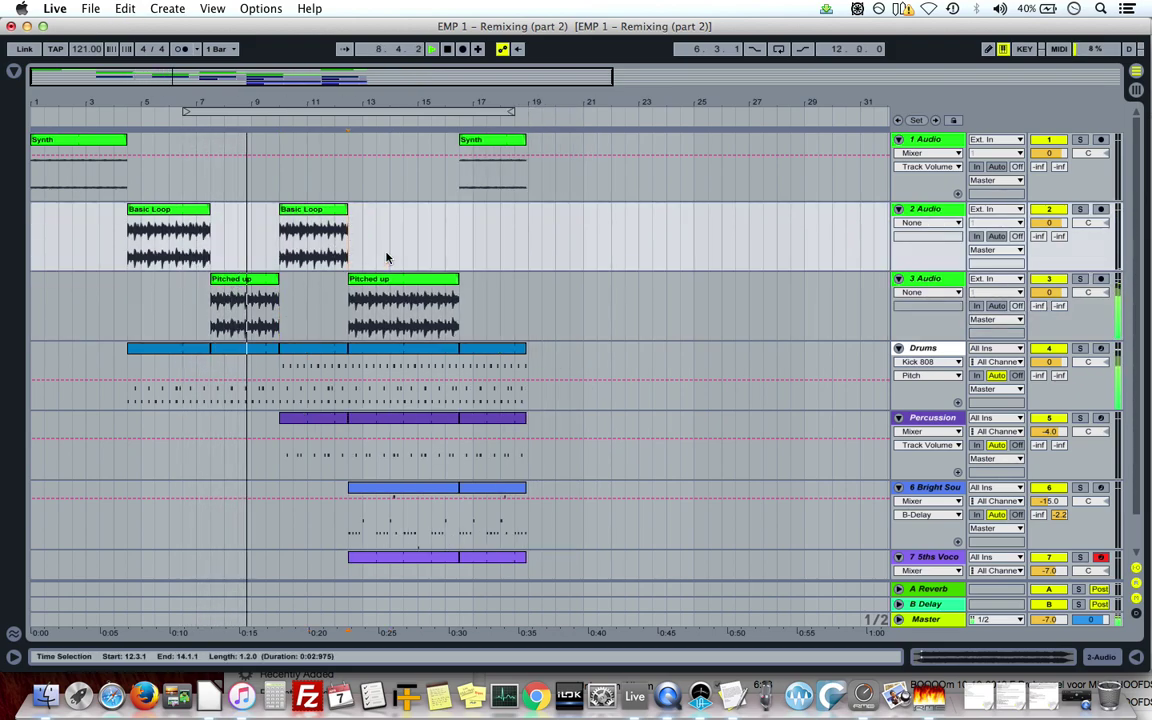
key("shift+Left")
key("super+shift+Delete")
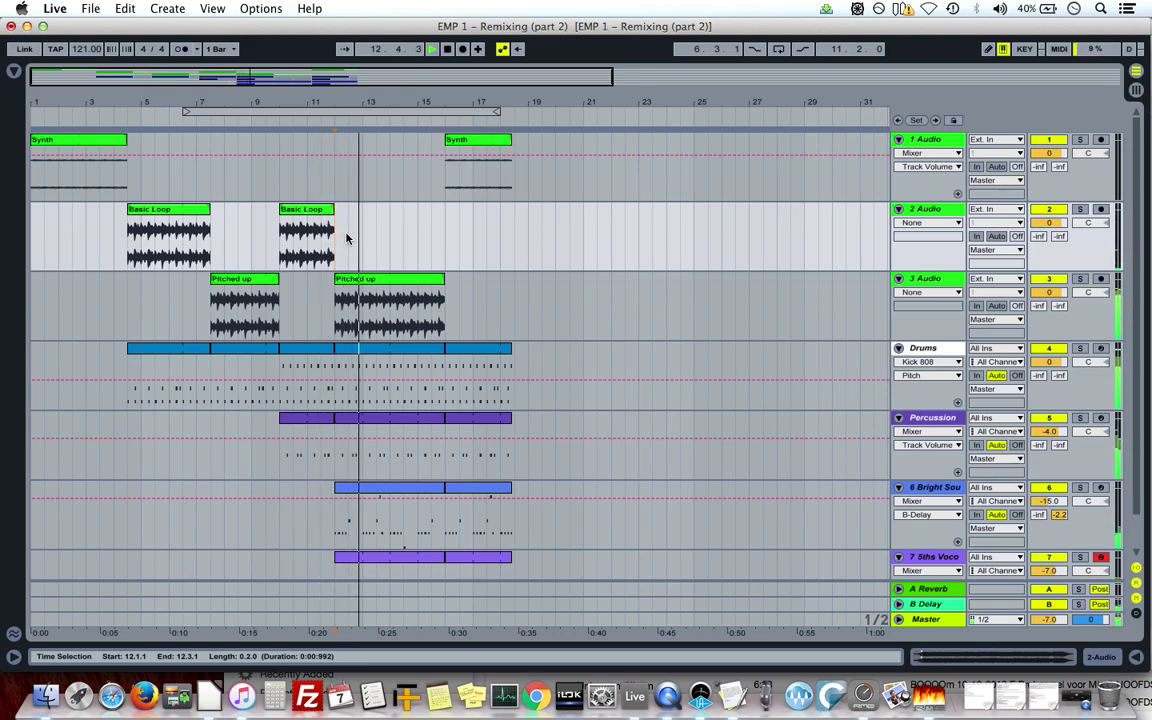
Stop playback and undo all the time deletions in the arrangement.
key("space")
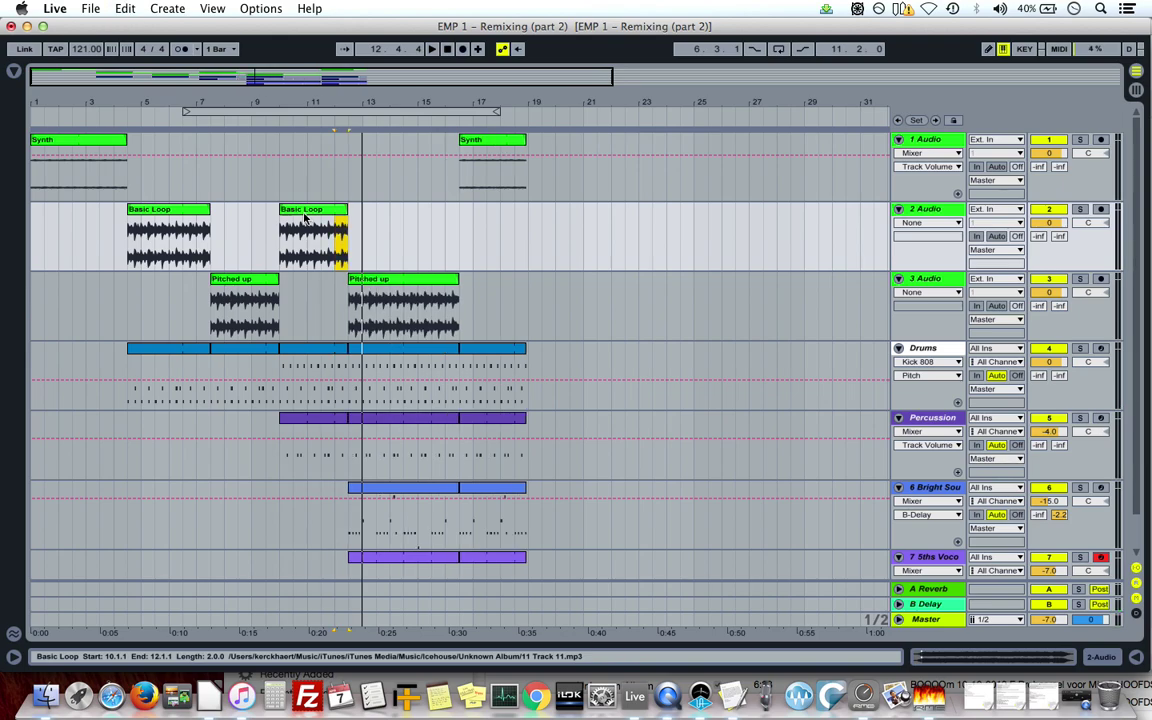
key("super+shift+d")
key("super+shift+d")
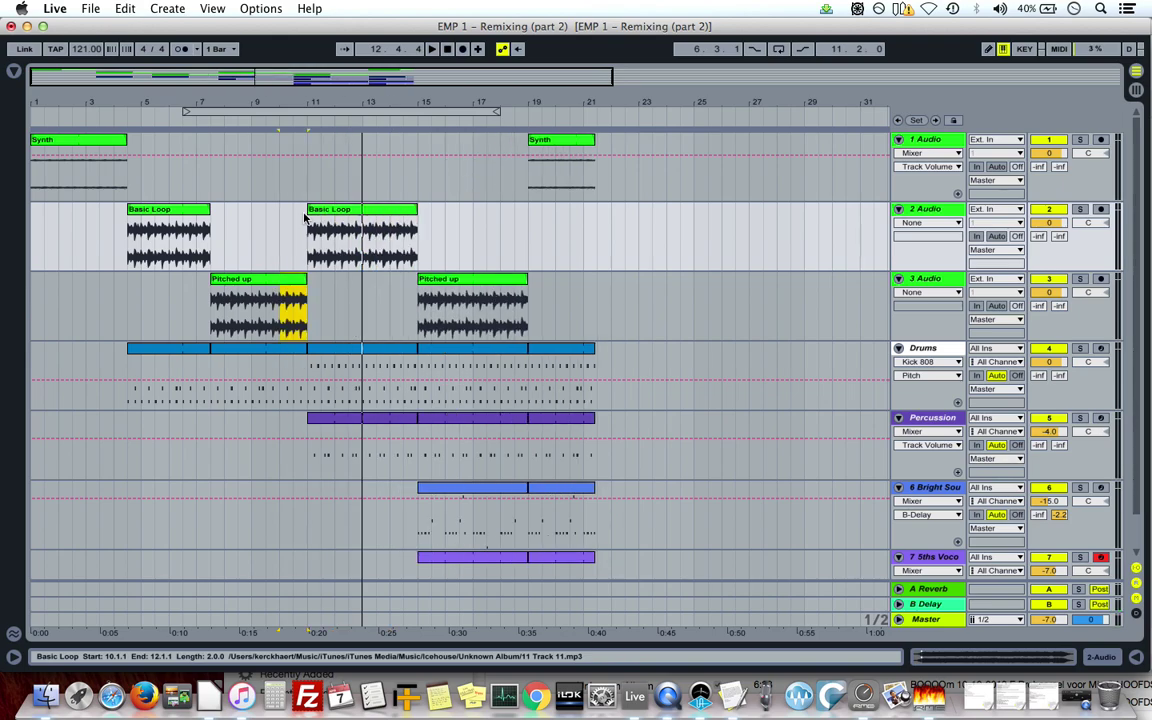
key("super+shift+d")
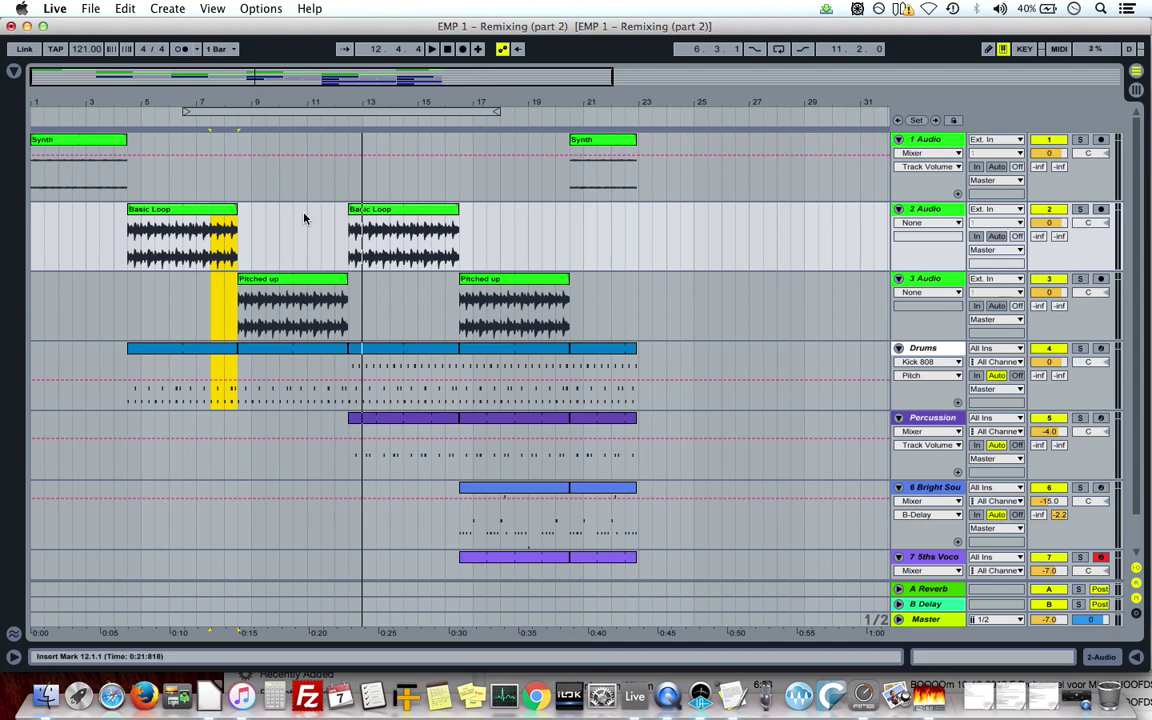
key("super+shift+d")
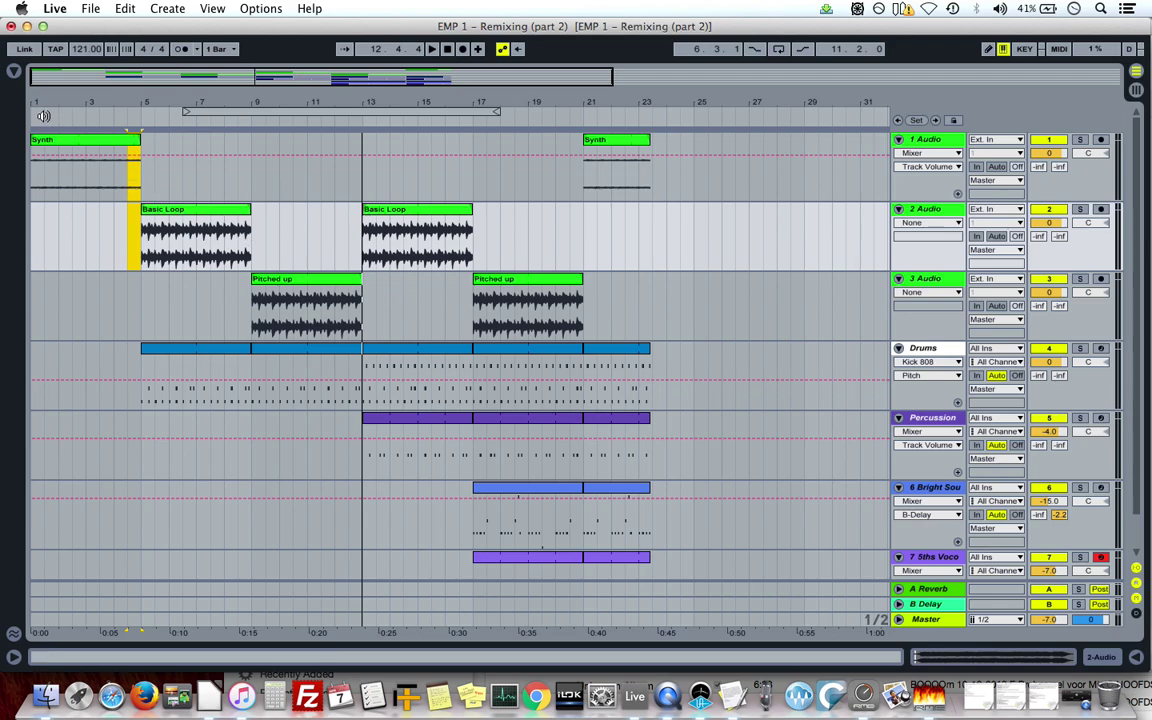
Move the arrangement loop to start at bar 1 and set its length to eight bars.
left_click(75, 140)
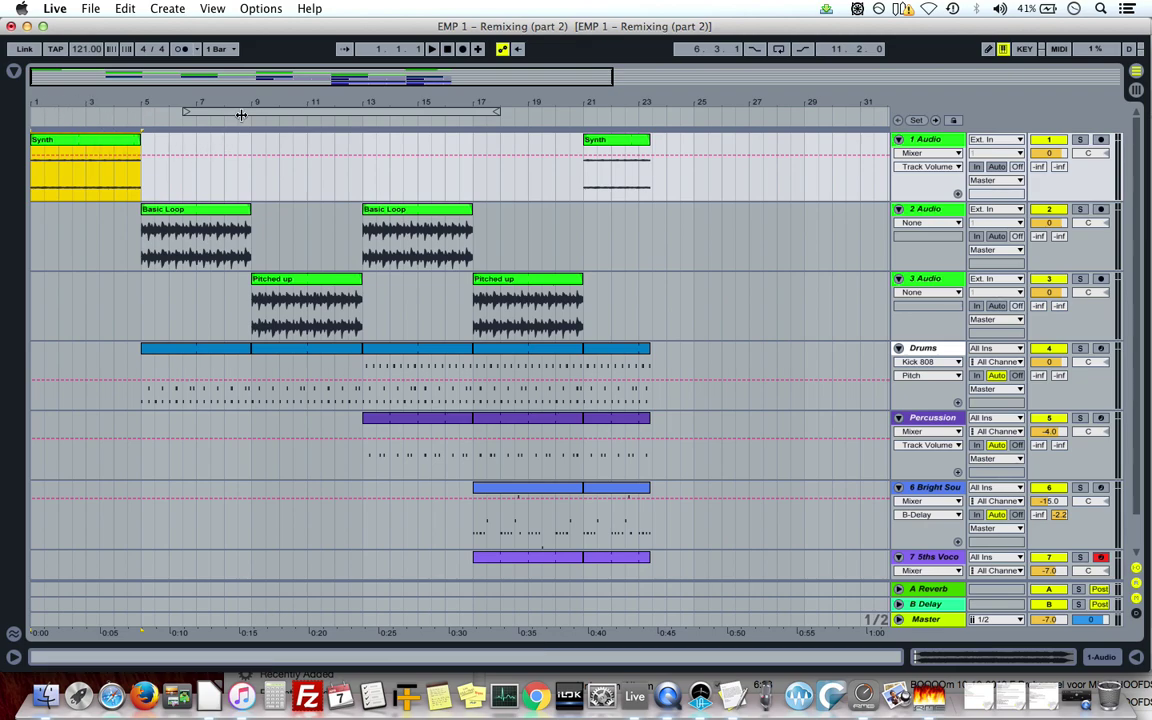
left_click_drag(261, 117, 83, 118)
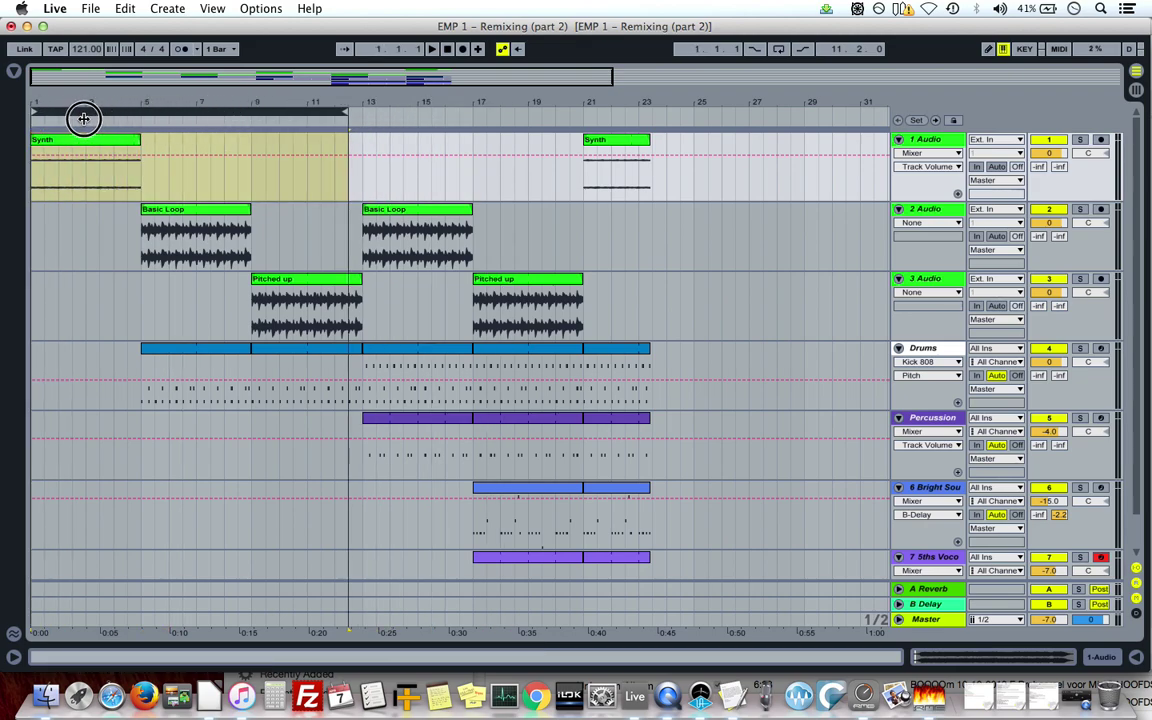
left_click_drag(338, 113, 252, 116)
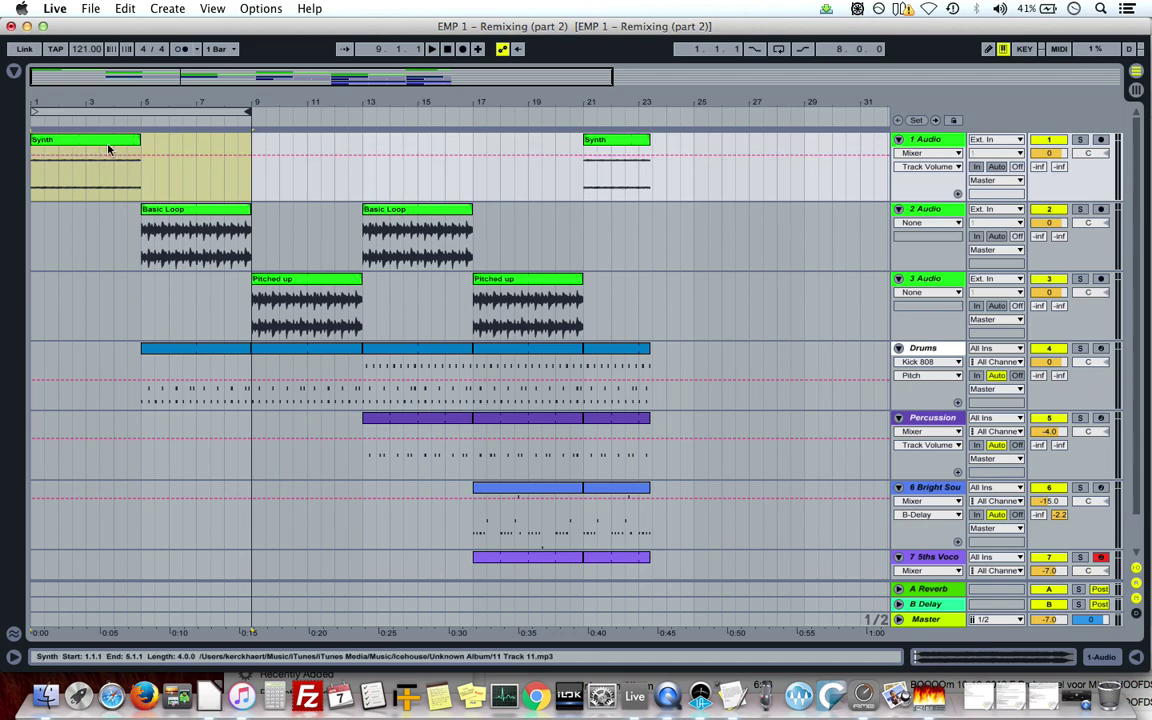
Duplicate the four bars of time of the first Synth, first Basic Loop and first Pitched up clips across all tracks.
left_click(185, 208)
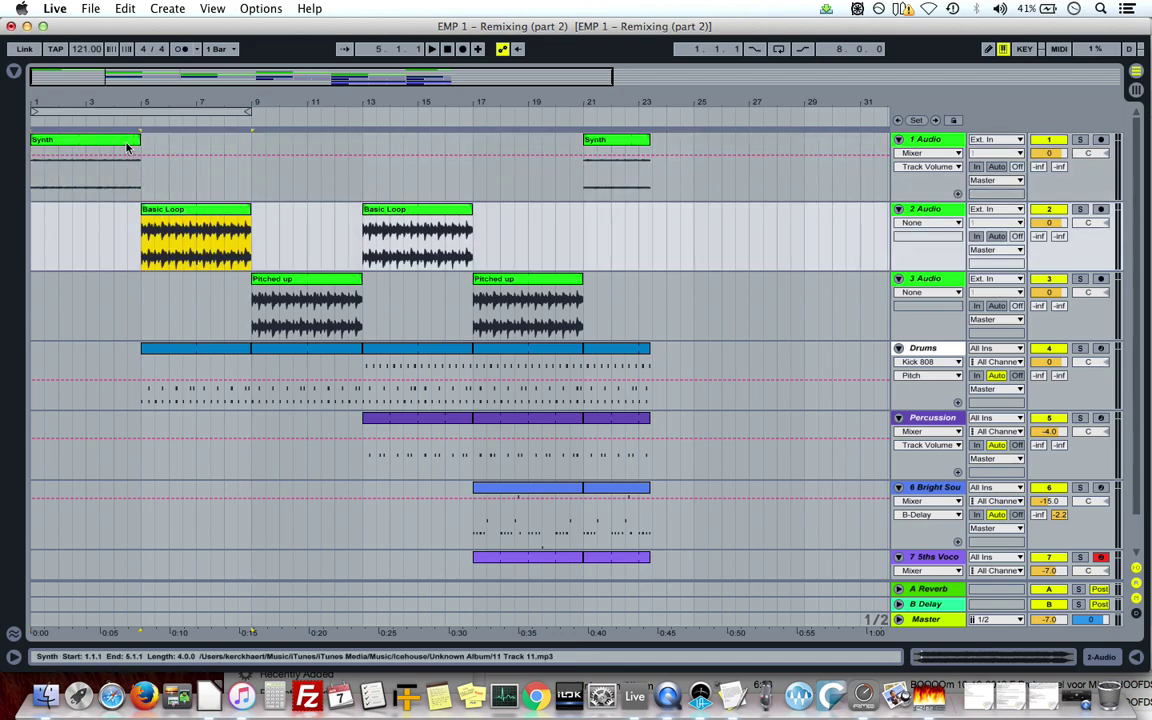
left_click(125, 145)
key("super+shift+d")
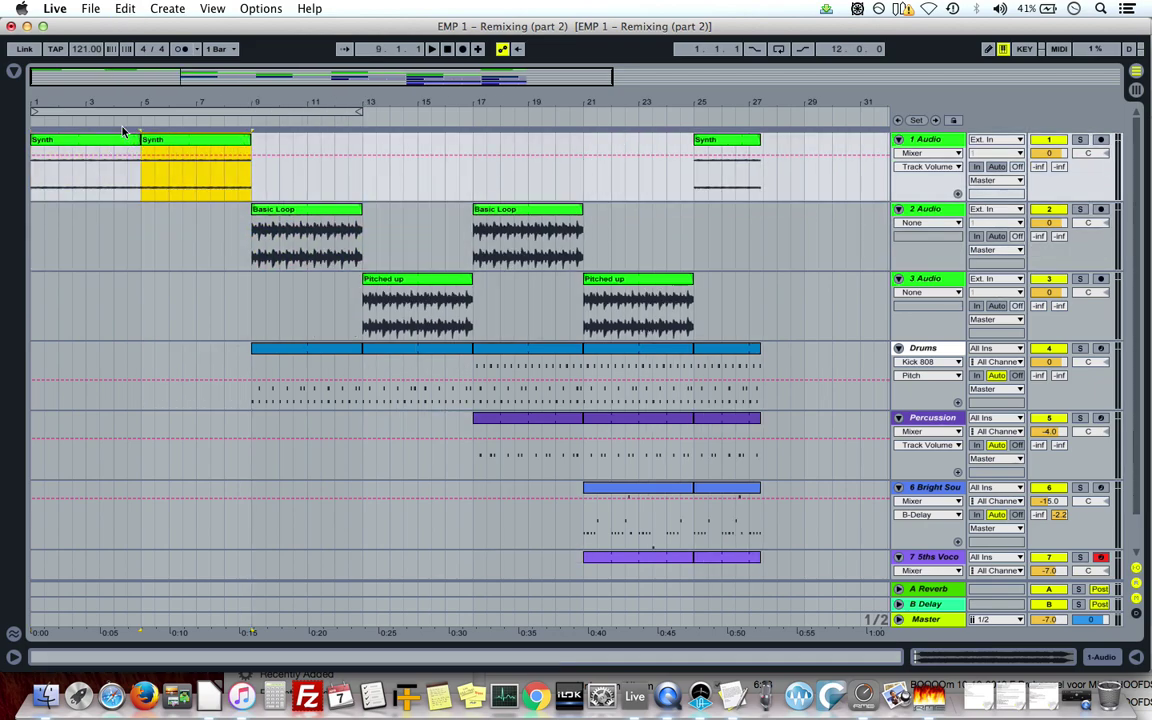
left_click(308, 214)
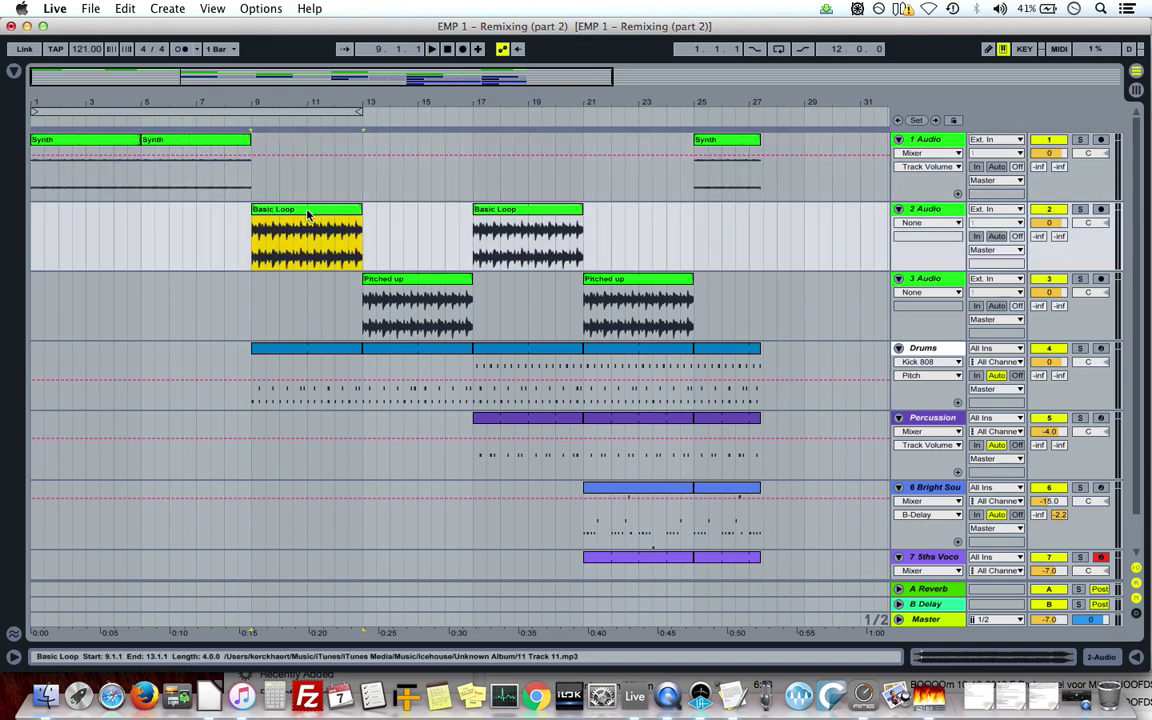
key("super+shift+d")
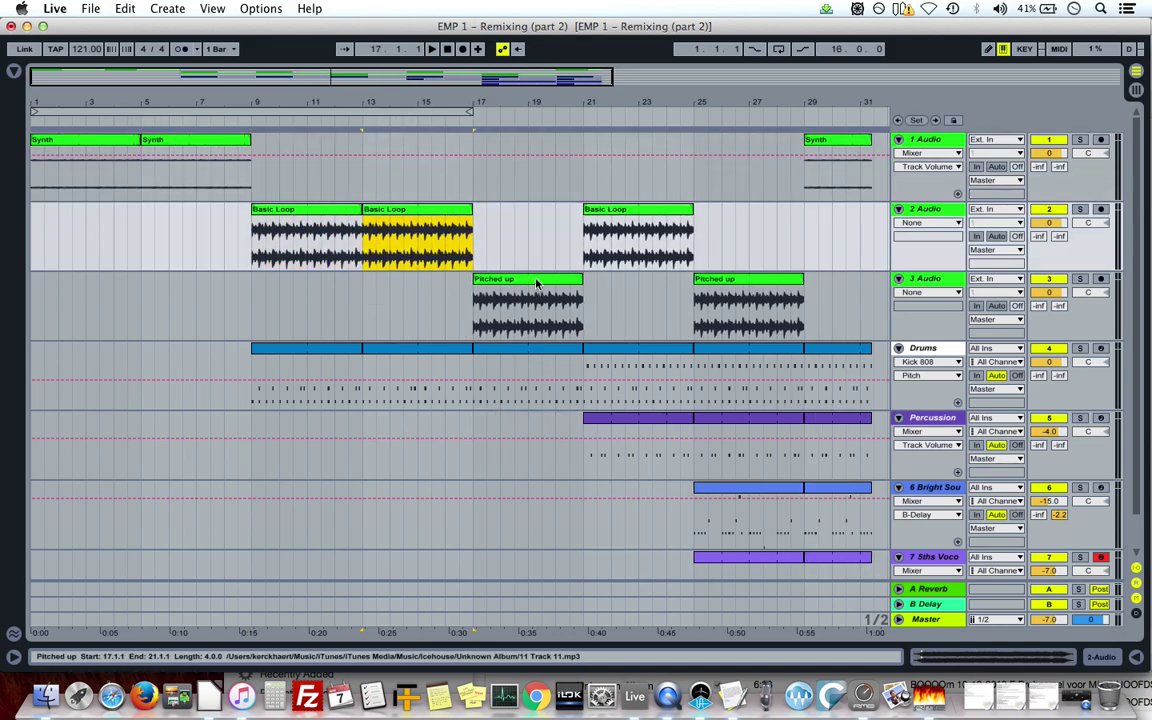
left_click(536, 283)
key("super+shift+d")
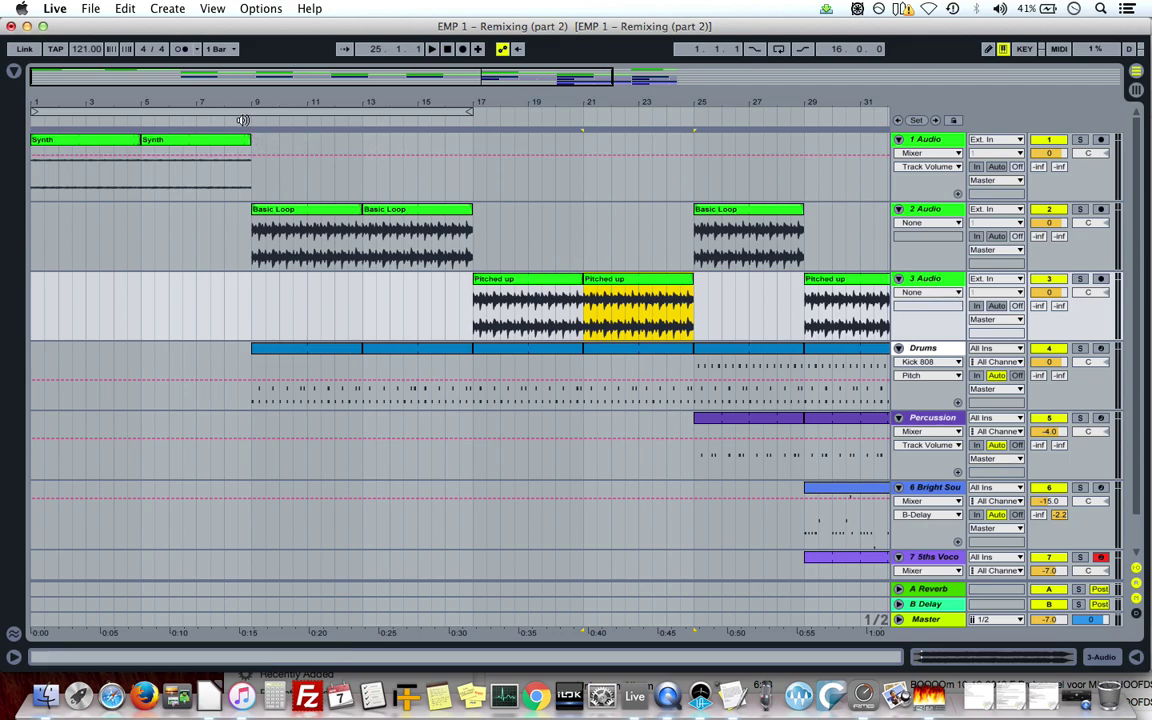
Play the extended arrangement from the first Basic Loop clip at bar 9.
left_click(300, 222)
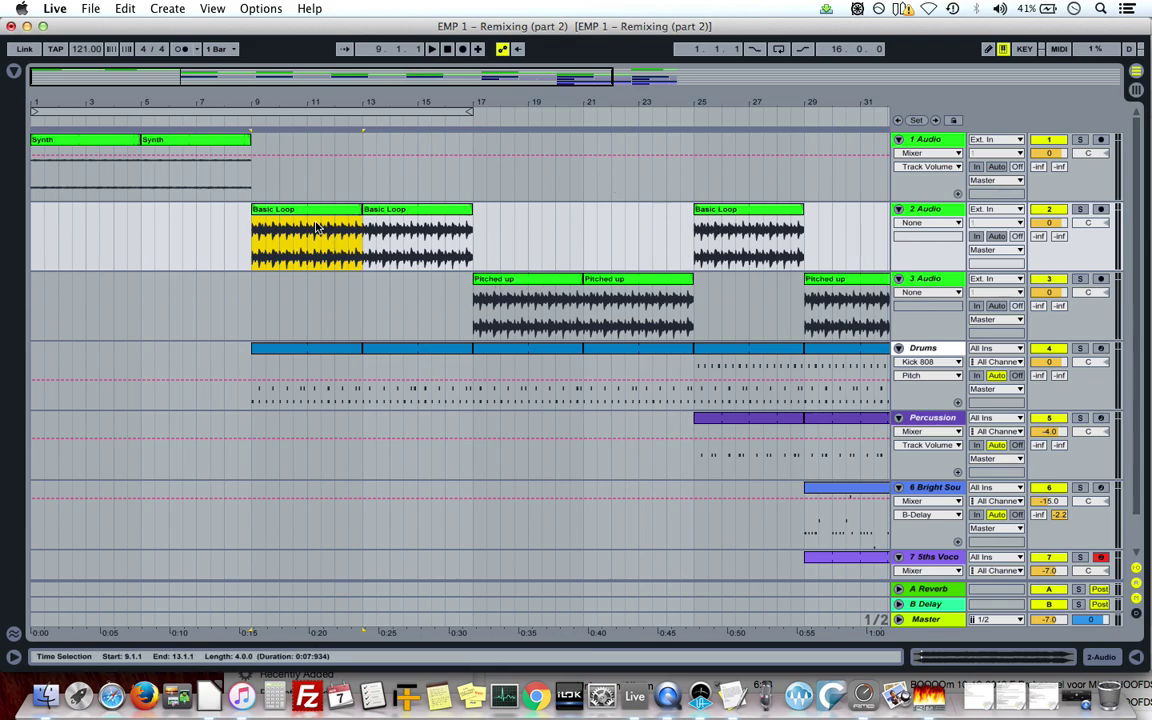
key("space")
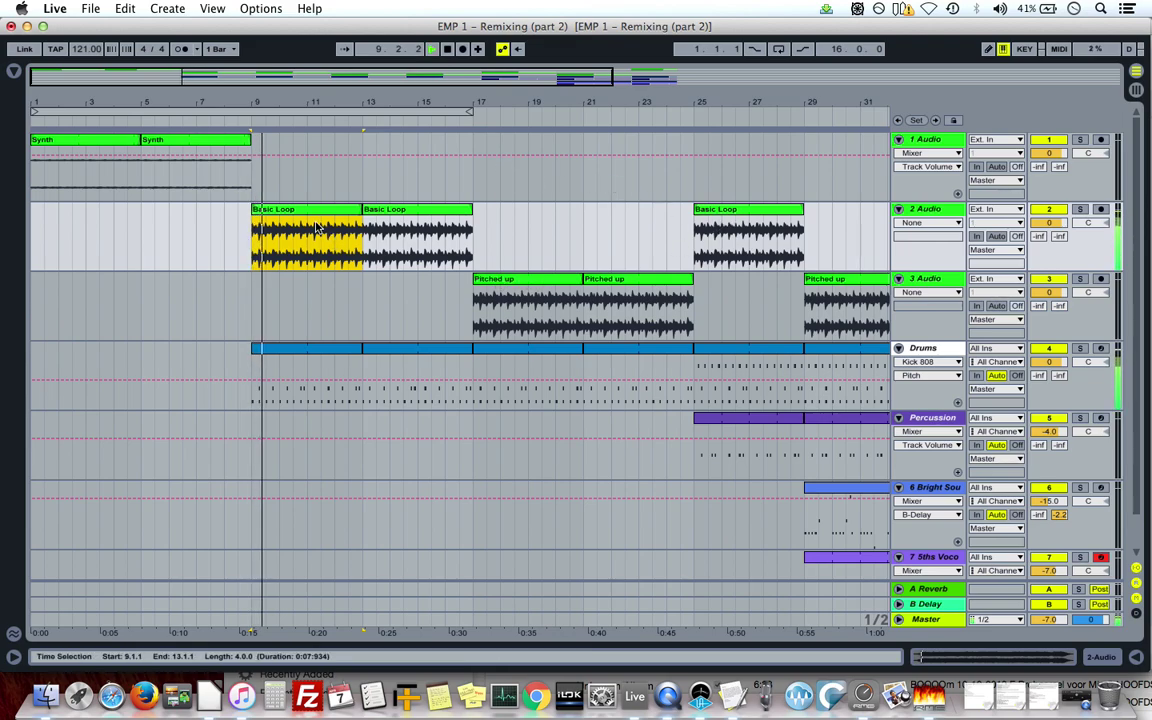
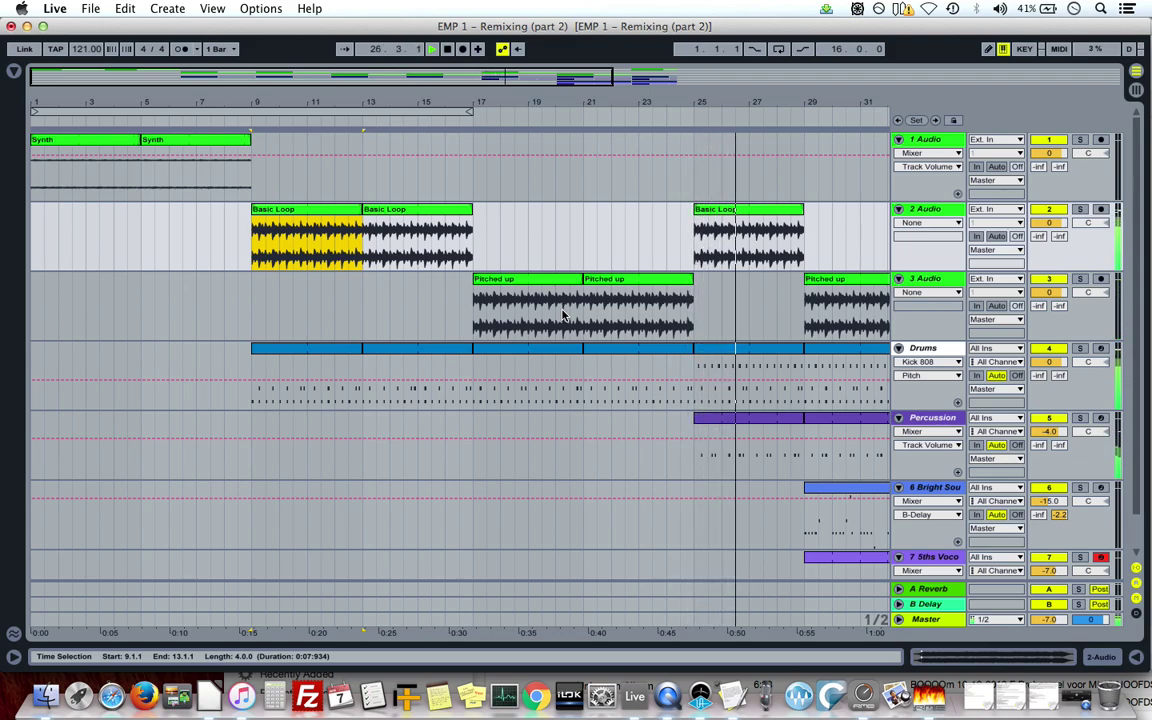
Stop playback and undo the three time duplications so each section is back to four bars.
key("space")
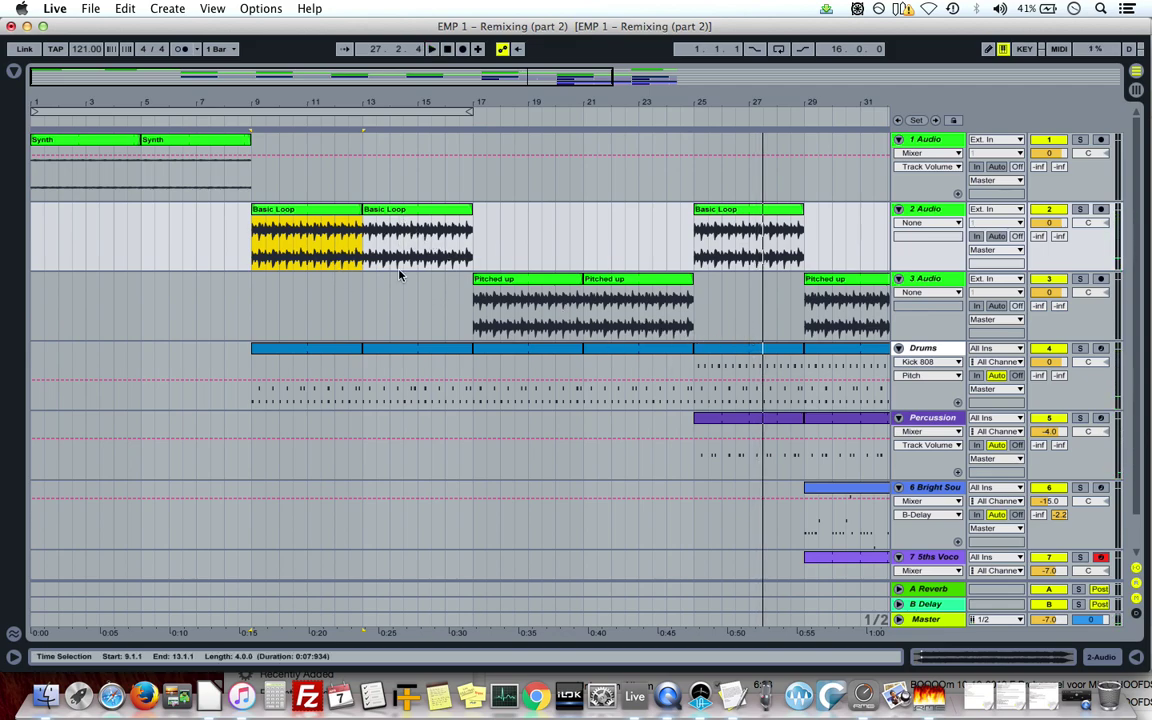
left_click(125, 8)
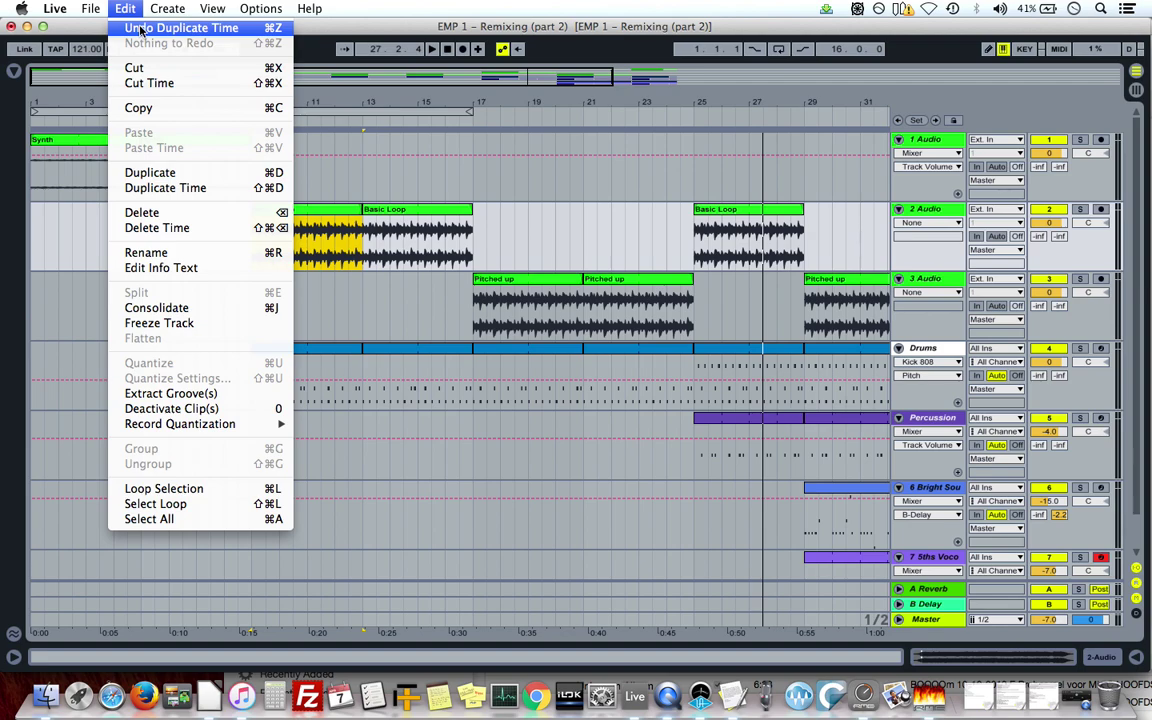
left_click(141, 29)
left_click(126, 9)
left_click(143, 28)
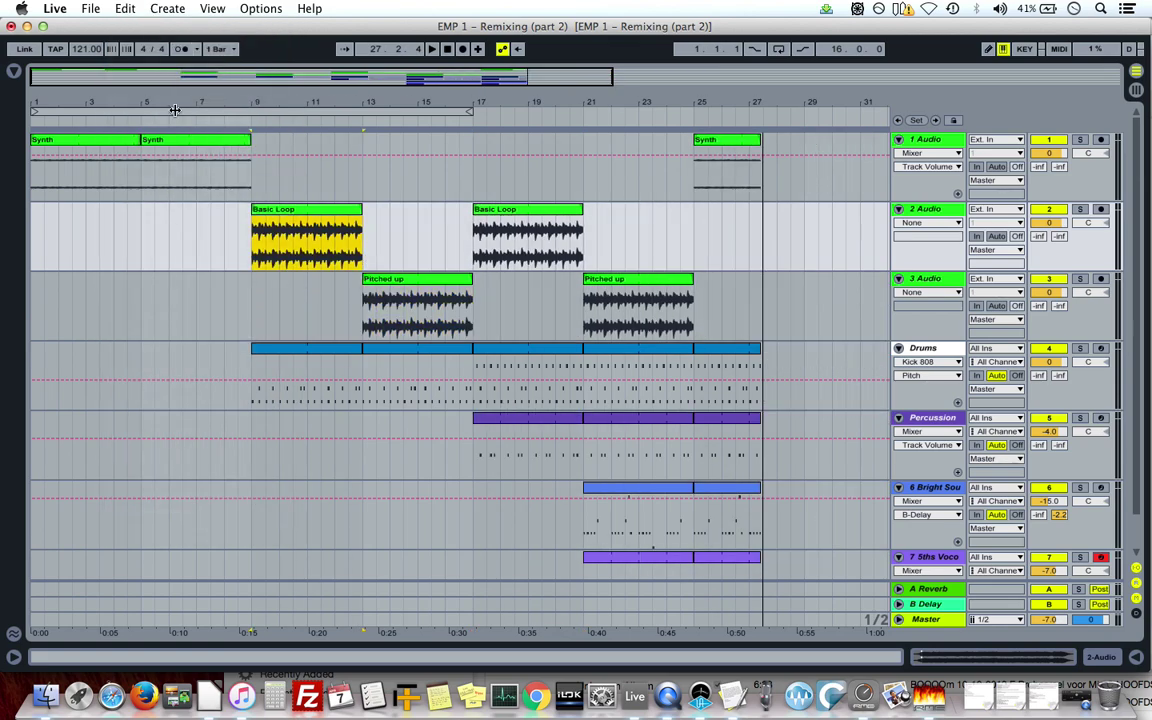
left_click(125, 9)
left_click(137, 29)
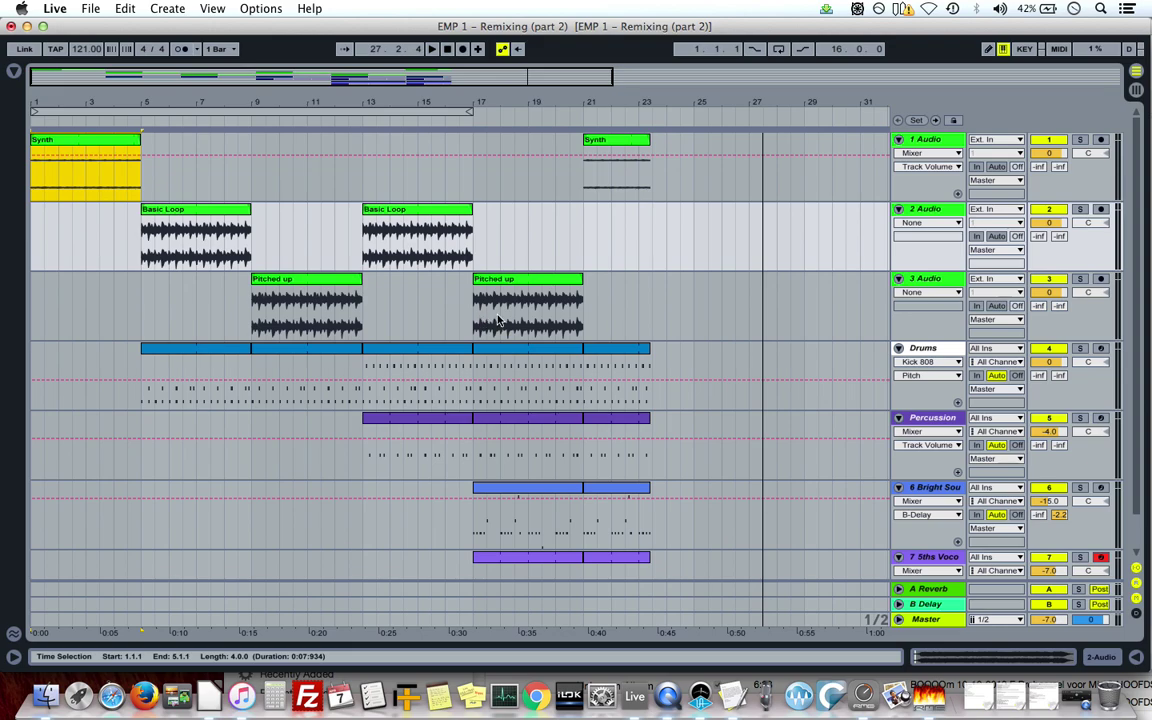
Try deleting the Drums clip at bar 9 and restore it.
left_click(219, 211)
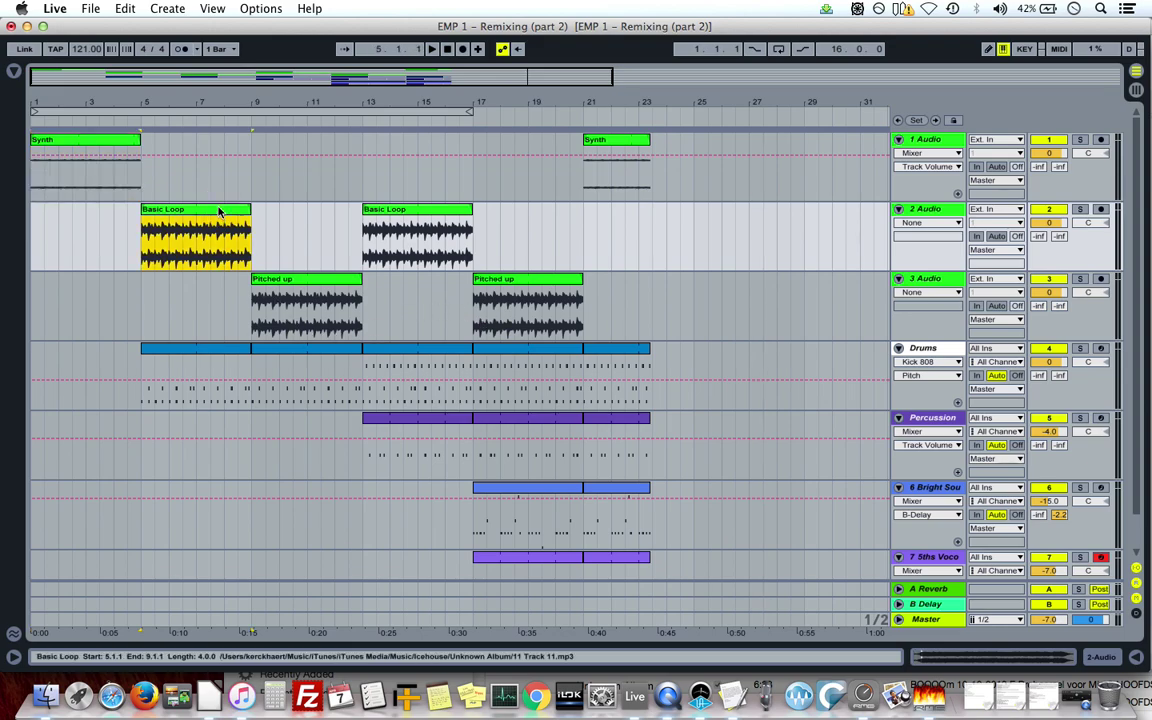
left_click(320, 346)
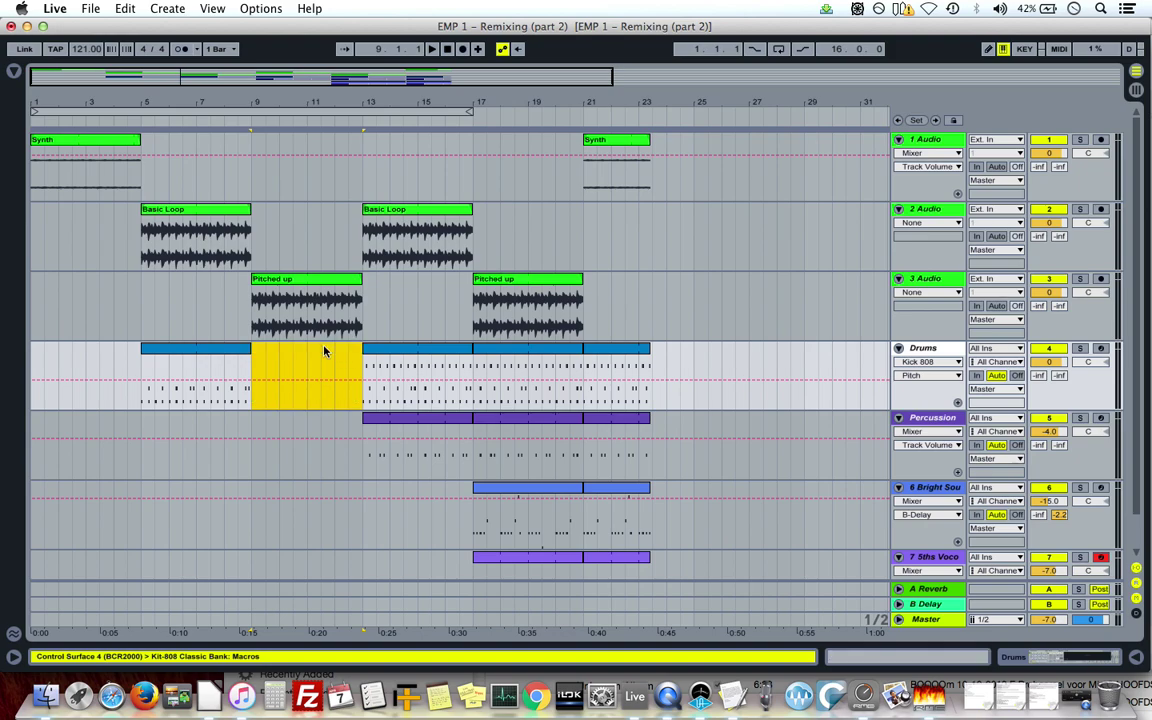
left_click(323, 349)
left_click(323, 350)
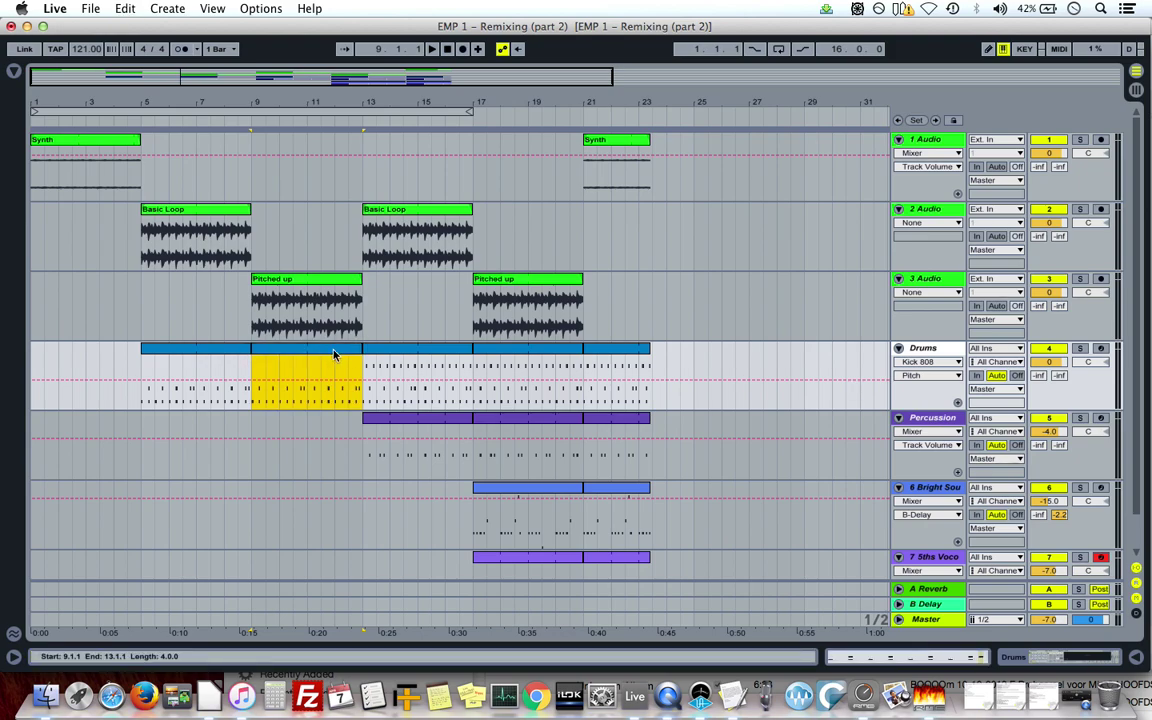
Open the notes of the first Drums clip and compare the arrangement with the clips in Session View.
double_click(237, 355)
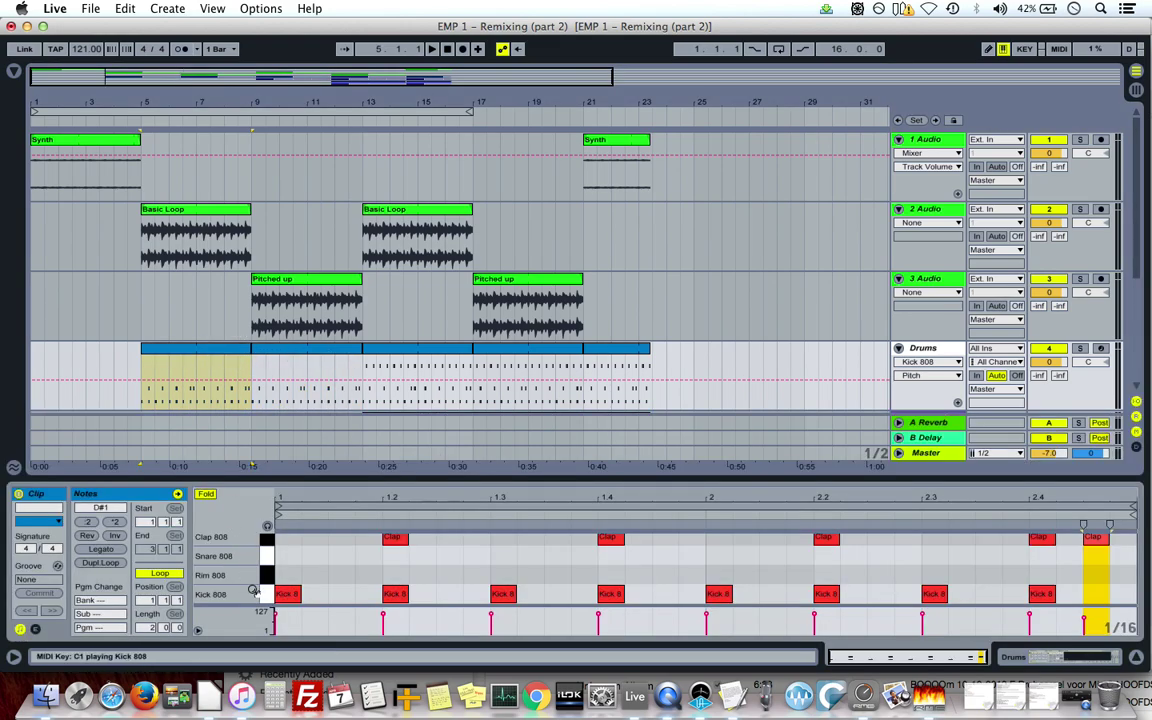
left_click(173, 361)
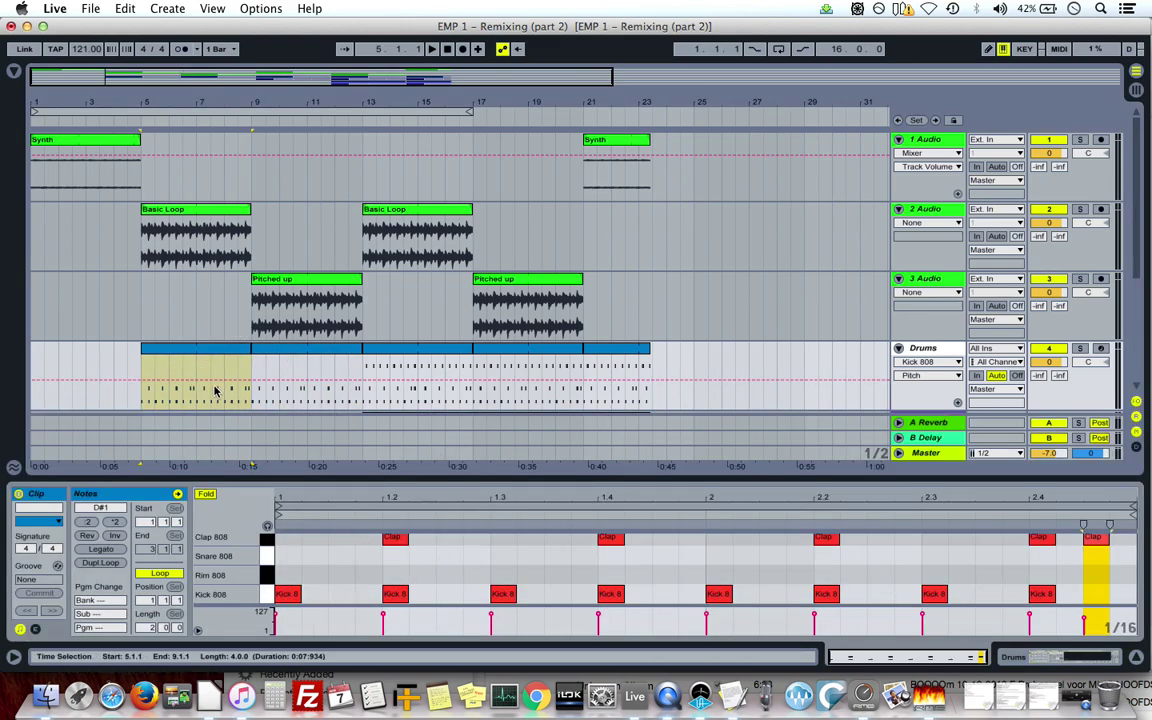
key("Tab")
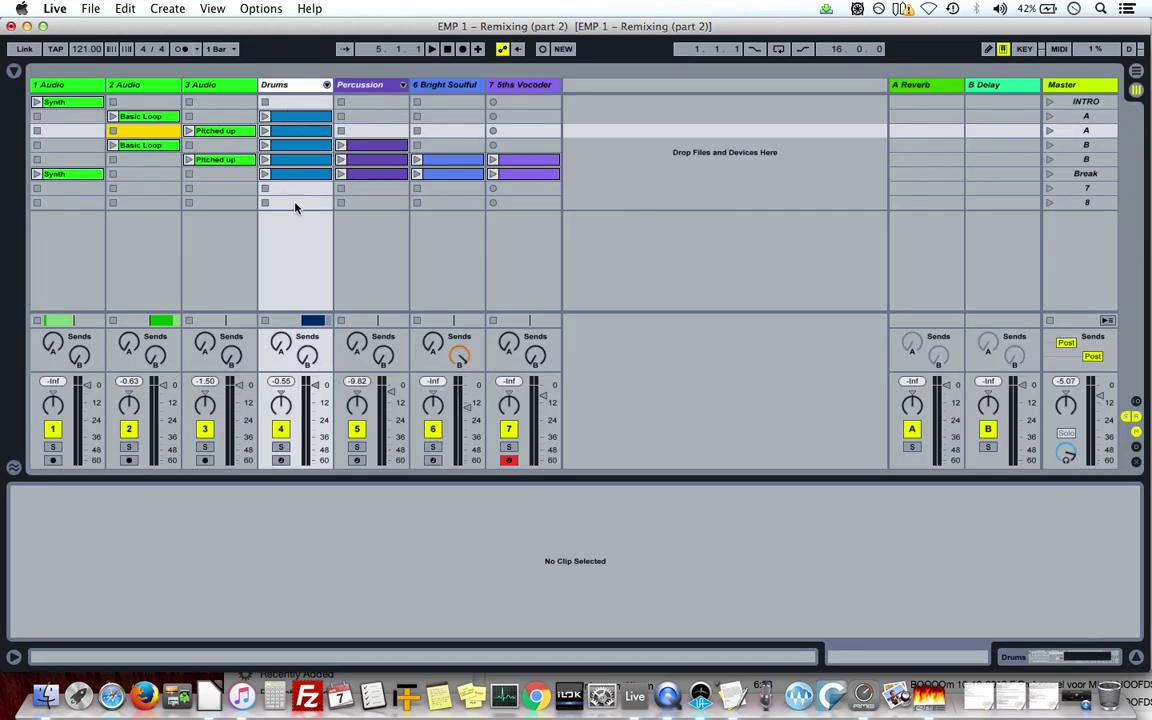
key("Tab")
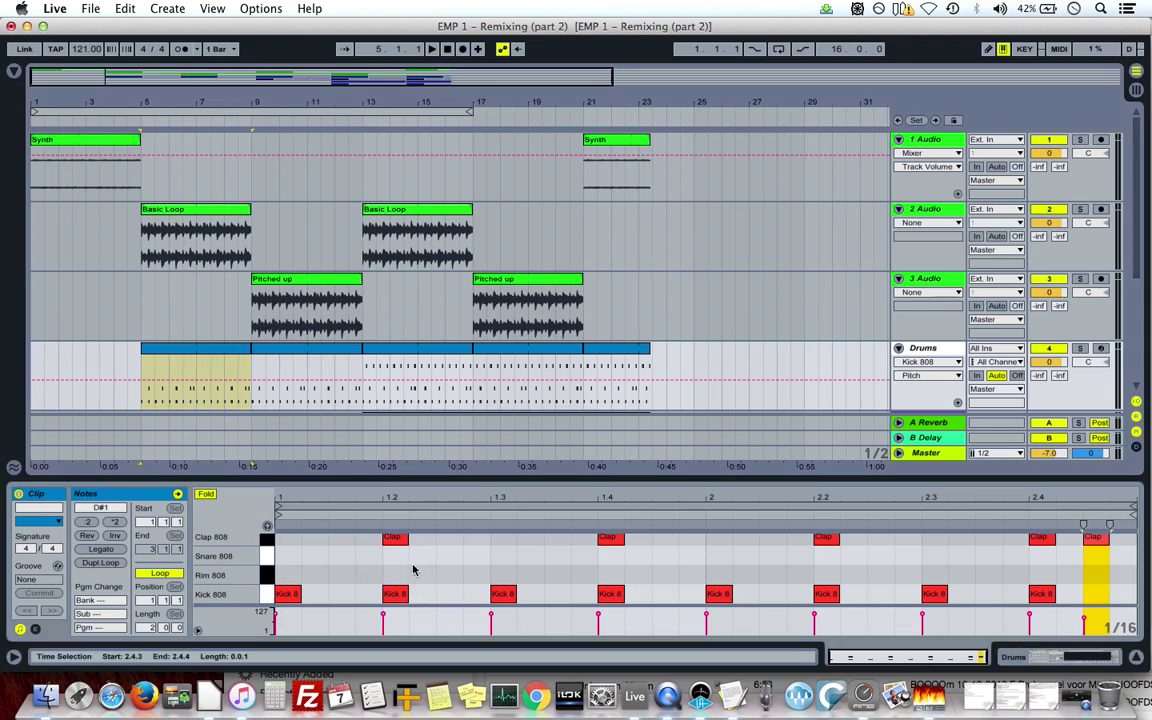
key("Tab")
key("Tab")
Try extra Clap 808 notes at 1.1.3, 1.3.3 and 2.1.3 in the first Drums clip and undo them.
double_click(341, 541)
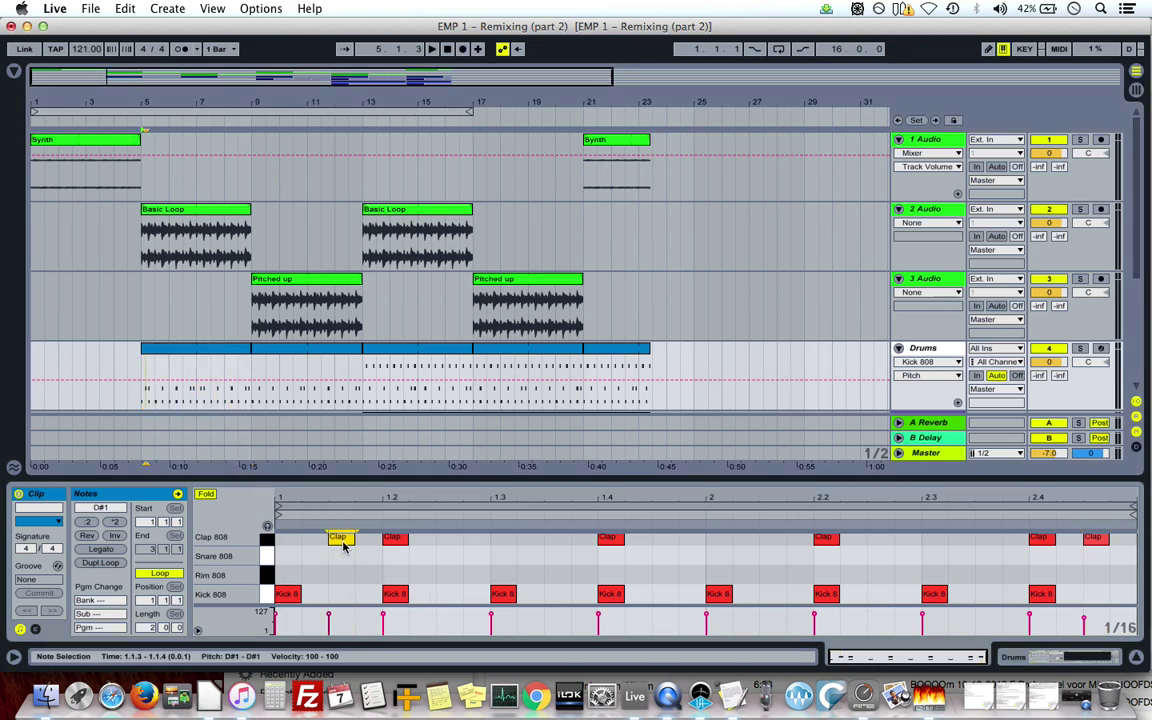
double_click(555, 545)
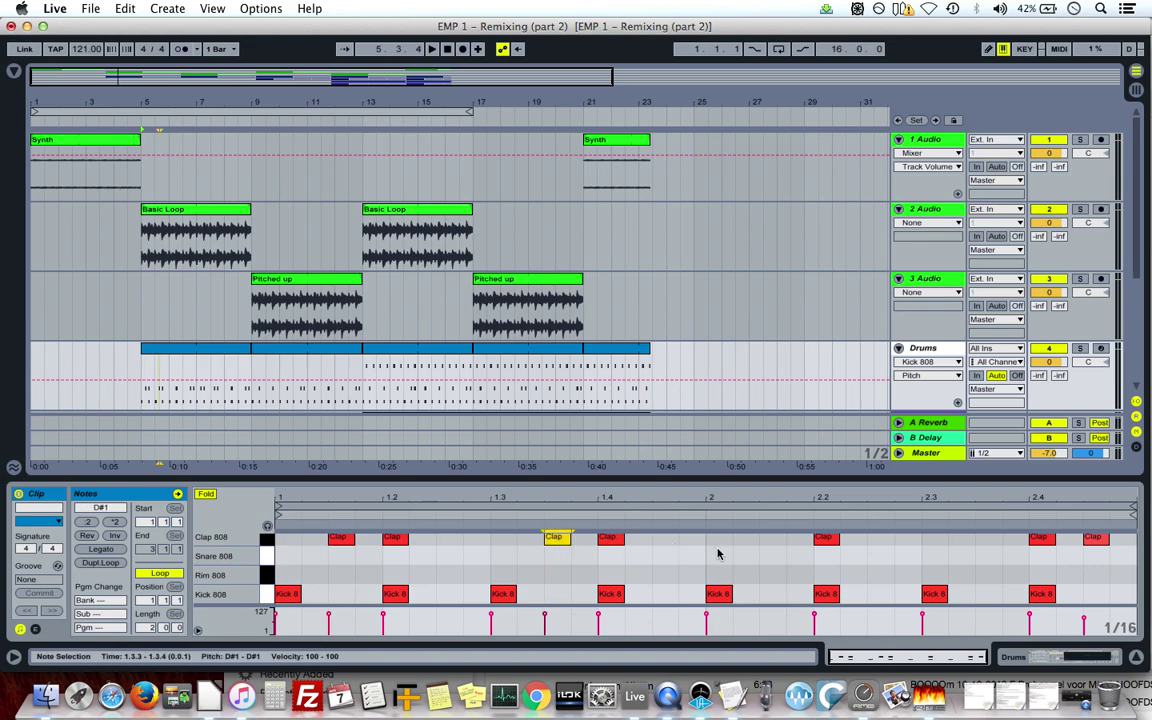
double_click(772, 541)
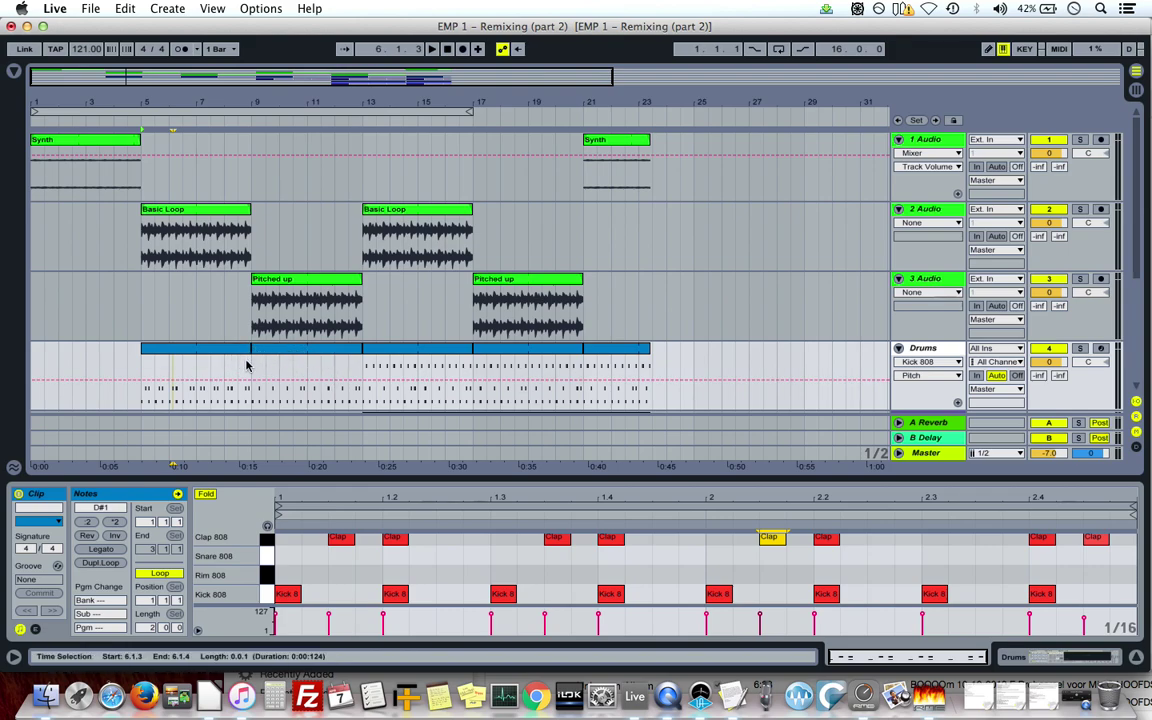
left_click(350, 537)
key("super+z")
key("super+z")
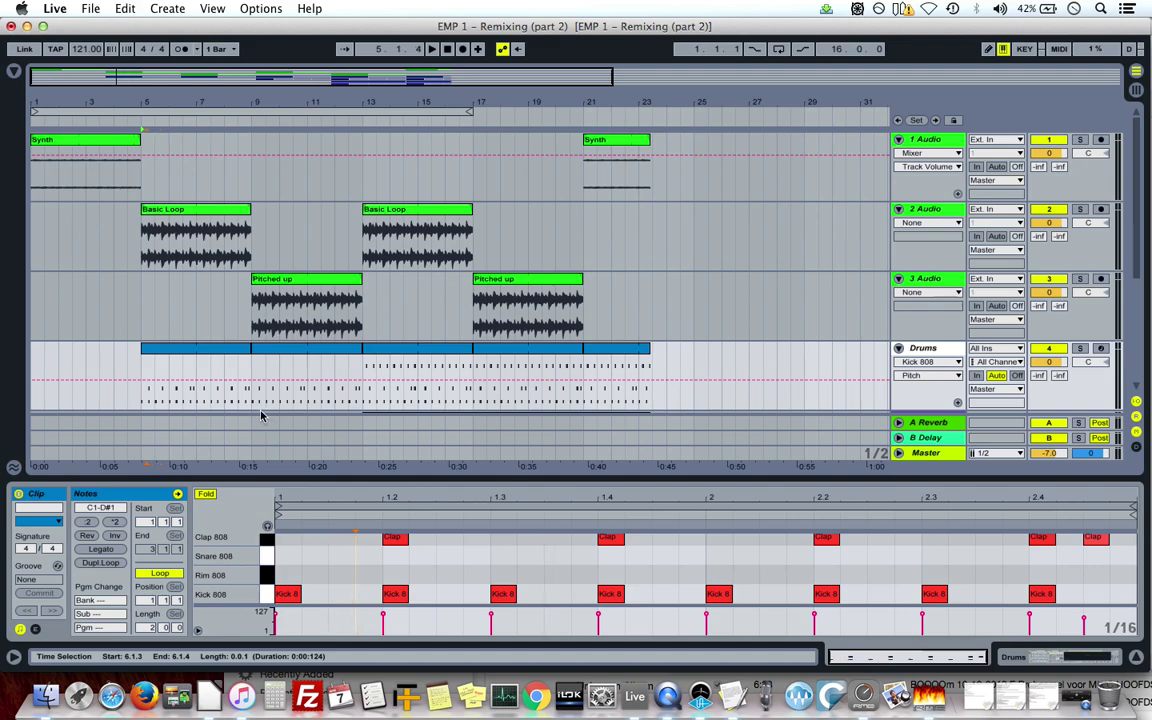
Try Clap 808 notes at 1.1.3, 1.3.1 and 1.3.2 in the selected first Drums clip and undo them.
left_click(208, 347)
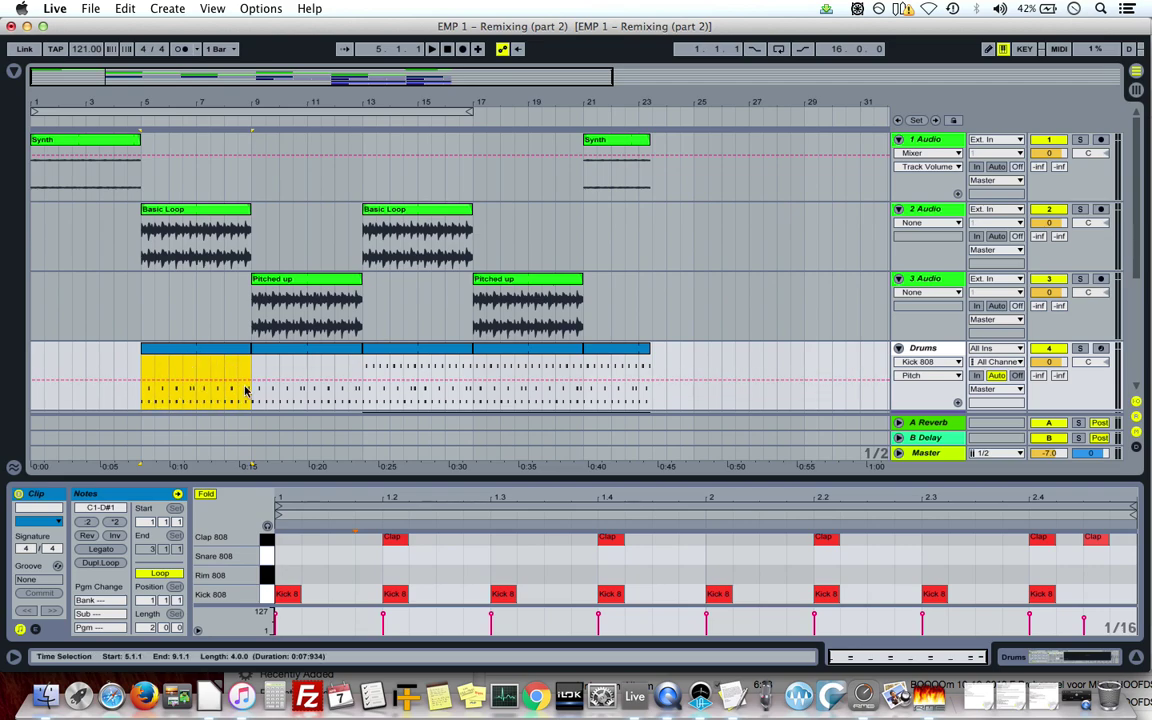
double_click(338, 538)
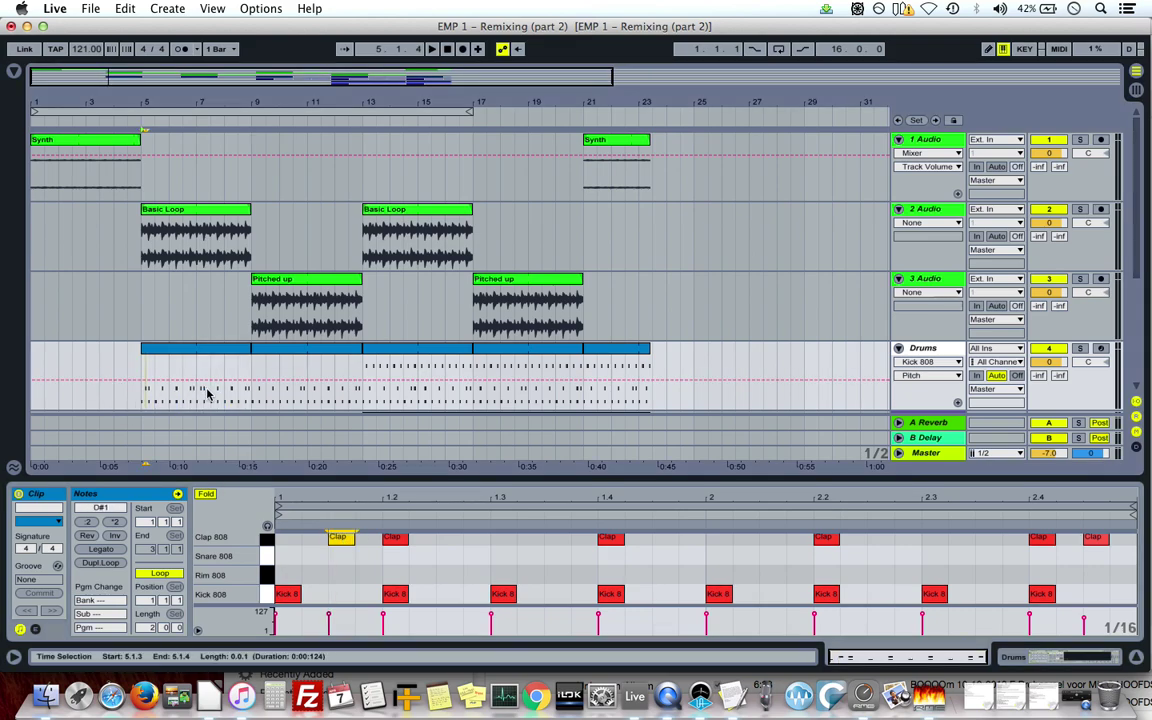
double_click(500, 538)
double_click(527, 538)
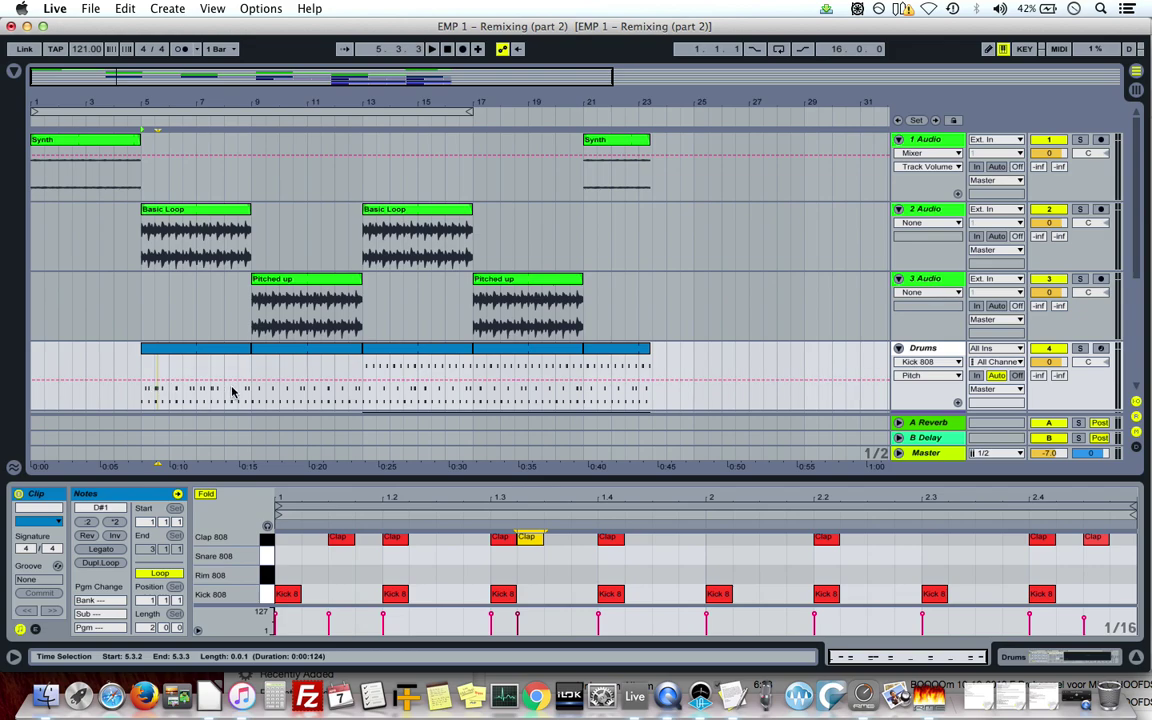
key("super+z")
key("super+z")
key("super+z")
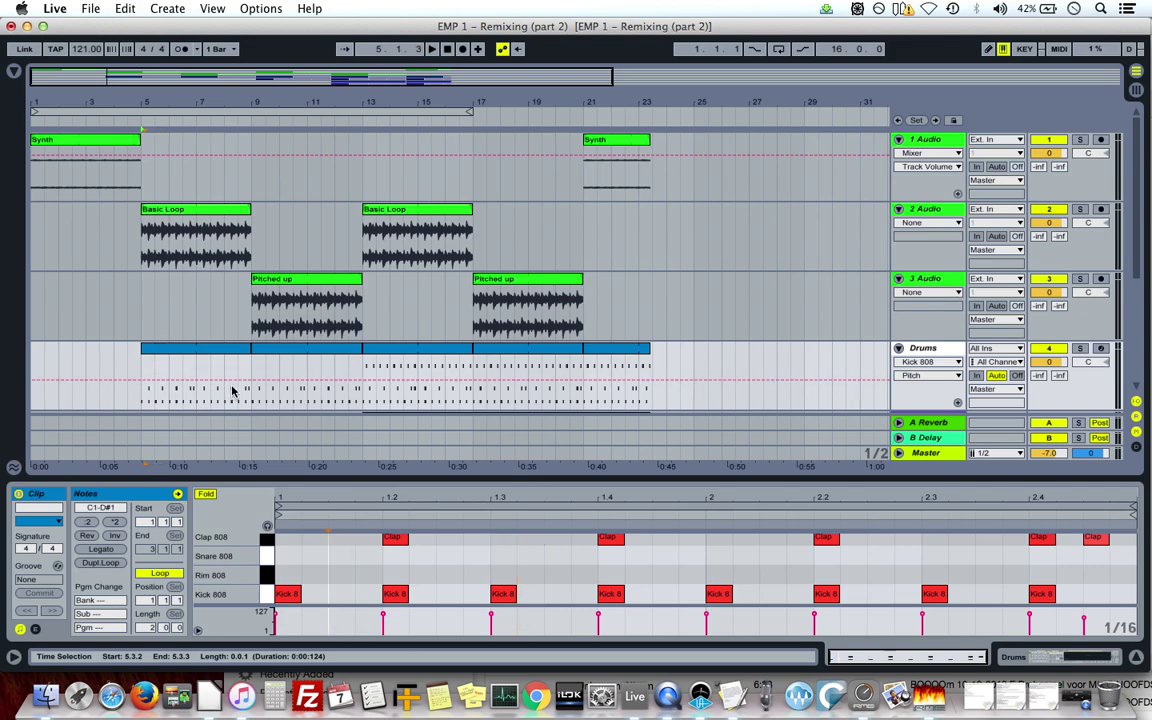
Split the first Drums clip at bar 6.
left_click(170, 378)
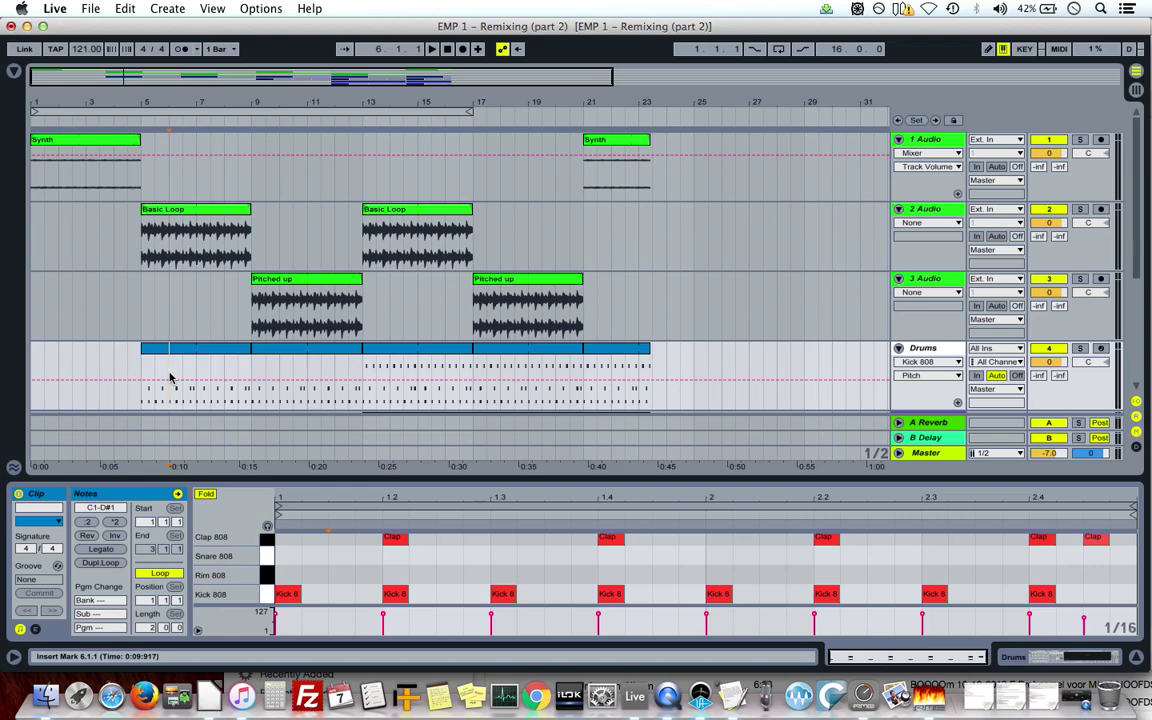
left_click(125, 8)
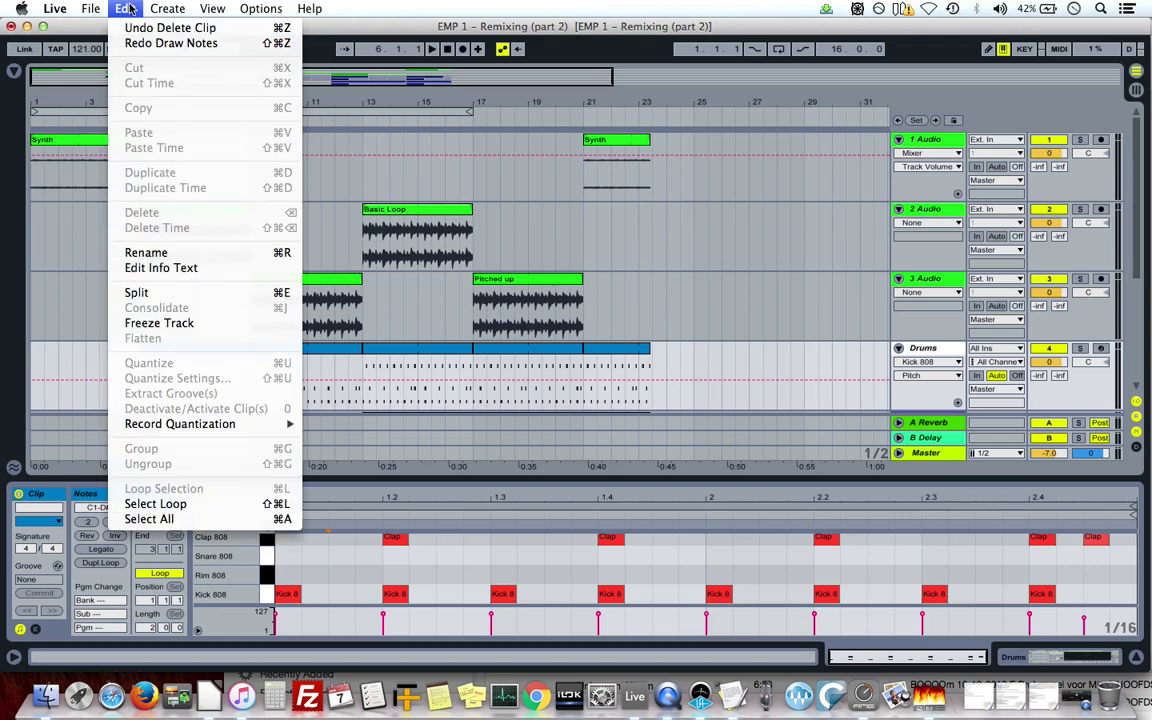
left_click(145, 294)
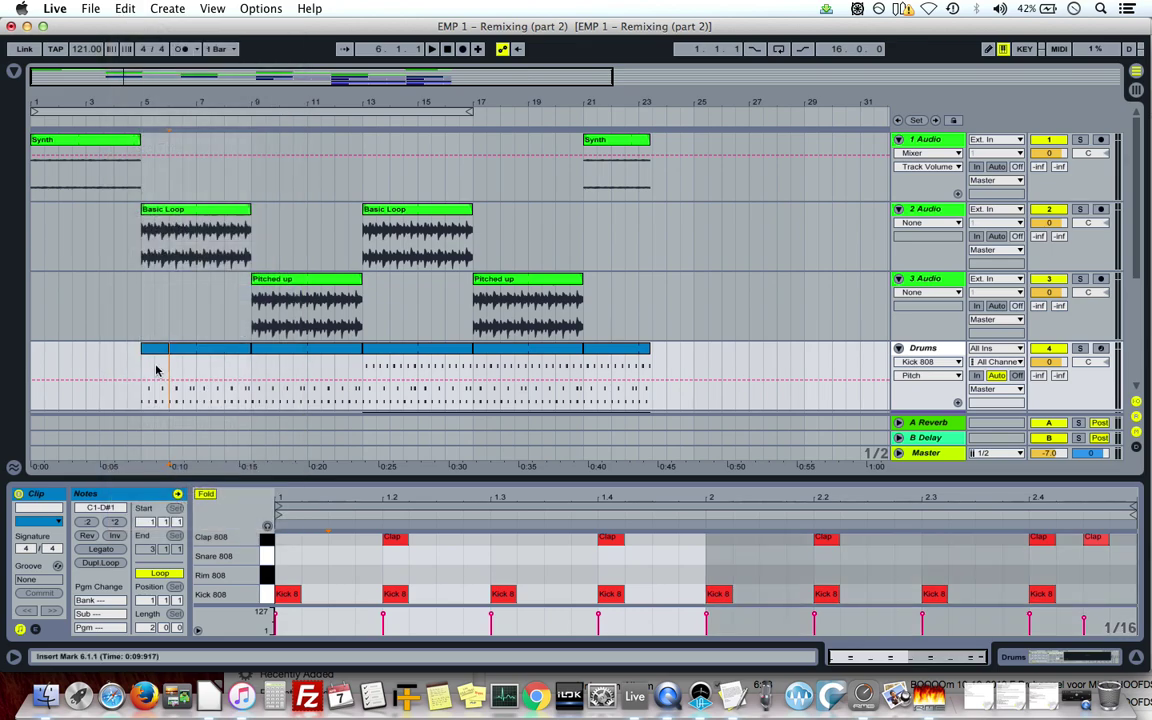
Add Clap 808 notes at 1.1.1, 1.1.3, 1.2.3, 1.3.1, 1.3.2 and 1.4.3 in the one-bar Drums clip at bar 5.
left_click(158, 348)
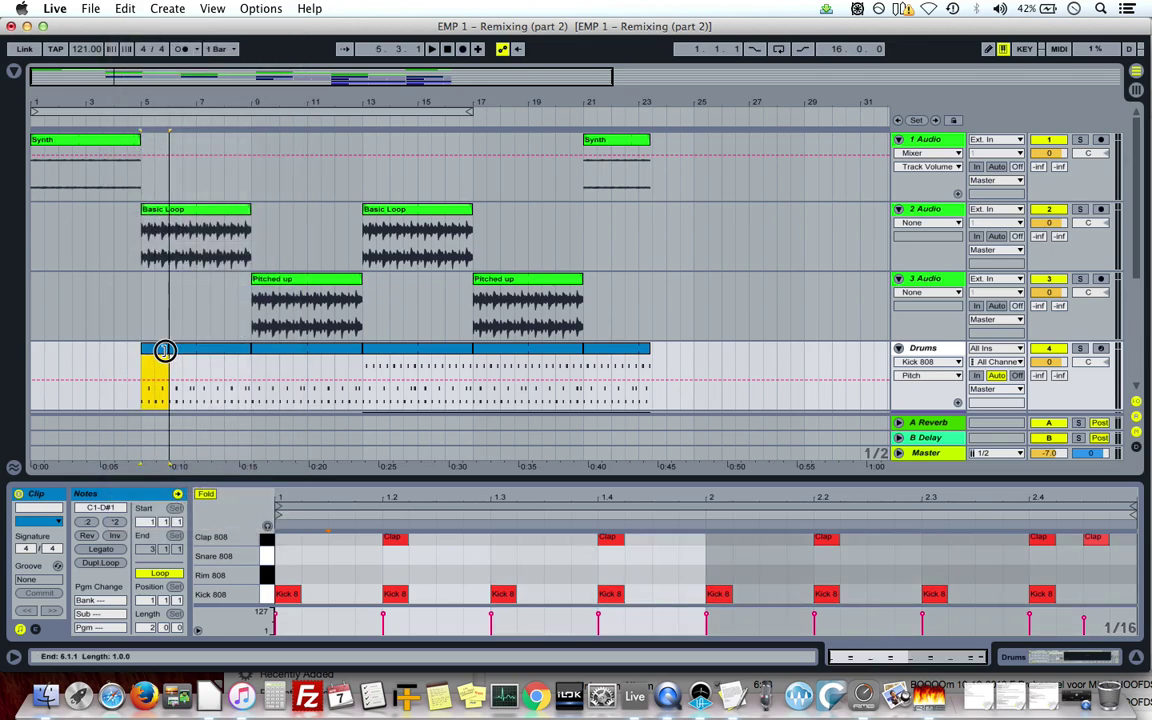
left_click(334, 572)
left_click(288, 538)
left_click(340, 538)
left_click(446, 538)
left_click(528, 538)
left_click(500, 538)
left_click(668, 540)
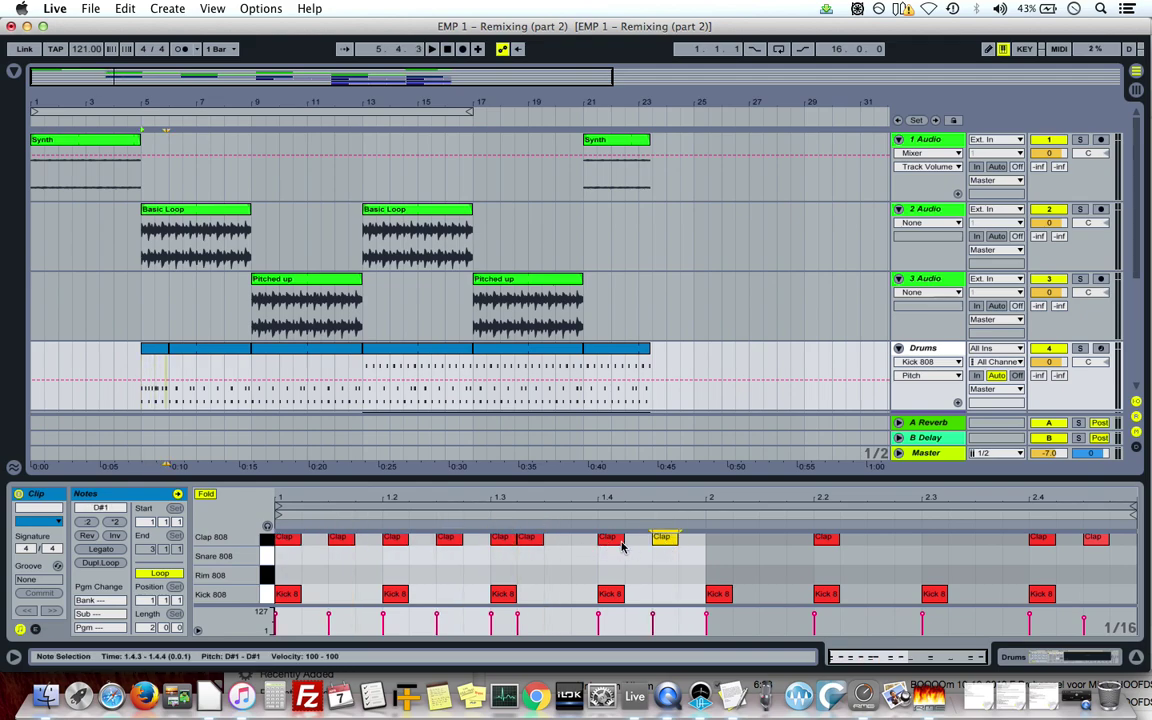
Play the arrangement briefly from the one-bar Drums clip at bar 5.
left_click(151, 352)
key("space")
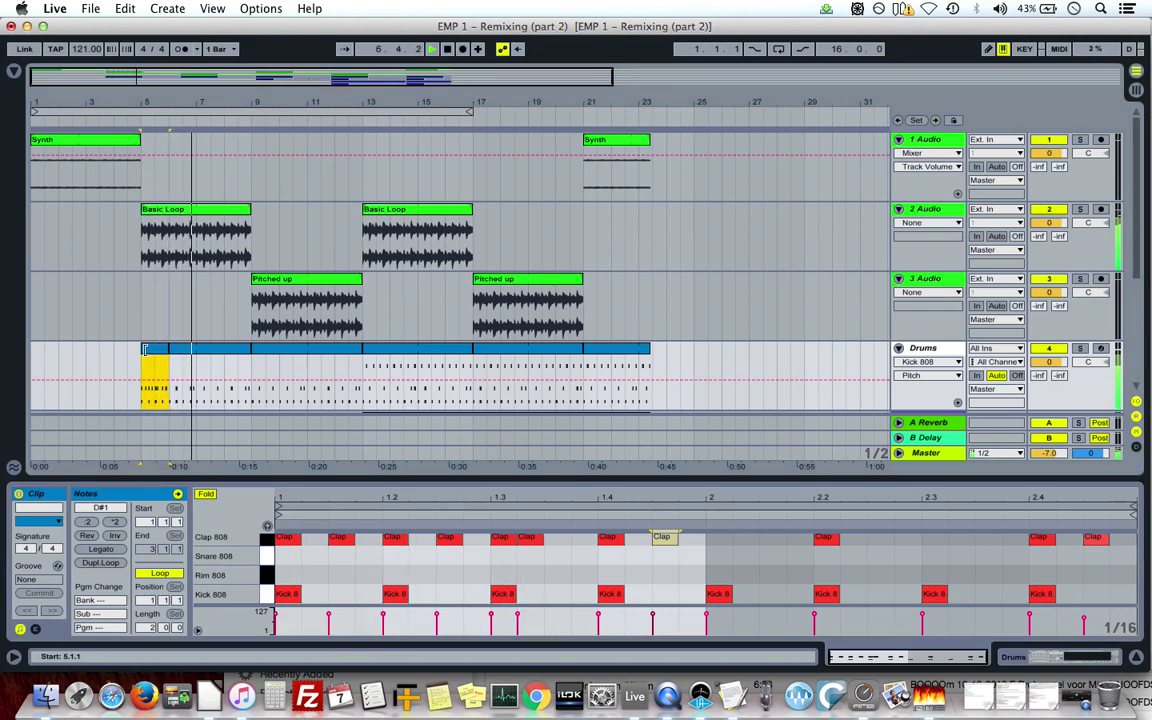
key("space")
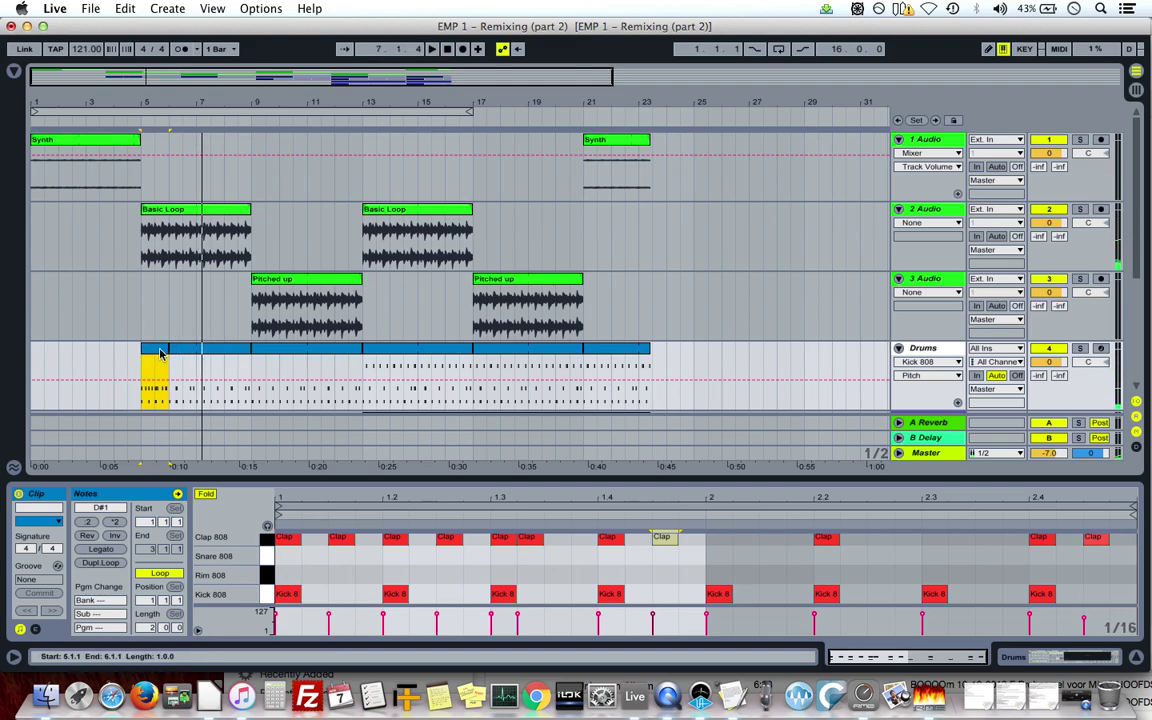
Undo the added Clap 808 notes and the split of the first Drums clip.
left_click(124, 9)
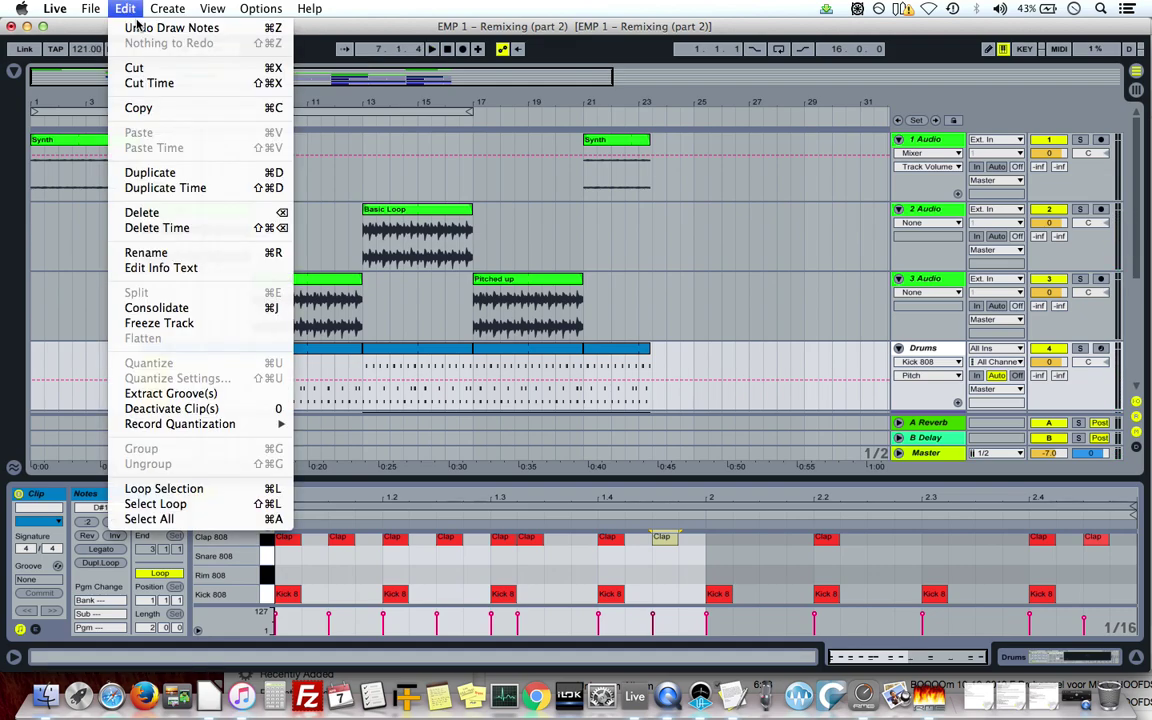
left_click(140, 19)
left_click(124, 9)
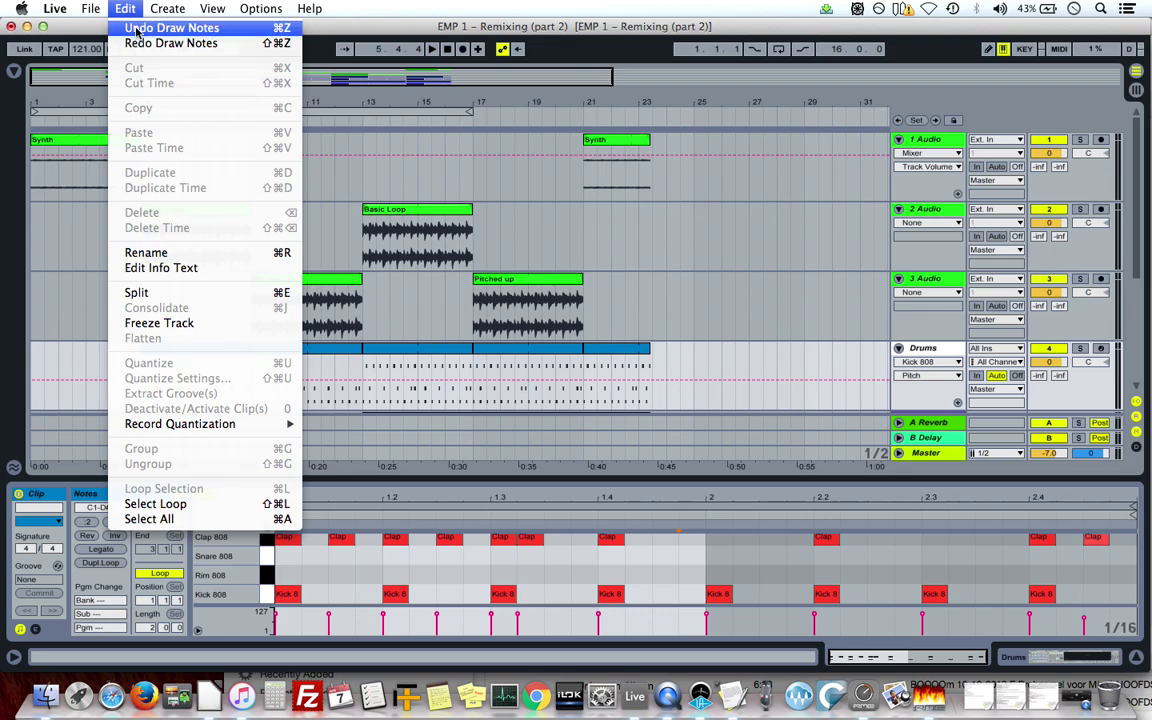
left_click(137, 28)
left_click(124, 9)
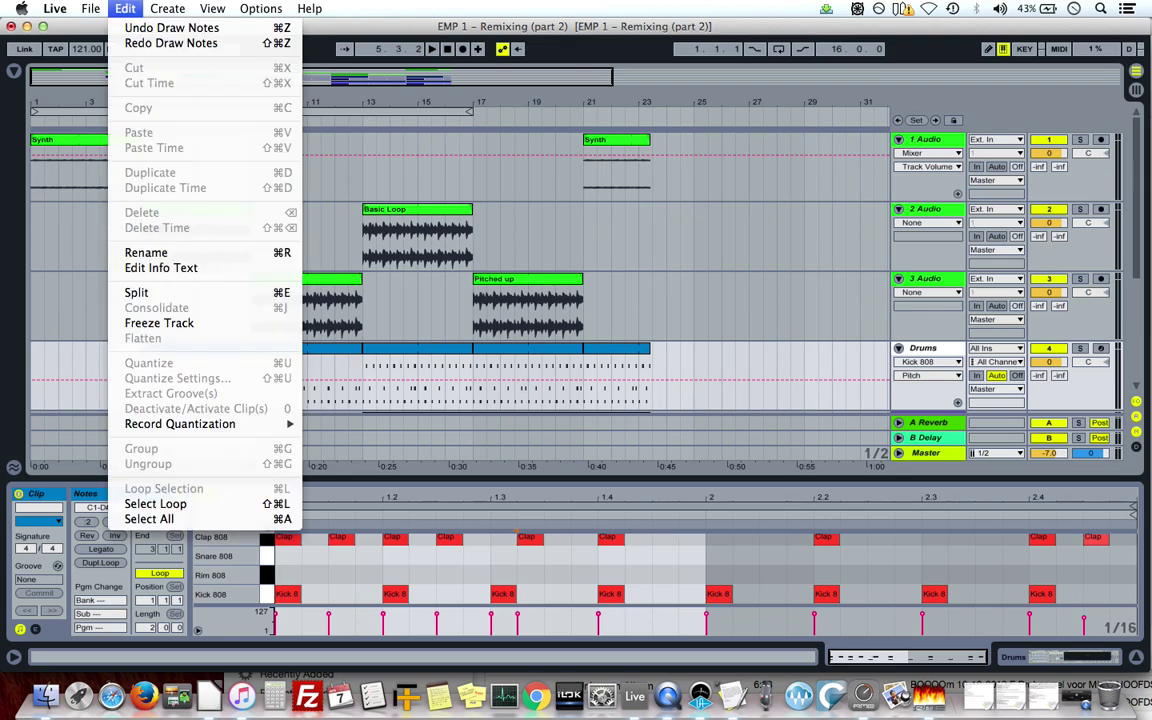
left_click(284, 28)
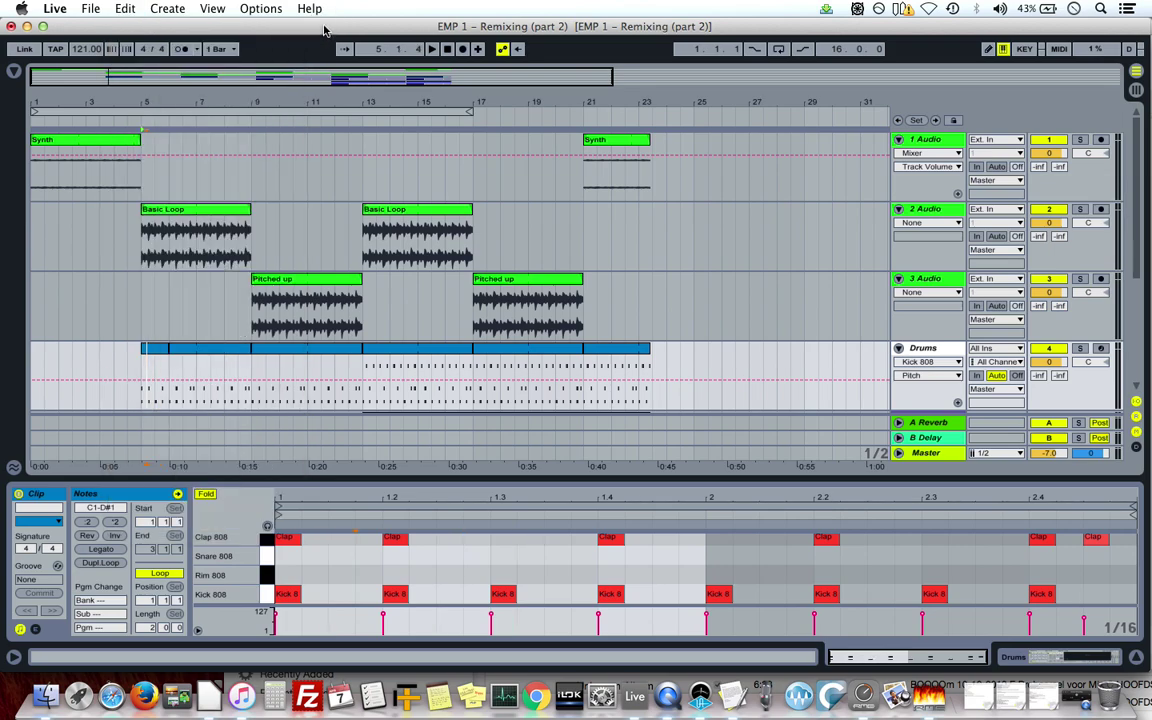
left_click(170, 349)
left_click(175, 349)
scroll(190, 350, "down", 3)
scroll(198, 350, "up", 3)
scroll(198, 350, "down", 5)
scroll(198, 350, "down", 2)
scroll(198, 350, "up", 5)
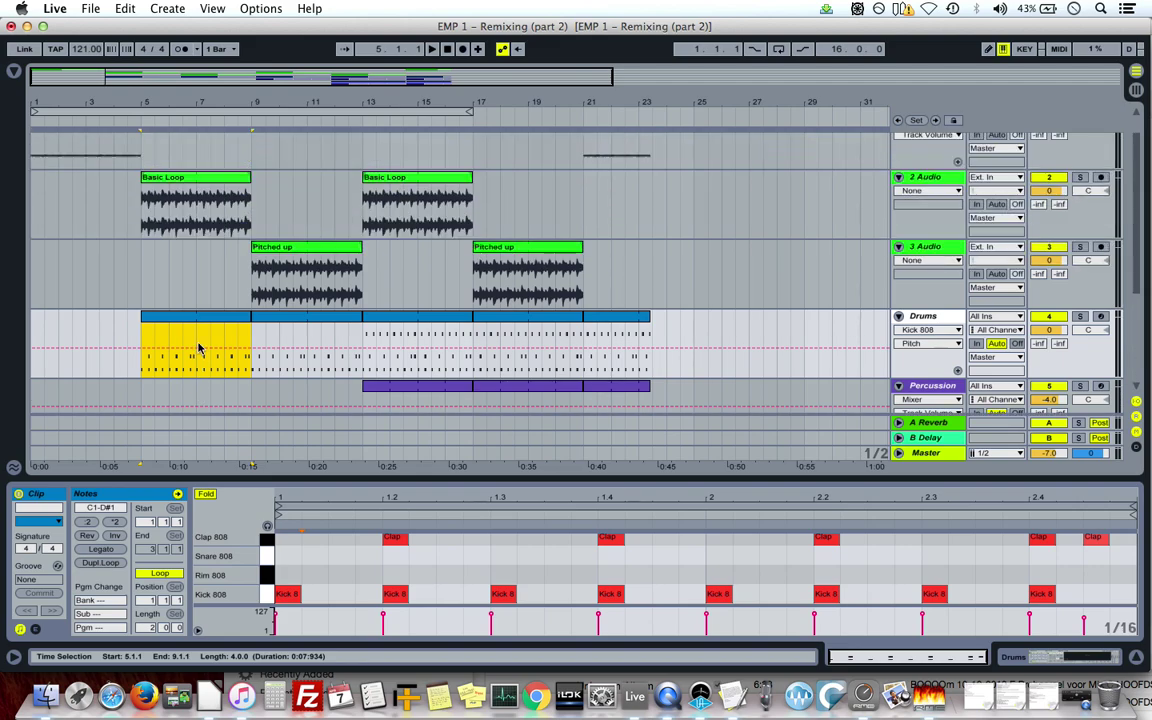
scroll(198, 349, "up", 1)
scroll(198, 348, "down", 1)
scroll(198, 348, "up", 1)
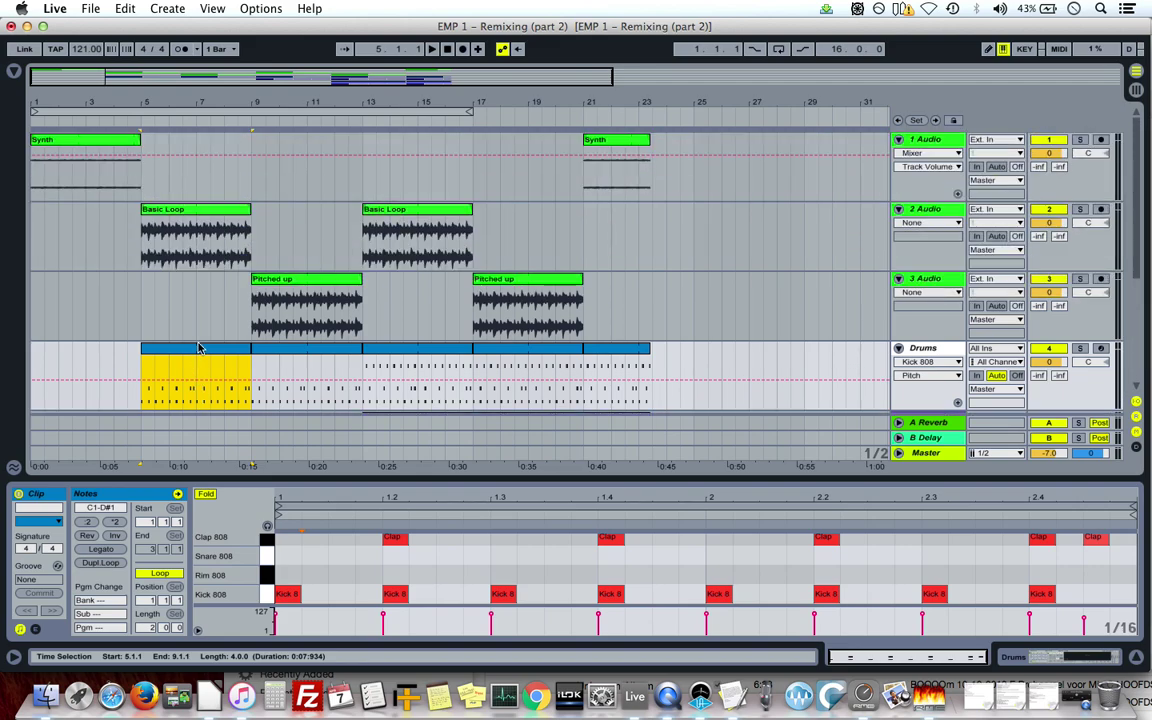
Try deleting the first Basic Loop clip at bar 5 and restore it.
left_click(227, 213)
key("Delete")
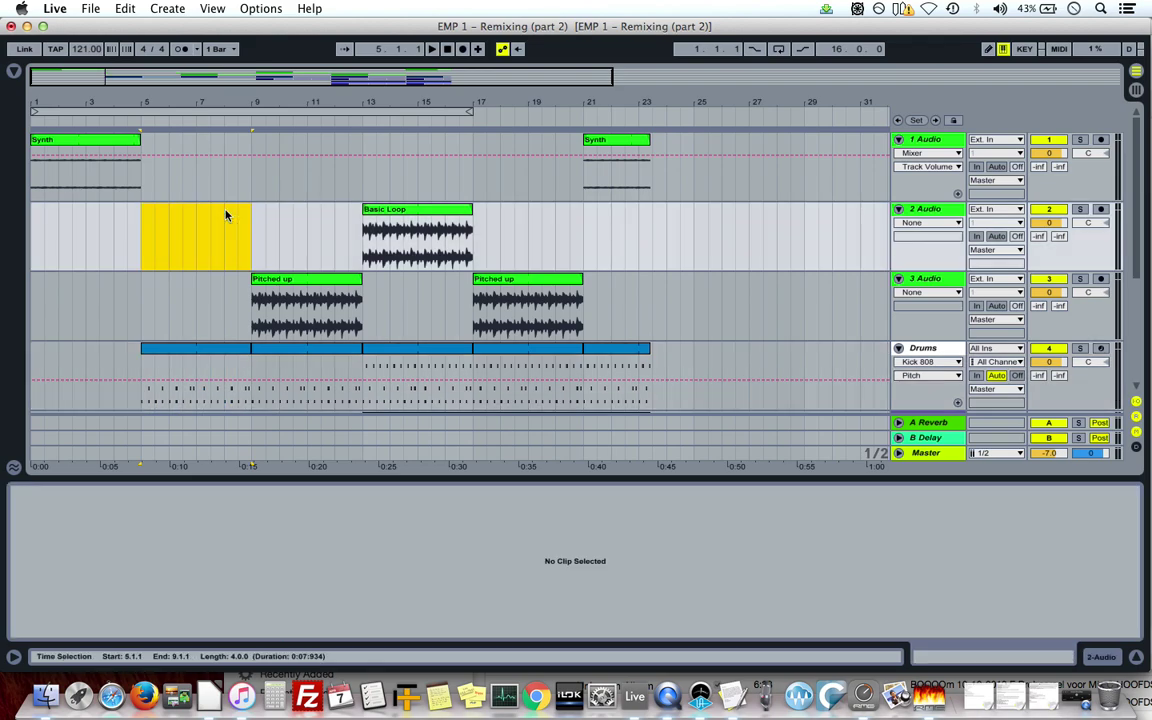
key("super+z")
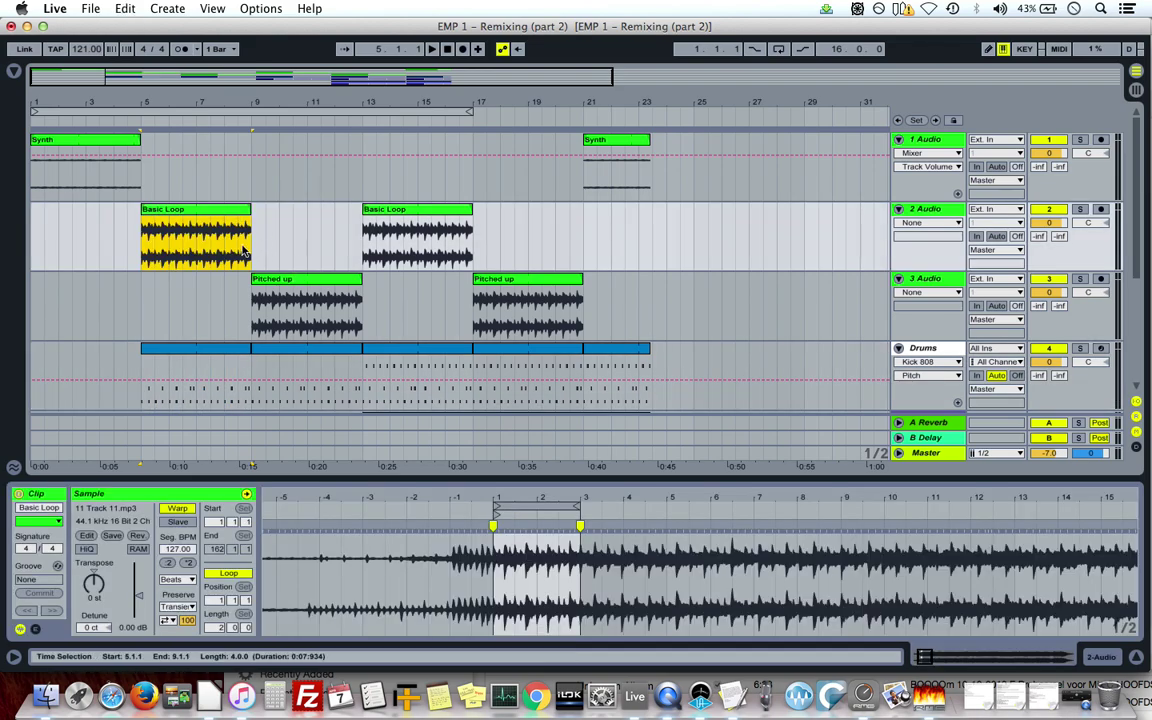
Play the arrangement briefly from the second Pitched up clip at bar 17.
left_click(512, 283)
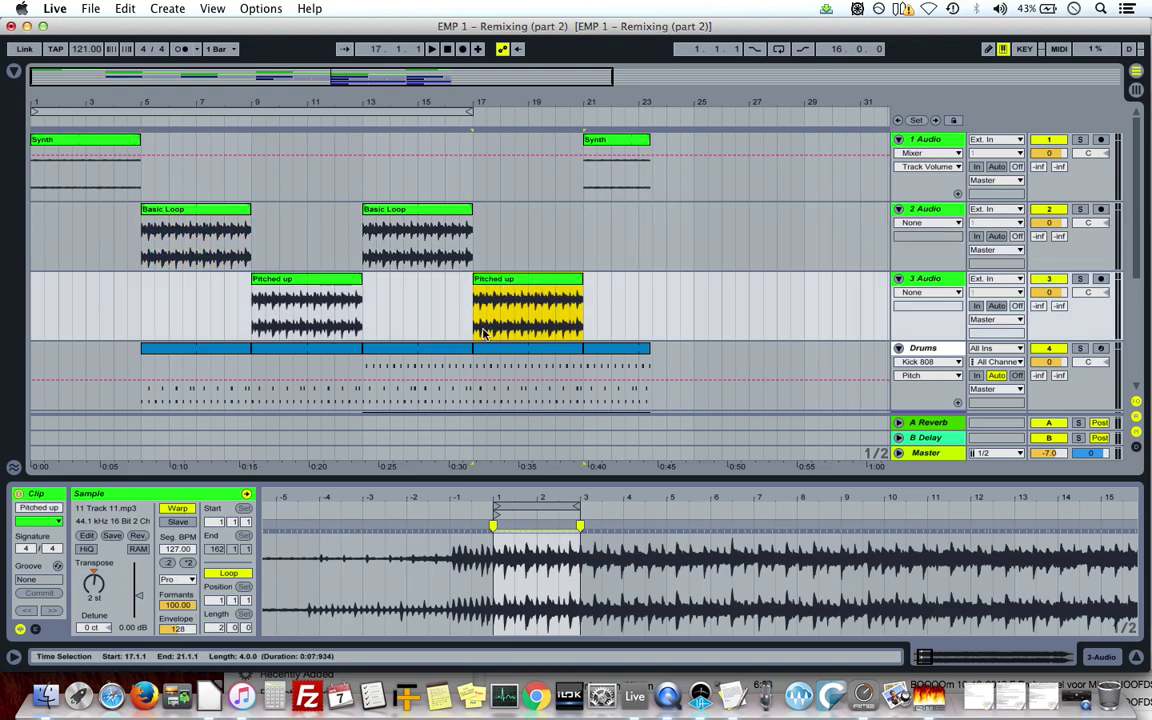
left_click(490, 122)
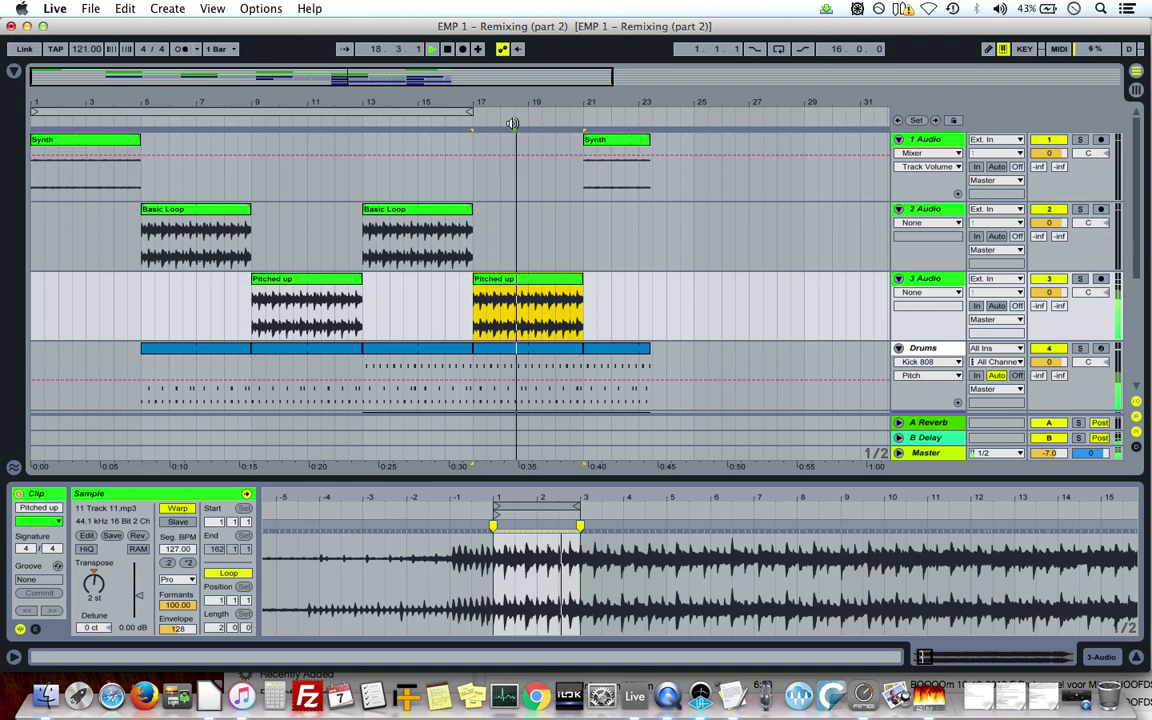
key("space")
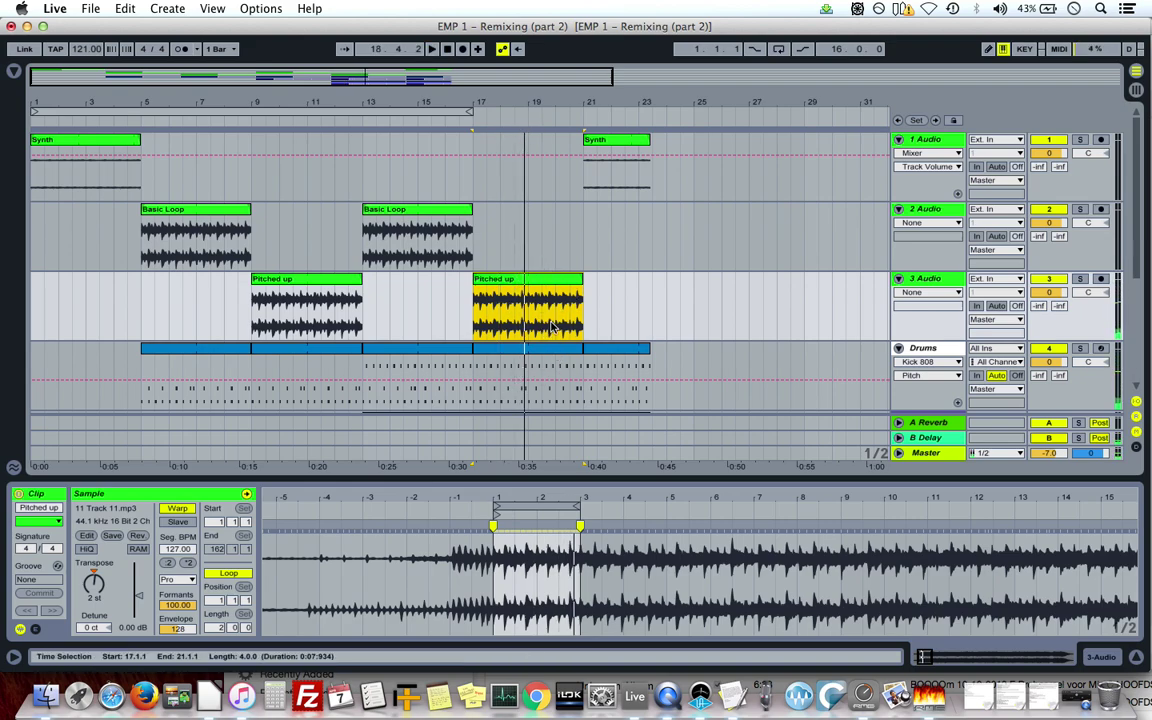
Try deleting the bar 17 to 21 clips on the 3 Audio, Drums, Percussion, Bright Soulful and 5ths Vocoder tracks, and restore them.
scroll(530, 285, "down", 5)
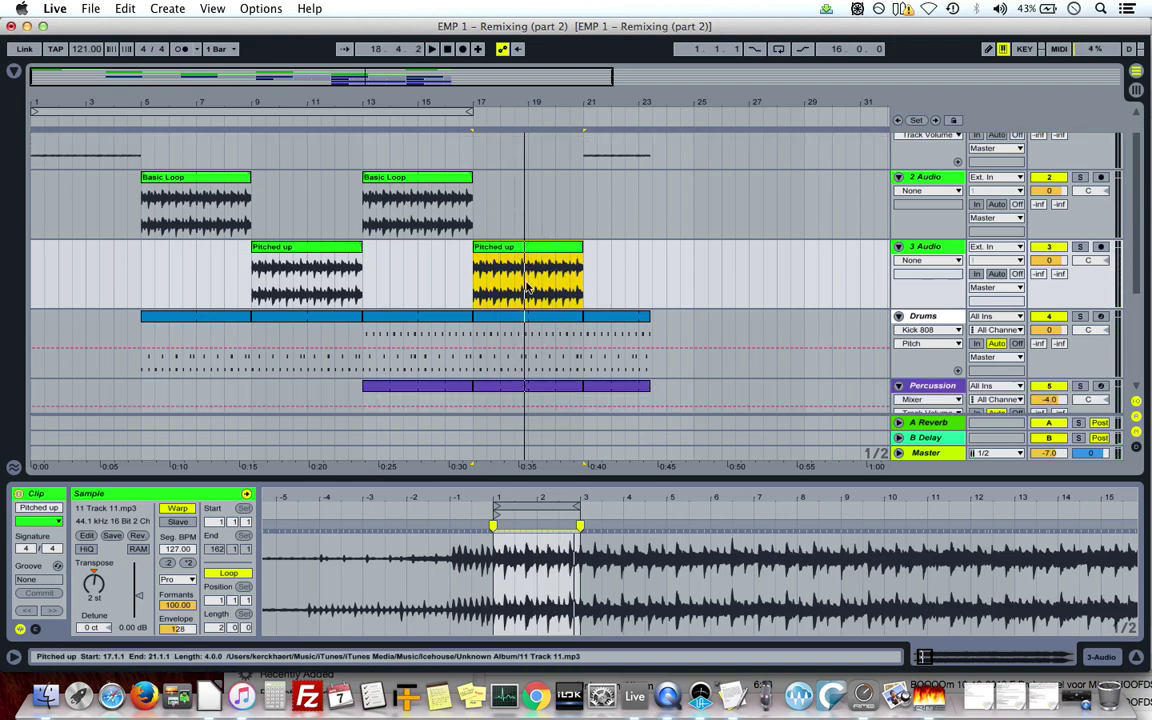
scroll(519, 279, "up", 3)
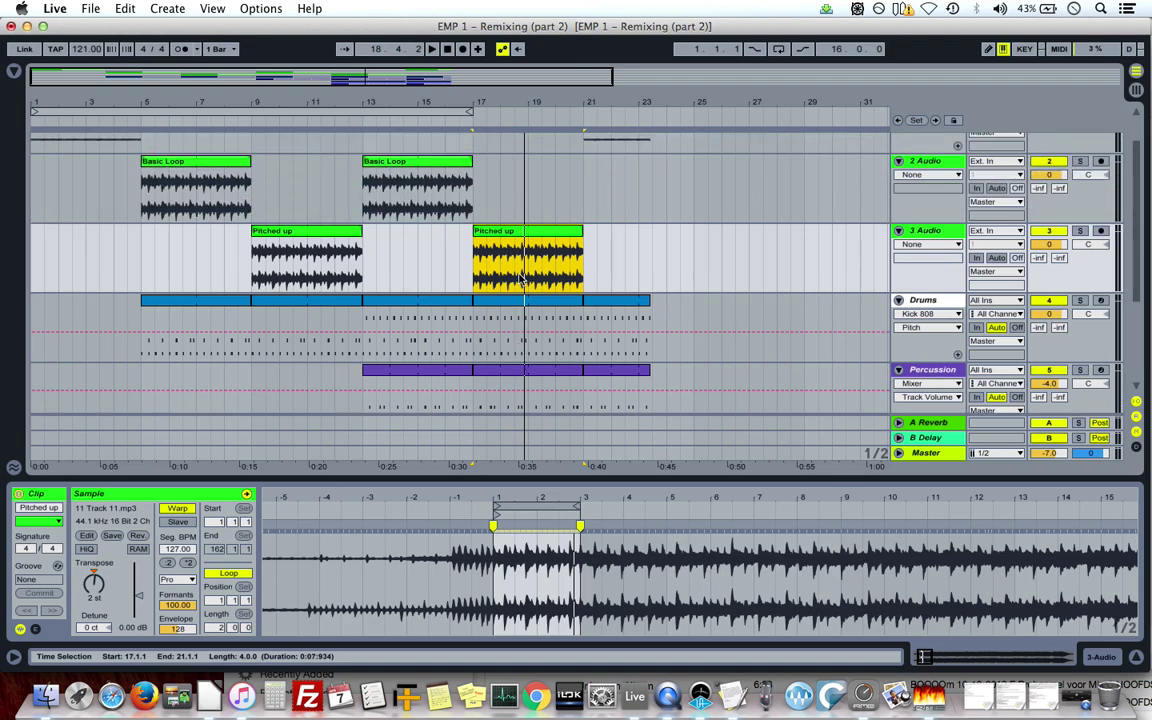
scroll(521, 279, "down", 3)
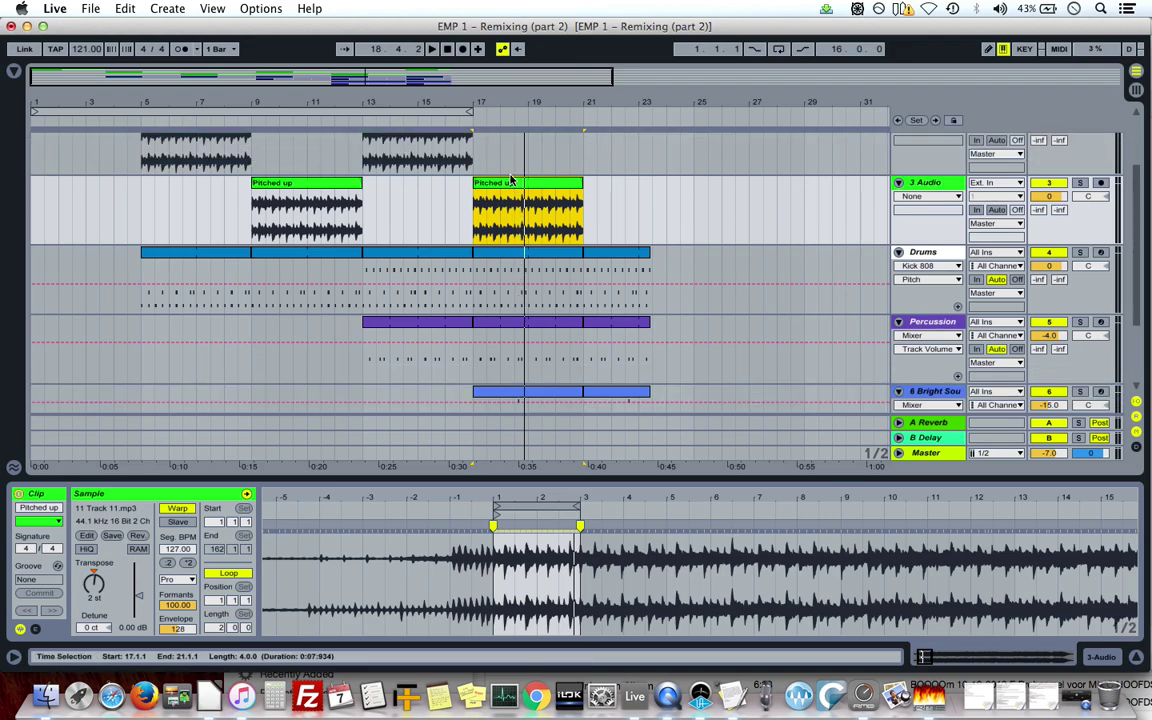
left_click(527, 285, "shift")
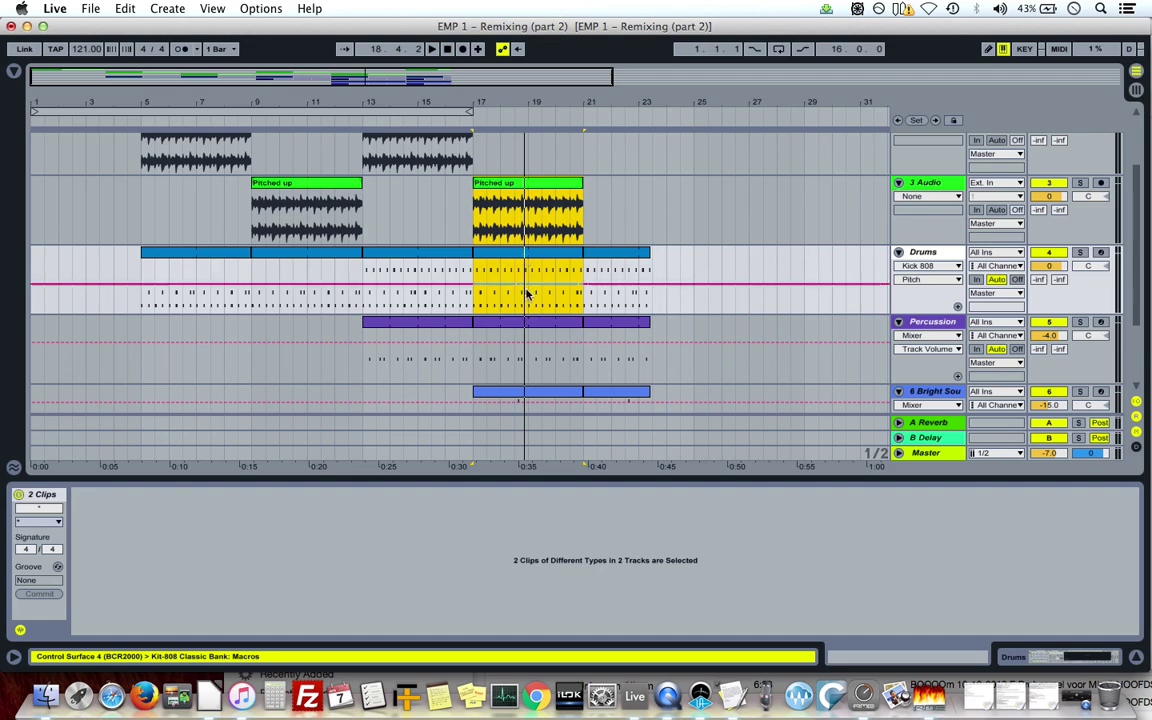
left_click(535, 325, "shift")
scroll(535, 329, "down", 4)
left_click(535, 329, "shift")
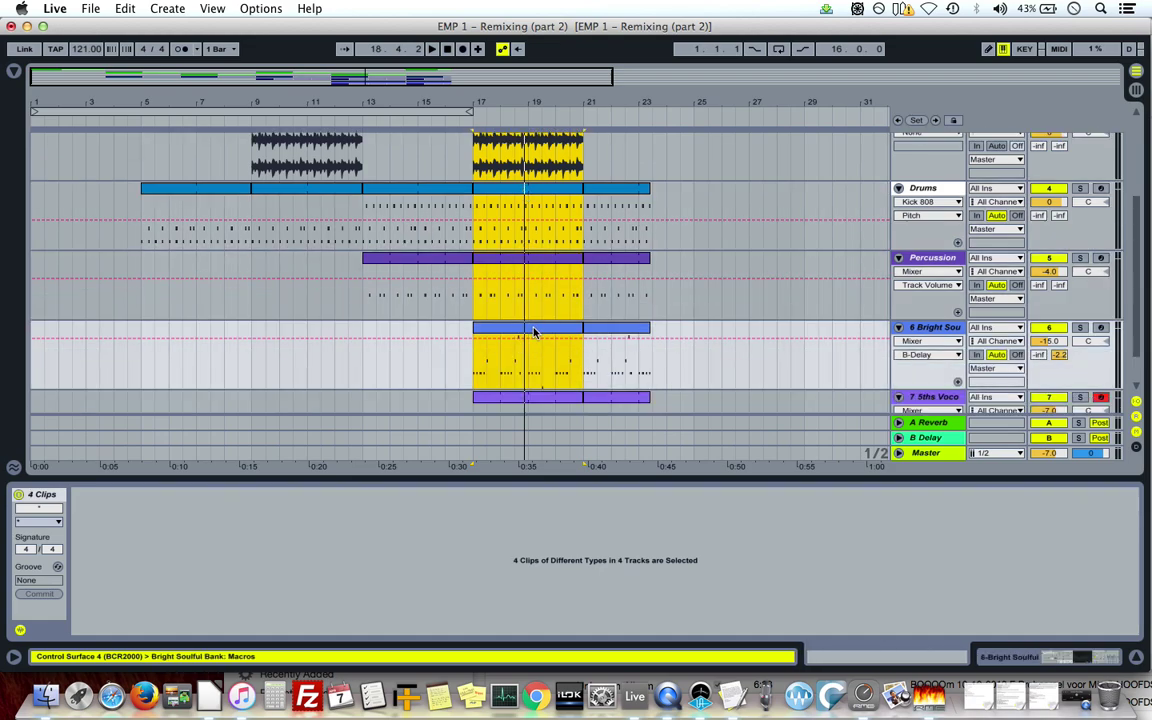
scroll(535, 335, "down", 3)
left_click(536, 357, "shift")
scroll(537, 359, "up", 2)
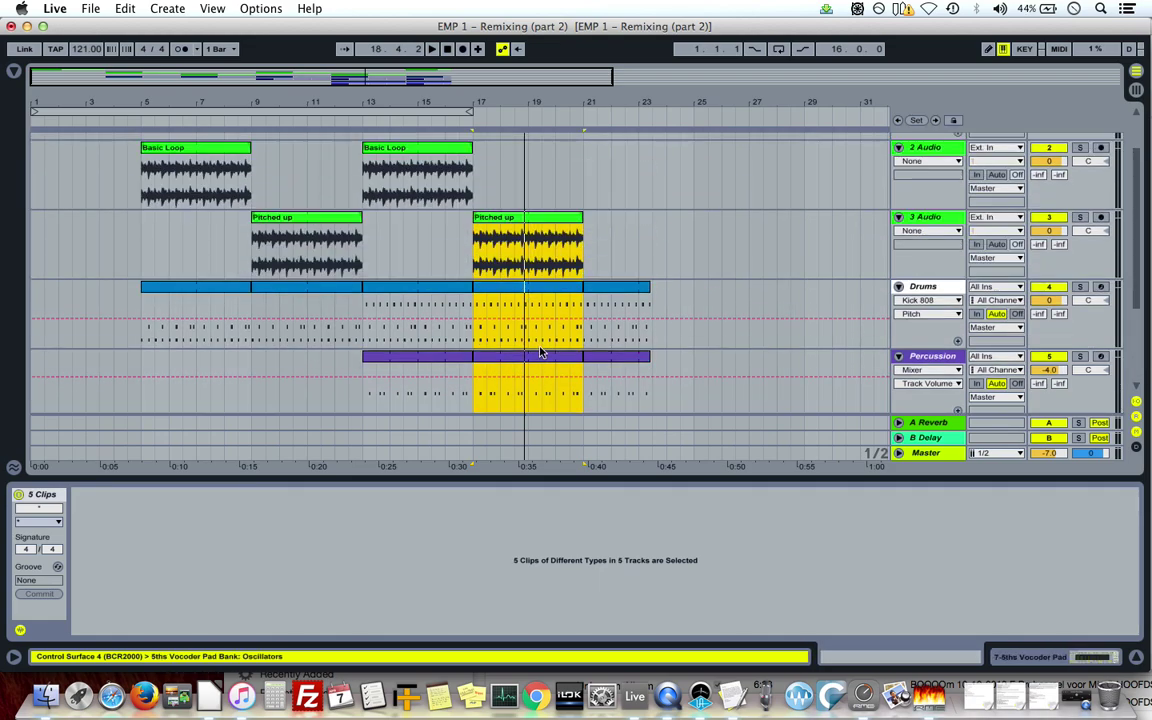
key("Delete")
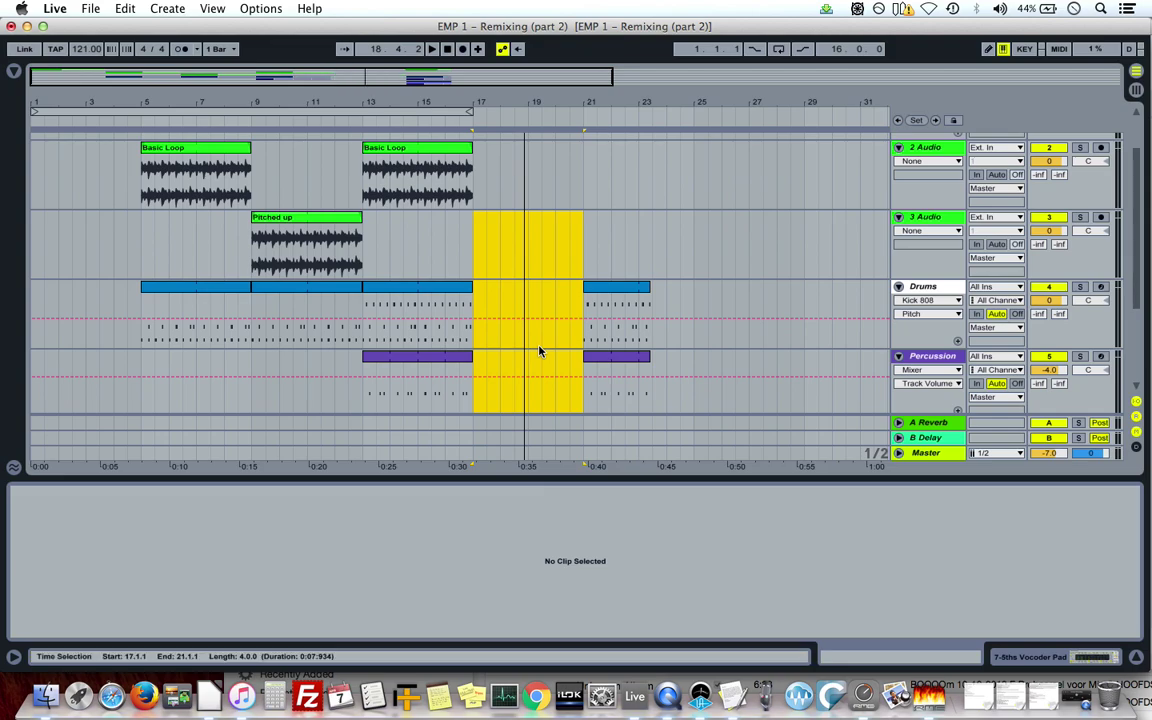
key("cmd+z")
left_click(450, 266)
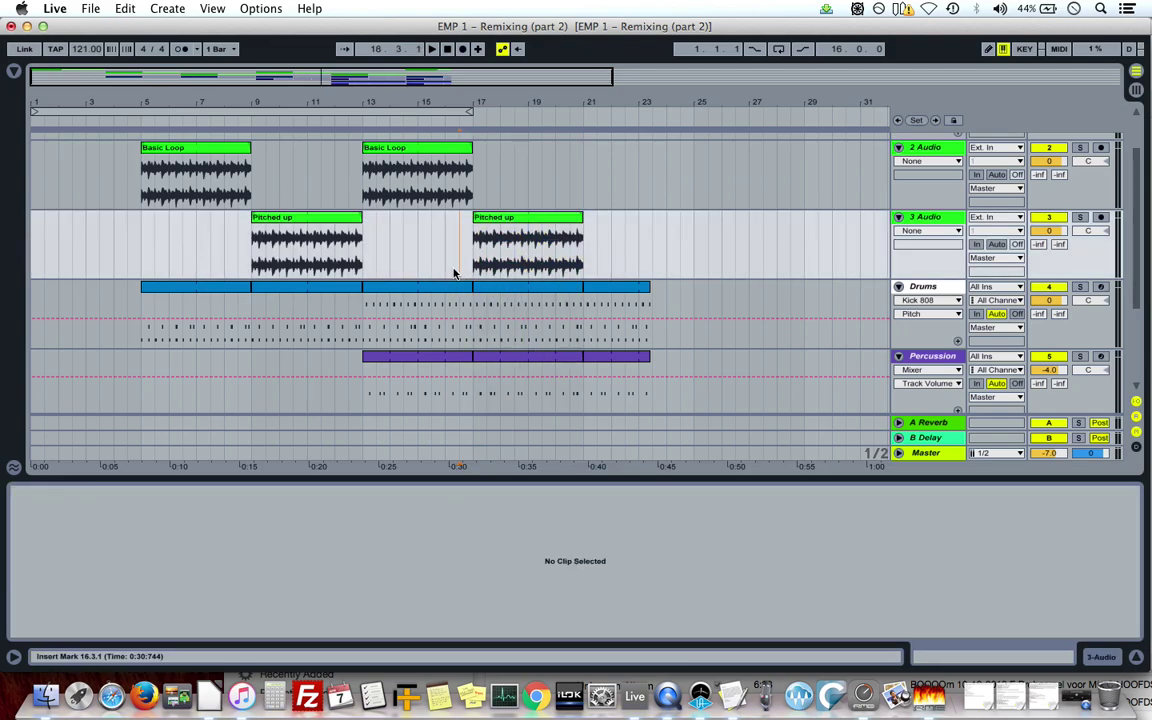
Set the arrangement loop to the length of the second Pitched up clip on 3 Audio.
left_click(526, 219)
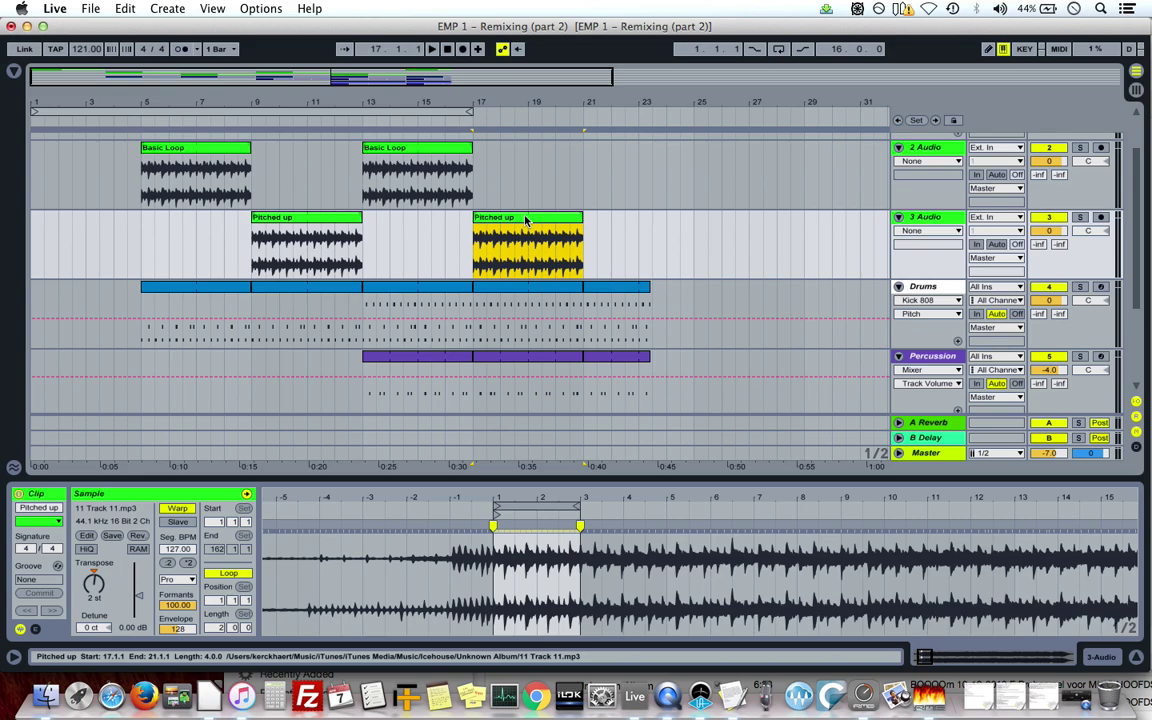
left_click(536, 217)
left_click(125, 9)
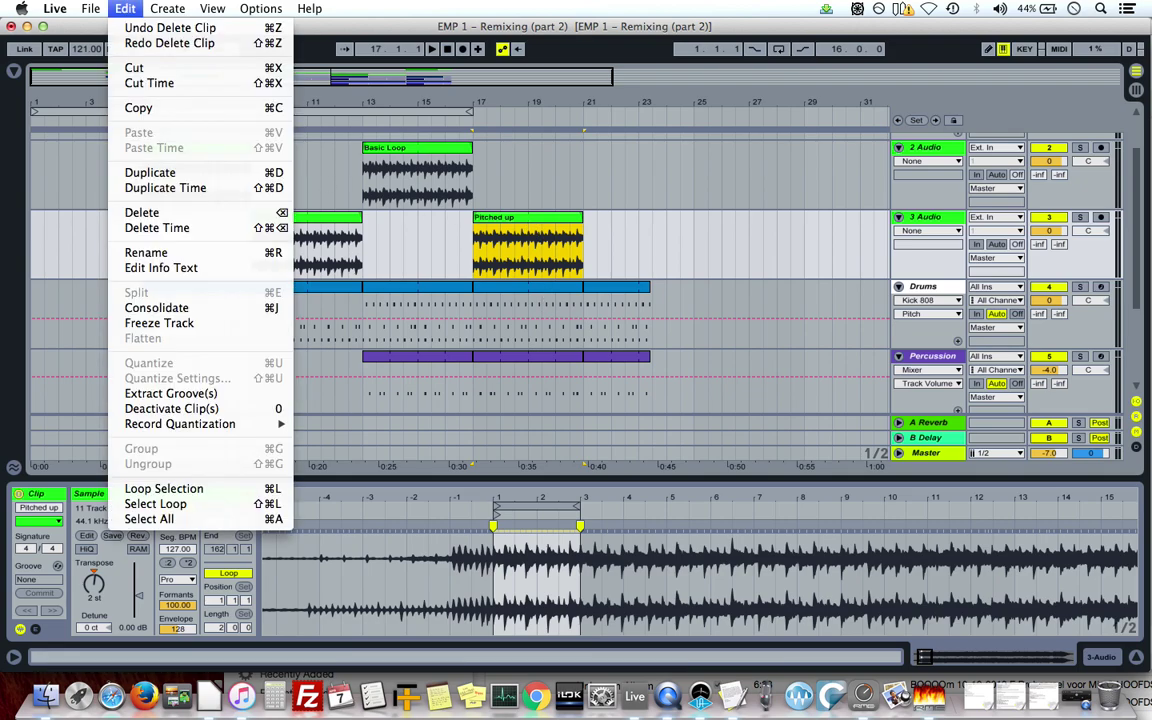
left_click(166, 488)
Move the four-bar arrangement loop to start at 11.3.1 and select the loop range.
left_click_drag(478, 113, 320, 118)
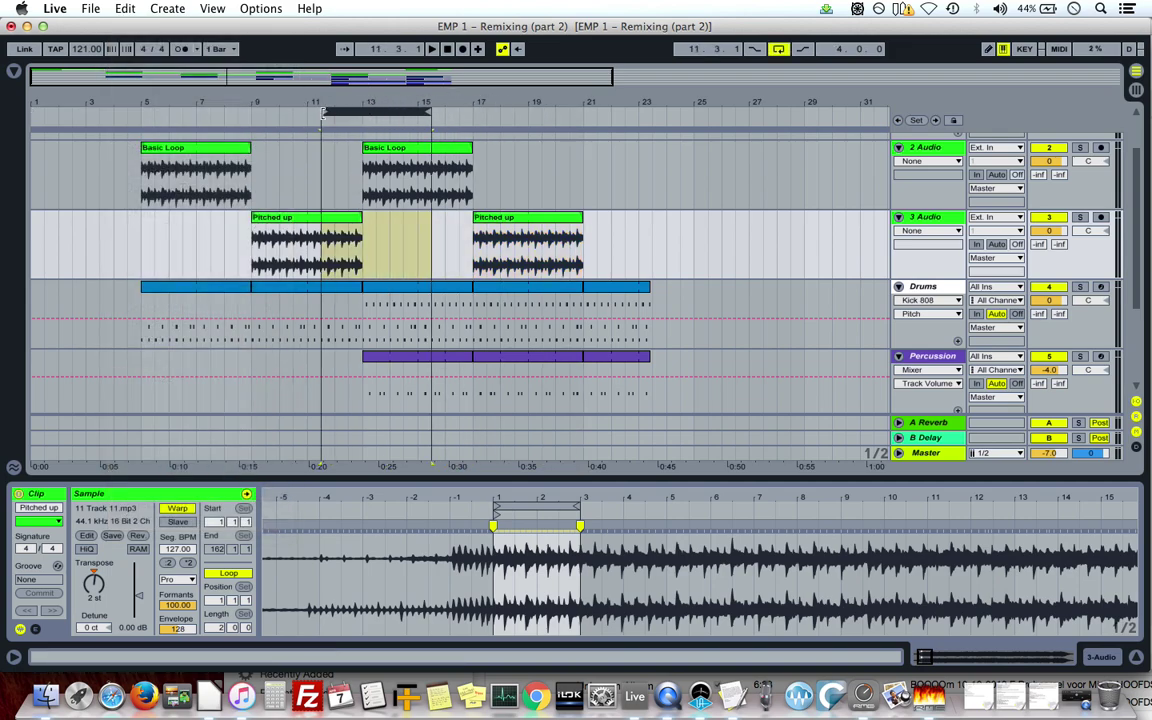
left_click(125, 9)
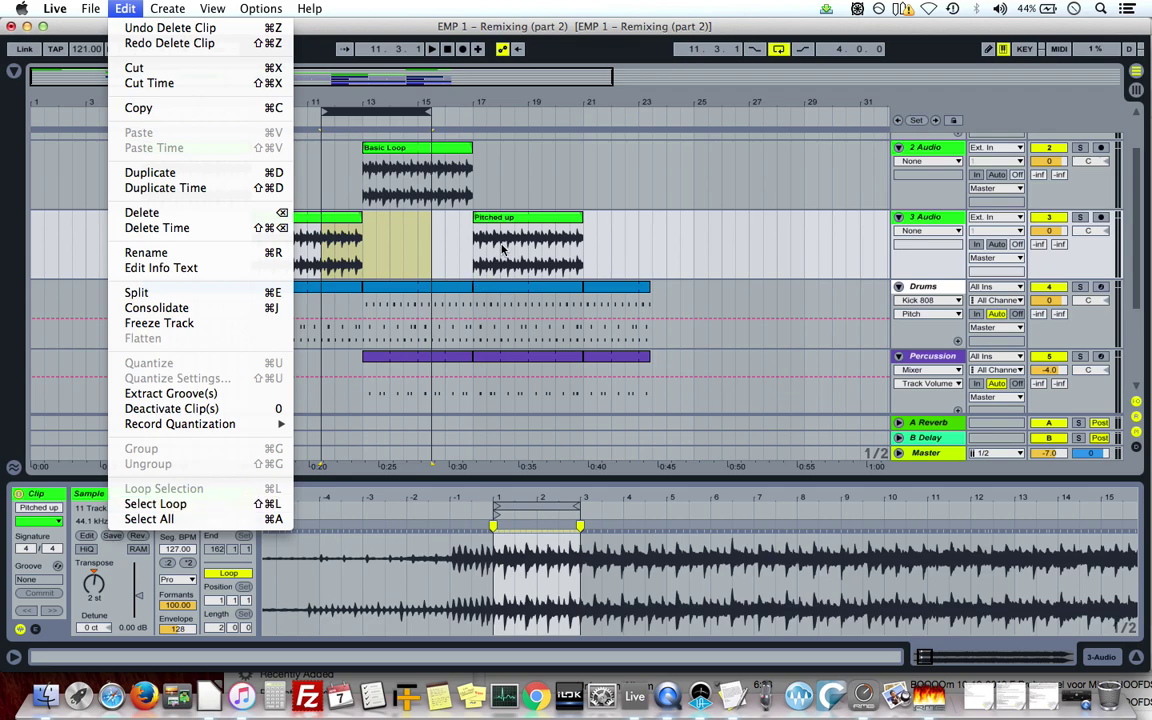
left_click(190, 503)
Fit the arrangement loop to the Pitched up clip spanning bars 17 to 21.
left_click(514, 222)
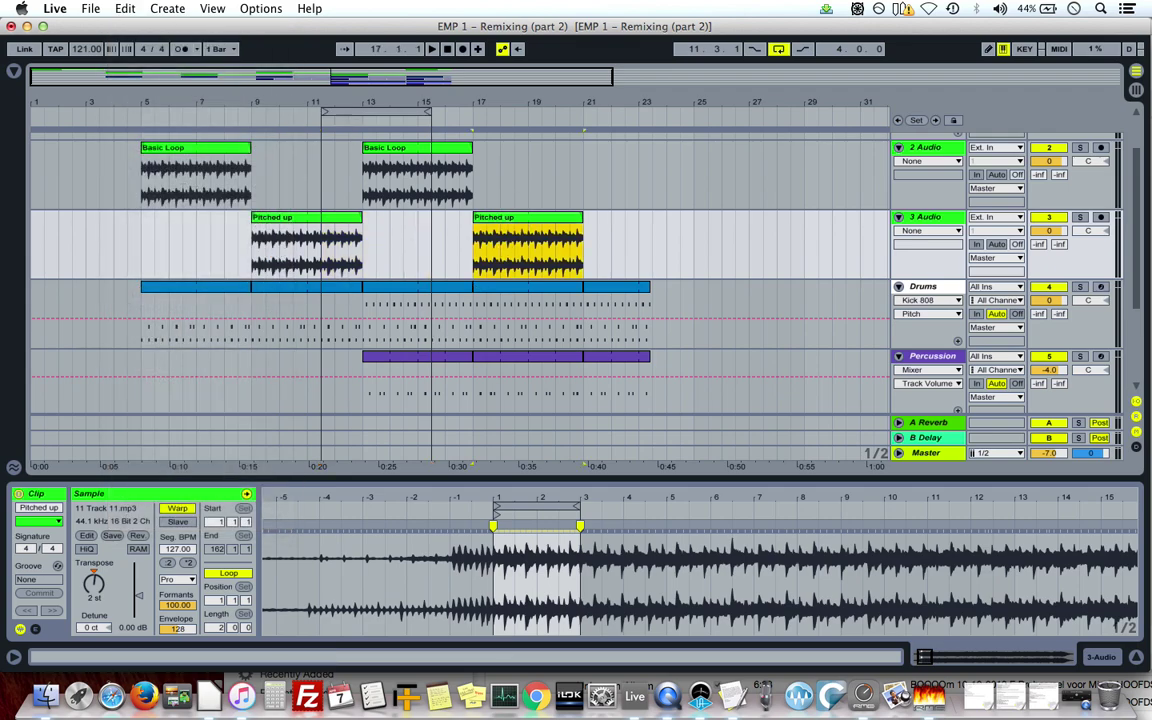
left_click(125, 9)
left_click(165, 488)
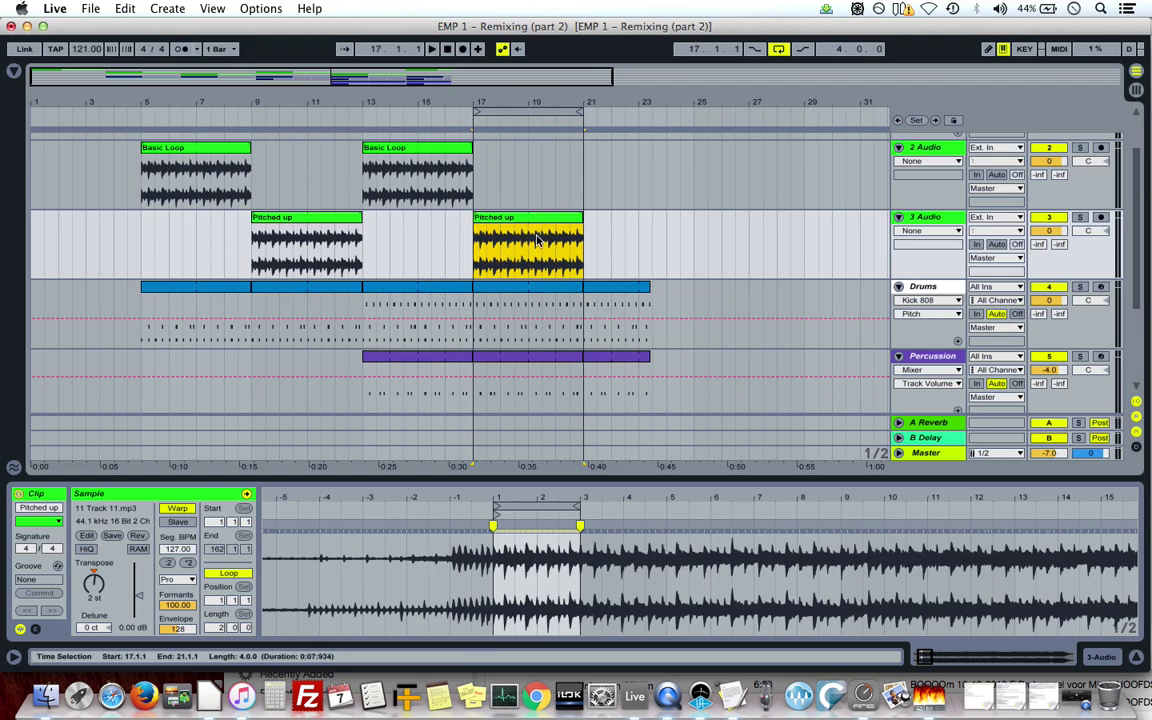
Select the loop range from bar 17 to 21 across all tracks and delete its clips.
left_click(540, 110)
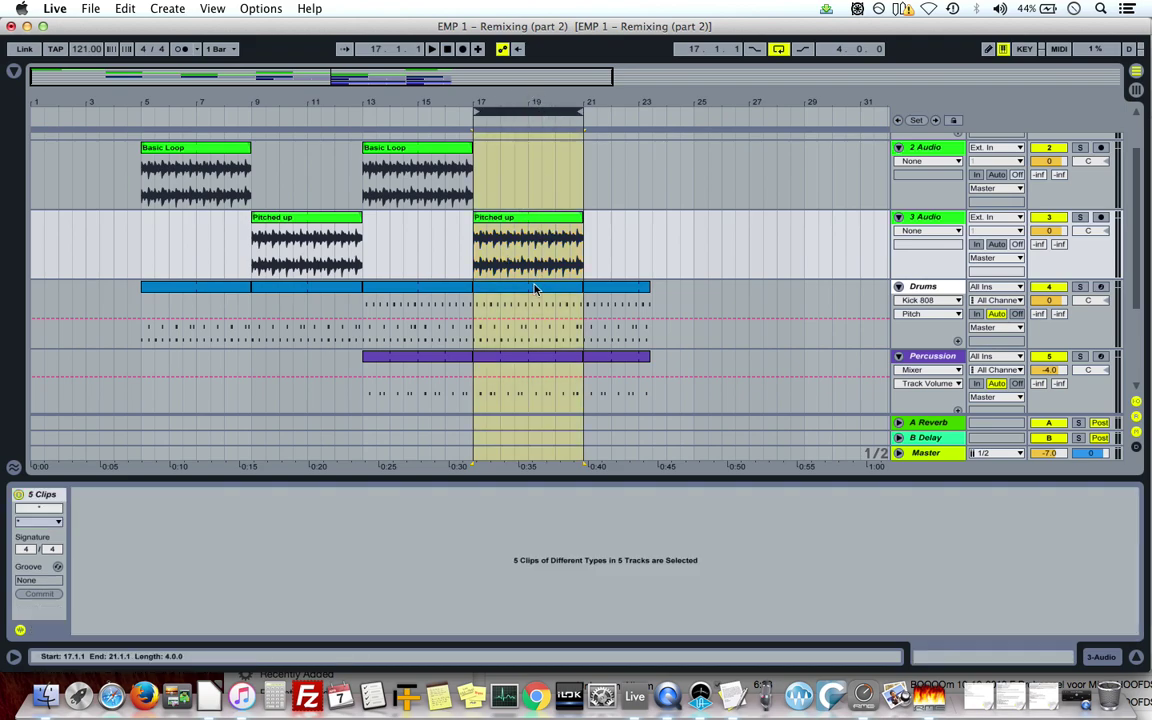
scroll(516, 336, "down", 3)
scroll(518, 340, "up", 3)
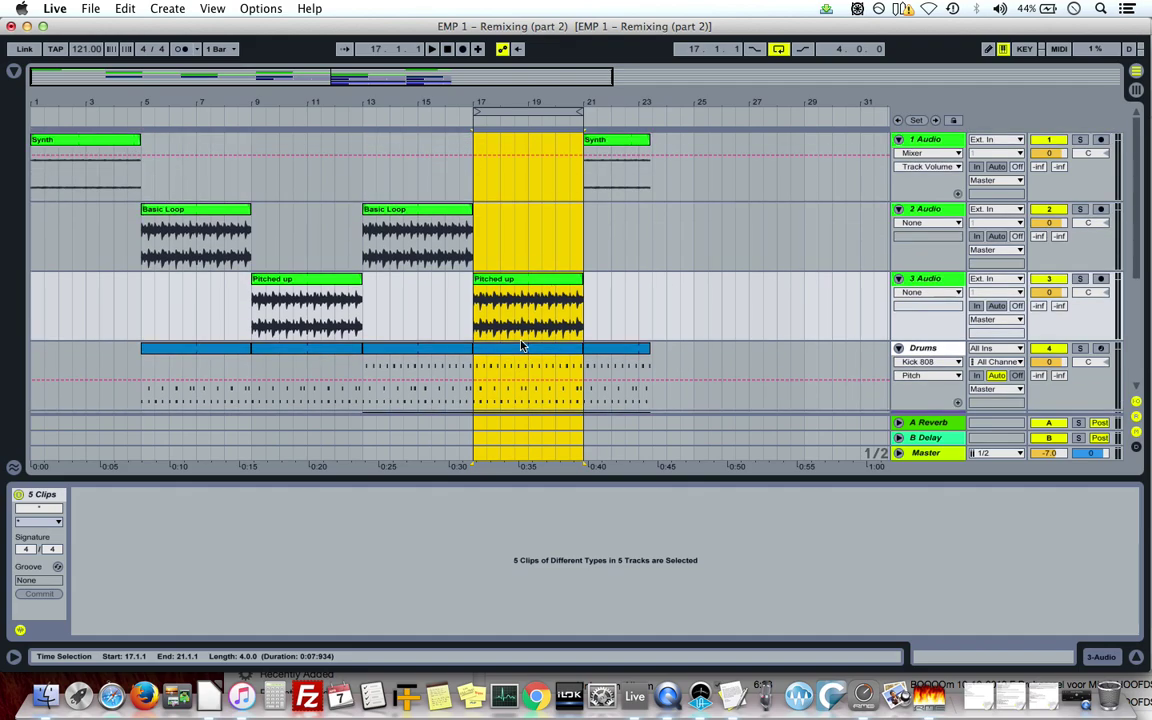
key("Delete")
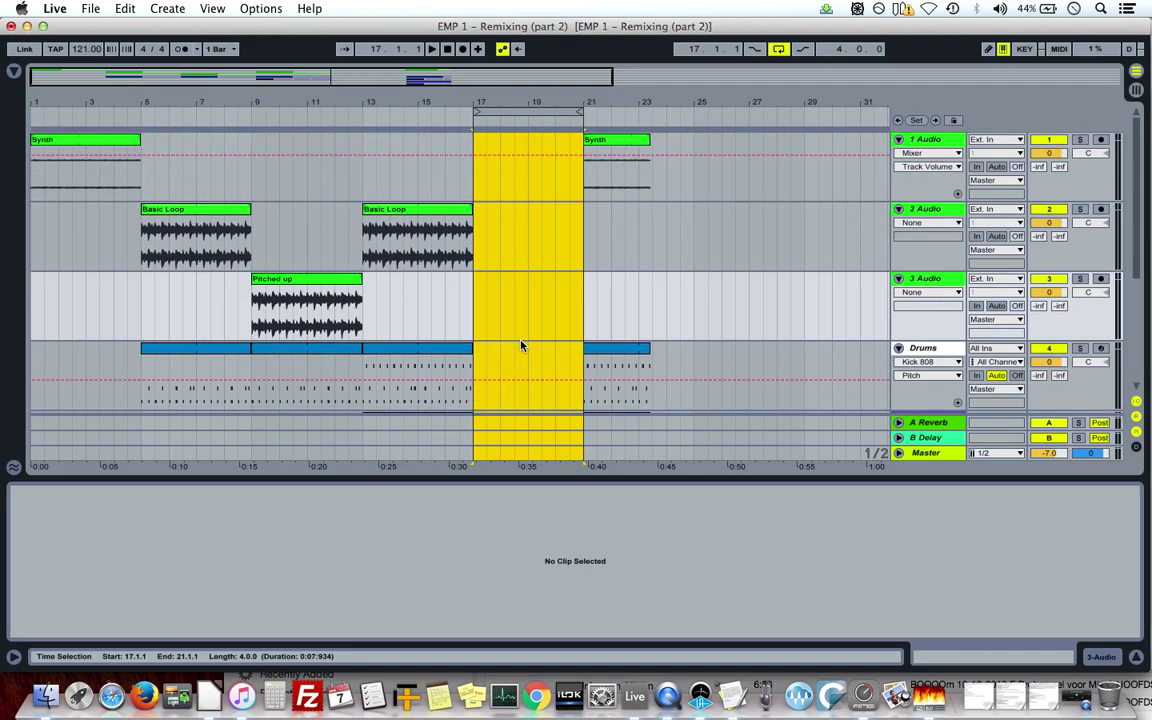
Turn looping off and play from the empty bars 17 to 21 into the closing Synth clip.
scroll(566, 329, "down", 3)
scroll(566, 329, "up", 3)
left_click(362, 112)
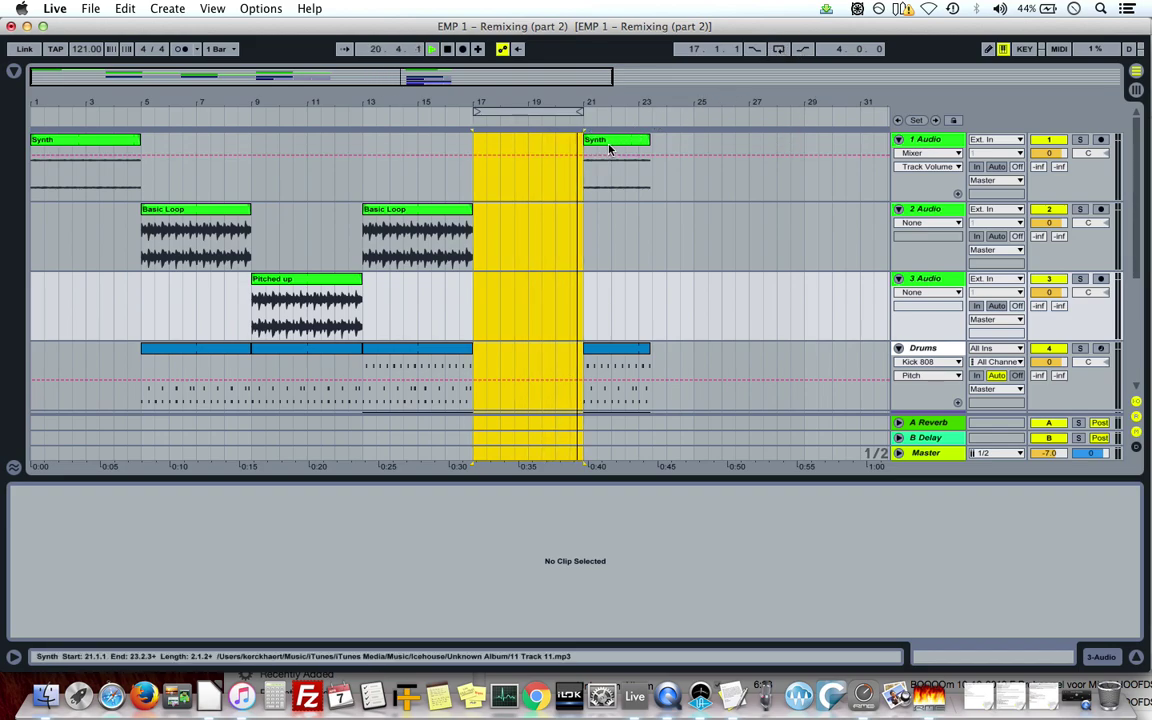
key("space")
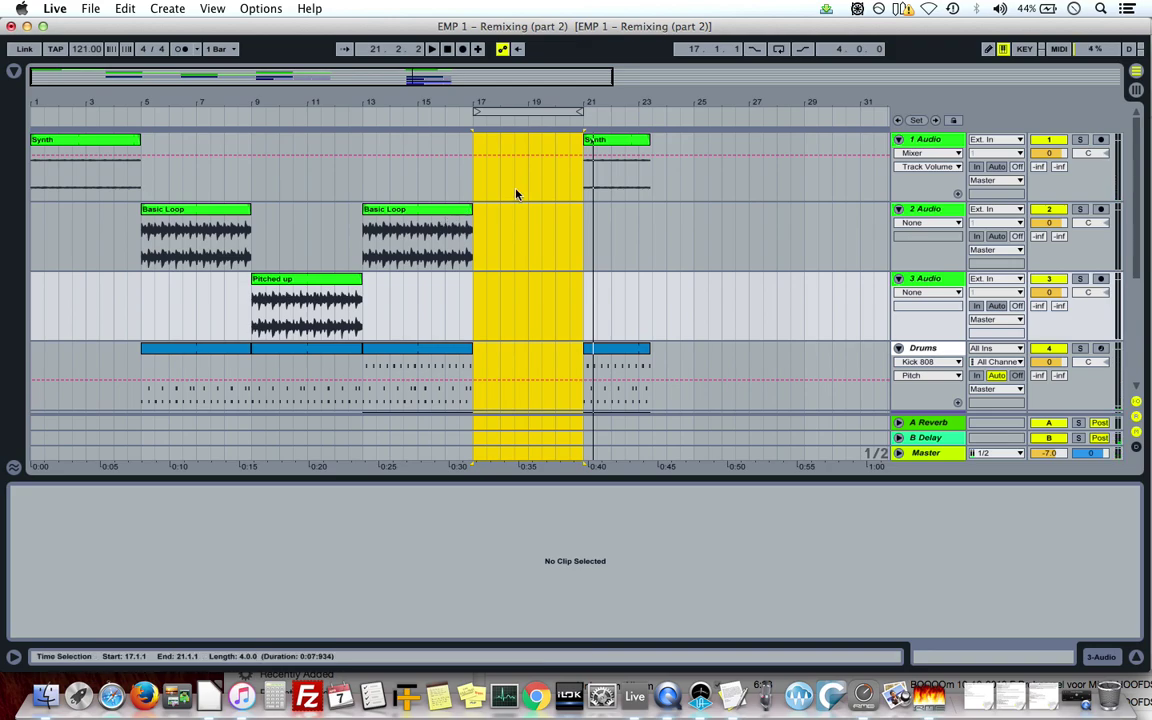
Undo the clip deletion in bars 17 to 21 and select that loop range across all tracks.
key("super+v")
scroll(530, 245, "down", 1)
scroll(530, 245, "up", 1)
left_click(535, 110)
left_click(540, 141)
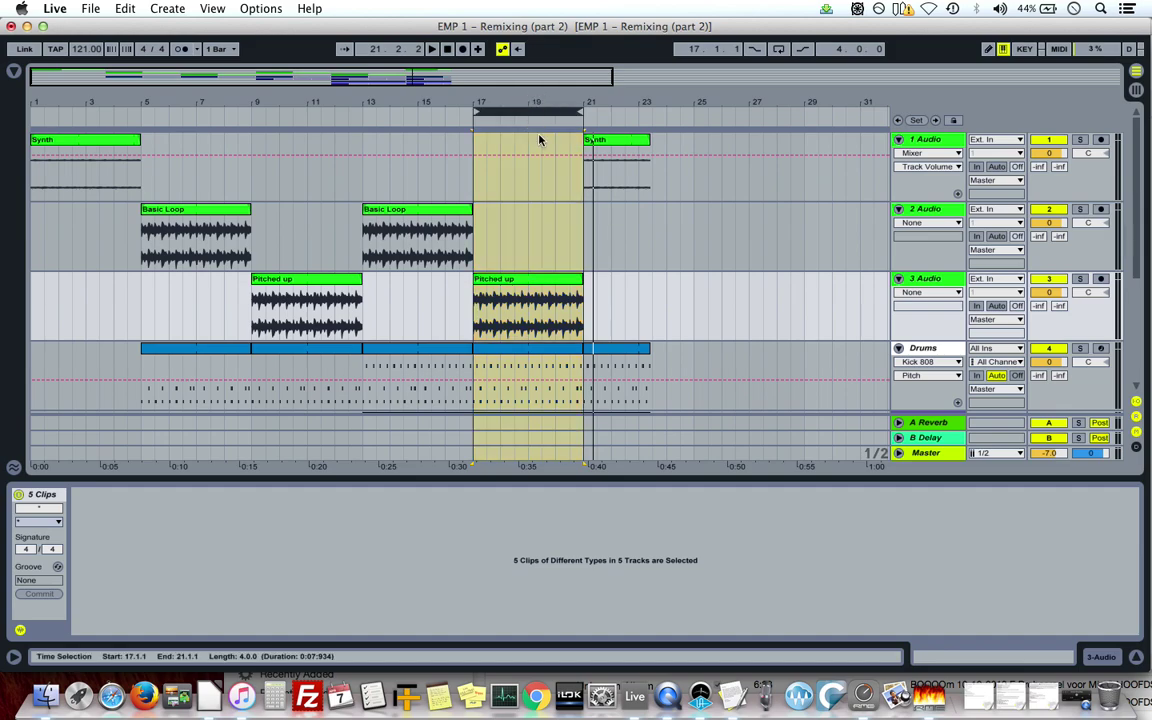
scroll(532, 167, "down", 2)
scroll(530, 171, "up", 2)
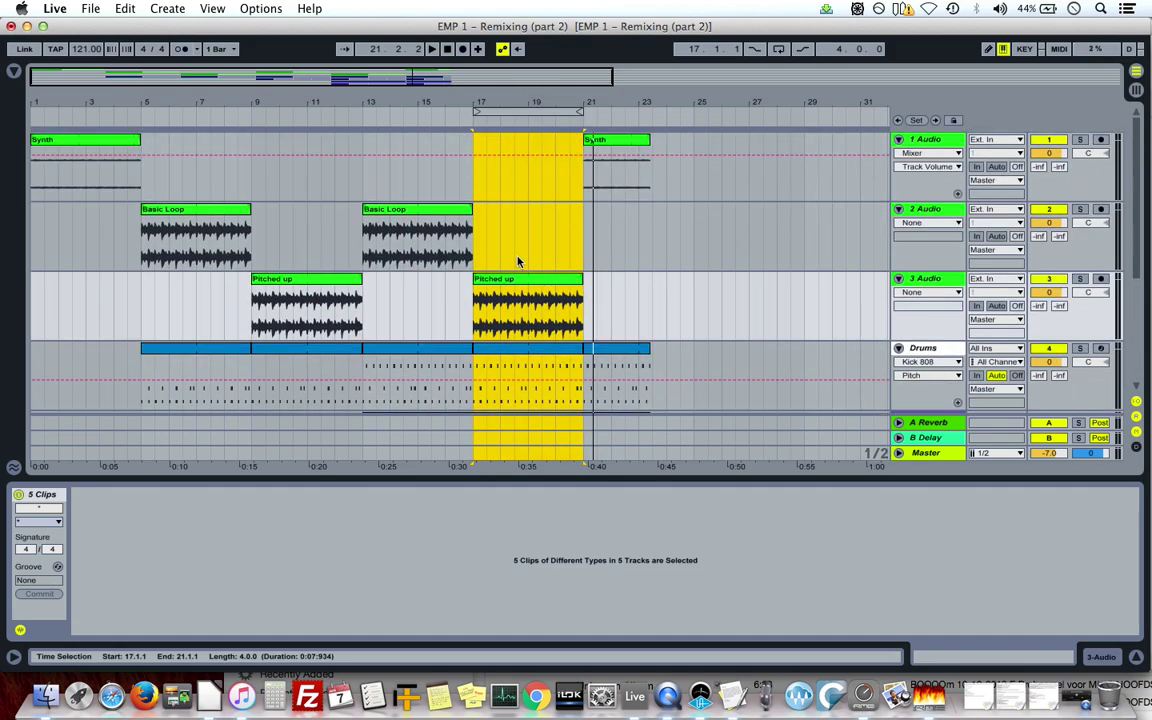
Loop playback over the Pitched up clip at bars 17 to 21 with Loop Selection.
left_click(488, 282)
left_click(125, 8)
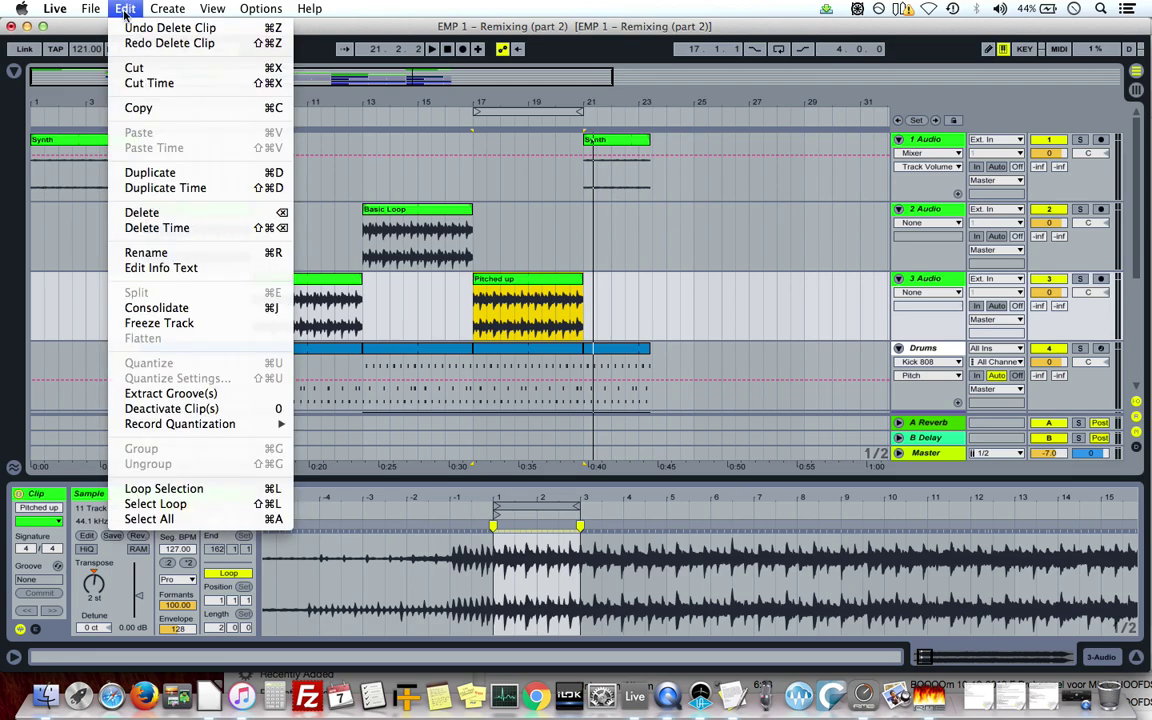
left_click(270, 488)
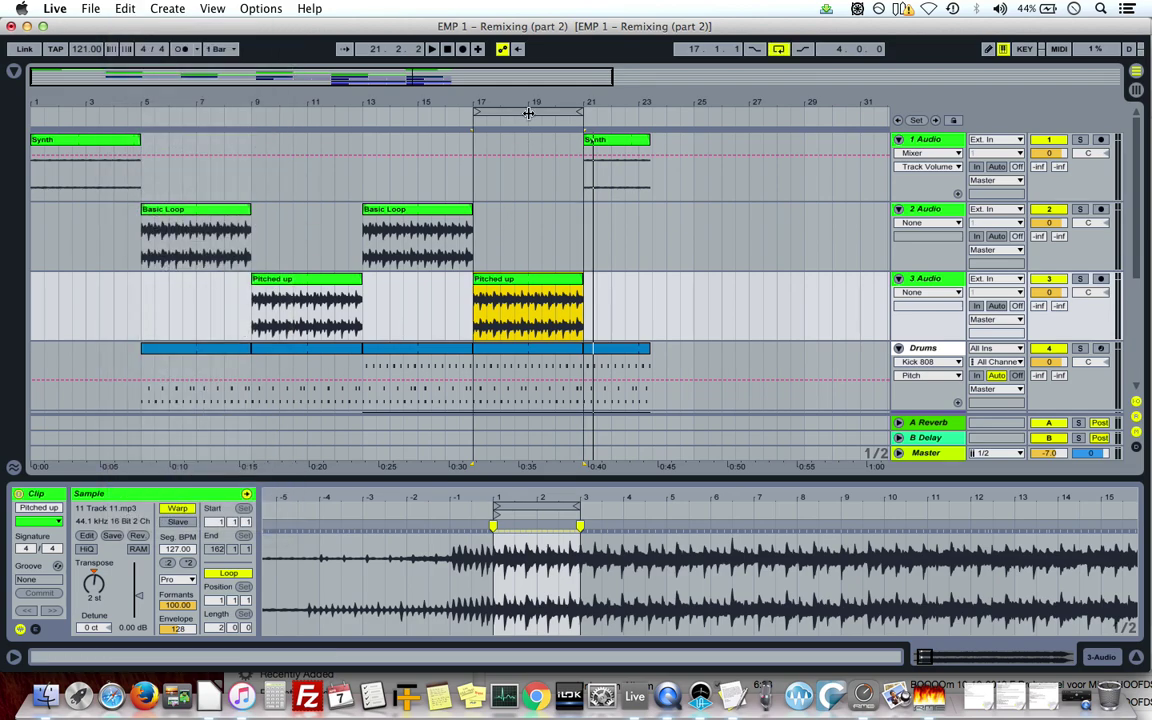
Delete the time from bar 17 to 21 across all tracks and undo the Delete Time.
left_click(477, 108)
scroll(543, 212, "down", 5)
scroll(553, 249, "up", 5)
left_click(125, 8)
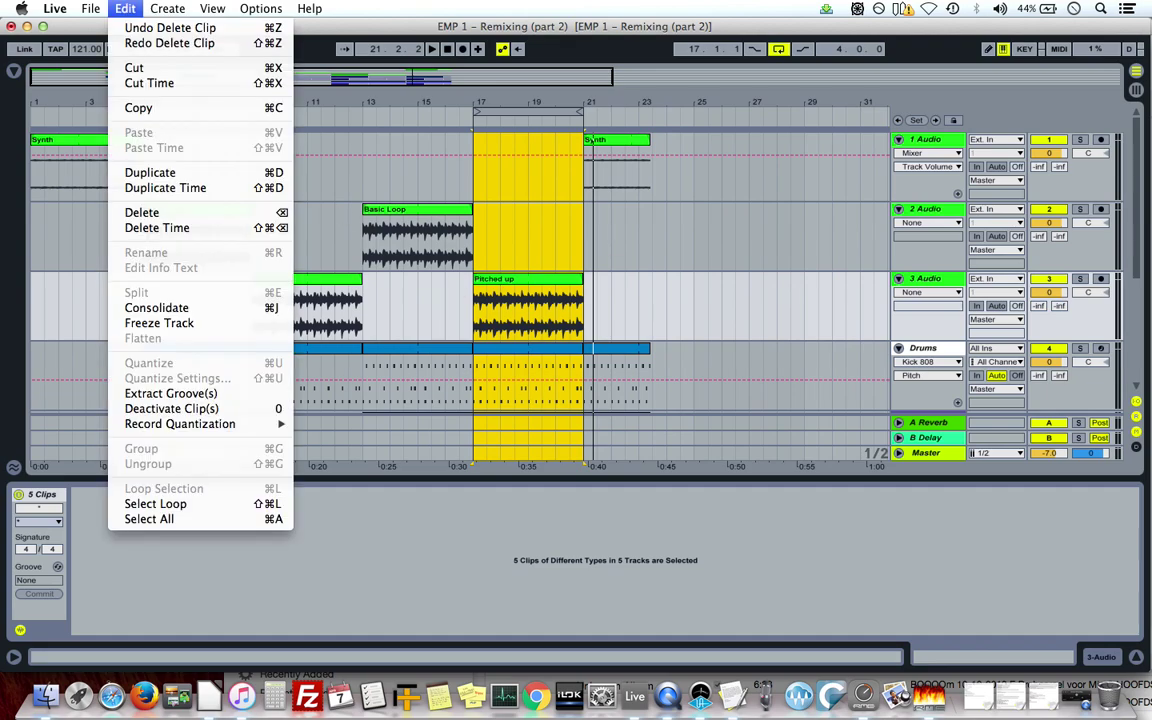
left_click(148, 230)
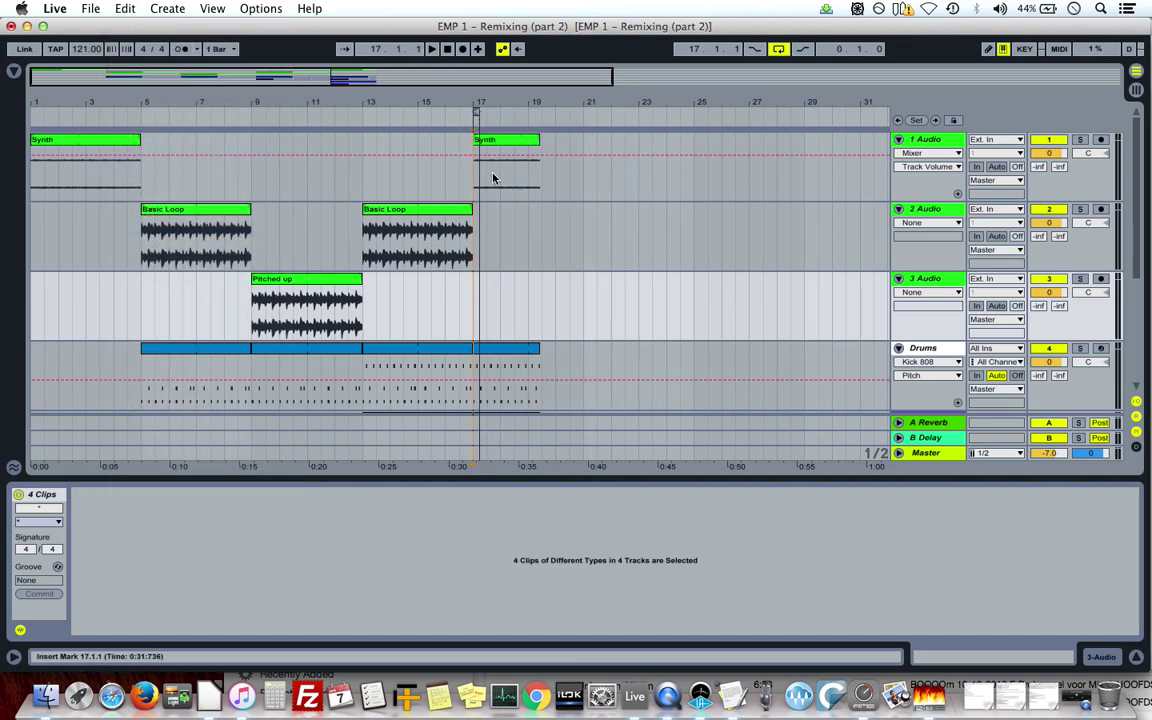
left_click(125, 8)
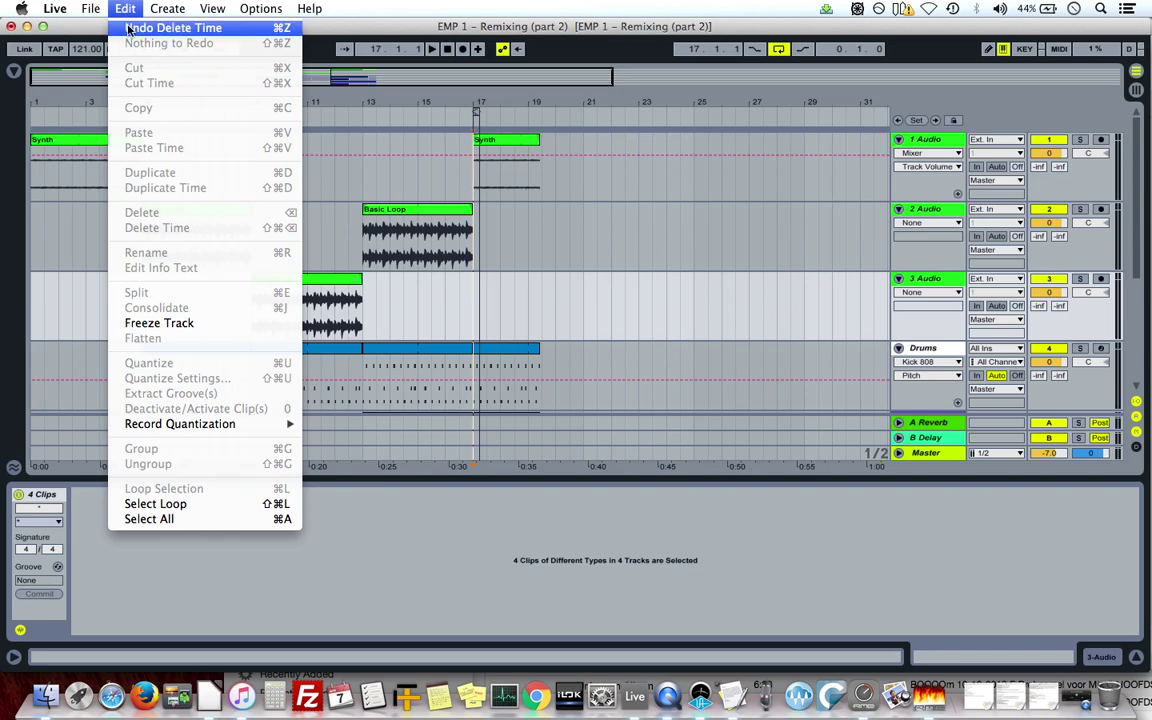
left_click(128, 30)
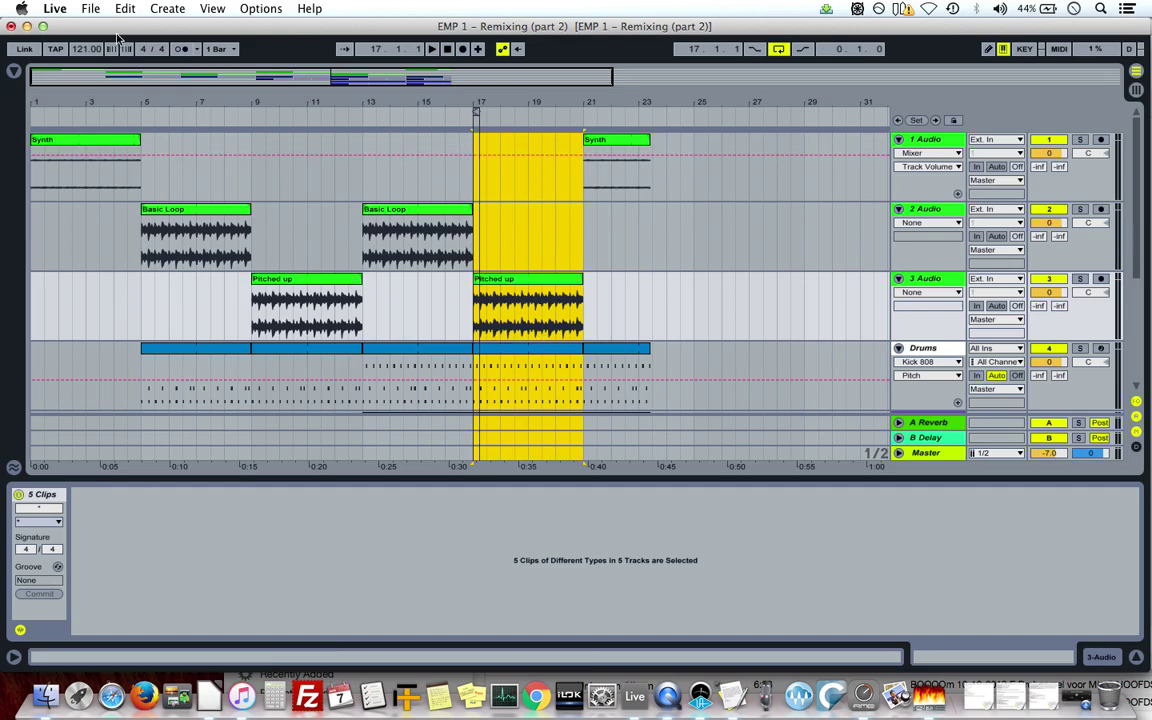
Repeat Delete Time on the selected bars 17 to 21 and undo it again.
left_click(125, 8)
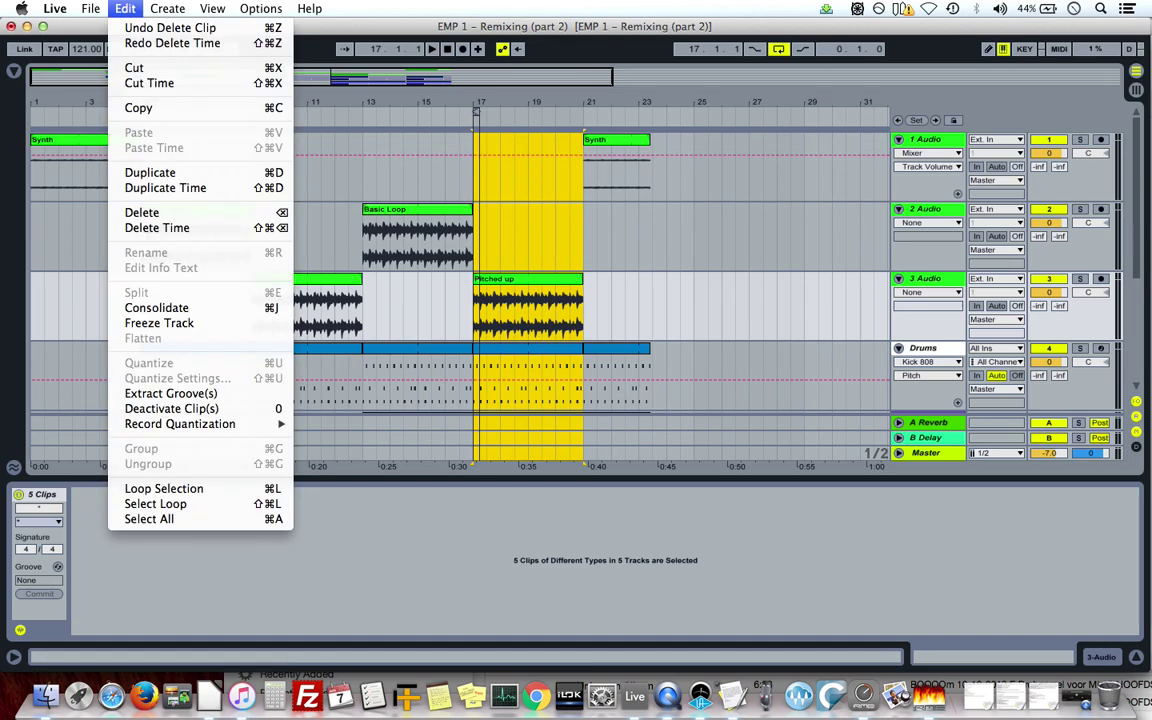
left_click(157, 227)
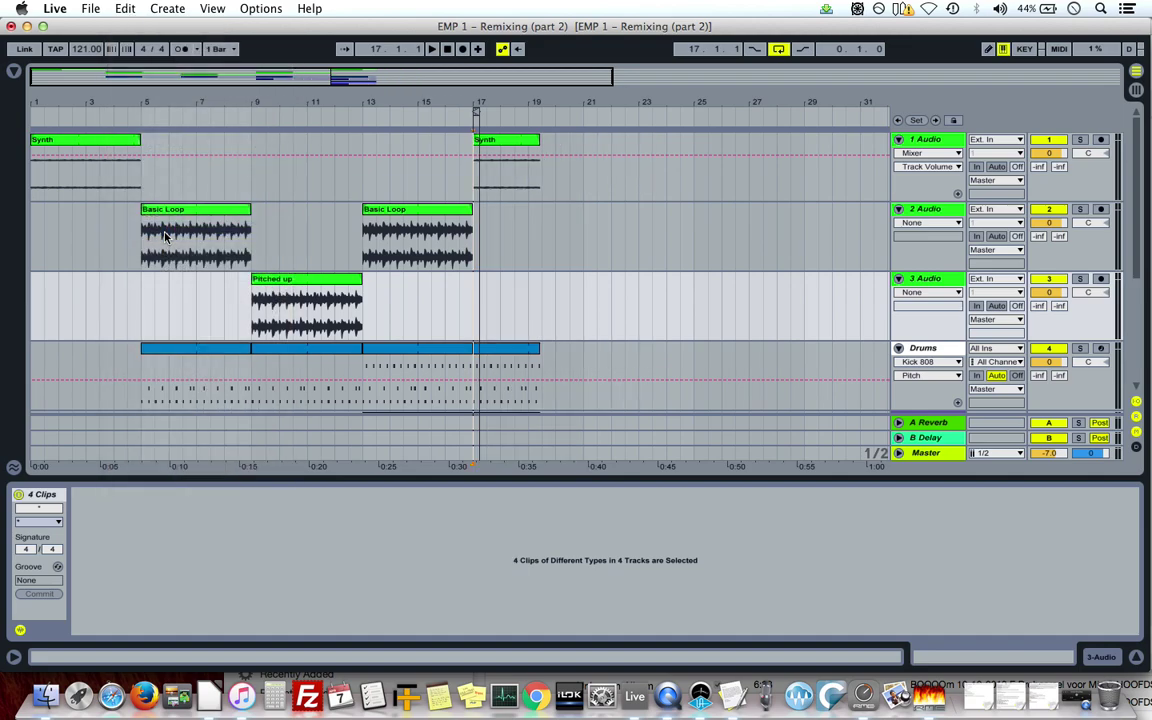
key("super+z")
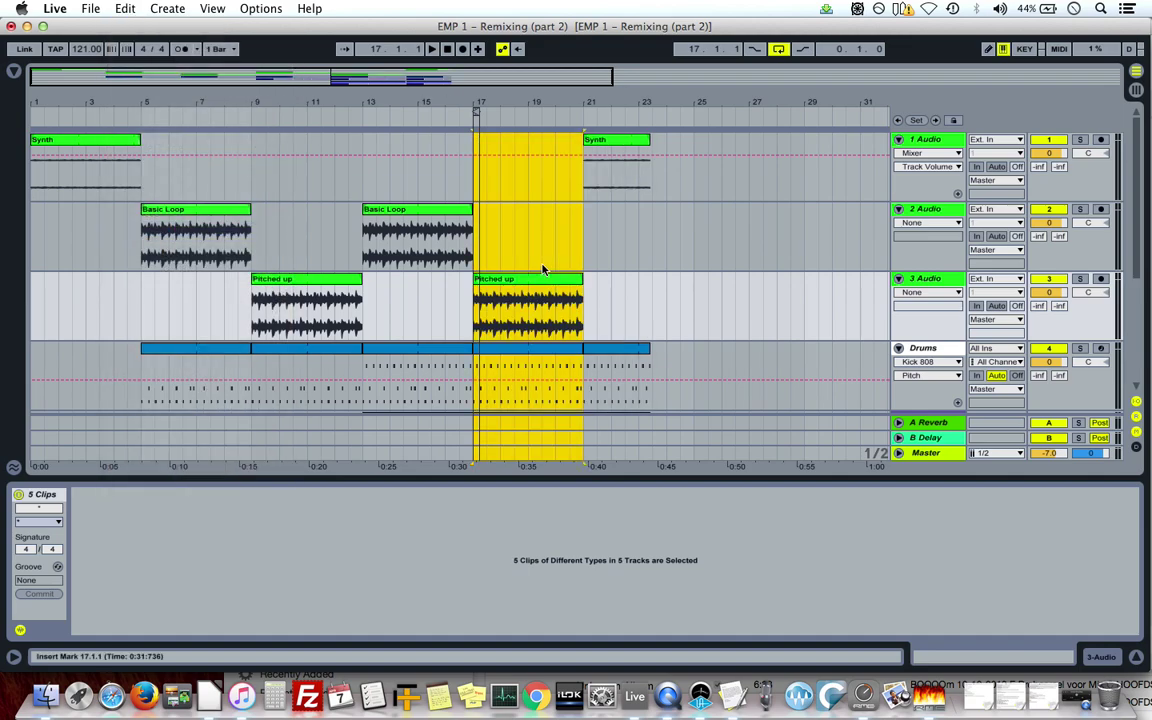
Copy the first Synth clip and paste it at bars 10 and 15 on the 1 Audio track.
left_click(138, 141)
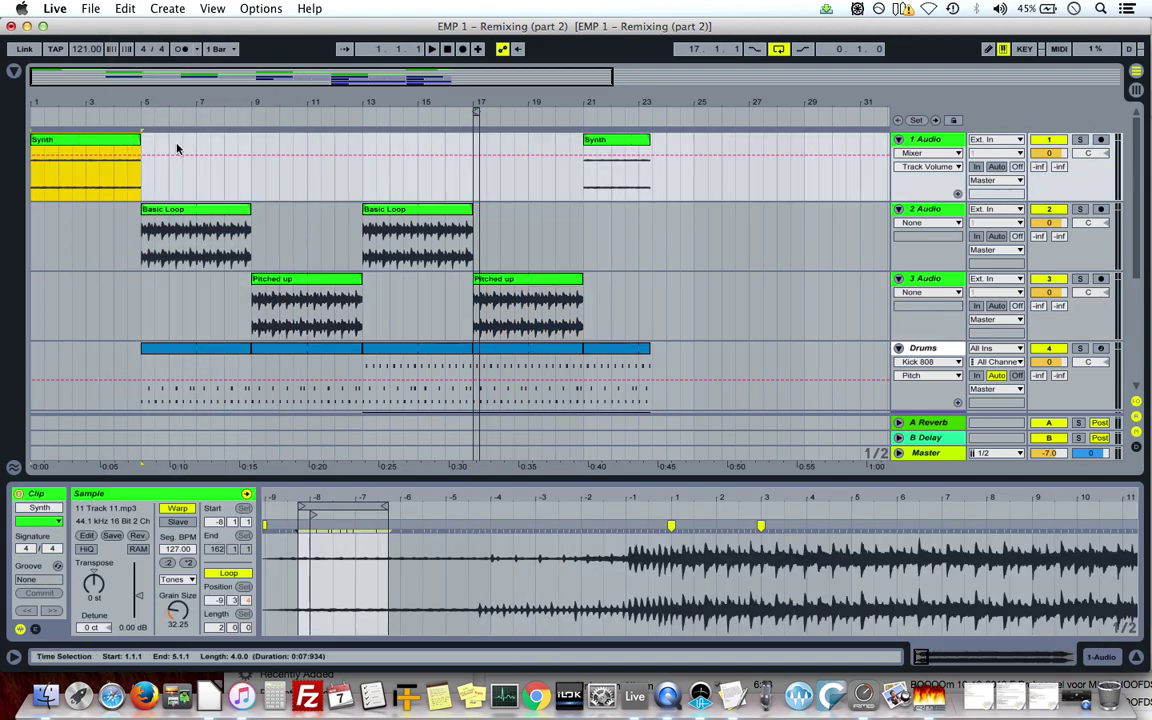
scroll(406, 328, "down", 3)
scroll(406, 328, "up", 3)
left_click(118, 144)
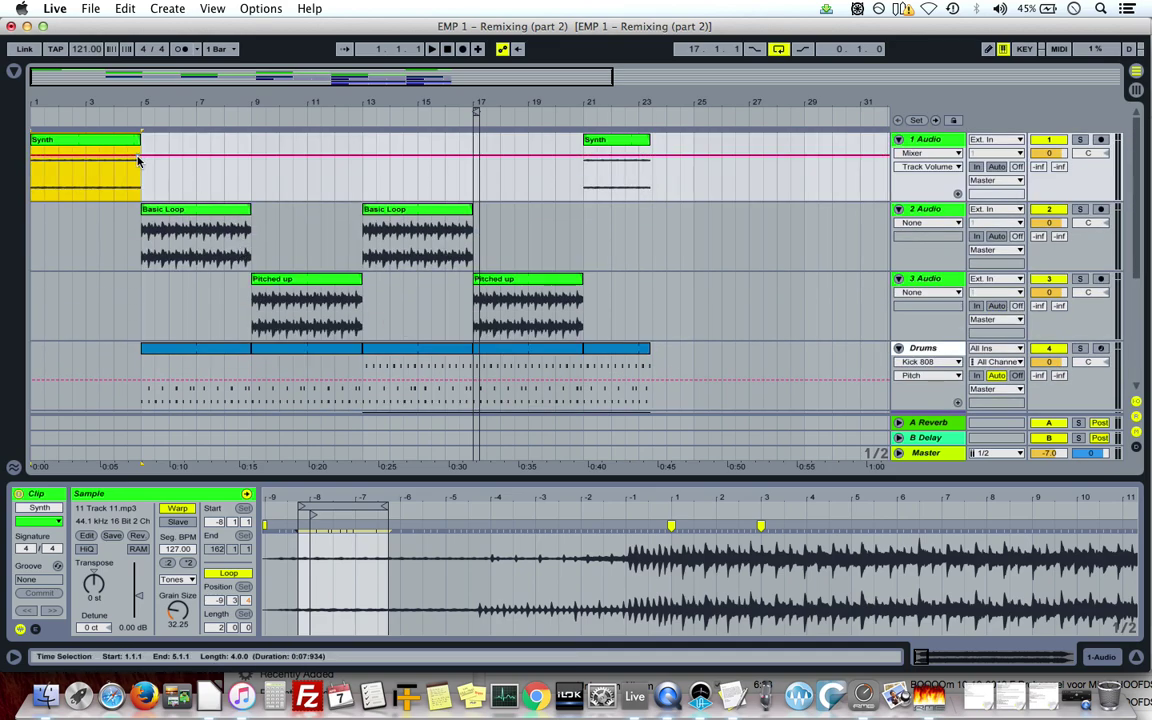
left_click(125, 8)
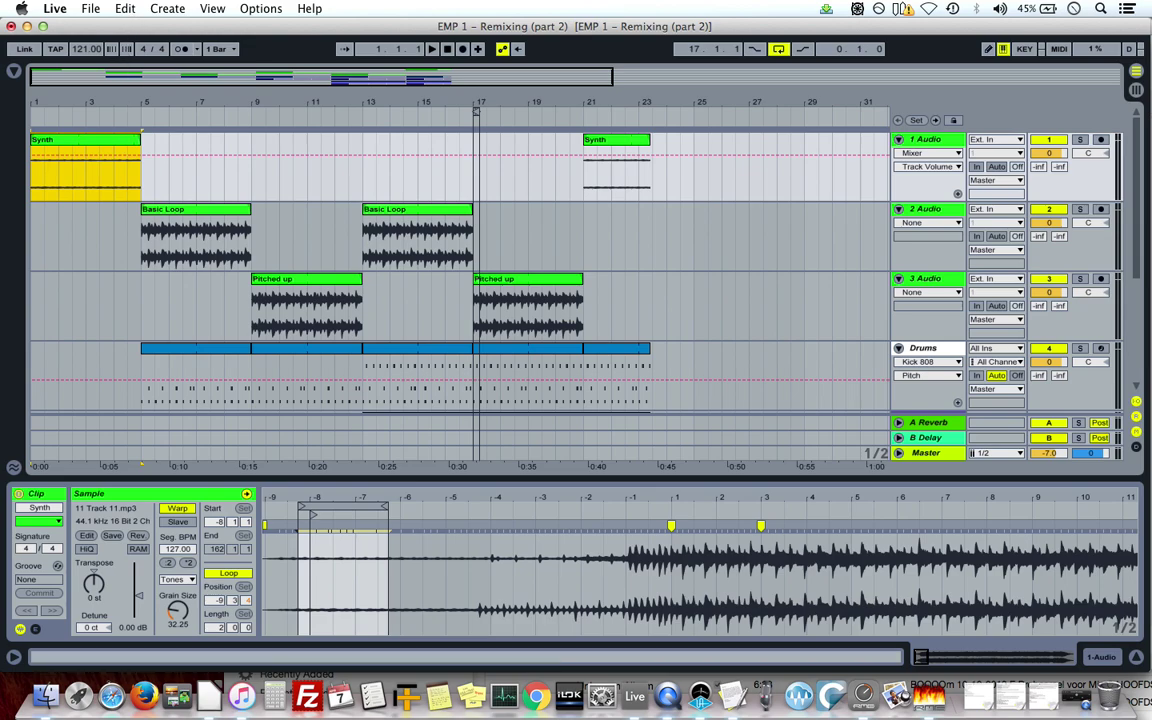
left_click(165, 108)
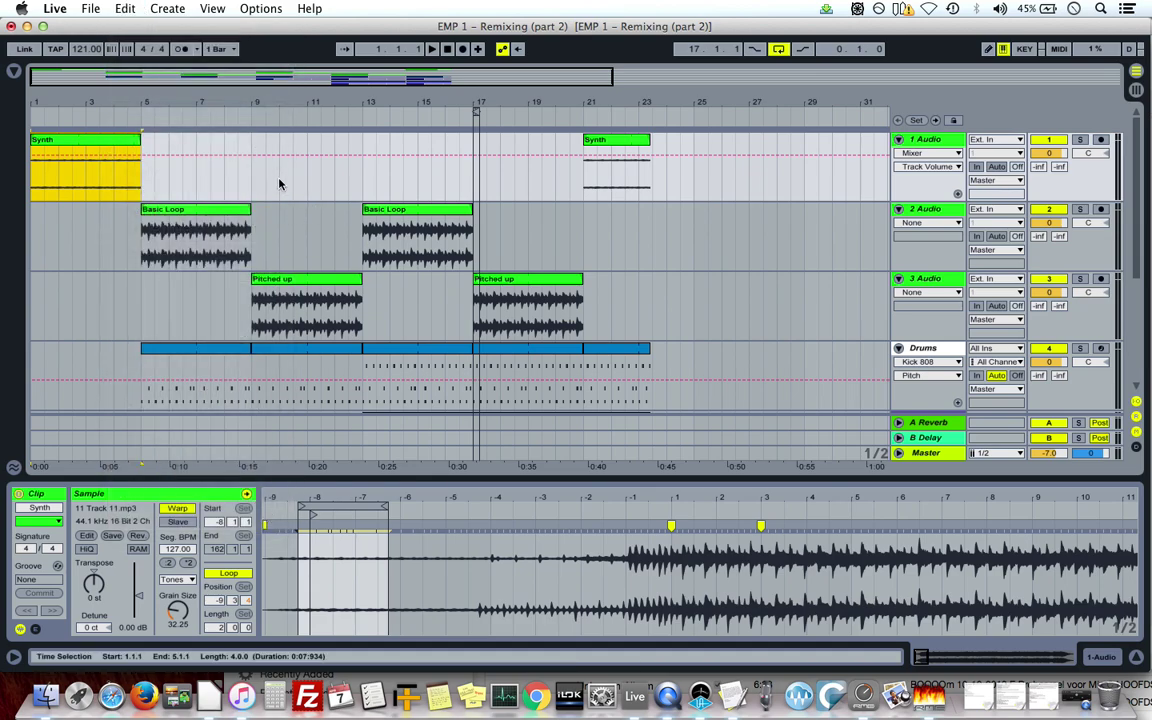
left_click(280, 176)
left_click(127, 8)
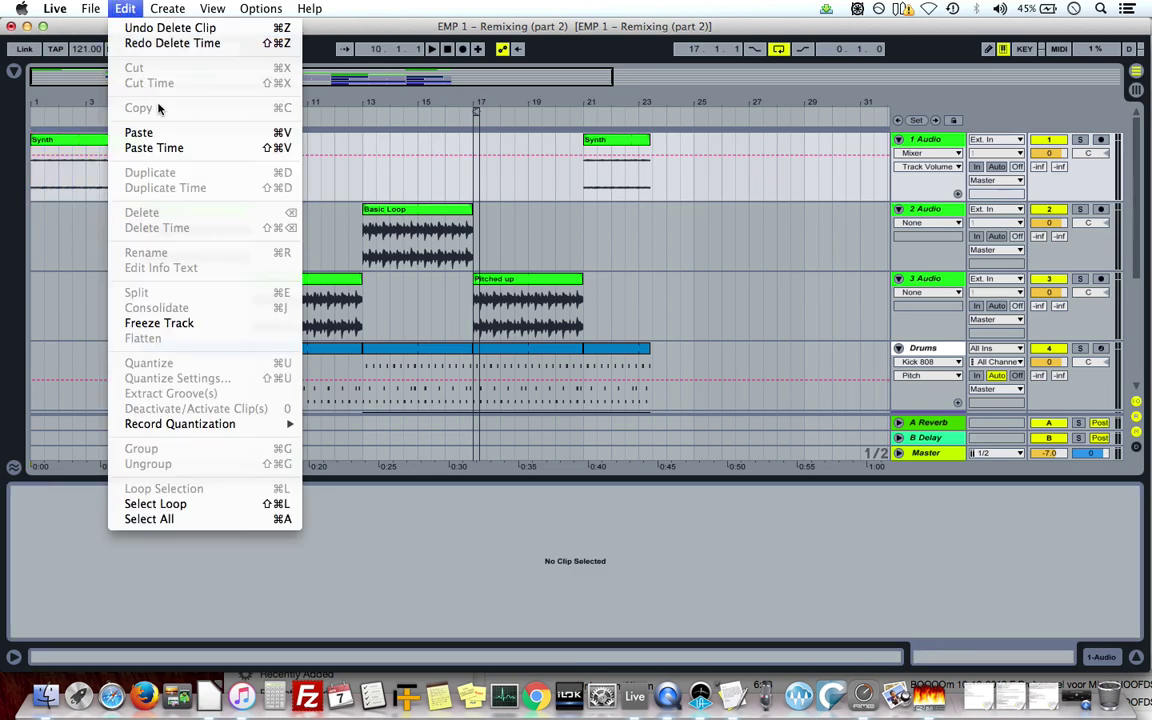
left_click(160, 130)
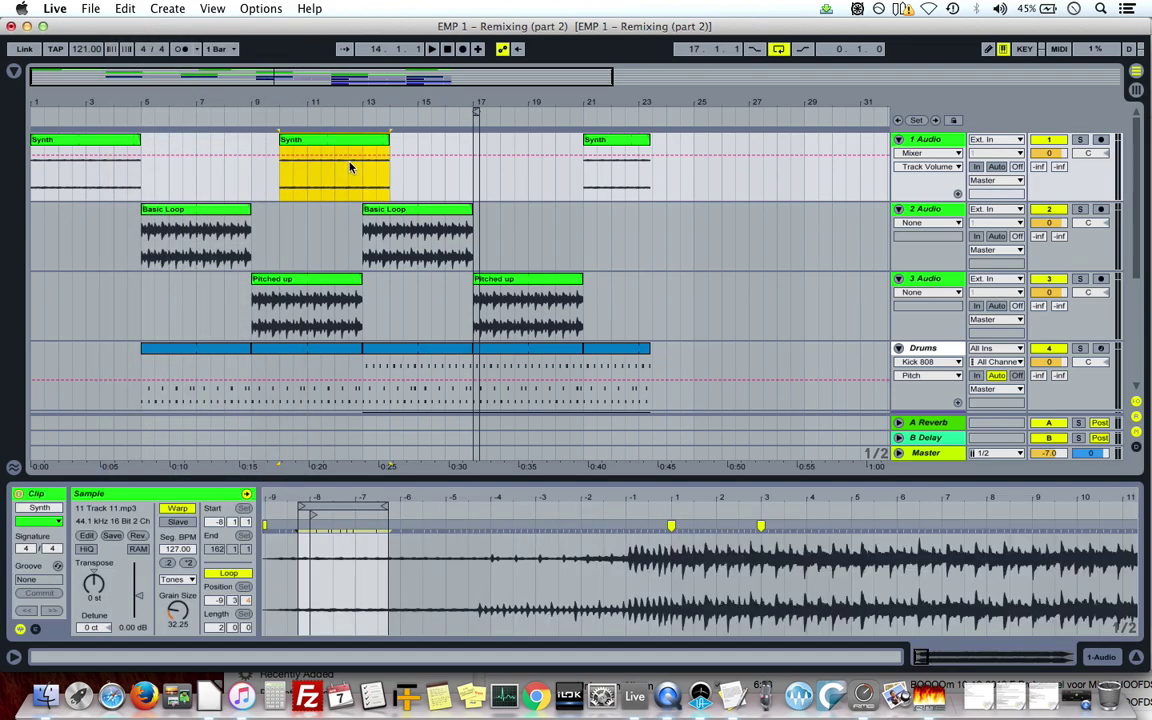
left_click(418, 176)
left_click(125, 8)
left_click(163, 132)
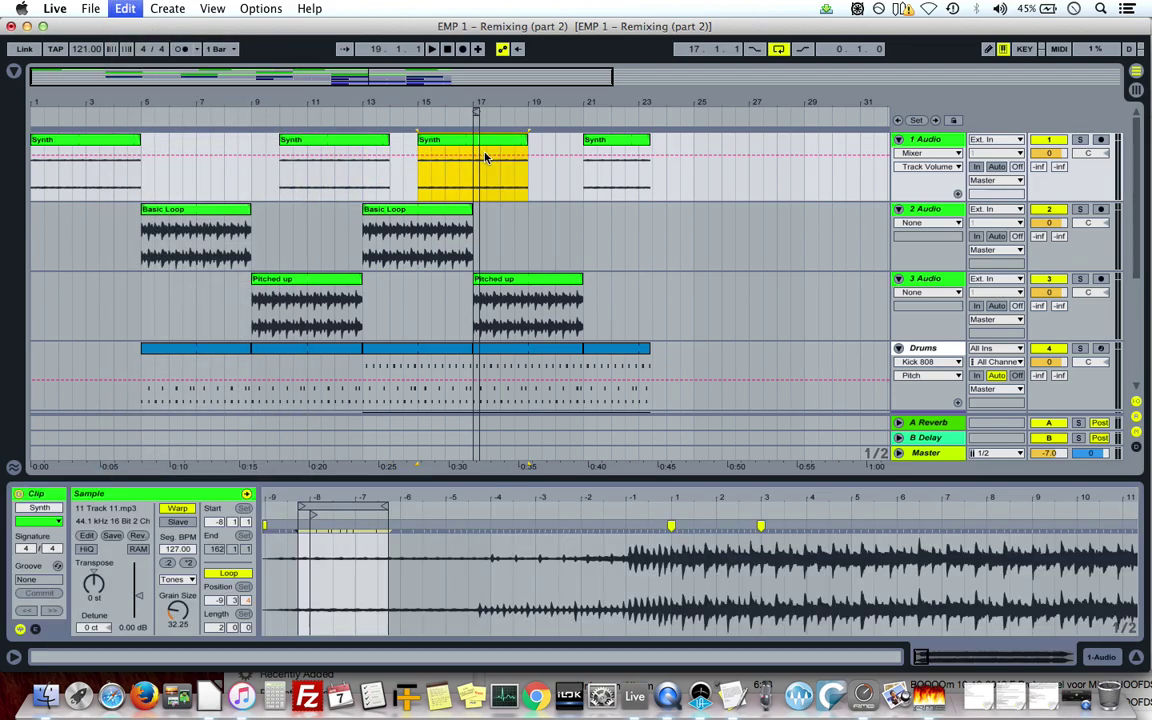
Delete the two pasted Synth clips at bars 15 and 10.
key("Delete")
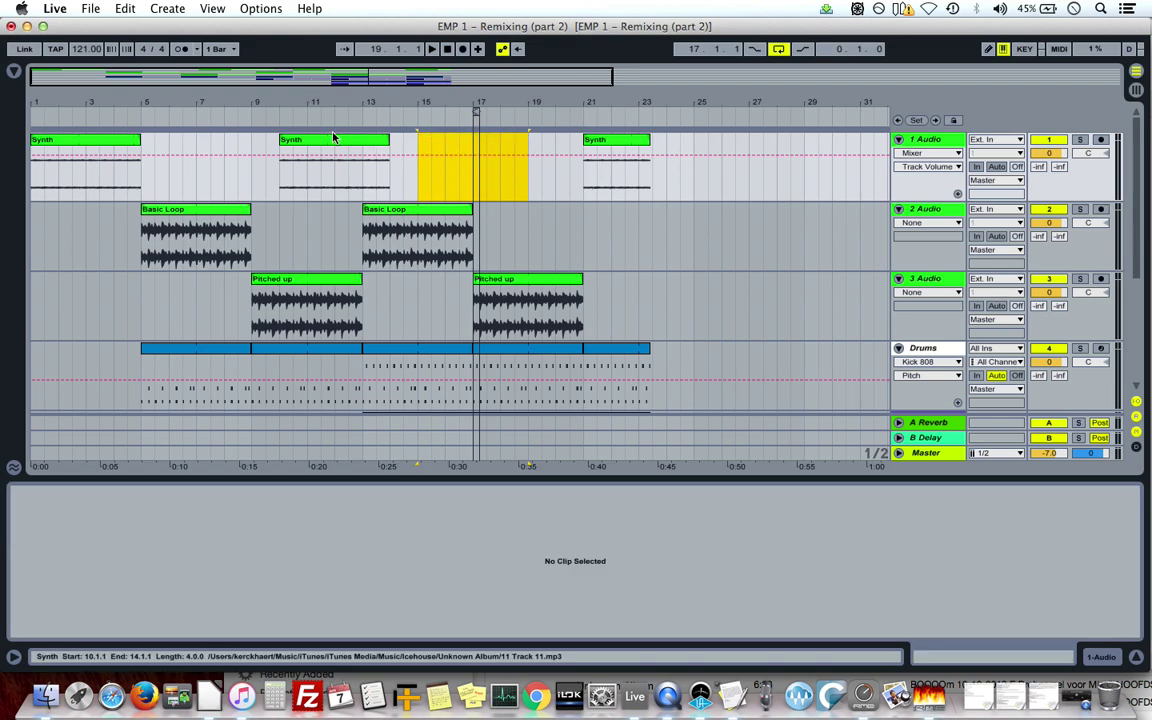
left_click(342, 147)
key("Delete")
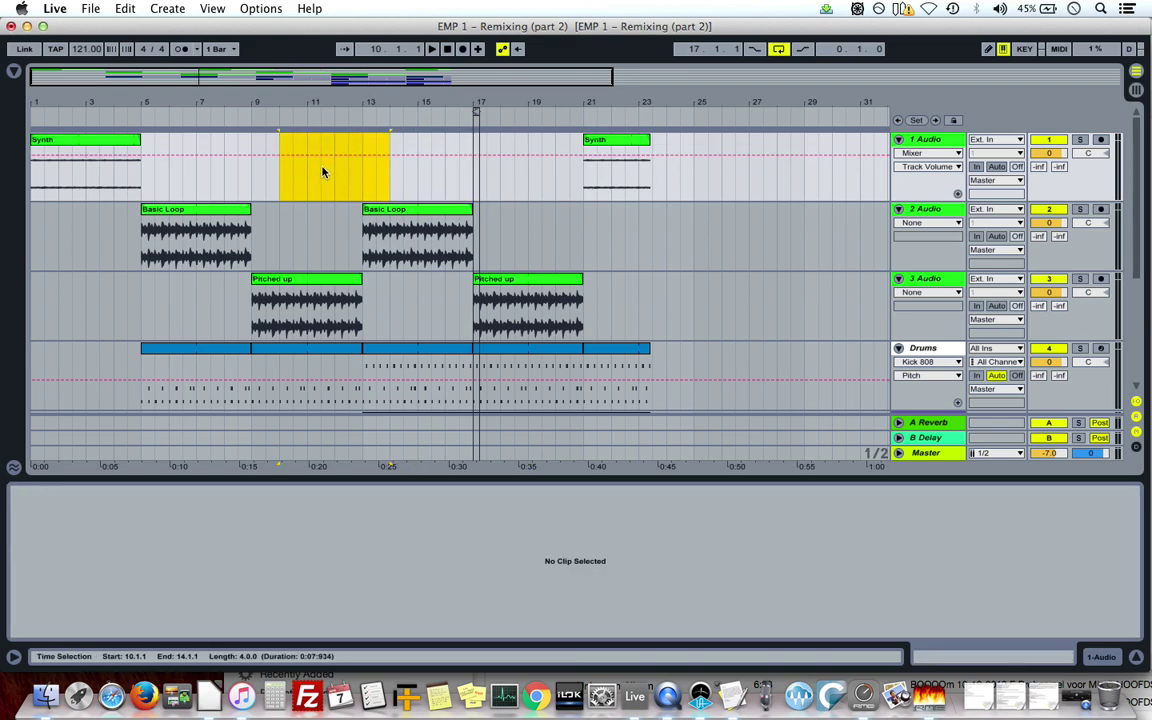
Duplicate the first Synth clip directly behind itself at bar 5 and remove the duplicate.
left_click(123, 140)
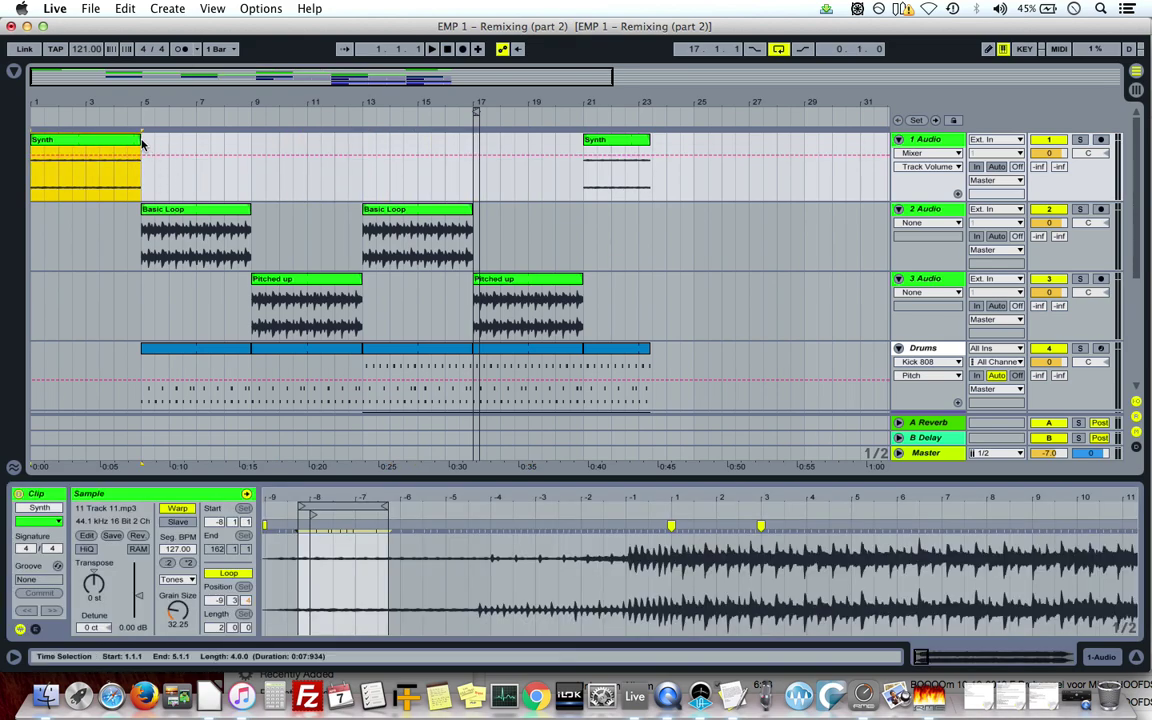
left_click_drag(142, 143, 149, 184)
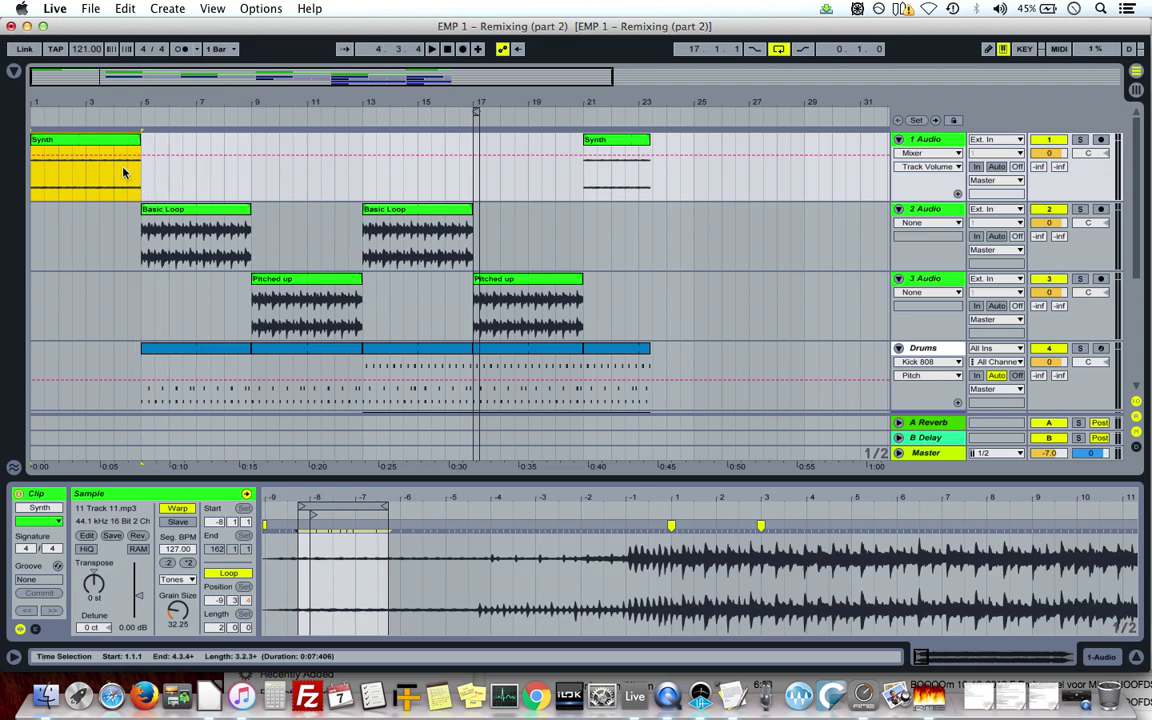
left_click(125, 8)
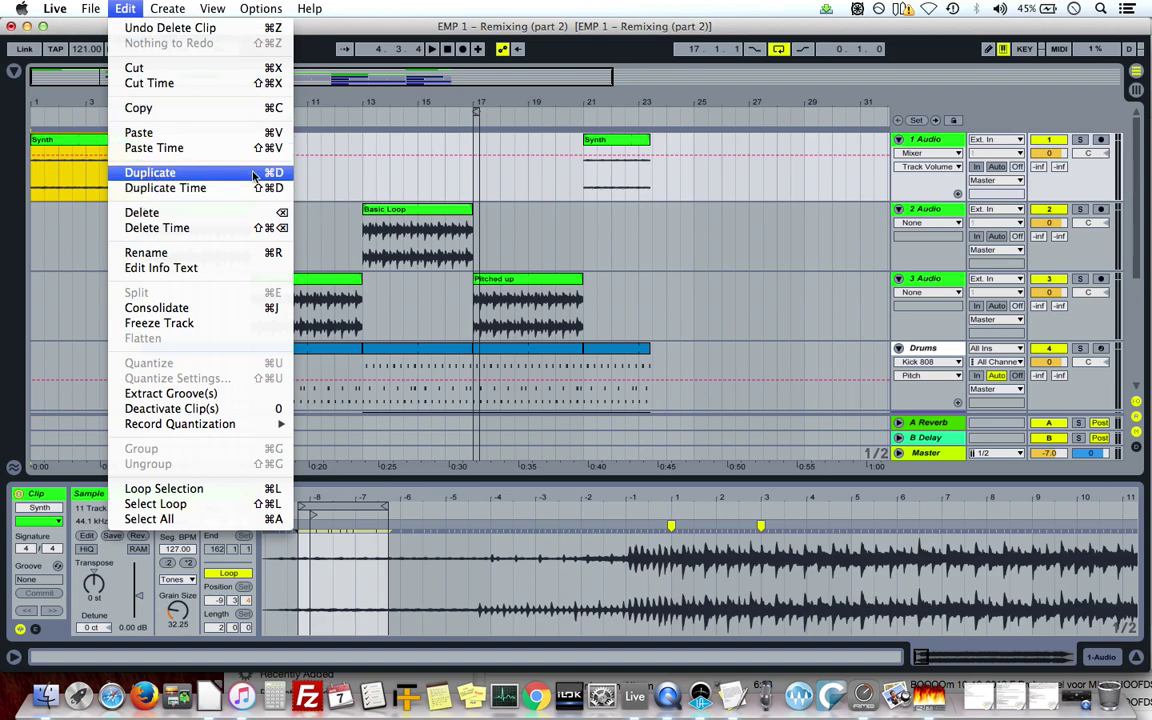
left_click(180, 177)
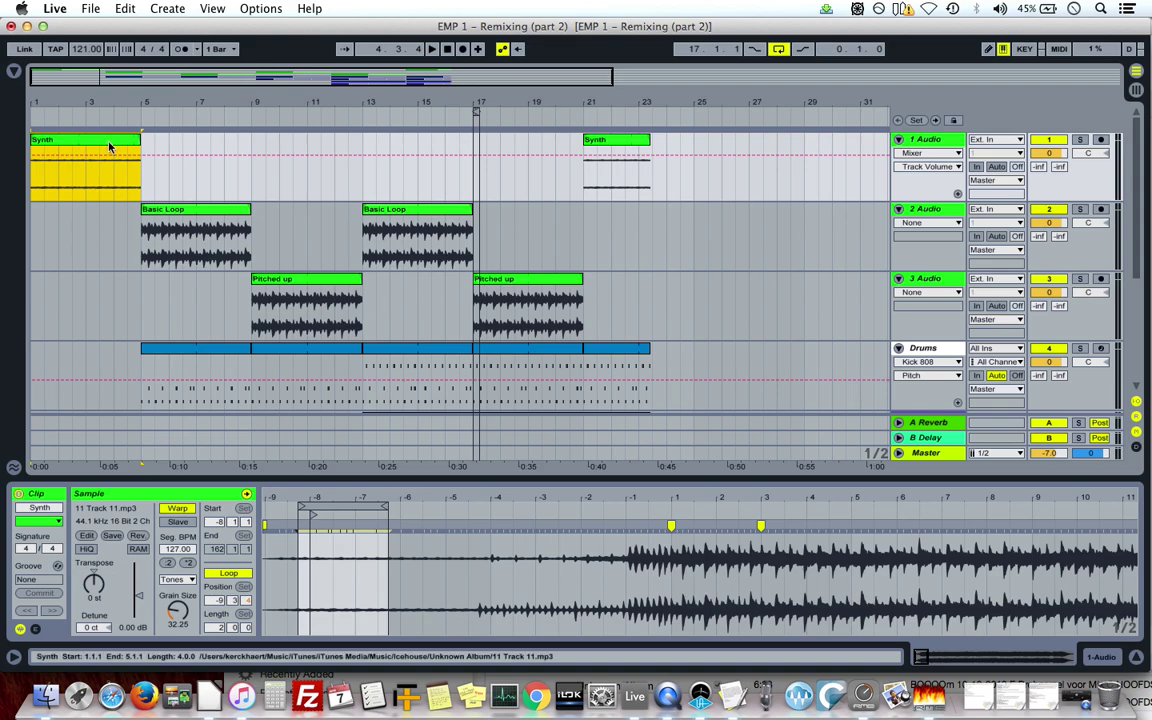
right_click(109, 145)
left_click(181, 183)
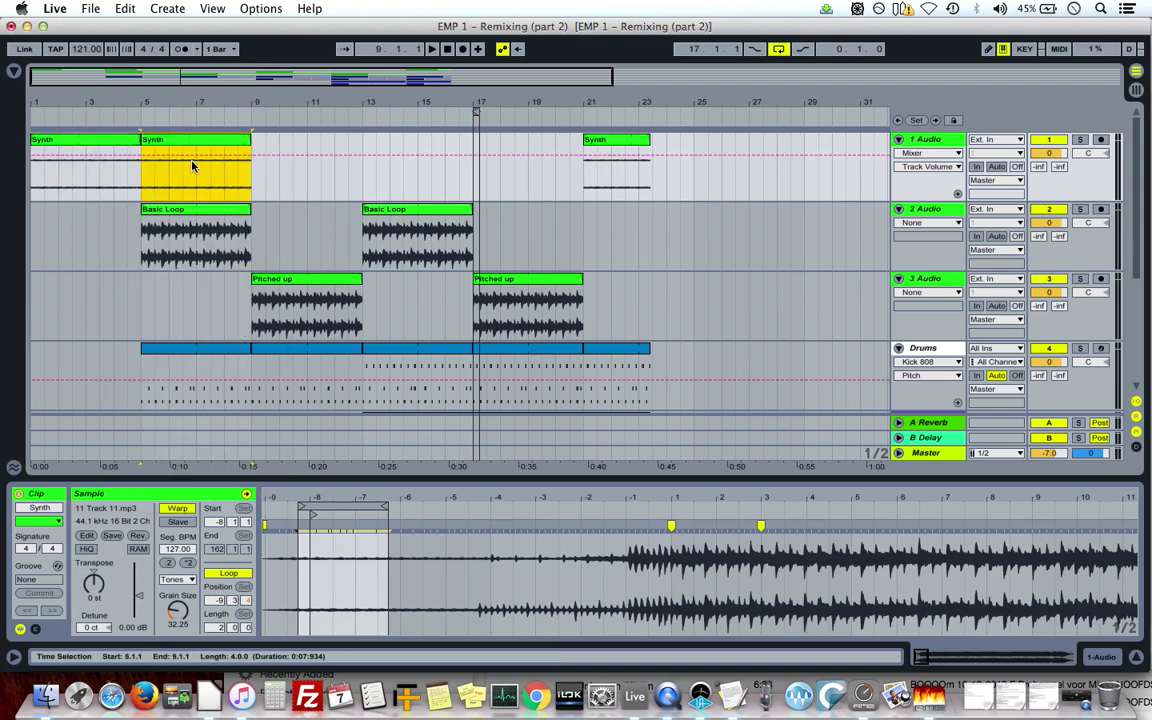
left_click(187, 141)
left_click(140, 127)
Duplicate the first Synth clip four times in a row up to bar 21 and delete all four duplicates.
left_click(117, 141)
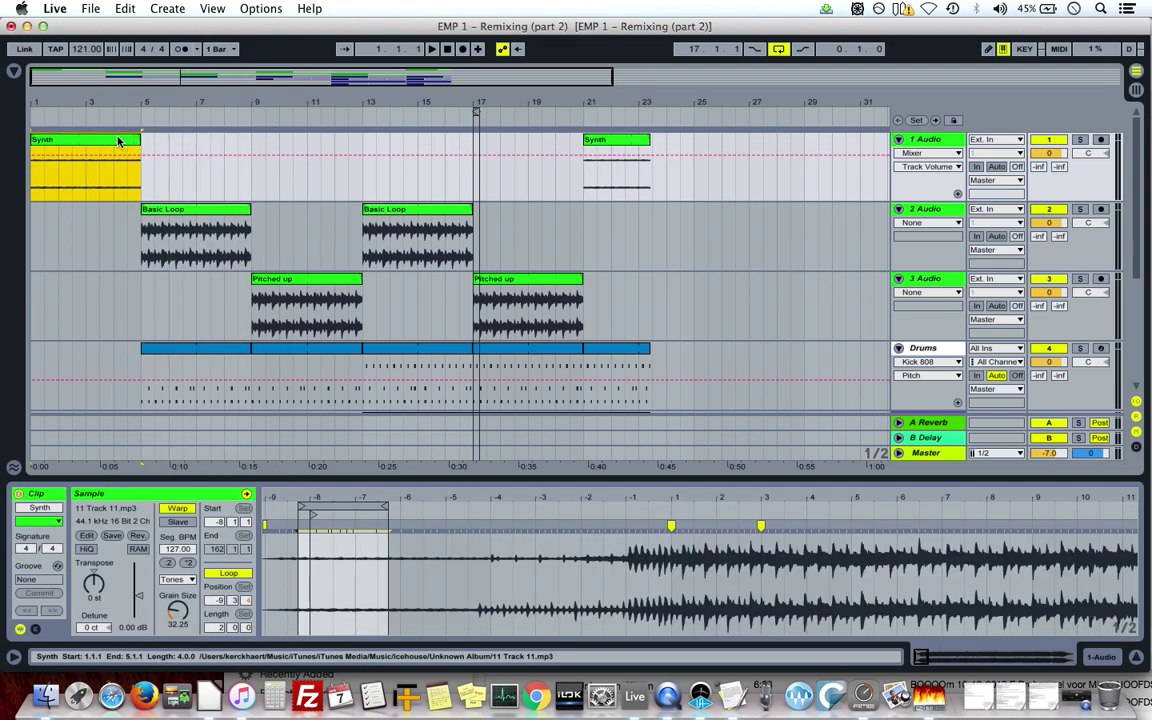
key("super+d")
key("super+d")
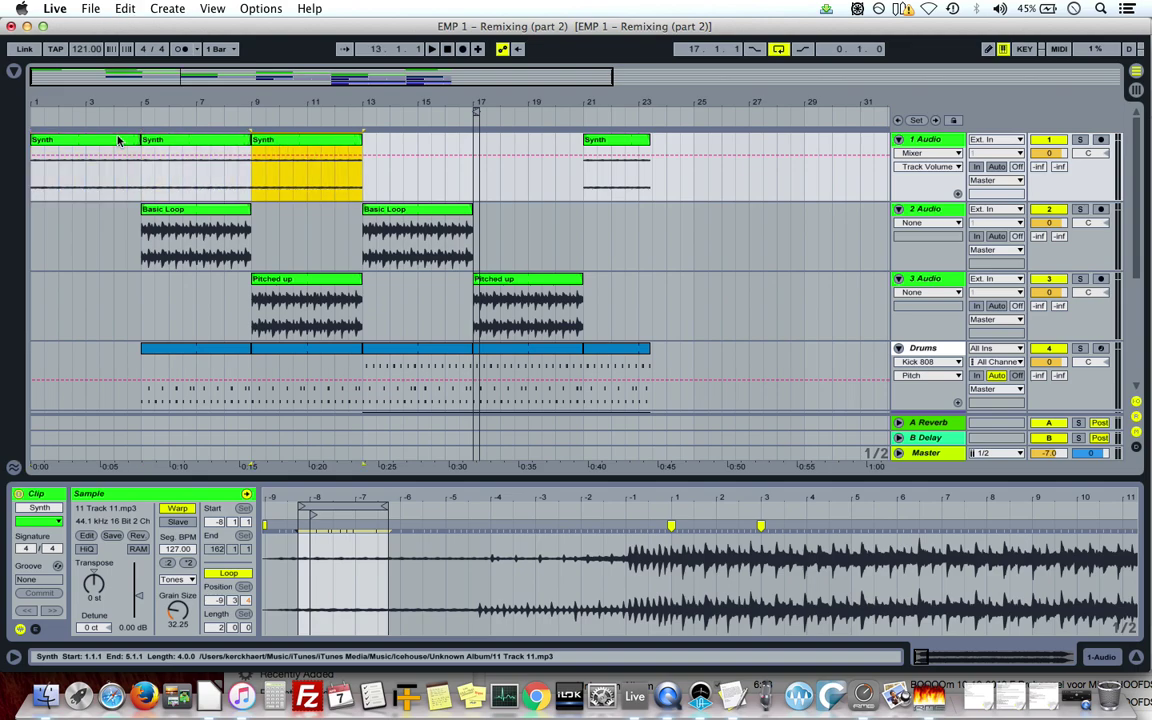
key("super+d")
key("super+d")
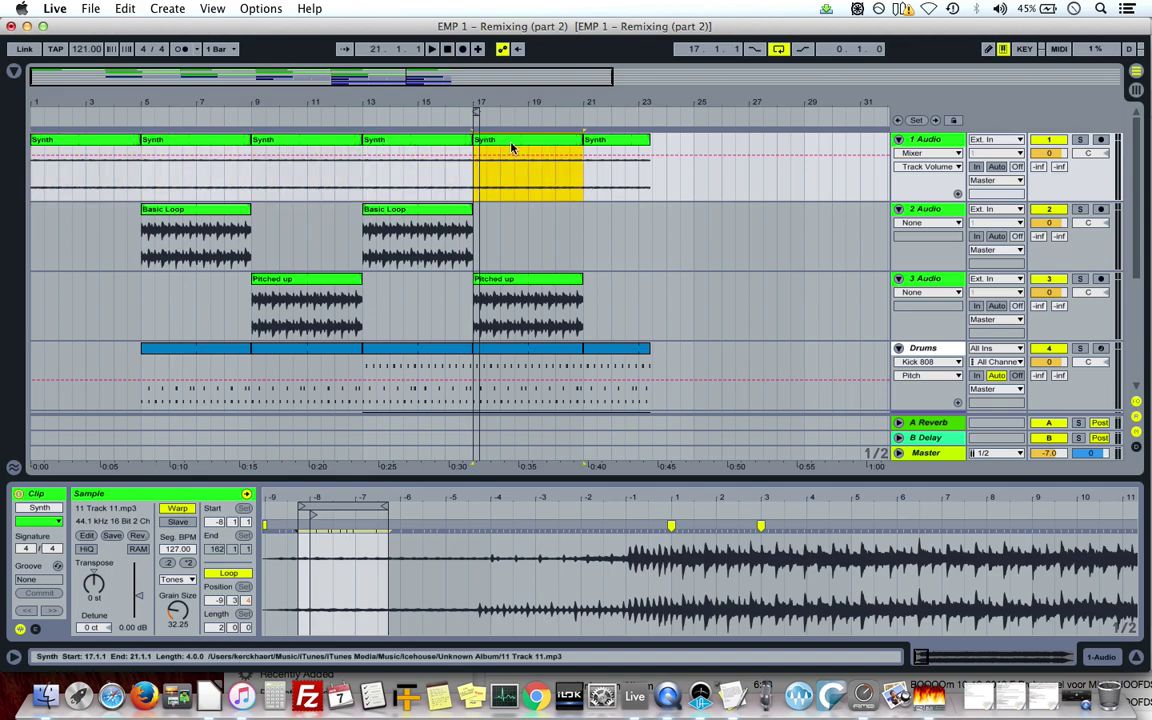
left_click(192, 147, "shift")
key("Delete")
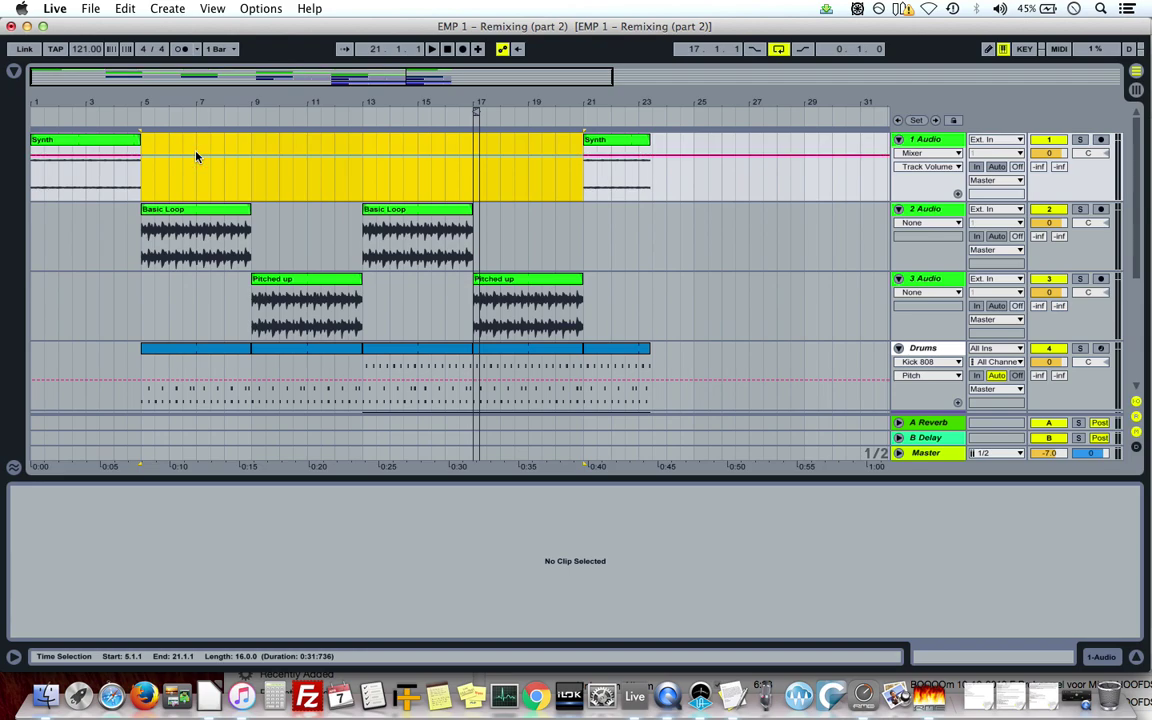
Switch to LibreOffice Calc to view the Popsong structure overview, and return to Ableton Live.
left_click(209, 696)
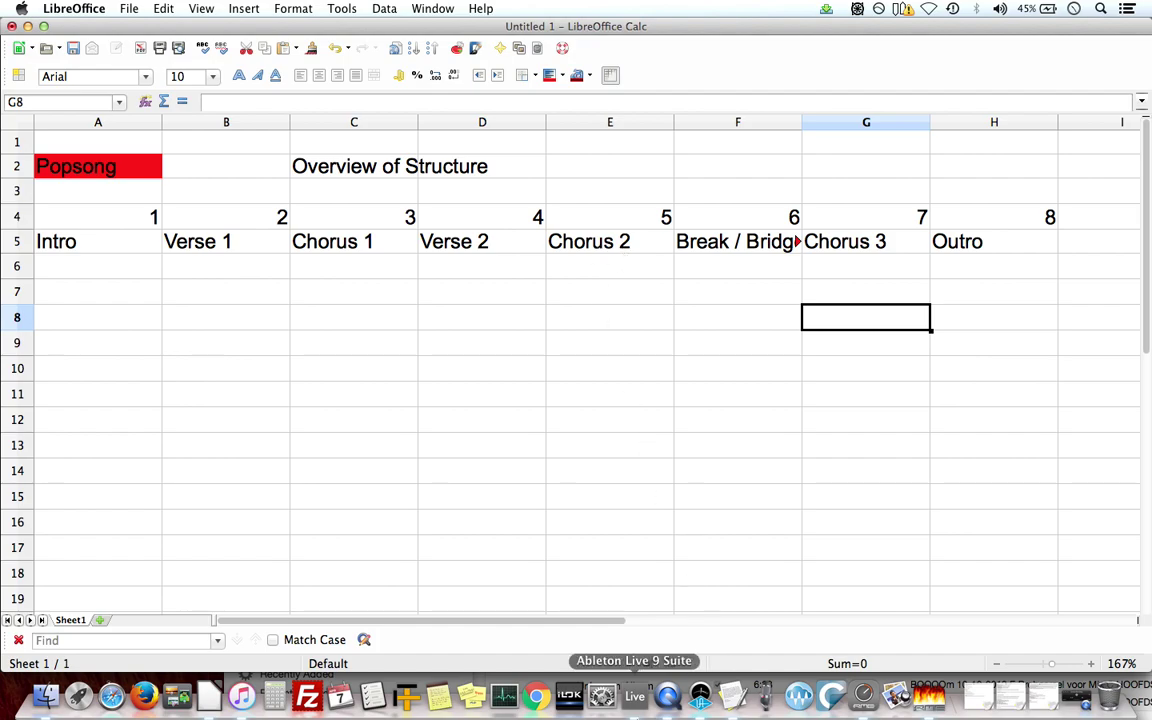
left_click(636, 697)
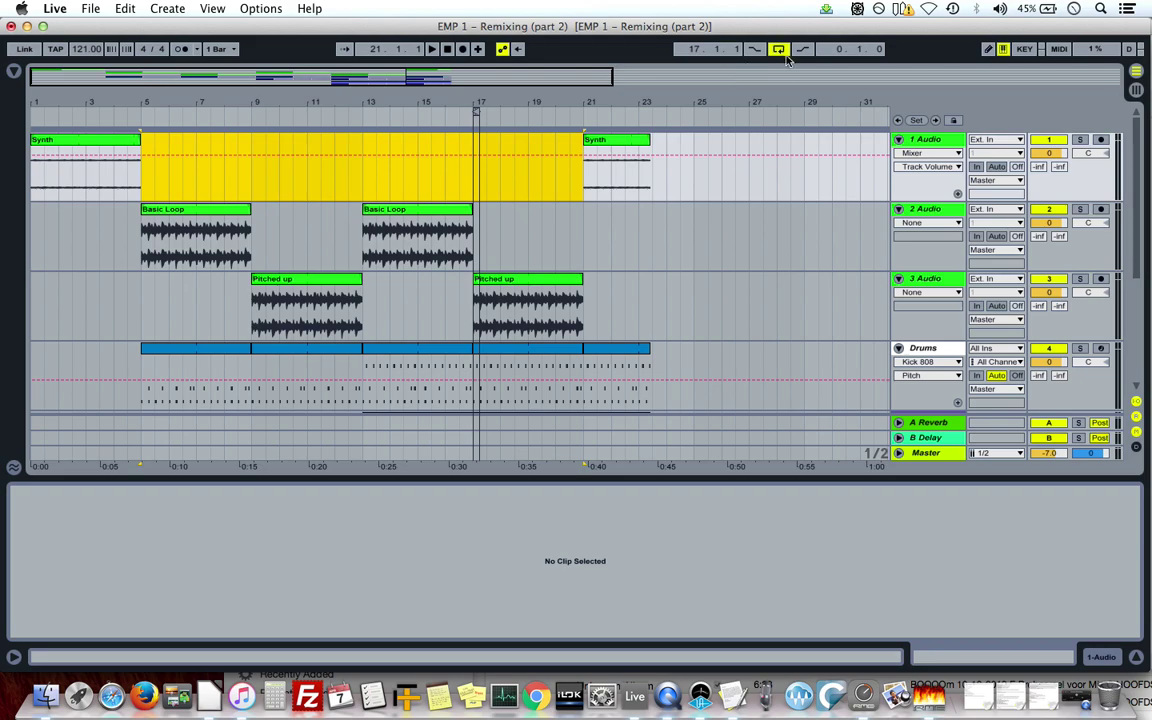
Play the closing section around bars 21 to 23 with looping off and the metronome on.
scroll(546, 184, "down", 3)
scroll(546, 184, "up", 3)
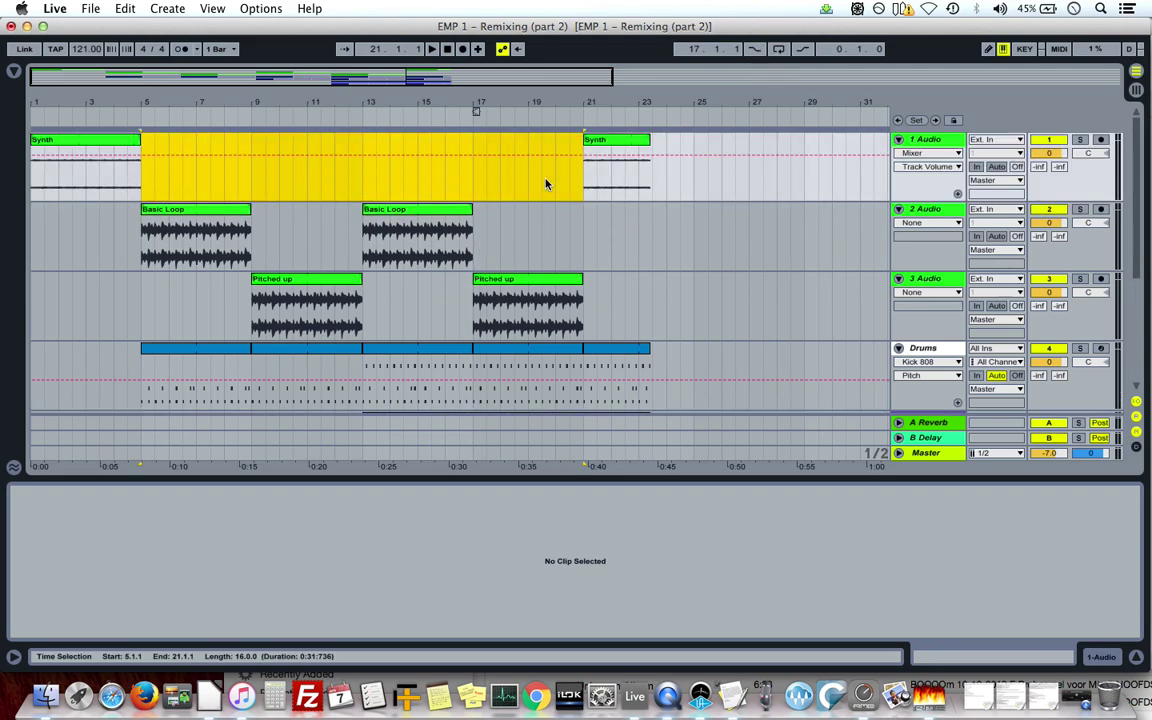
left_click(544, 116)
left_click(185, 50)
left_click_drag(653, 98, 626, 112)
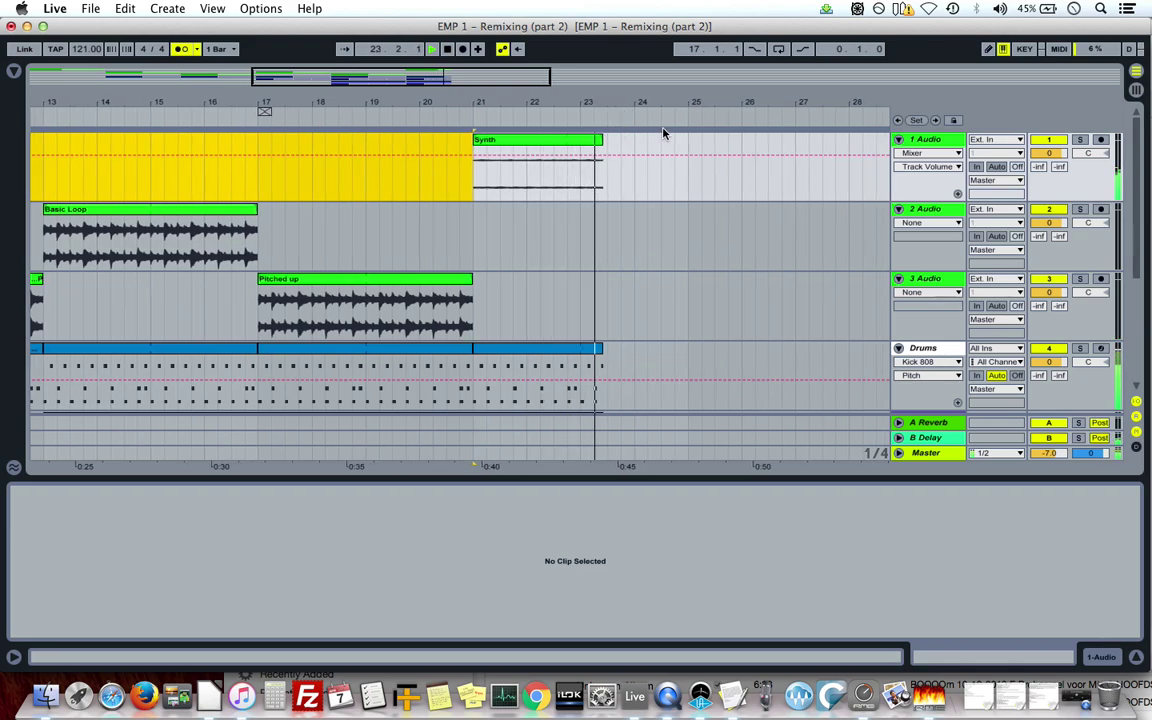
Stop playback and extend the closing Synth clip on track 1 to end at bar 25.
key("space")
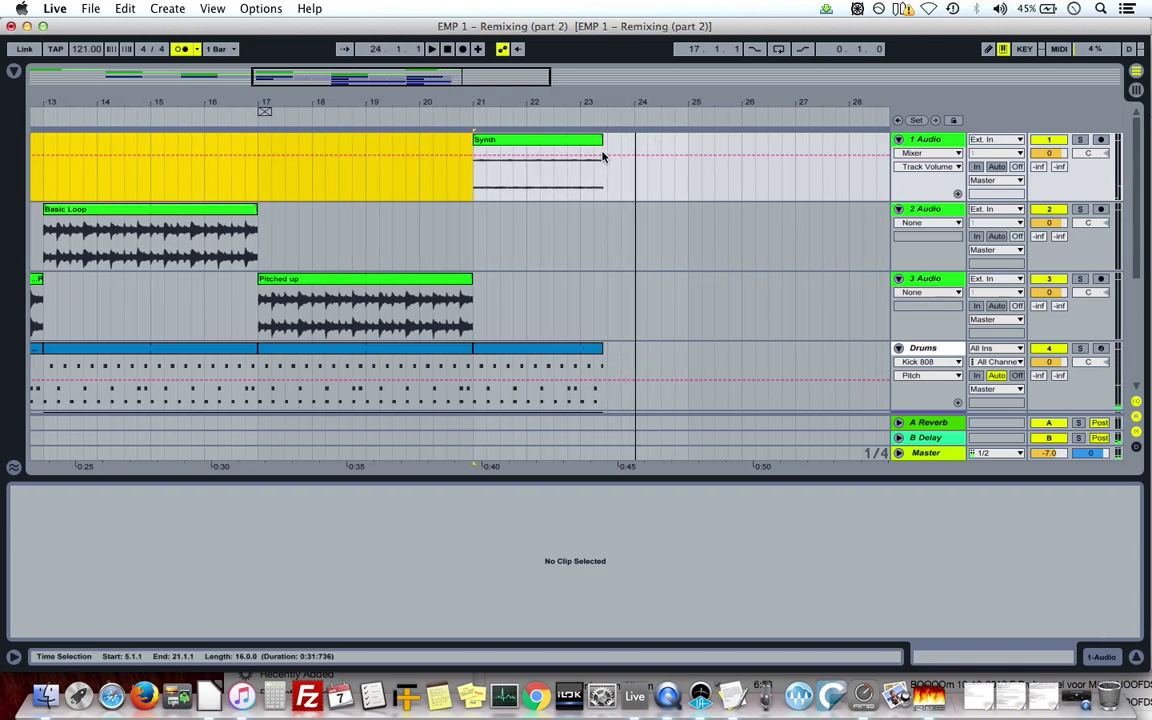
left_click(573, 147)
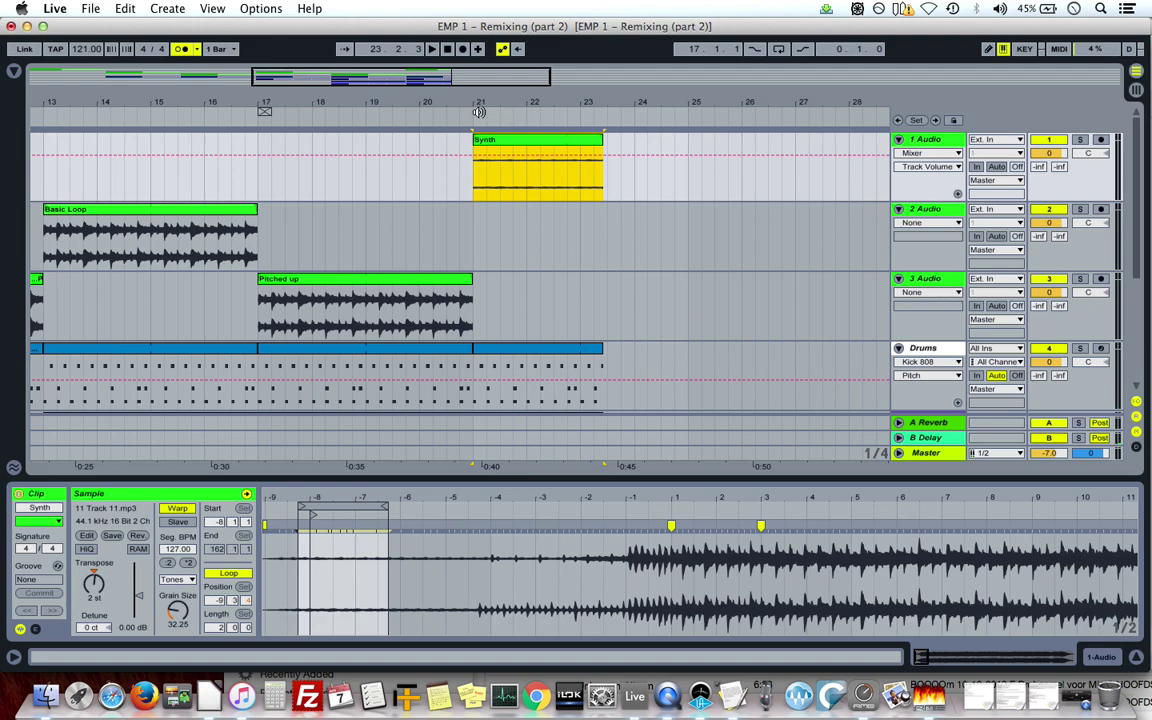
left_click_drag(606, 138, 688, 131)
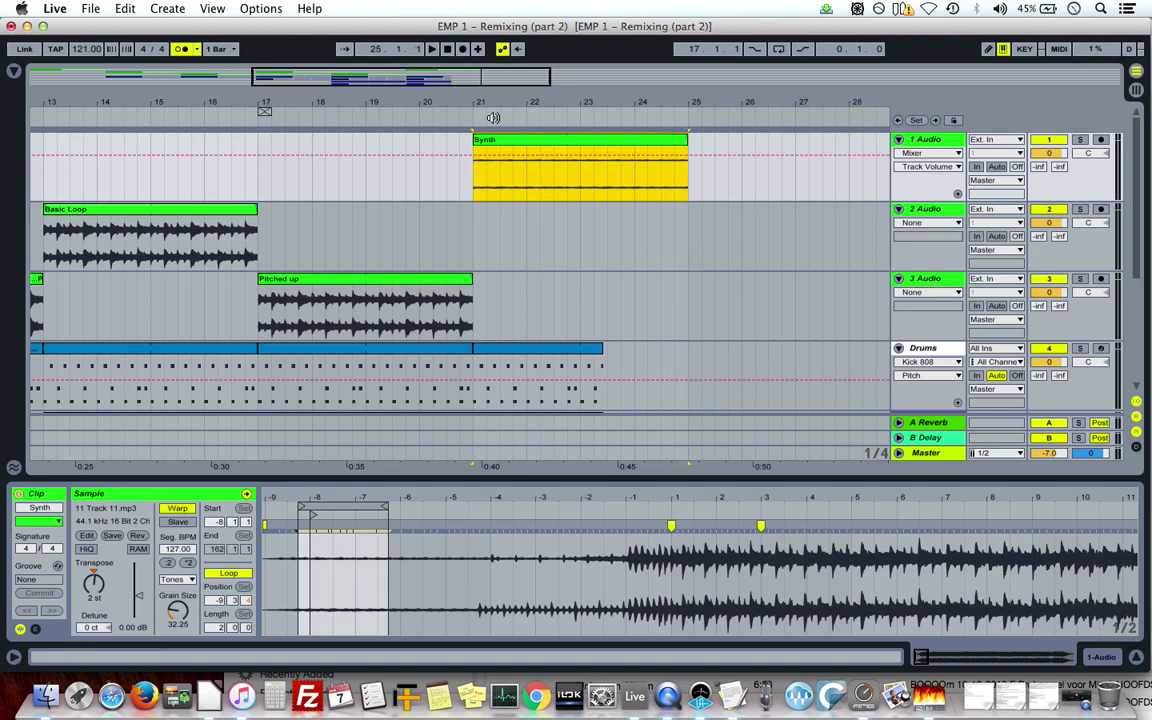
Extend the closing Drums, Percussion, Bright Sound and 5ths Vocoder clips together so they end at bar 25.
scroll(586, 278, "down", 4)
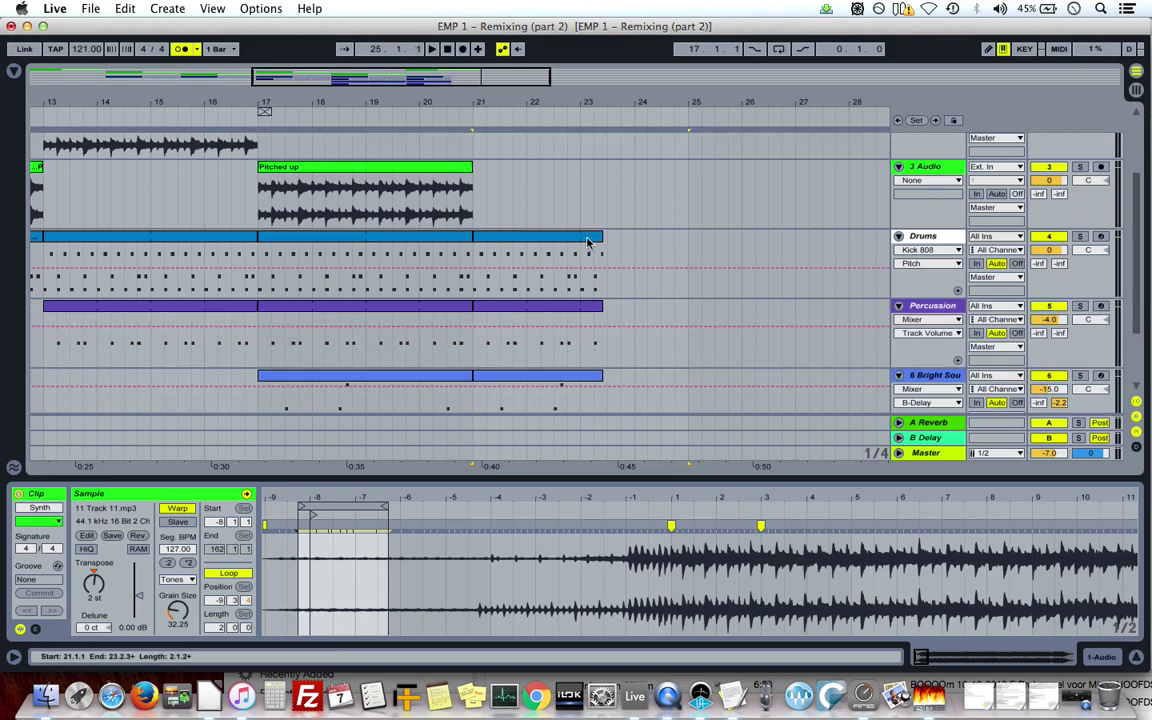
left_click(590, 247)
scroll(590, 247, "down", 1)
scroll(590, 247, "down", 2)
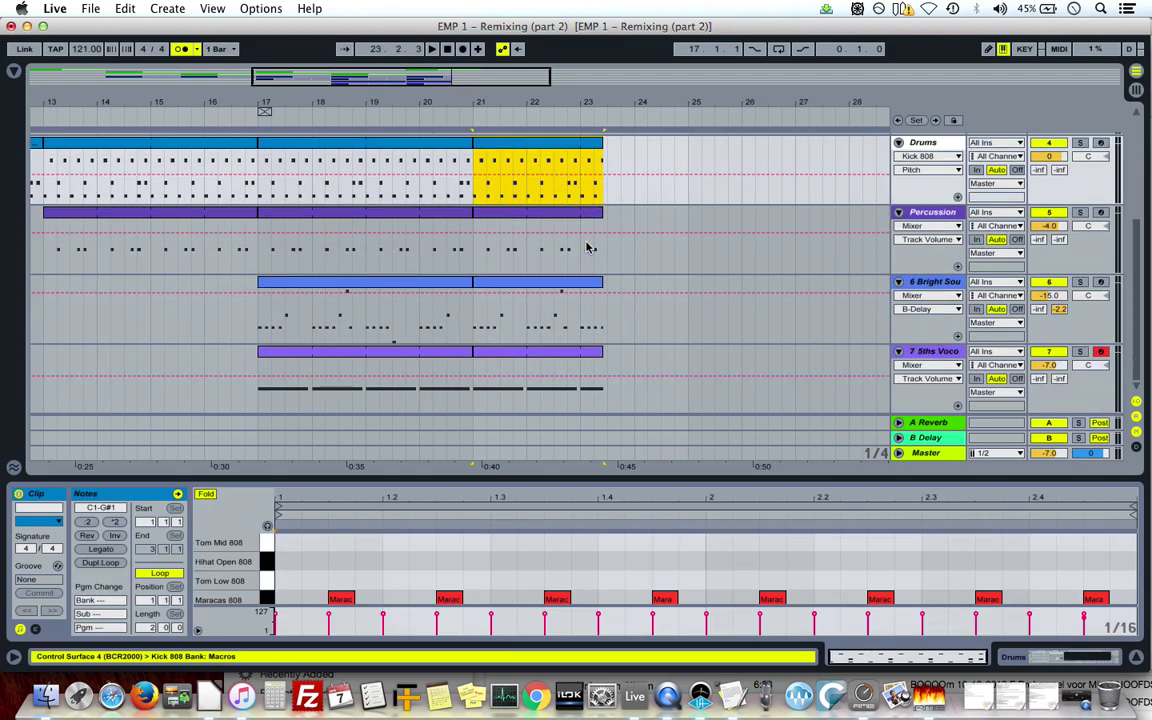
left_click(590, 356, "shift")
scroll(594, 360, "up", 2)
left_click_drag(600, 208, 689, 213)
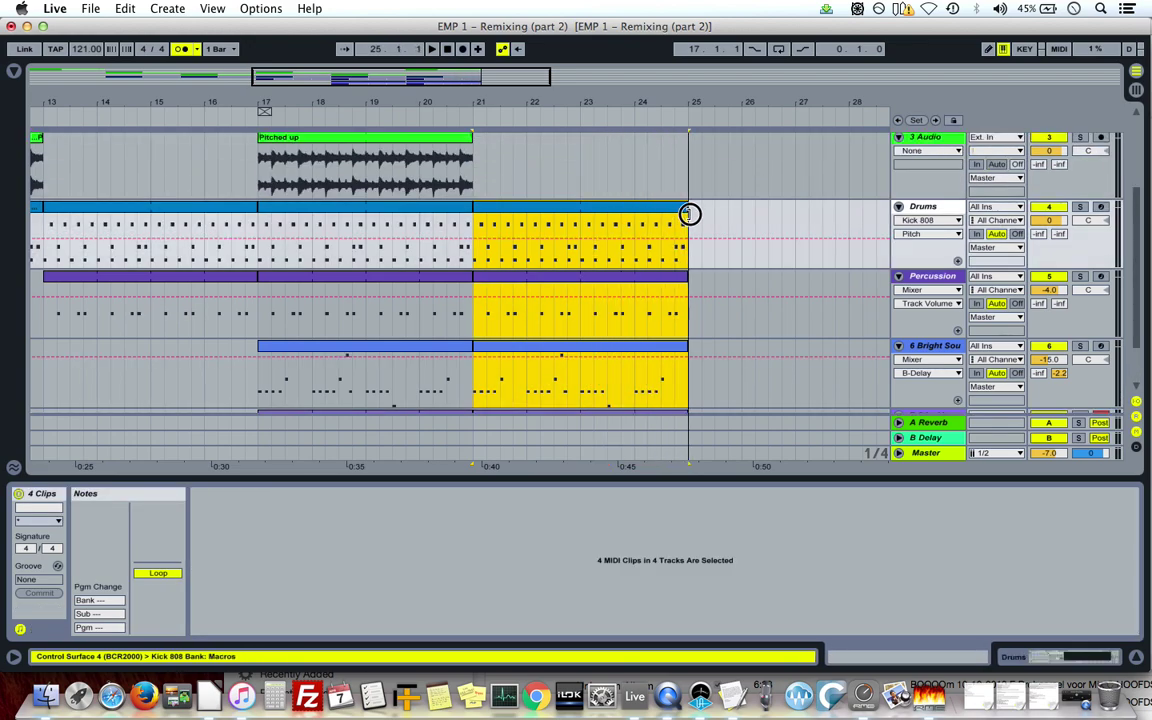
scroll(655, 227, "up", 3)
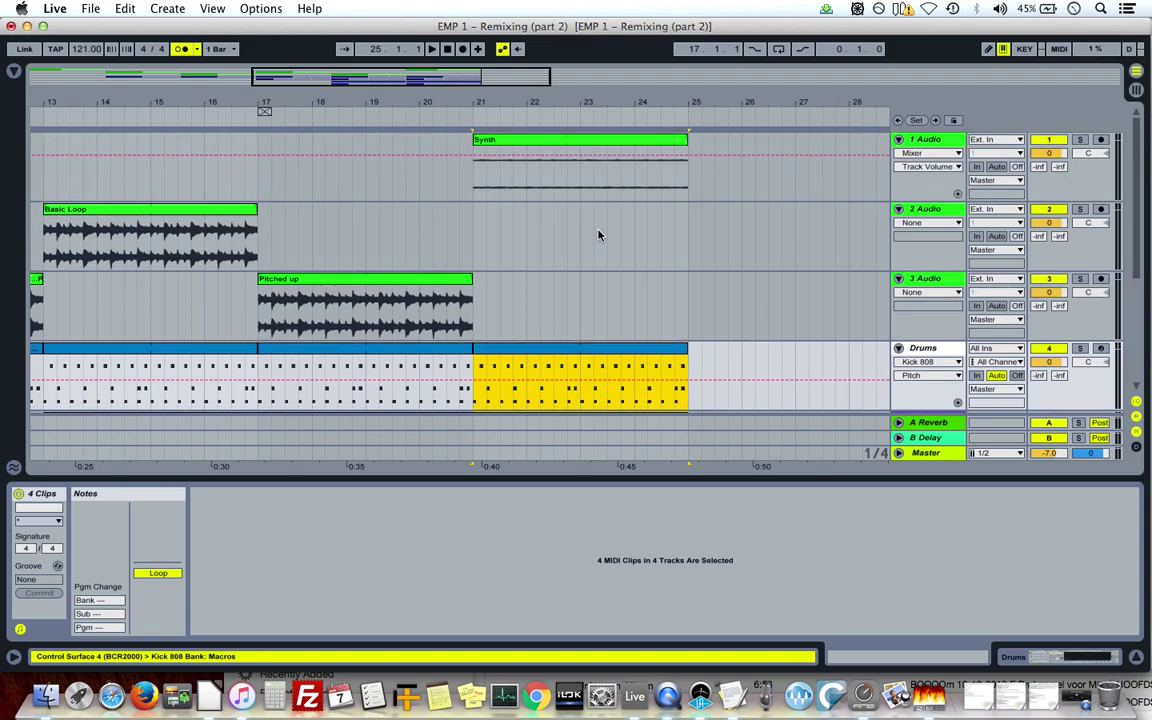
Play the closing section from bar 20 and turn the metronome off, showing the whole arrangement before stopping playback.
left_click(413, 119)
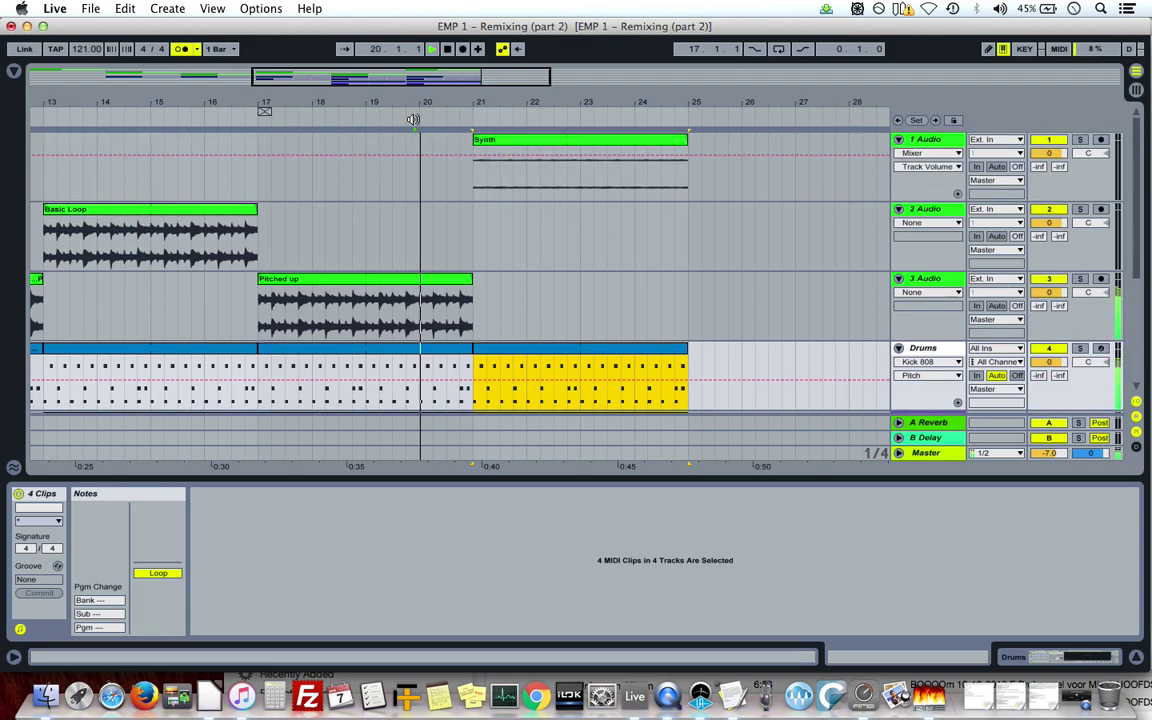
left_click(182, 48)
left_click_drag(419, 103, 269, 111)
key("space")
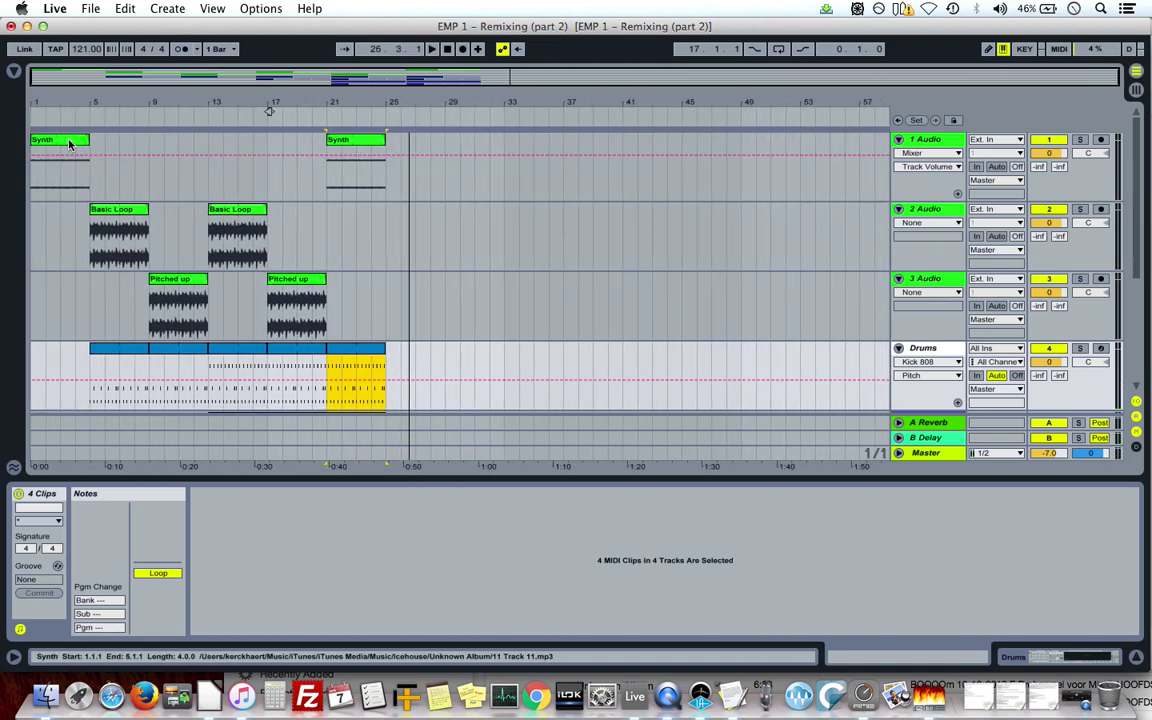
Review the clips on all tracks and play the arrangement through from the opening Synth clip.
scroll(249, 266, "down", 5)
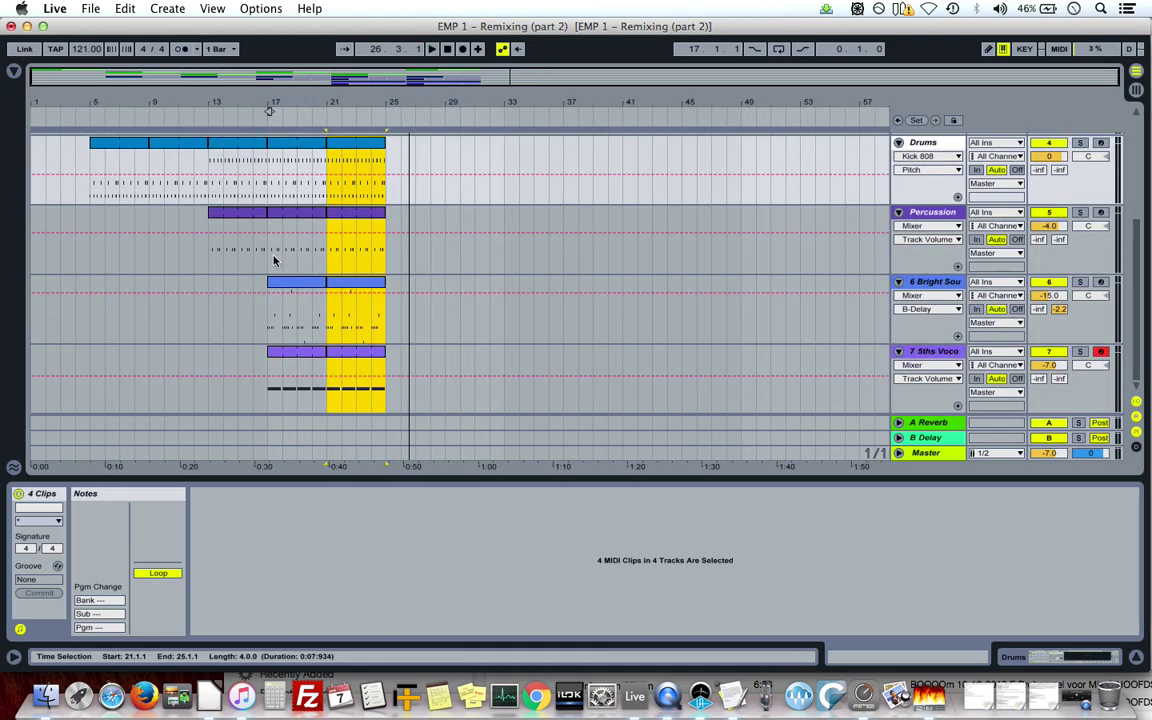
scroll(274, 261, "up", 5)
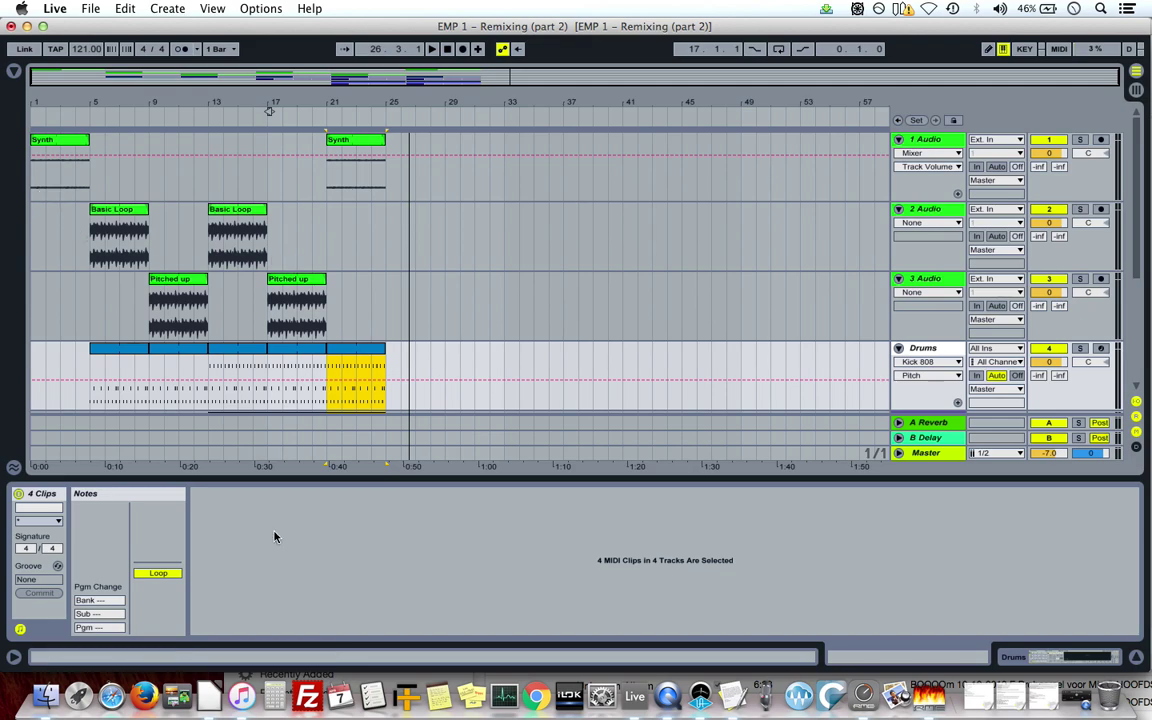
left_click(80, 144)
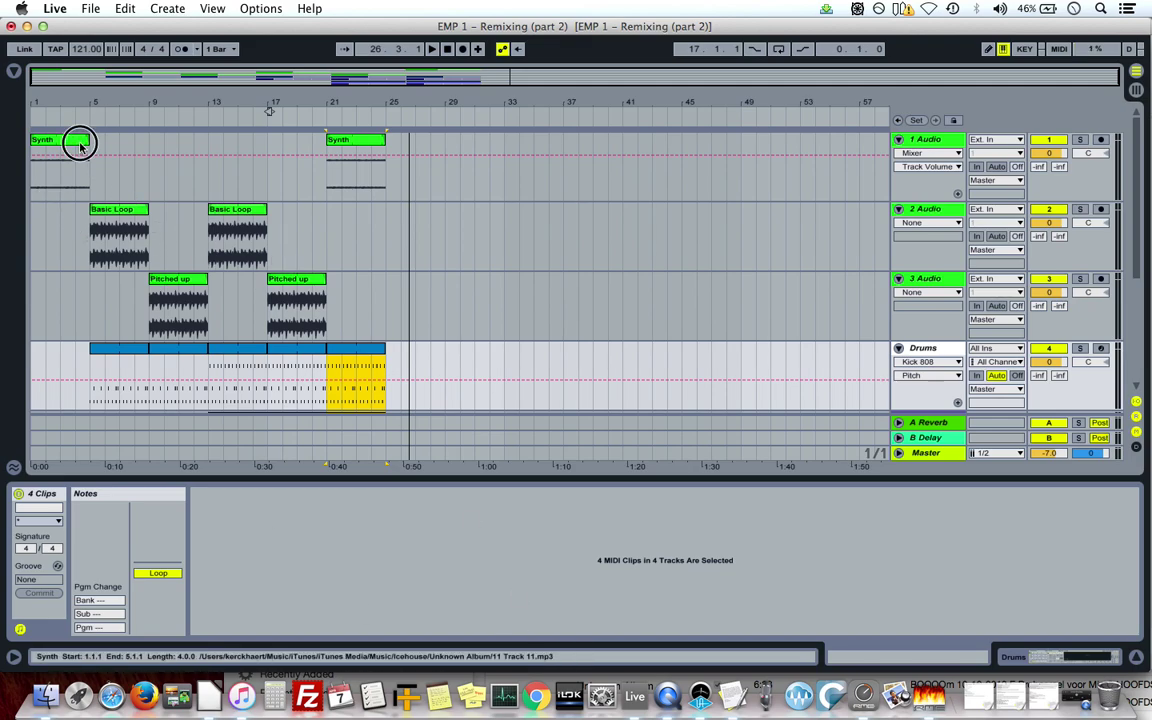
key("space")
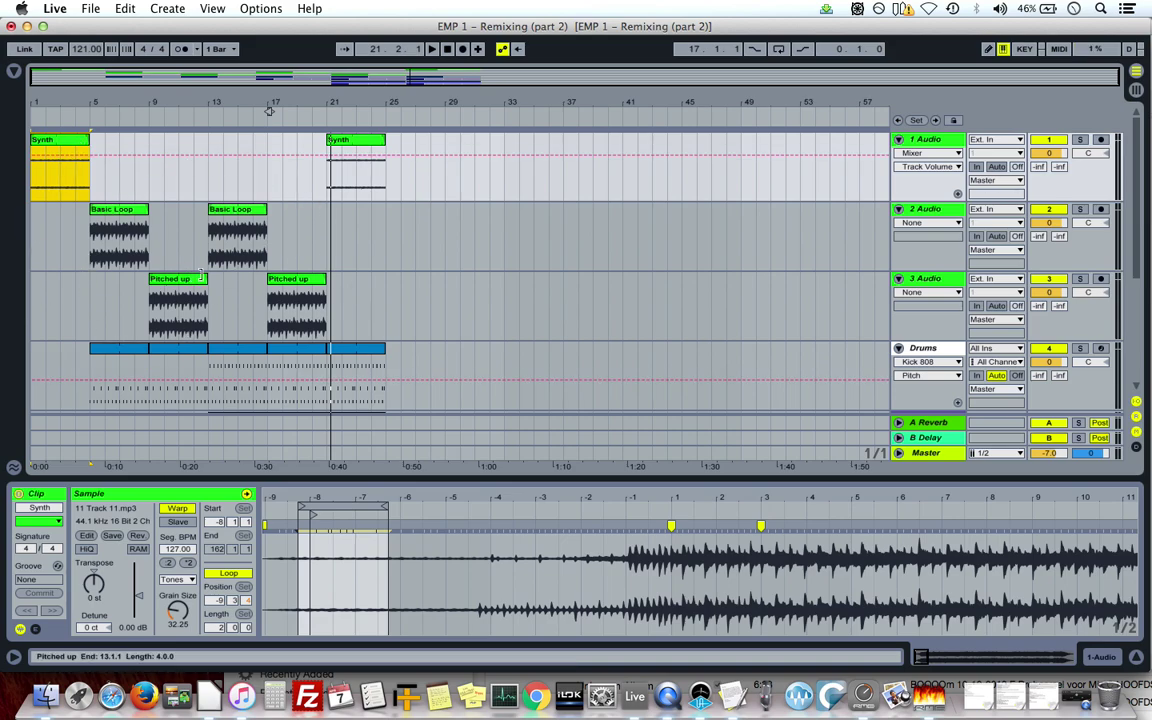
left_click(118, 215)
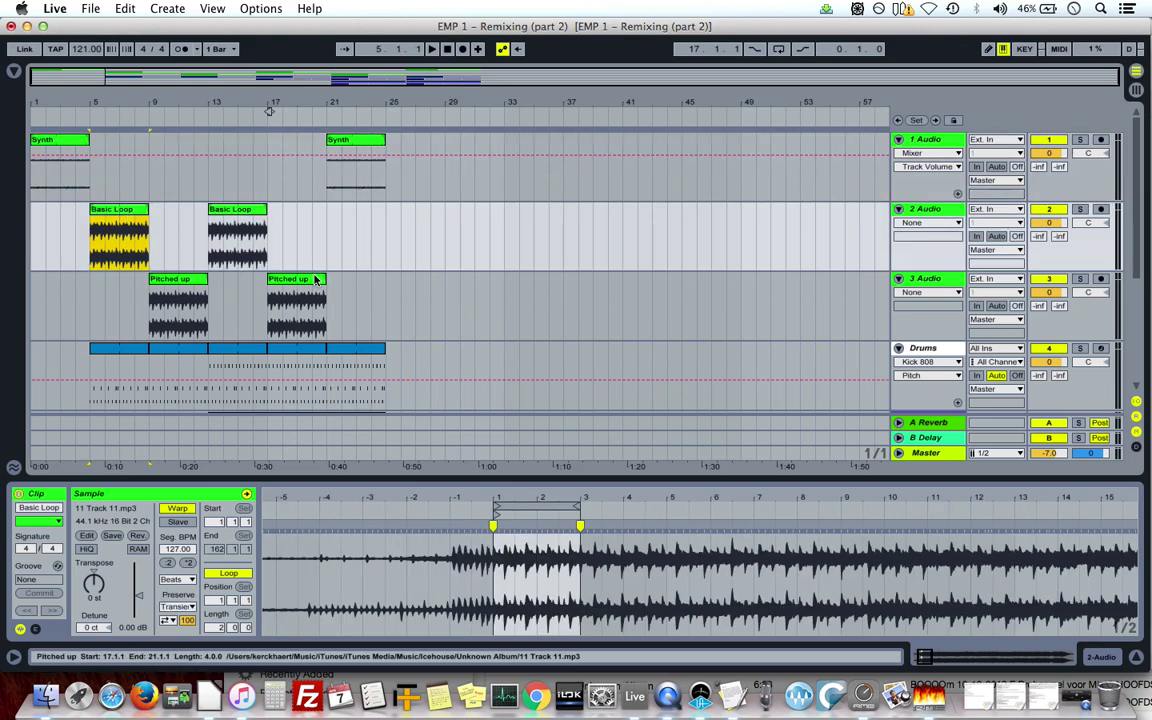
left_click(314, 275, "shift")
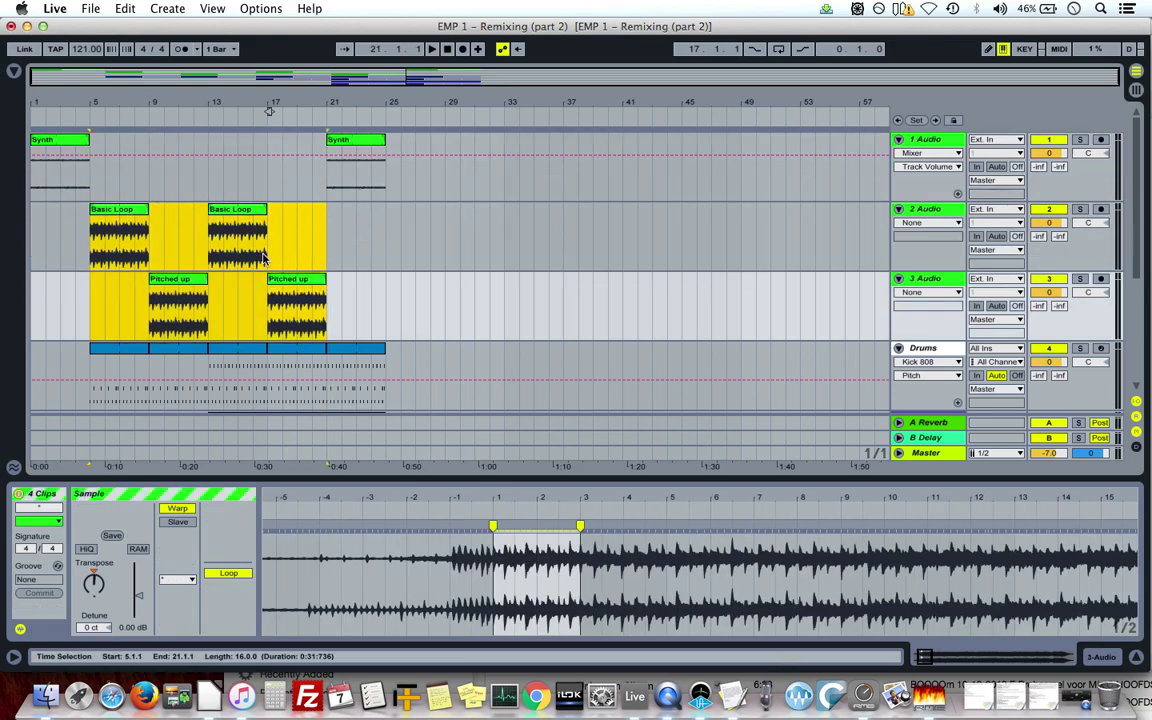
left_click(143, 226)
left_click(175, 300)
left_click(249, 212)
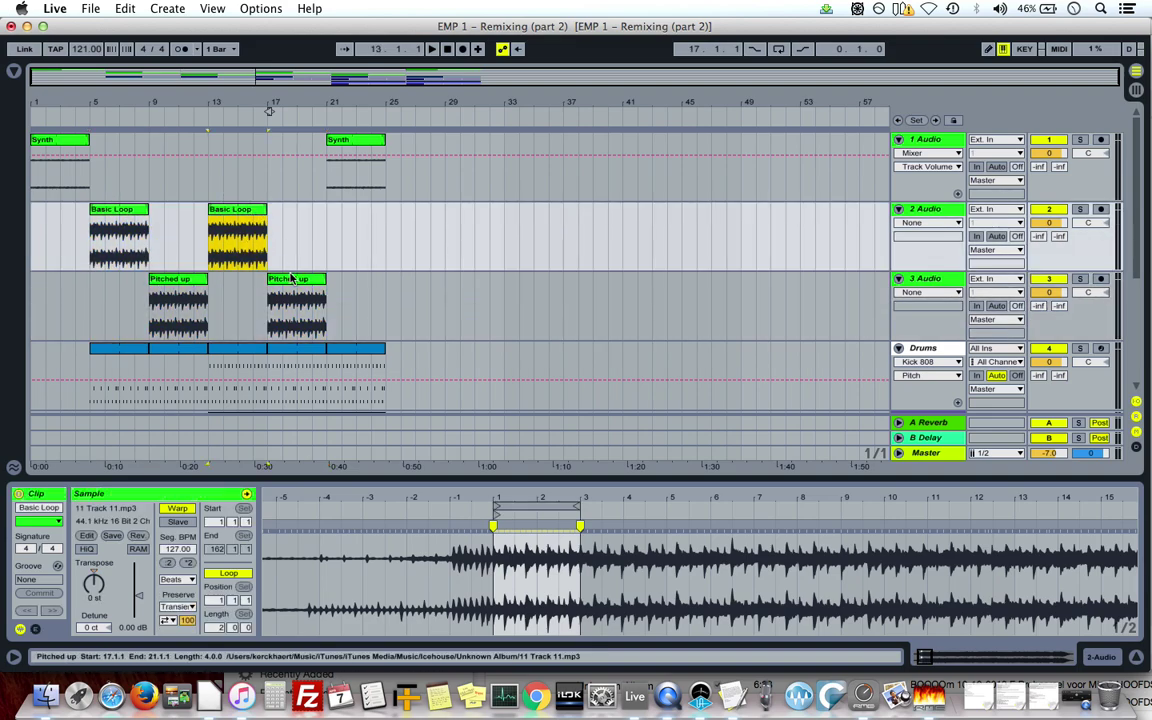
left_click(293, 279)
Set the loop to the Basic Loop and Pitched up clips, spanning bars 5 to 21.
left_click(120, 215)
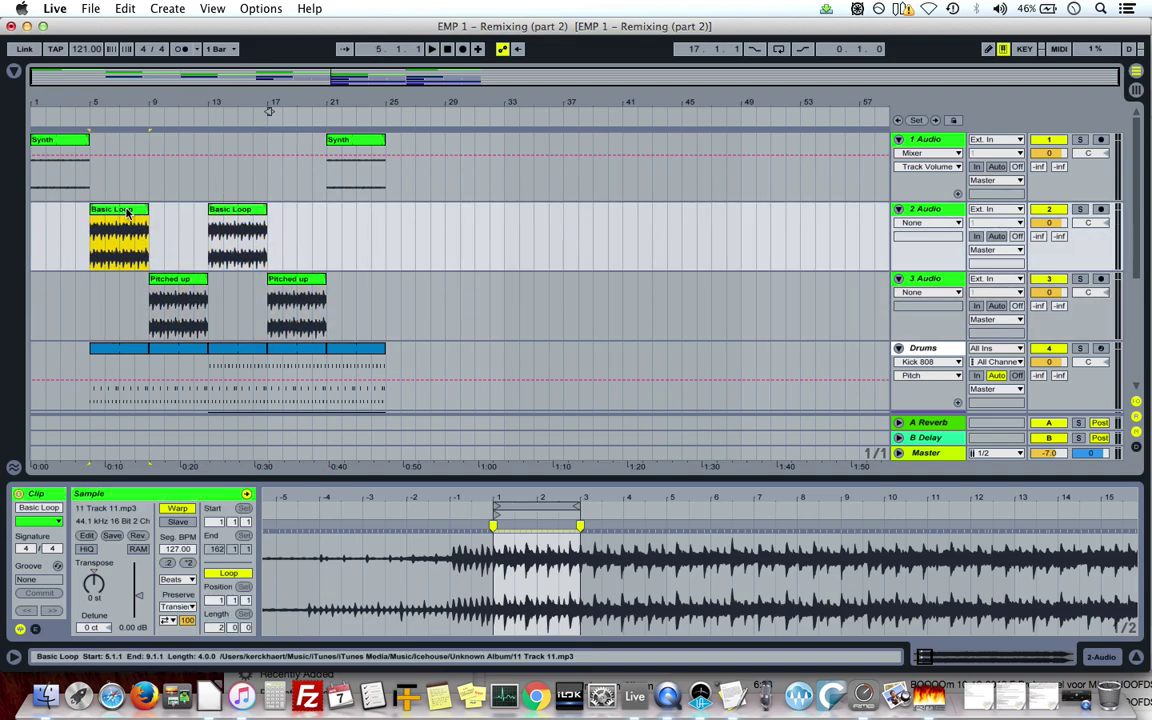
left_click(315, 284, "shift")
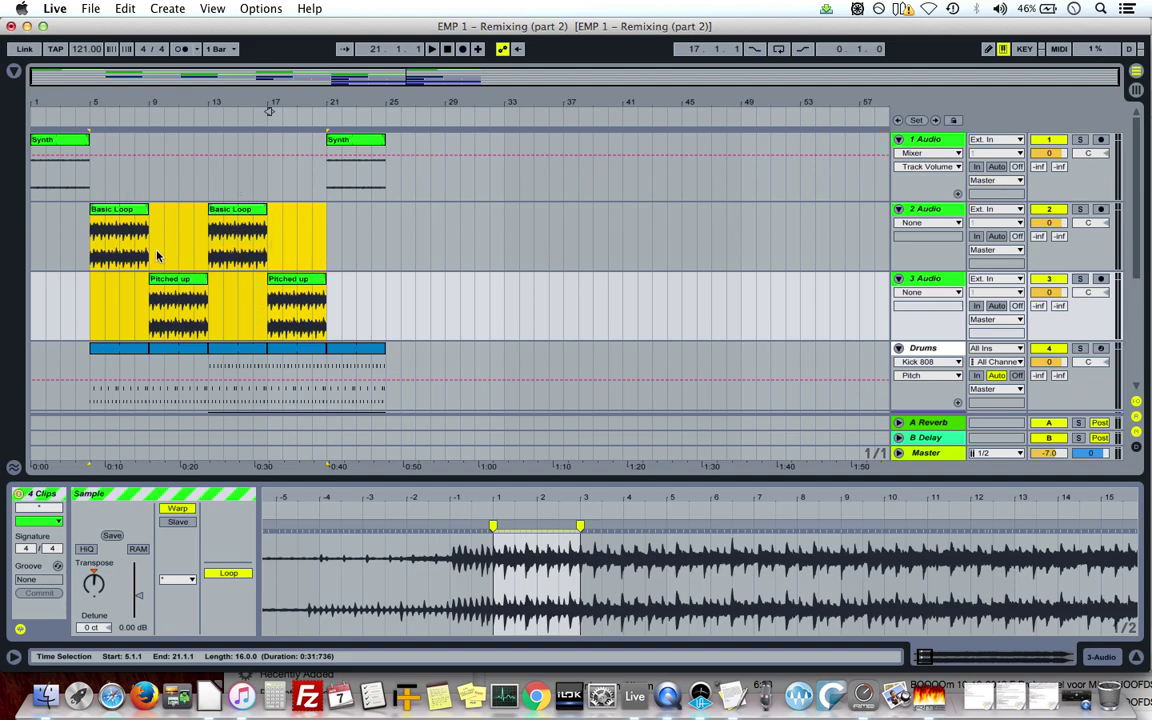
left_click(125, 8)
left_click(205, 488)
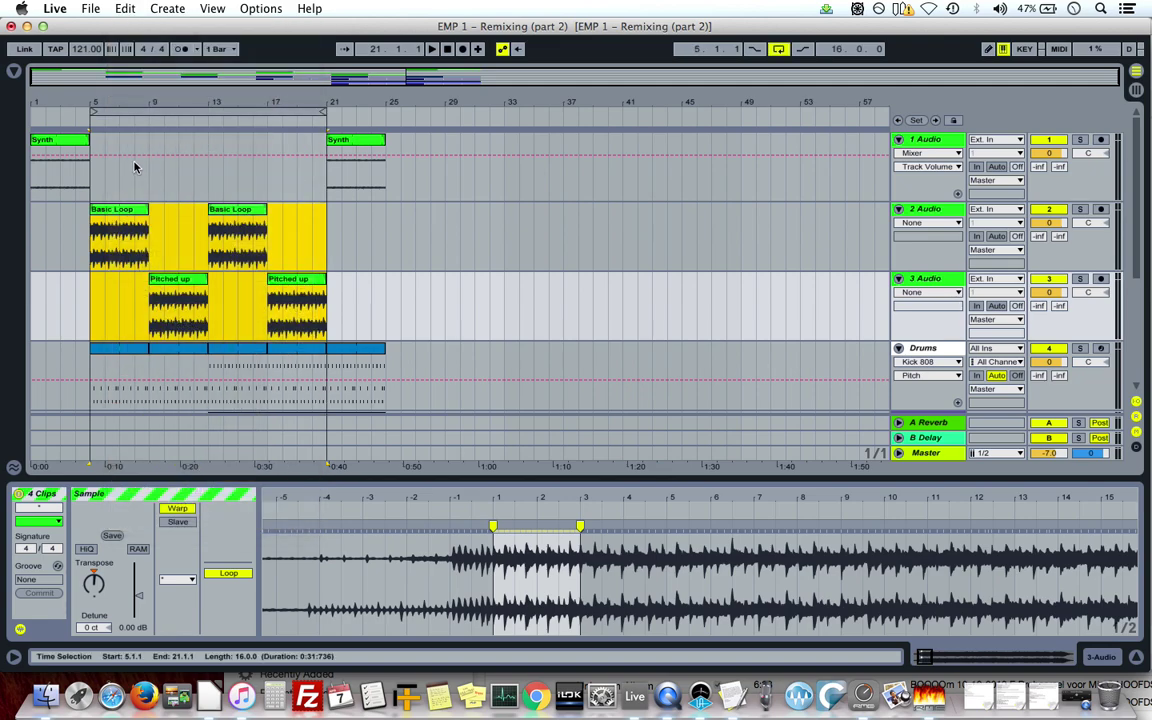
Select everything inside the loop across all tracks and duplicate its time, inserting a 16-bar copy at bar 21.
left_click(131, 112)
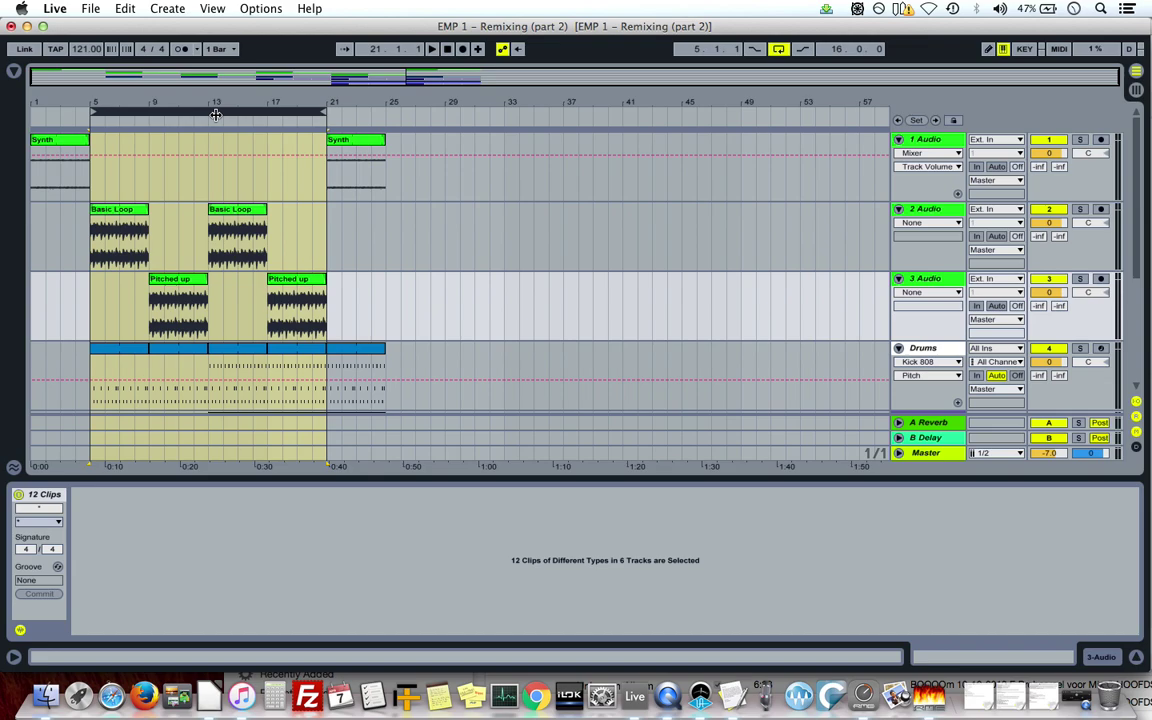
key("space")
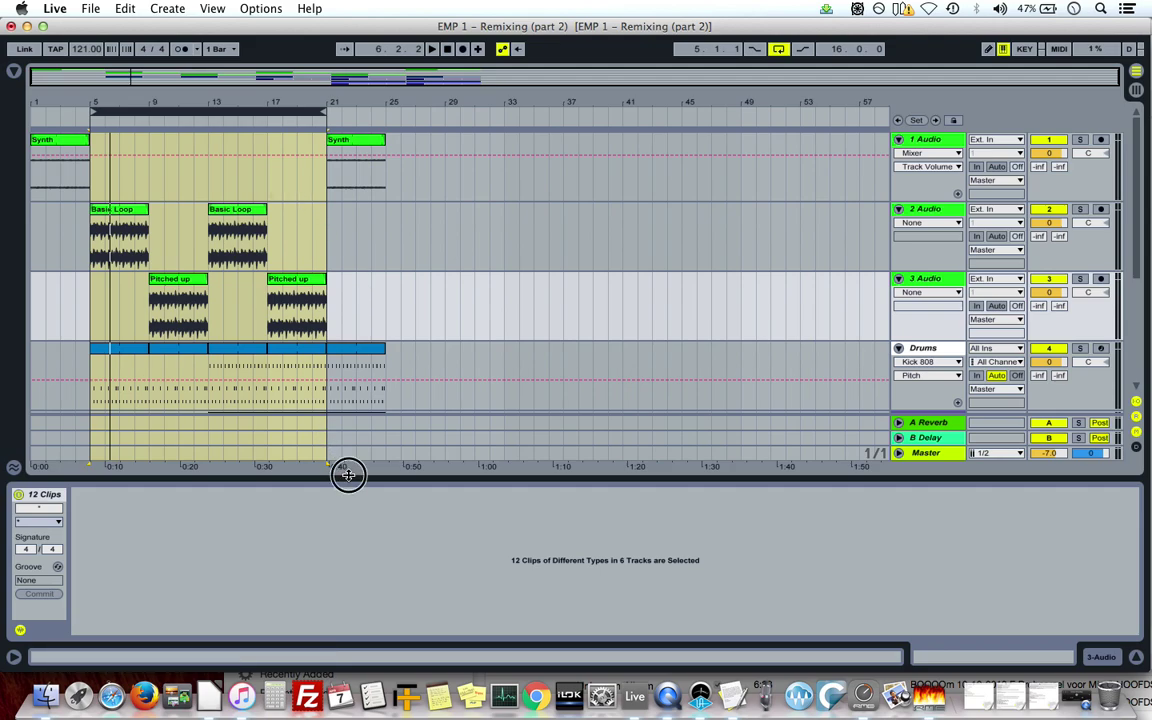
left_click_drag(348, 475, 337, 607)
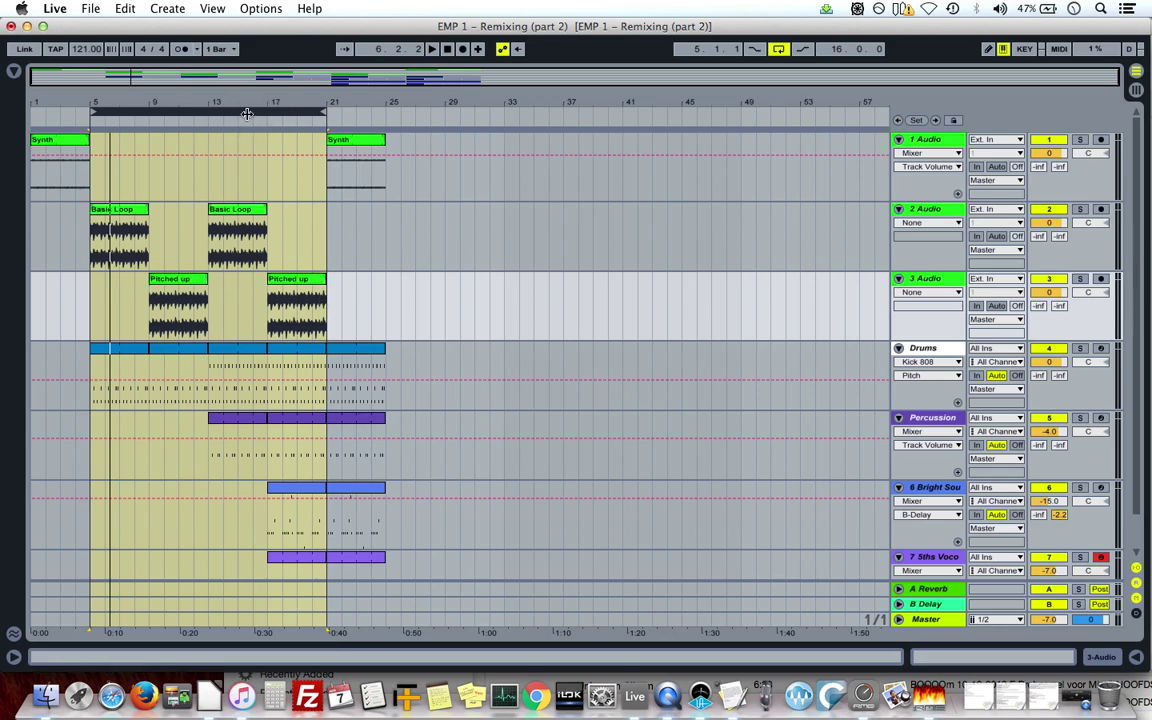
left_click(124, 9)
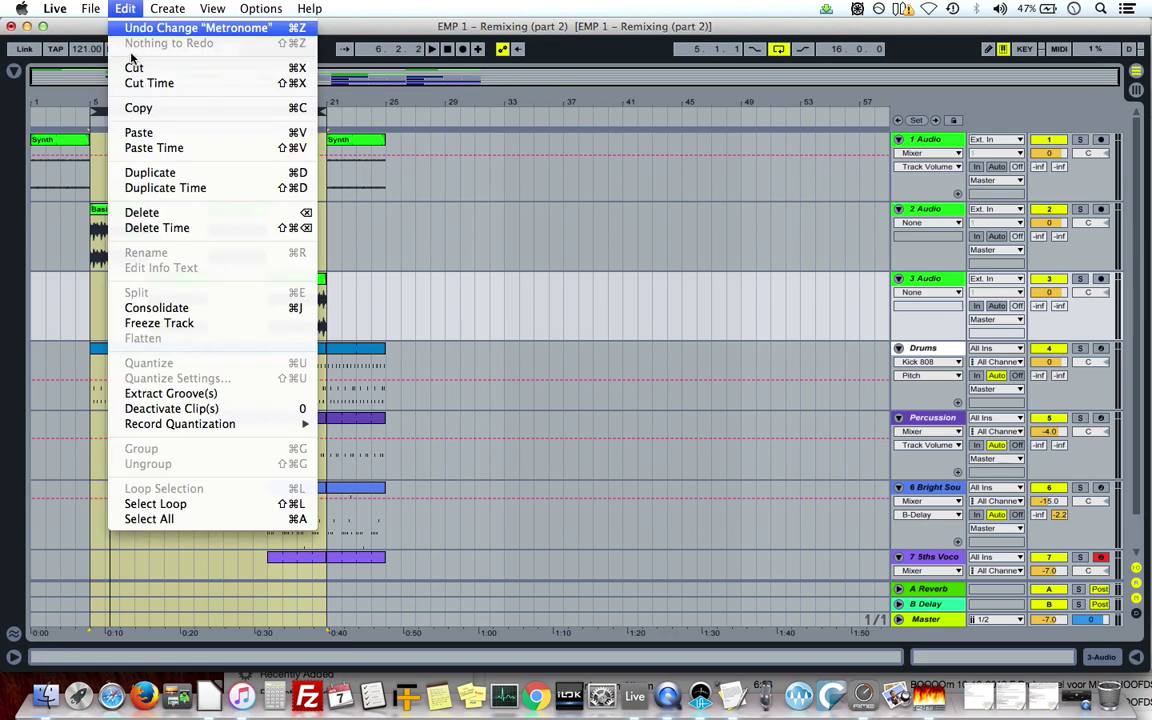
left_click(150, 173)
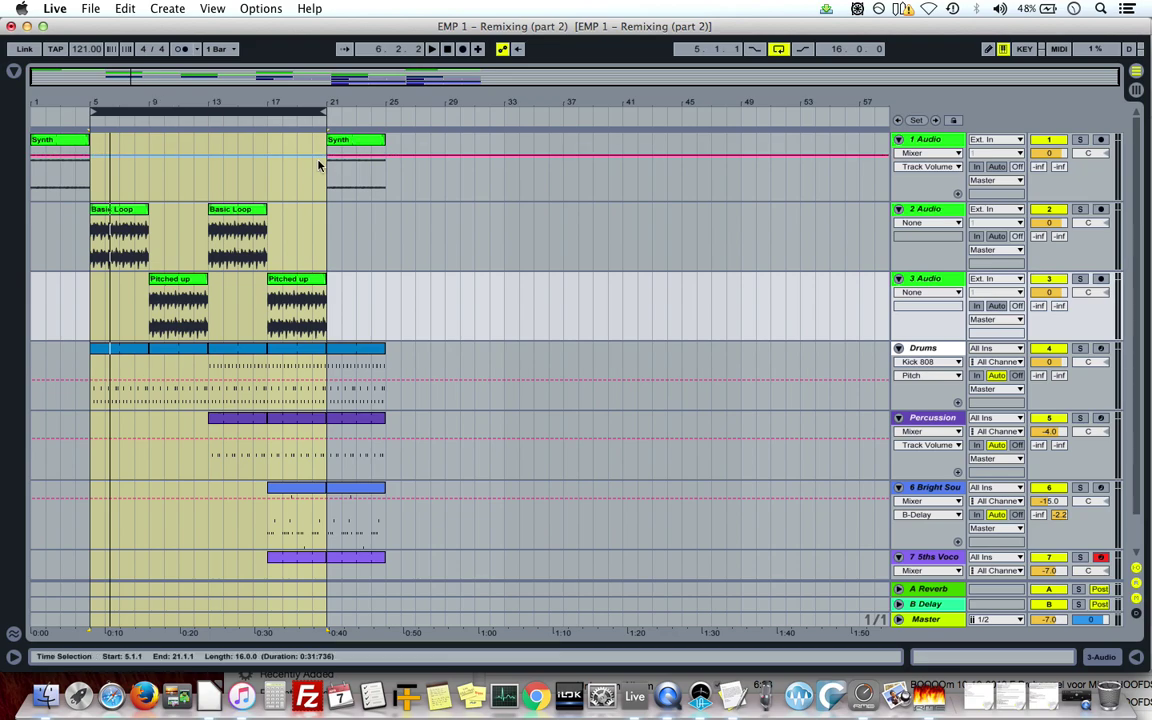
left_click(125, 8)
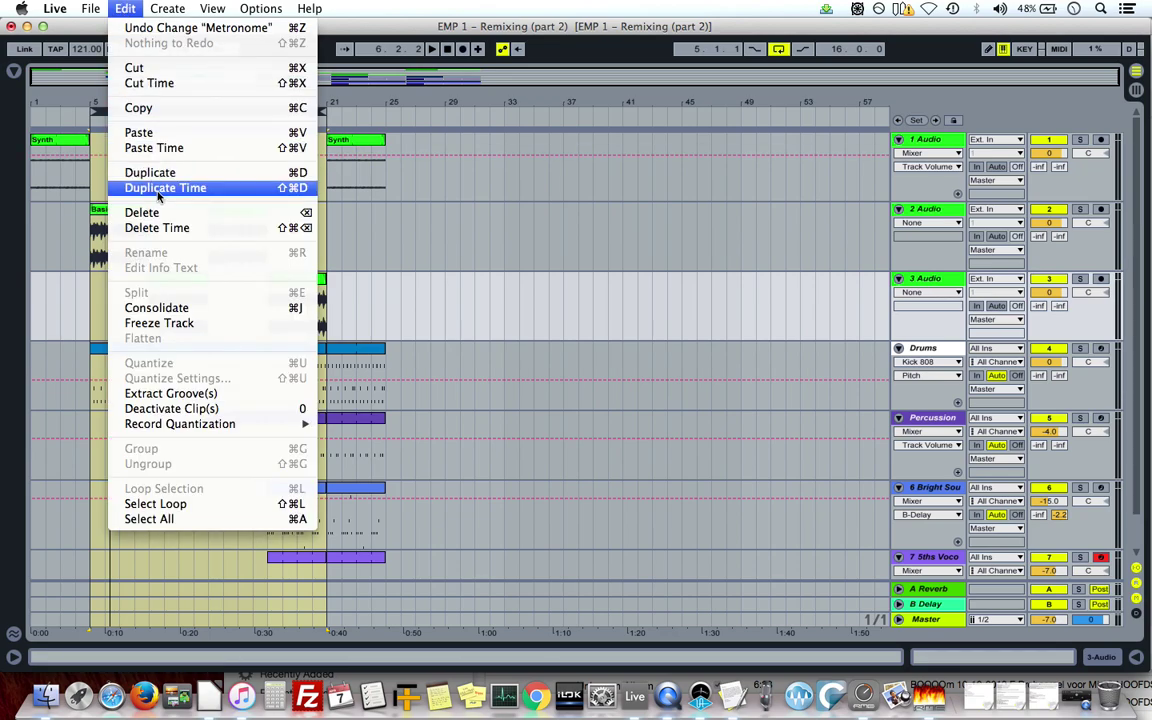
left_click(233, 190)
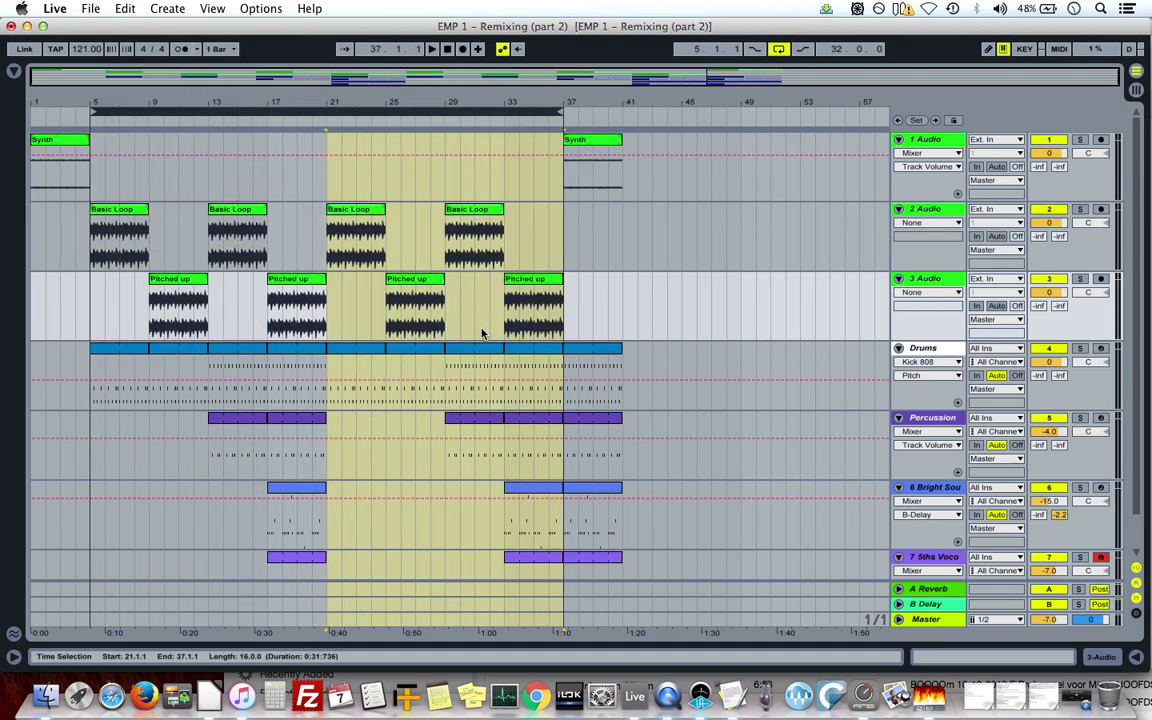
Play from the opening Synth clip and colour all clips between bars 5 and 37 on tracks 2 to 7 red.
left_click(71, 142)
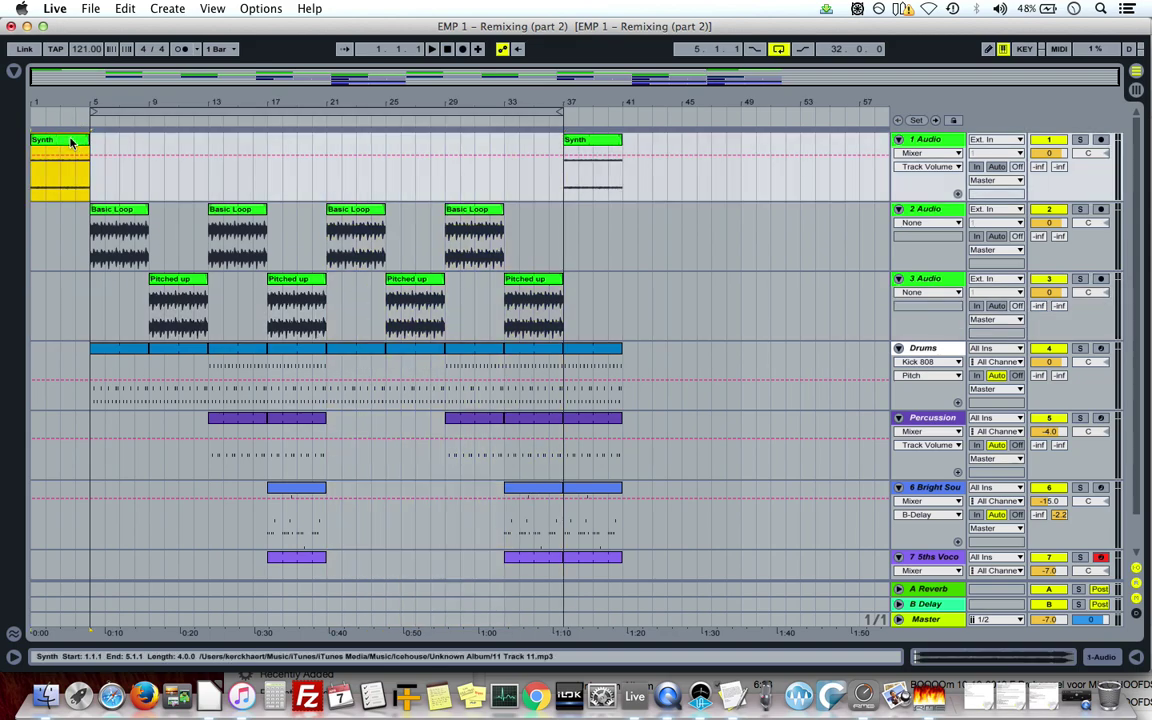
key("space")
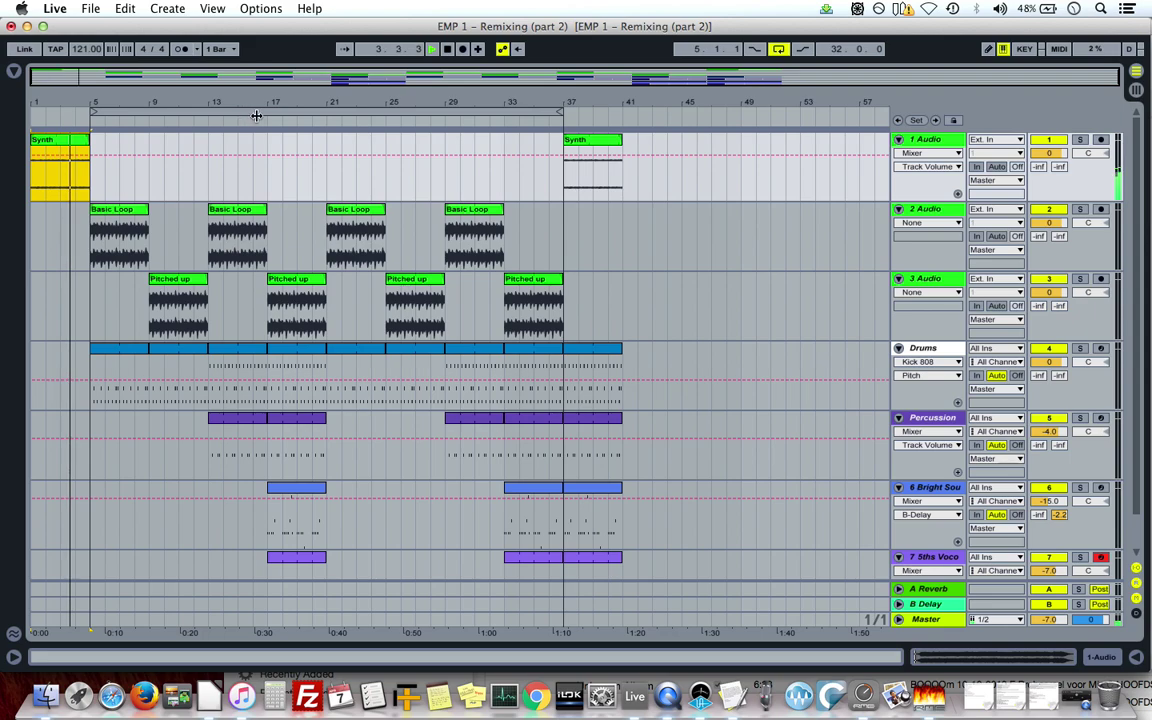
left_click(116, 208)
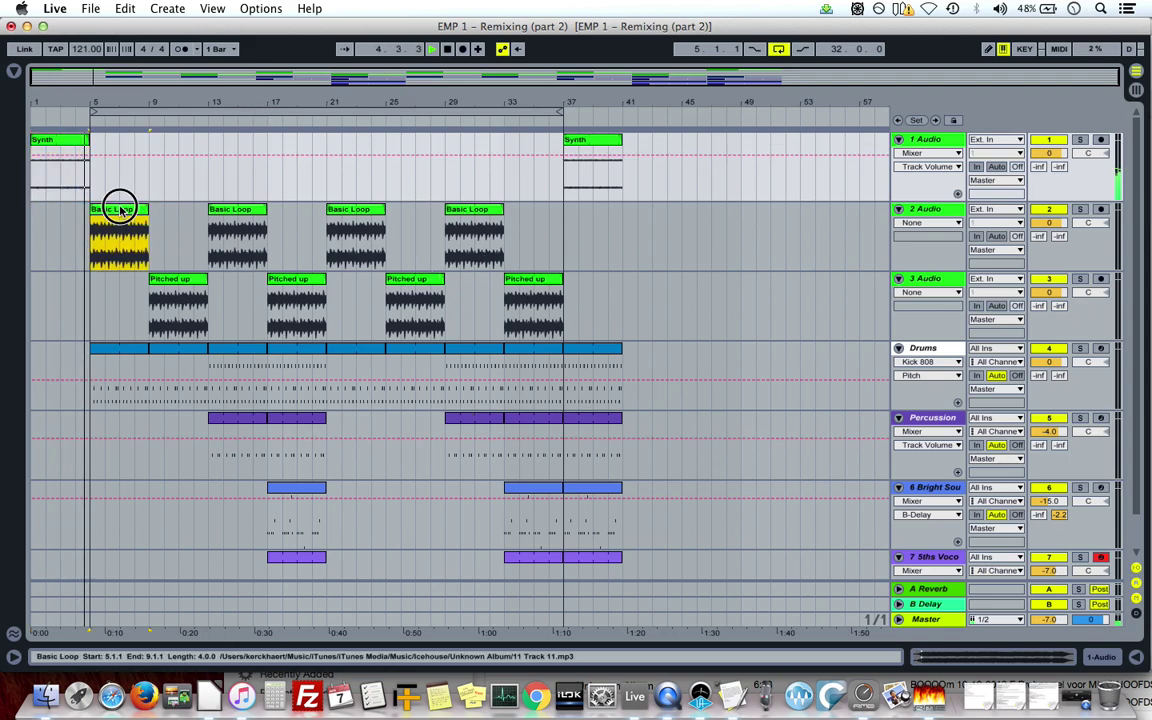
scroll(370, 357, "down", 1)
scroll(370, 357, "down", 1)
left_click(540, 521, "shift")
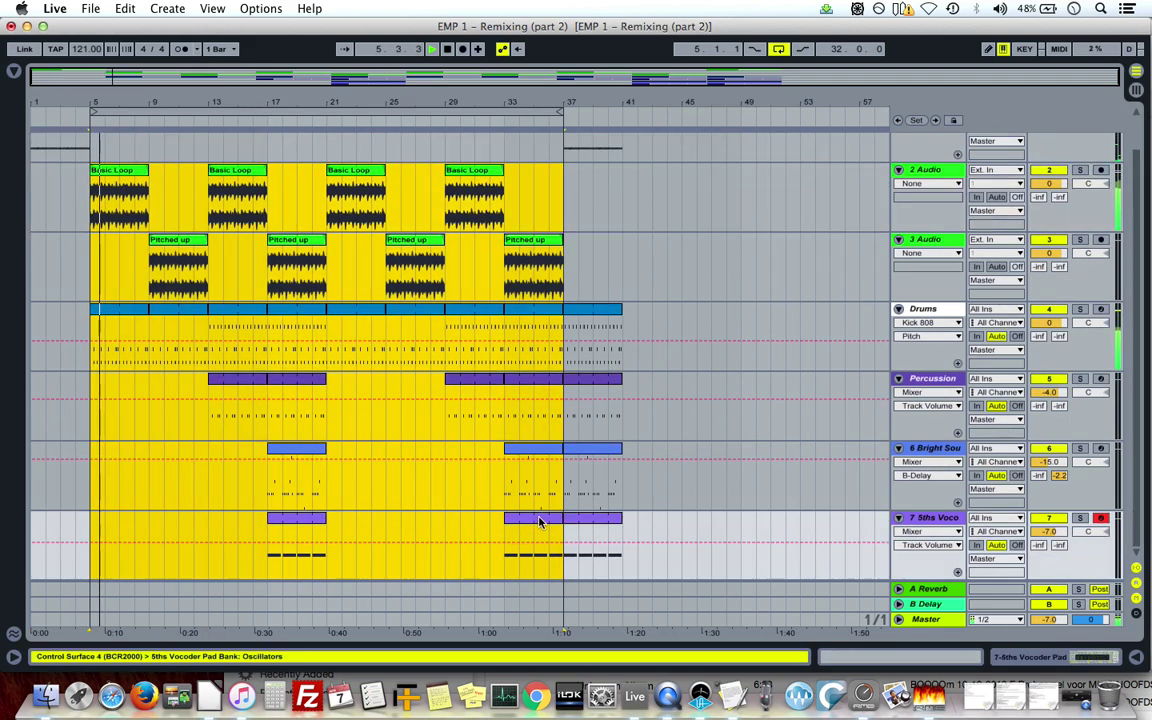
right_click(540, 521)
left_click(551, 468)
scroll(440, 370, "up", 1)
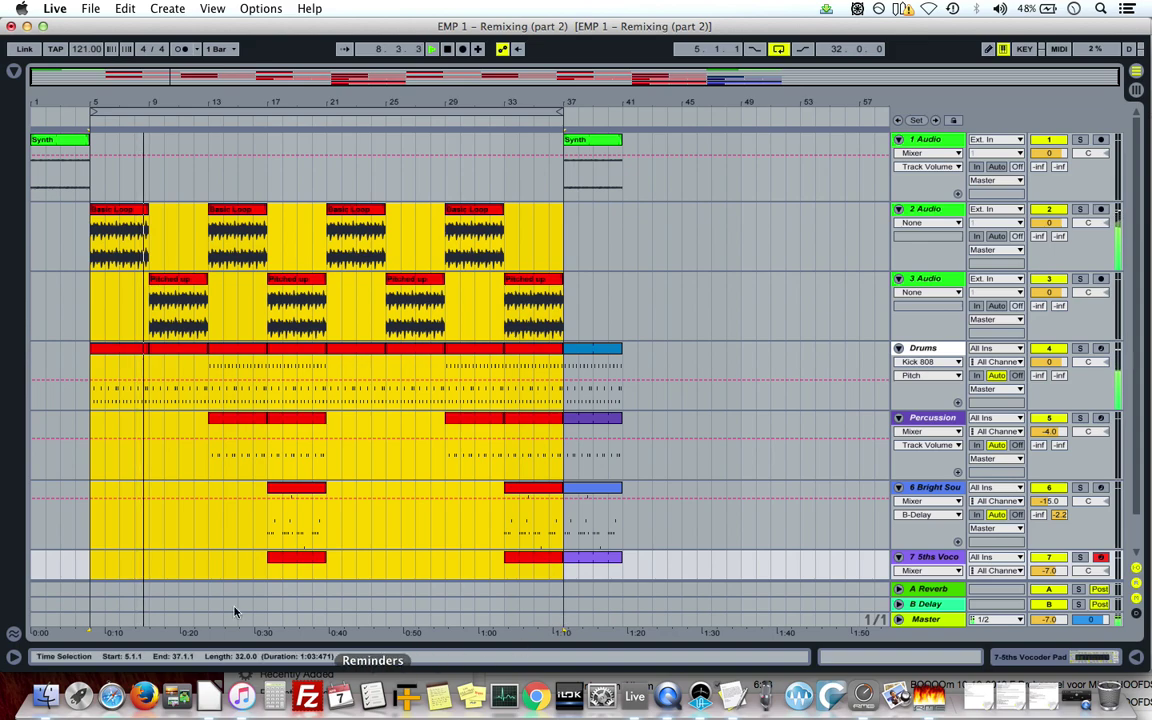
Stop playback, clear the clip selection and play the recoloured arrangement again from about bar 3.
left_click(227, 419)
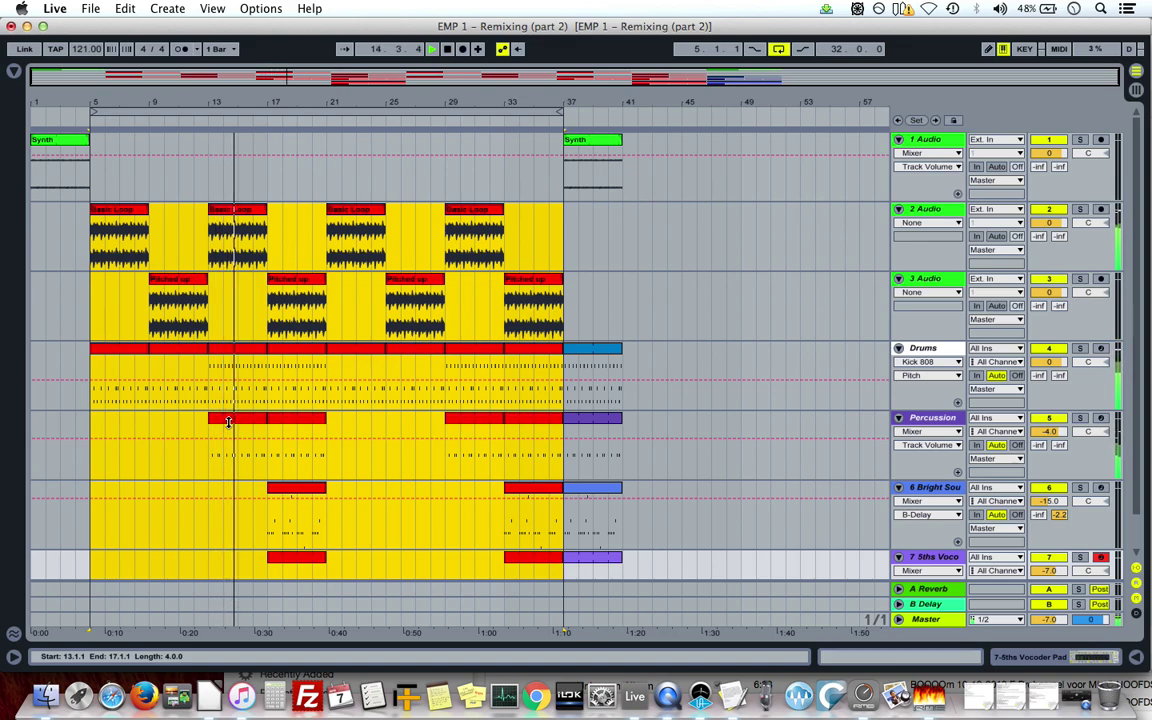
key("space")
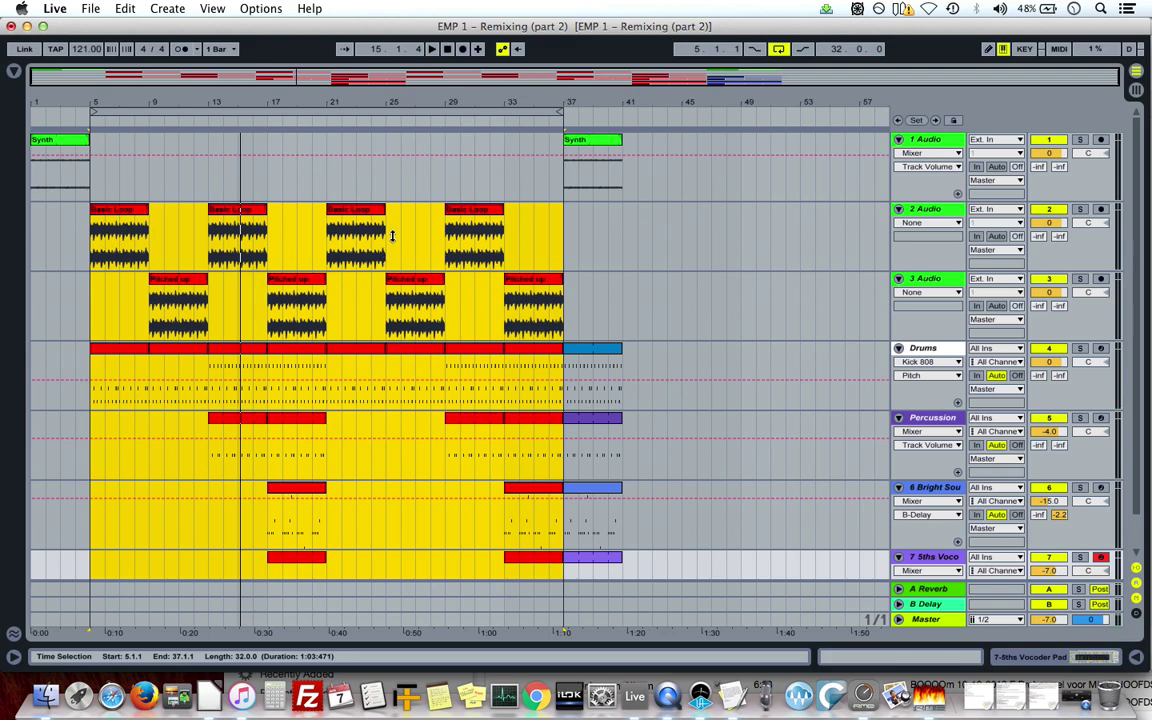
left_click(295, 236)
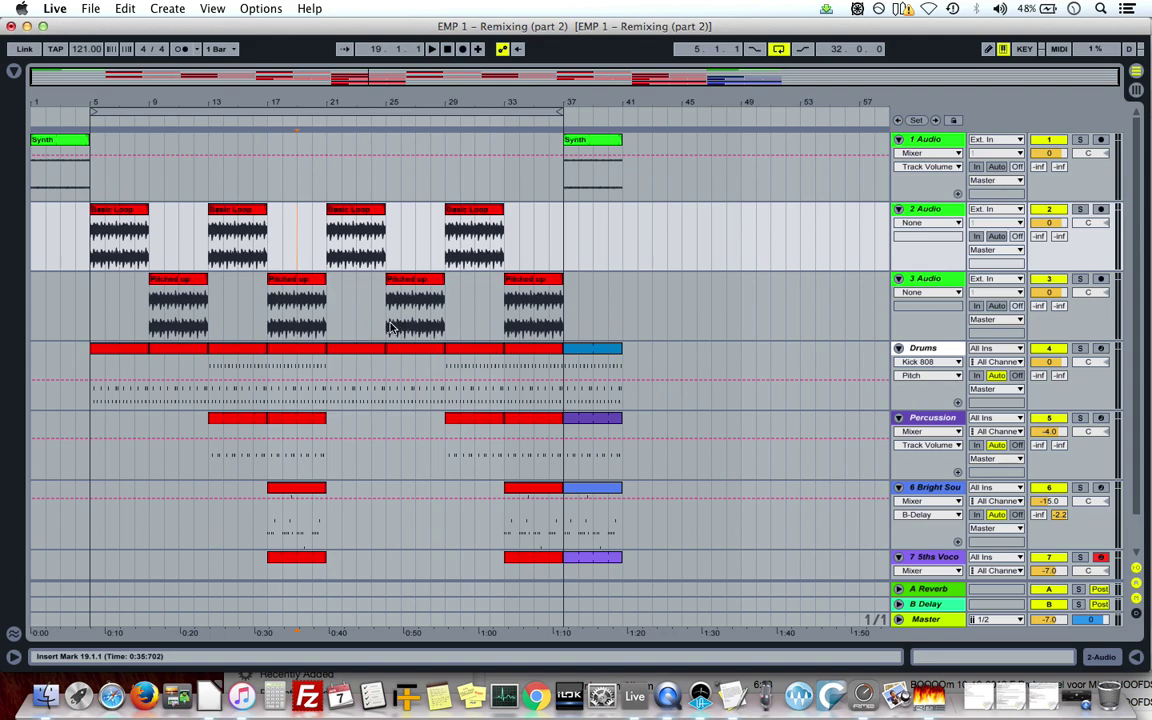
left_click(61, 117)
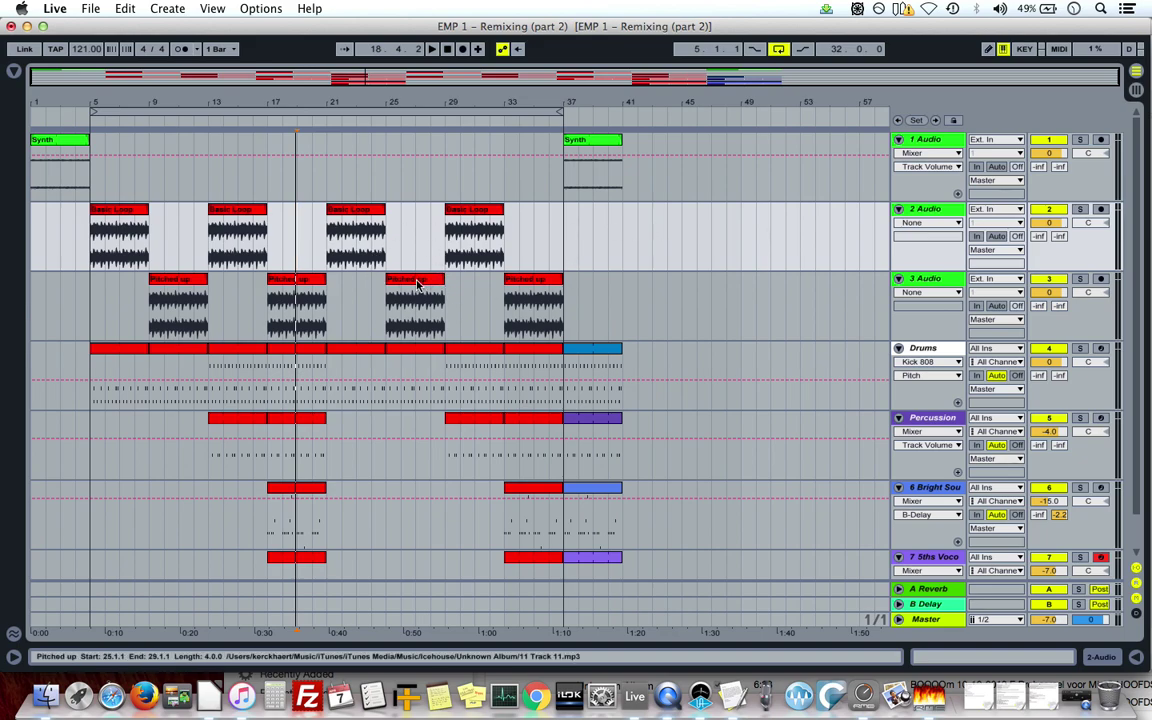
Fold all seven tracks, from 1 Audio to 7 5ths Vocoder, to compact rows.
left_click(898, 140)
left_click(898, 155)
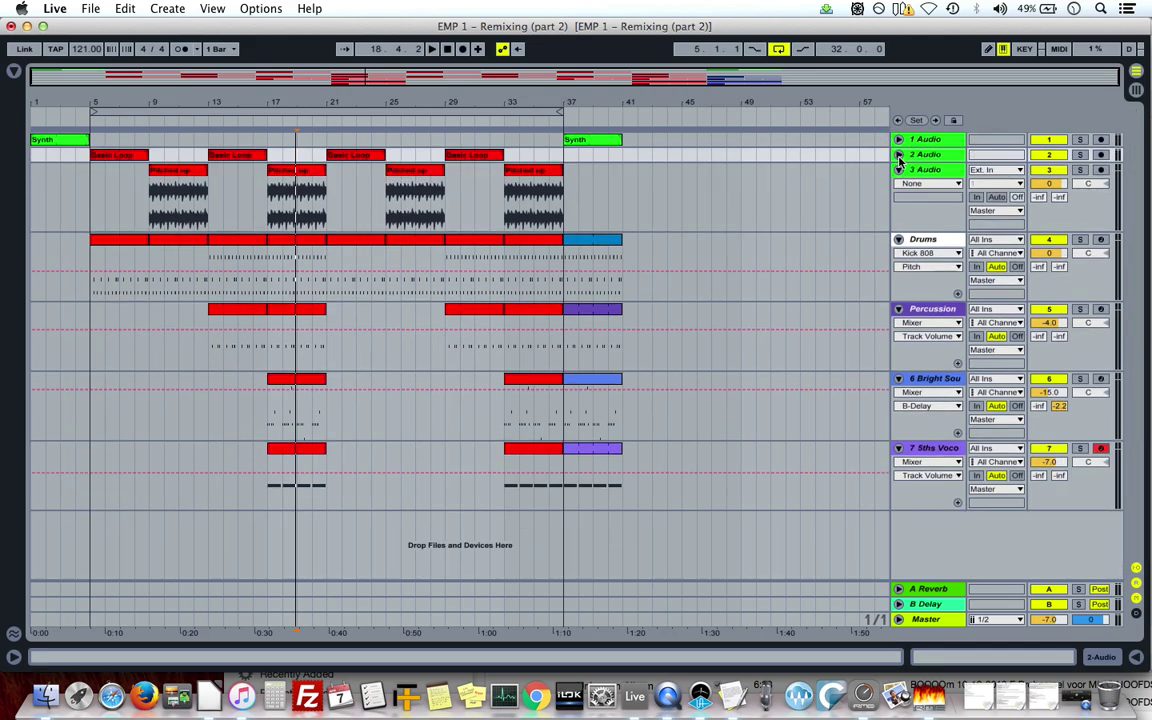
left_click(899, 170)
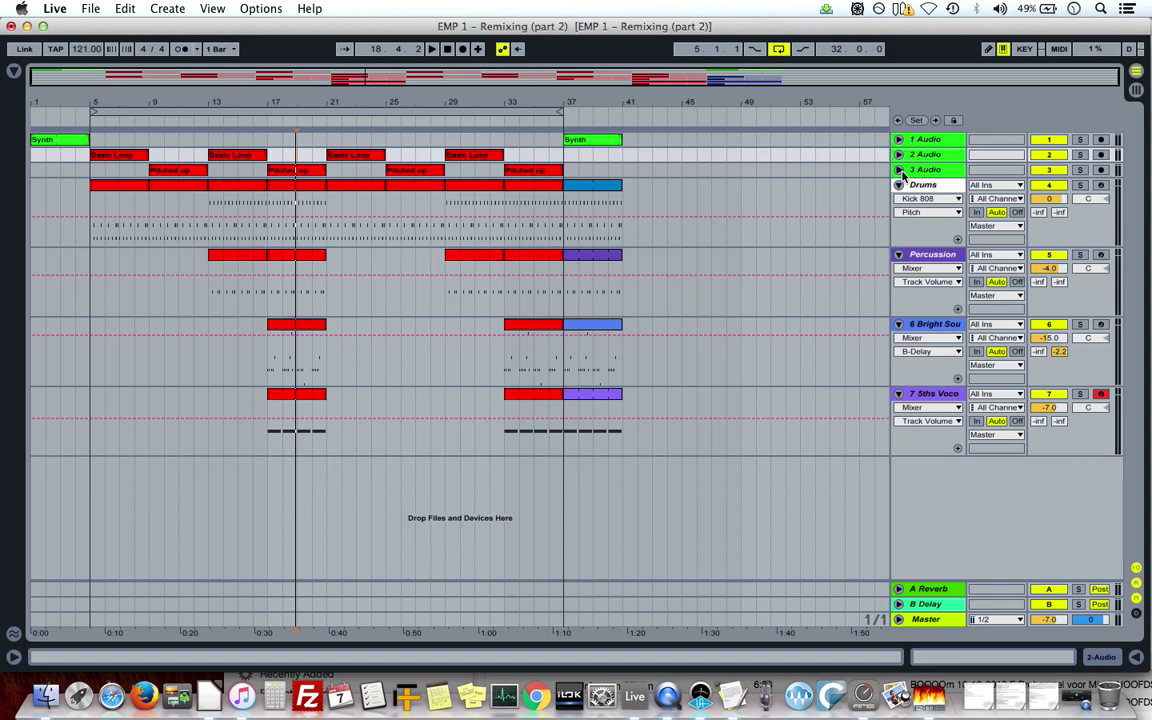
left_click(898, 185)
left_click(898, 200)
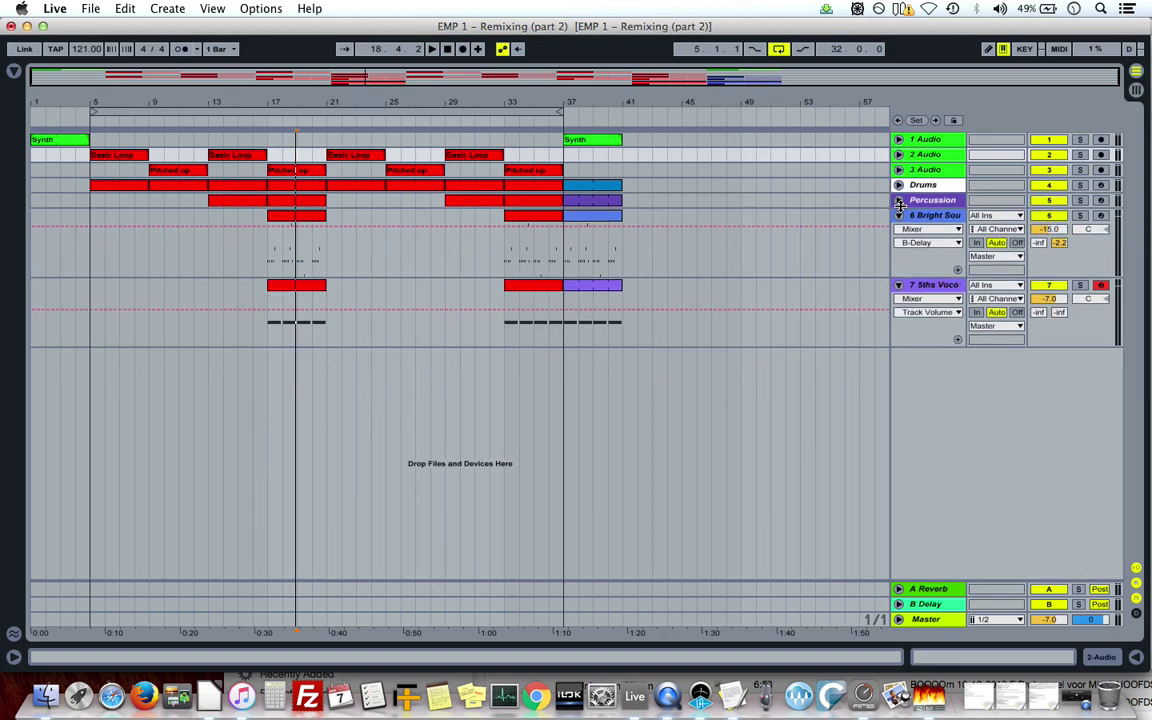
left_click(899, 216)
left_click(898, 231)
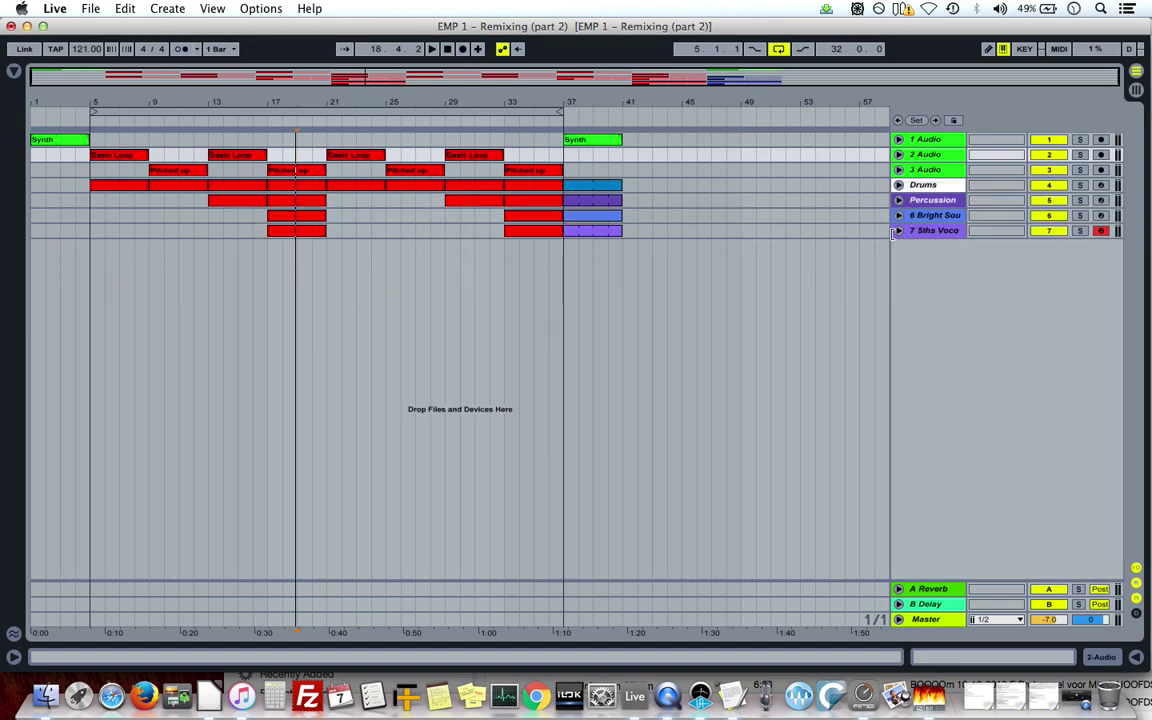
left_click(899, 155)
left_click(899, 155)
Disarm the 5ths Vocoder track and listen to the transition into bar 21, playing from about bar 17.
left_click(1102, 231)
left_click(307, 122)
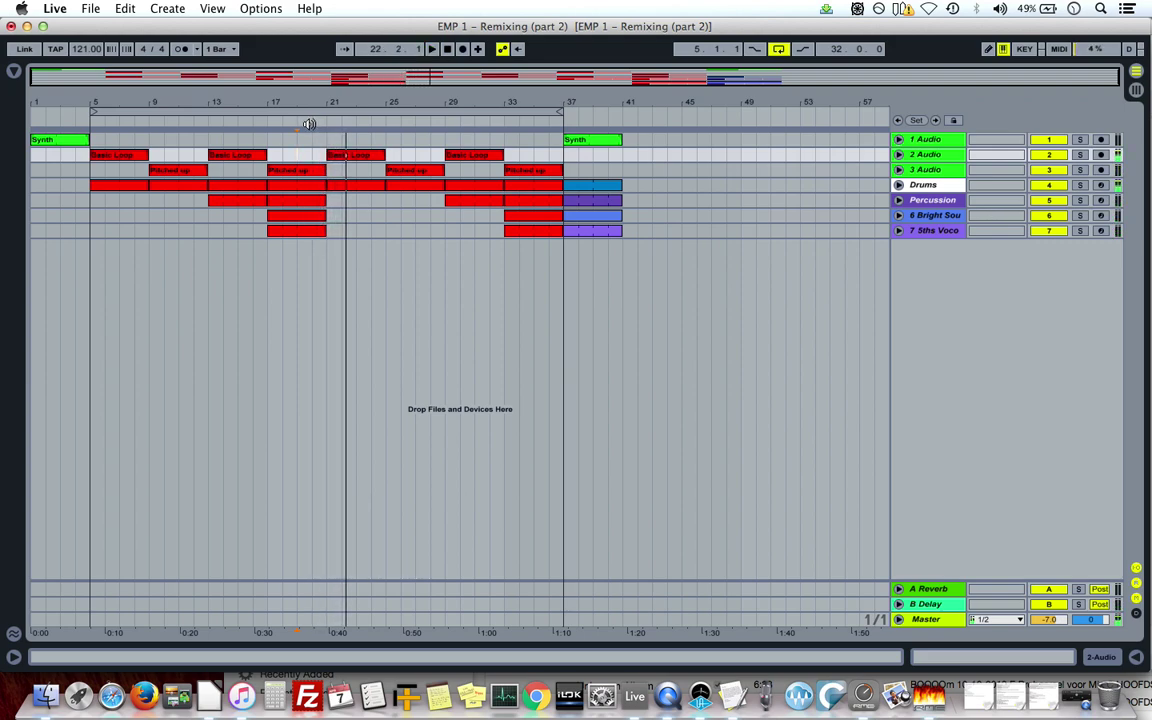
left_click(273, 121)
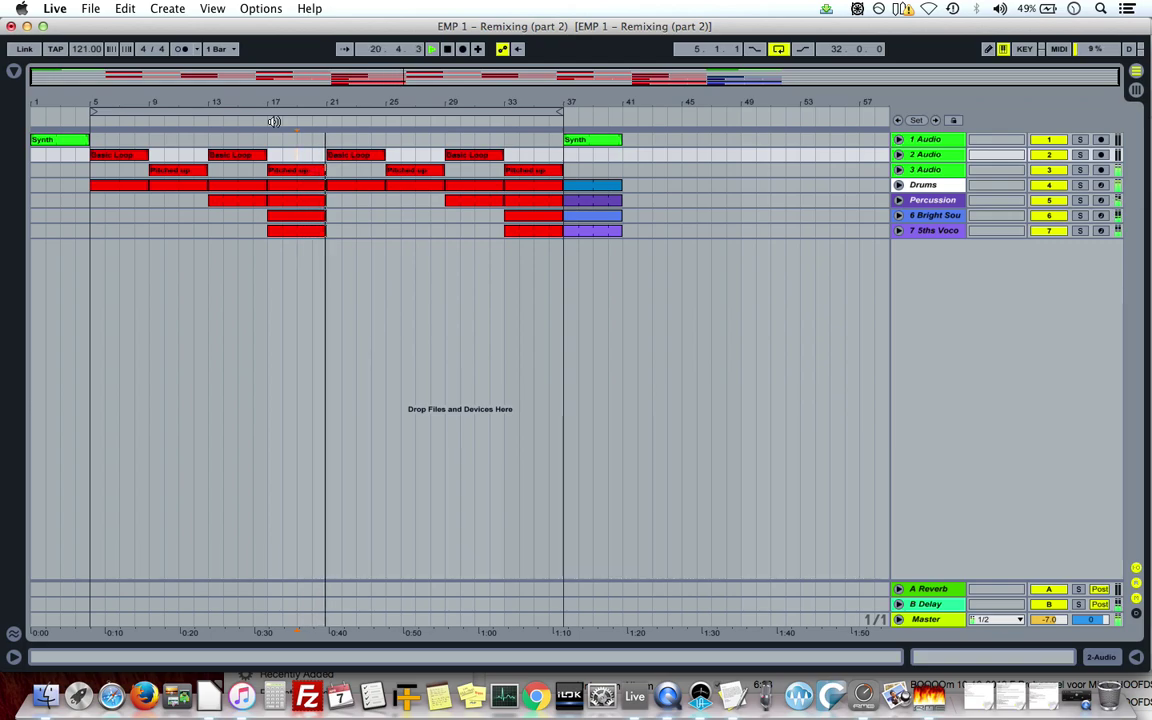
key("space")
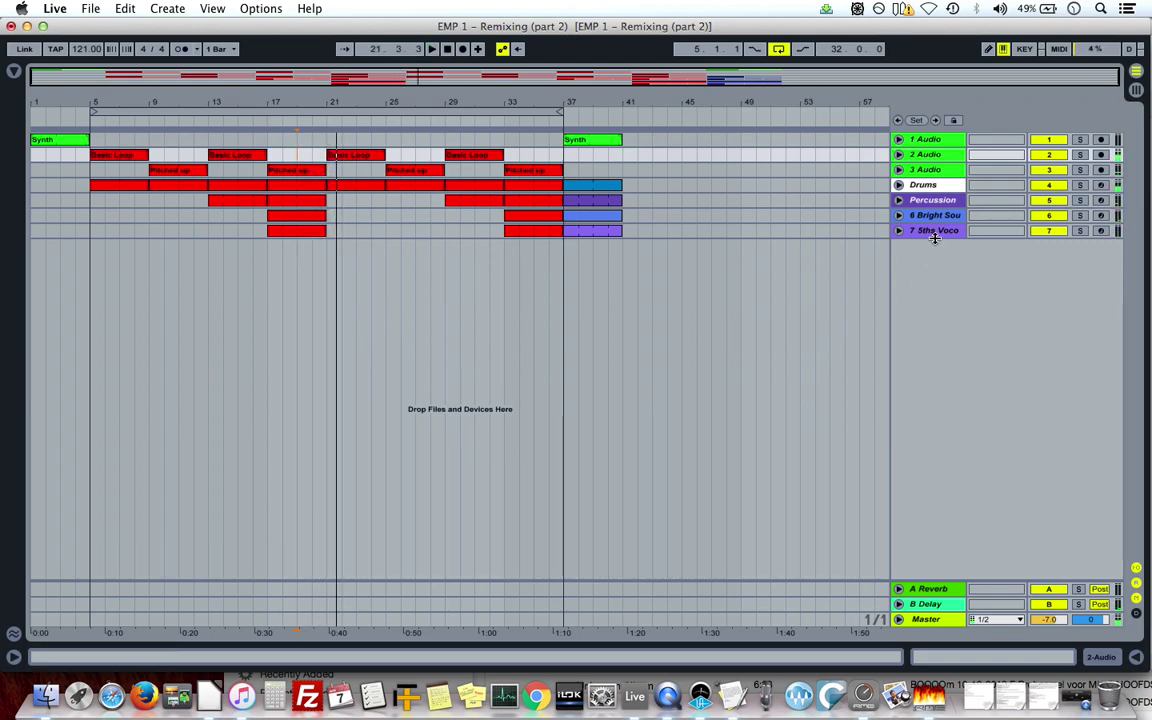
Insert a MIDI track below the 5ths Vocoder track and create an empty MIDI clip on it from bar 21 to 25.
left_click(935, 231)
right_click(938, 259)
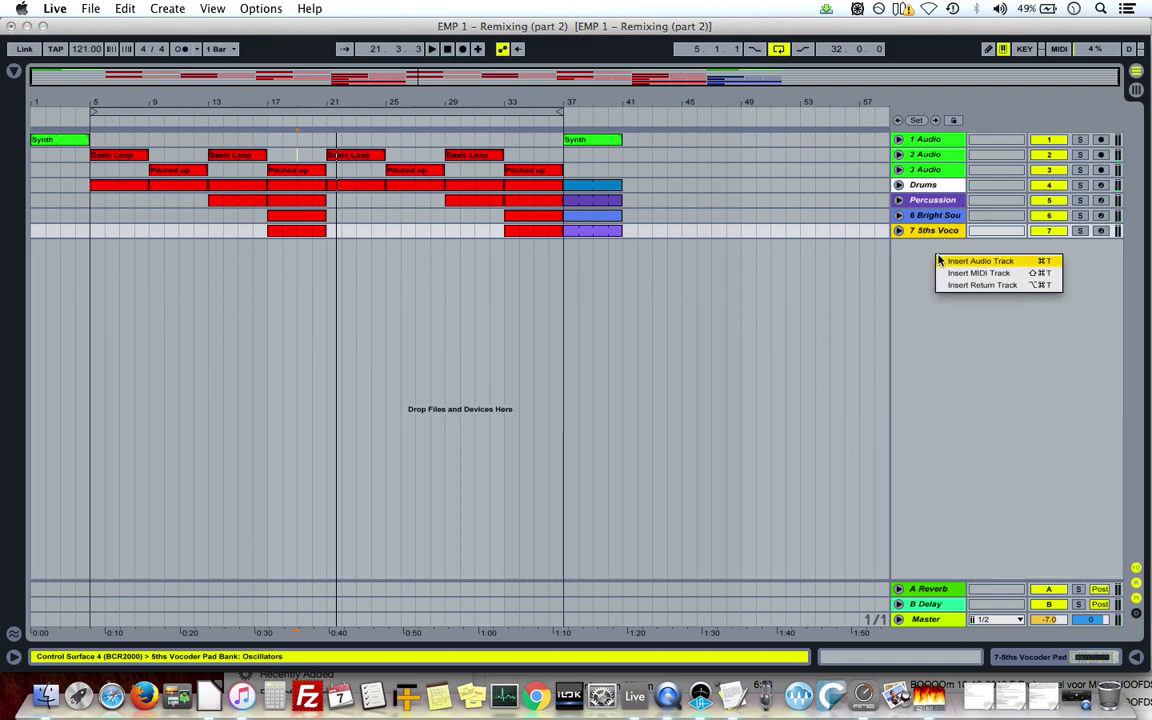
left_click(955, 273)
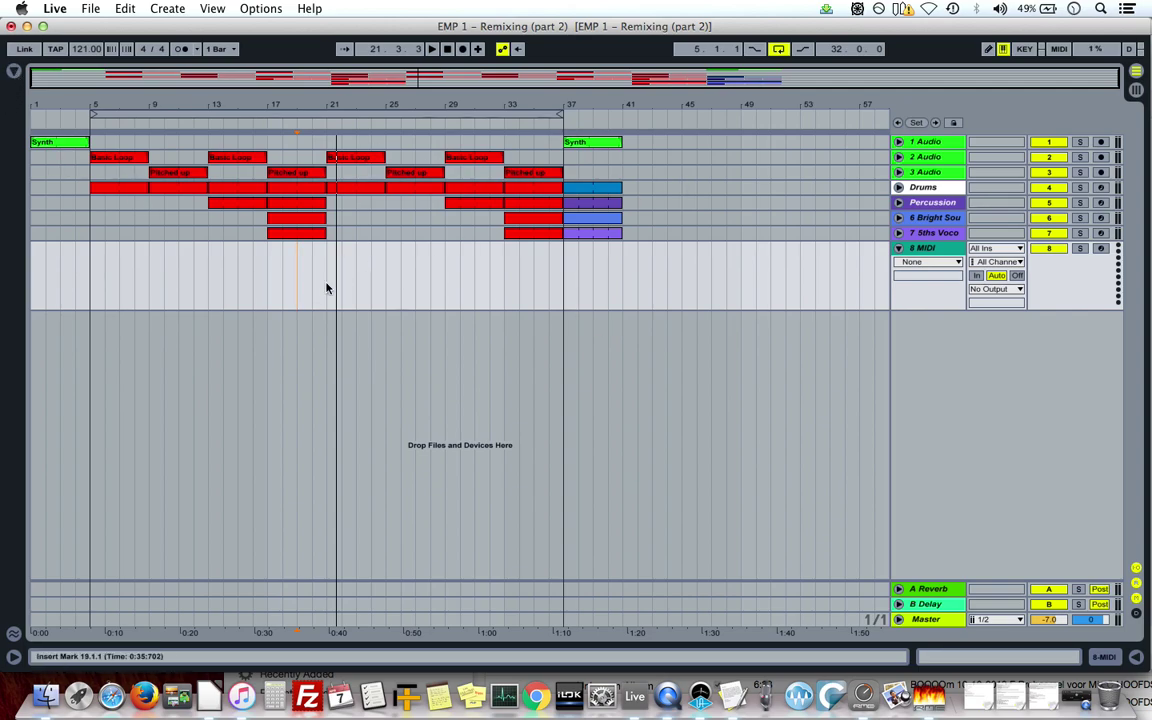
left_click_drag(329, 277, 360, 278)
right_click(360, 278)
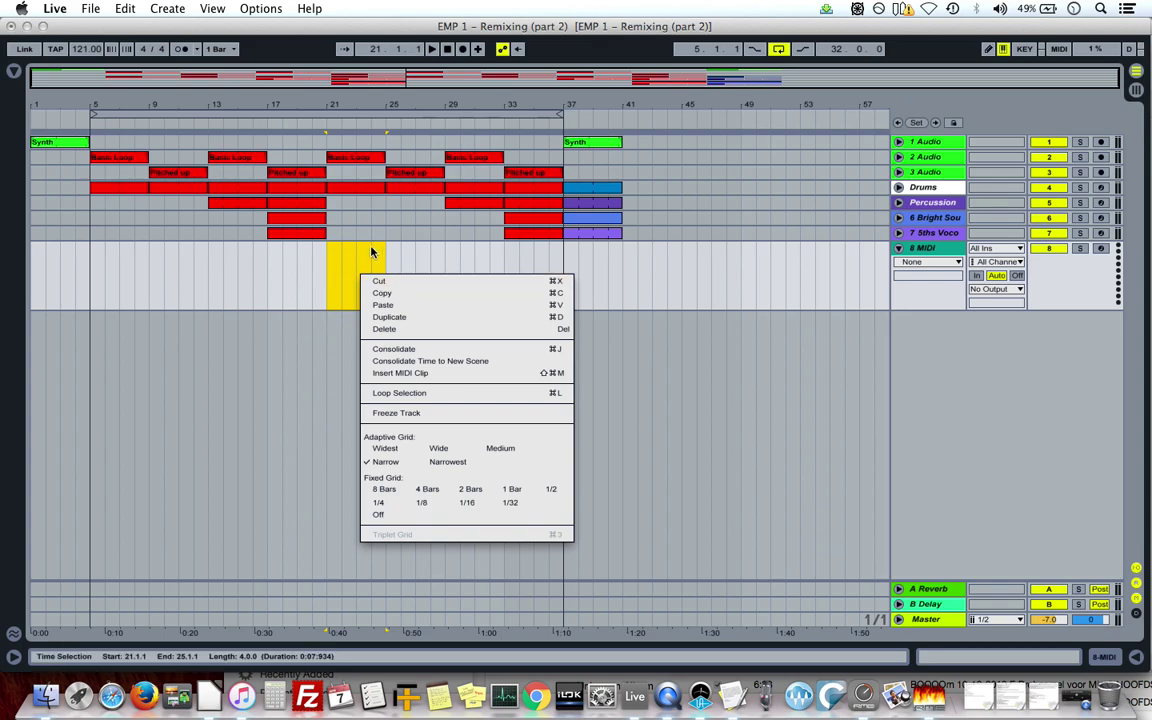
left_click(410, 375)
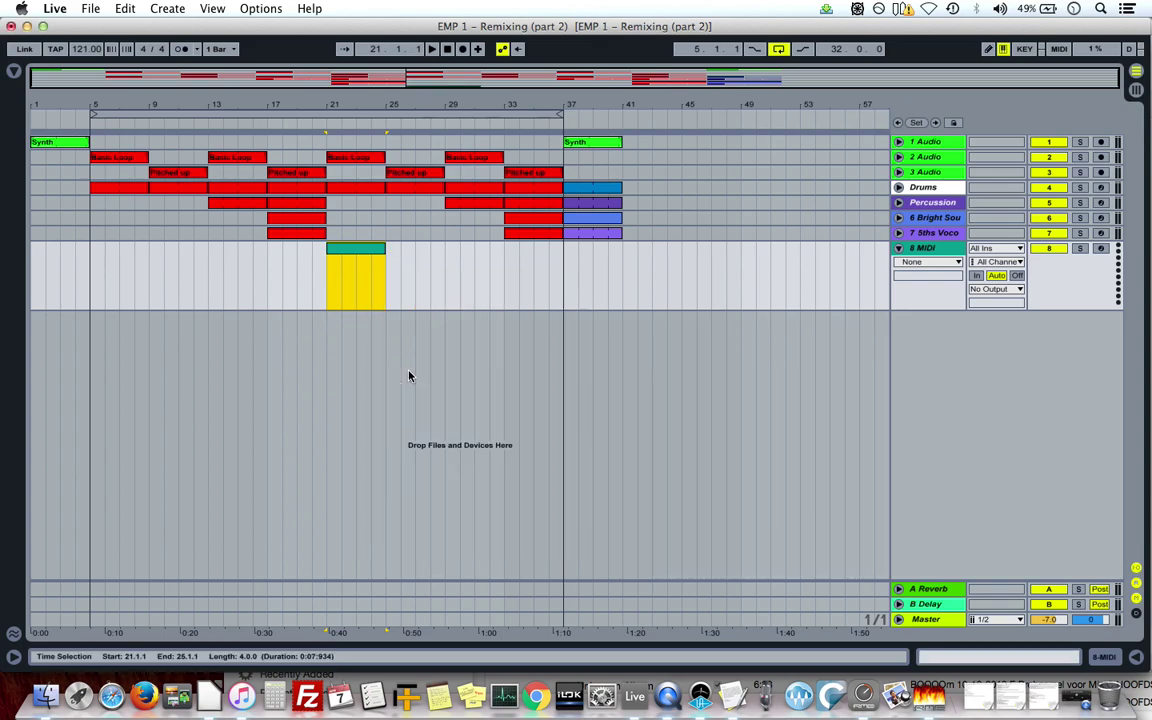
Load the You Pop My World Bass preset from the Instrument Rack bass presets onto the new MIDI track.
left_click(15, 73)
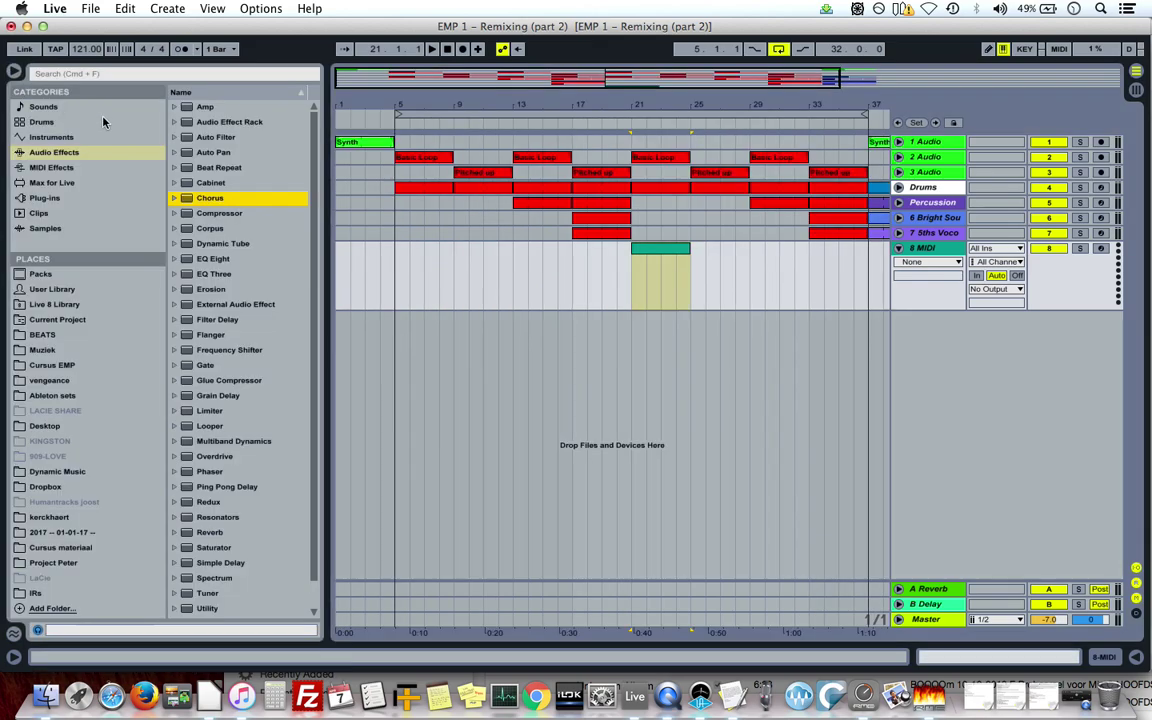
left_click(54, 197)
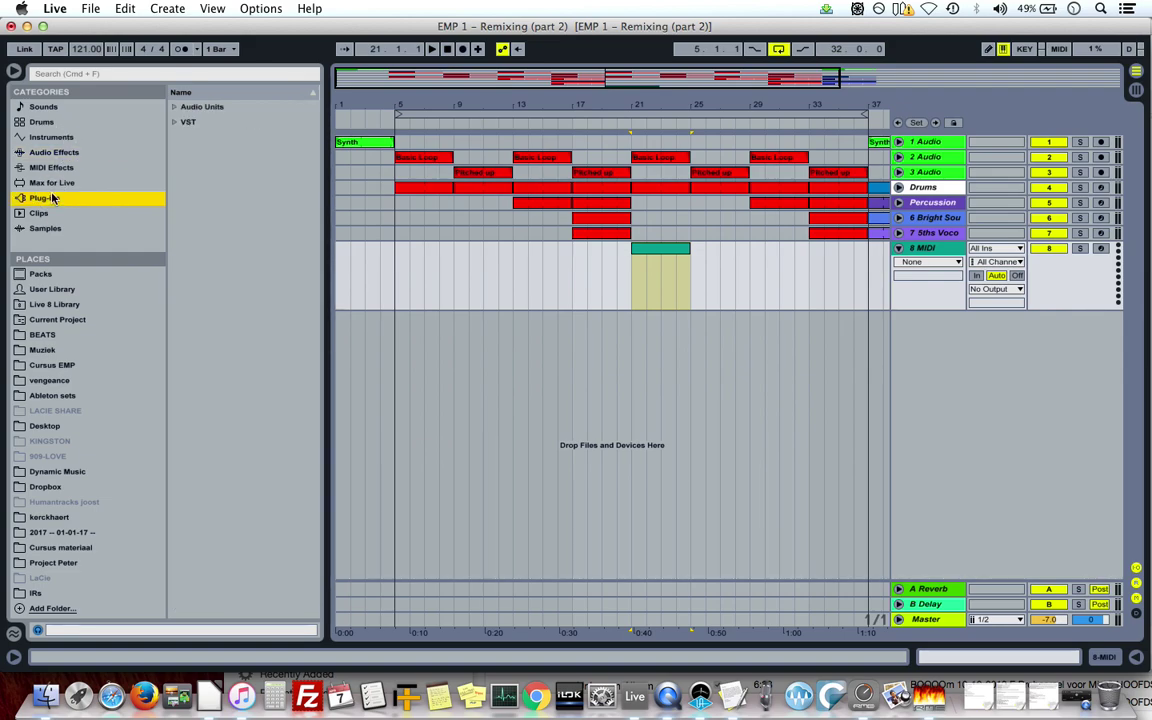
left_click(60, 137)
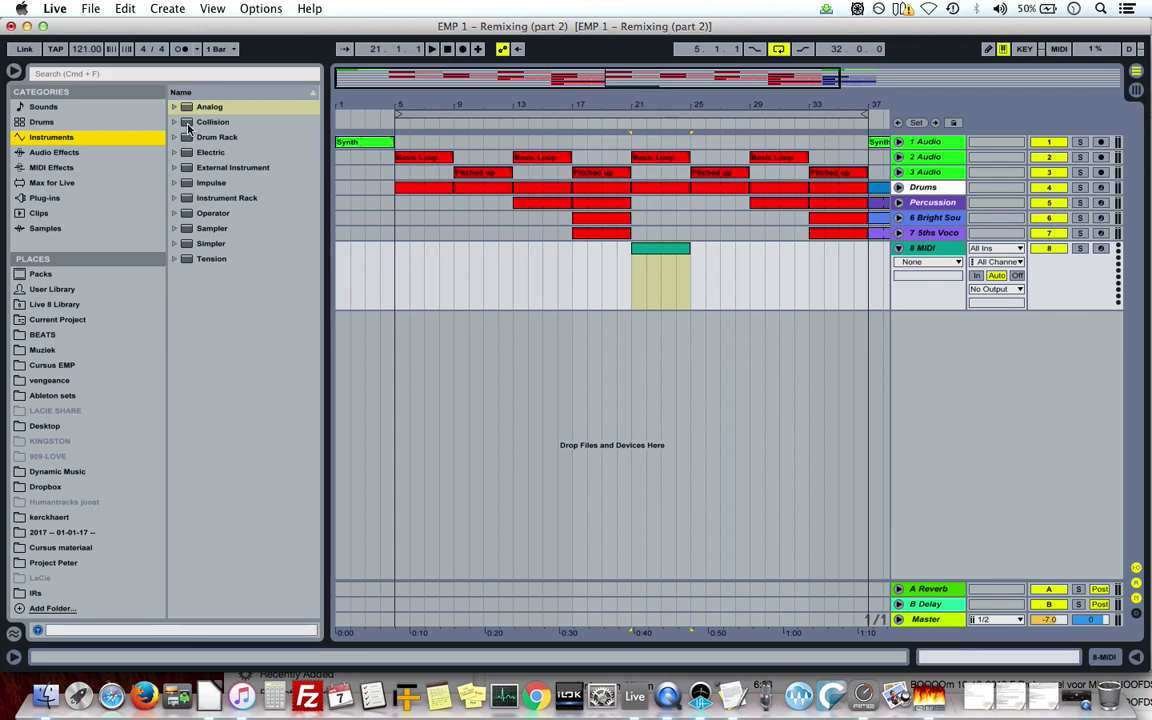
left_click(175, 198)
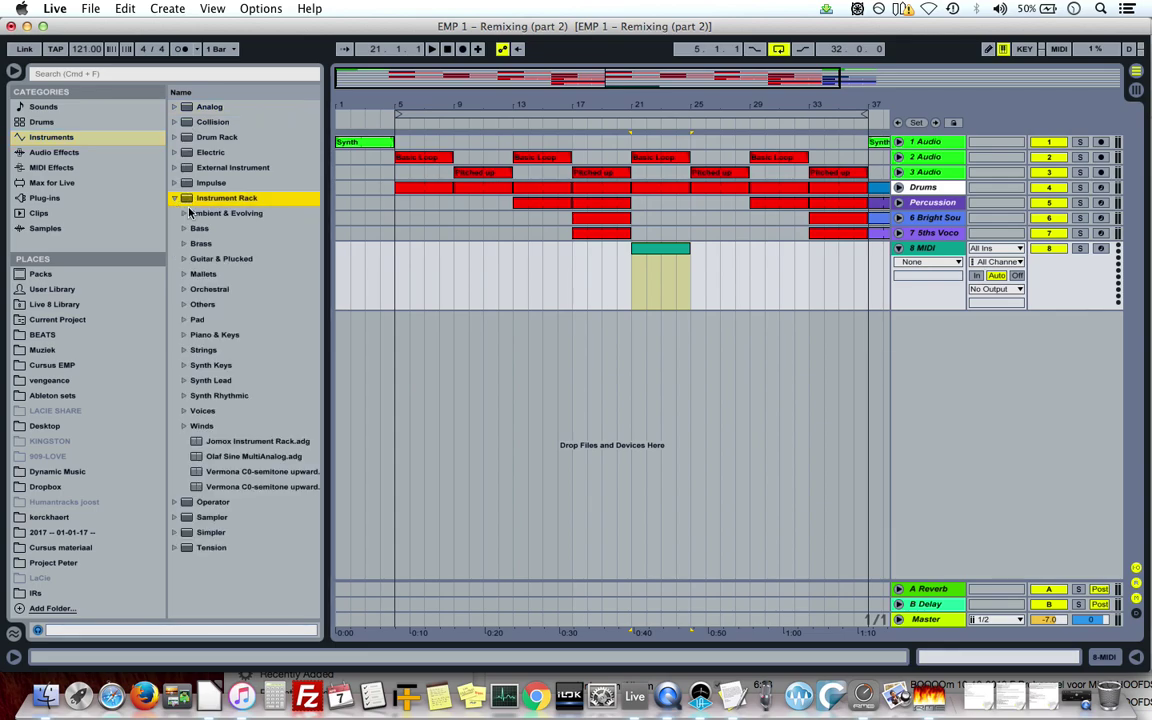
left_click(184, 229)
scroll(240, 290, "down", 1)
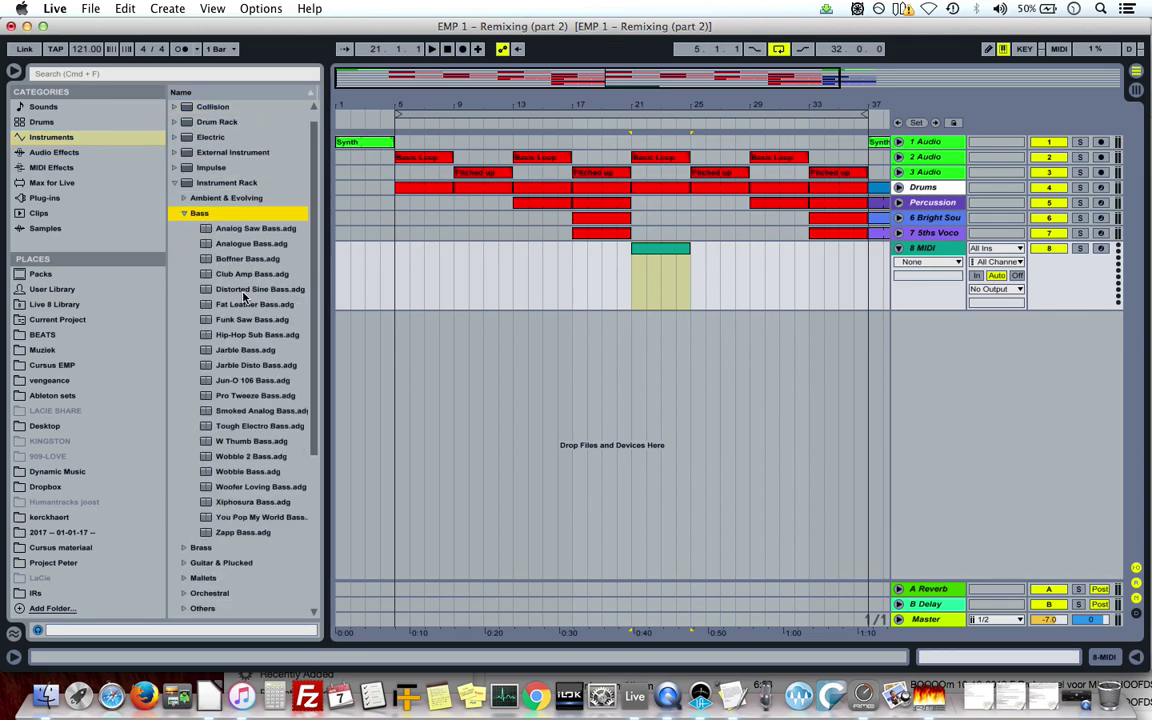
left_click_drag(240, 521, 650, 278)
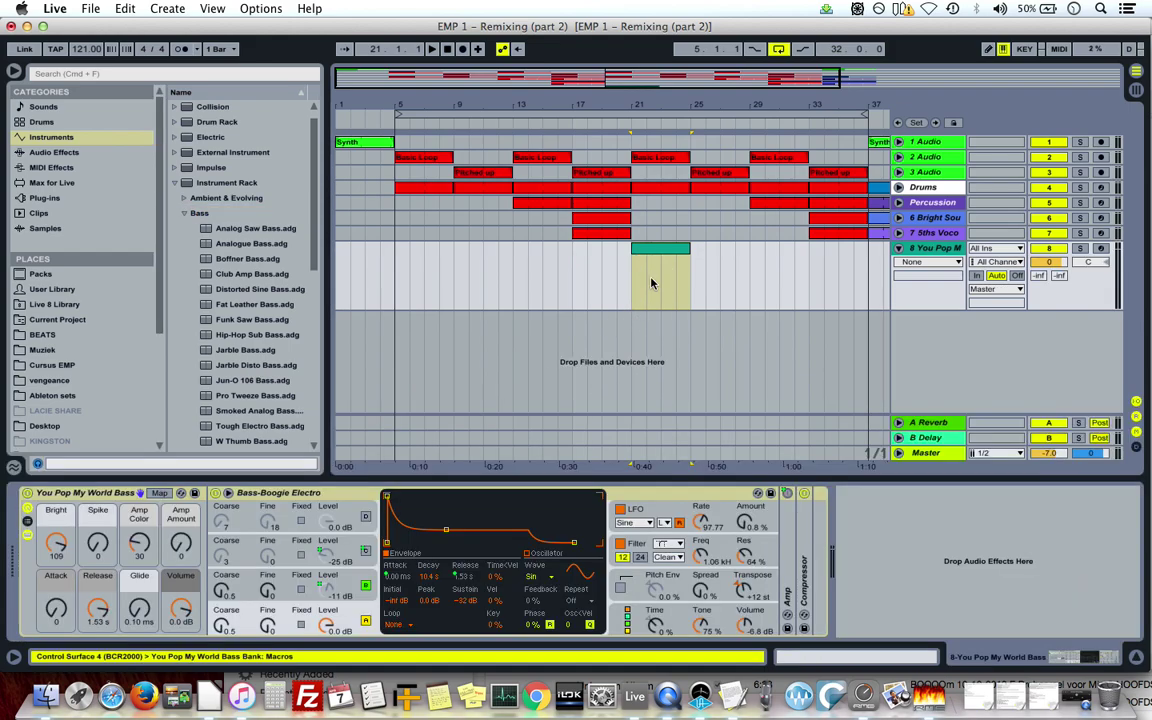
Draw two one-bar A0 notes in the bass clip, starting at bars 1 and 3, and play the clip.
left_click(660, 249)
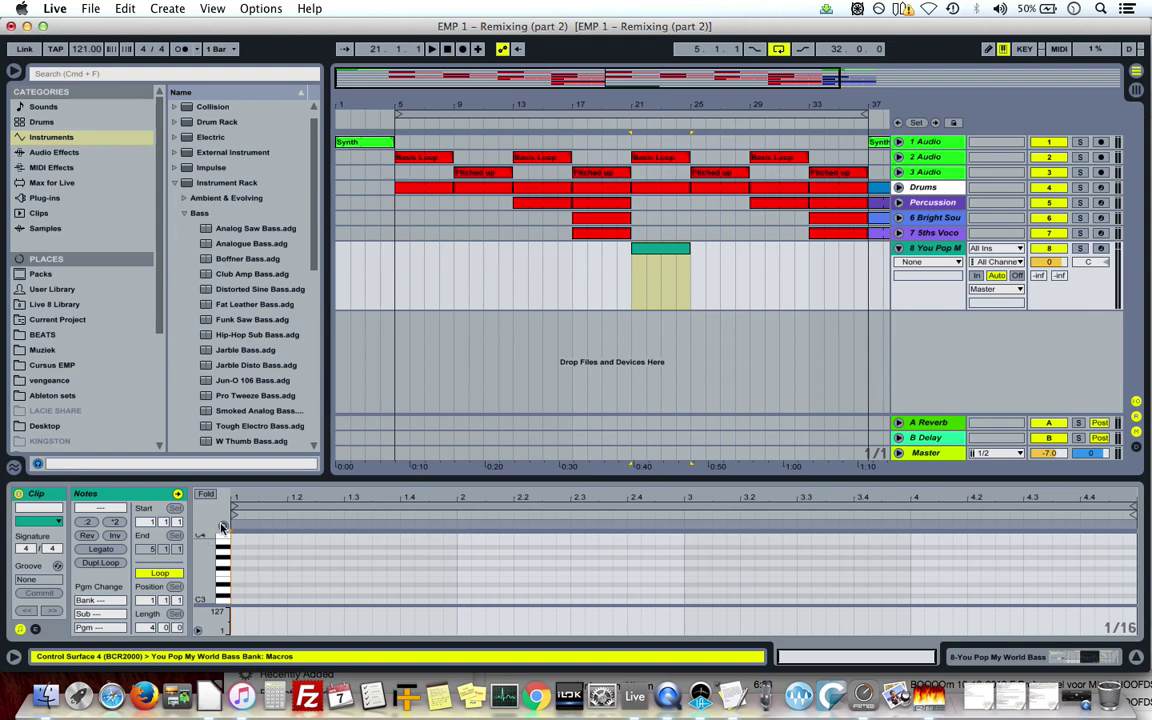
left_click_drag(224, 548, 458, 598)
left_click(237, 598)
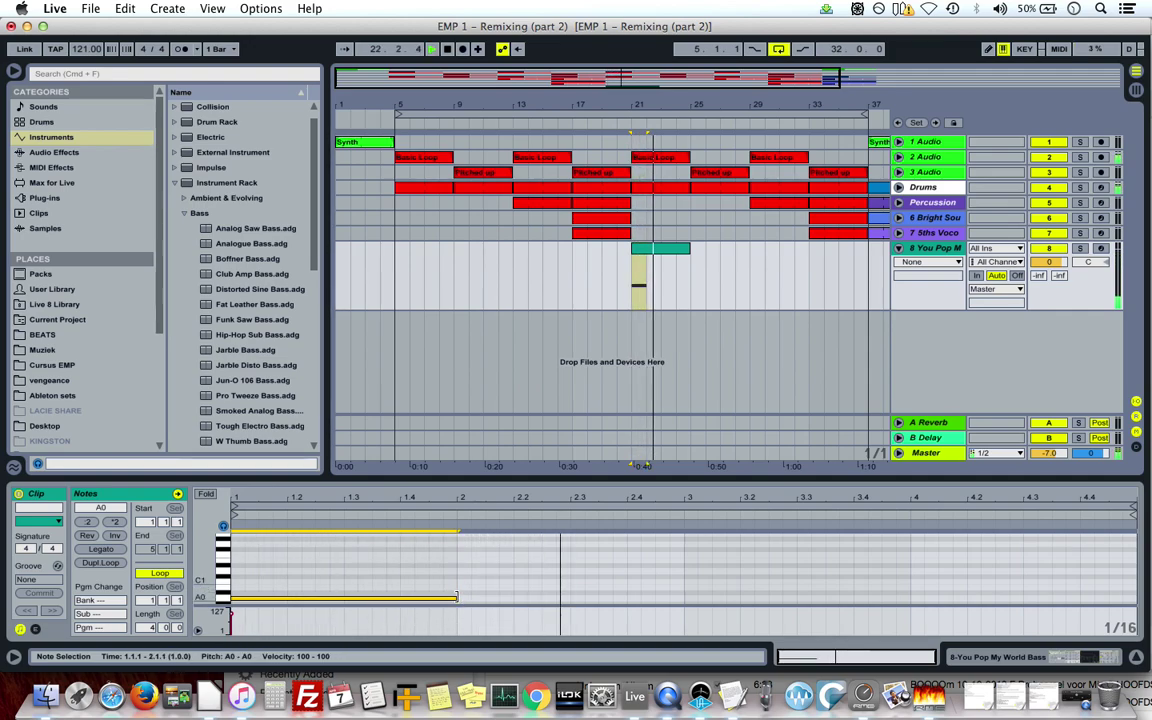
left_click(689, 598)
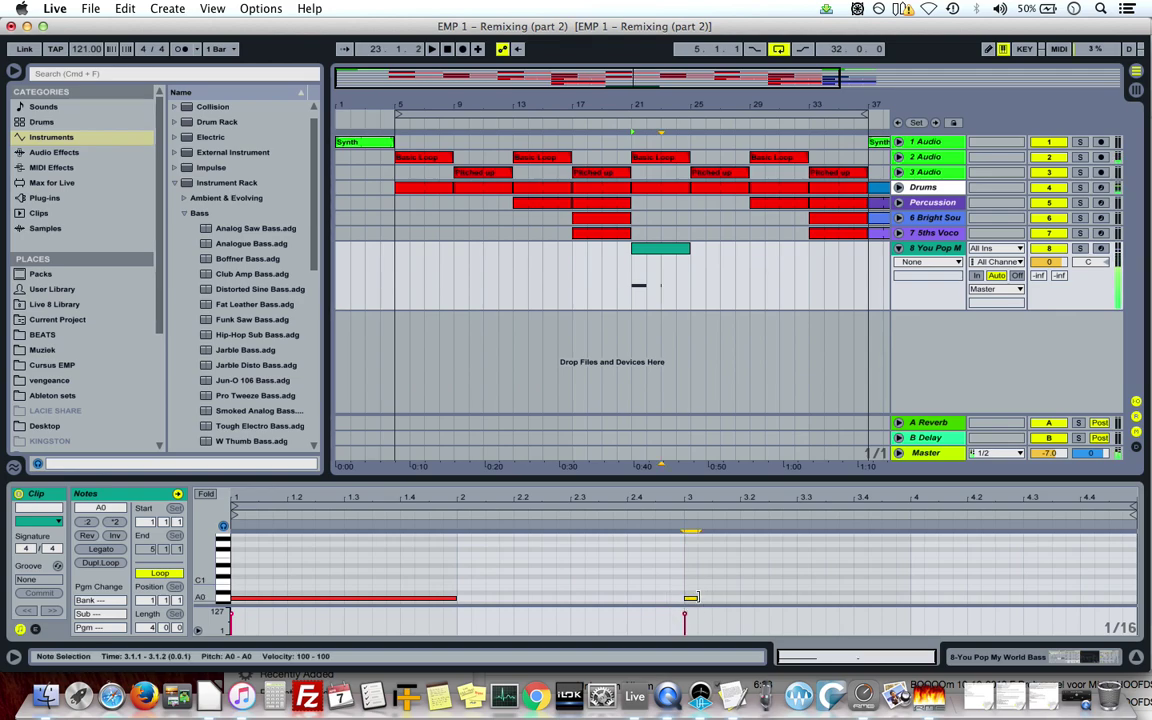
left_click_drag(759, 596, 922, 596)
key("space")
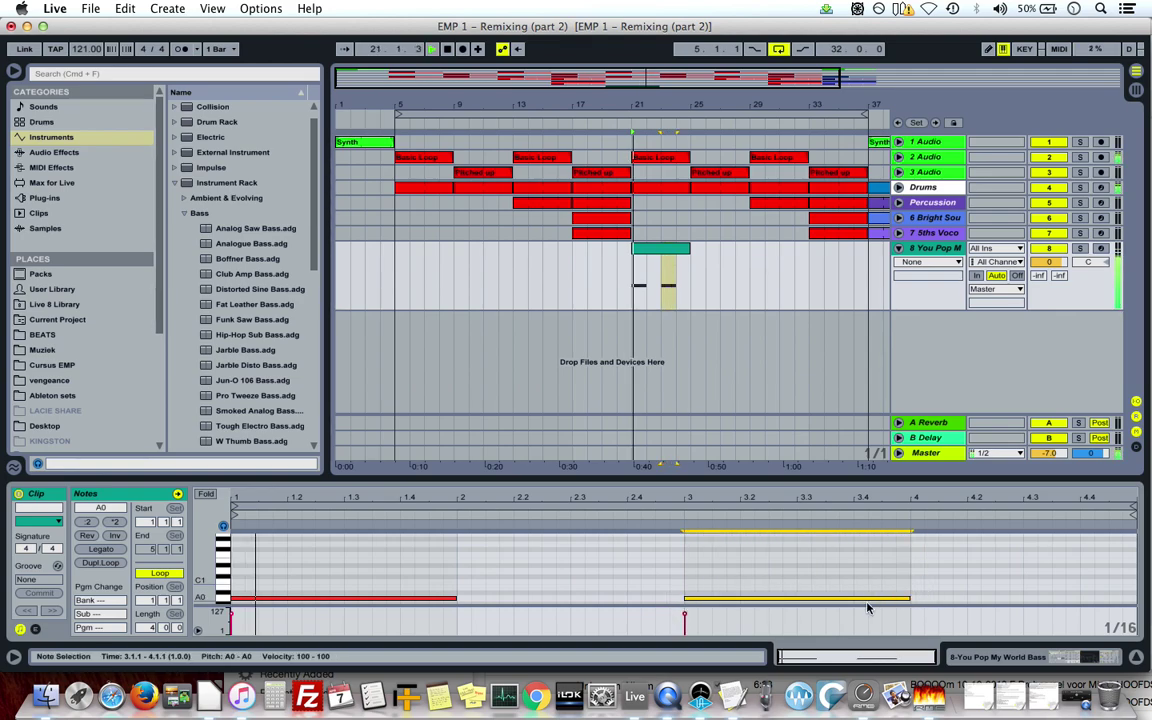
Lower the bass track's volume to -10.1 dB while listening to it with the other tracks.
key("Tab")
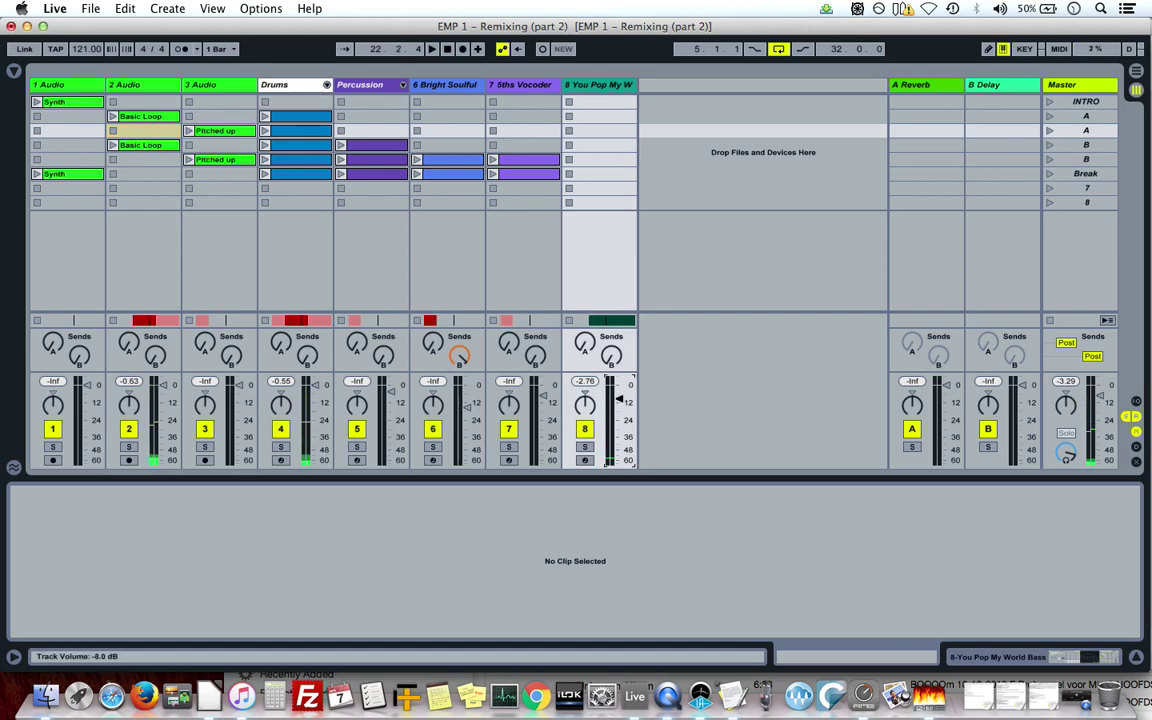
key("Tab")
key("space")
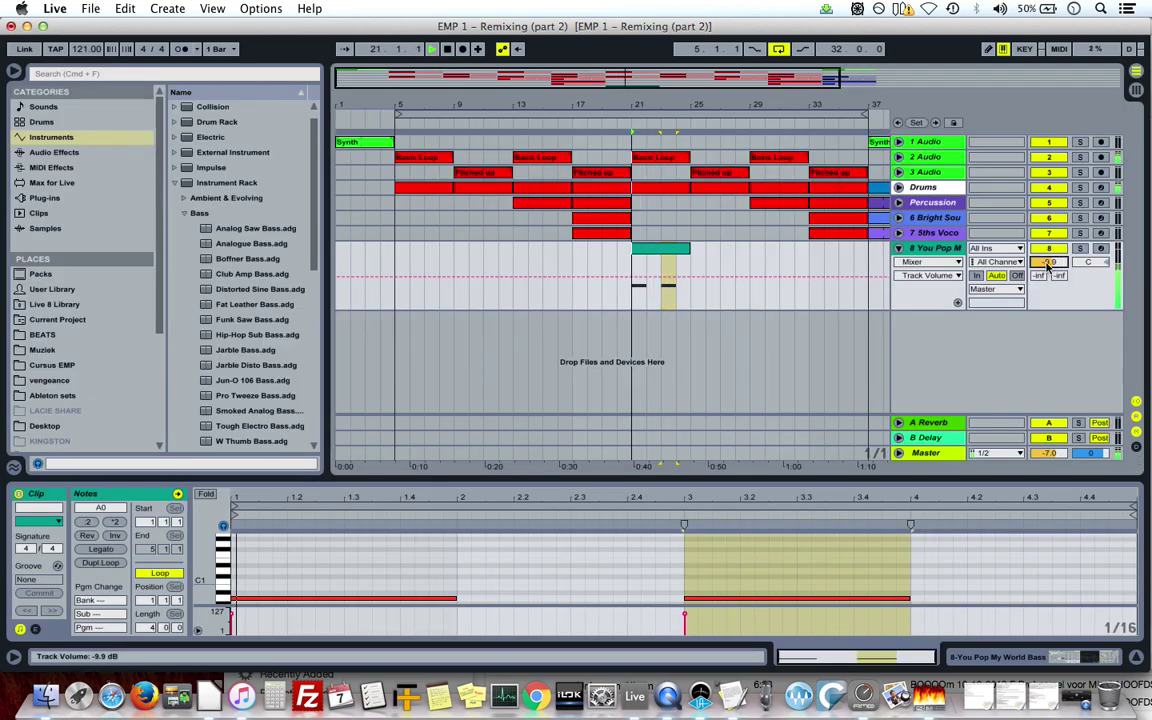
key("space")
Add A0 notes at 2.1 and 2.2 in the bass clip, the second an eighth long, and trim the first to just under a beat.
double_click(465, 598)
left_click_drag(477, 598, 510, 597)
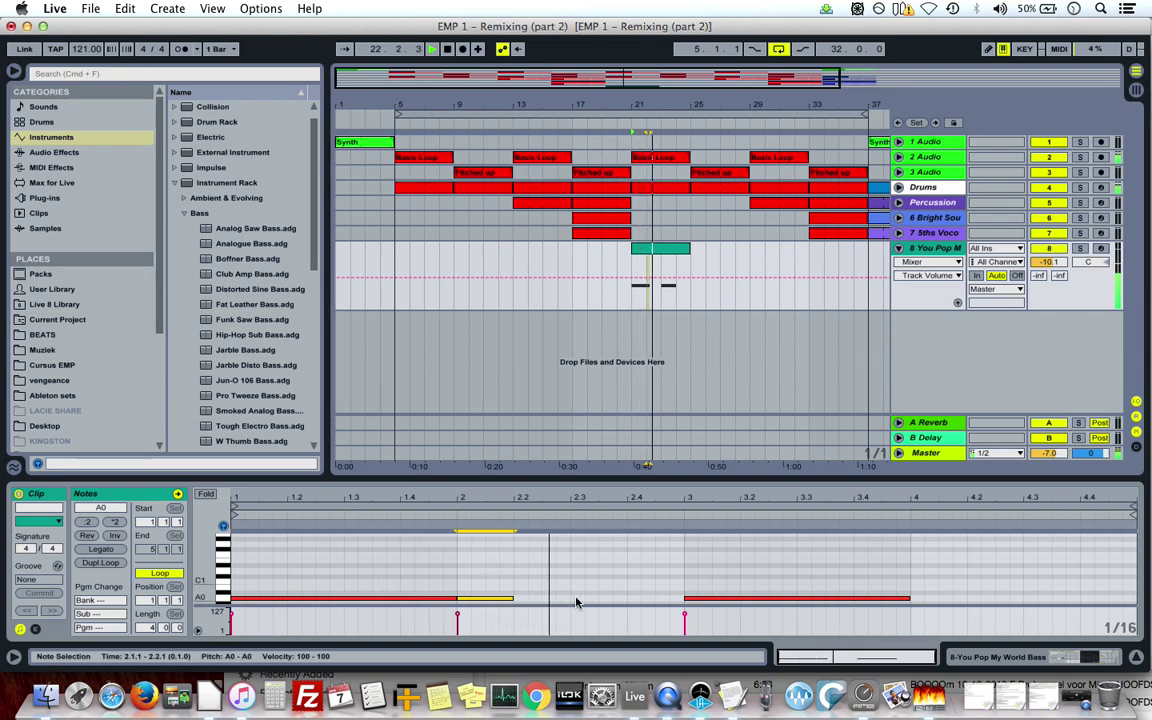
key("space")
double_click(519, 598)
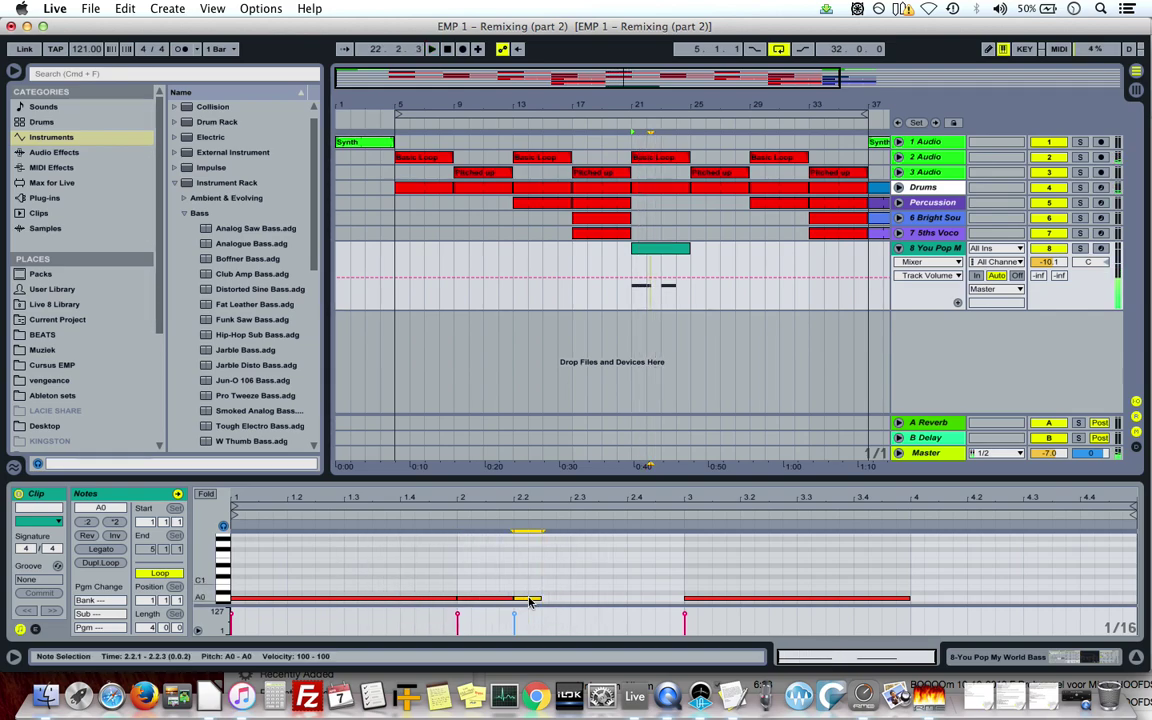
left_click_drag(510, 598, 504, 598)
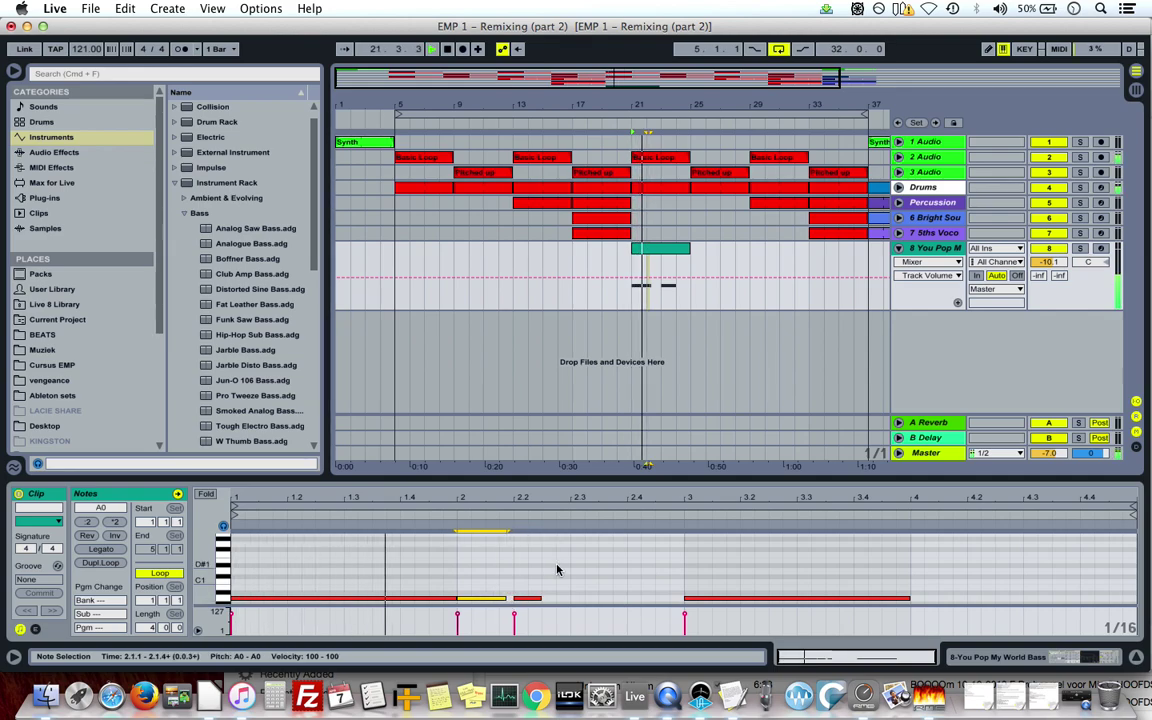
Move the short A0 note to start at 2.2.3 and lengthen the note at 2.1 to one full beat, auditioning the rhythm.
key("space")
left_click(527, 598)
key("space")
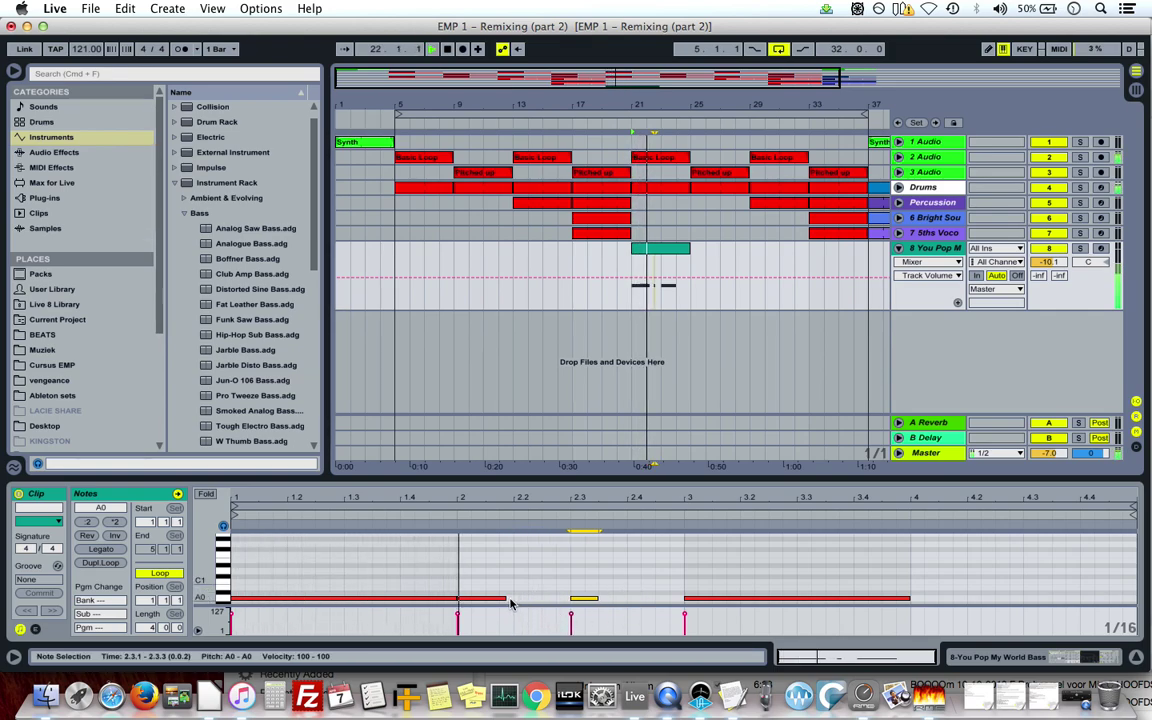
key("space")
left_click(590, 600)
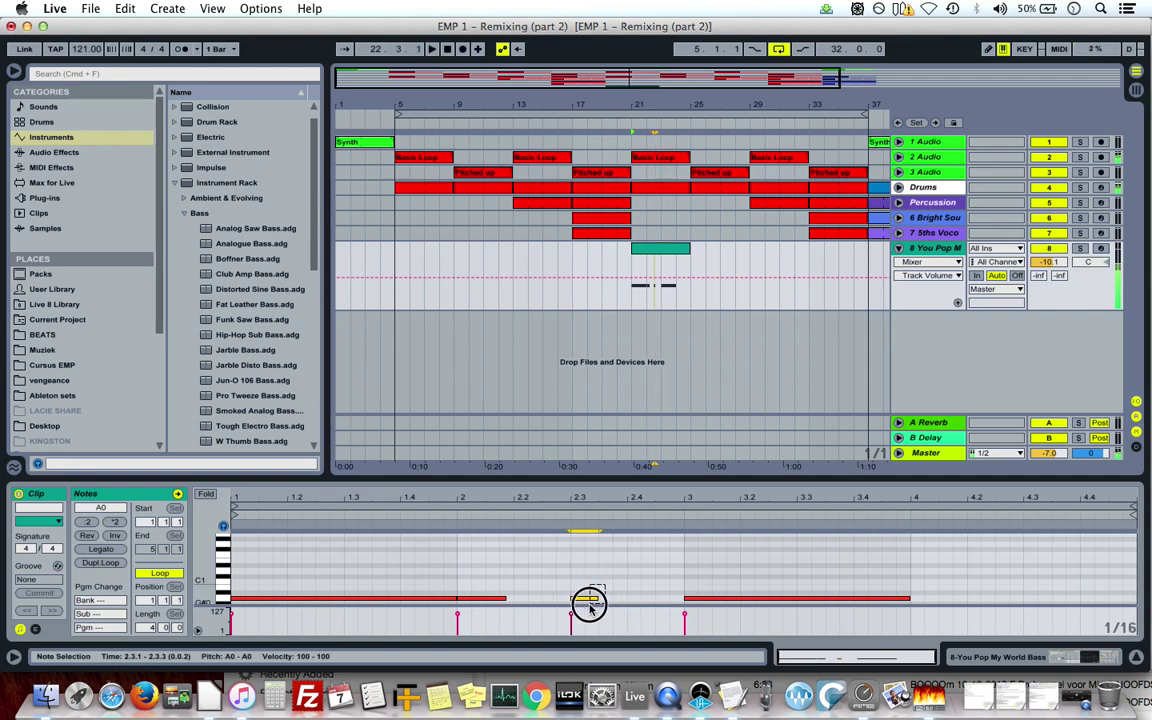
key("Left")
left_click_drag(506, 596, 514, 596)
key("space")
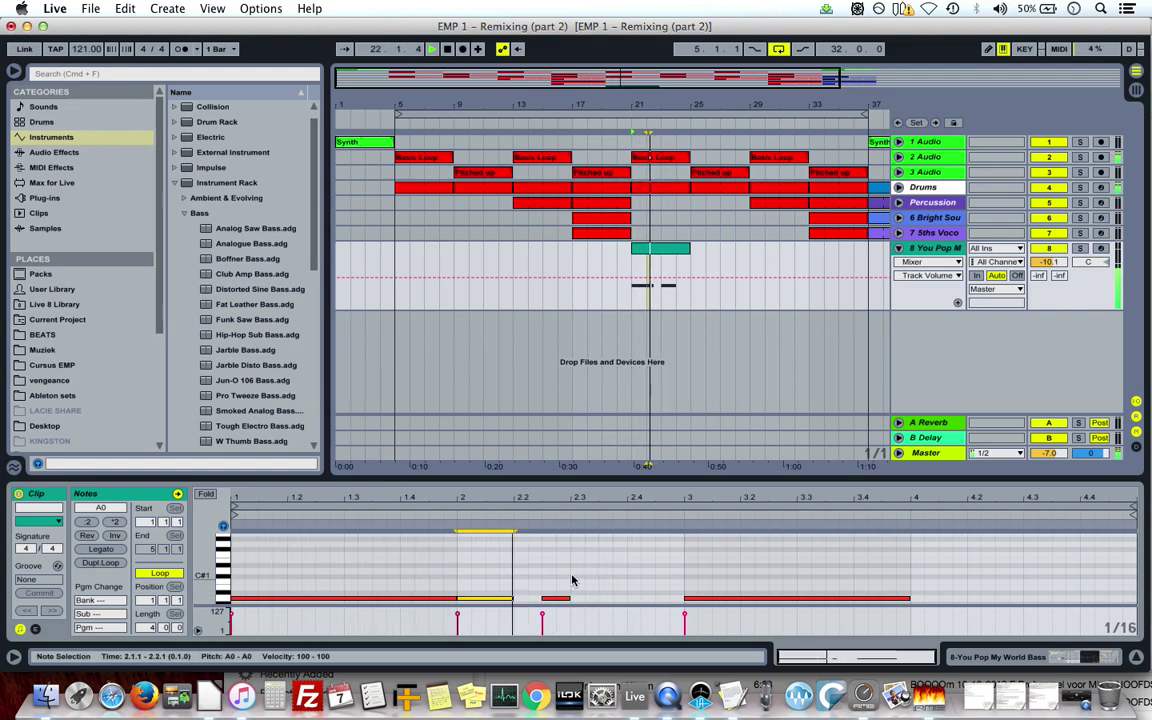
Duplicate the two short A0 notes of bar 2 and shift the copies to start at bar 4.
left_click_drag(596, 573, 459, 624)
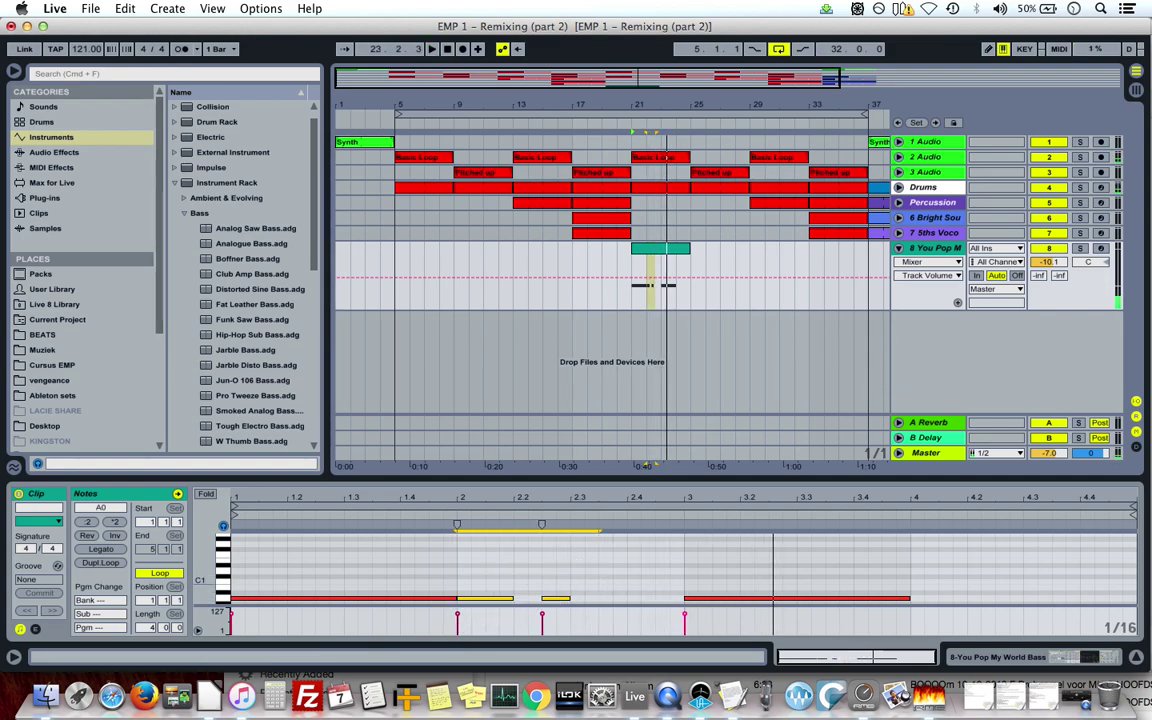
left_click(125, 9)
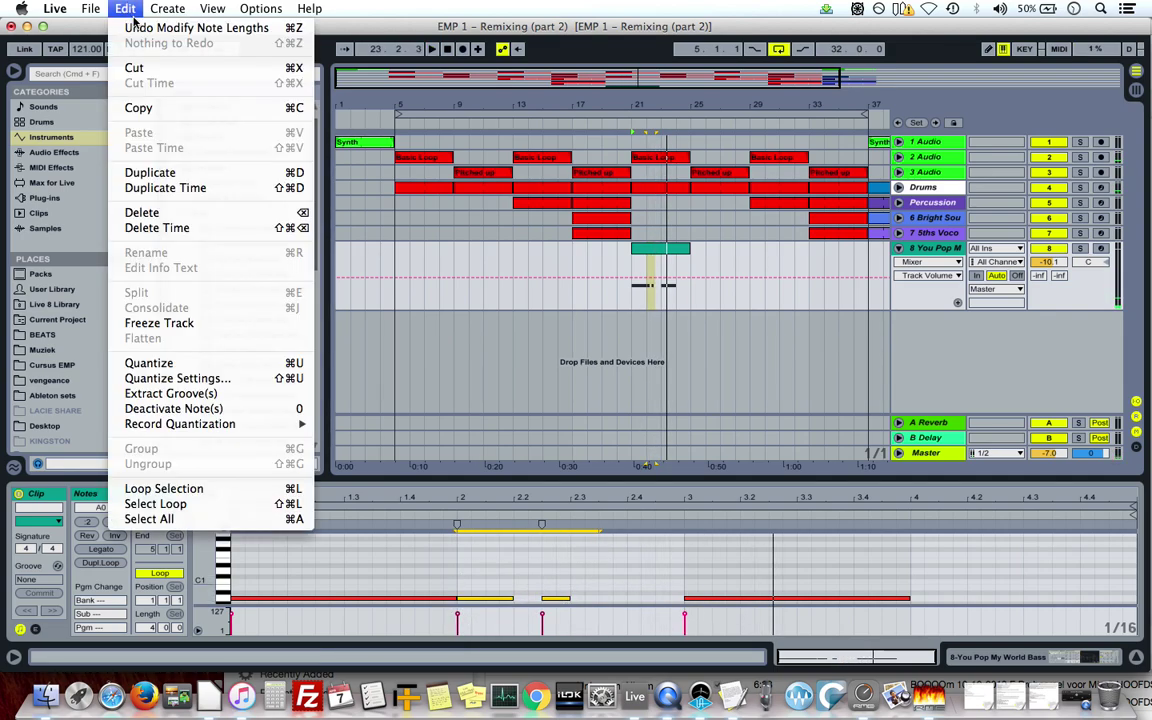
left_click(296, 172)
key("Right")
key("Right")
key("Right")
key("Right")
key("Right")
key("Right")
key("Right")
key("Right")
key("Right")
key("Right")
key("Right")
key("Right")
key("Right")
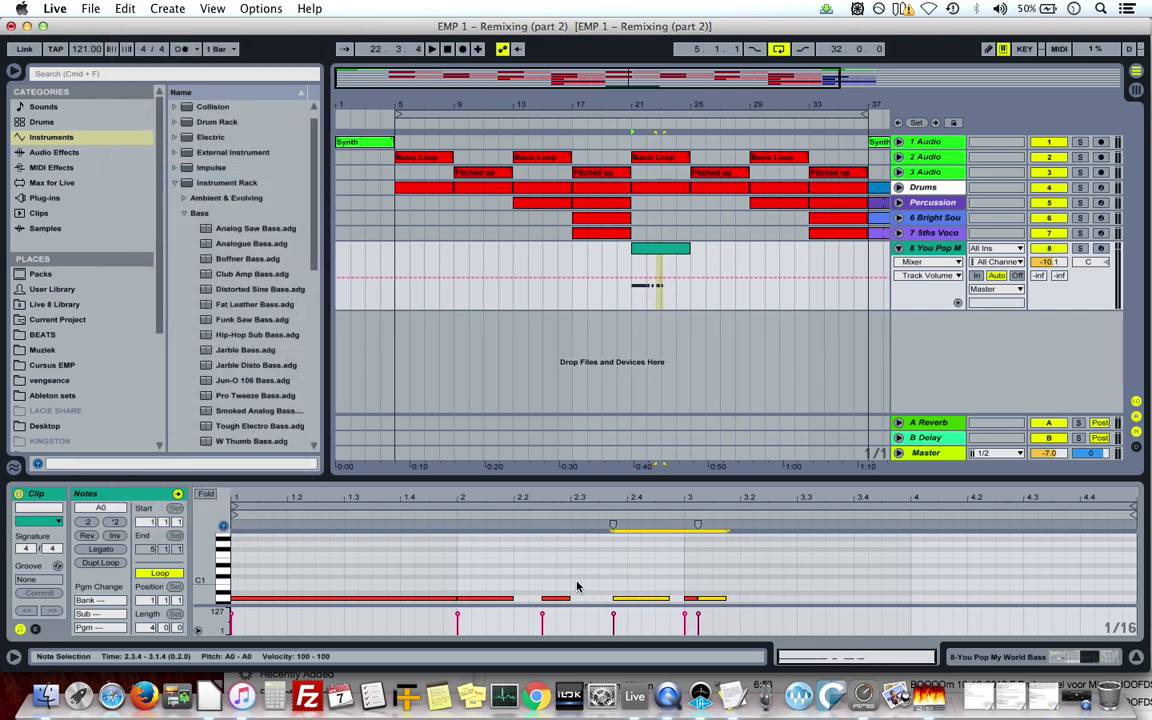
key("Right")
key("Right")
key("Right")
key("Right")
key("Right")
key("Right")
key("Right")
key("Right")
key("Right")
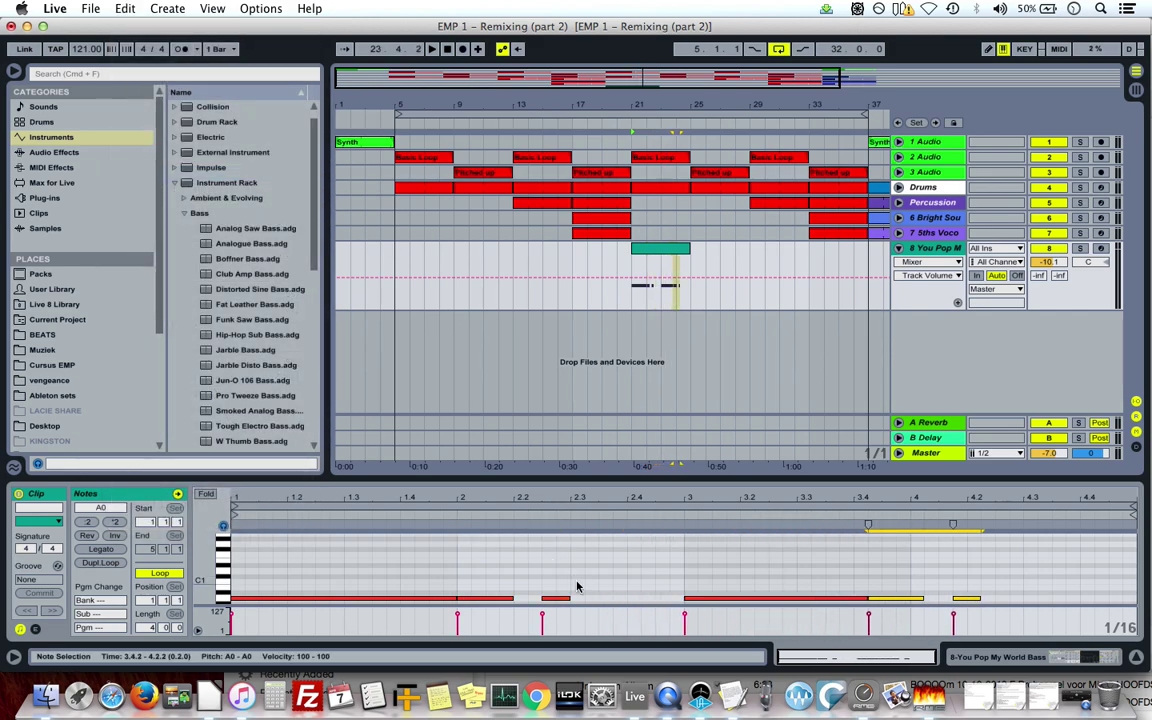
Audition the bass clip from bar 21 and duplicate it so the copy starts at bar 25.
left_click(643, 249)
key("space")
left_click(650, 249)
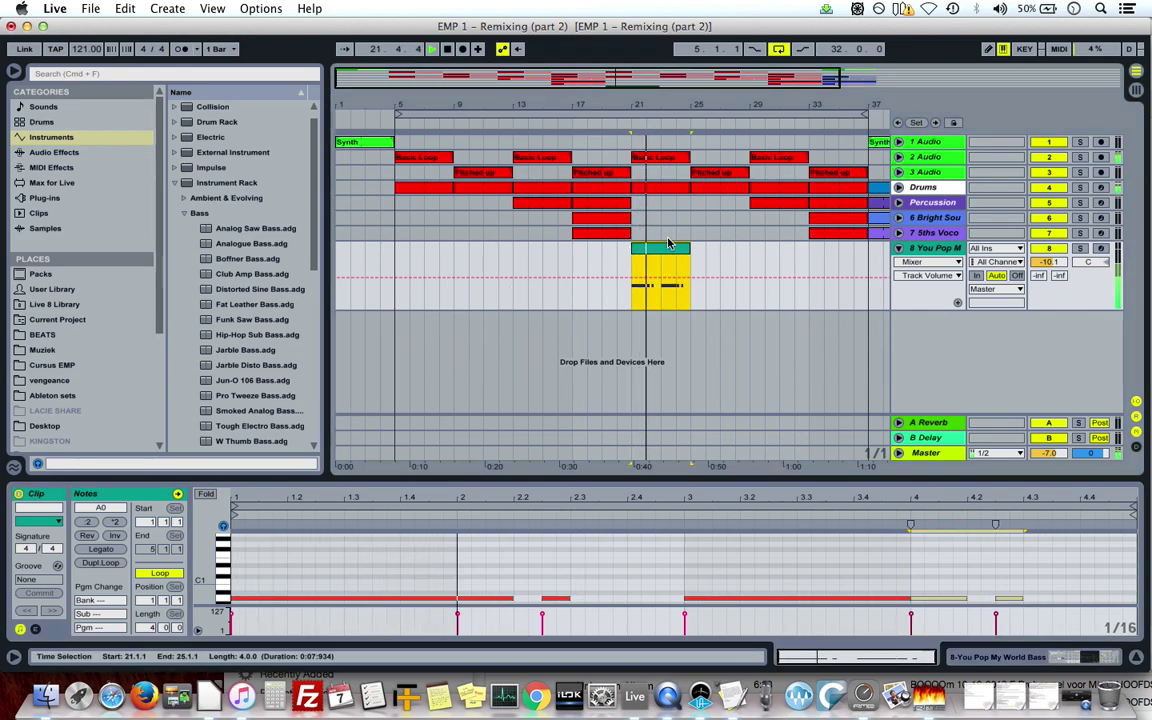
right_click(662, 252)
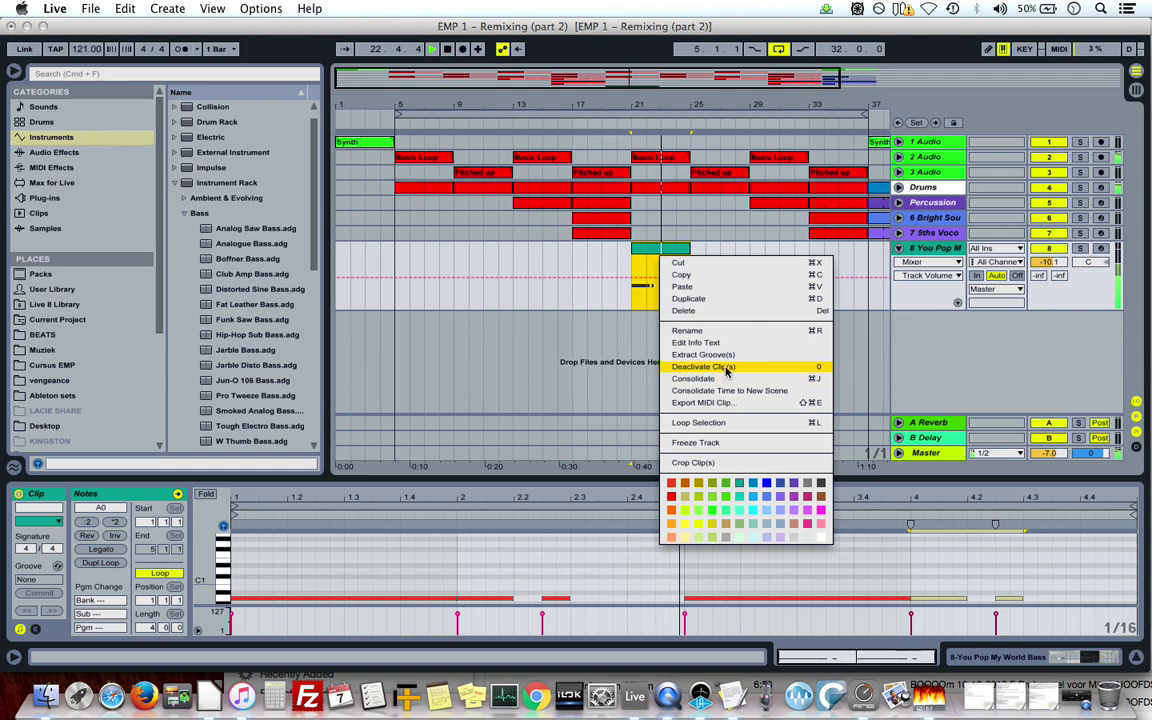
left_click(688, 298)
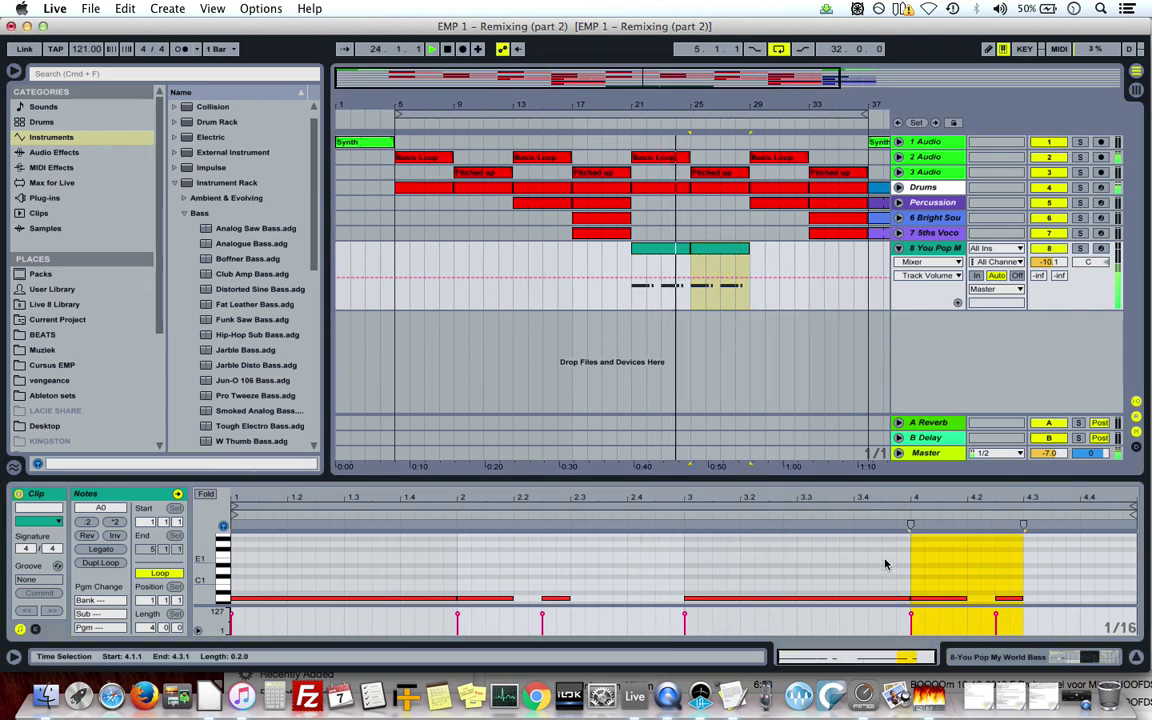
Transpose all notes of the bass clip at bar 25 up two semitones to B0.
left_click(800, 604)
key("super+a")
key("Up")
key("Up")
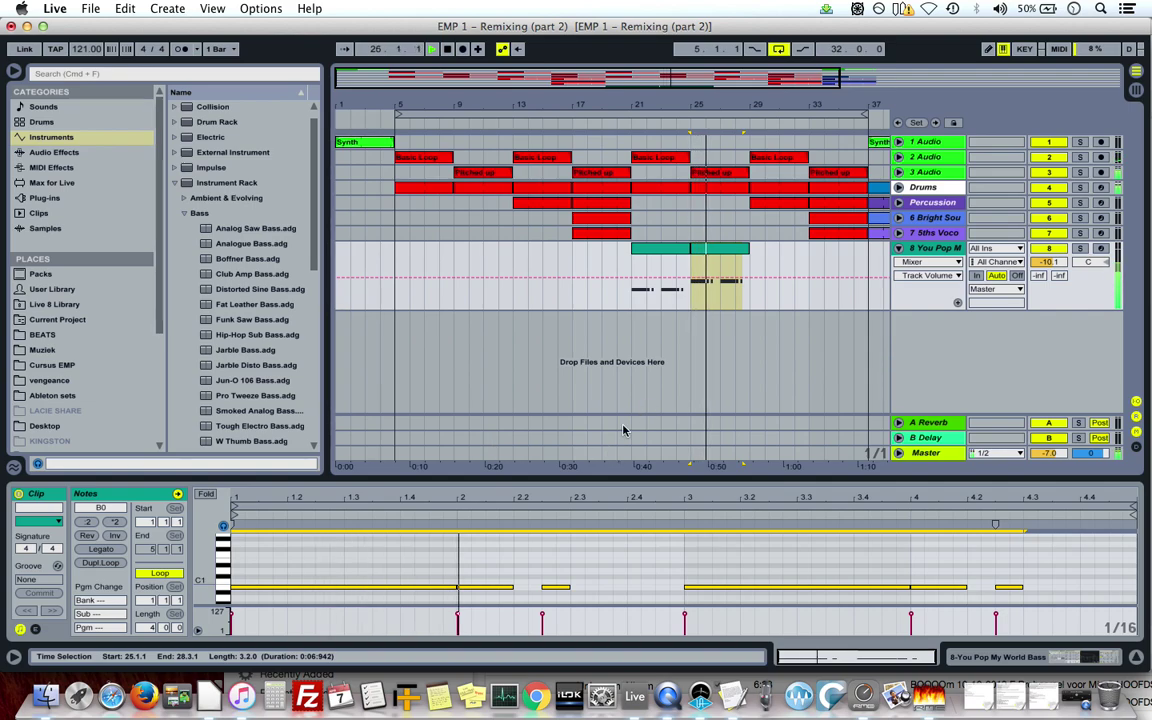
Duplicate both bass clips together so the copies fill bars 29 to 37.
left_click(721, 248)
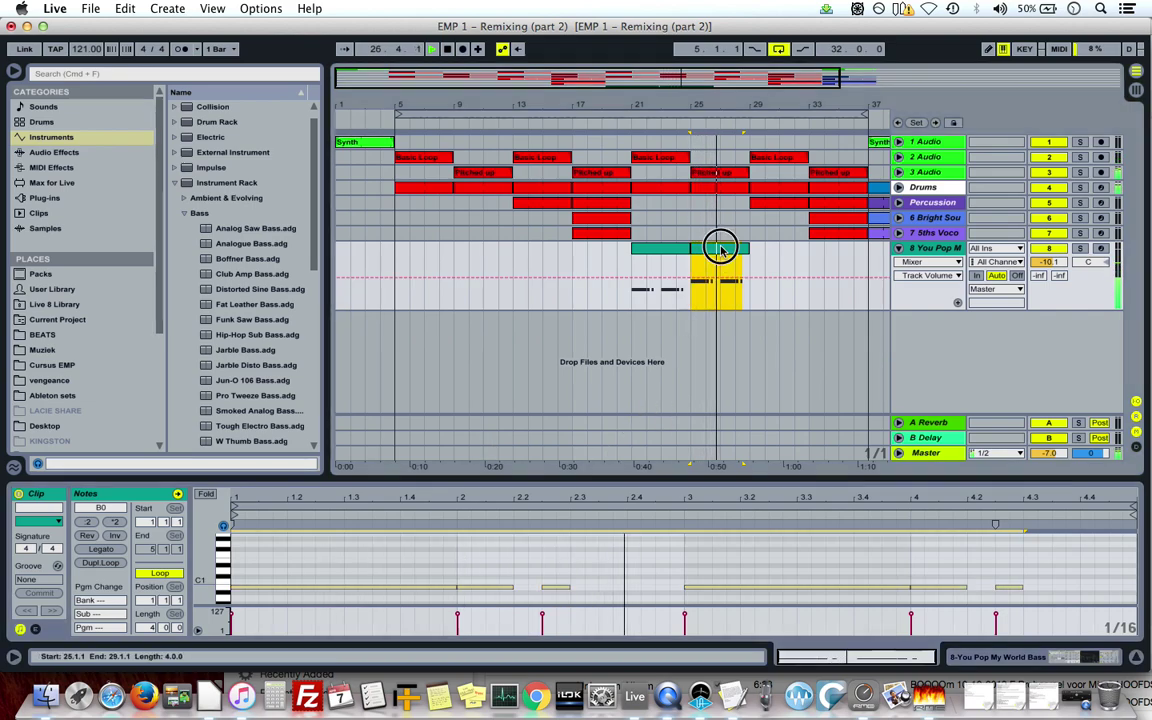
left_click(666, 254, "shift")
right_click(666, 254)
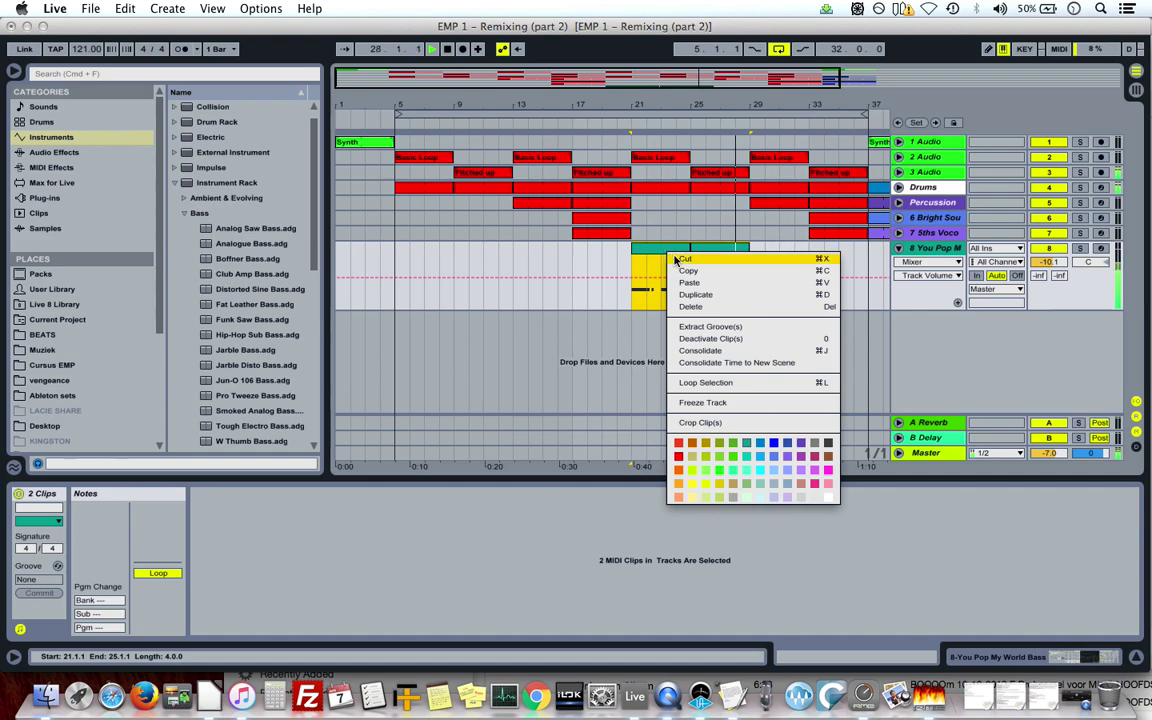
left_click(722, 294)
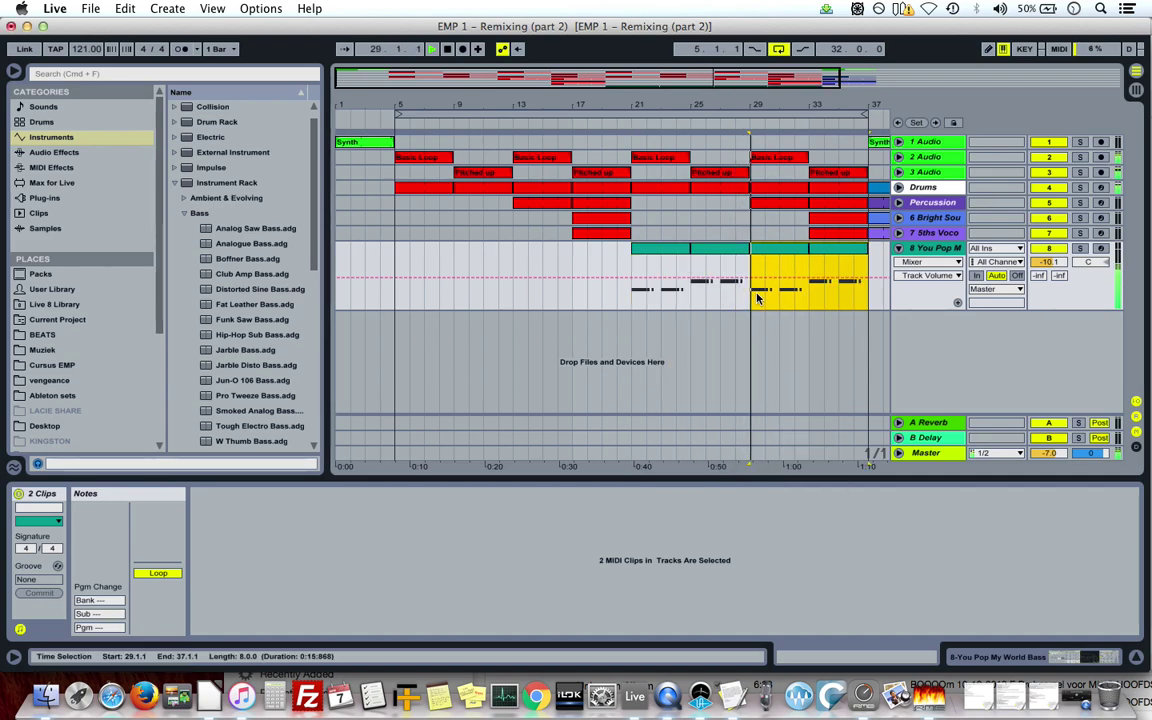
key("minus")
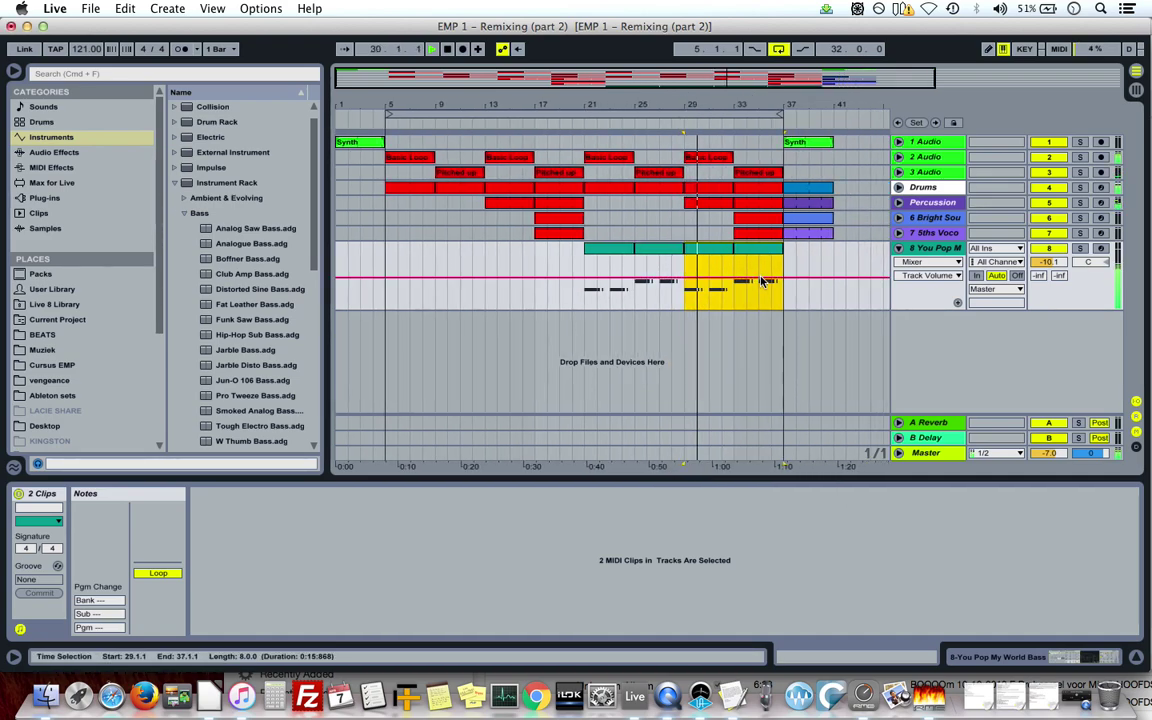
Add two short A0 notes at 2.4.1 and 2.4.3 in the bass clip at bar 29, lengthen them slightly, and audition the rhythm.
left_click(706, 262)
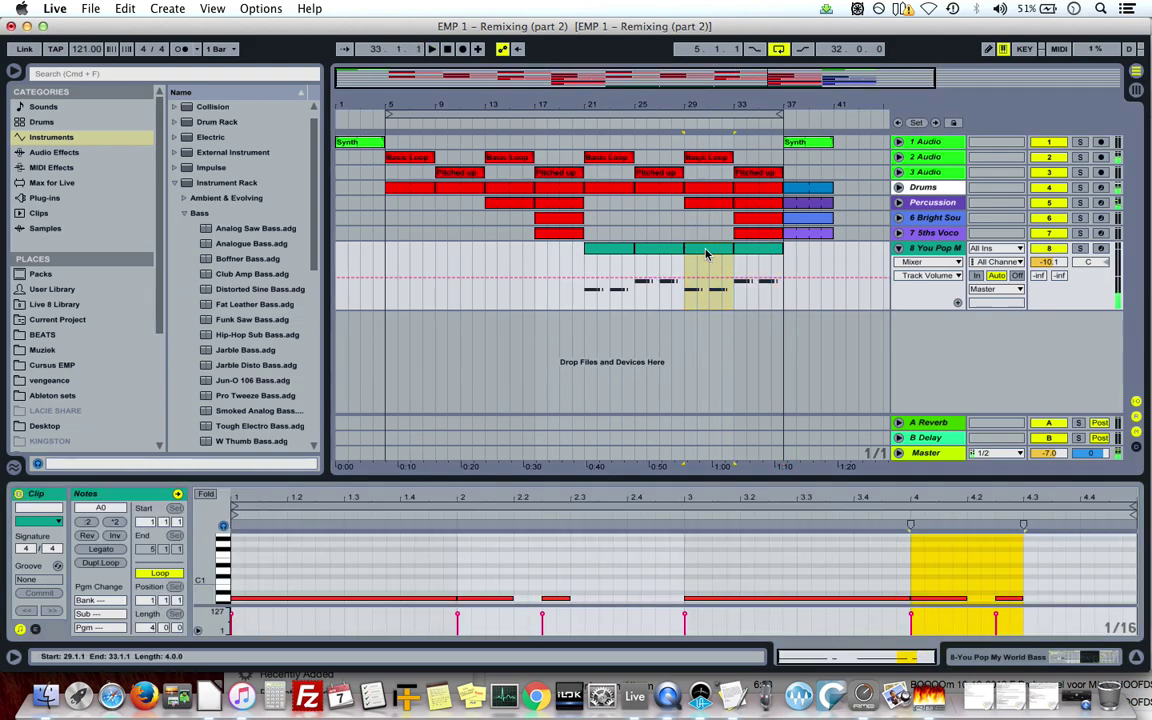
key("space")
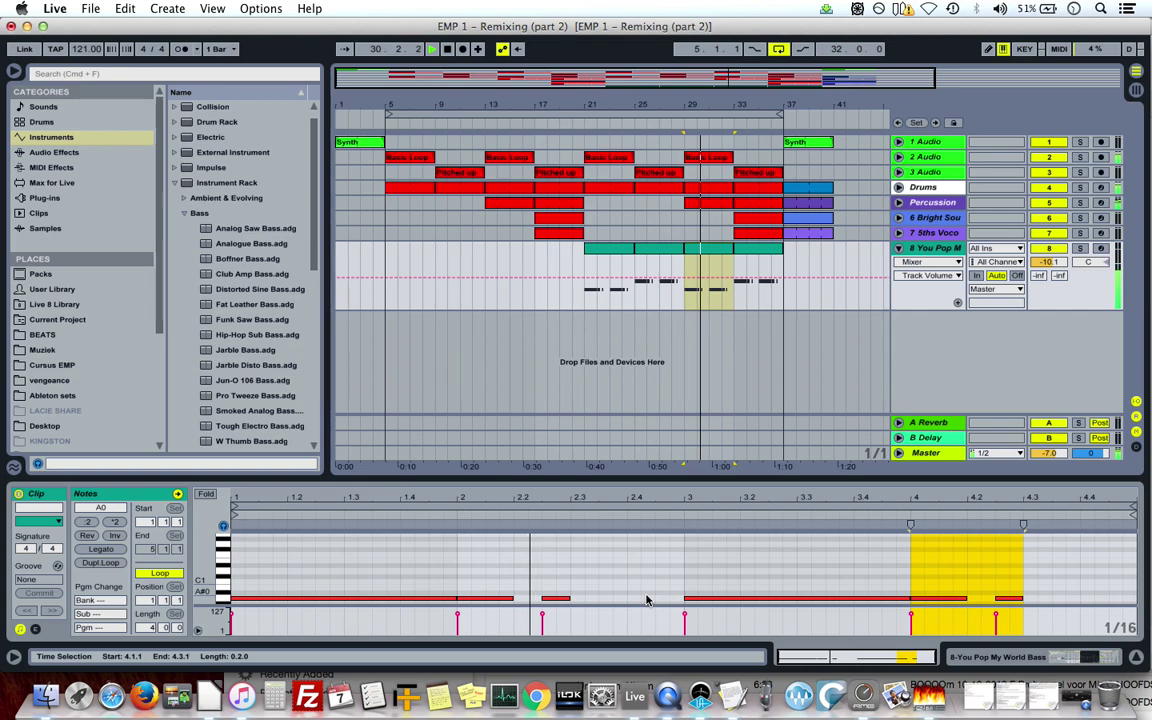
key("space")
double_click(635, 599)
double_click(661, 599)
left_click(633, 599, "shift")
left_click_drag(638, 599, 645, 599)
key("space")
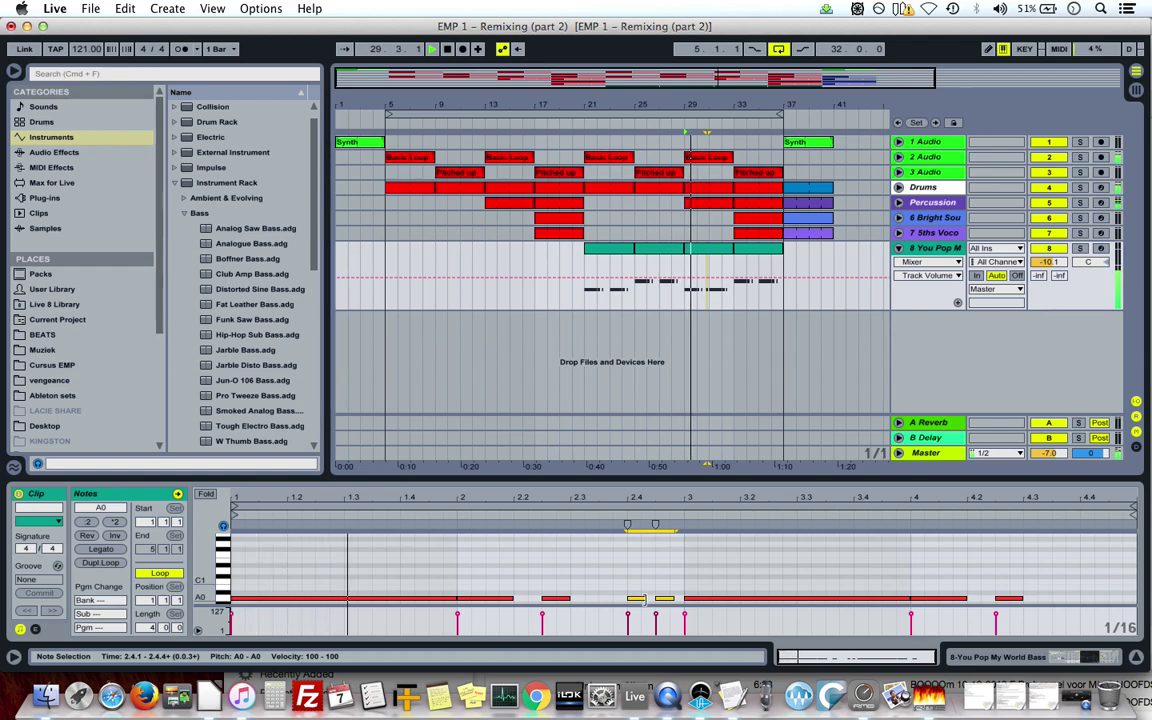
left_click(680, 531)
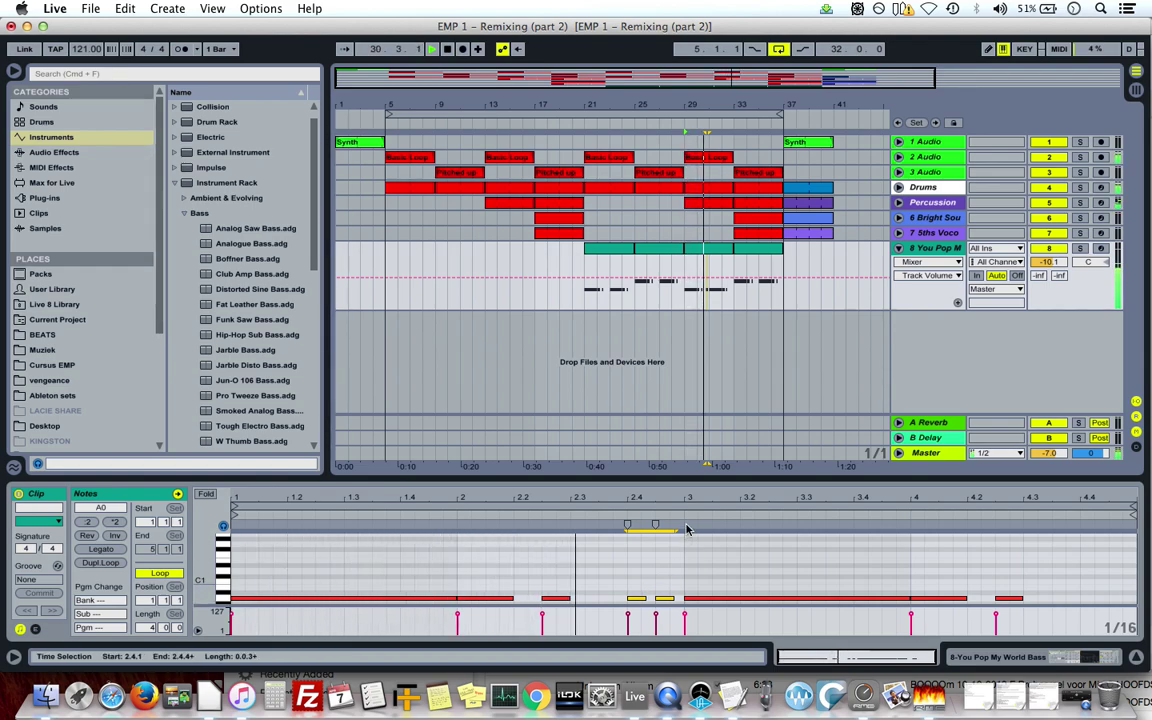
left_click(736, 396)
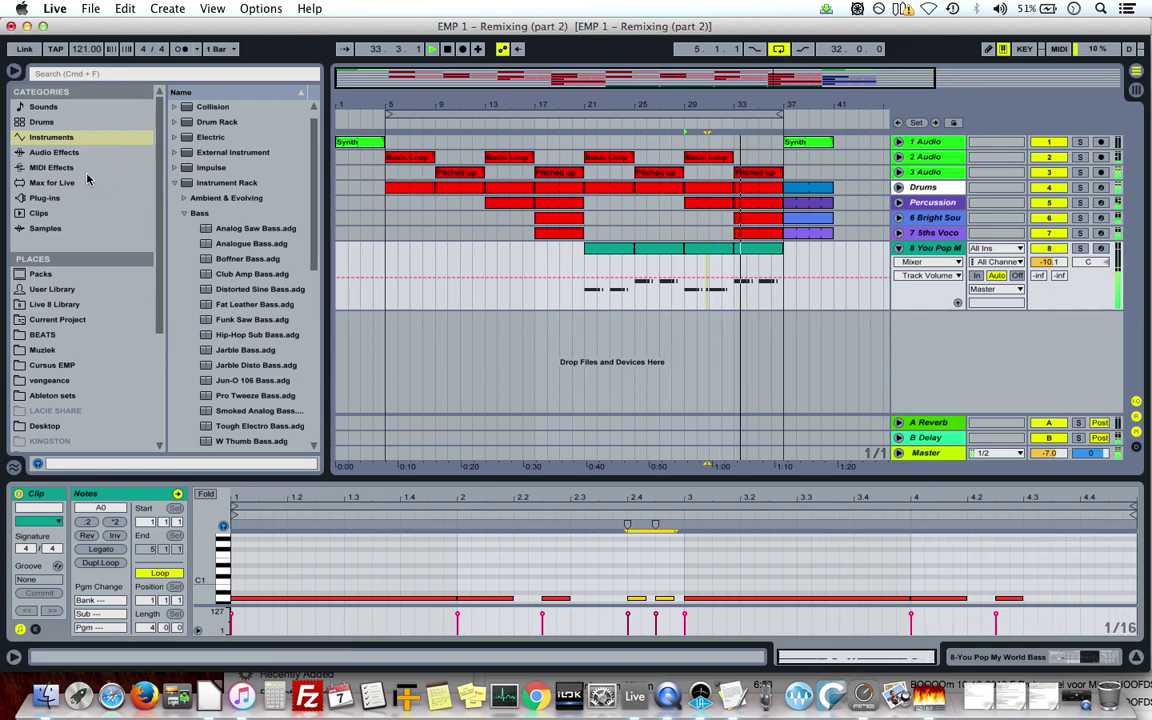
Add a Ping Pong Delay with 43% feedback to the bass track and lower the track's volume to -12.0 dB while listening.
key("space")
left_click(55, 152)
scroll(262, 306, "down", 5)
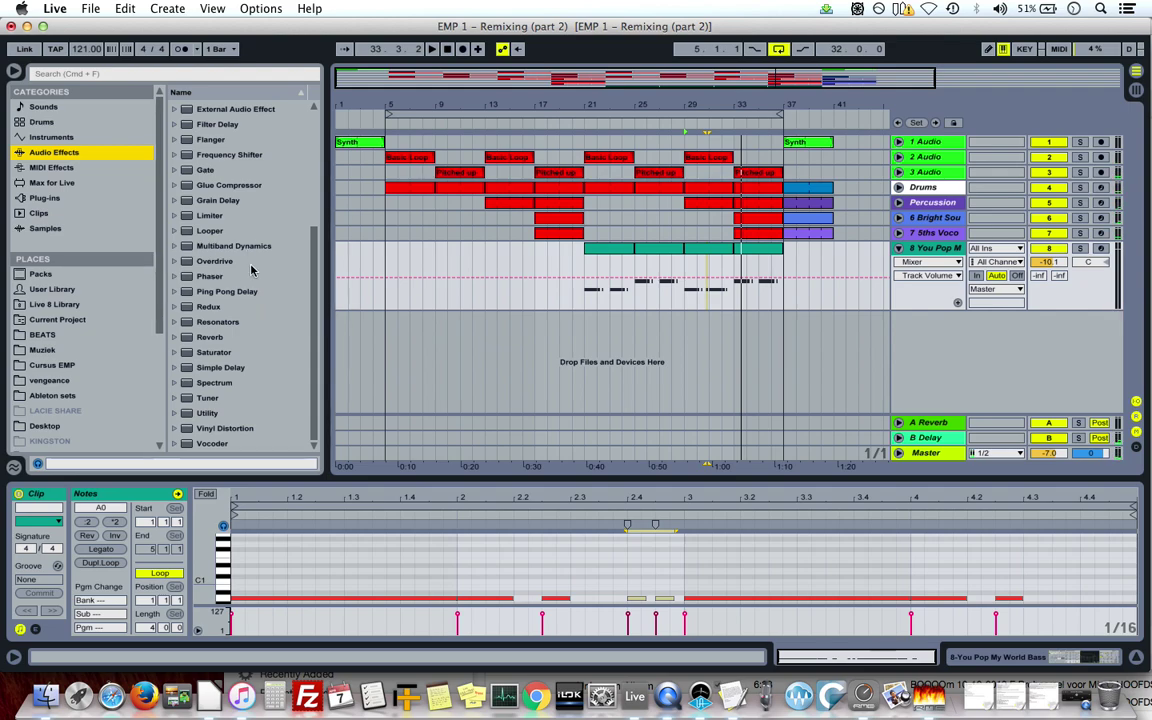
left_click_drag(239, 290, 596, 275)
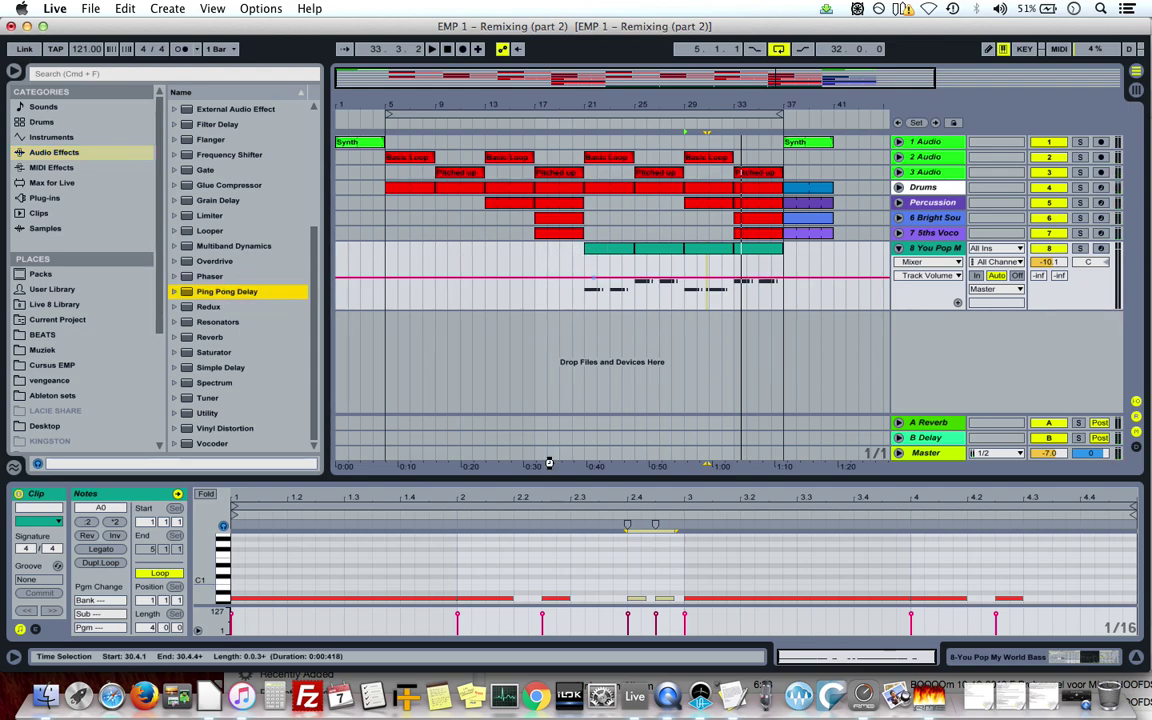
key("space")
left_click_drag(861, 616, 861, 640)
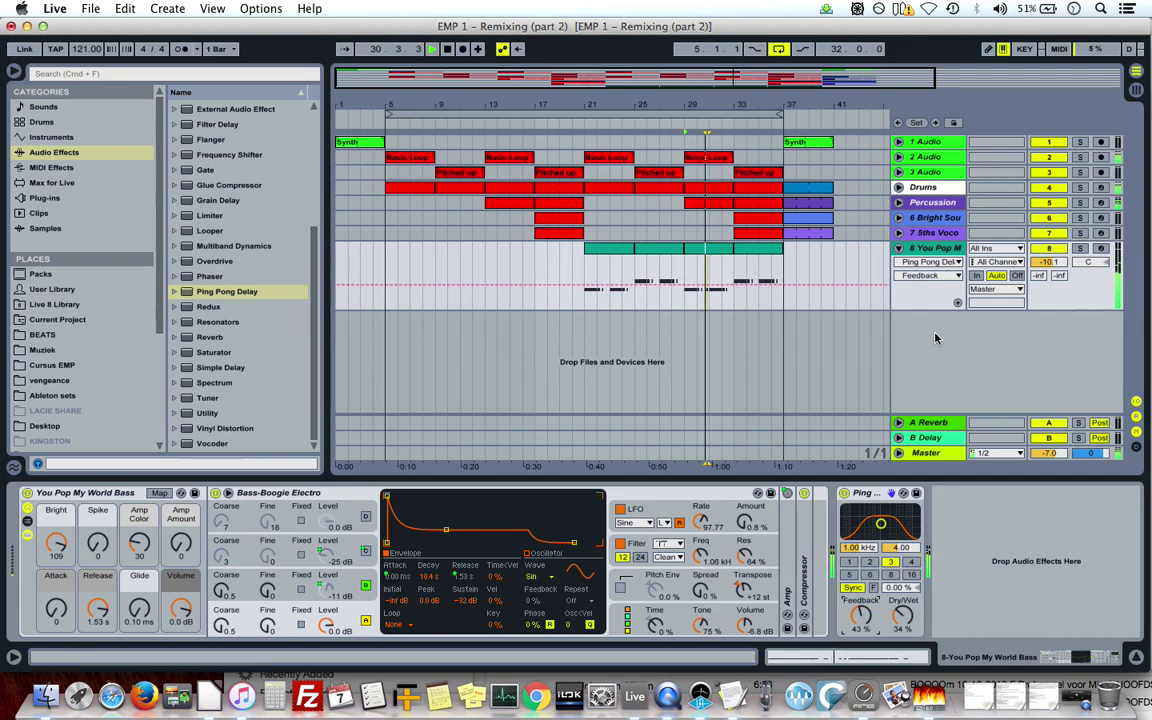
left_click_drag(1041, 268, 1041, 284)
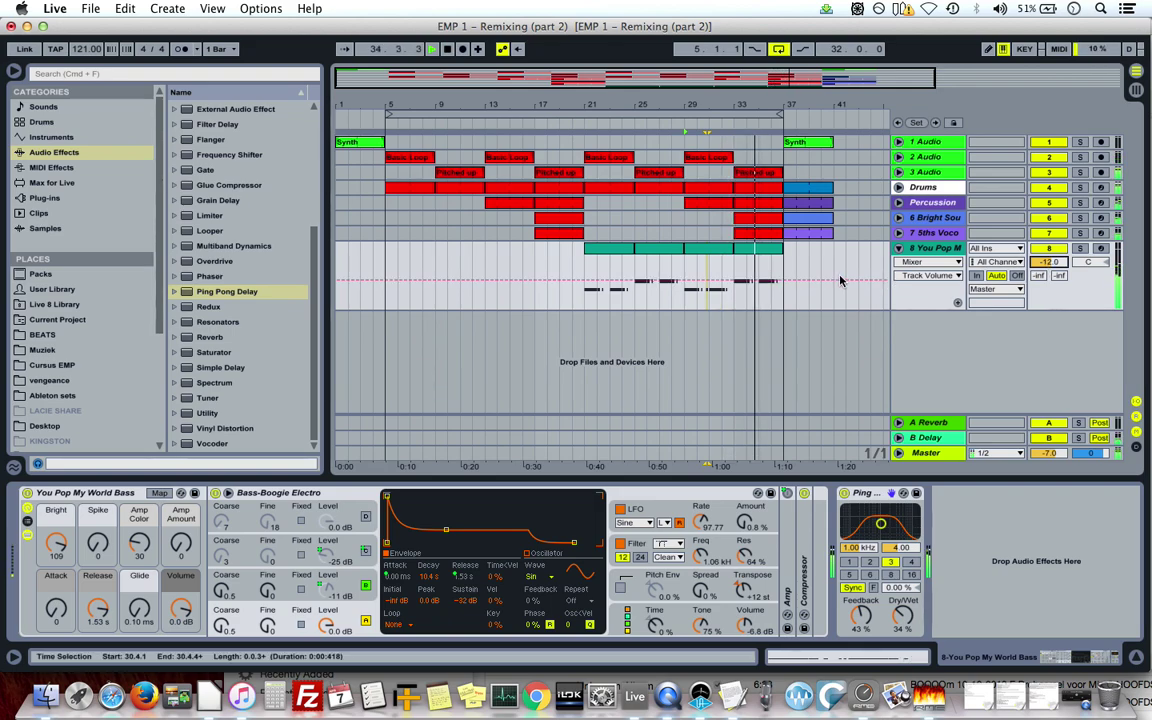
key("space")
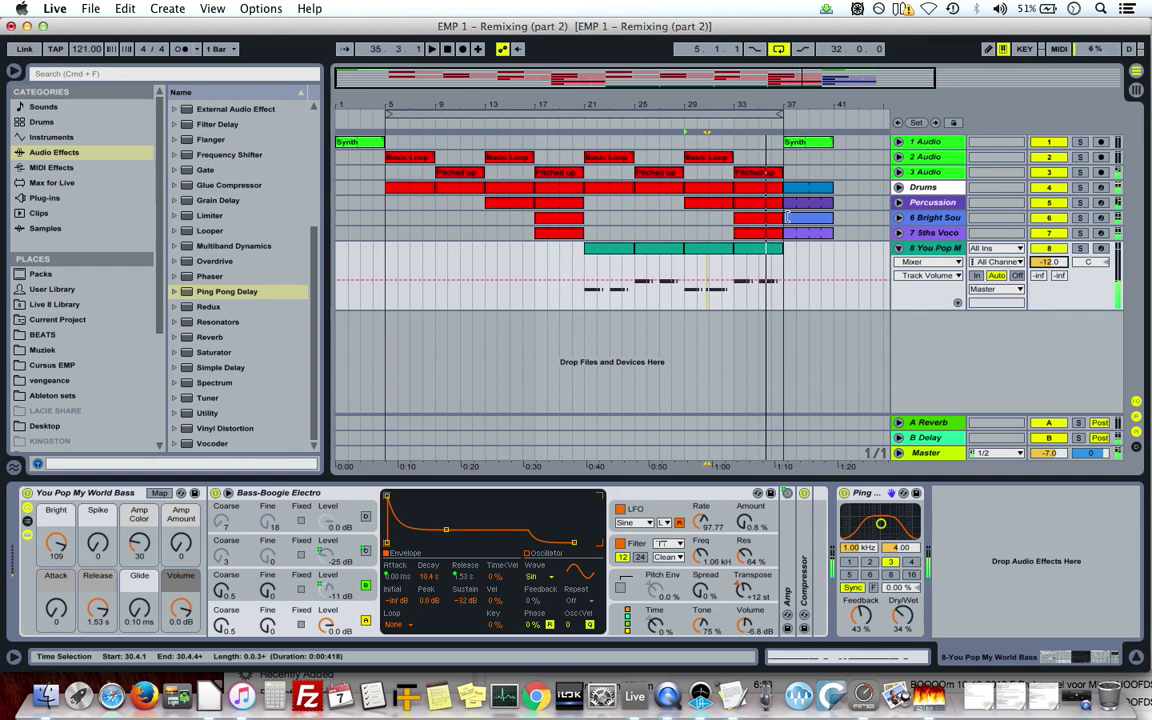
Listen to the arrangement from about bar 16 through the transition into the bass section at bar 21.
left_click(521, 122)
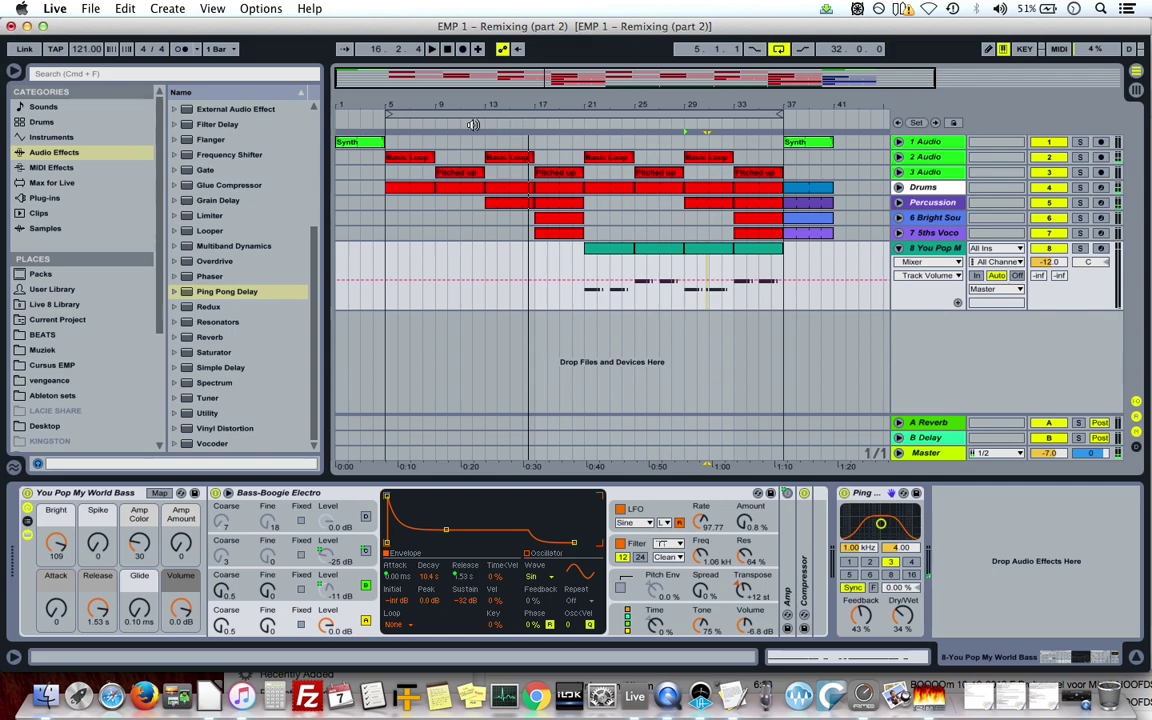
left_click_drag(527, 102, 517, 101)
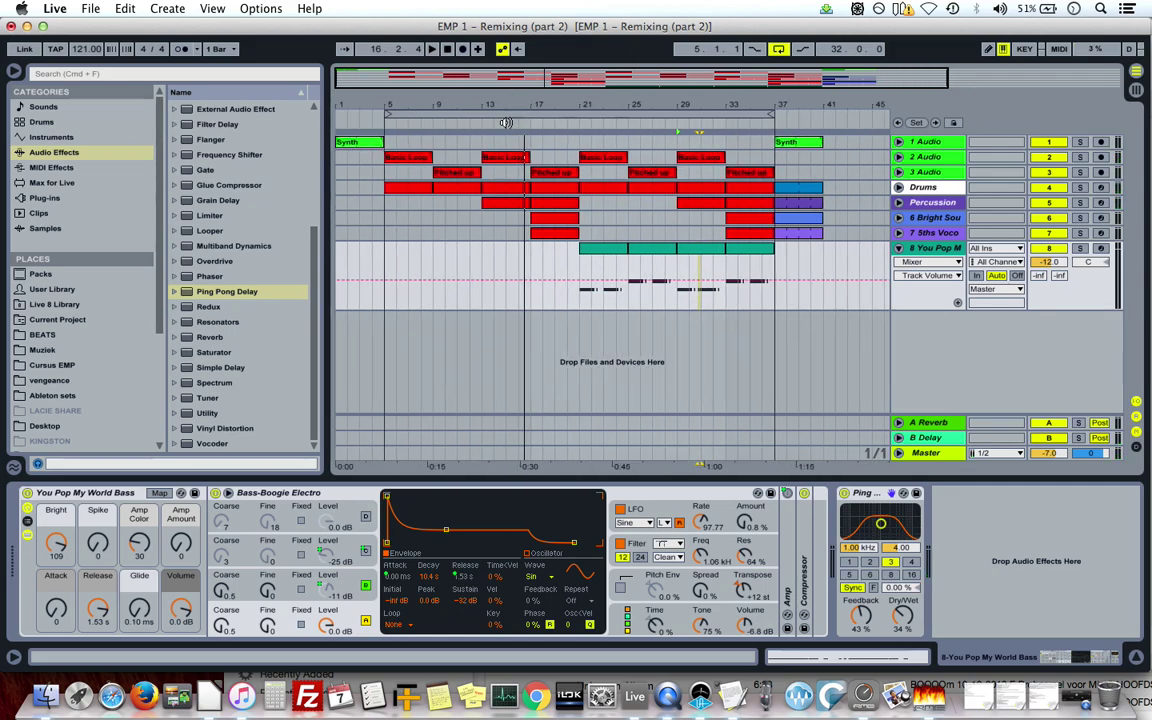
left_click(505, 122)
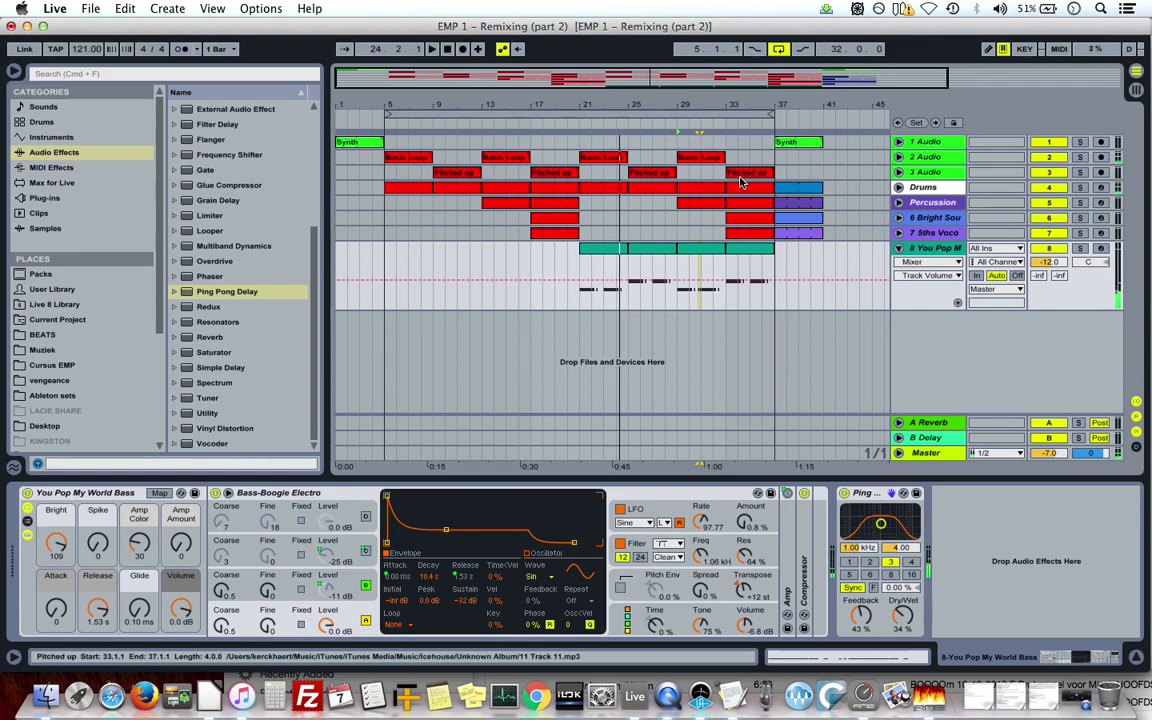
Add an Auto Filter to the 2 Audio track and open its cutoff to 19.9 kHz while playing the loop at bar 21 in solo.
left_click(927, 157)
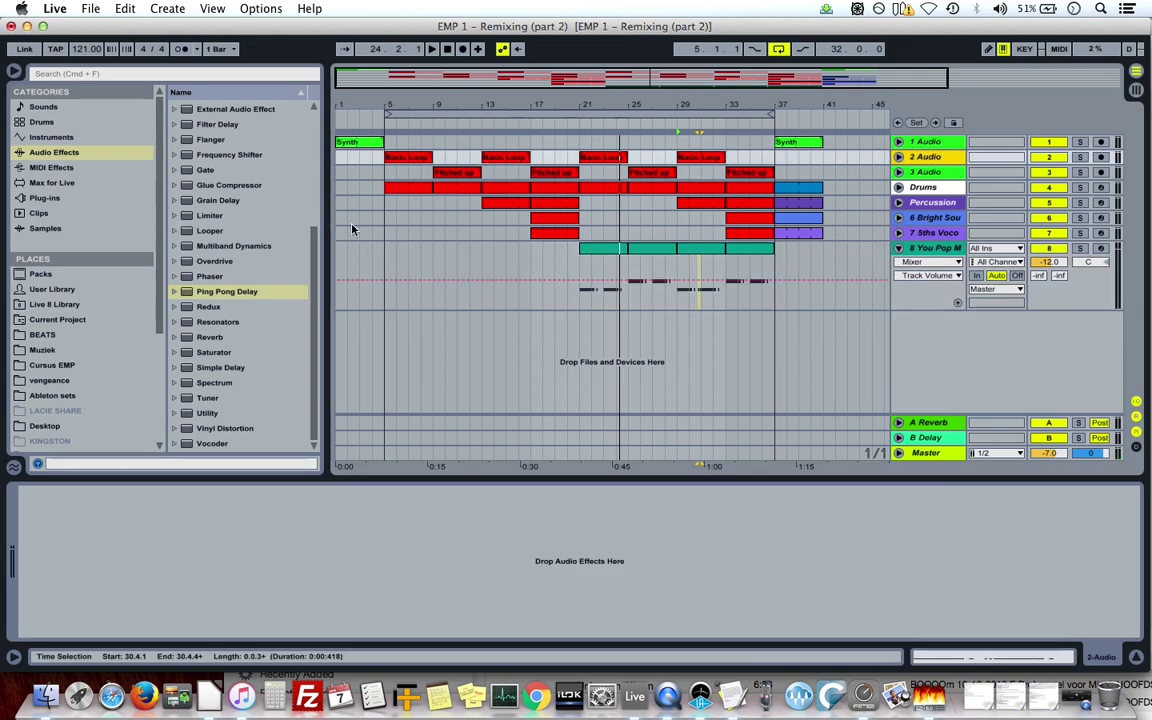
scroll(318, 124, "up", 5)
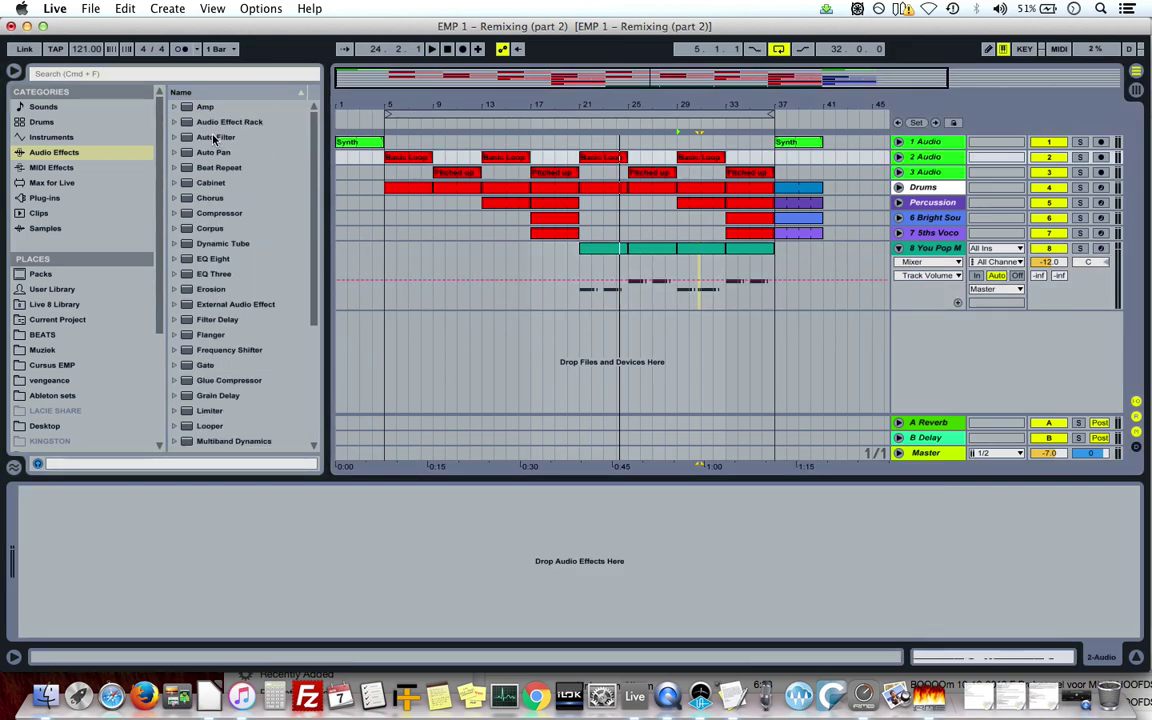
key("Right")
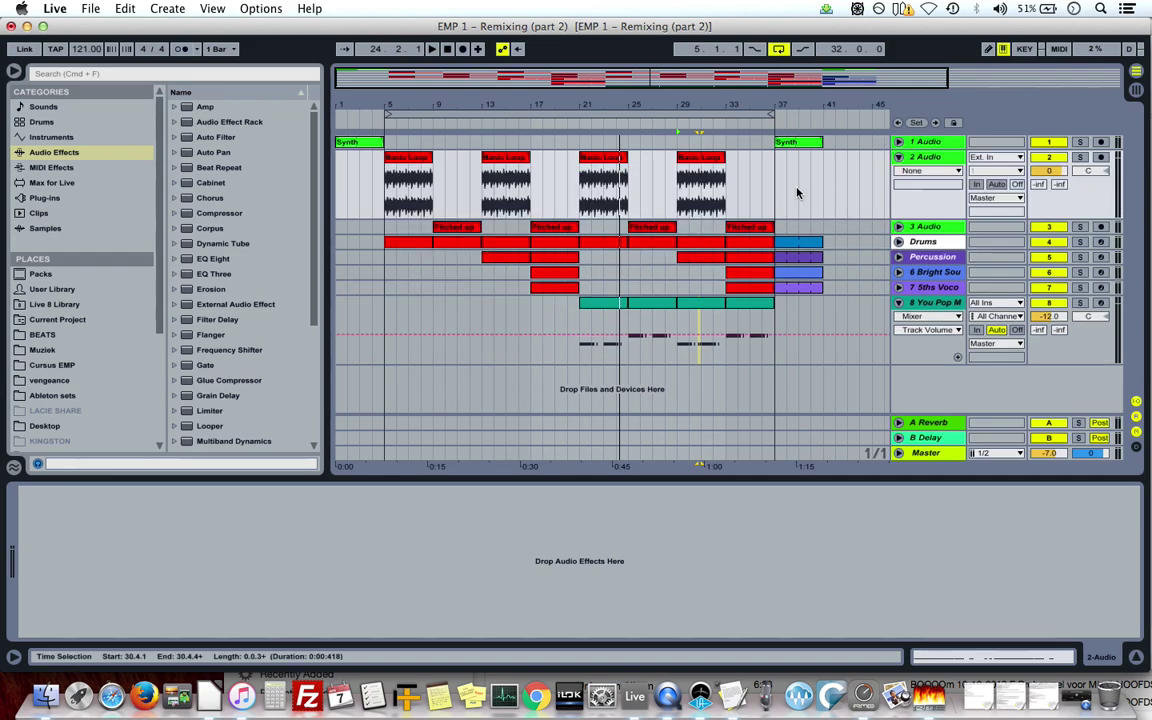
left_click(622, 158)
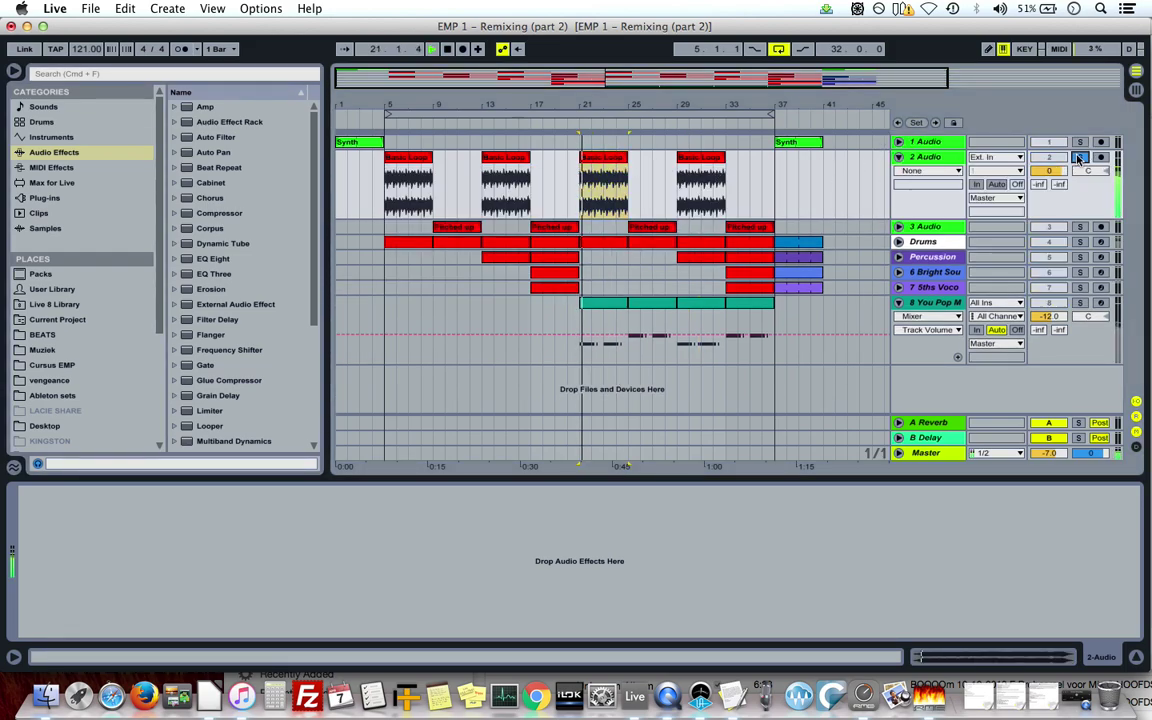
key("space")
left_click_drag(216, 137, 604, 188)
key("space")
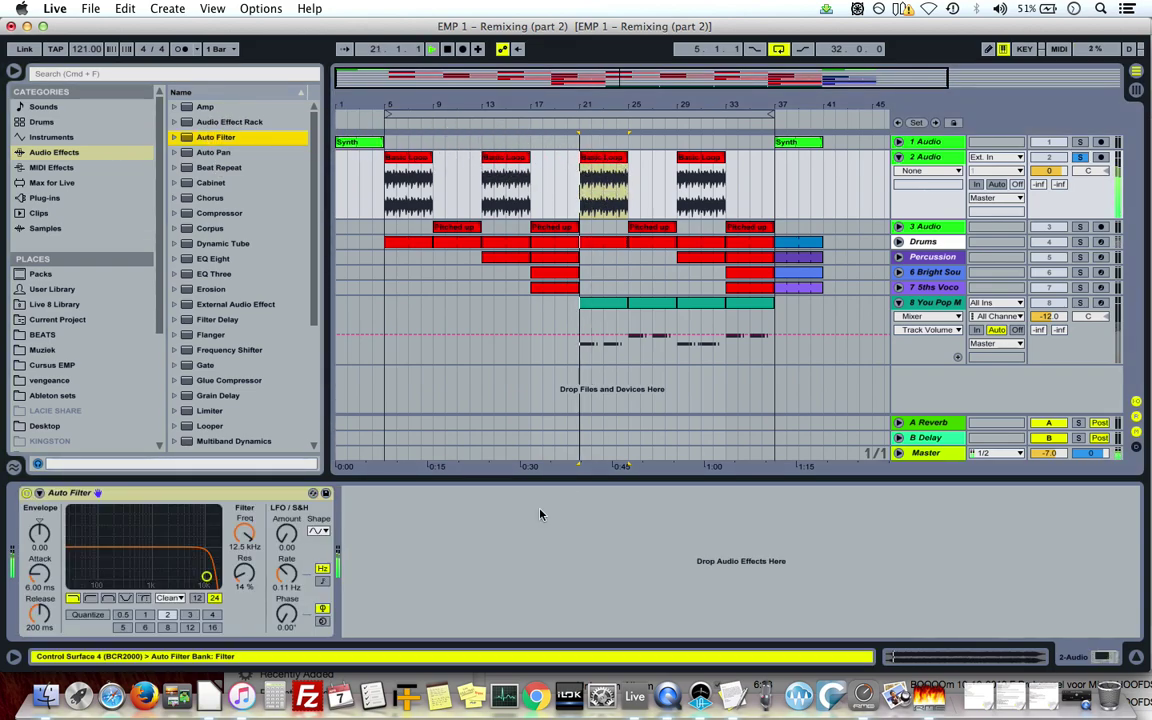
mouse_move(206, 576)
left_mouse_down()
mouse_move(110, 576)
mouse_move(216, 576)
left_mouse_up()
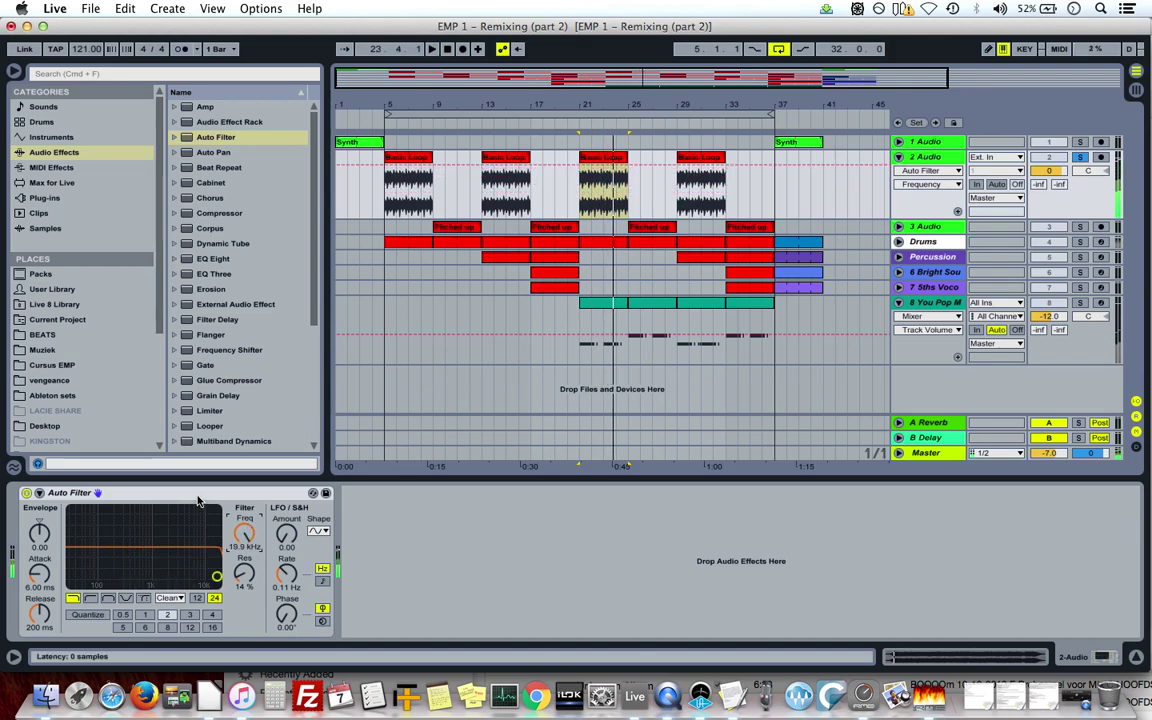
Unfold the 3 Audio track, add an Auto Filter to it, and briefly play from the Basic Loop clip at bar 21.
key("Right")
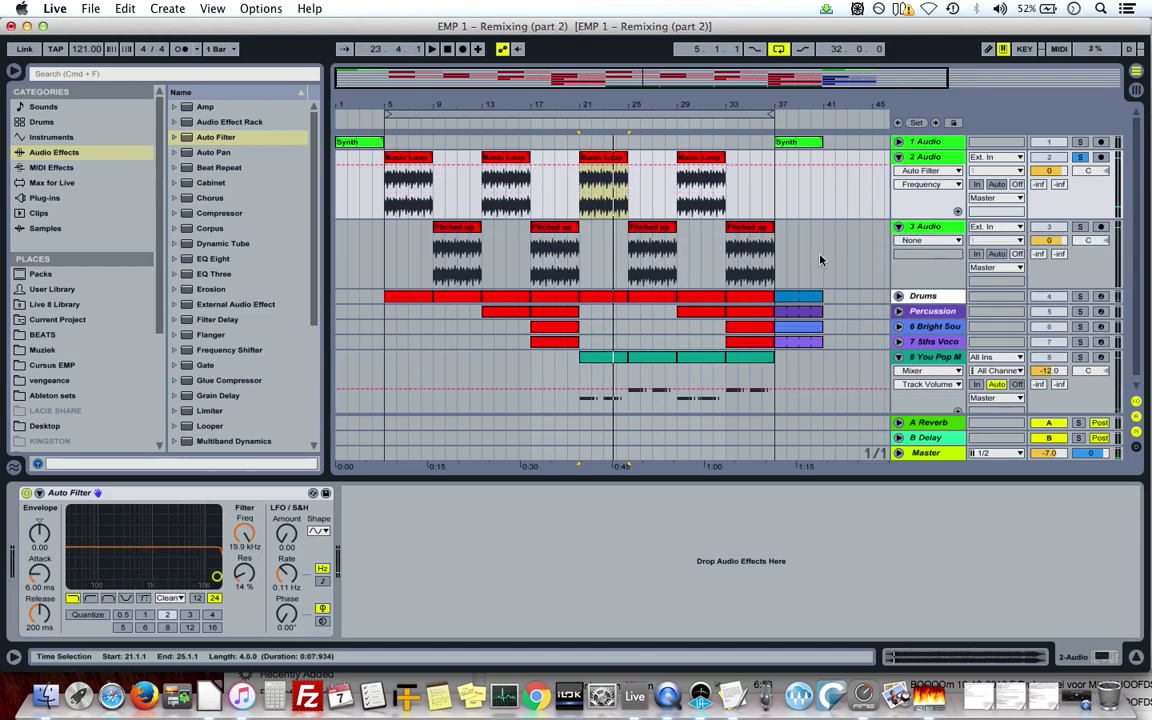
left_click(555, 250)
left_click_drag(218, 137, 560, 270)
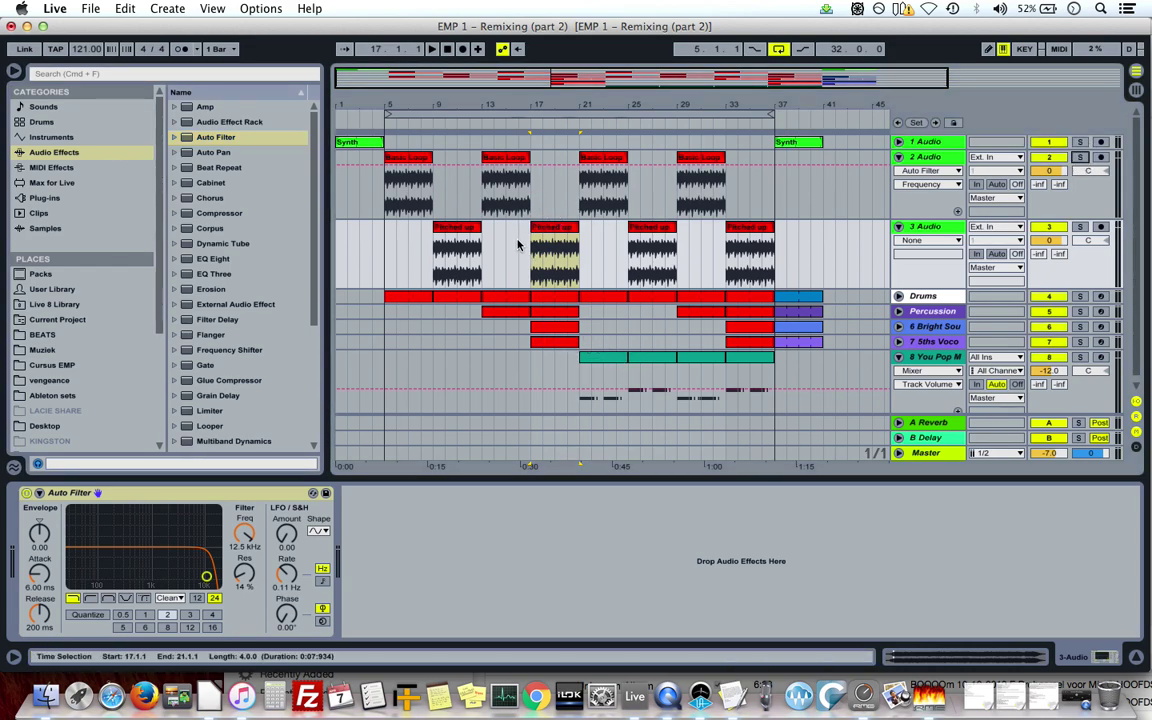
left_click(519, 243)
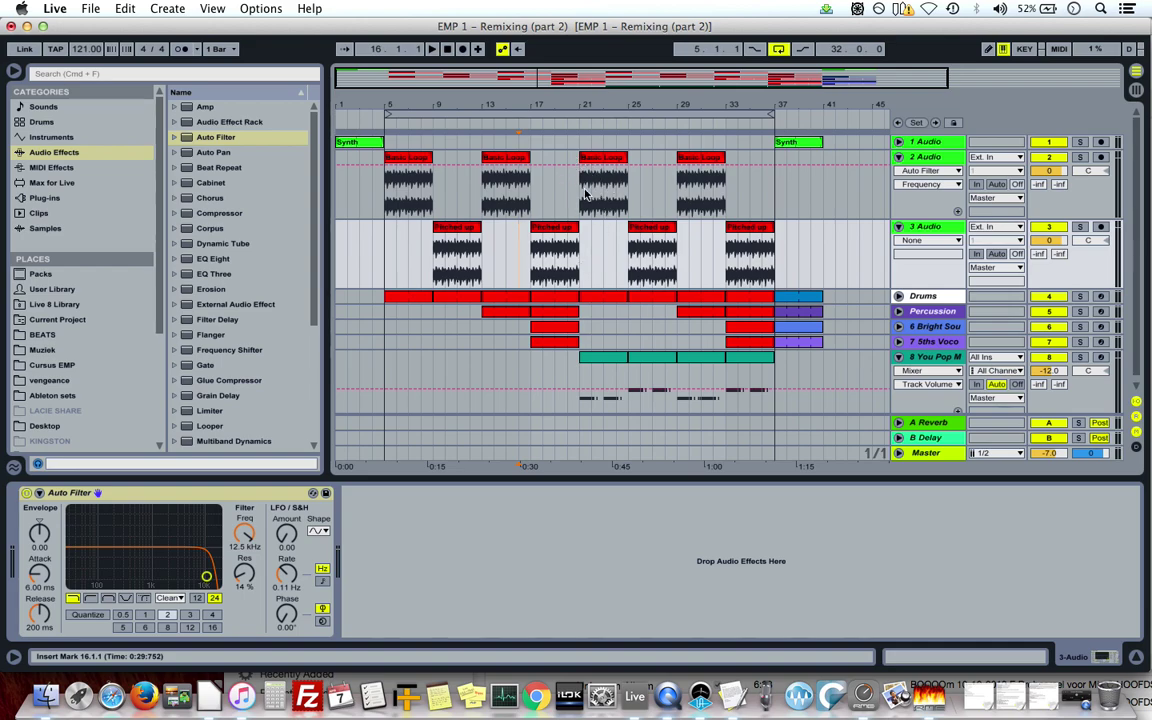
left_click(603, 157)
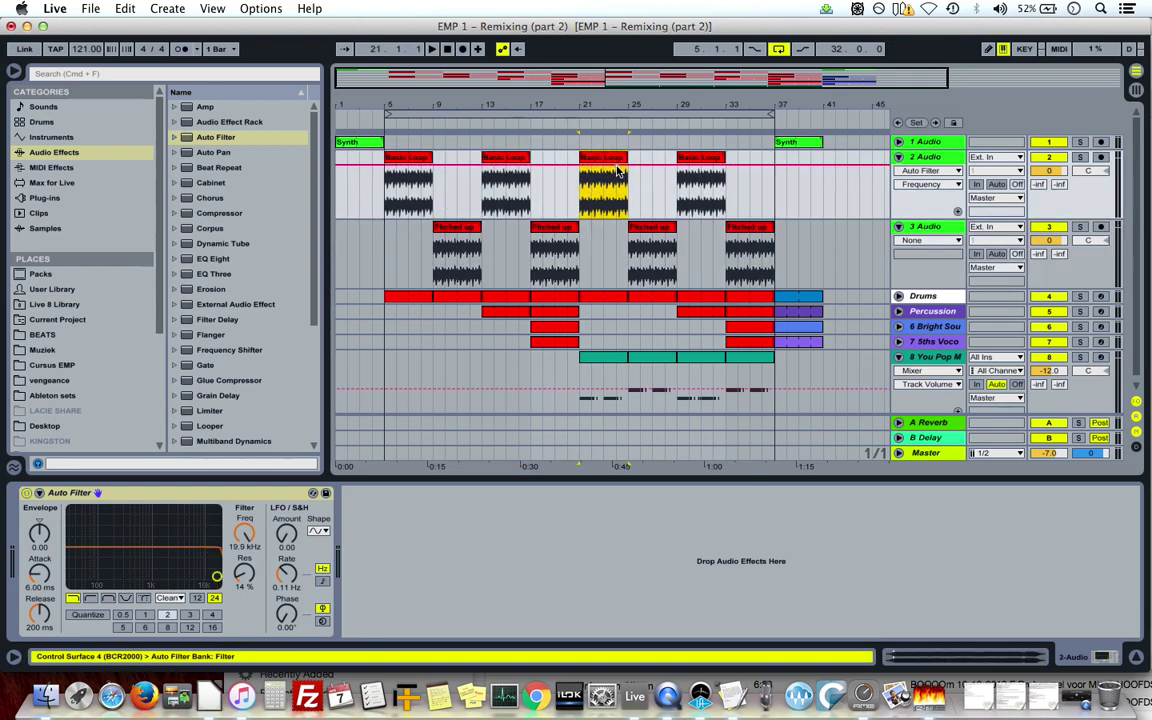
key("space")
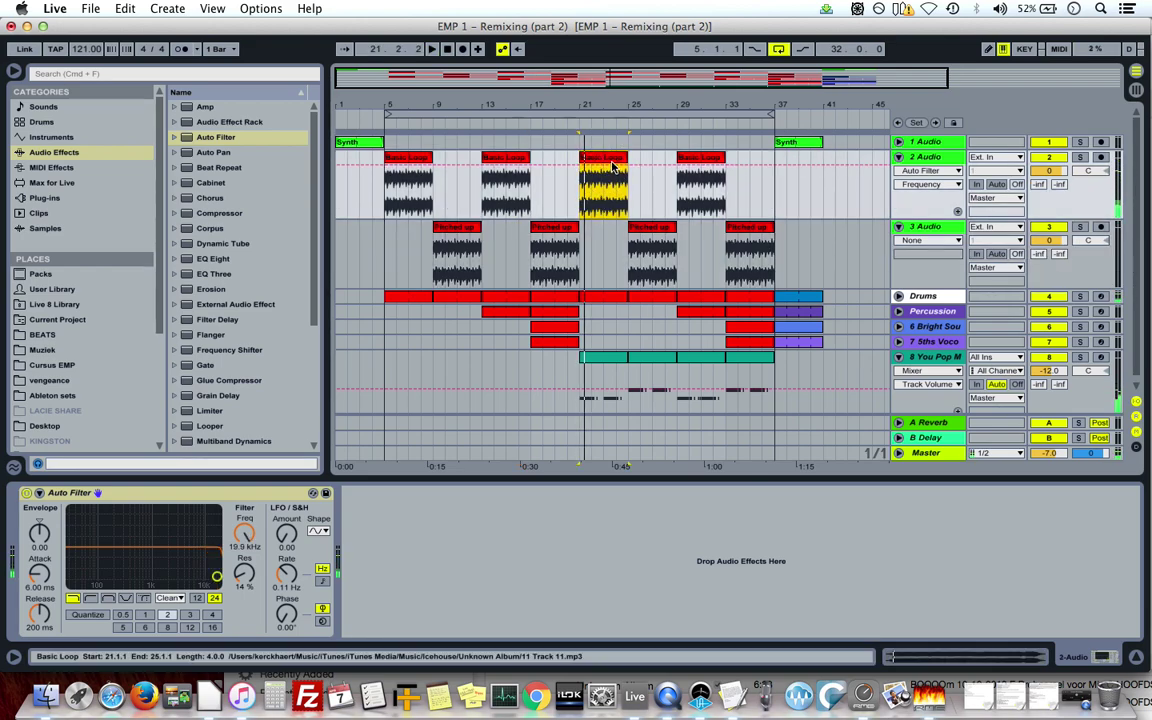
Record Auto Filter cutoff automation on the 3 Audio track, sweeping from 19.9 kHz down to 140 Hz across the Pitched up clip at bar 17.
left_click(548, 227)
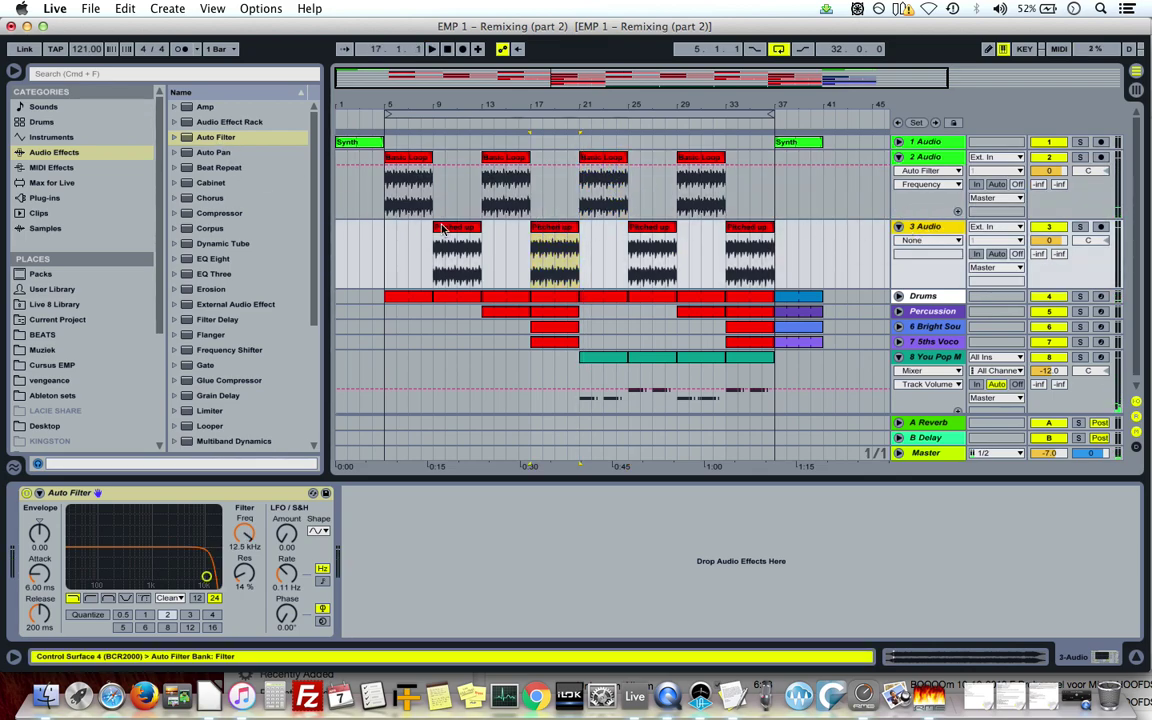
left_click(462, 49)
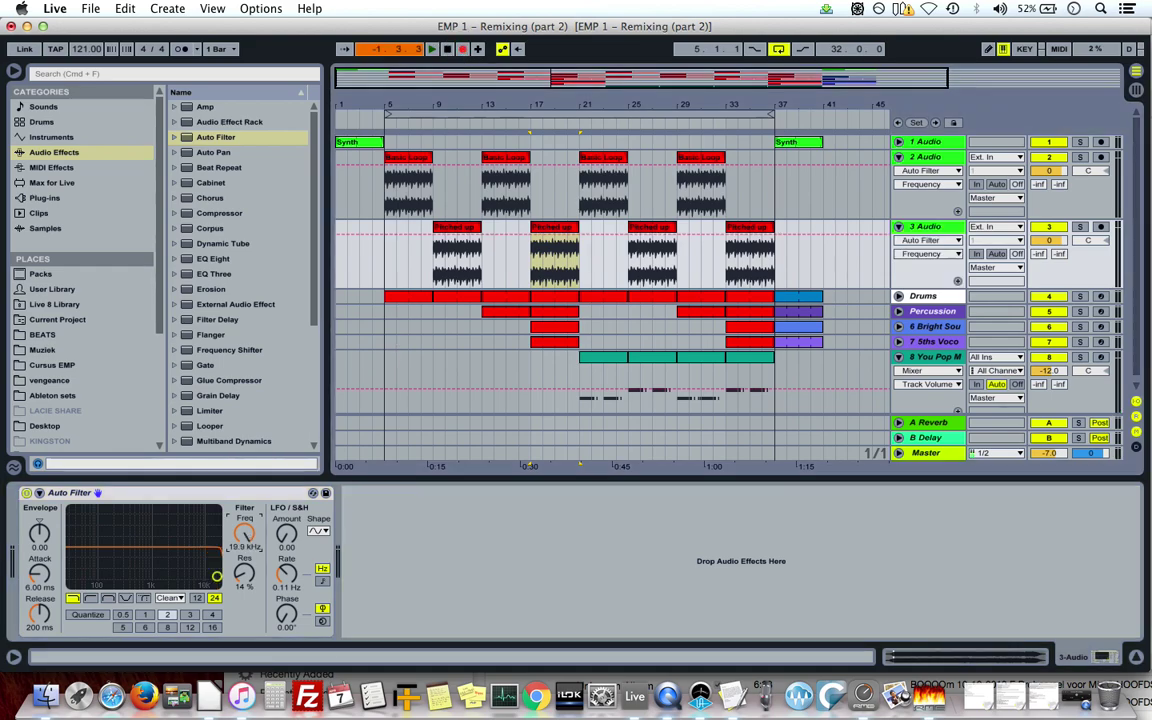
left_click_drag(216, 577, 107, 564)
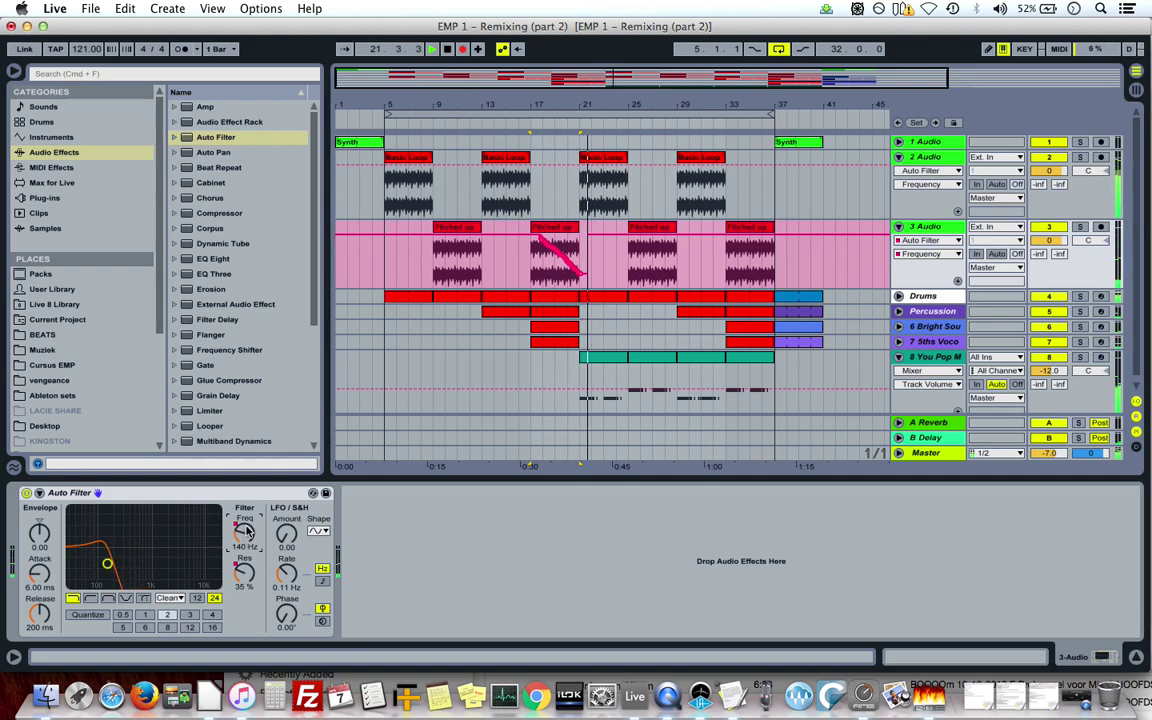
key("space")
Play back the recorded filter sweep on the 3 Audio track from bar 17 into the section at bar 21.
left_click(545, 308)
left_click(549, 229)
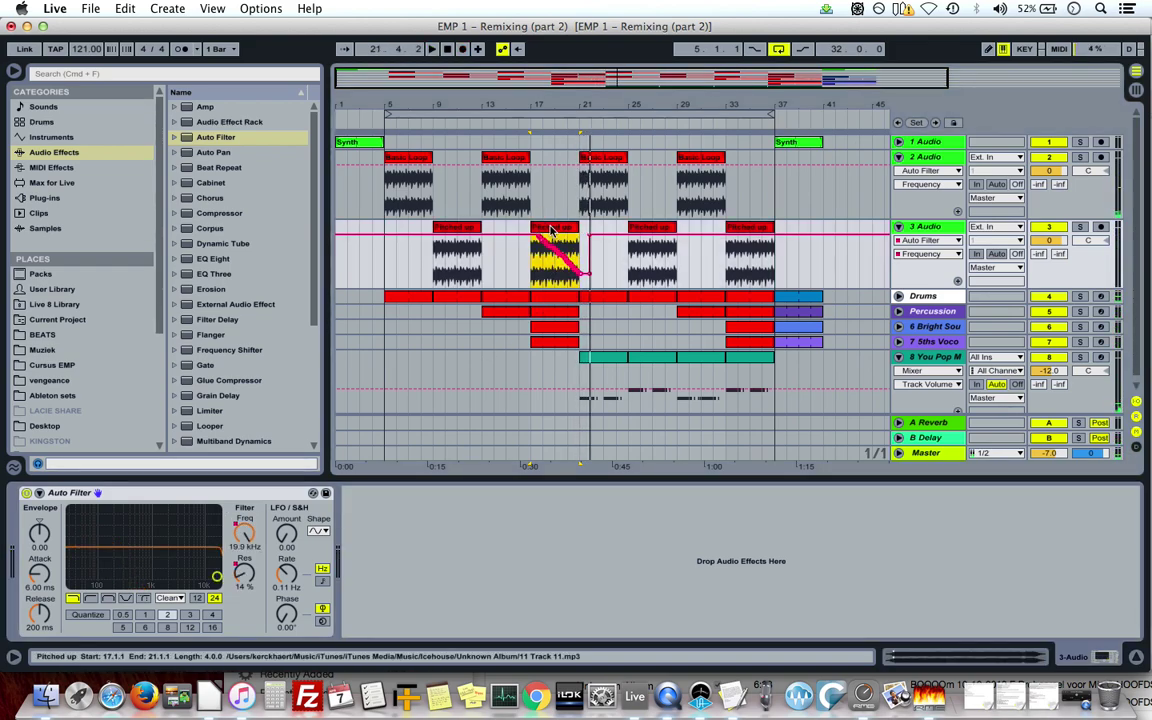
left_click(556, 252)
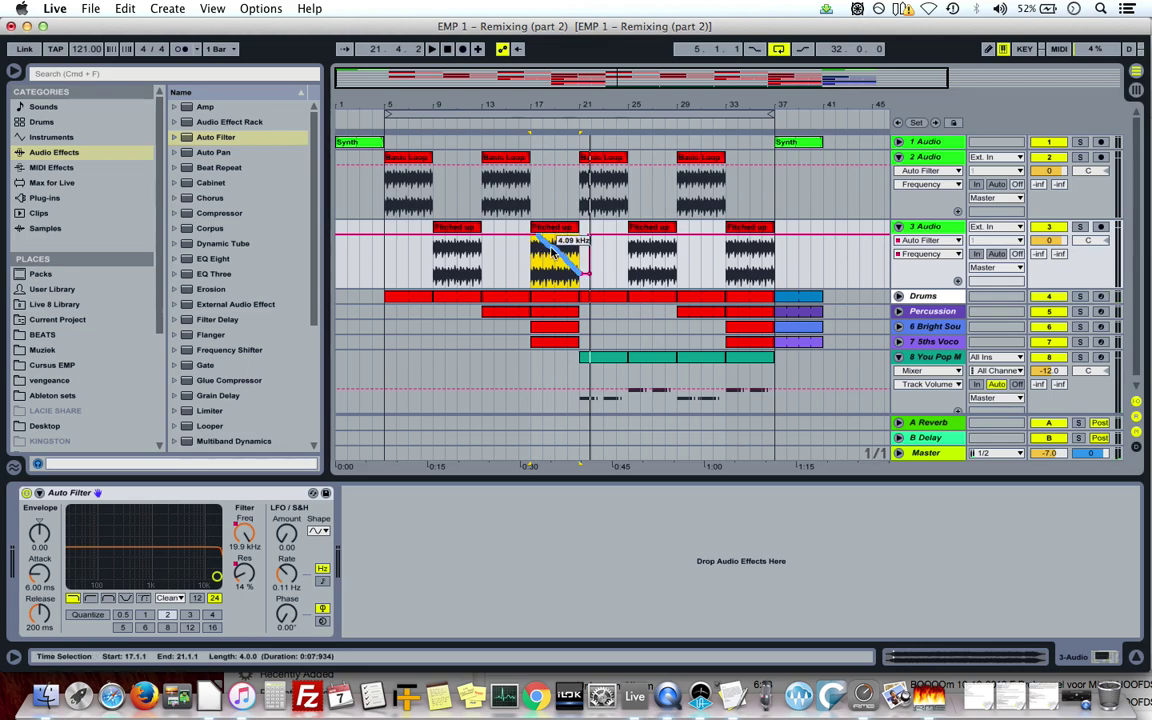
key("space")
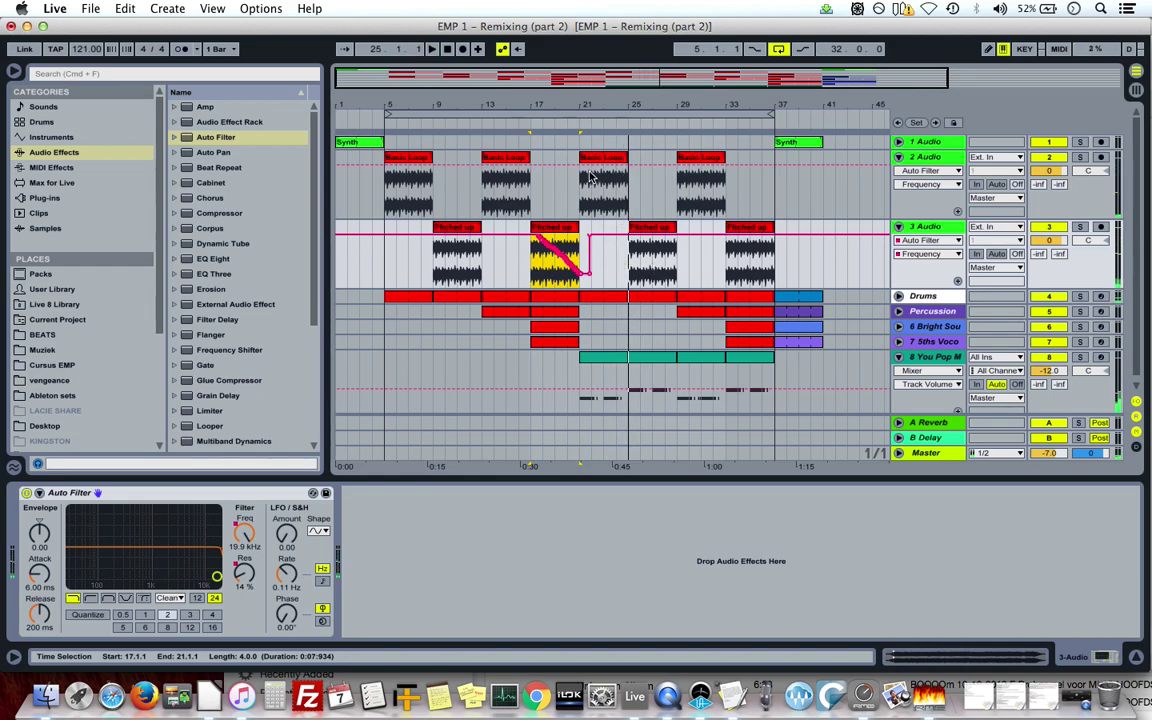
key("super+a")
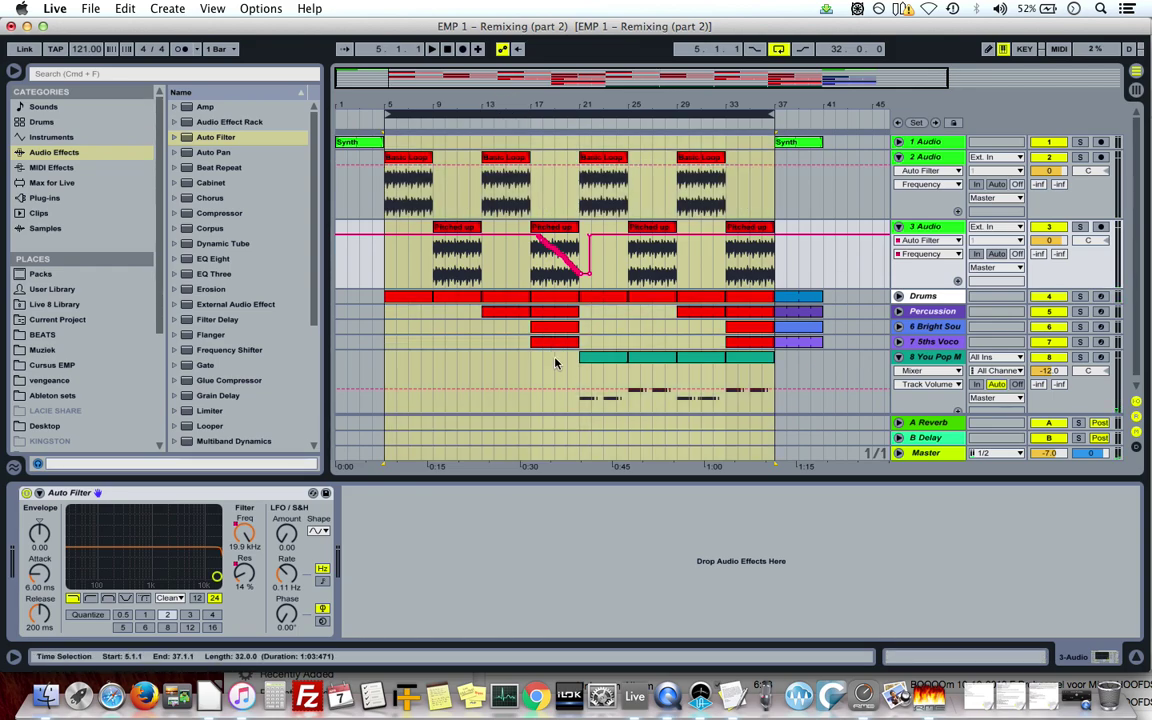
Fold the bass track and insert a new MIDI track below it.
left_click(599, 358)
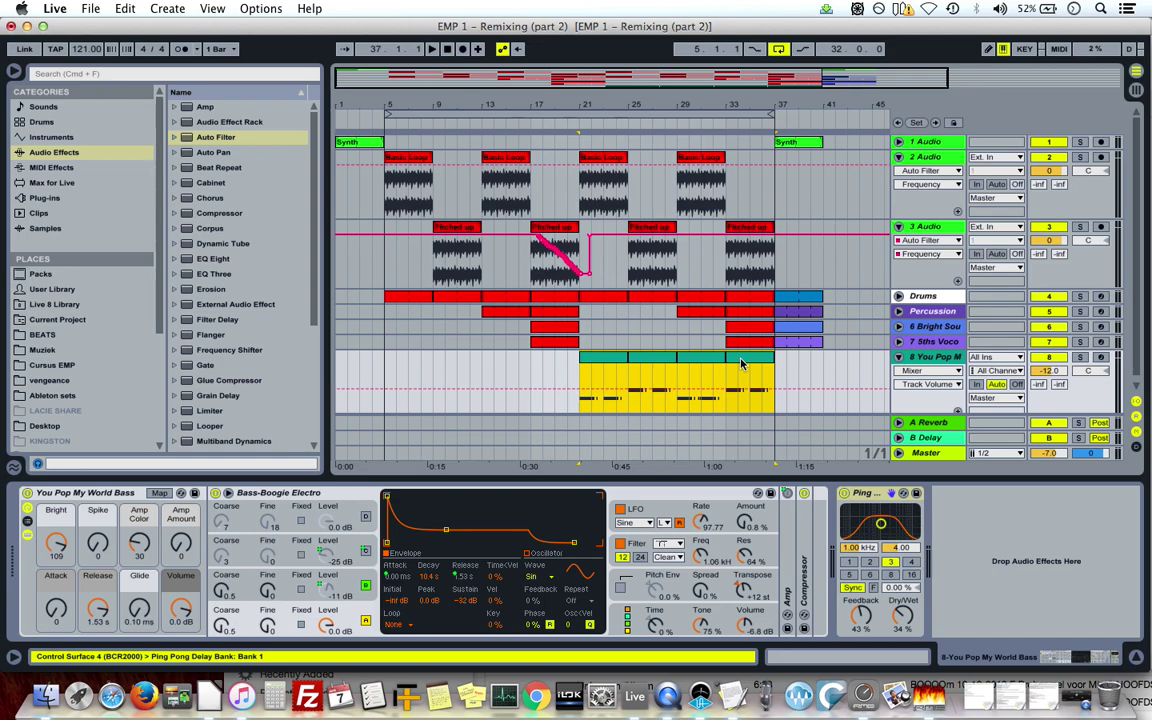
left_click(898, 358)
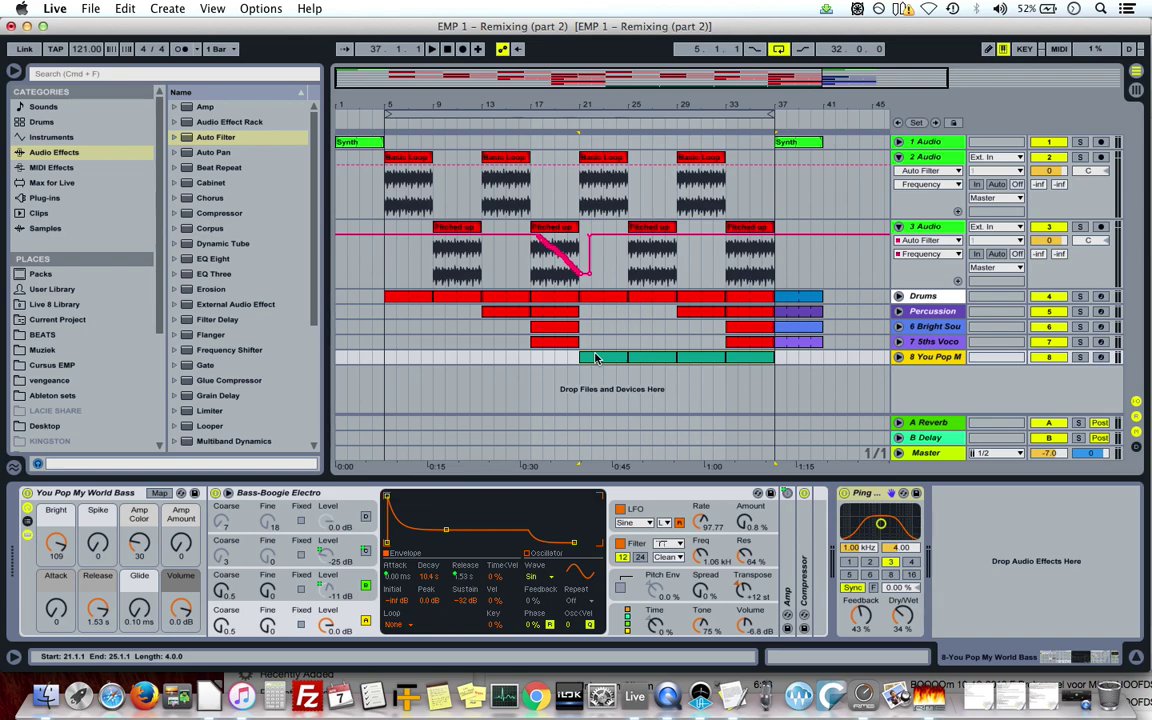
right_click(920, 381)
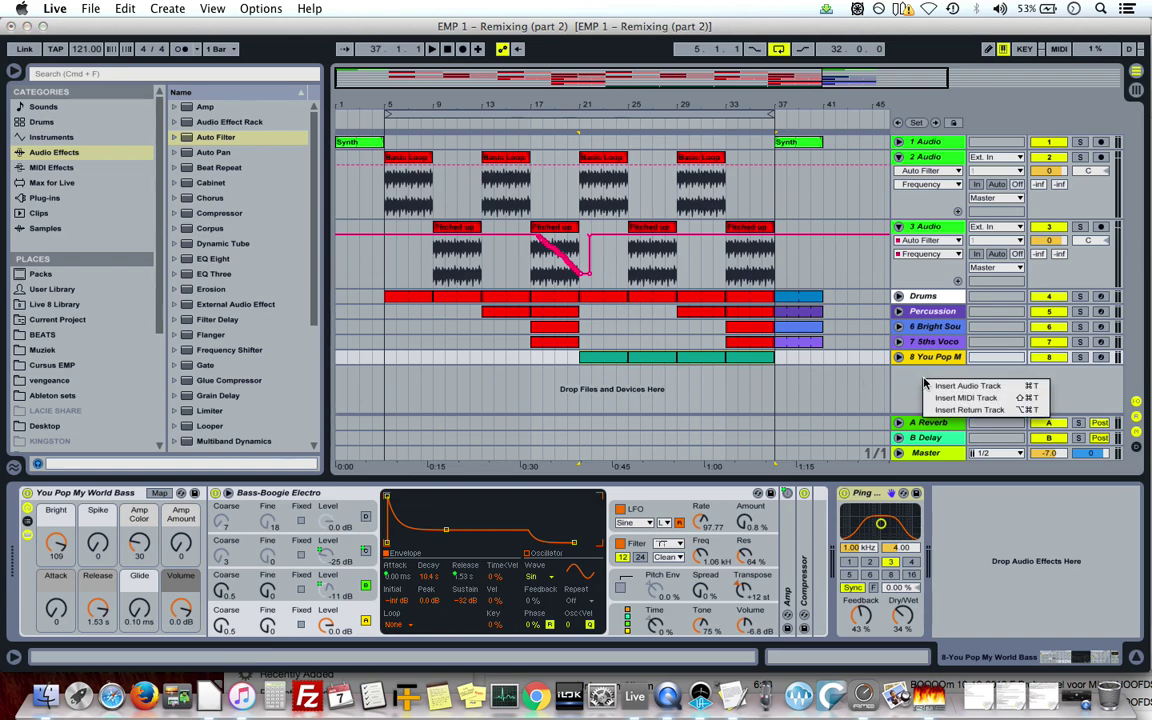
left_click(948, 398)
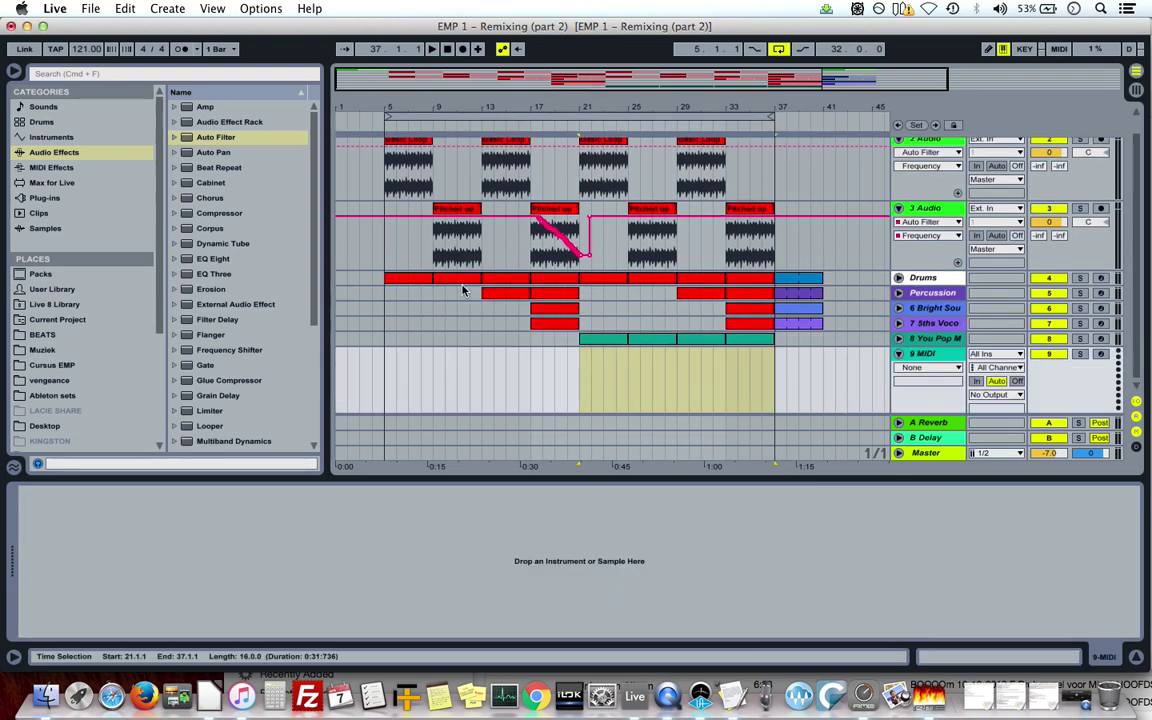
Audition presets among the Synth Lead instrument racks and load Brassicana Lead.adg onto the new MIDI track.
left_click(45, 198)
left_click(176, 107)
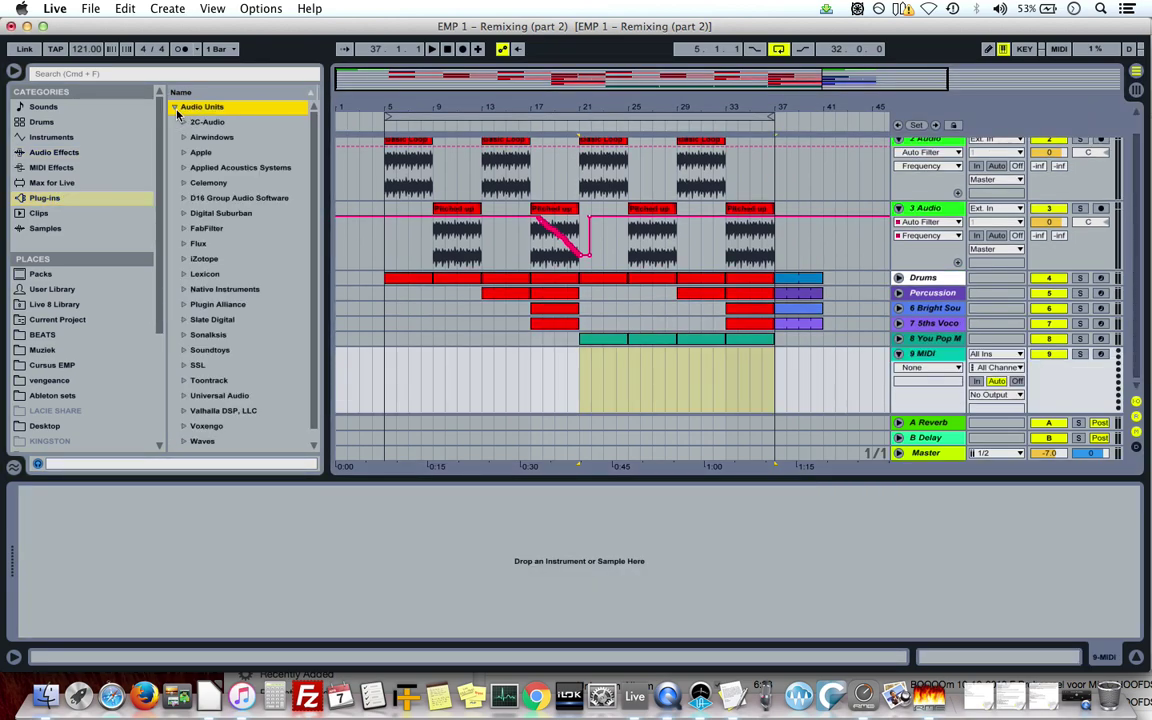
left_click(82, 139)
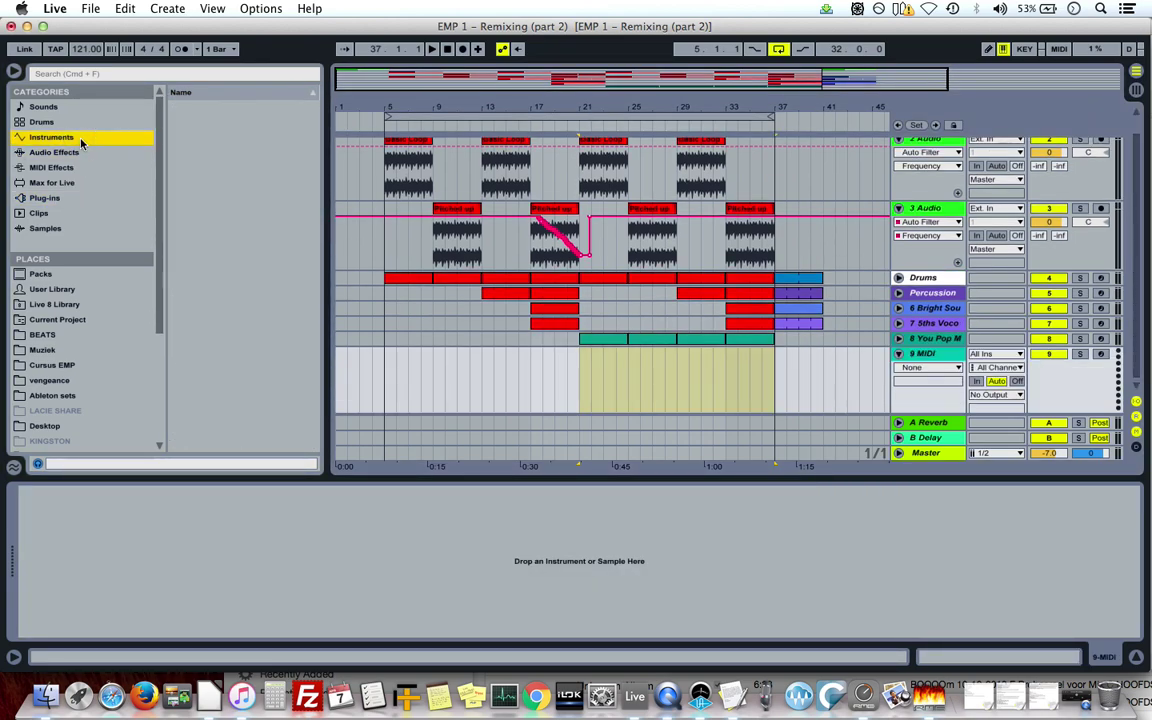
left_click(188, 214)
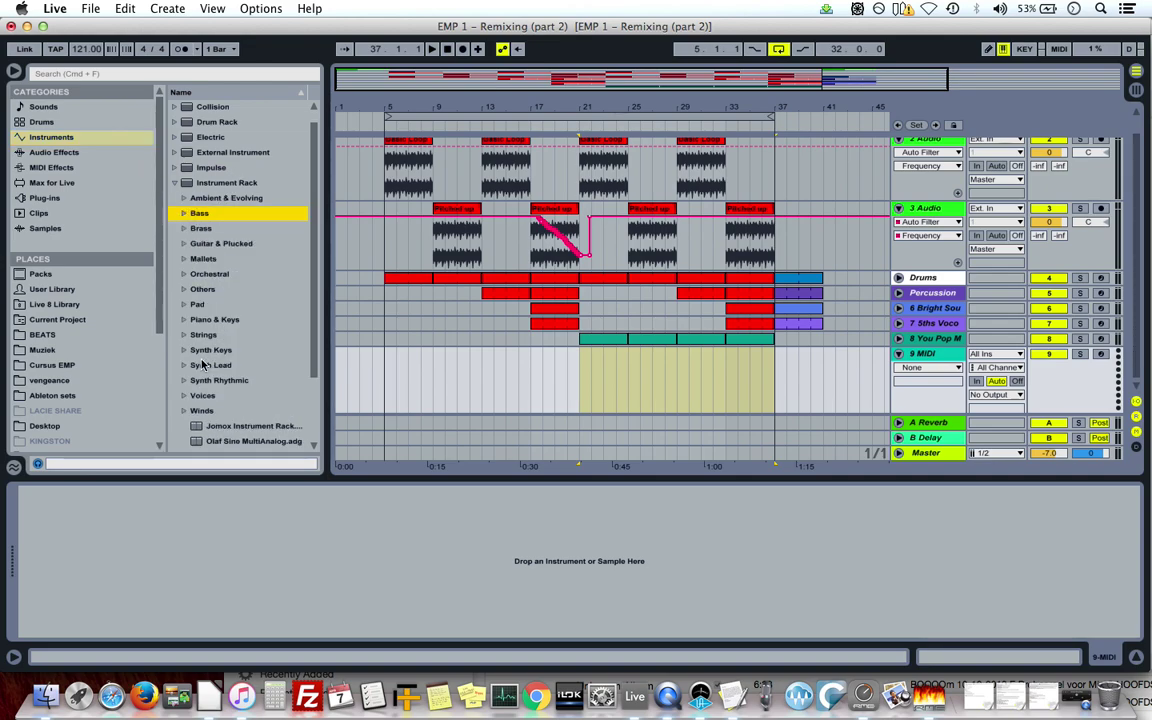
left_click(185, 366)
left_click(250, 411)
left_click(253, 425)
left_click(253, 413)
left_click(254, 427)
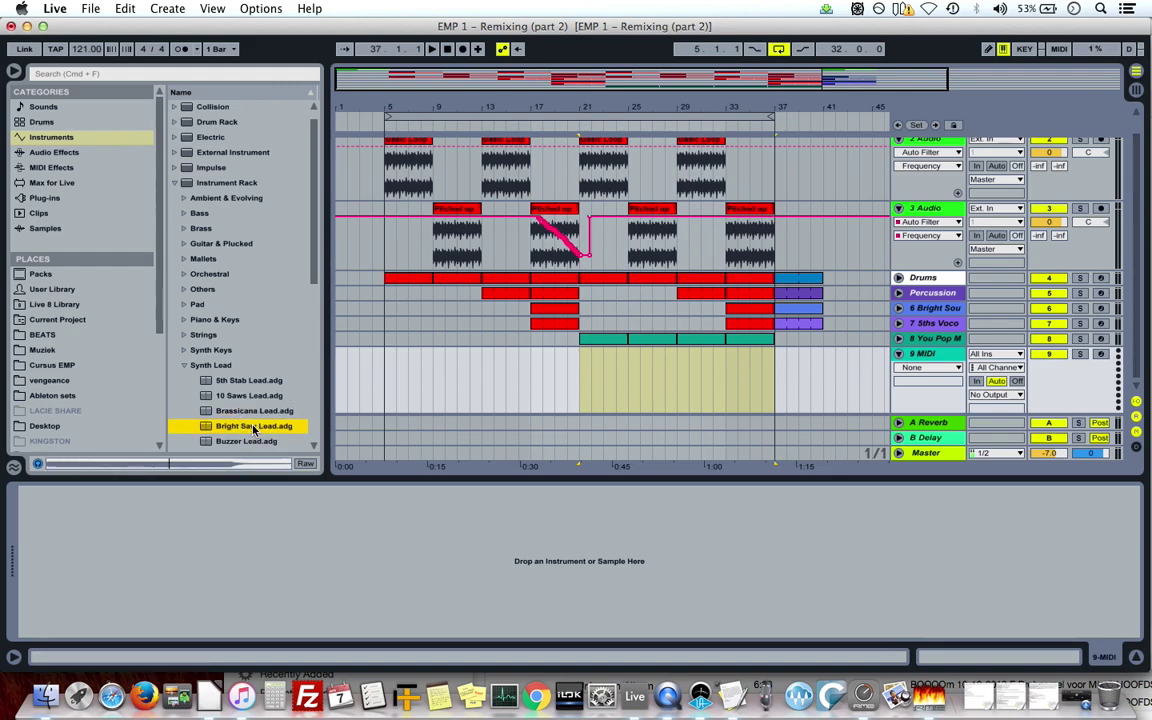
left_click(255, 411)
scroll(263, 403, "down", 2)
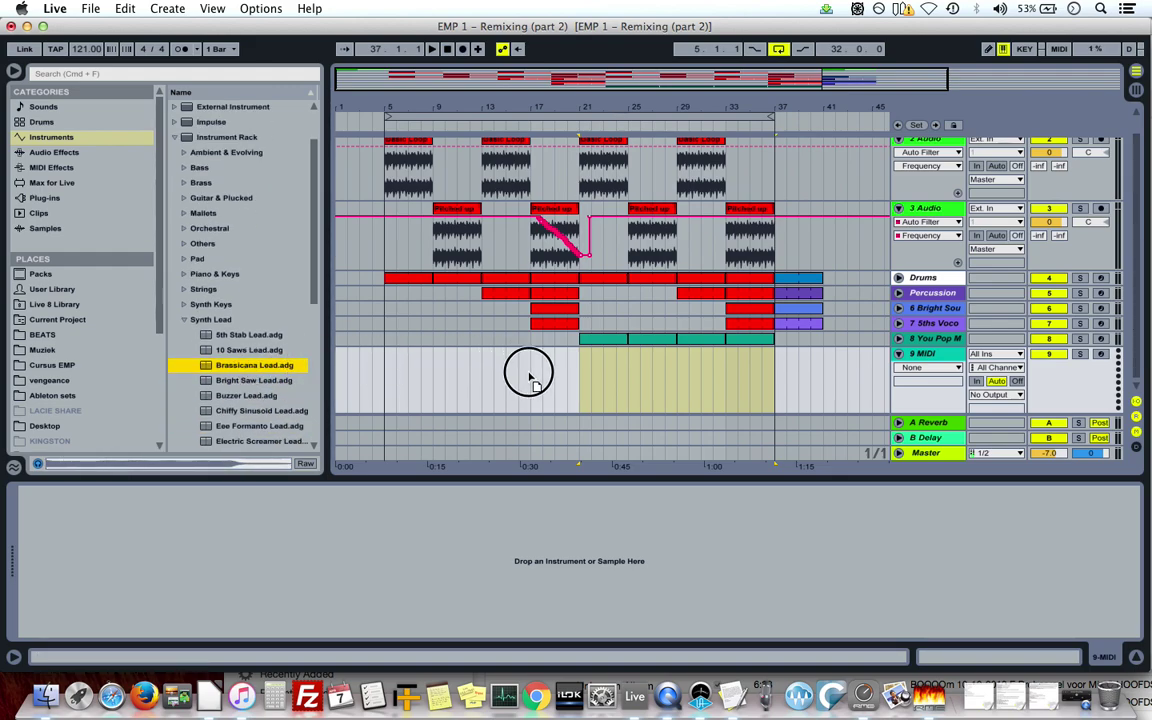
left_click_drag(598, 380, 600, 385)
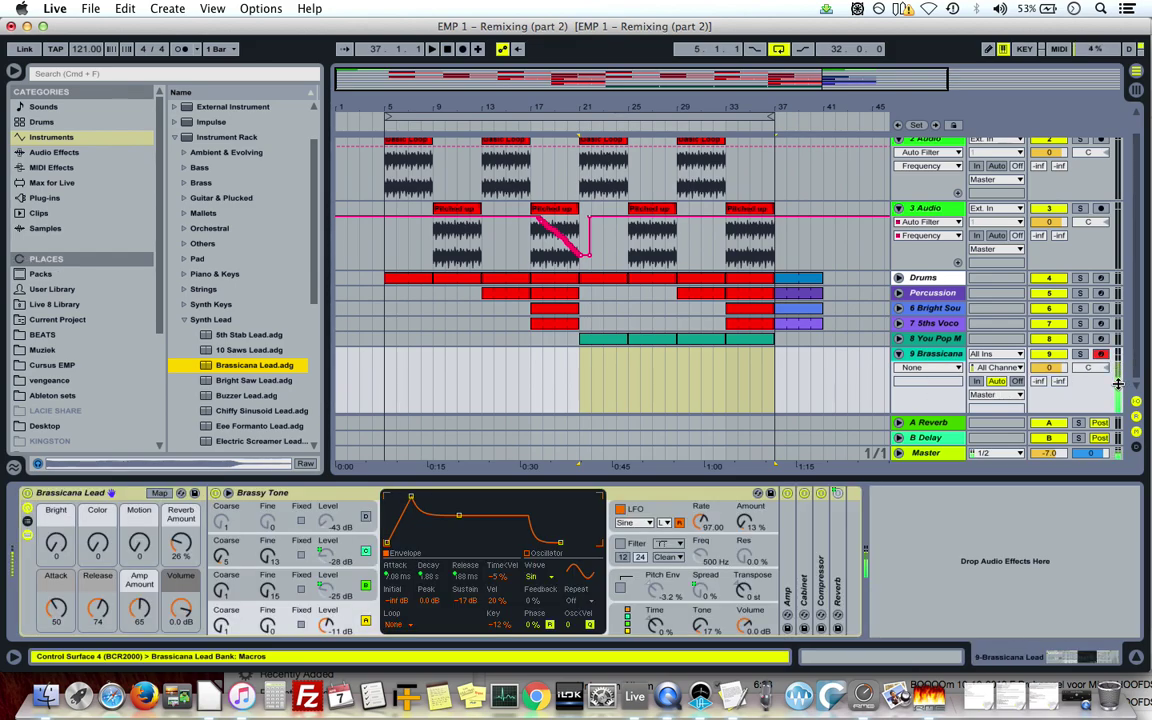
Try recording a lead part on the Brassicana track from about bar 30 during playback, and delete the take.
left_click(617, 340)
key("space")
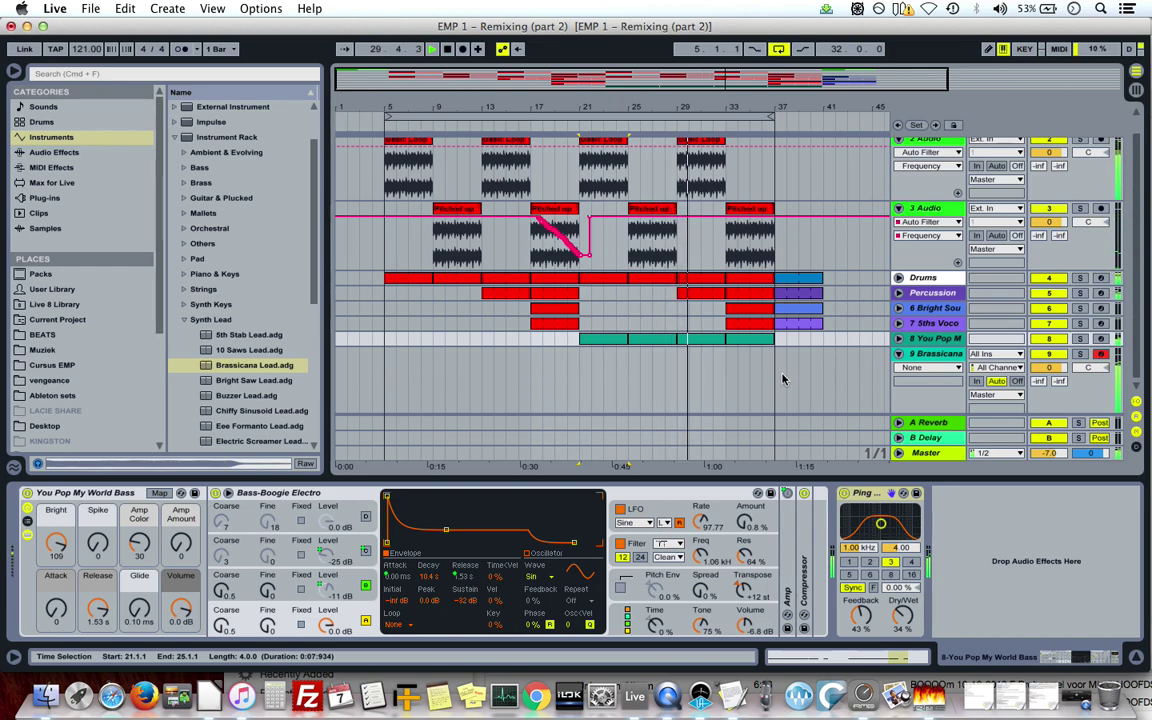
left_click(463, 49)
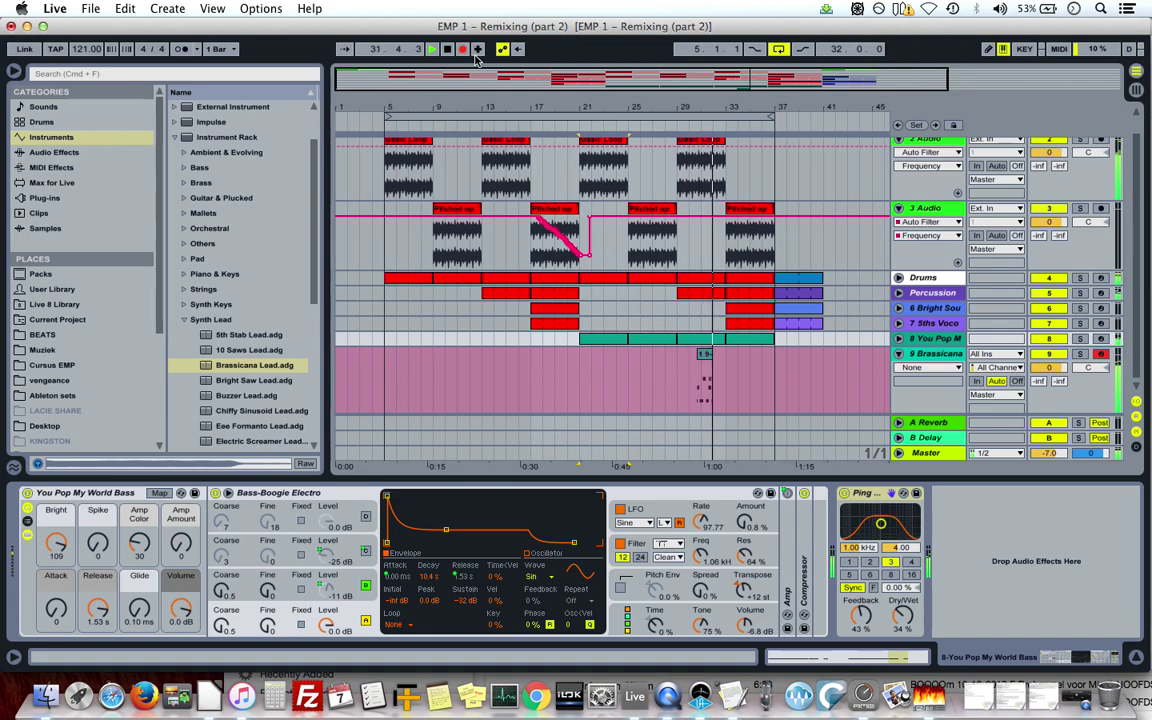
key("space")
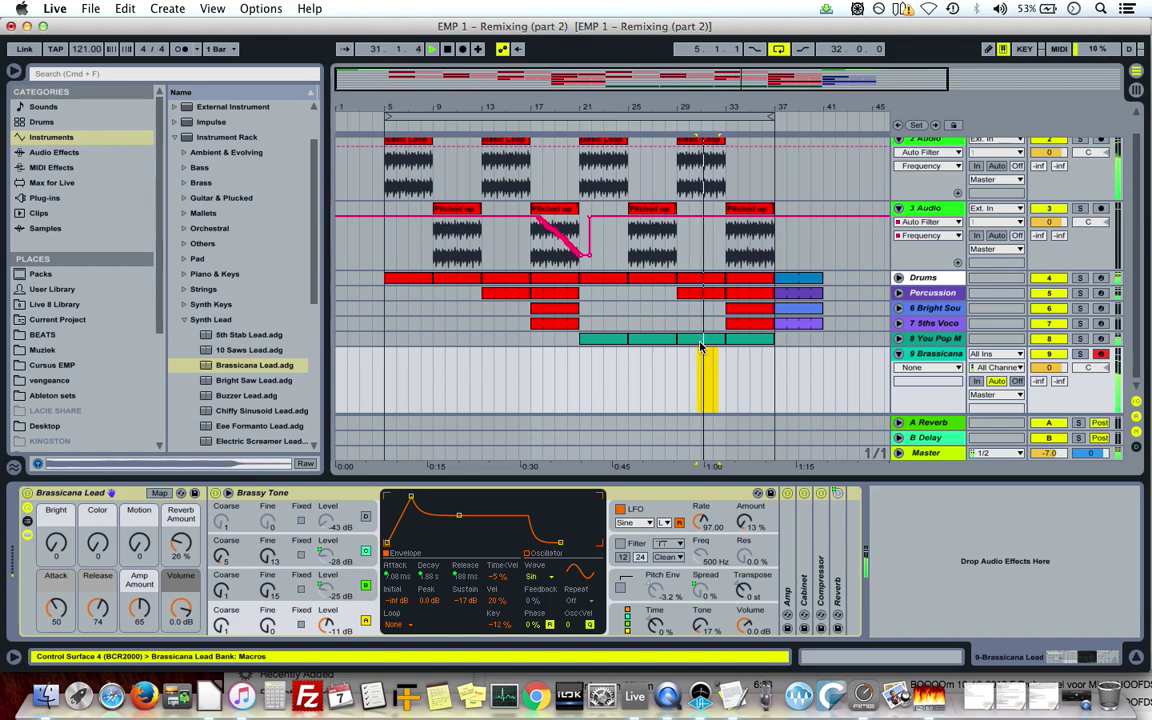
key("BackSpace")
Rehearse the lead over playback from bar 29, and record a Brassicana Lead MIDI clip from bar 21 to just past bar 29.
left_click(702, 340)
key("space")
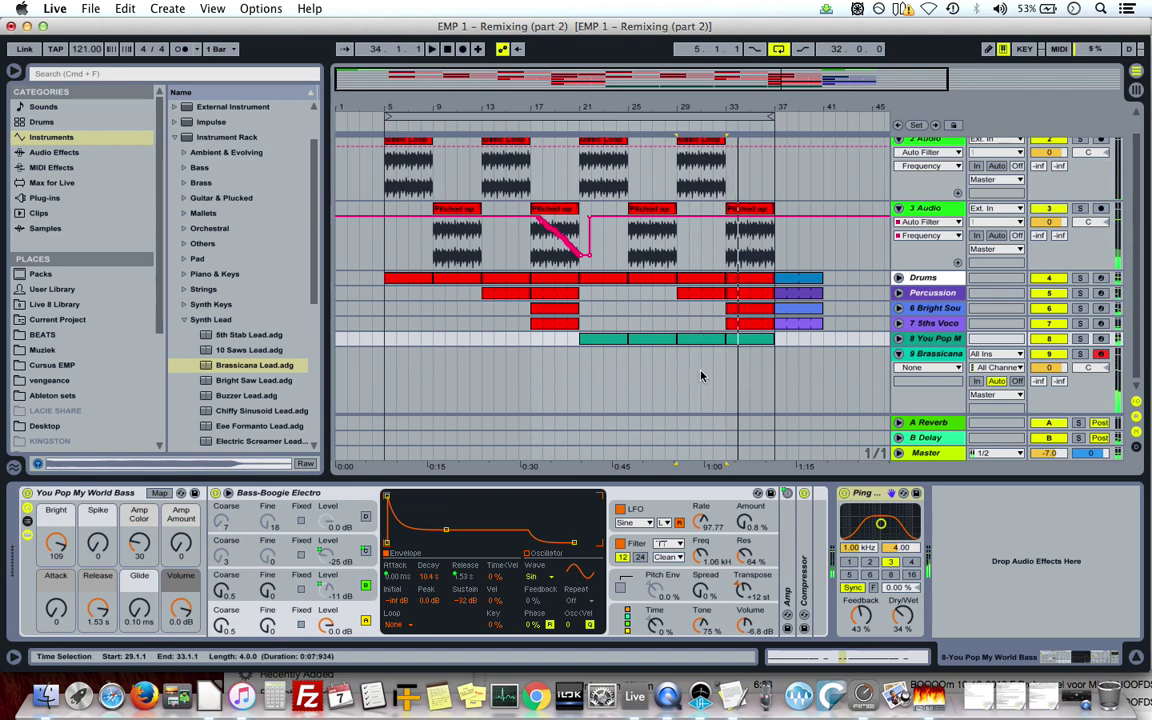
left_click(583, 376)
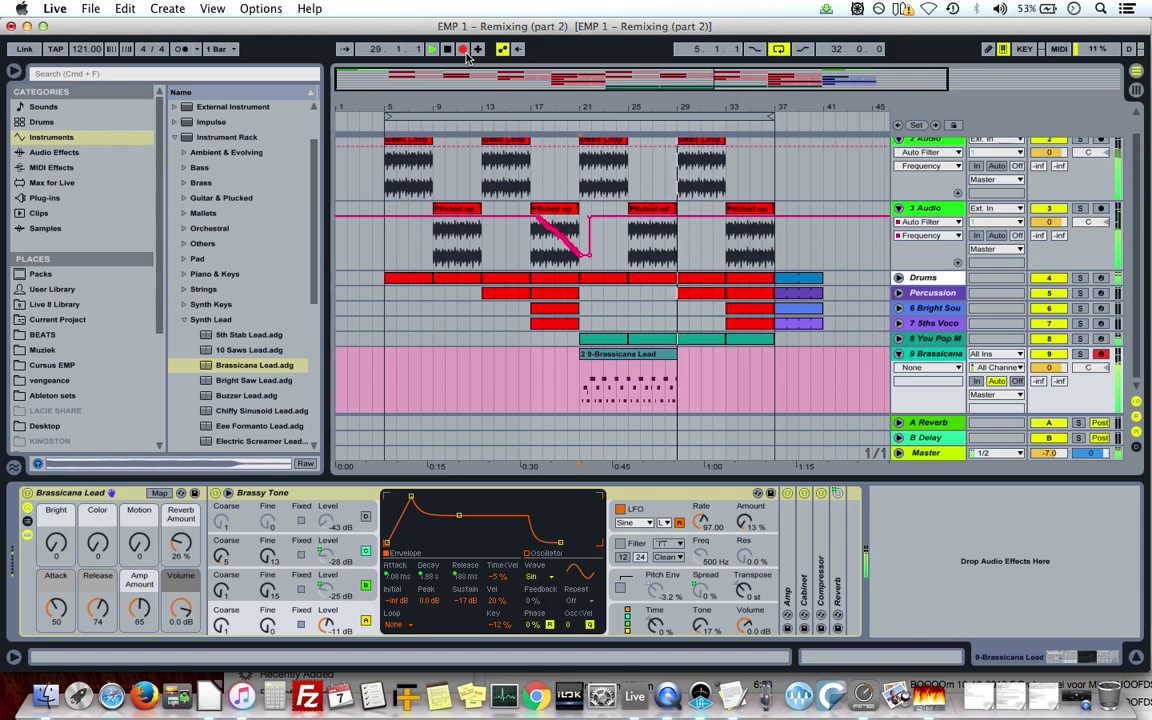
left_click(463, 50)
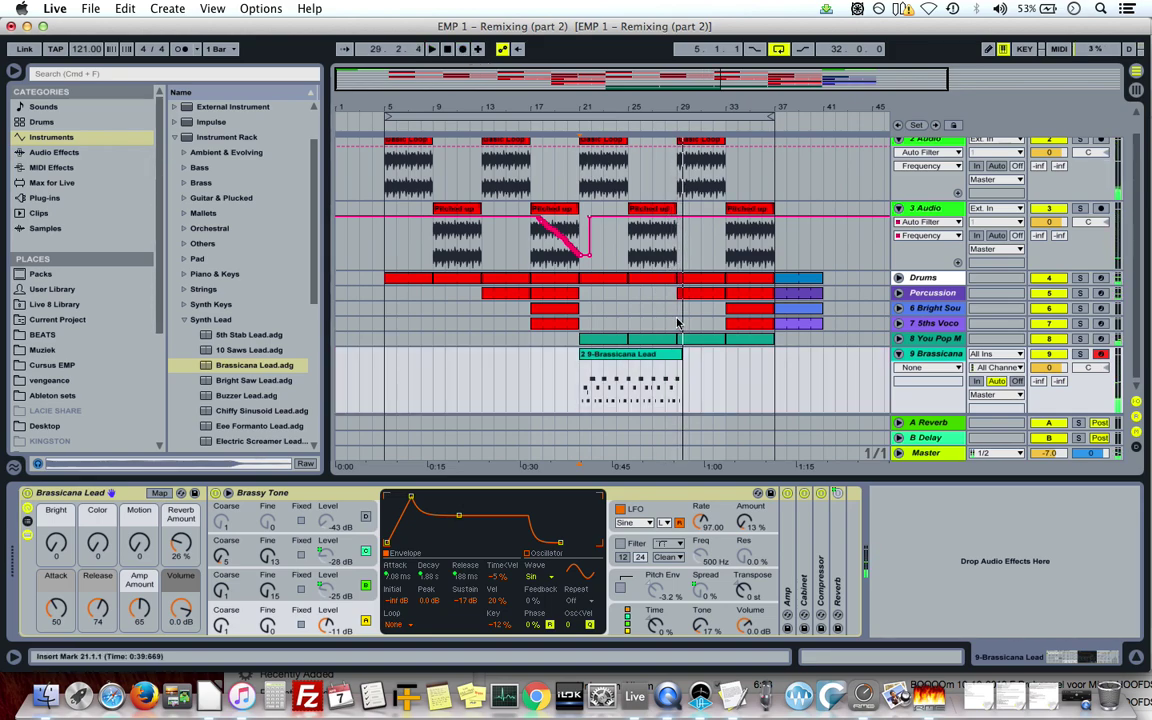
Trim the recorded Brassicana Lead clip to bars 25 to 29, and open its notes while listening to it.
left_click(680, 357)
left_click_drag(580, 356, 624, 356)
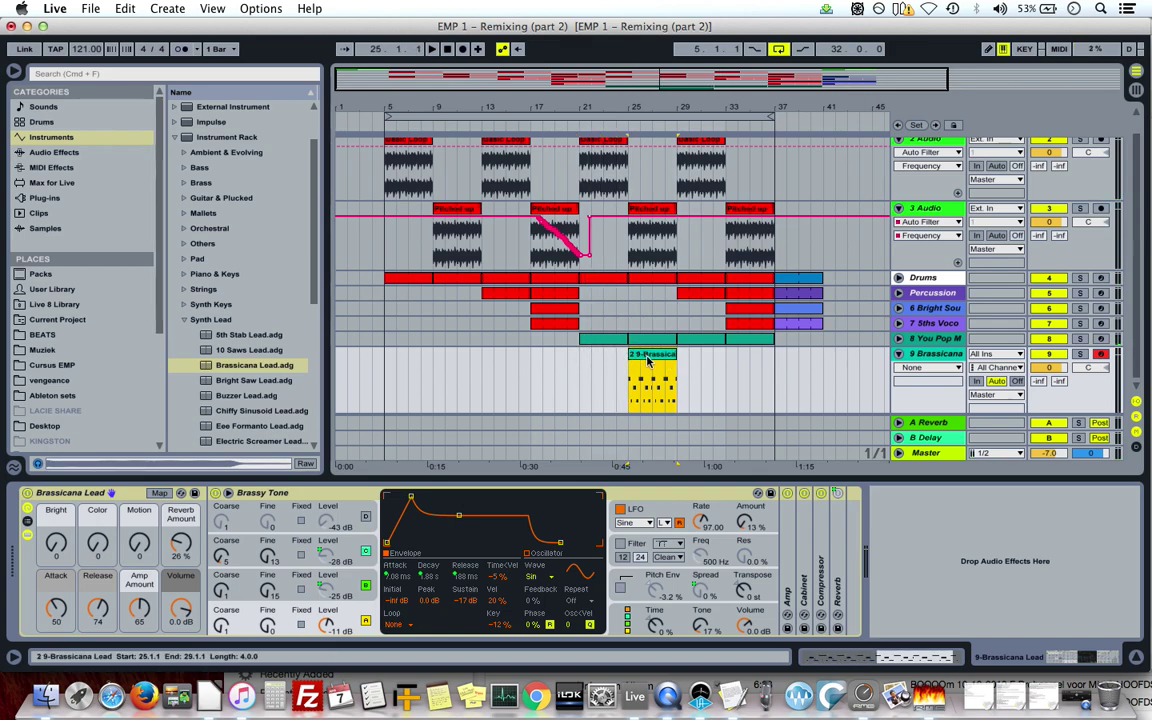
double_click(647, 362)
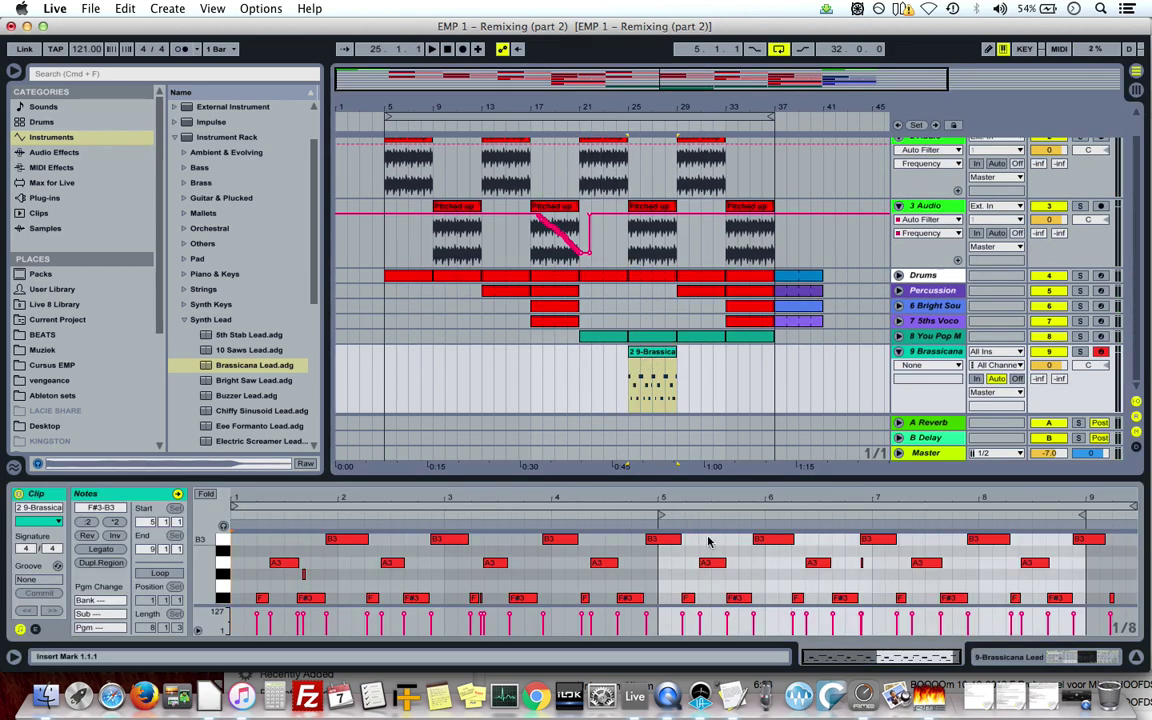
key("space")
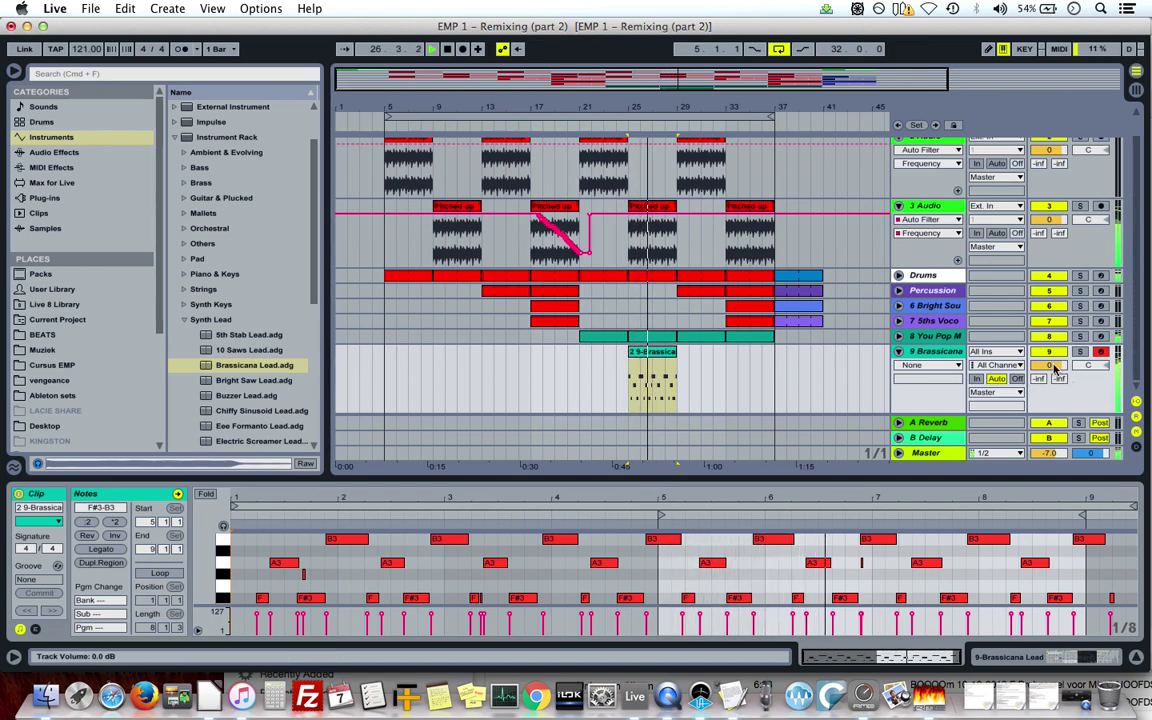
key("space")
Add an Auto Filter to the Brassicana track, switch it to high-pass, and lower its cutoff to 614 Hz during playback.
left_click(55, 152)
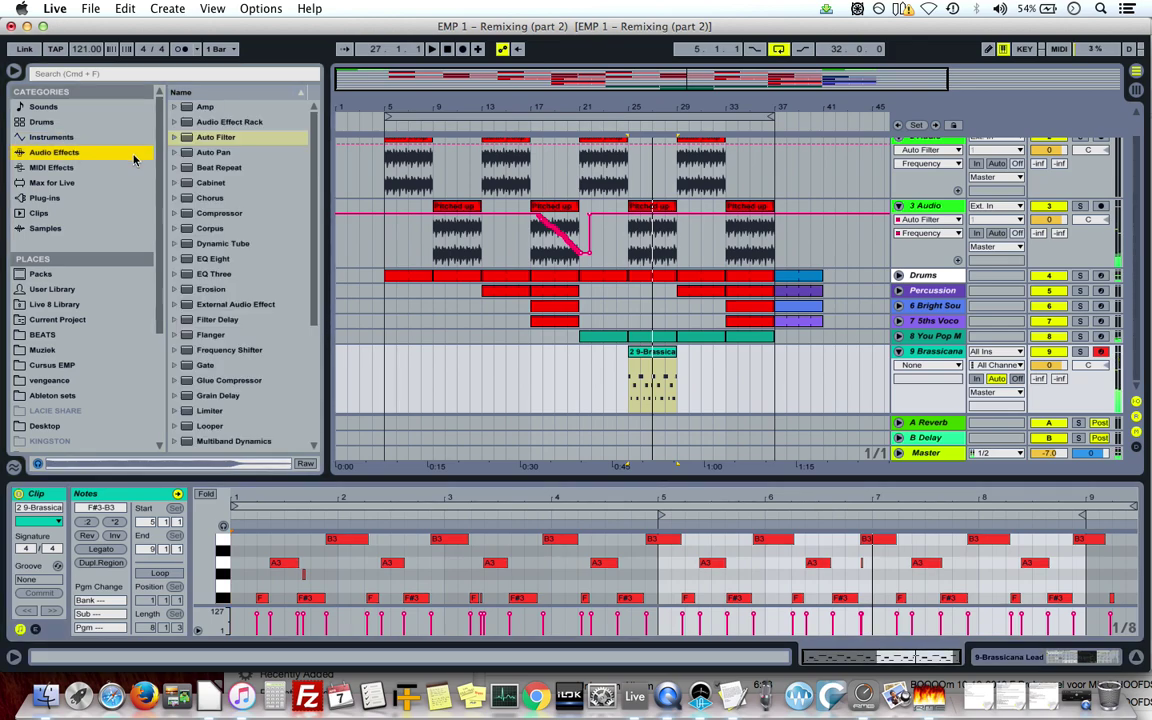
left_click(617, 393)
left_click(896, 598)
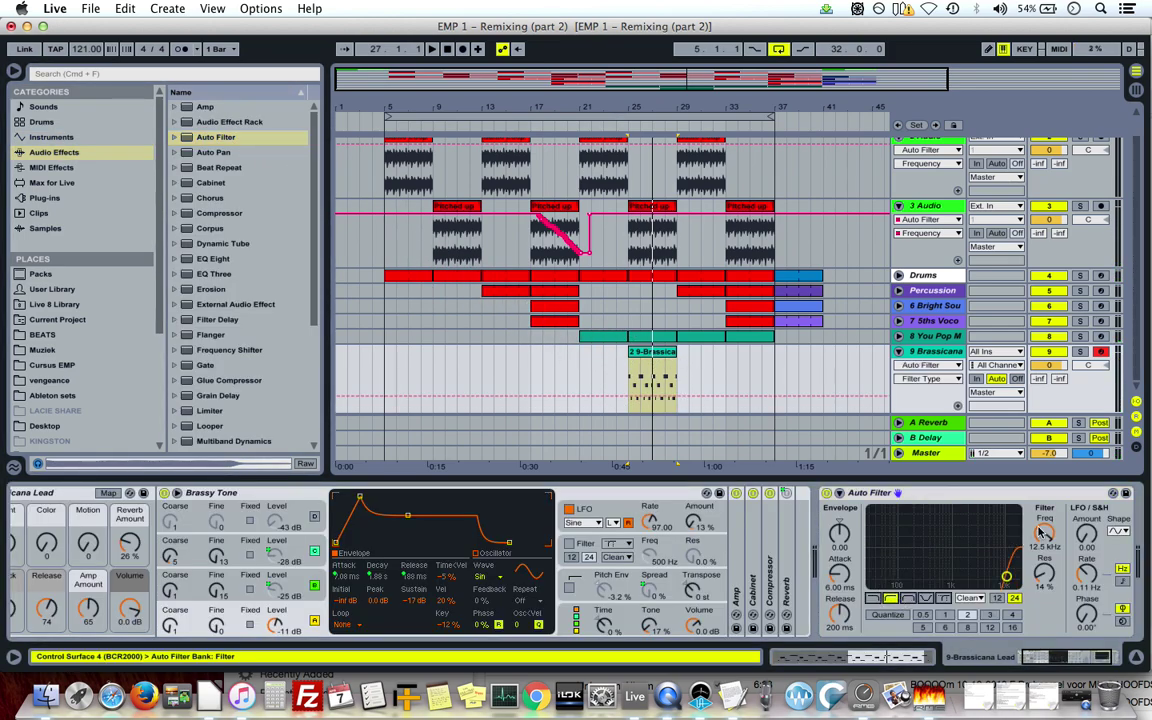
key("space")
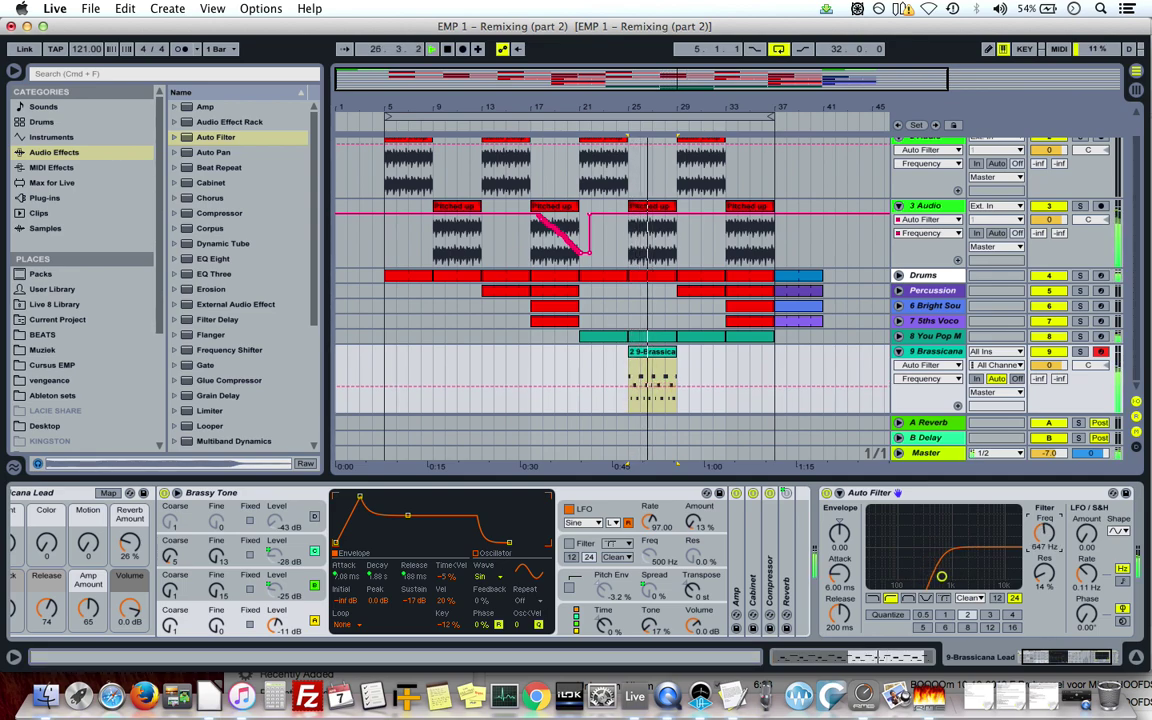
Add a Reverb with a 7.15 s decay time to the Brassicana track and lower the track's volume to -5.4 dB.
scroll(227, 385, "down", 5)
left_click_drag(214, 341, 617, 556)
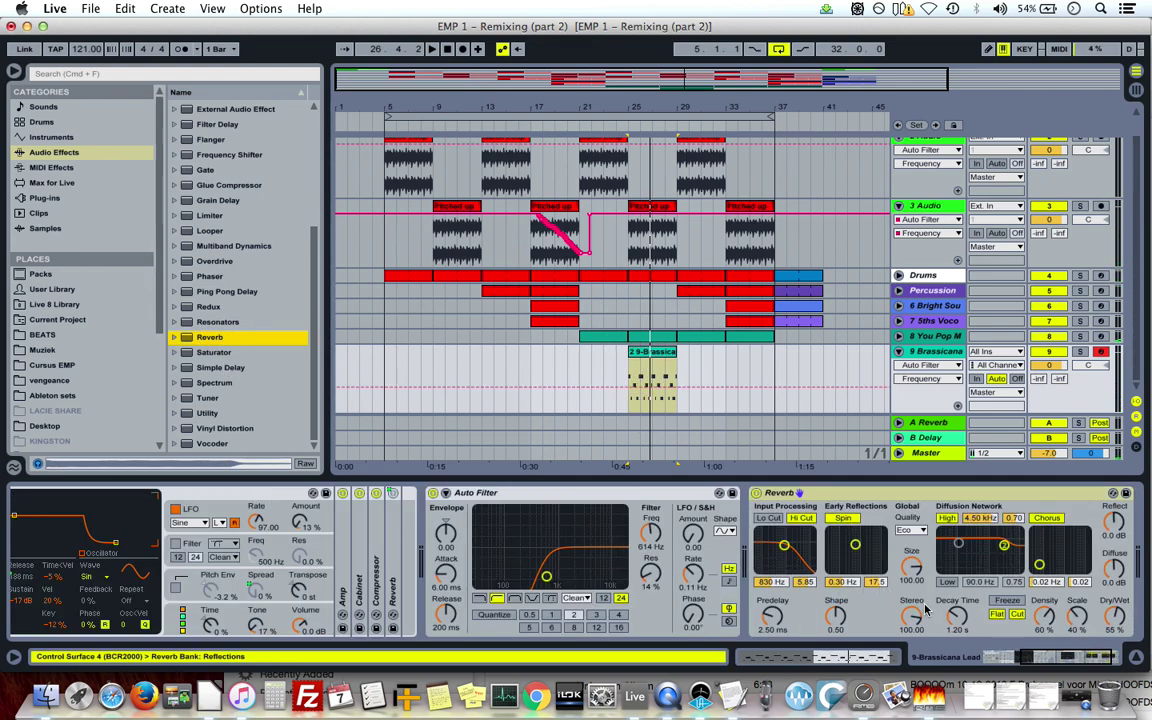
left_click_drag(957, 617, 958, 600)
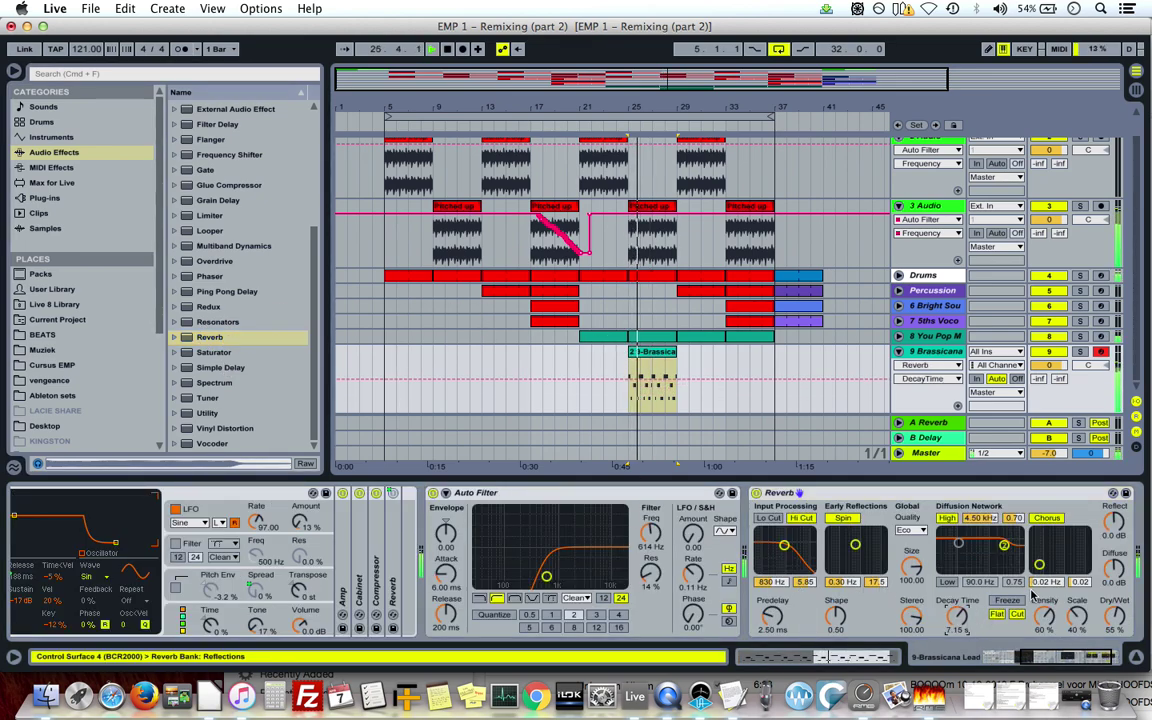
left_click_drag(1047, 365, 1047, 345)
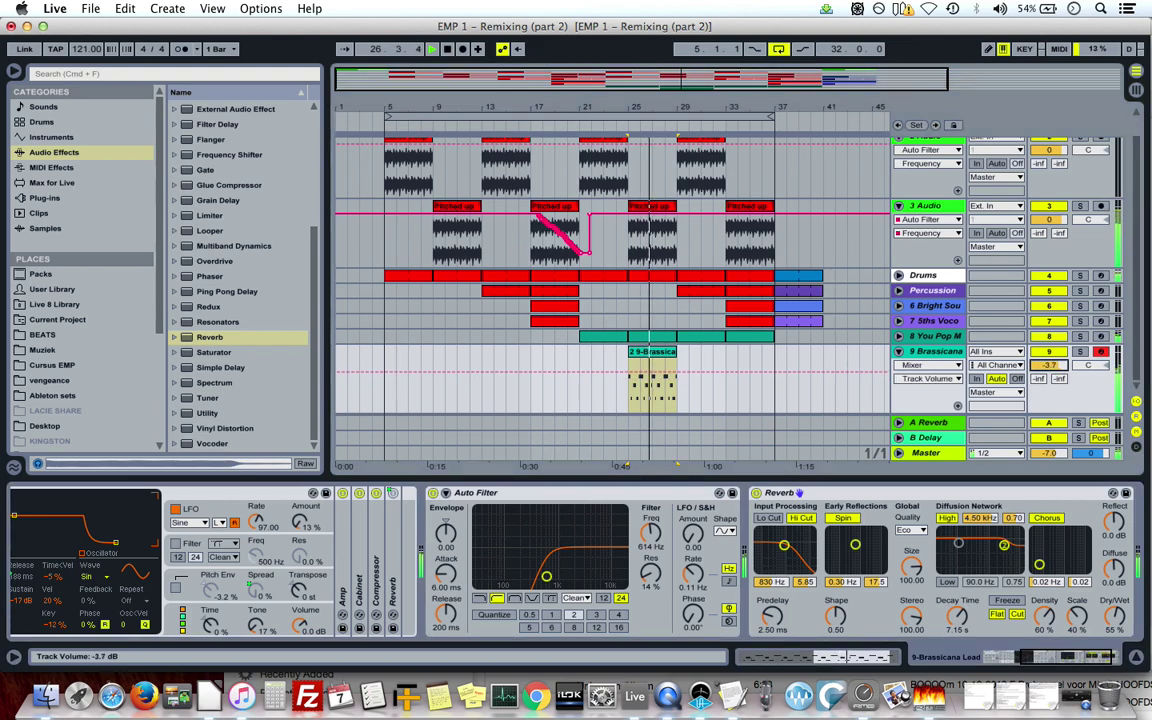
Move the four-bar Brassicana Lead clip so that it starts at bar 21.
left_click(628, 390)
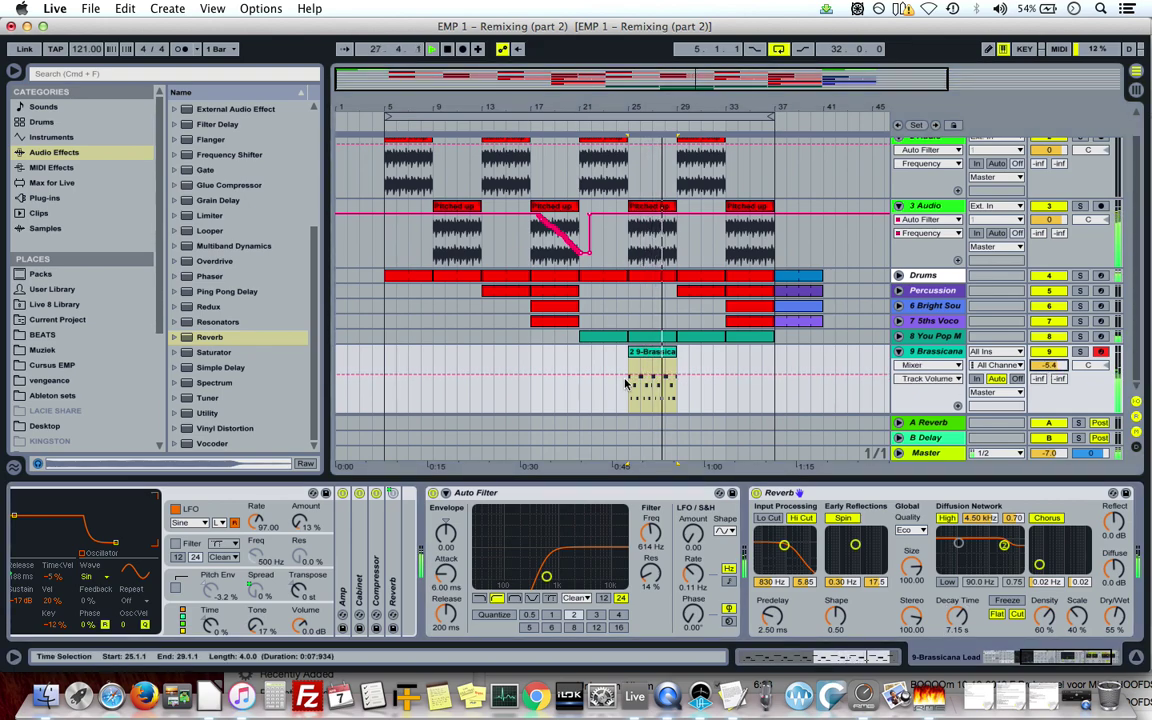
left_click_drag(645, 352, 597, 352)
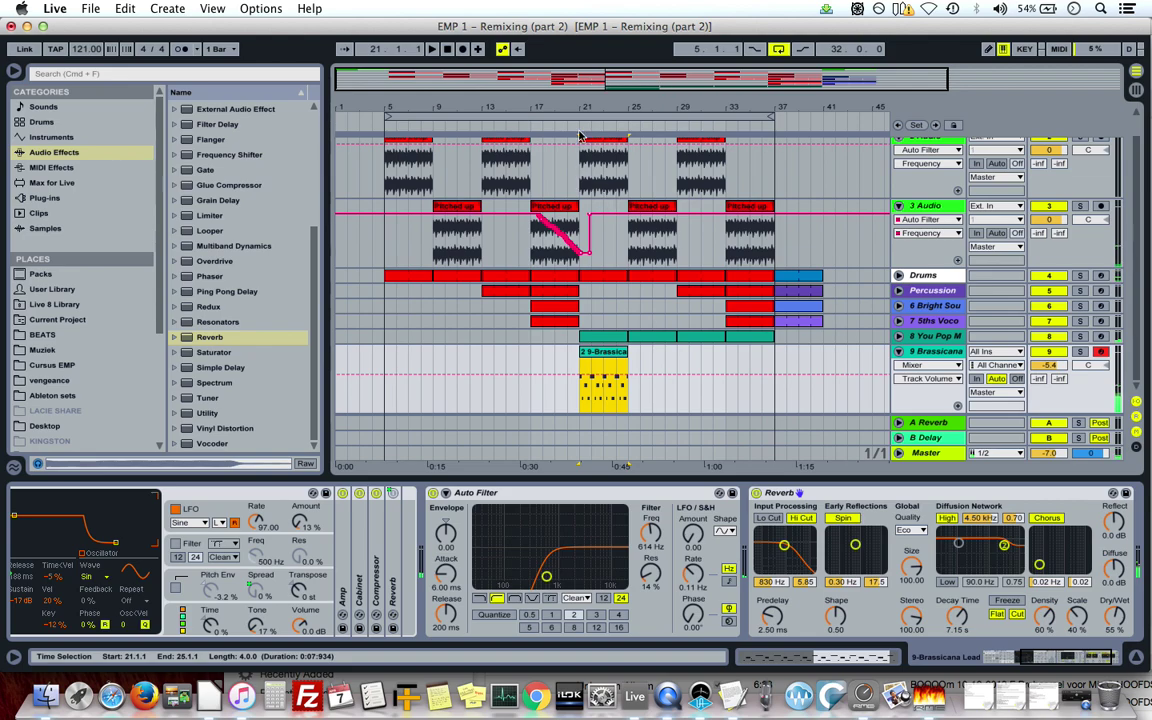
left_click_drag(581, 103, 560, 280)
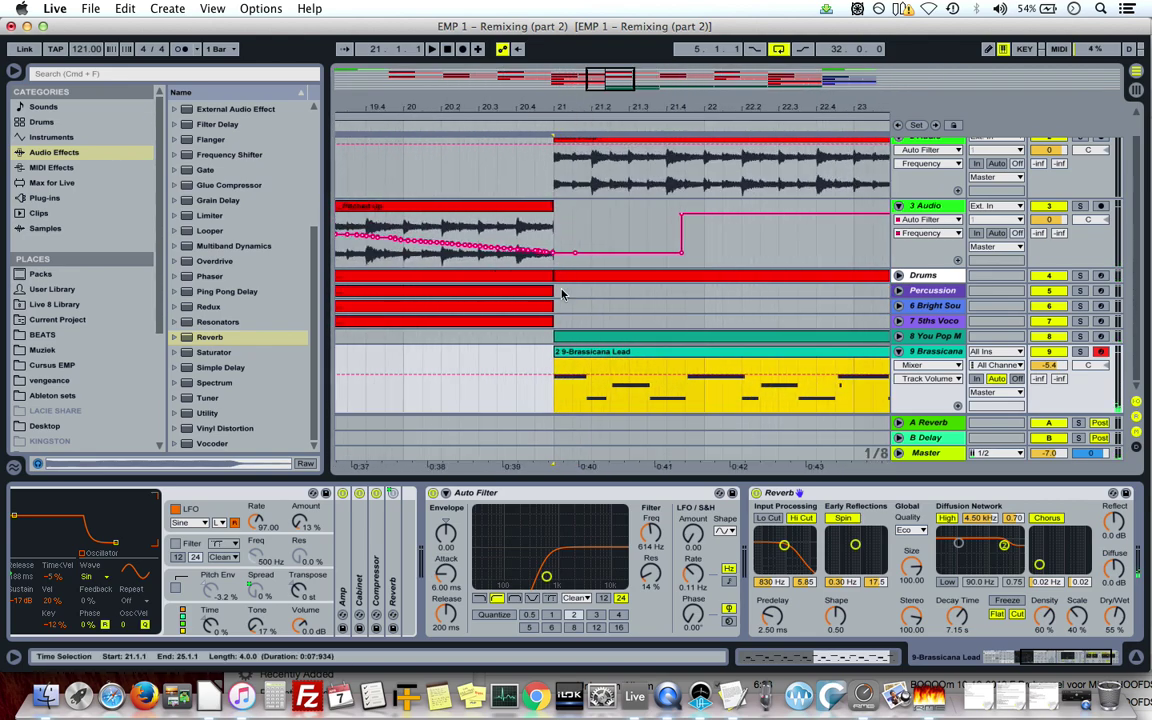
Extend the start of the Brassicana Lead clip back to 20.4.3, just before bar 21.
left_click_drag(556, 351, 535, 352)
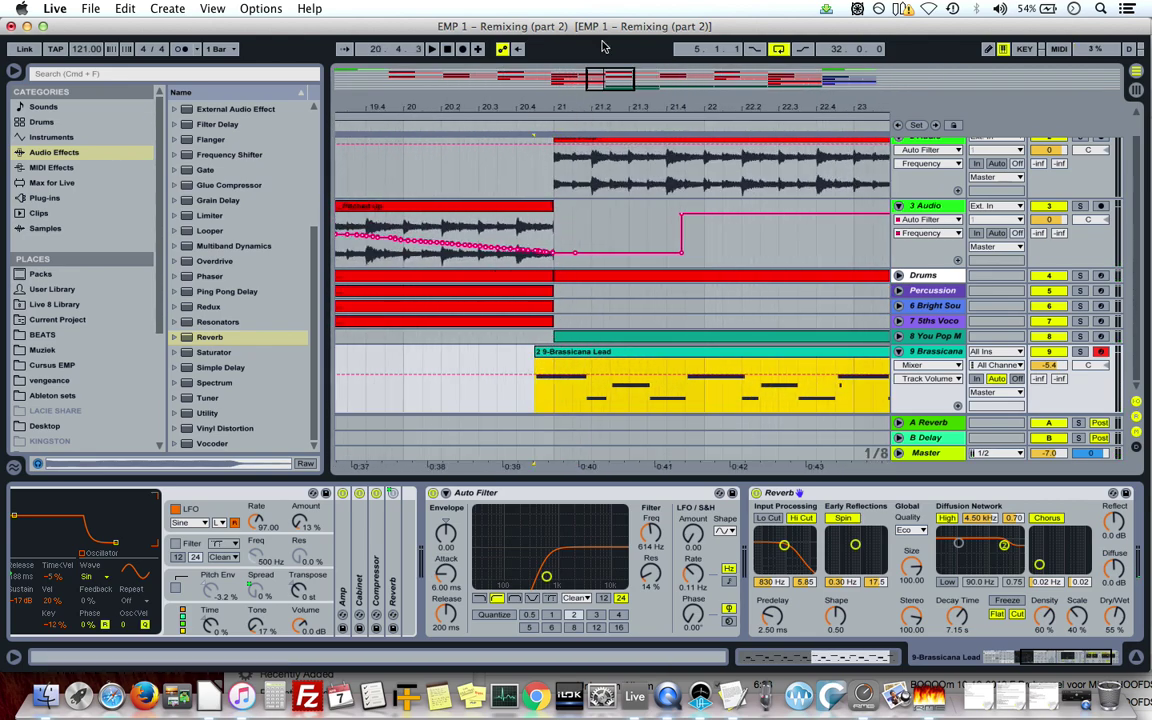
left_click_drag(533, 133, 507, 108)
During playback, set the Brassicana track's volume to -5.6 dB and filter cutoff to 719 Hz, and the master volume to -6.1 dB.
left_click(482, 119)
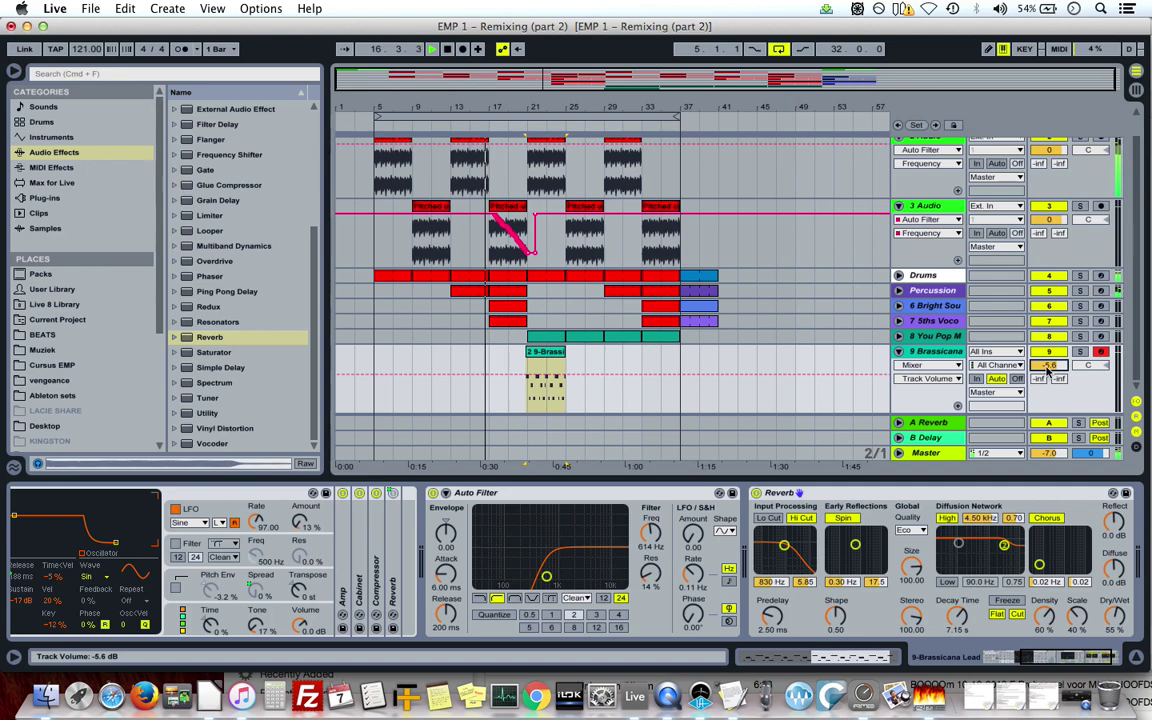
left_click(648, 533)
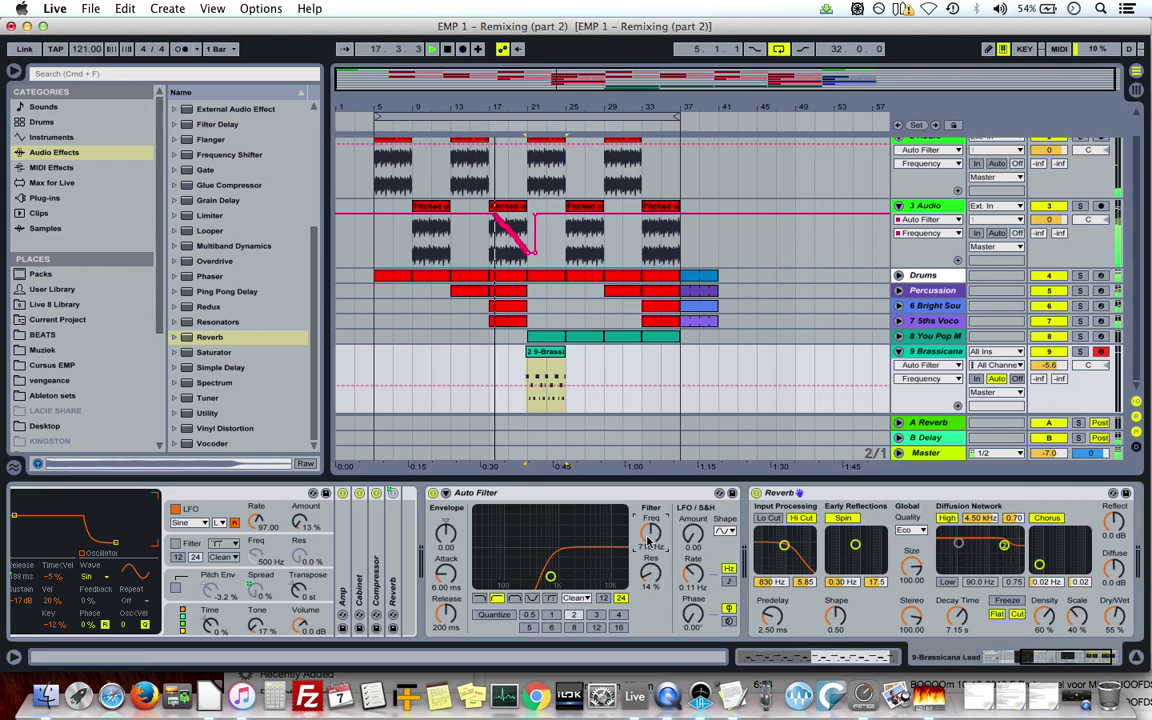
left_click_drag(1066, 456, 1066, 451)
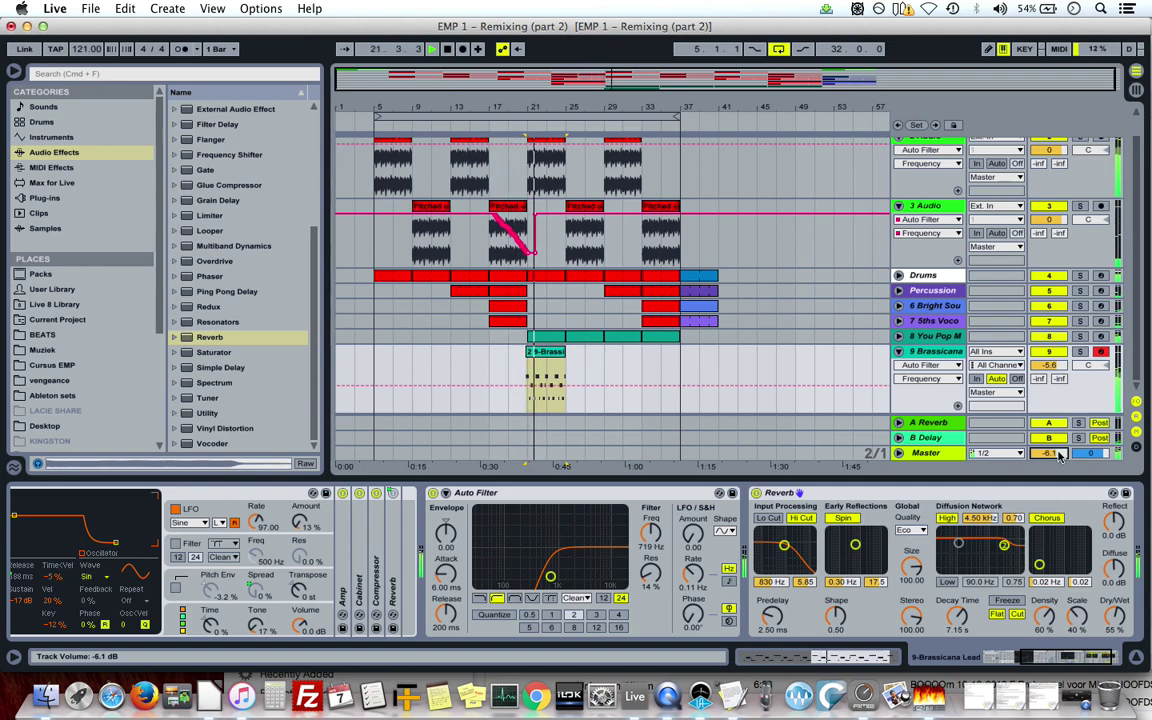
Duplicate the Brassicana Lead clip at bars 21 to 25 three times so it fills the section up to bar 37.
left_click(541, 390)
left_click(532, 391)
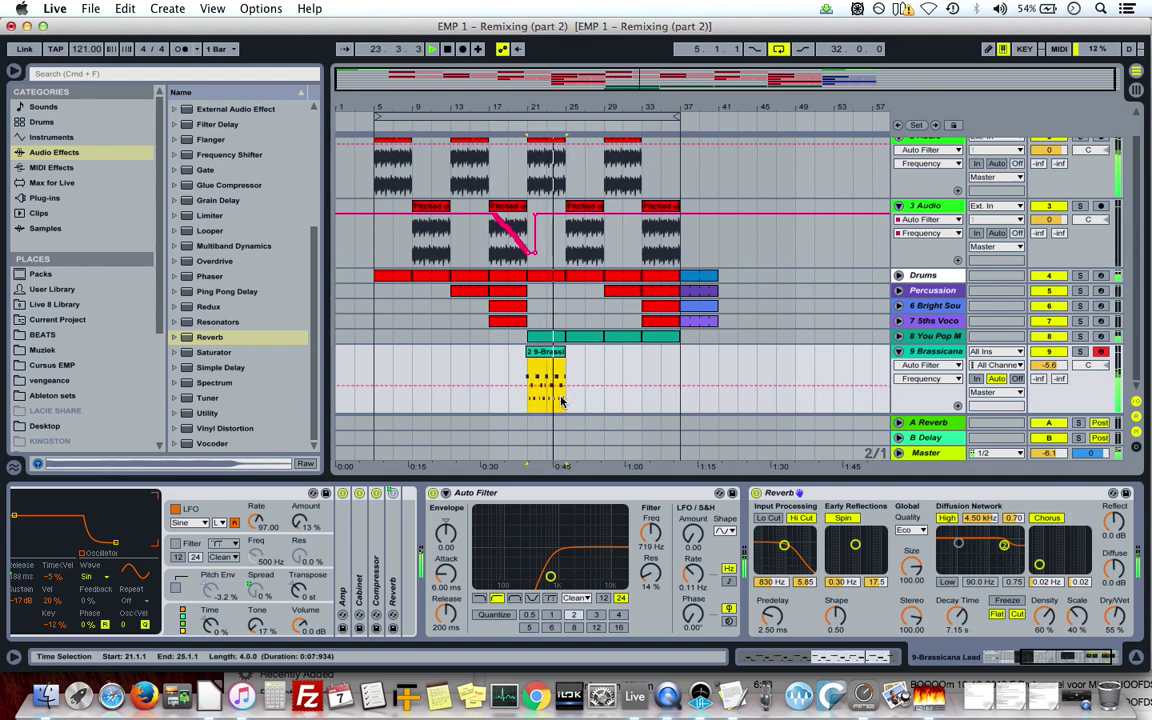
key("super+d")
key("super+d")
key("super+d")
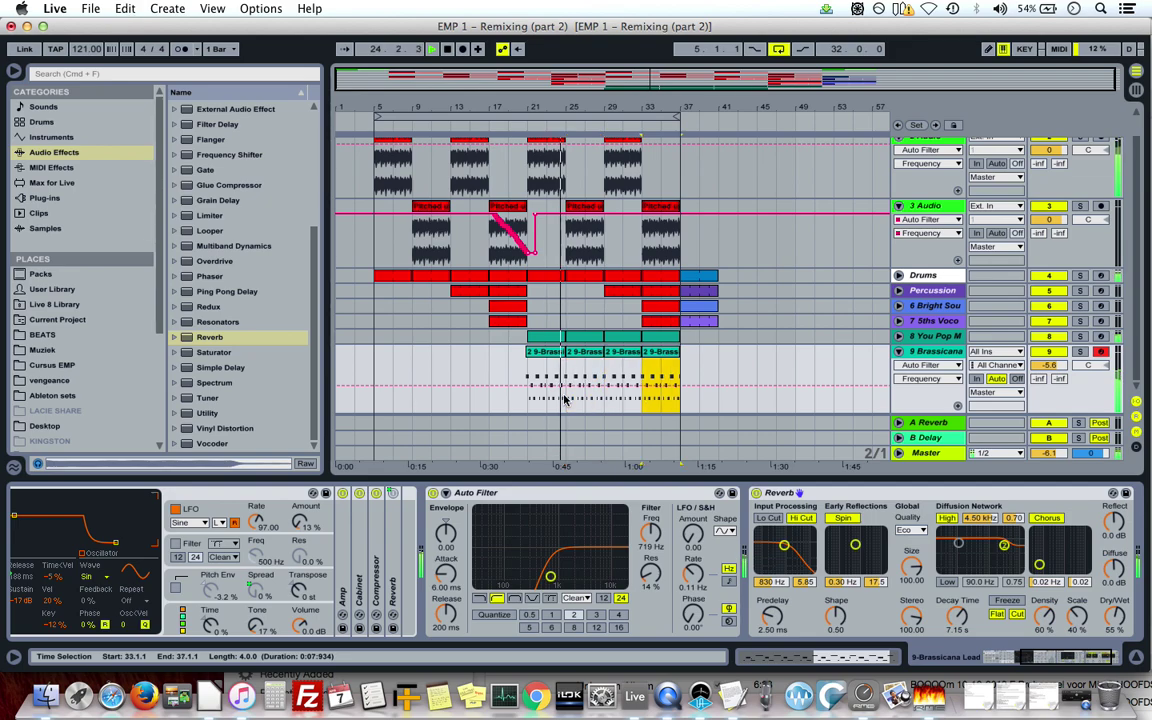
Lower the Brassicana track's volume to -6.7 dB during playback and turn off arrangement looping.
left_click(1060, 367)
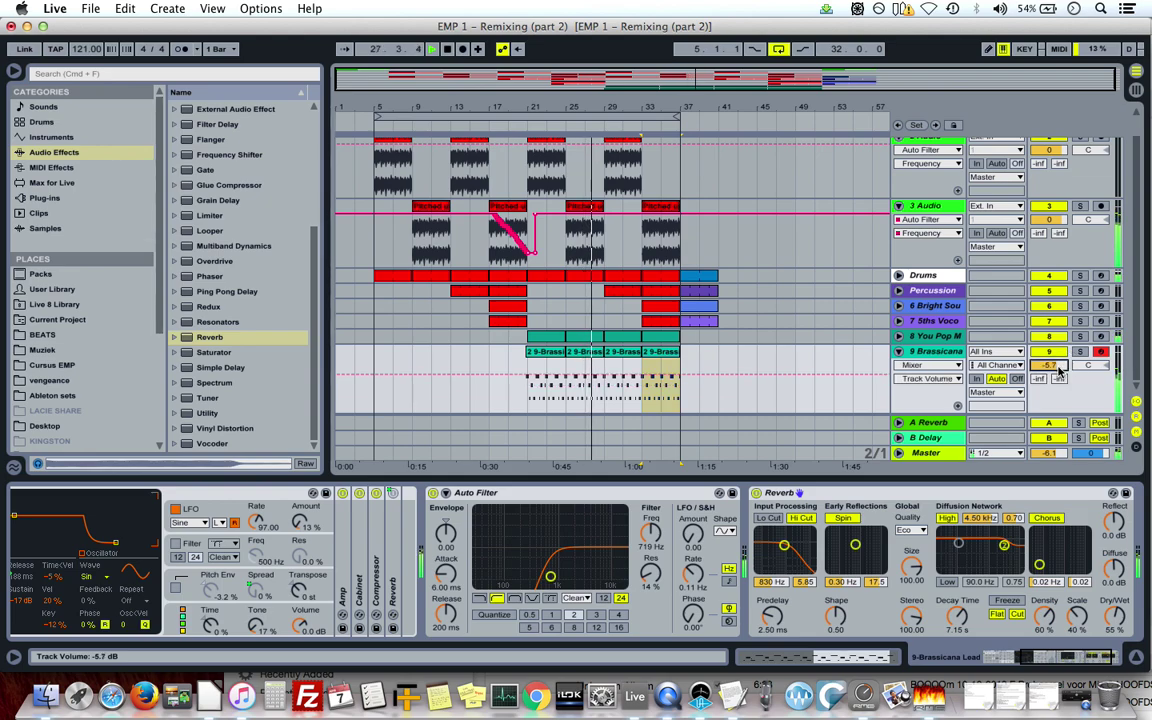
left_click_drag(1048, 365, 1048, 370)
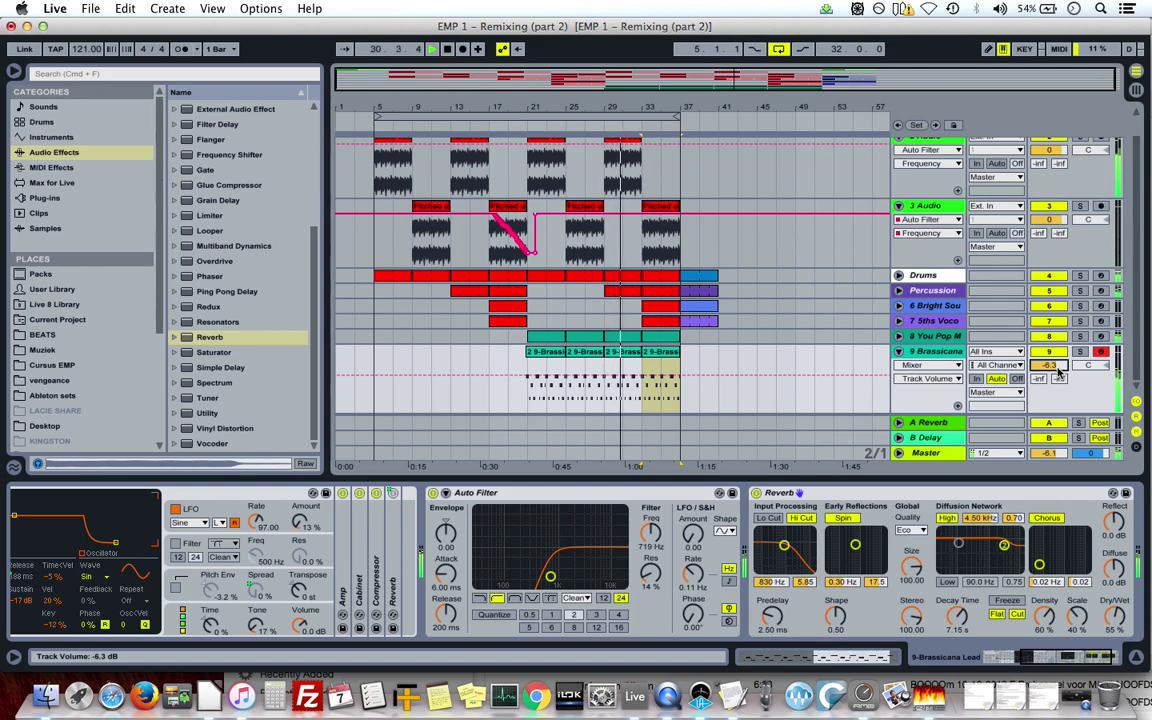
left_click_drag(1058, 370, 1058, 374)
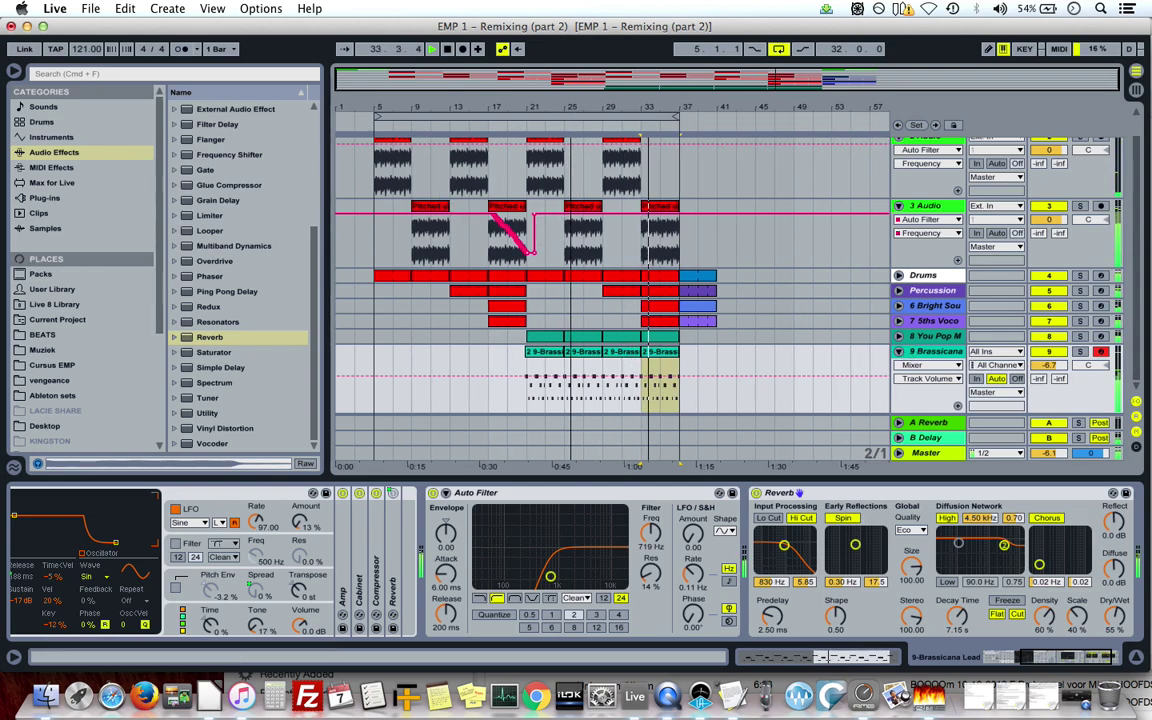
left_click(758, 143)
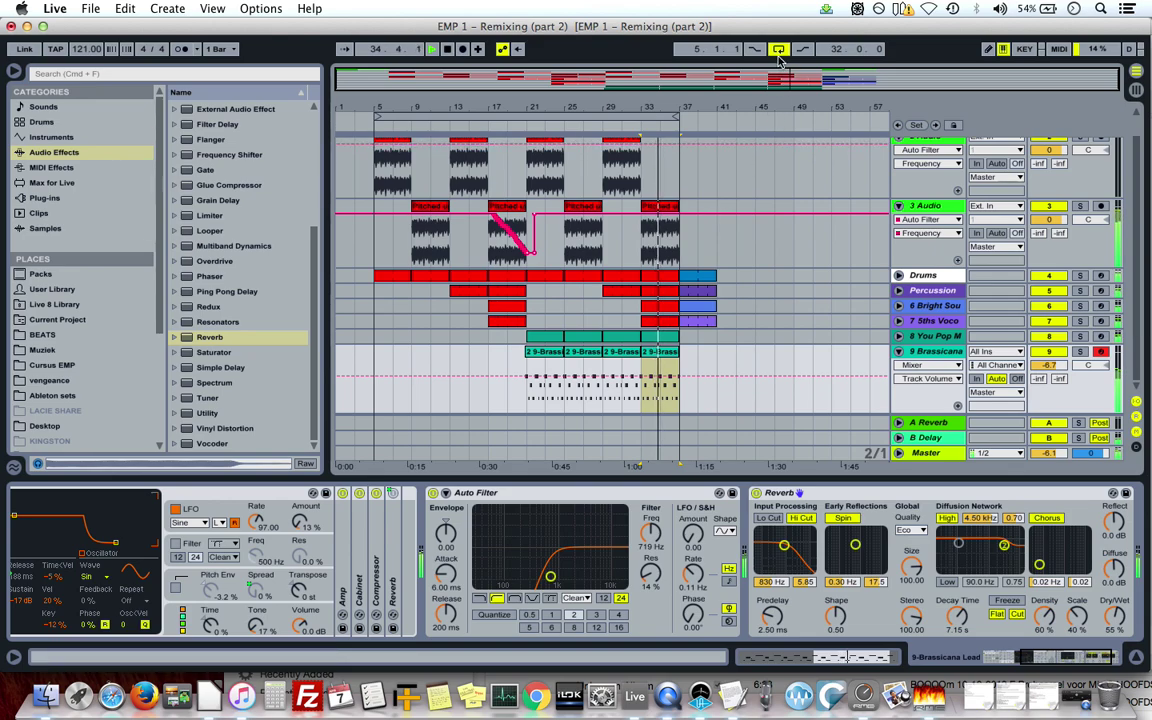
scroll(703, 258, "up", 1)
Try repeating the last Brassicana Lead clip over bars 37 to 41 while listening.
left_click(666, 378)
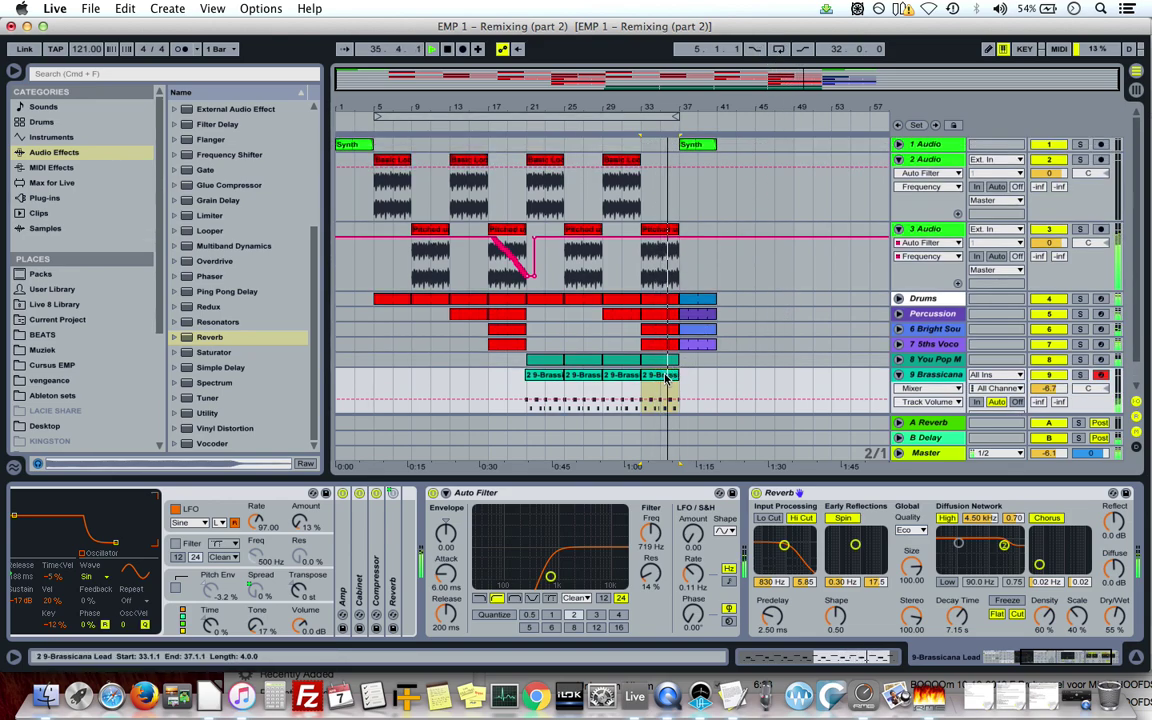
key("super+d")
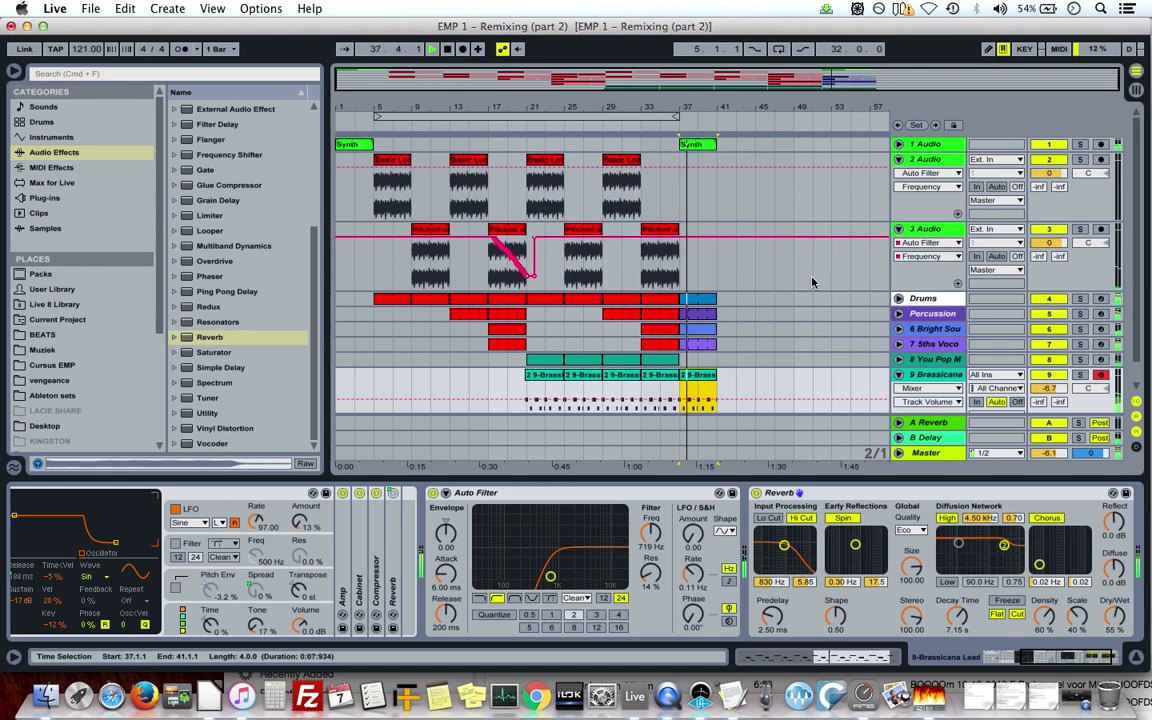
left_click(701, 376)
key("Delete")
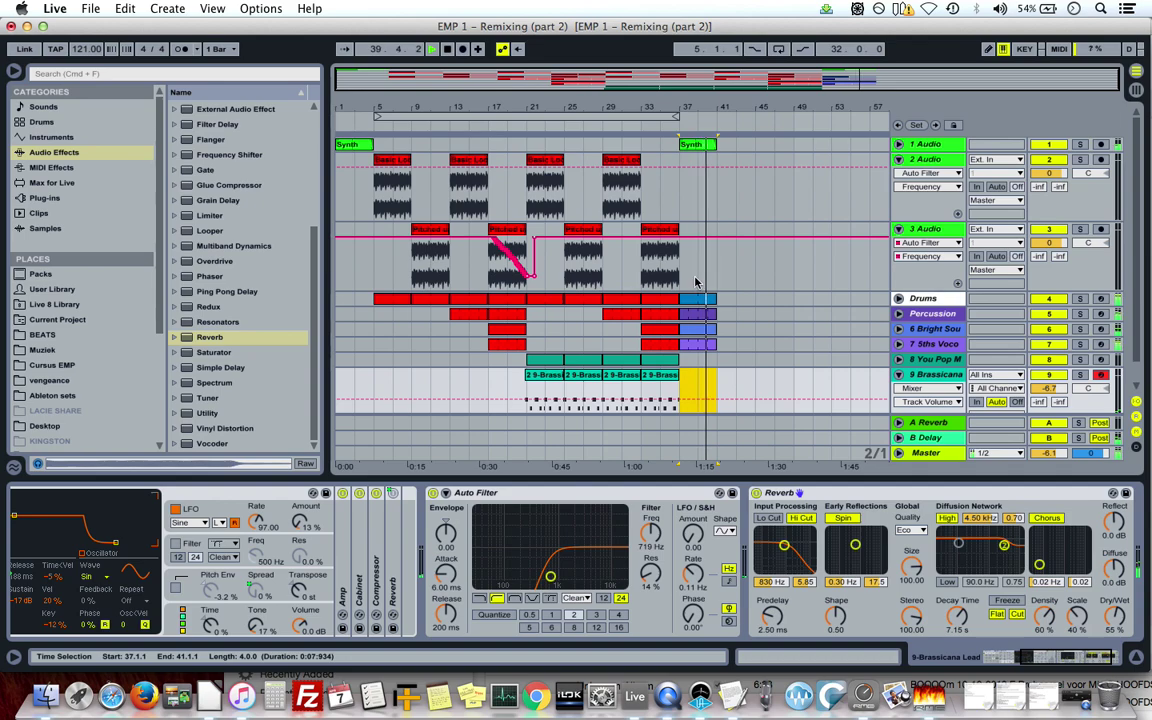
Duplicate the clips of bars 37 to 41 on tracks 1 to 7 so the section repeats at bar 41, and listen to it.
left_click(708, 320)
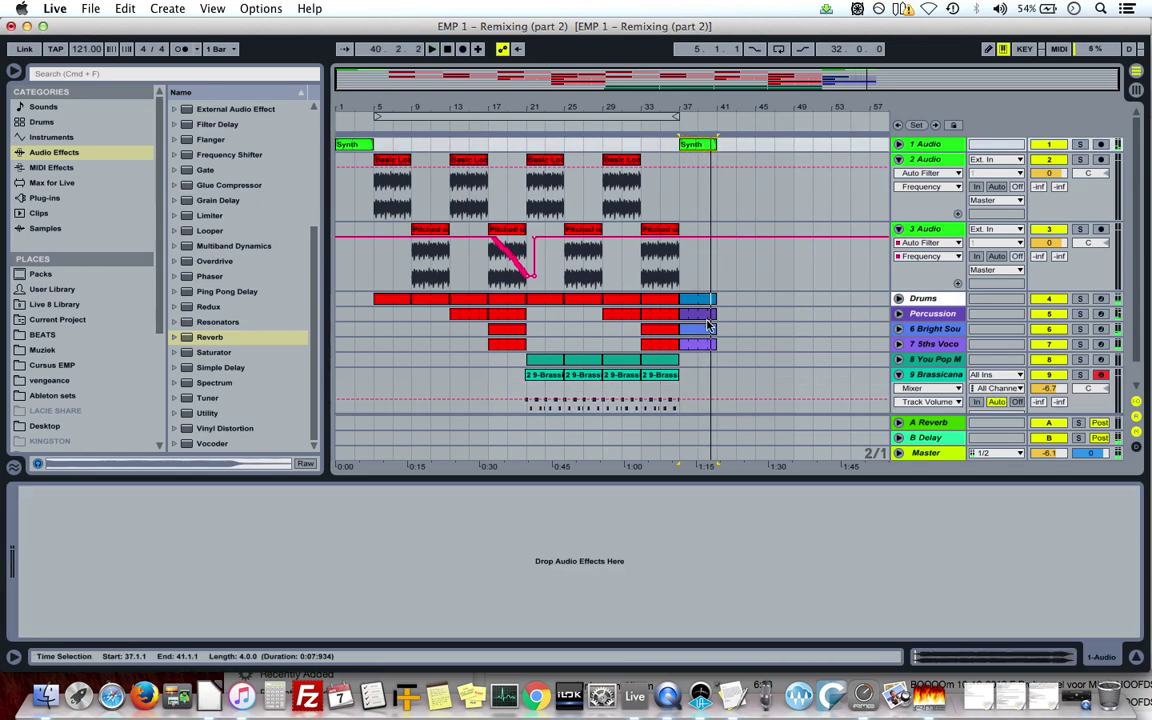
left_click(708, 344)
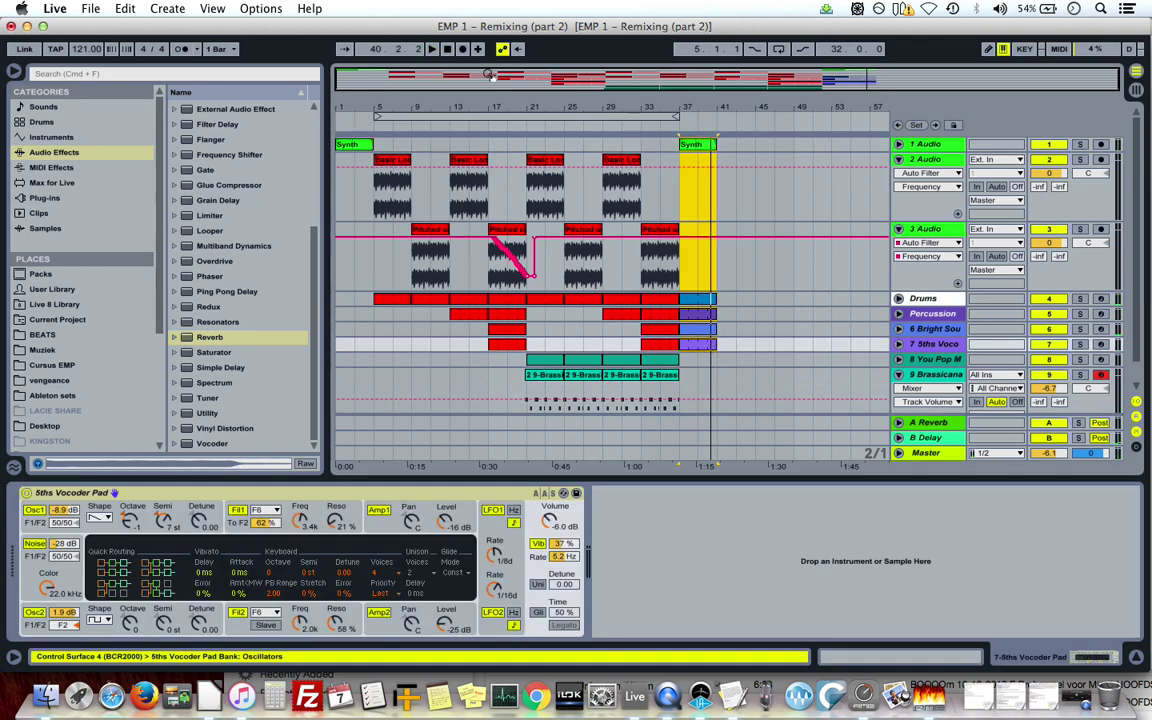
left_click(125, 8)
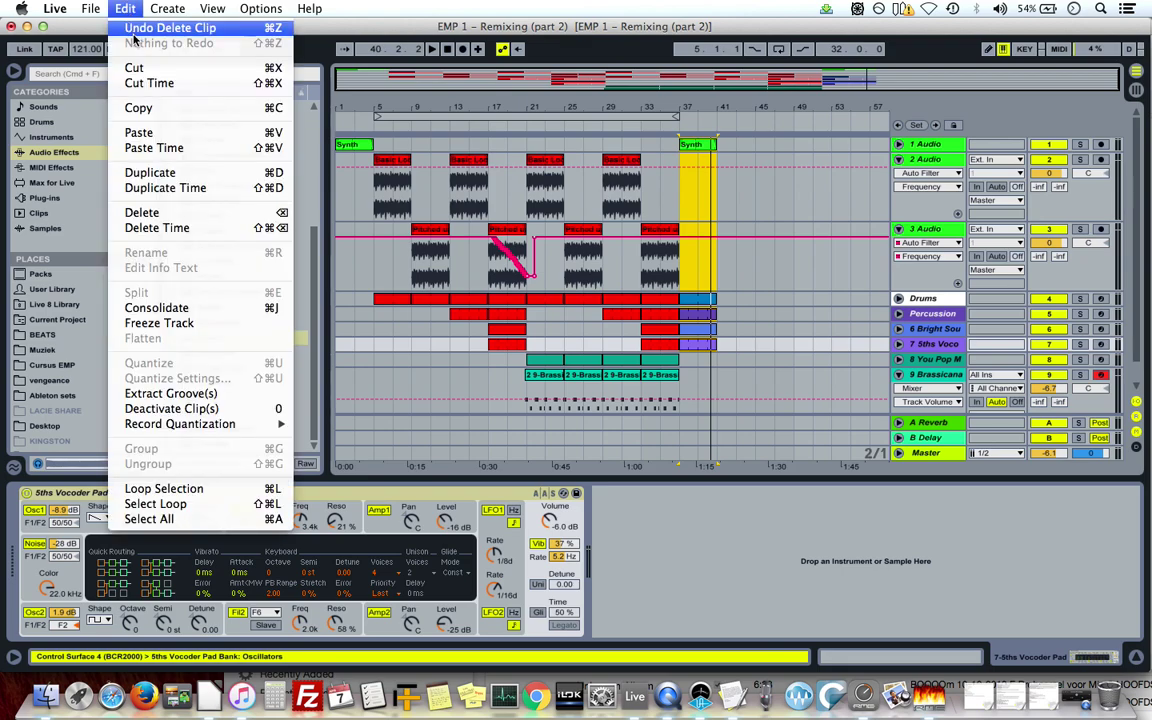
left_click(171, 174)
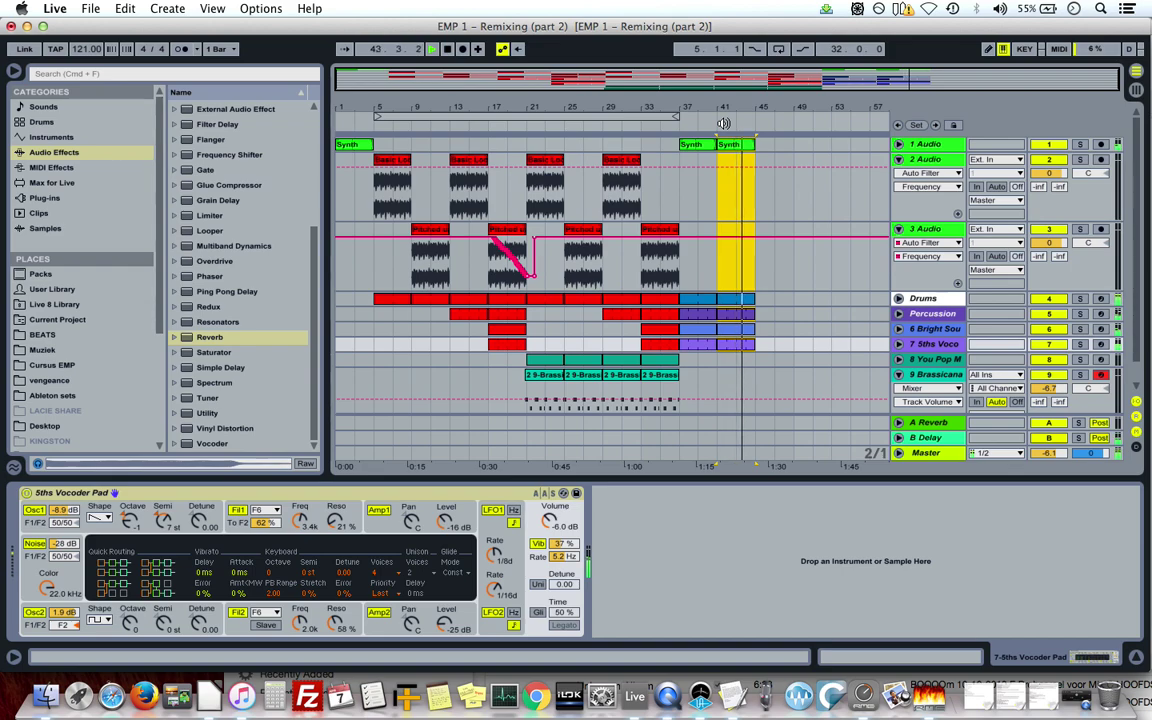
key("space")
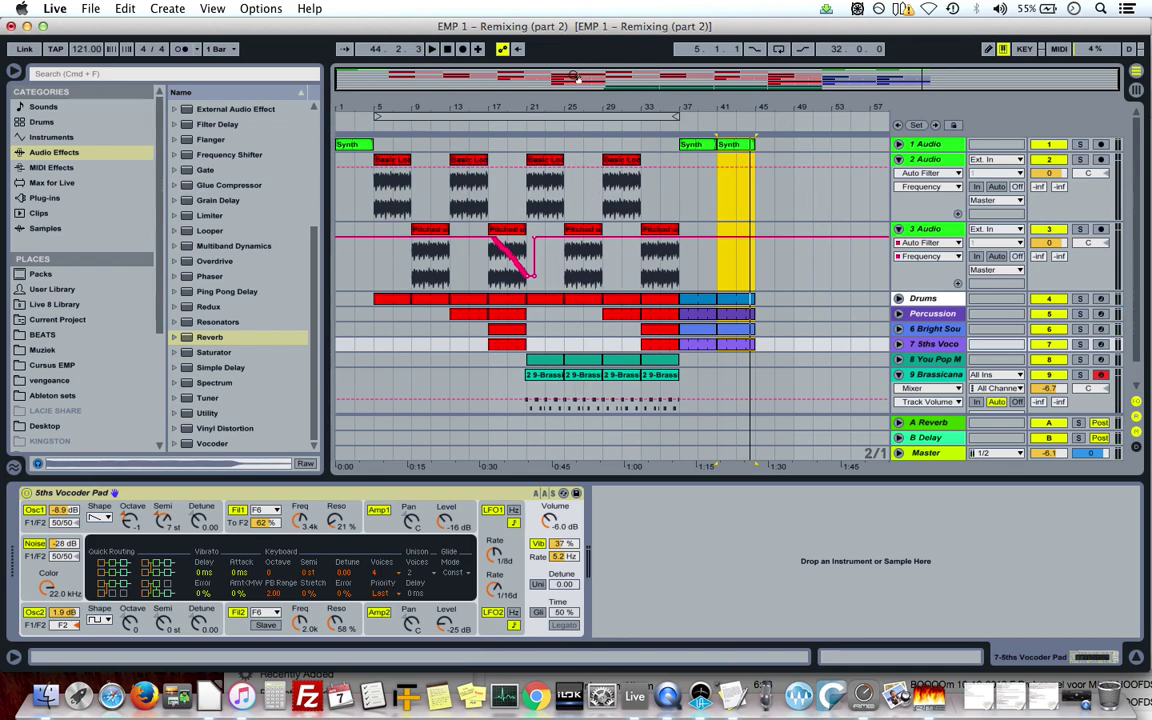
Copy the whole section from bar 5 to bar 37 across all tracks and paste it at bar 45.
left_click(541, 116)
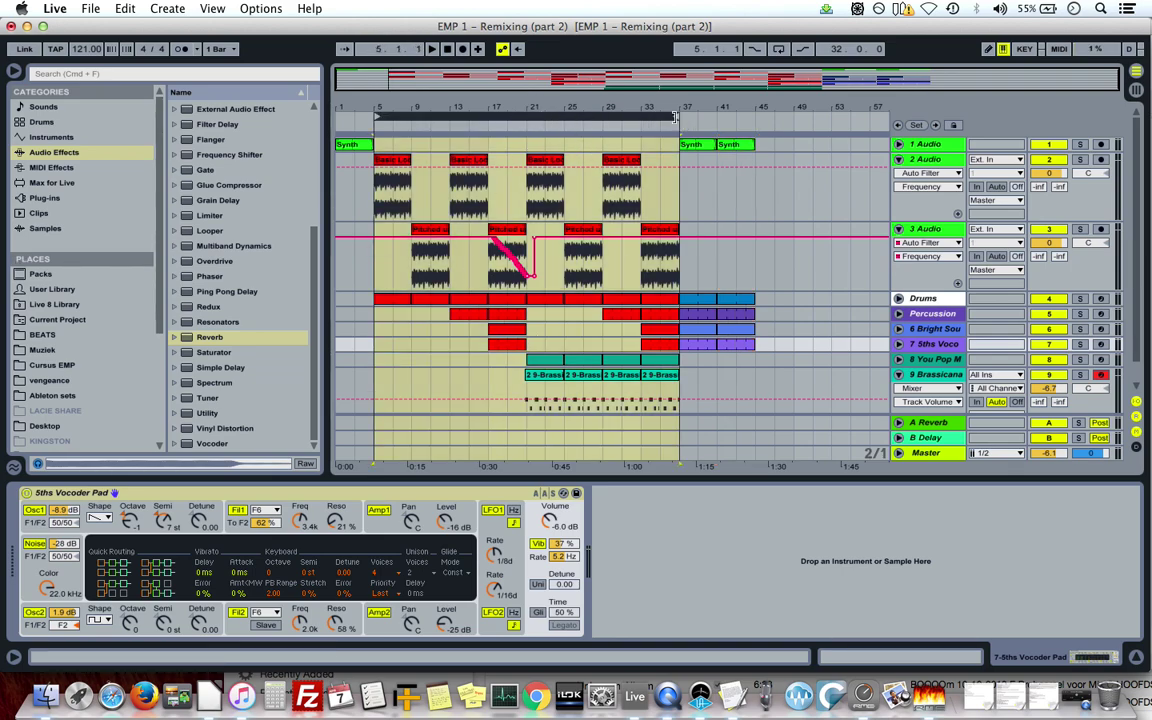
left_click(675, 117)
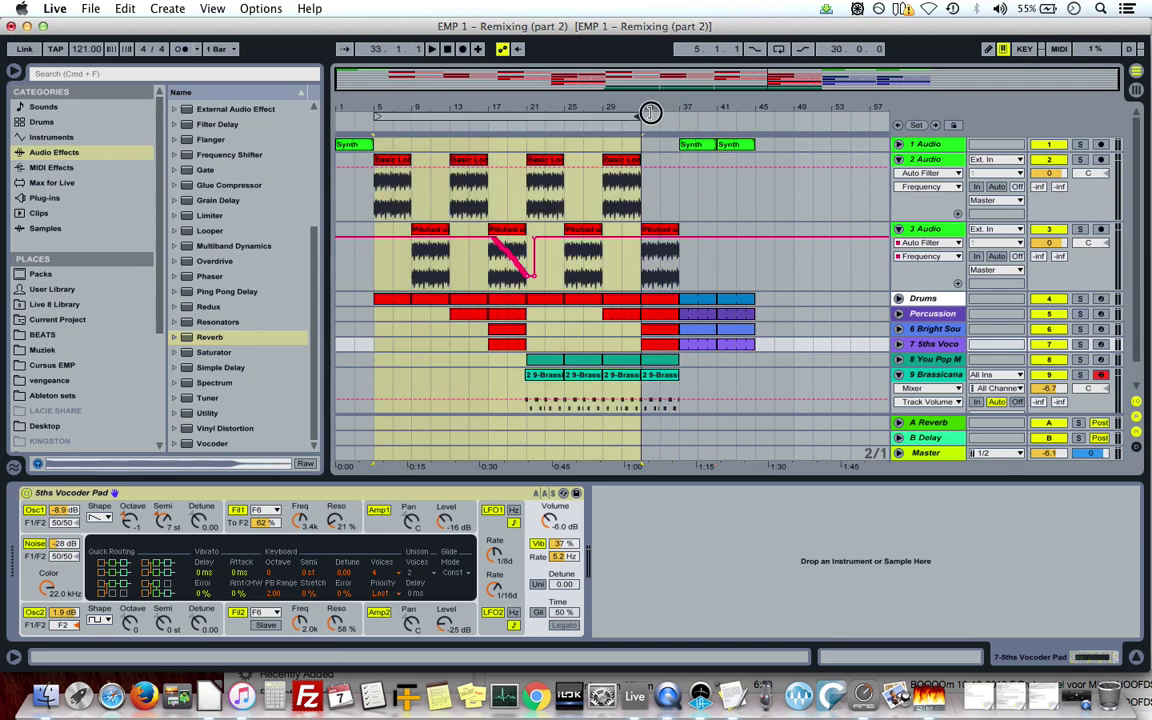
left_click(485, 117)
left_click(124, 9)
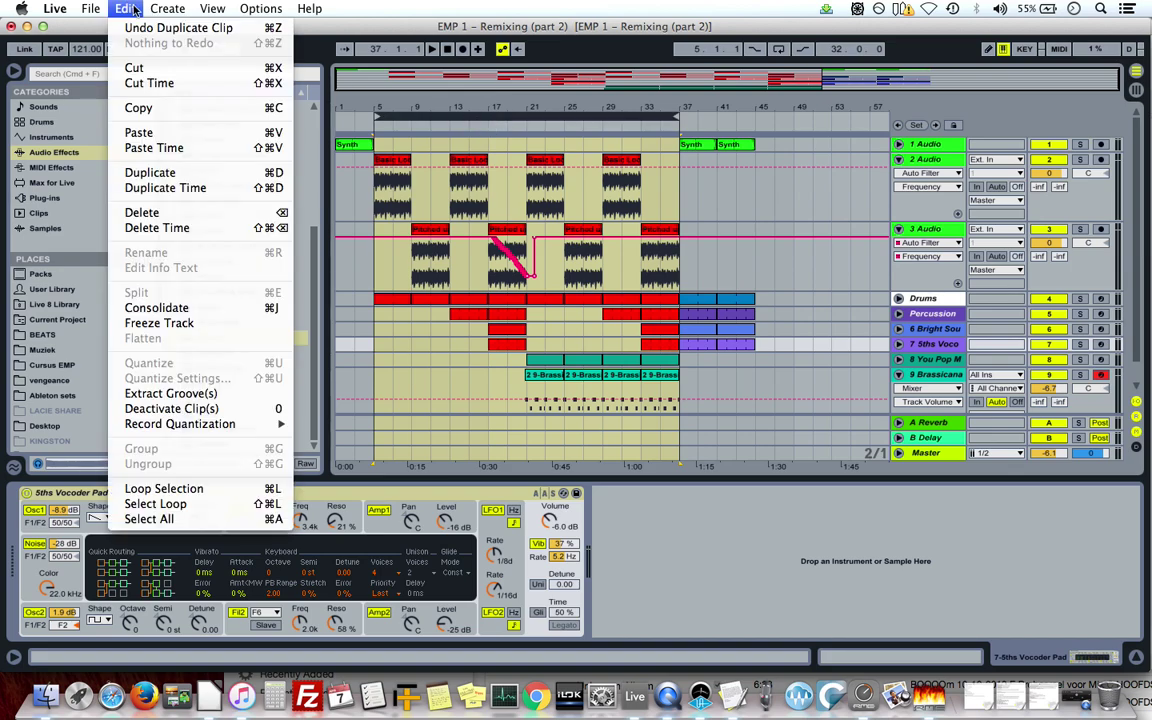
left_click(140, 109)
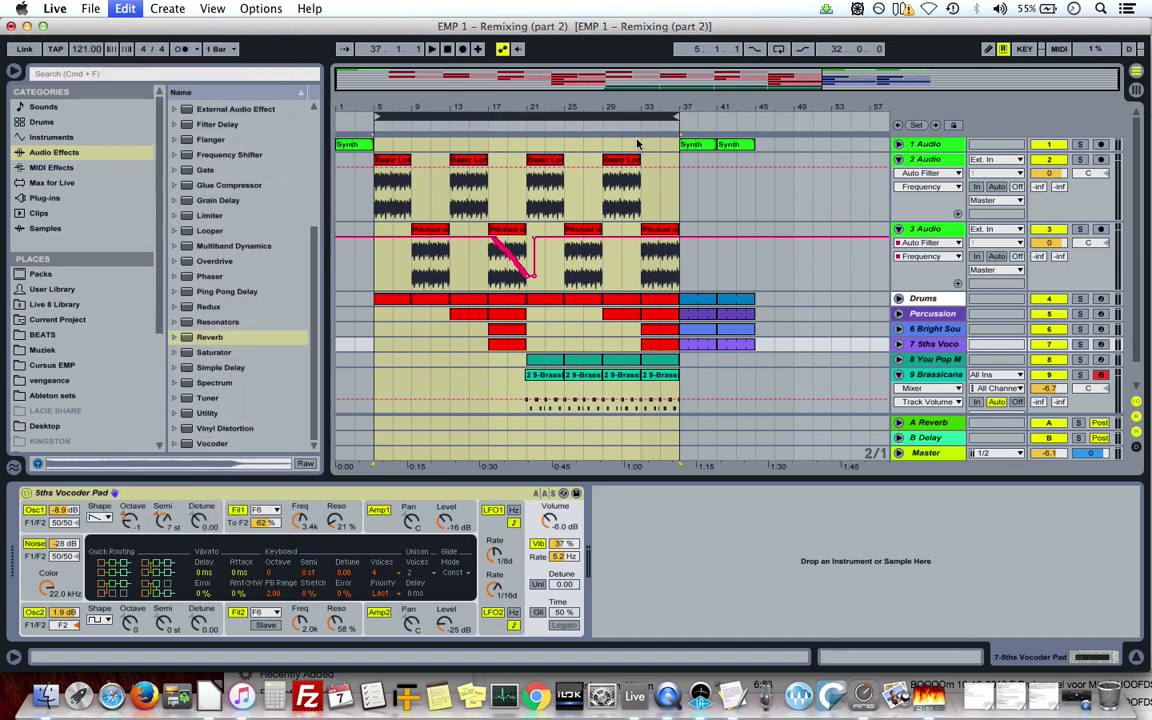
left_click(752, 145)
left_click(127, 9)
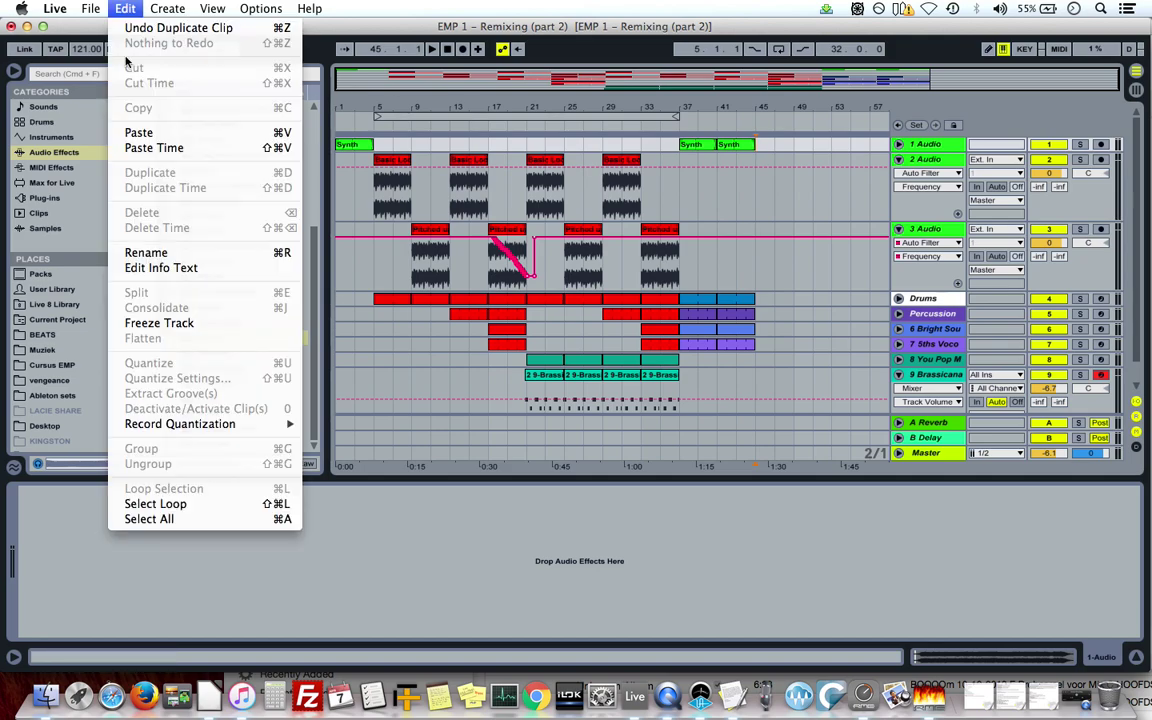
left_click(235, 131)
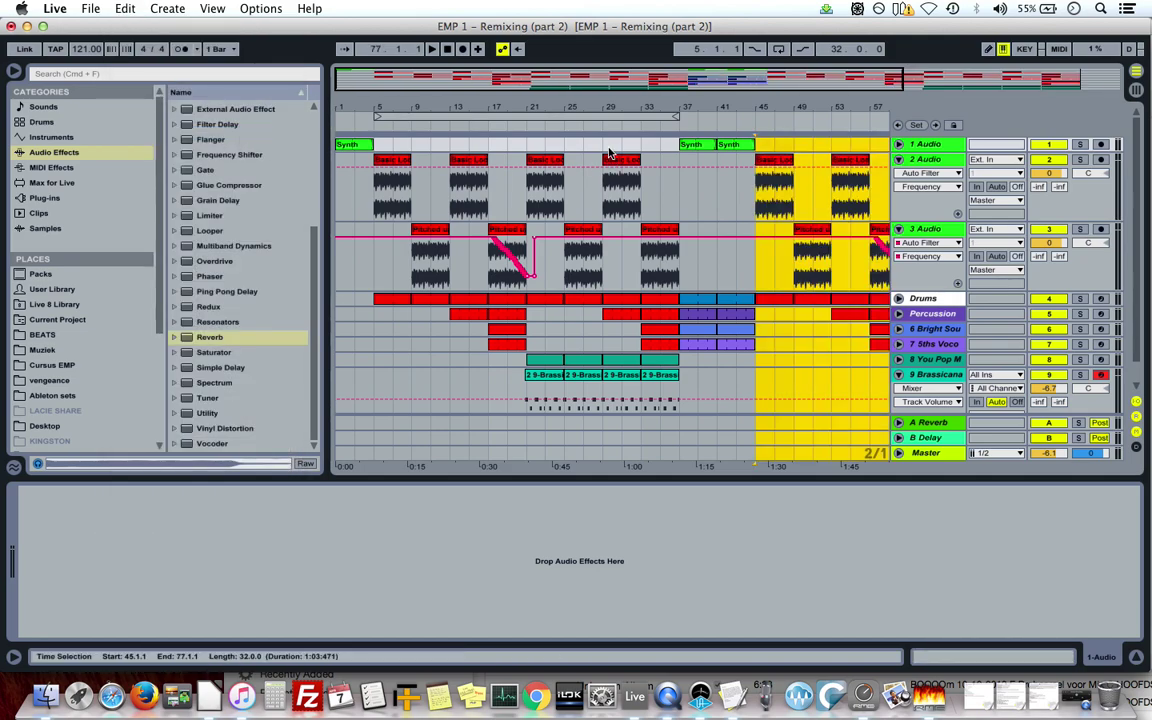
Stretch the loop range so that it covers the arrangement from bar 1 to bar 77.
key("minus")
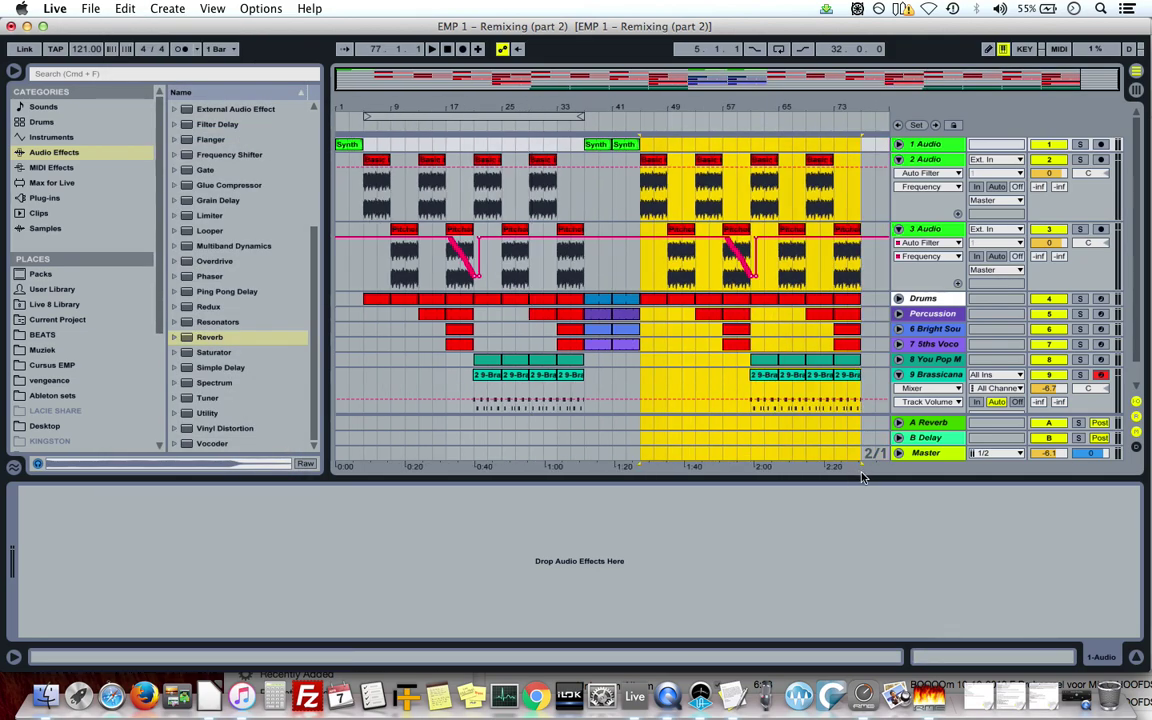
left_click_drag(367, 117, 340, 117)
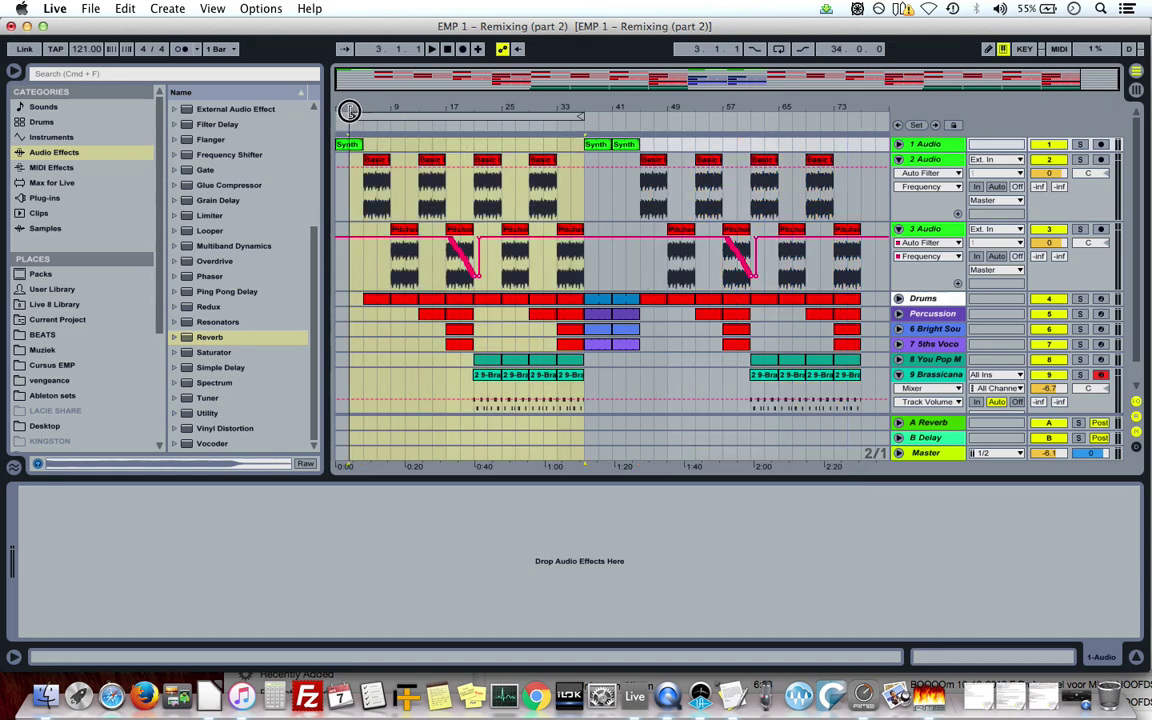
left_click_drag(573, 117, 862, 111)
left_click_drag(655, 114, 655, 104)
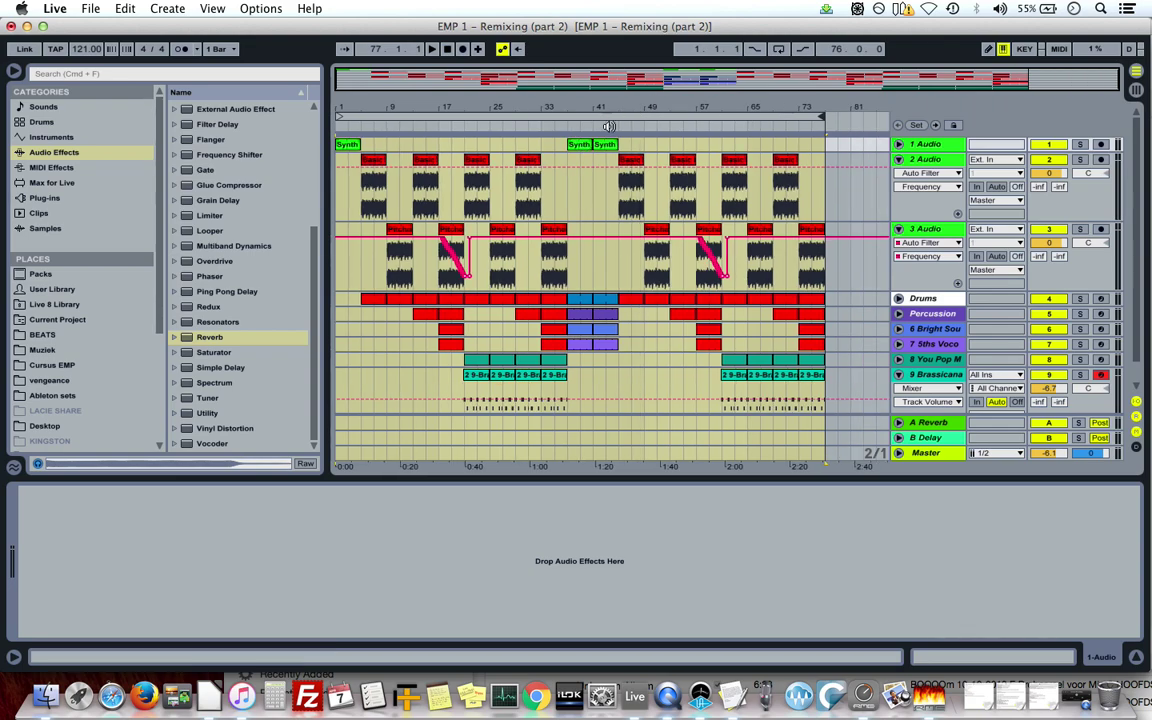
Copy the clips of bars 37 to 45 on tracks 1 to 7 and paste them at bar 77.
left_click(581, 145)
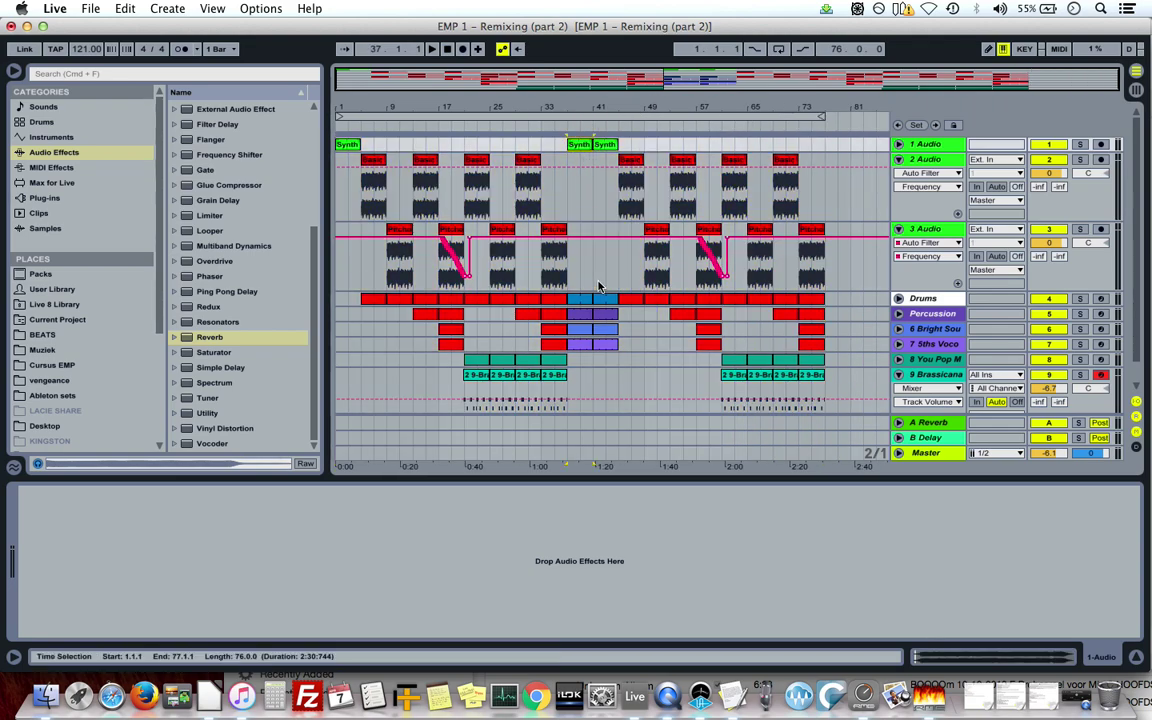
left_click(610, 345, "shift")
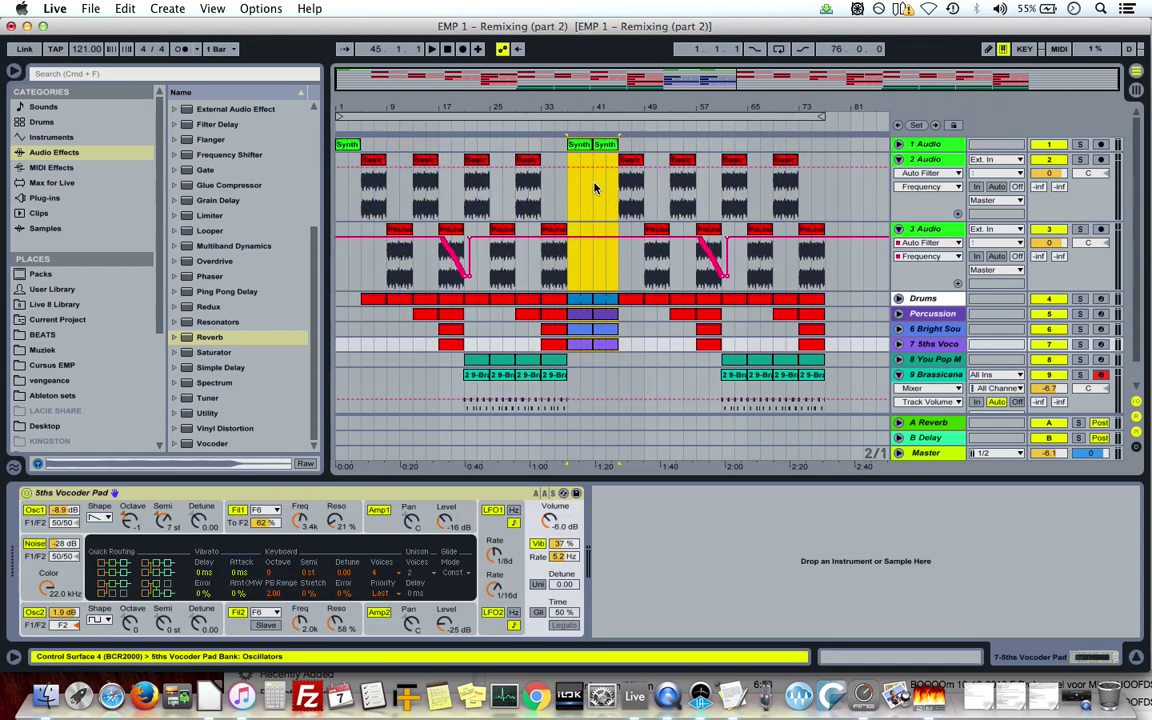
left_click(133, 8)
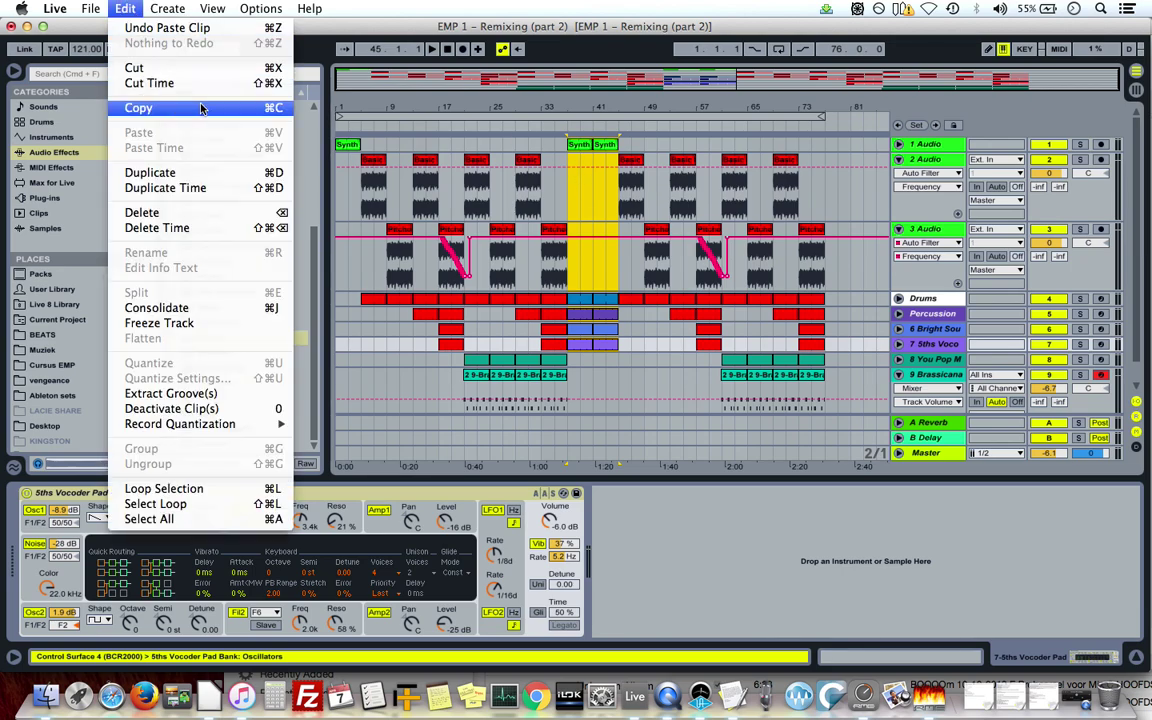
left_click(145, 106)
left_click(823, 148)
left_click(127, 9)
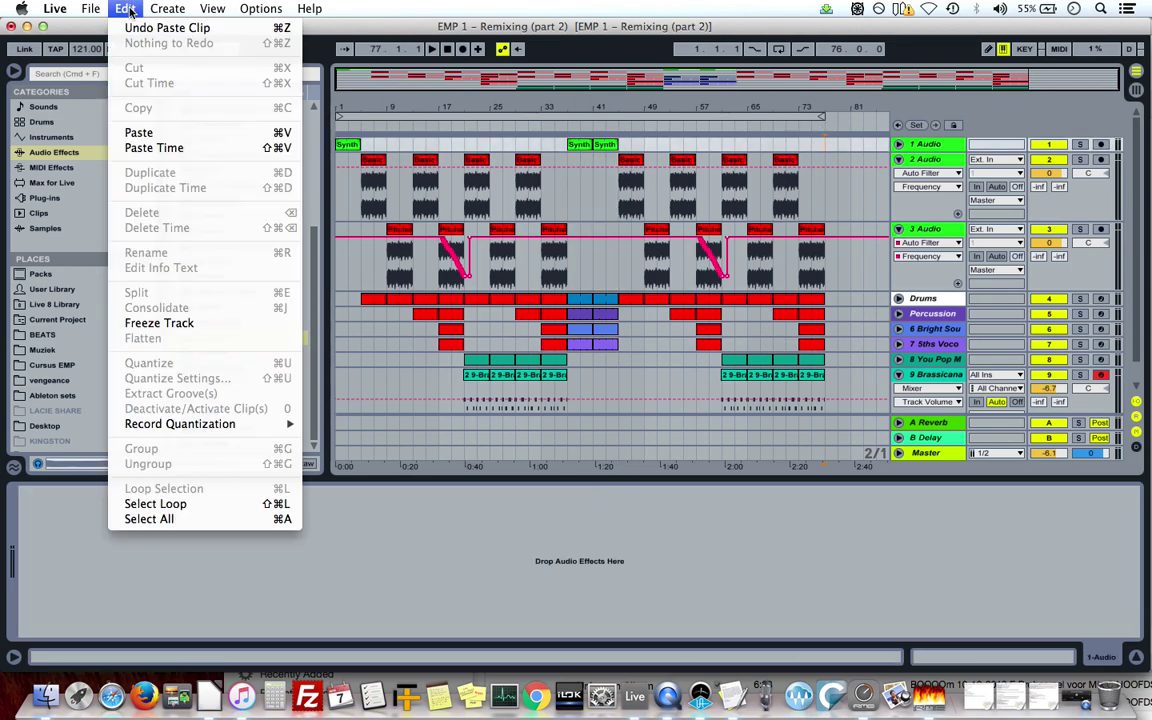
left_click(150, 132)
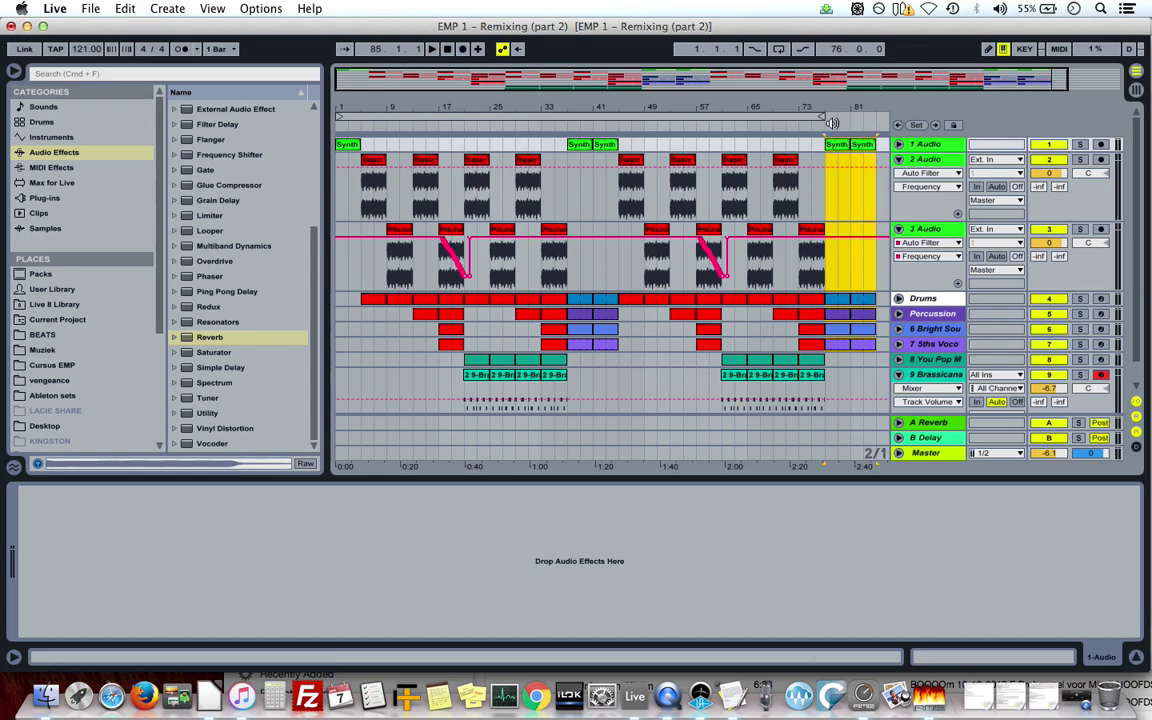
Extend the end of the loop range to bar 85, and fold and disarm the Brassicana track.
left_click_drag(820, 118, 875, 118)
left_click_drag(730, 110, 713, 111)
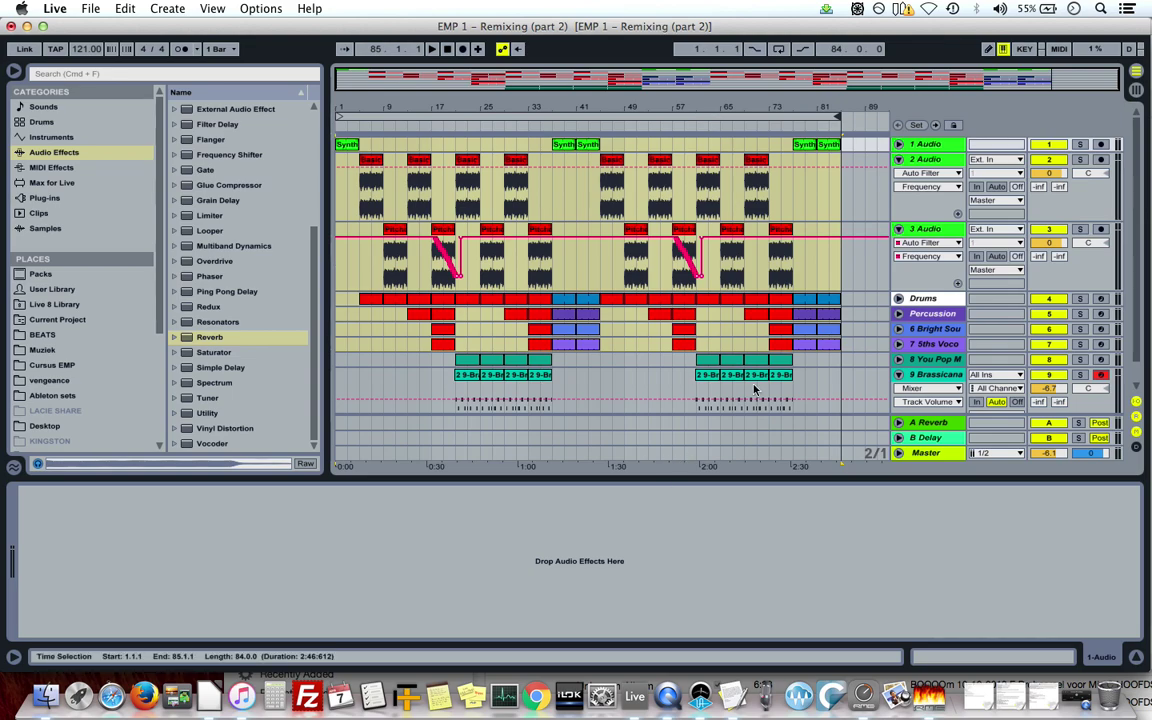
left_click(898, 375)
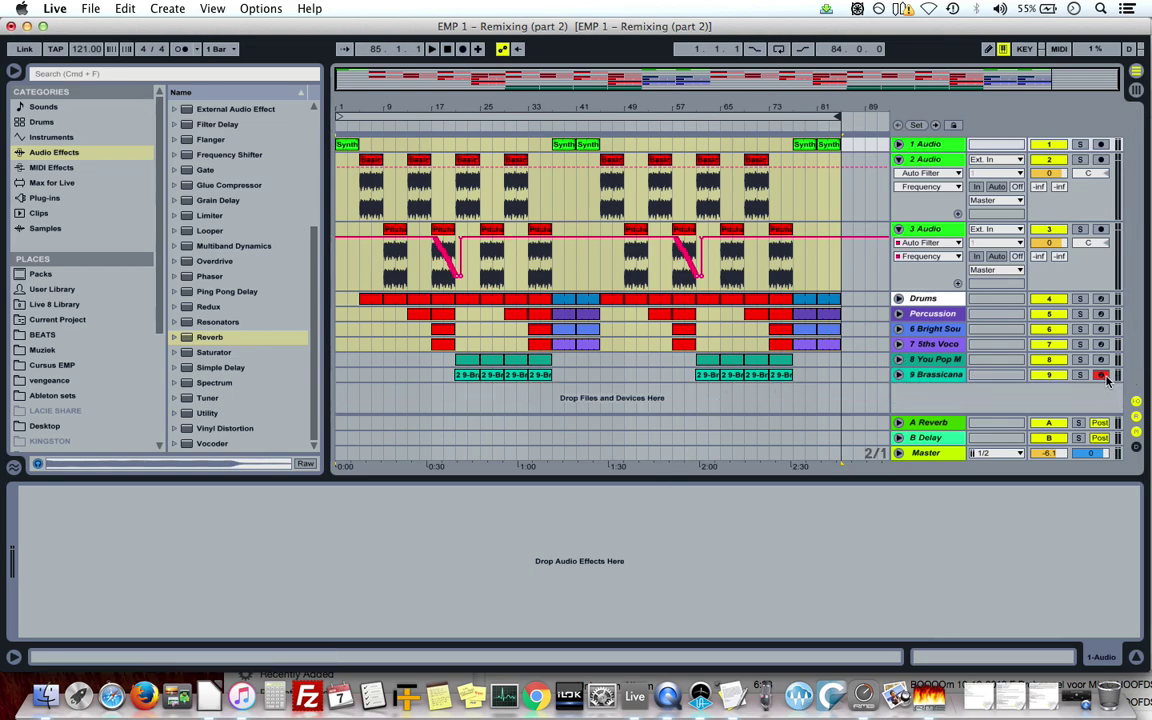
left_click(845, 230)
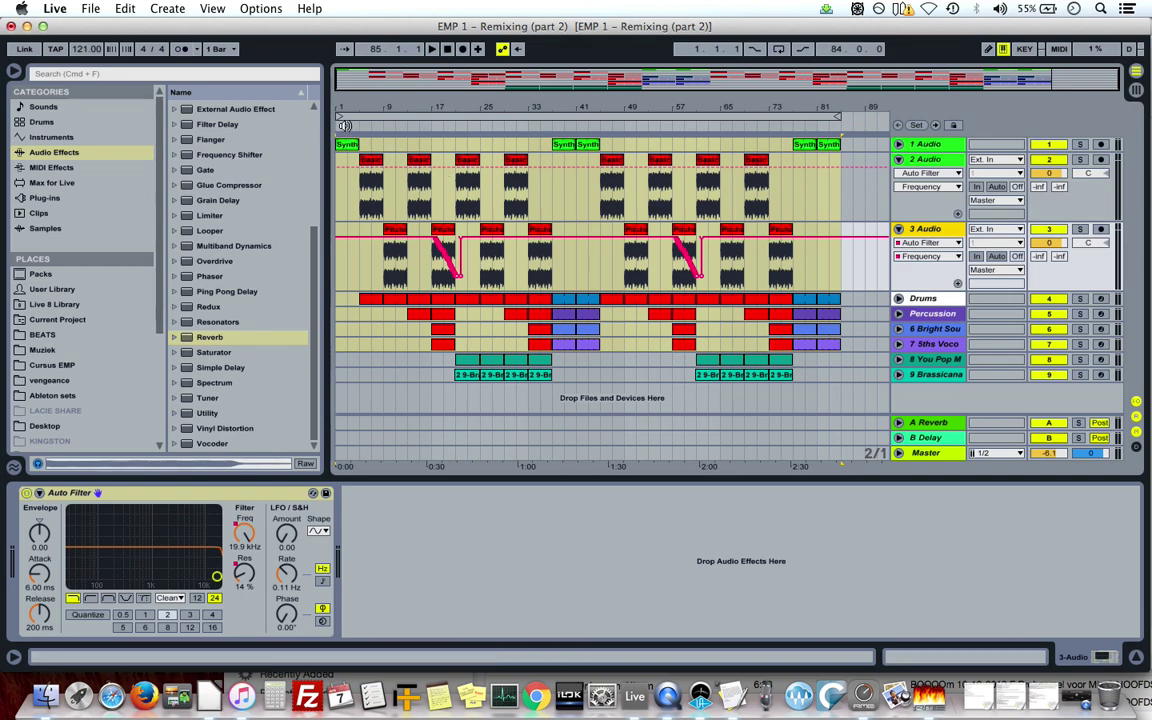
Unfold and solo the Brassicana track, and play its clip at bar 61.
left_click(347, 145)
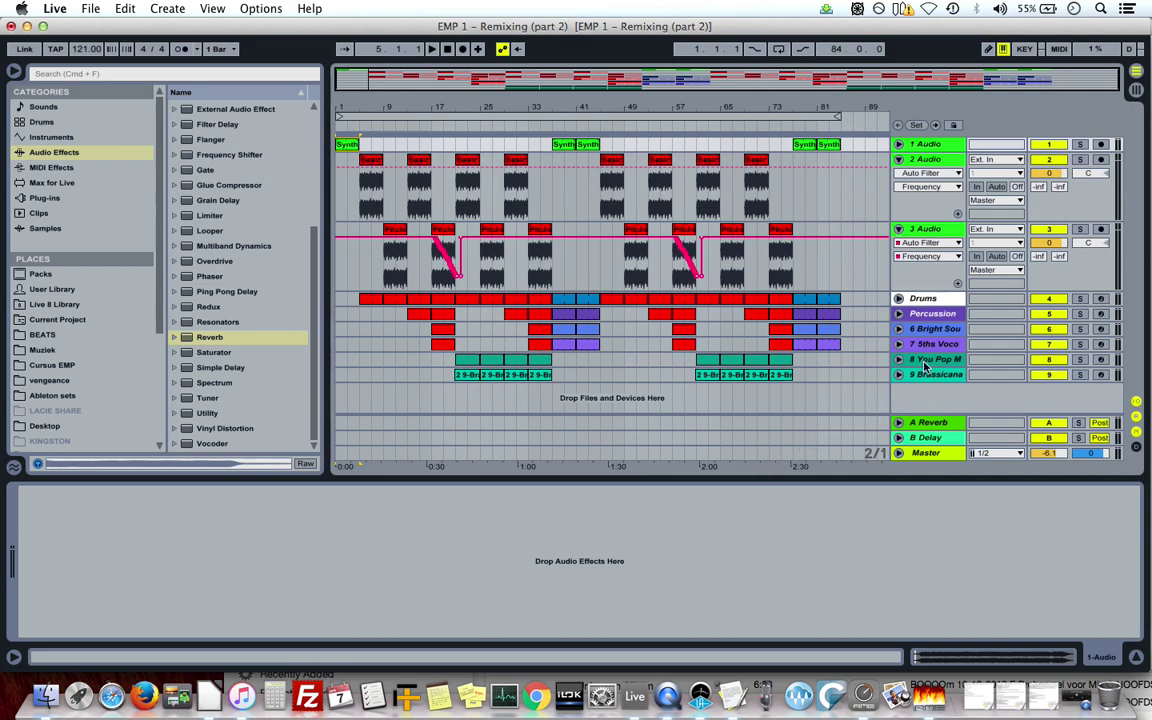
left_click(899, 374)
left_click(707, 380)
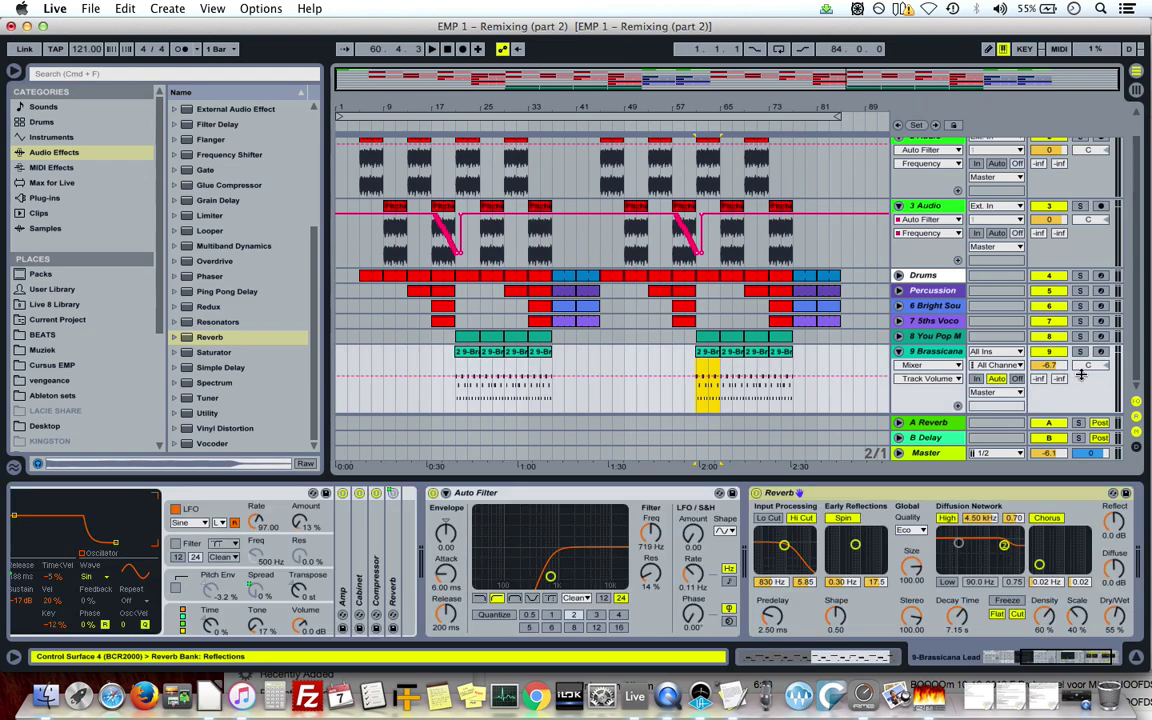
left_click(1081, 353)
key("space")
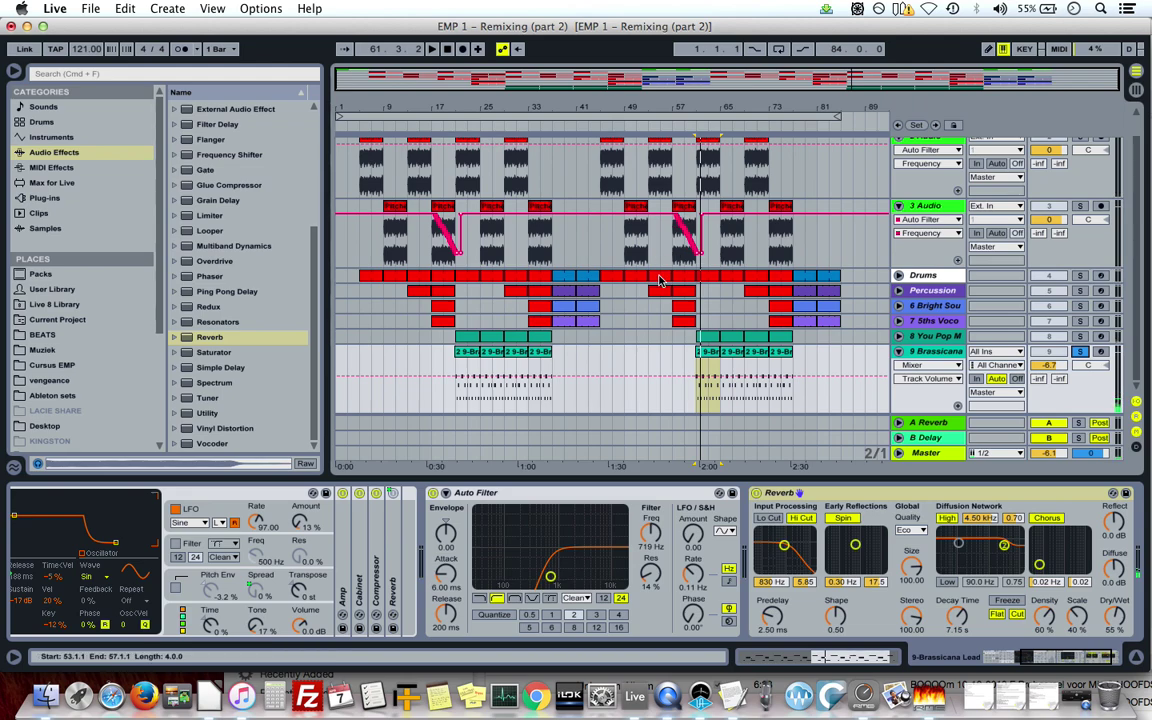
Copy the Reverb effect from the Brassicana track, unfold the 1 Audio track and paste the Reverb onto it.
scroll(662, 279, "up", 1)
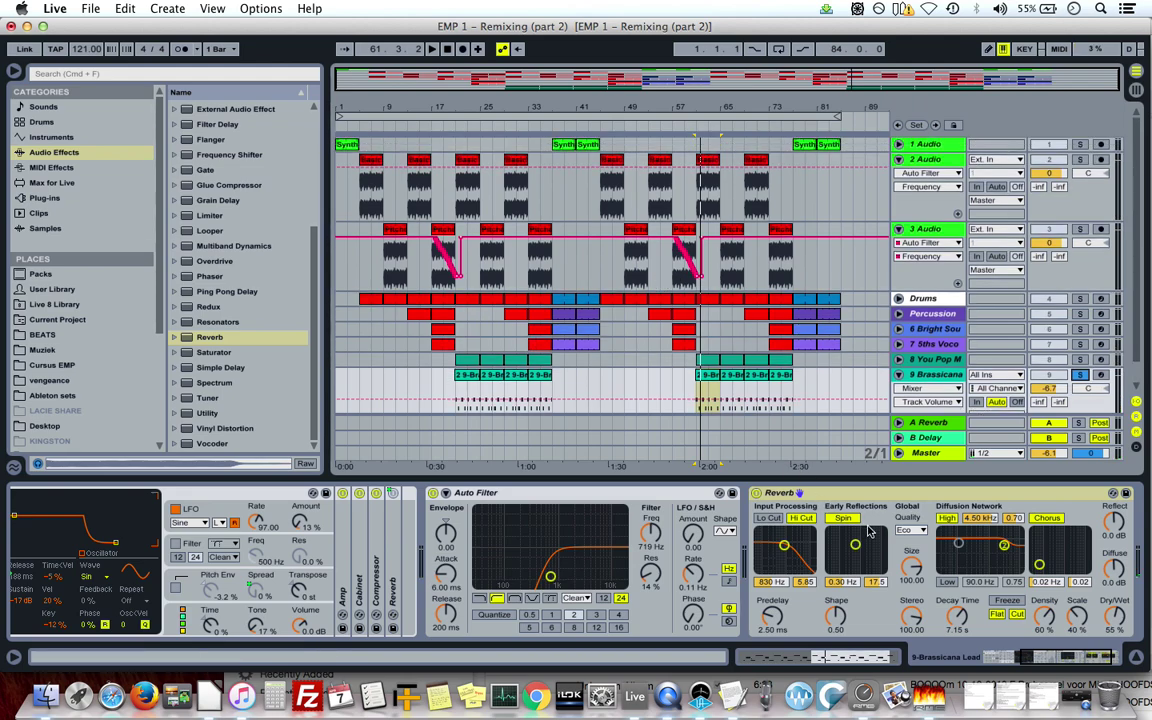
left_click(870, 494)
right_click(870, 495)
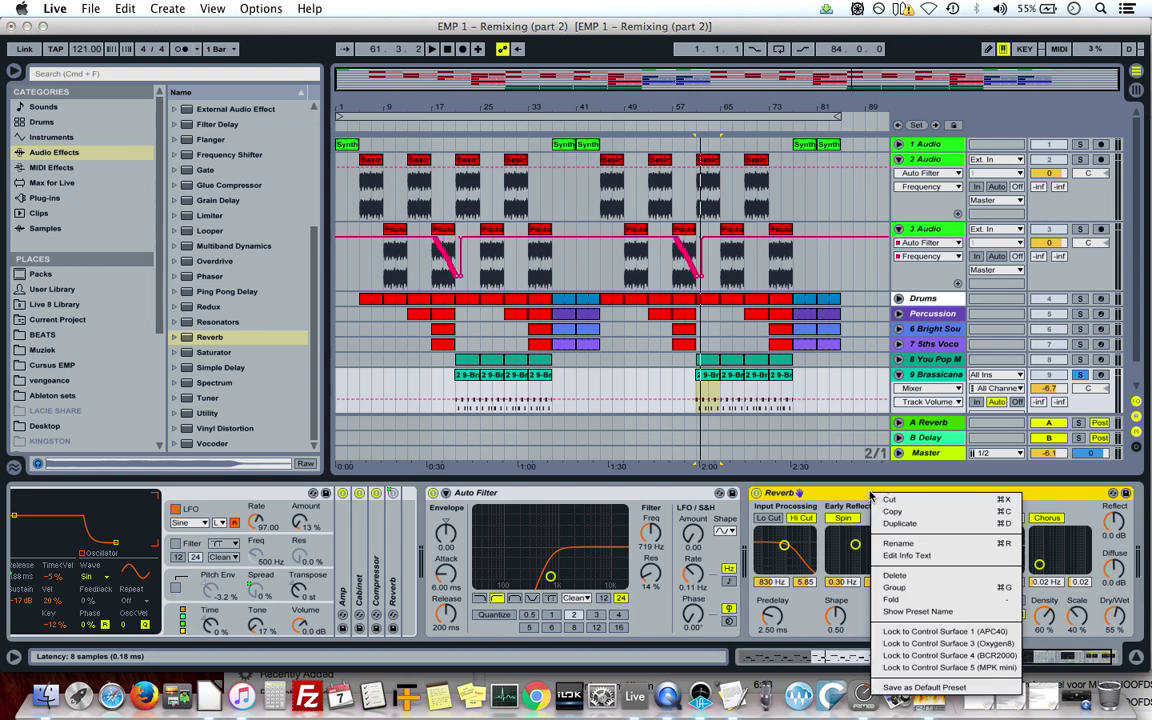
left_click(895, 514)
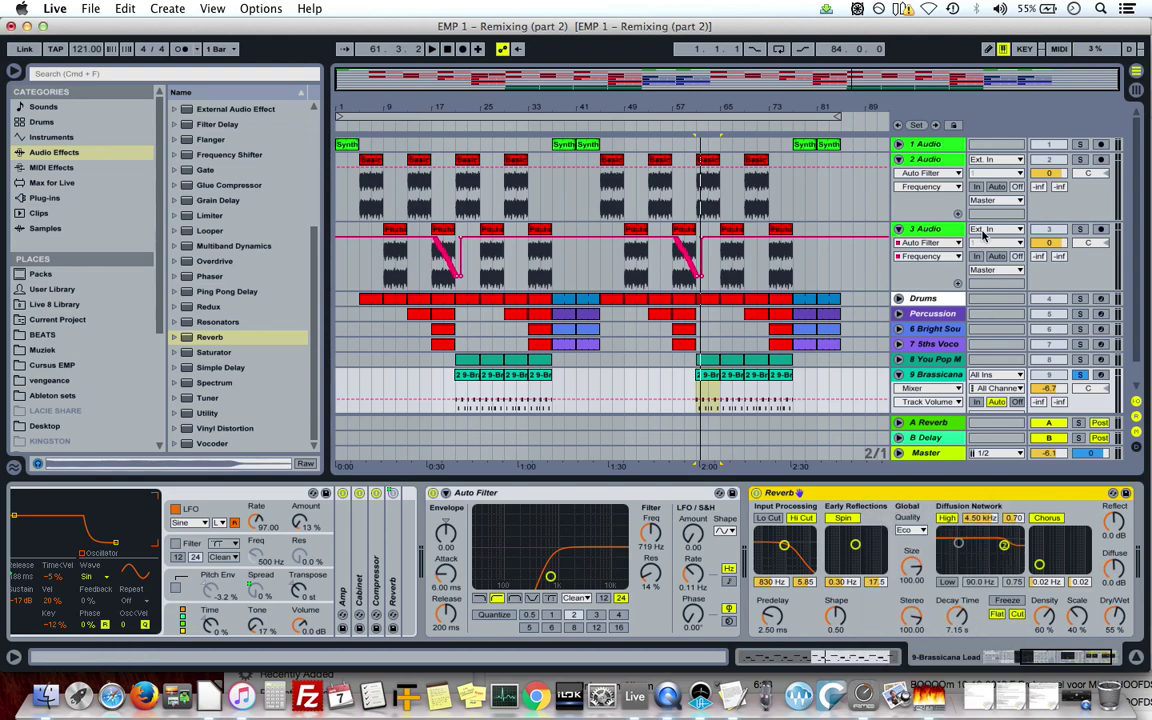
left_click(940, 148)
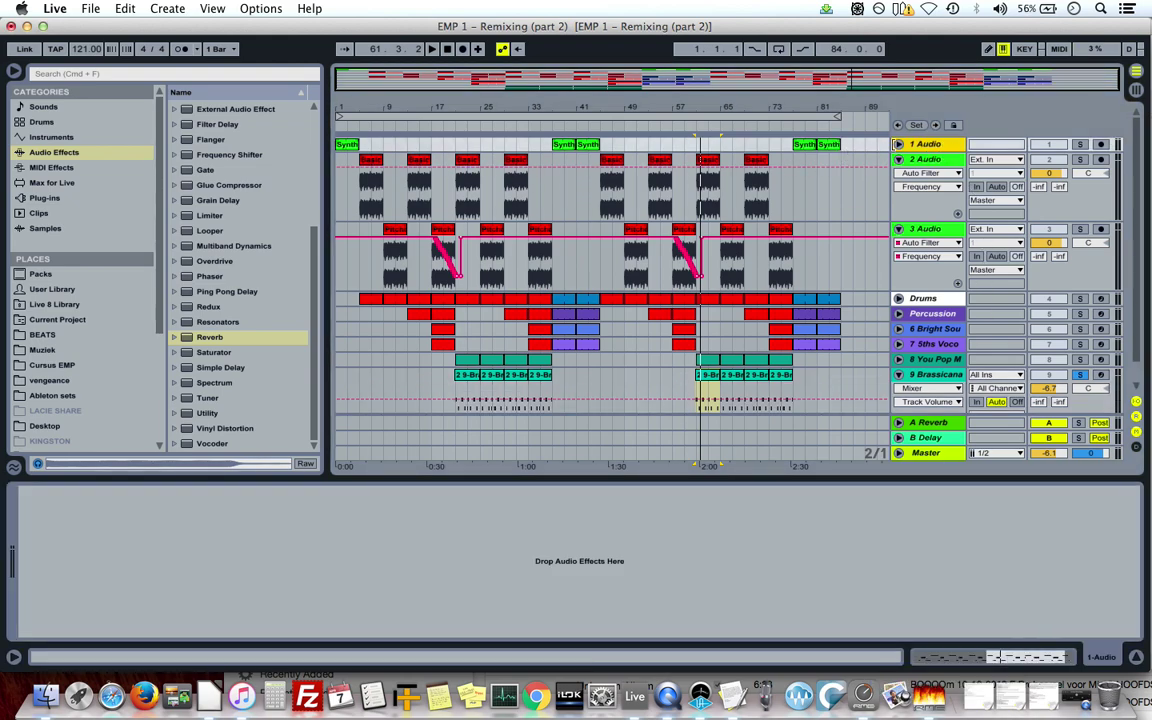
left_click(898, 144)
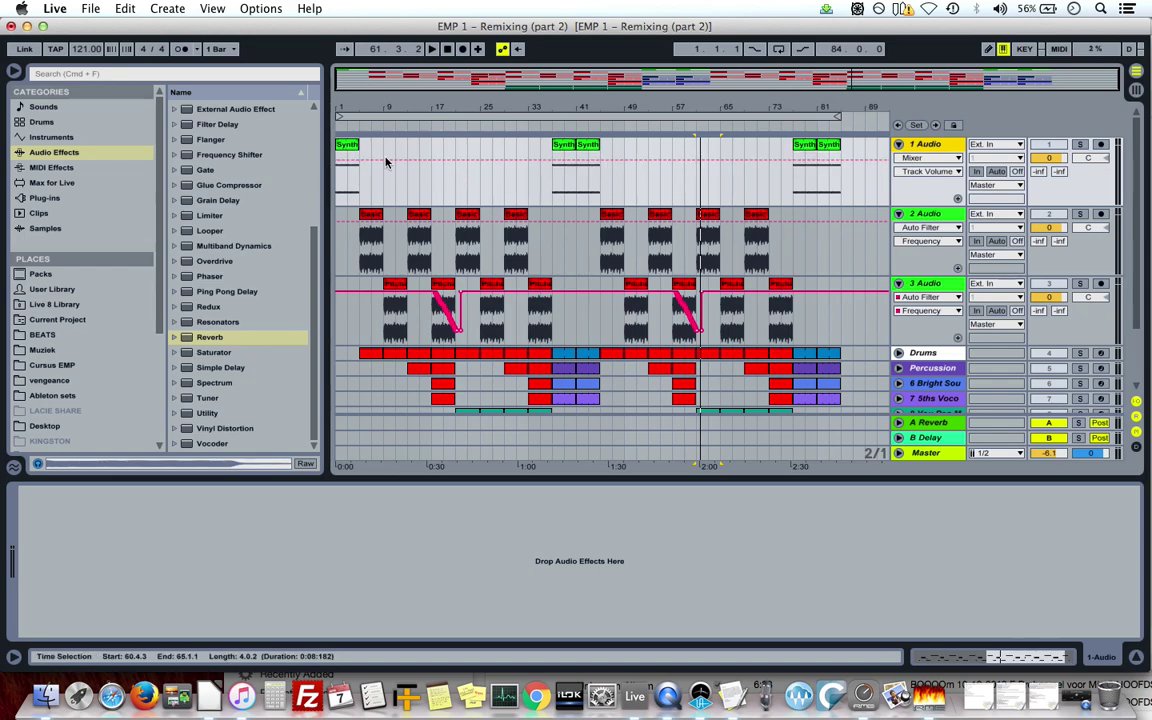
left_click(352, 144)
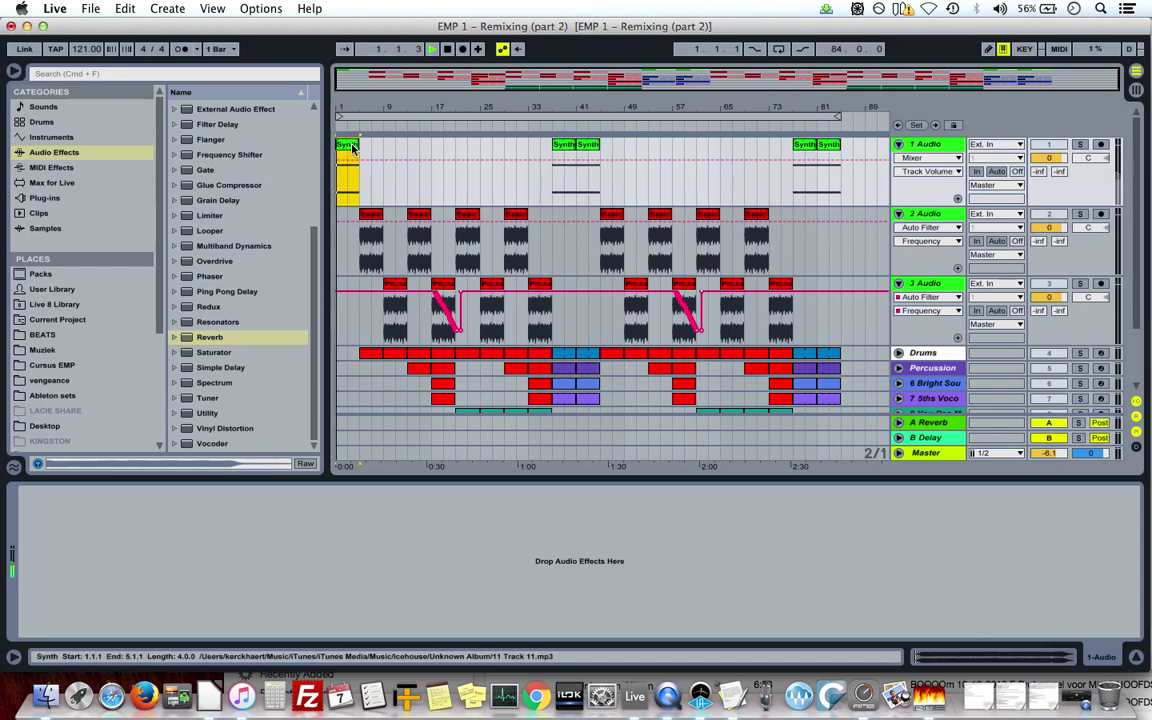
right_click(465, 551)
left_click(480, 554)
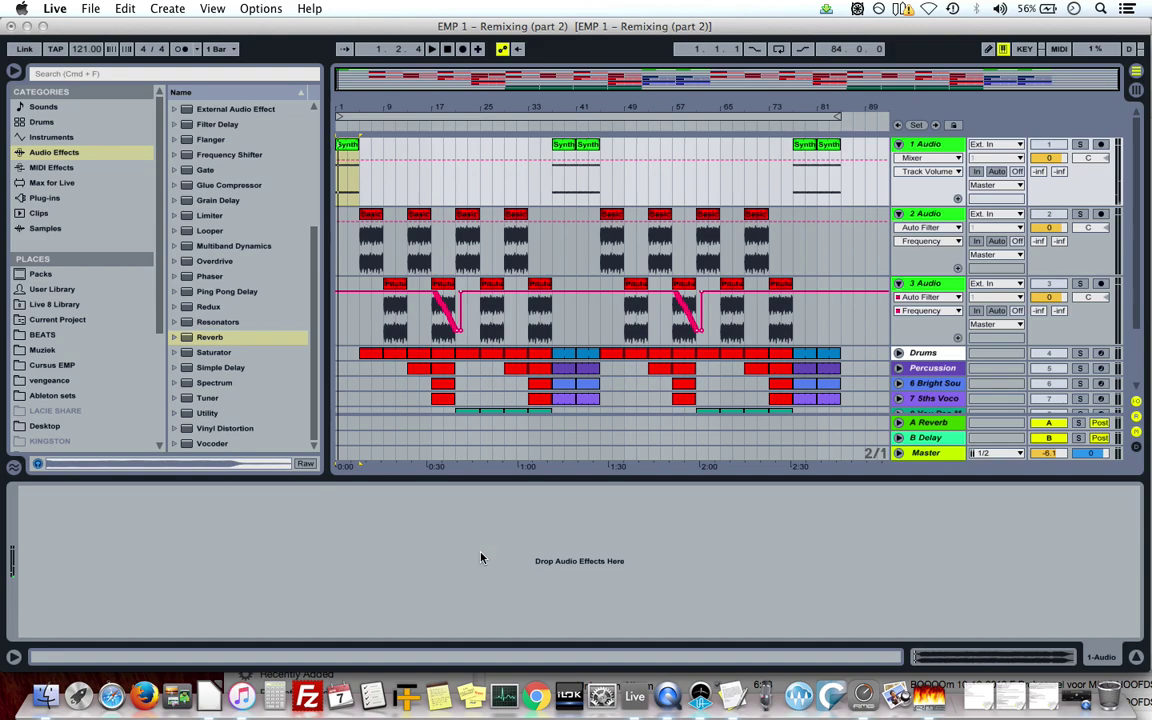
Clear the solo and play the arrangement from the Synth clip at bar 1, skipping ahead to bar 17.
left_click(1080, 145)
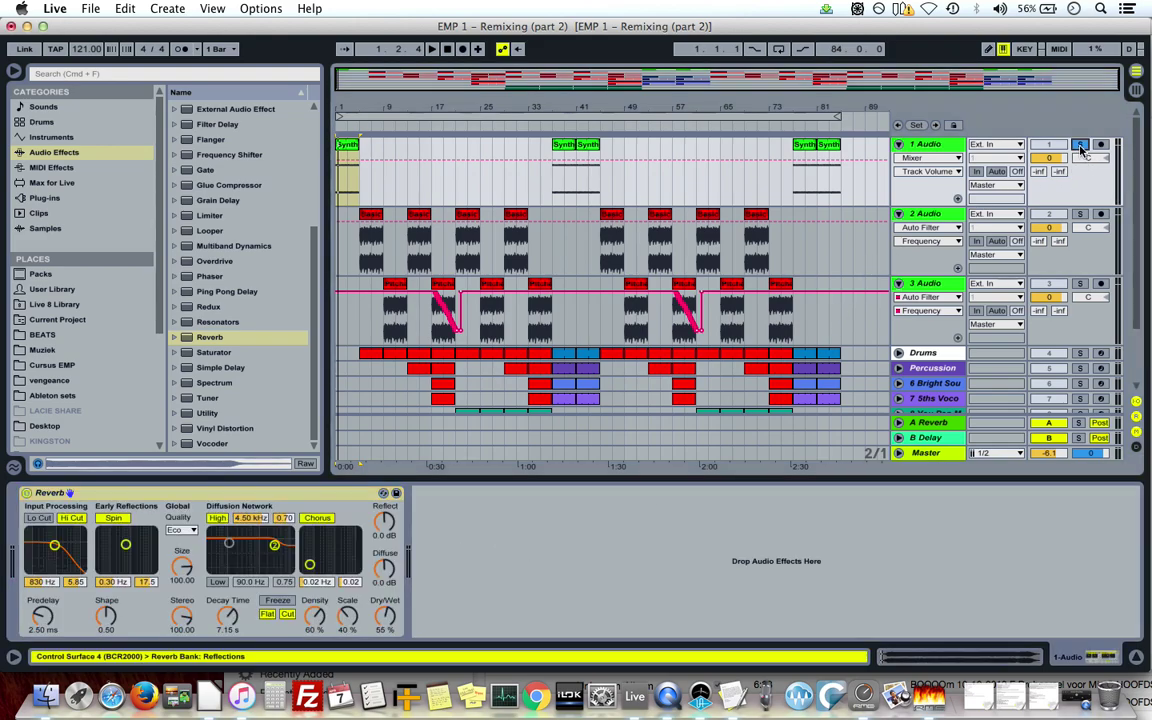
key("space")
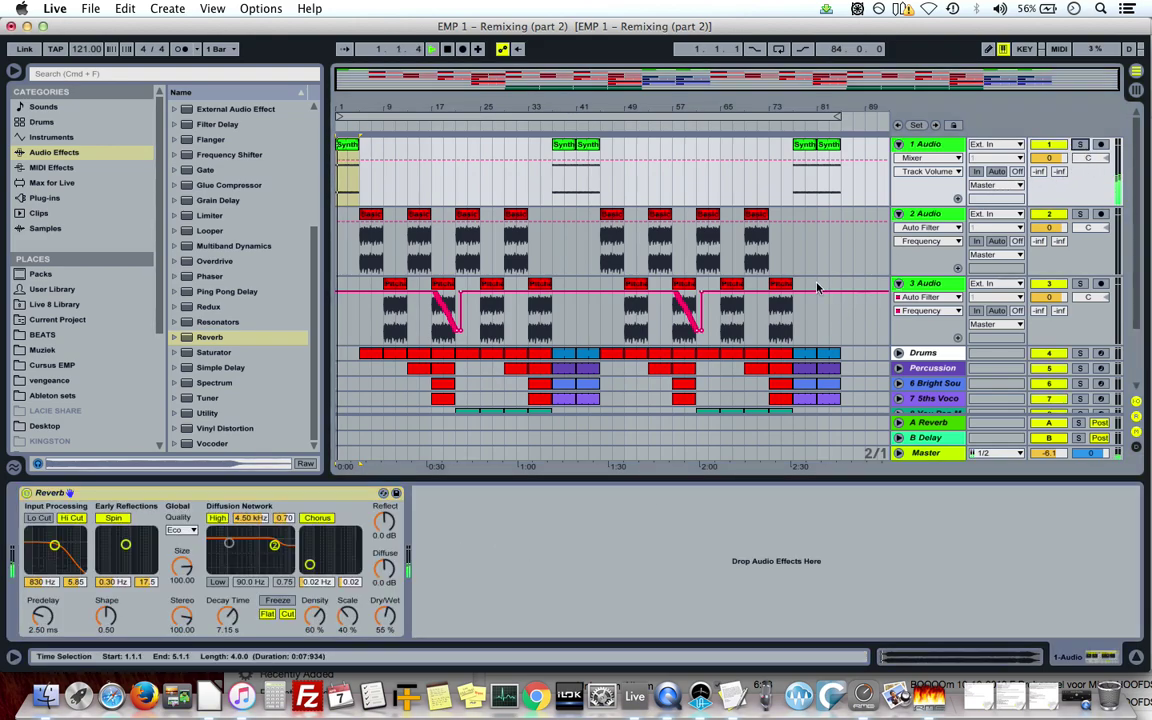
scroll(433, 298, "down", 3)
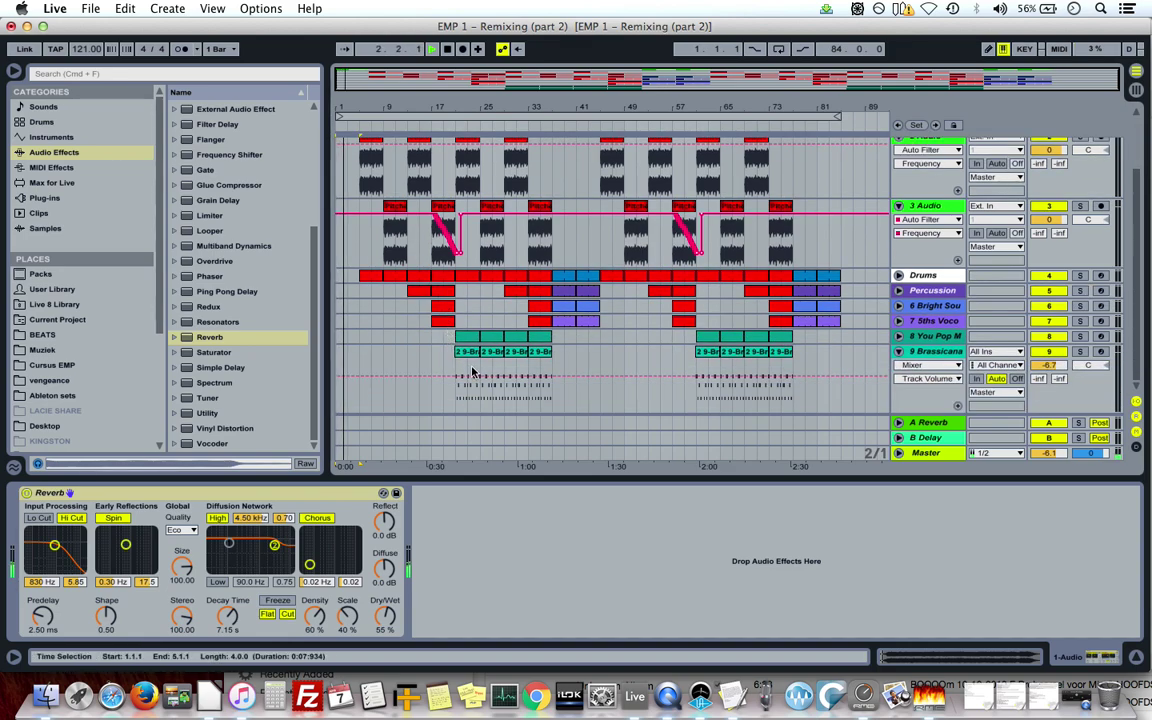
scroll(390, 220, "up", 3)
left_click(350, 144)
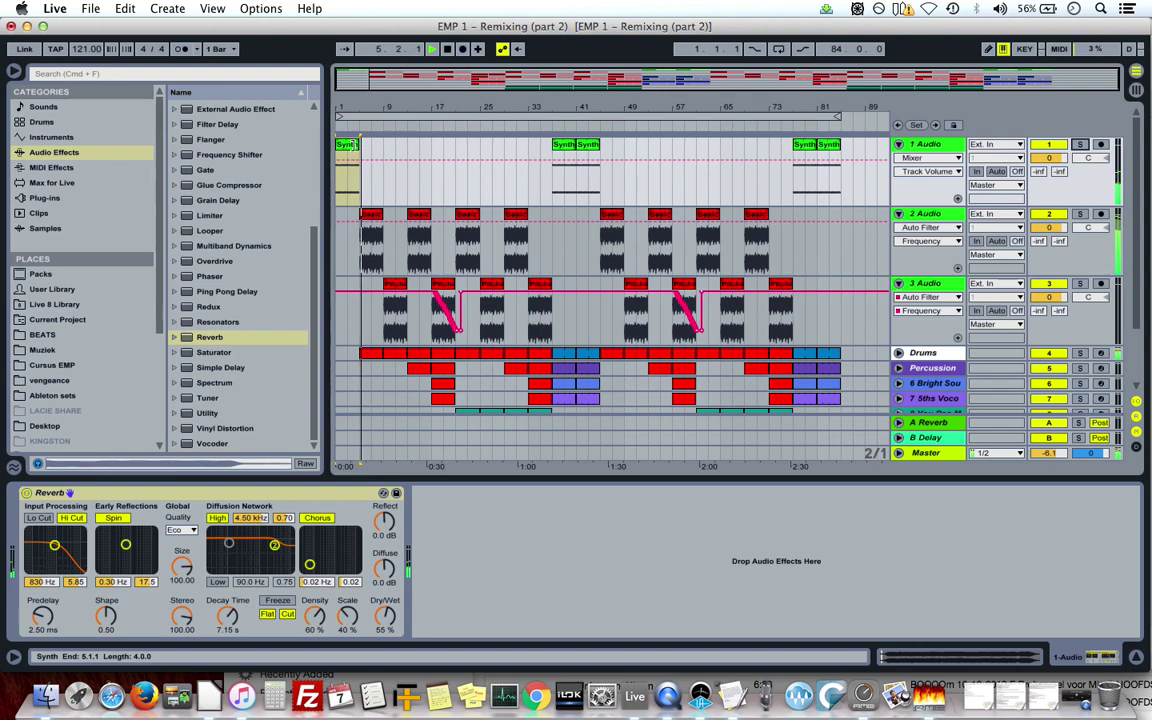
left_click(350, 175)
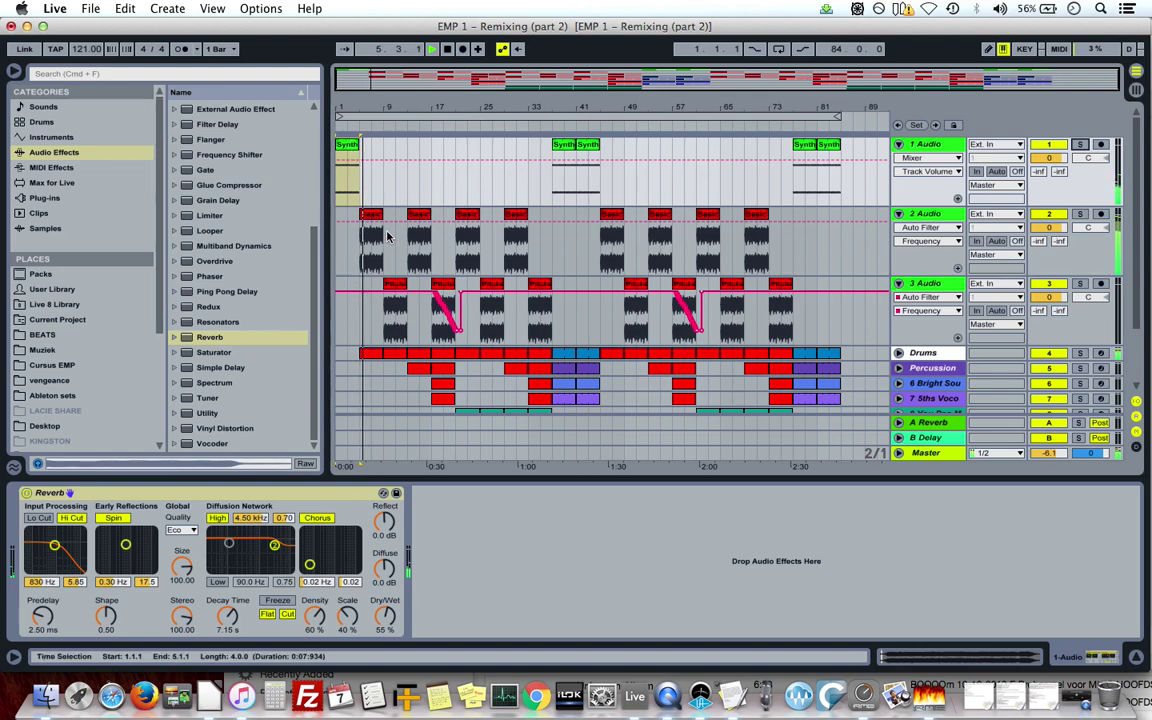
left_click(431, 125)
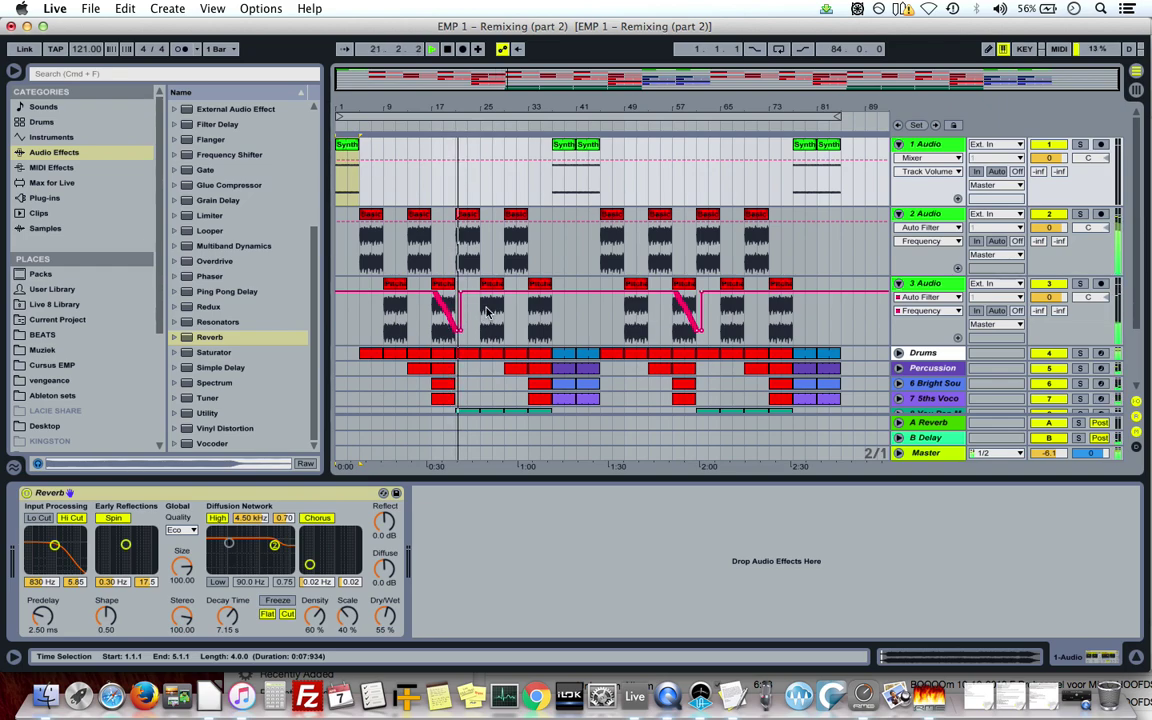
Copy the pitched-up clip at bar 17 on track 3 with its filter sweep automation and paste it at bar 33.
scroll(487, 311, "down", 3)
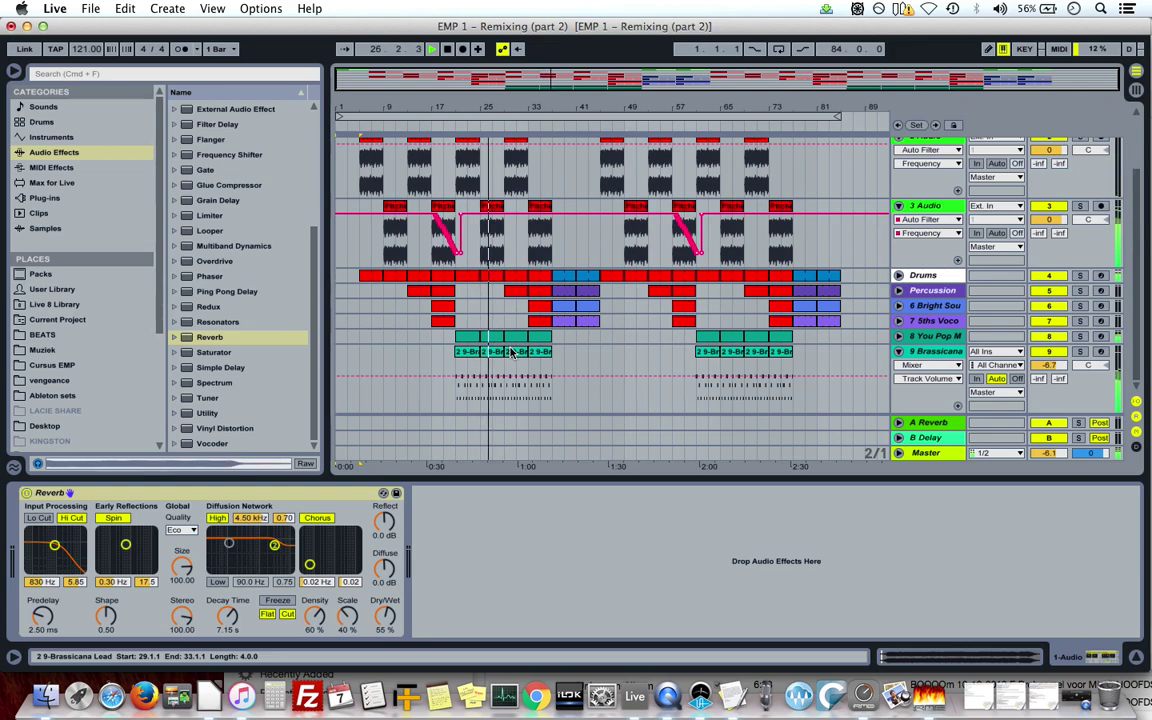
left_click(445, 208)
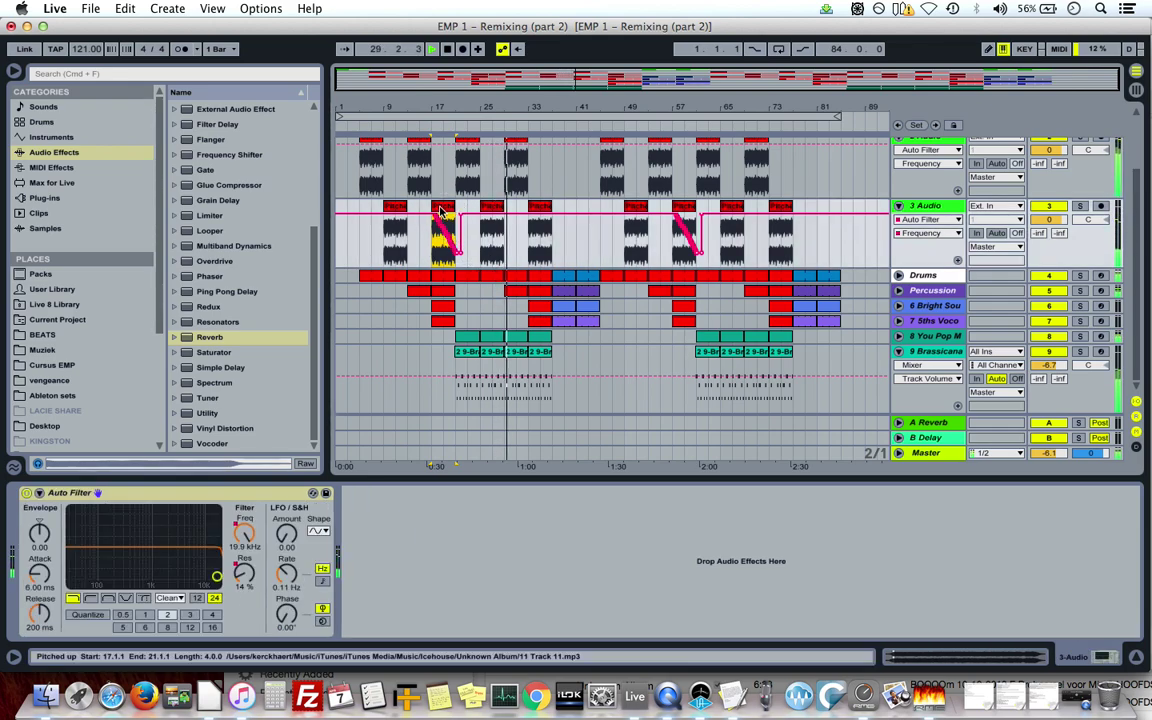
right_click(445, 213)
left_click(533, 238)
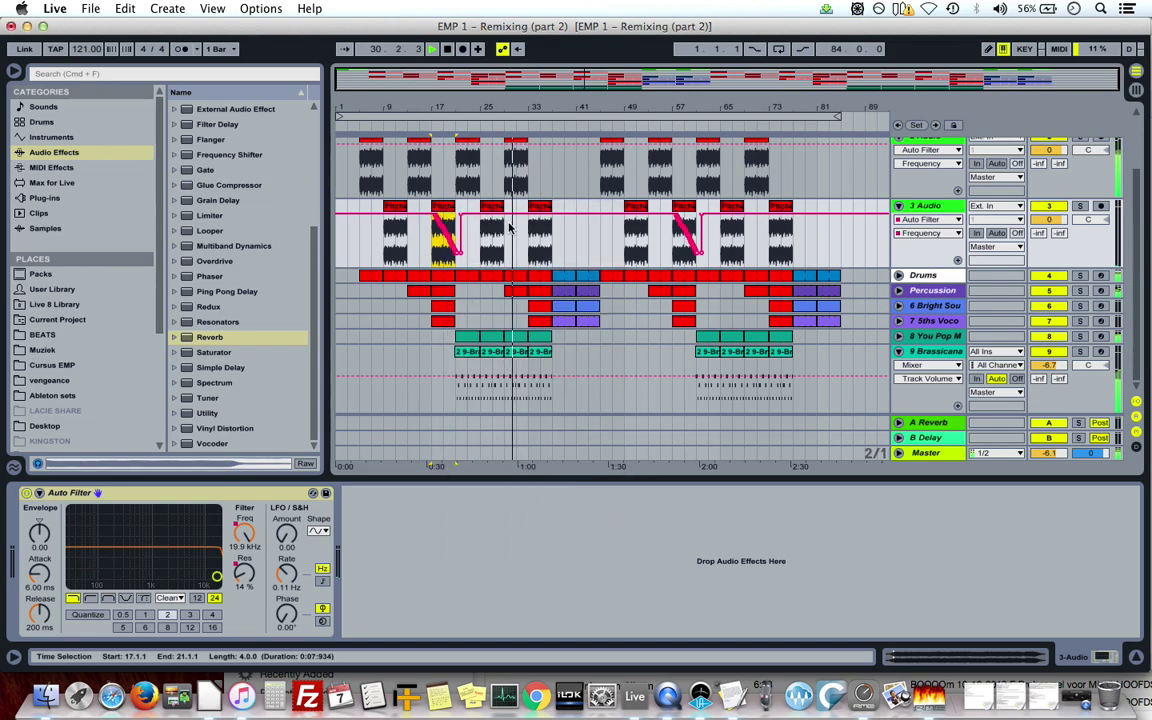
right_click(533, 238)
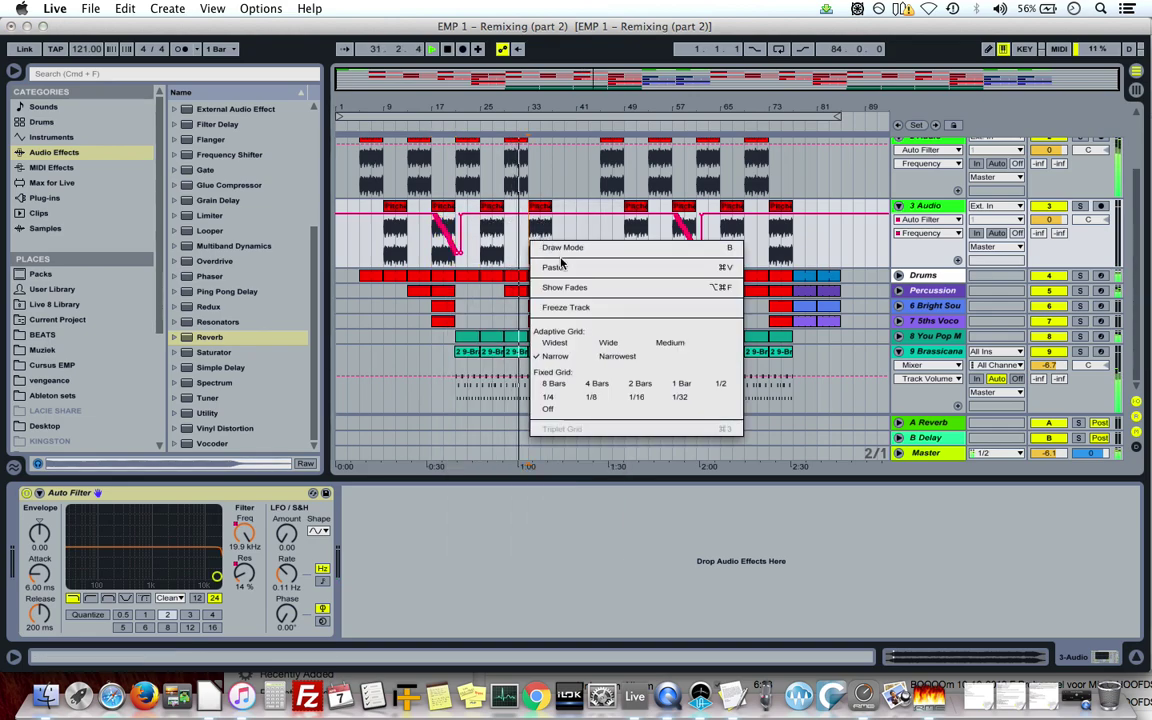
left_click(562, 268)
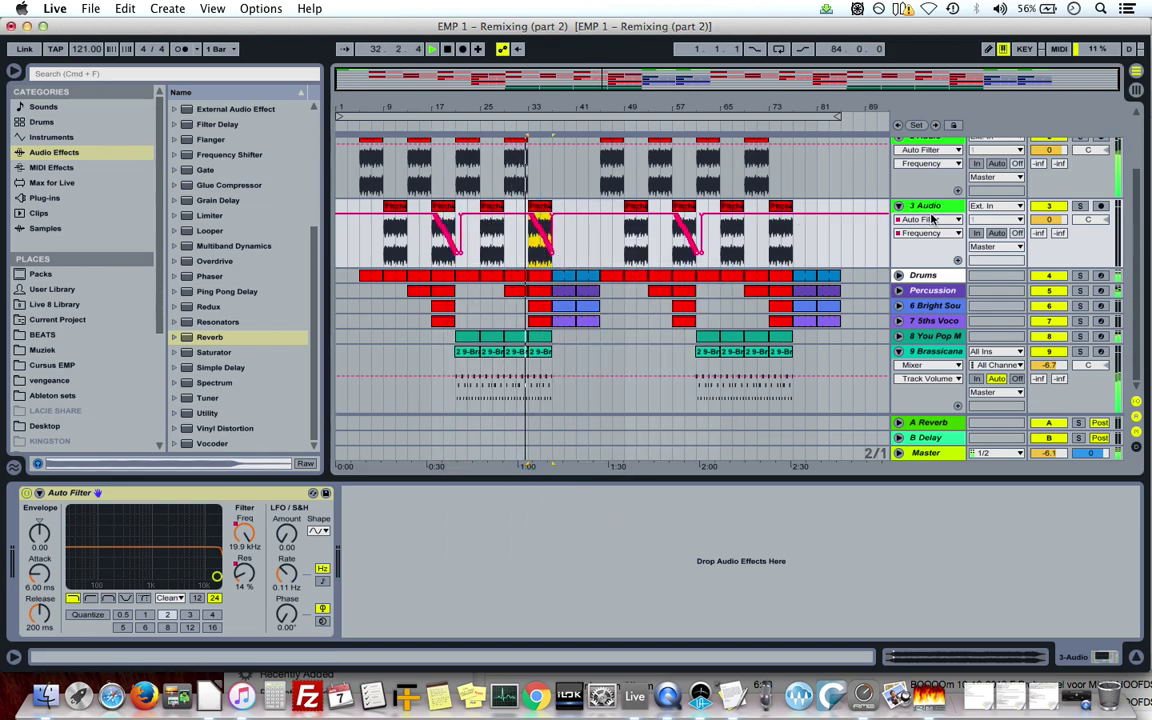
left_click_drag(216, 577, 199, 569)
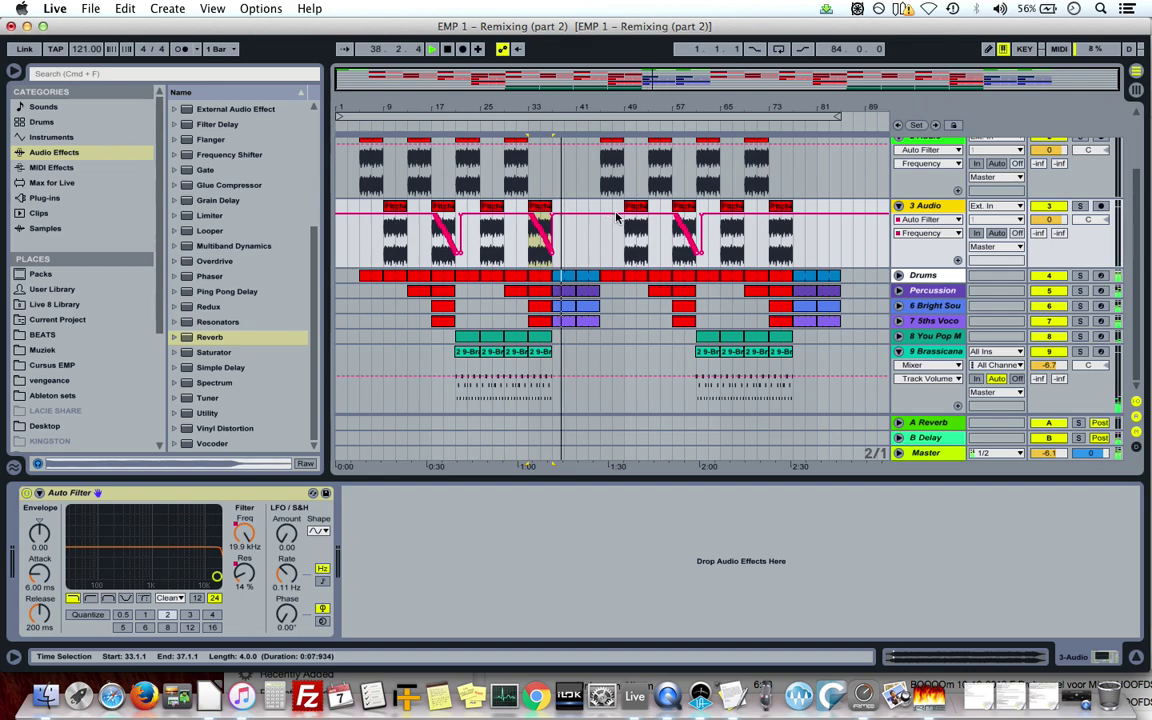
Stop playback, open the Drums clip at bar 37 and delete all its Kick 808 notes.
key("space")
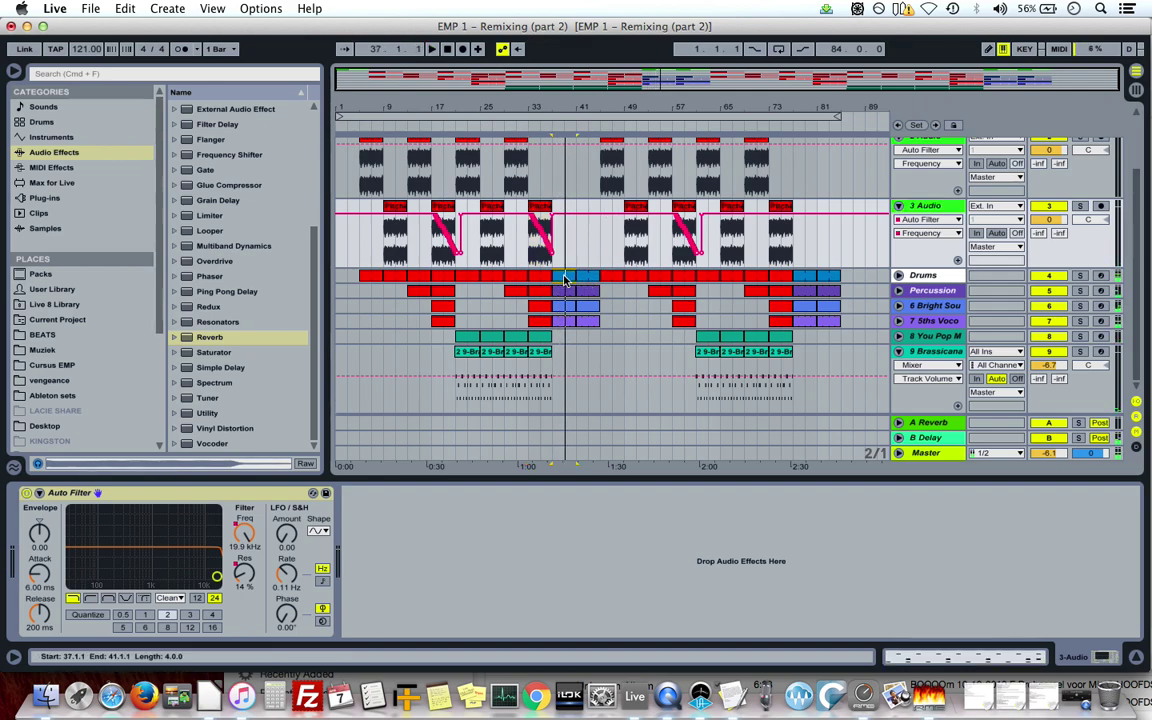
left_click(563, 278)
scroll(298, 580, "down", 4)
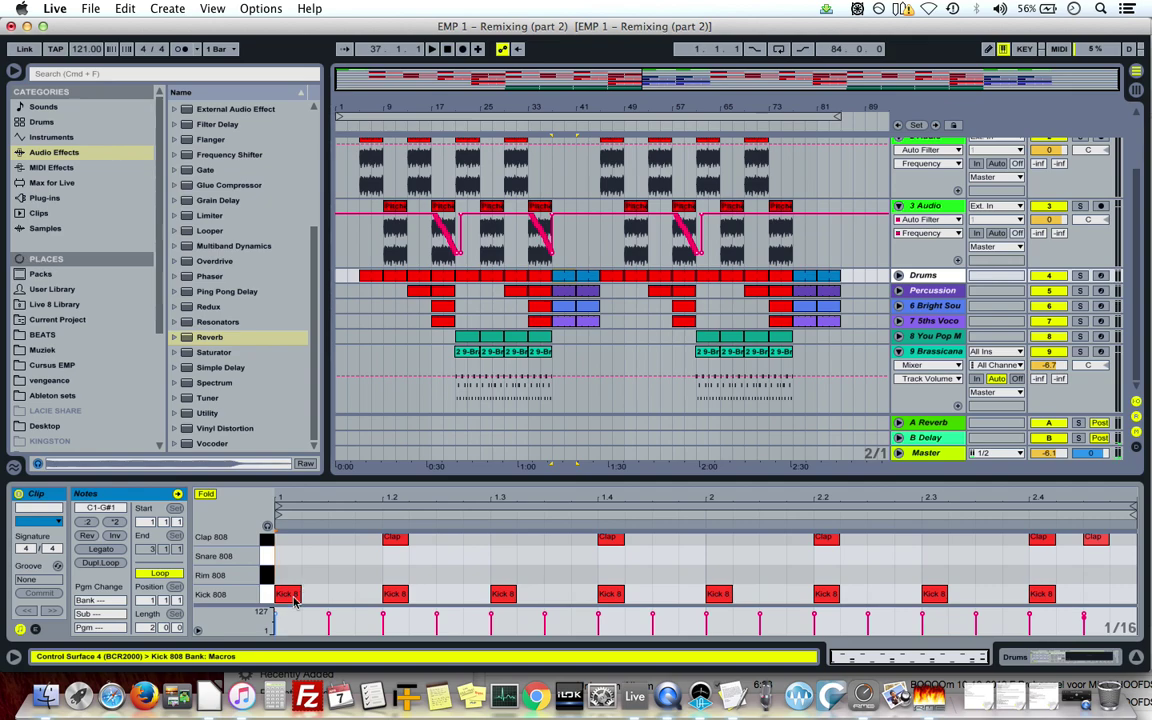
left_click(266, 595)
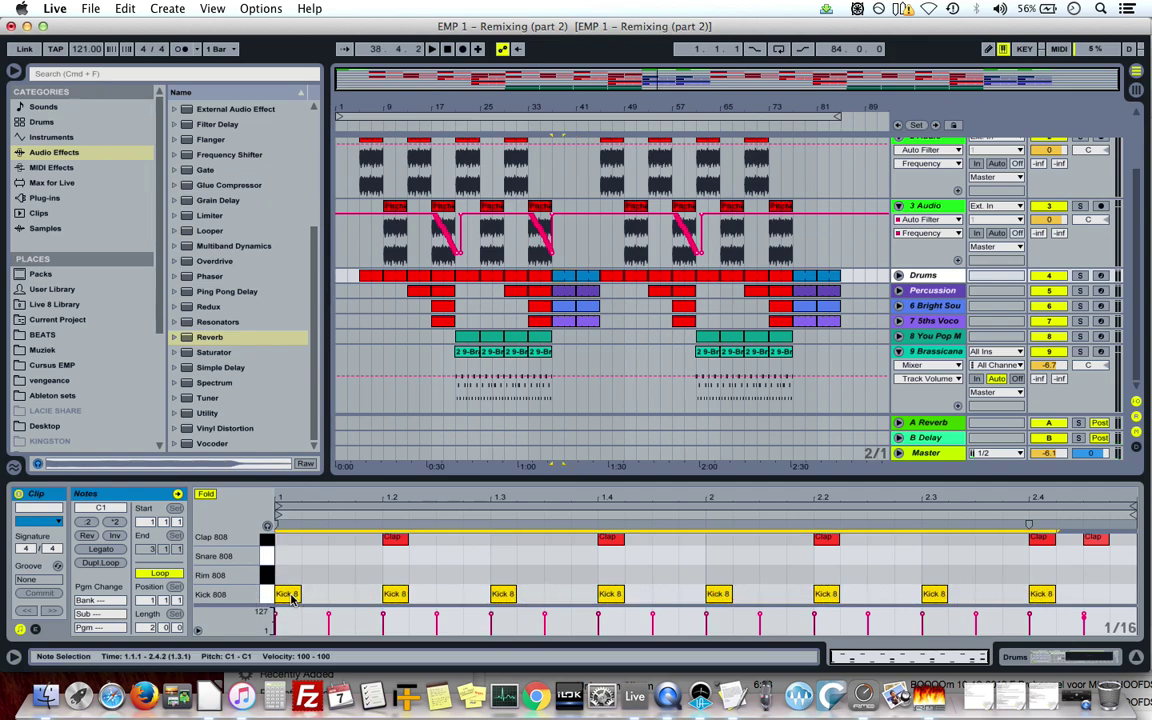
key("Delete")
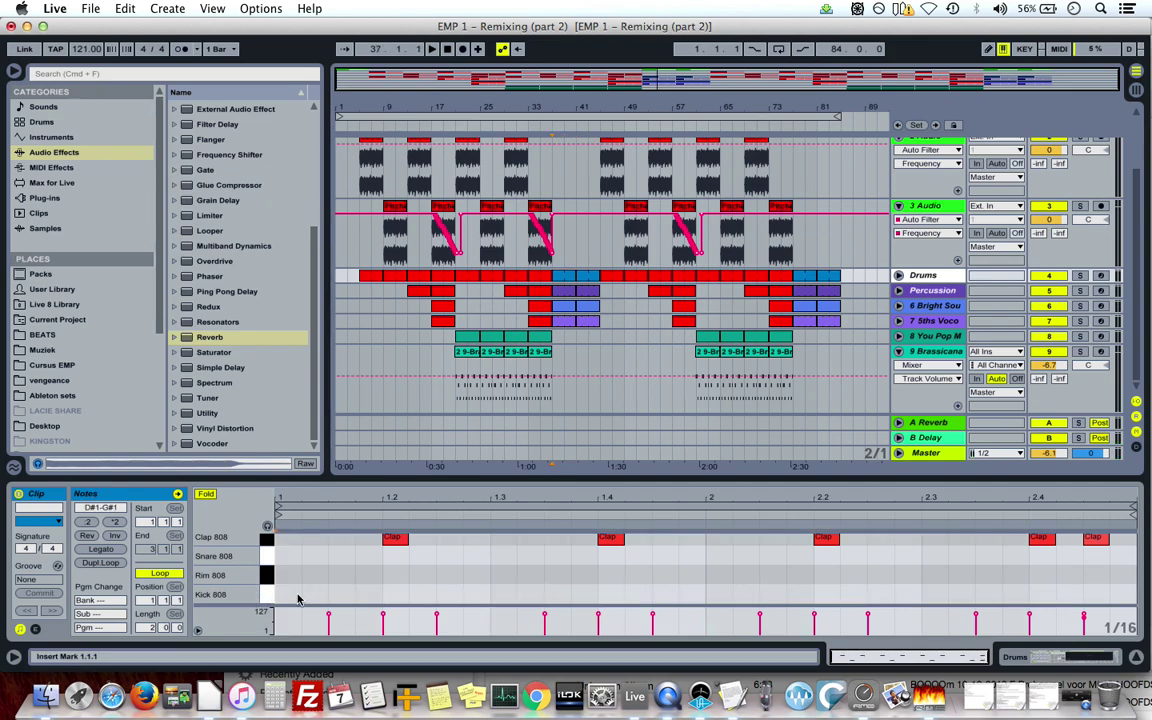
Play the arrangement from bar 33 to hear the transition at bar 37, and unfold the Drums track to check its clips.
left_click(532, 126)
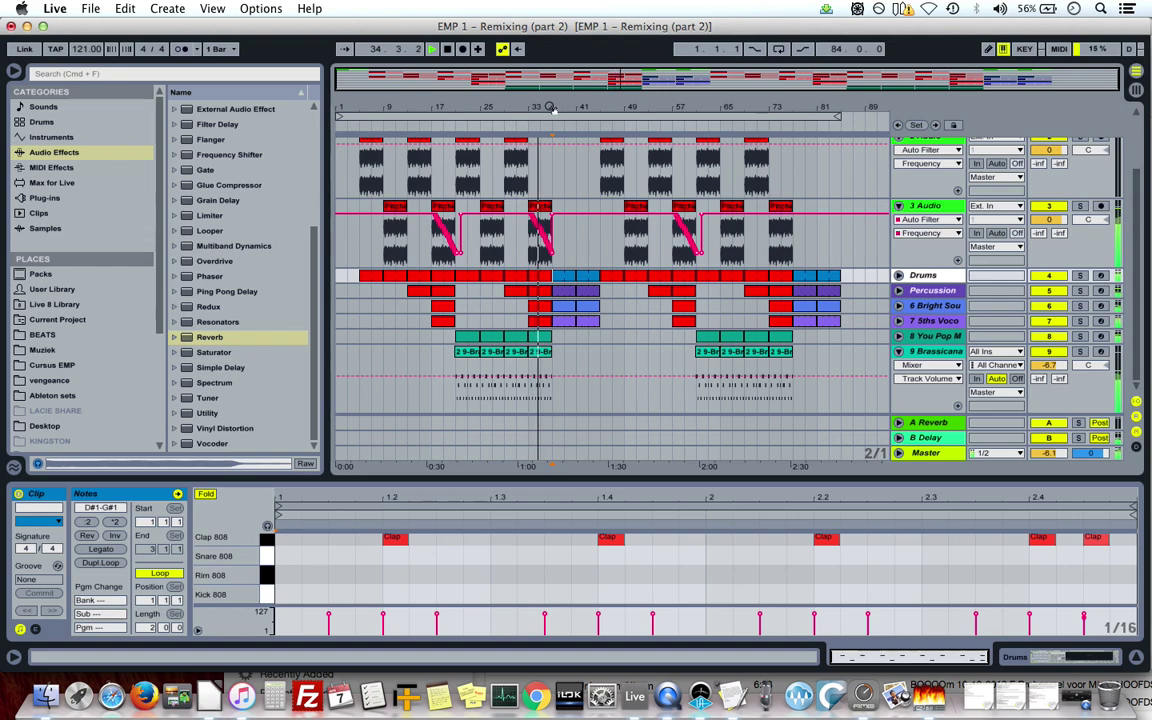
left_click(563, 281)
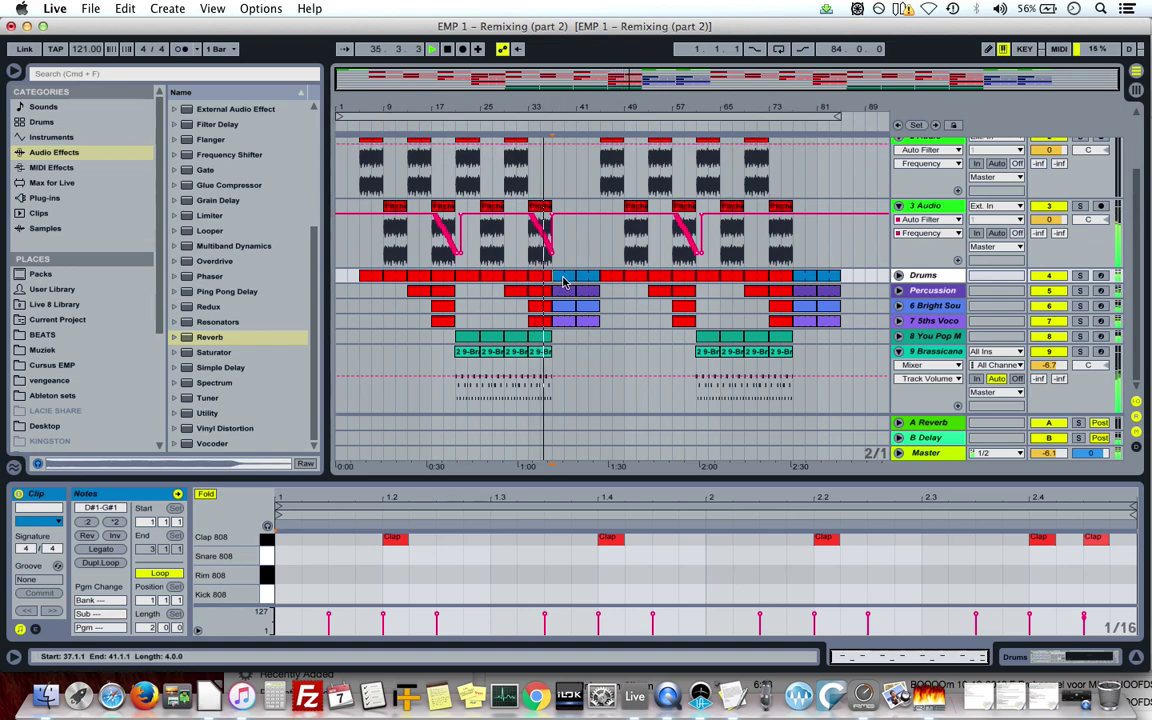
left_click(728, 281)
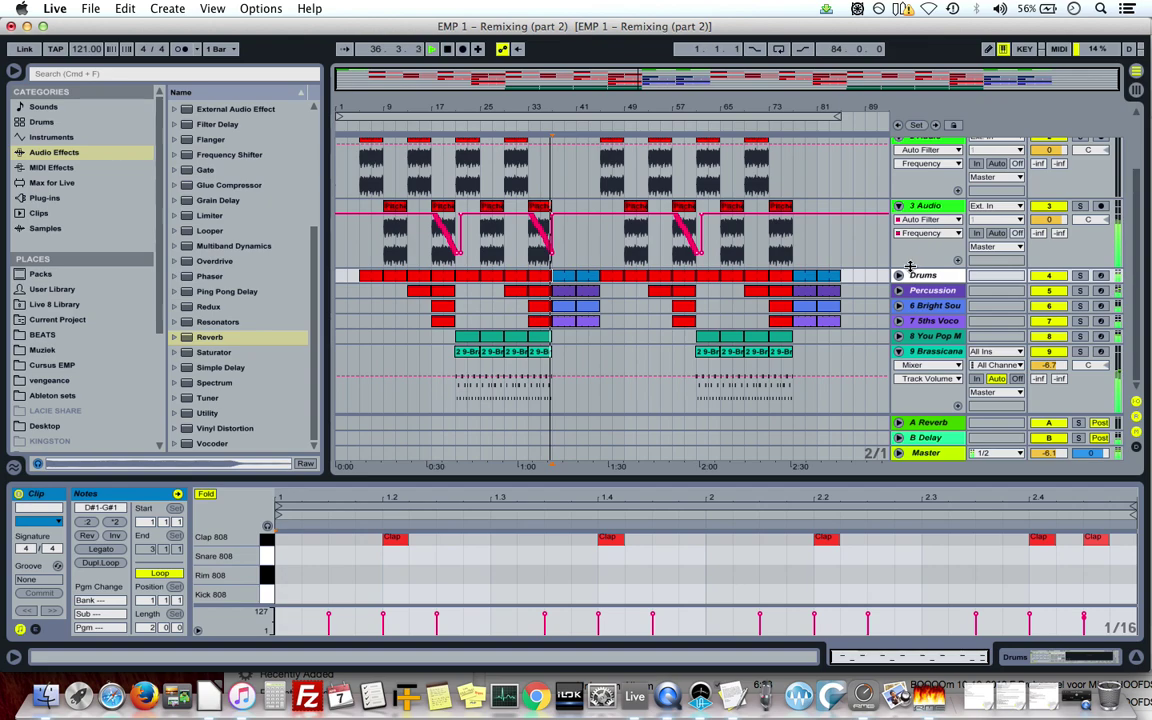
key("Right")
left_click(586, 296)
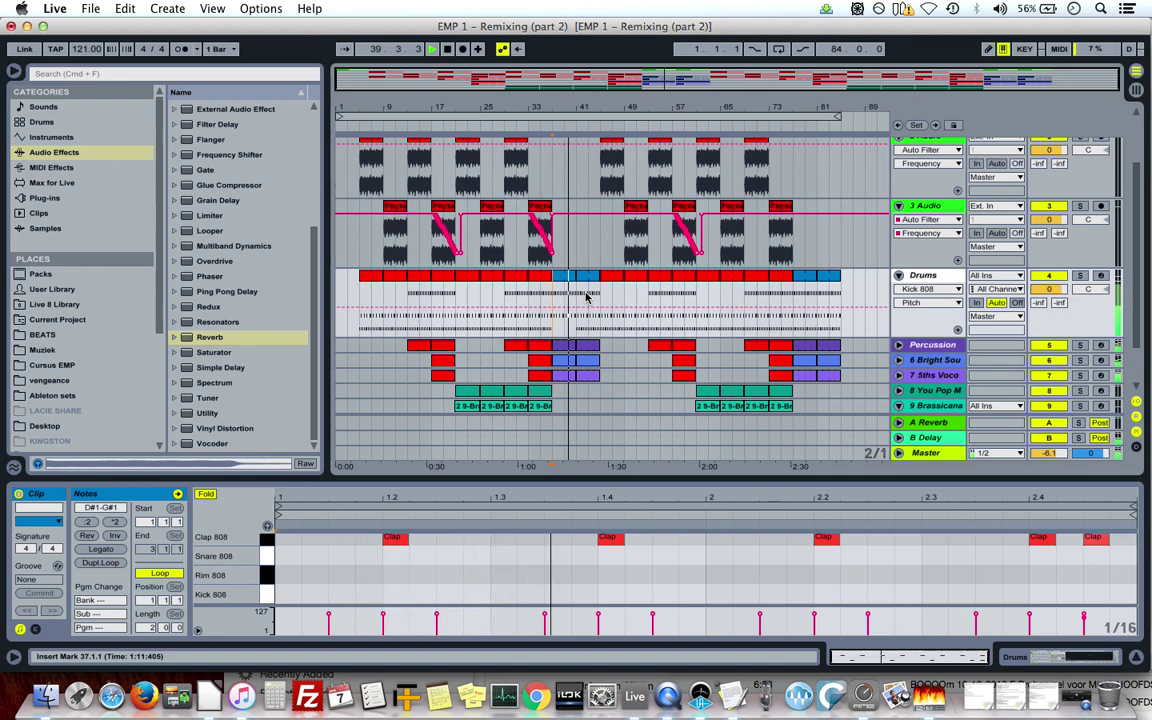
left_click(588, 287)
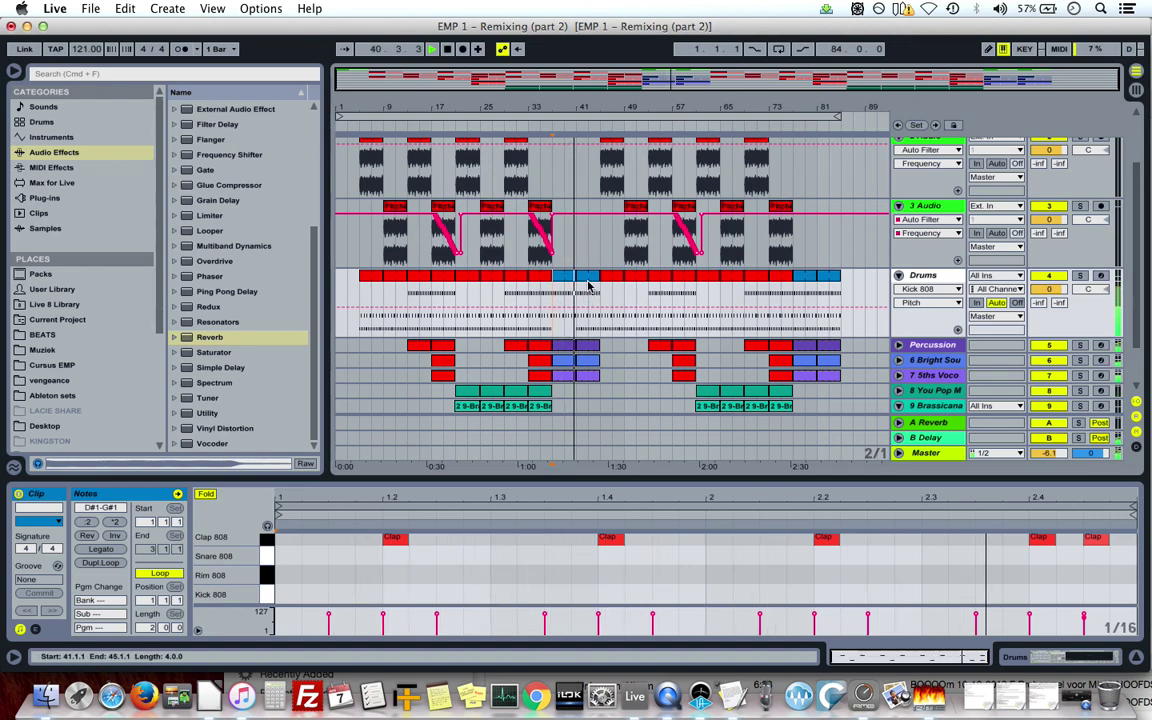
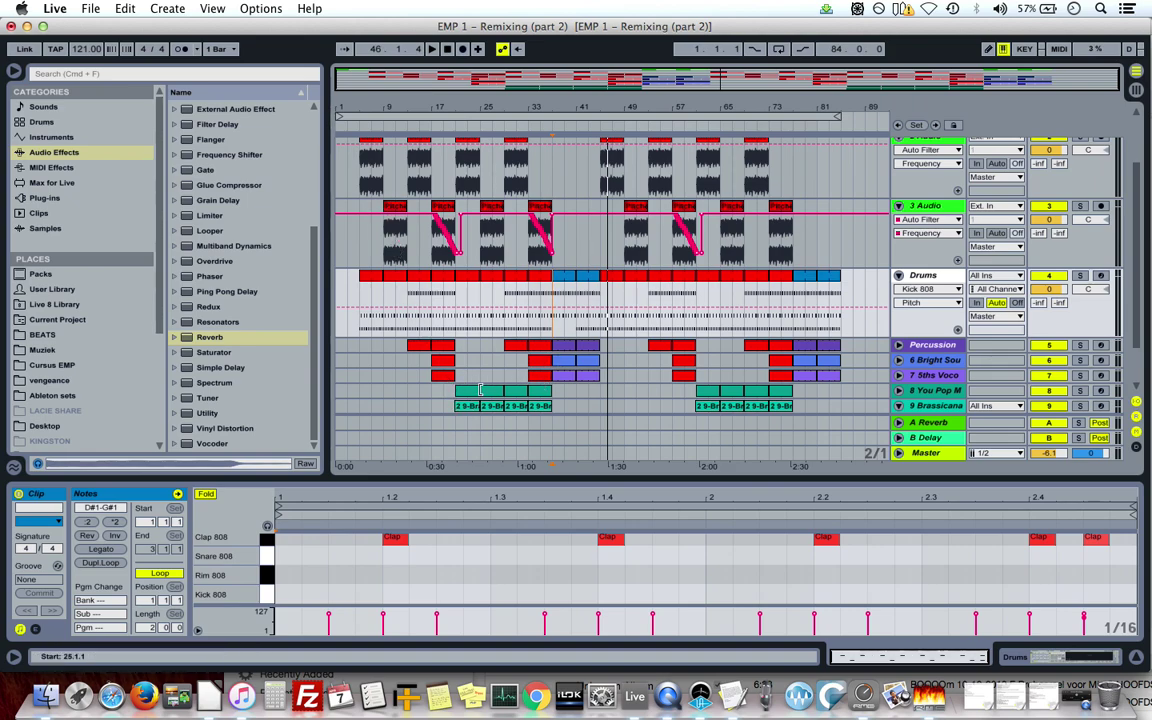
Select bars 45 to 61 across all the tracks and delete that time to shorten the second verse.
left_click(560, 393)
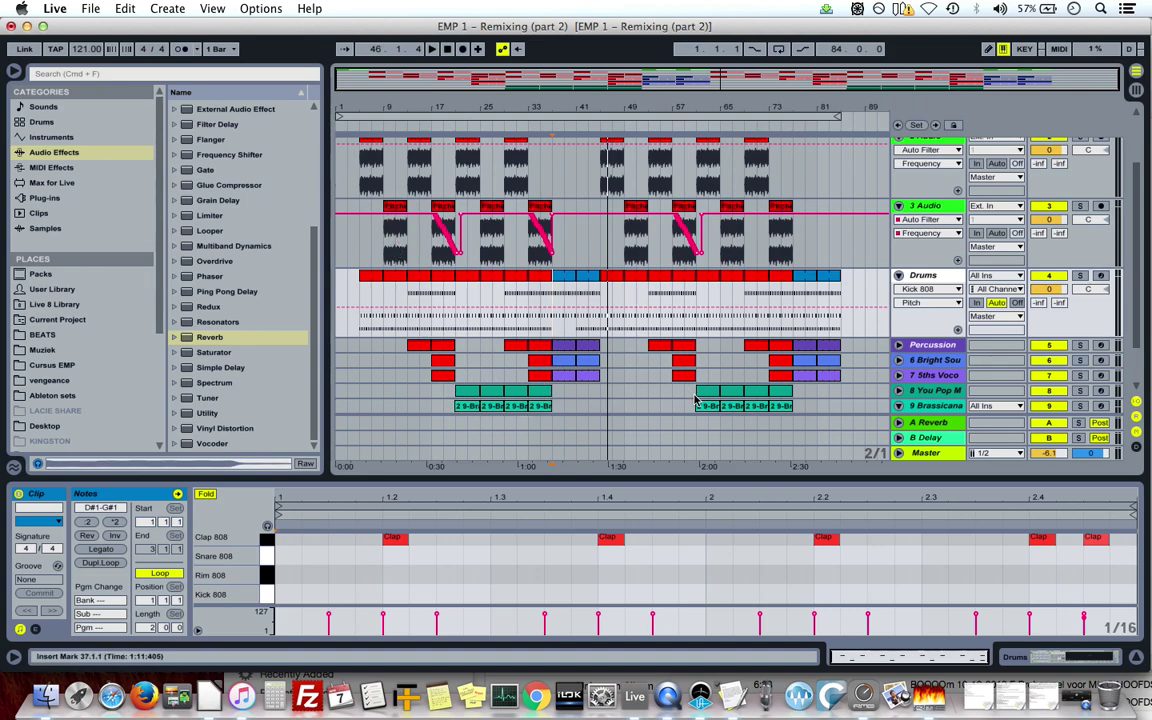
left_click(686, 347)
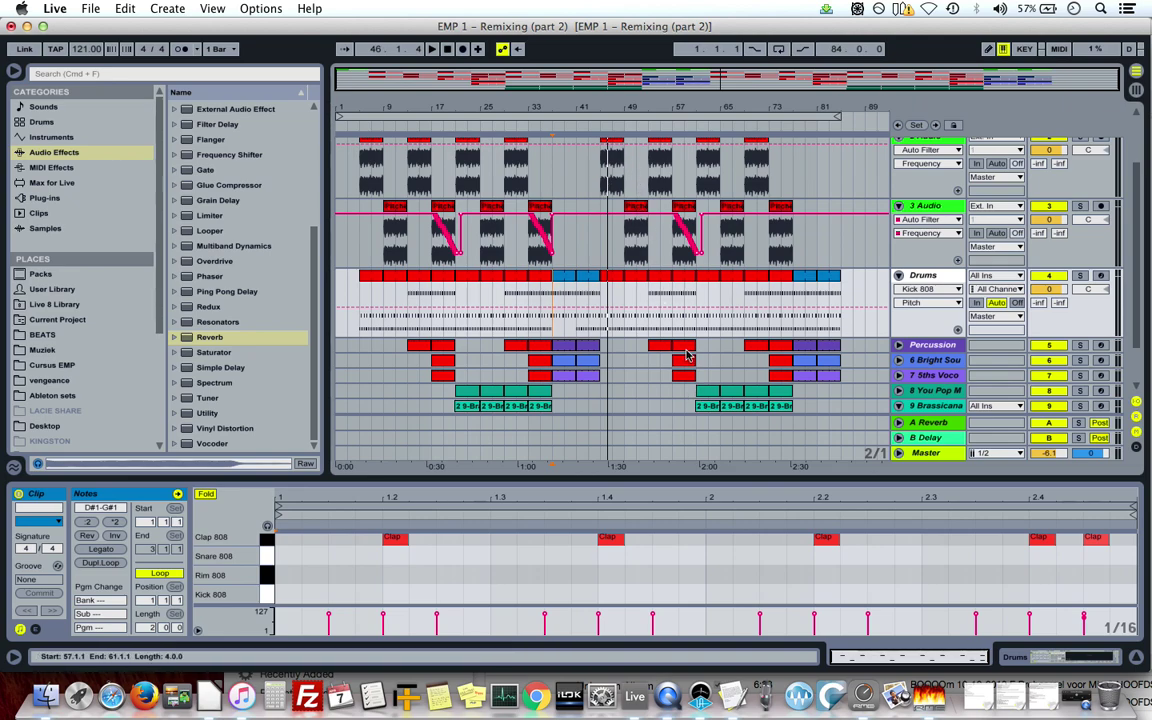
left_click(697, 393)
scroll(643, 330, "up", 3)
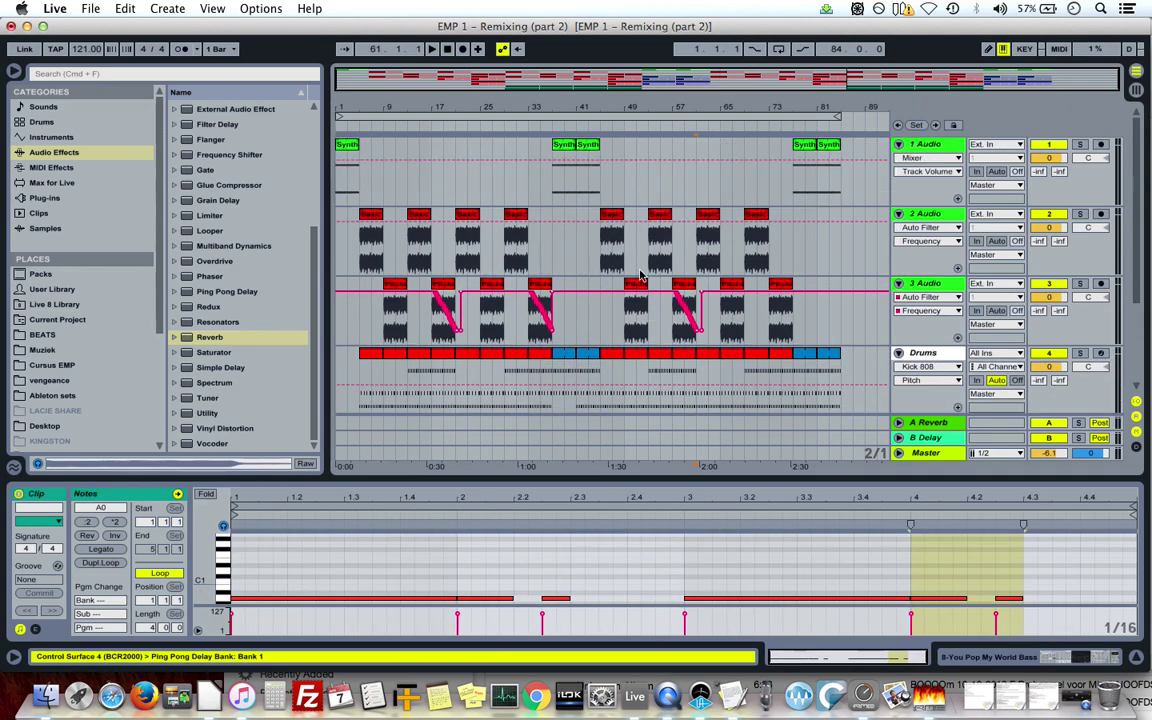
left_click_drag(601, 151, 697, 400)
scroll(633, 229, "down", 3)
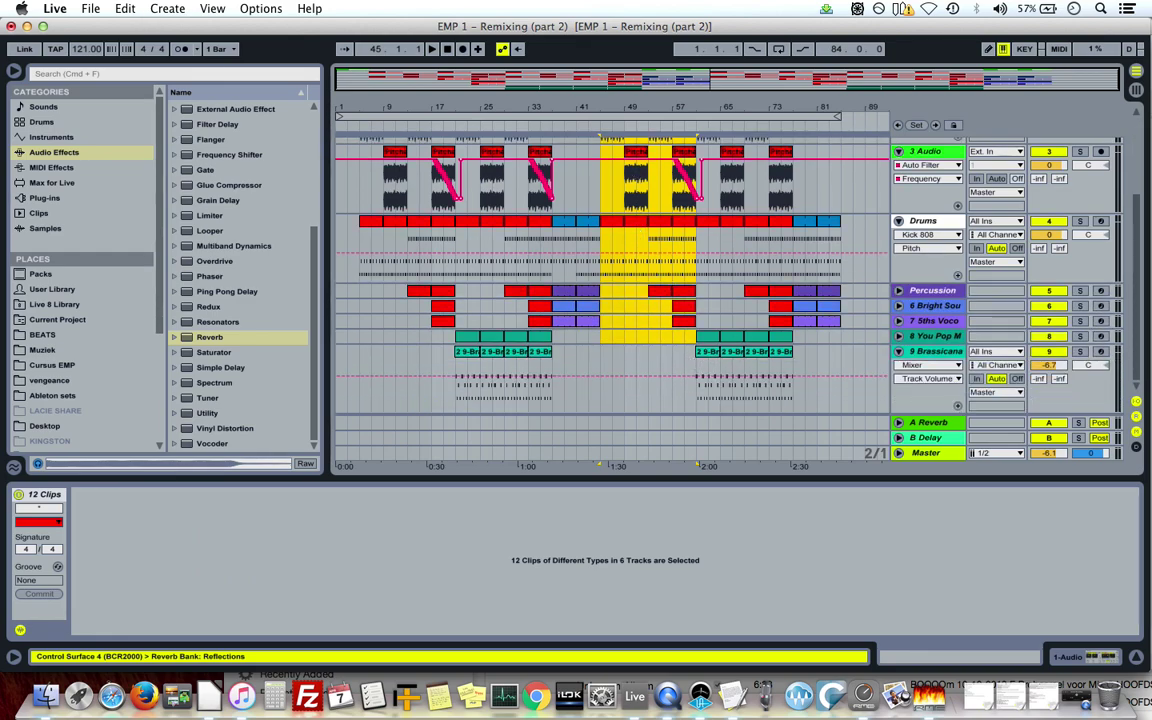
left_click(125, 8)
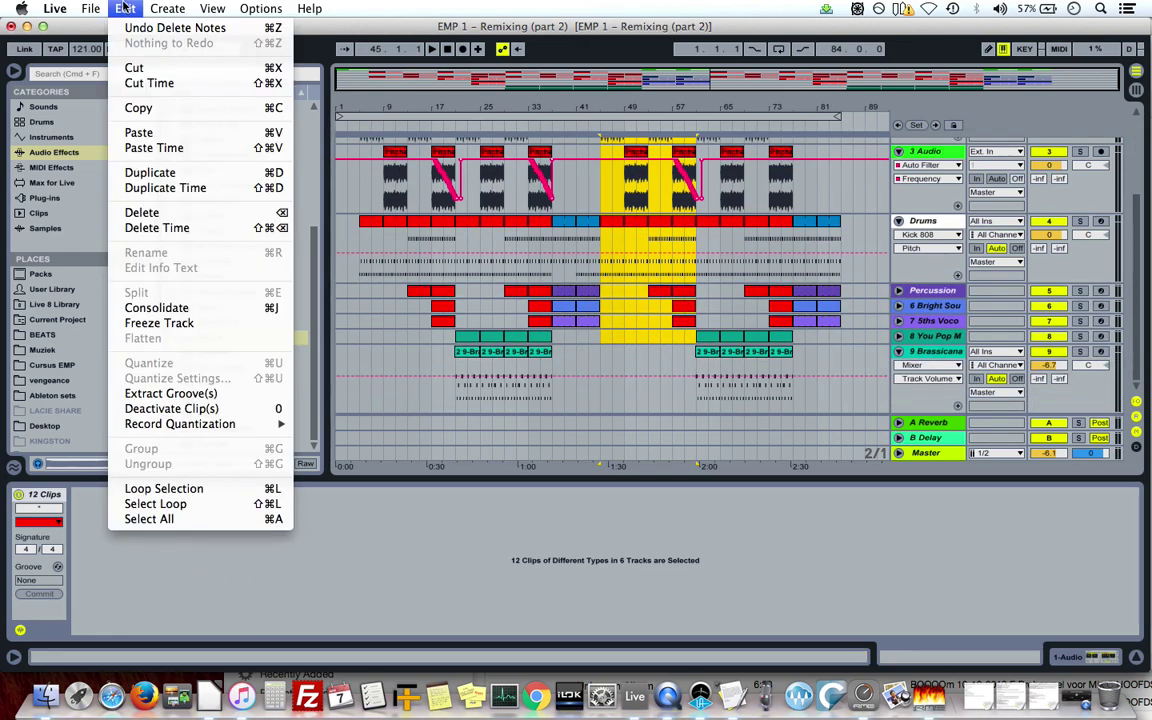
left_click(175, 229)
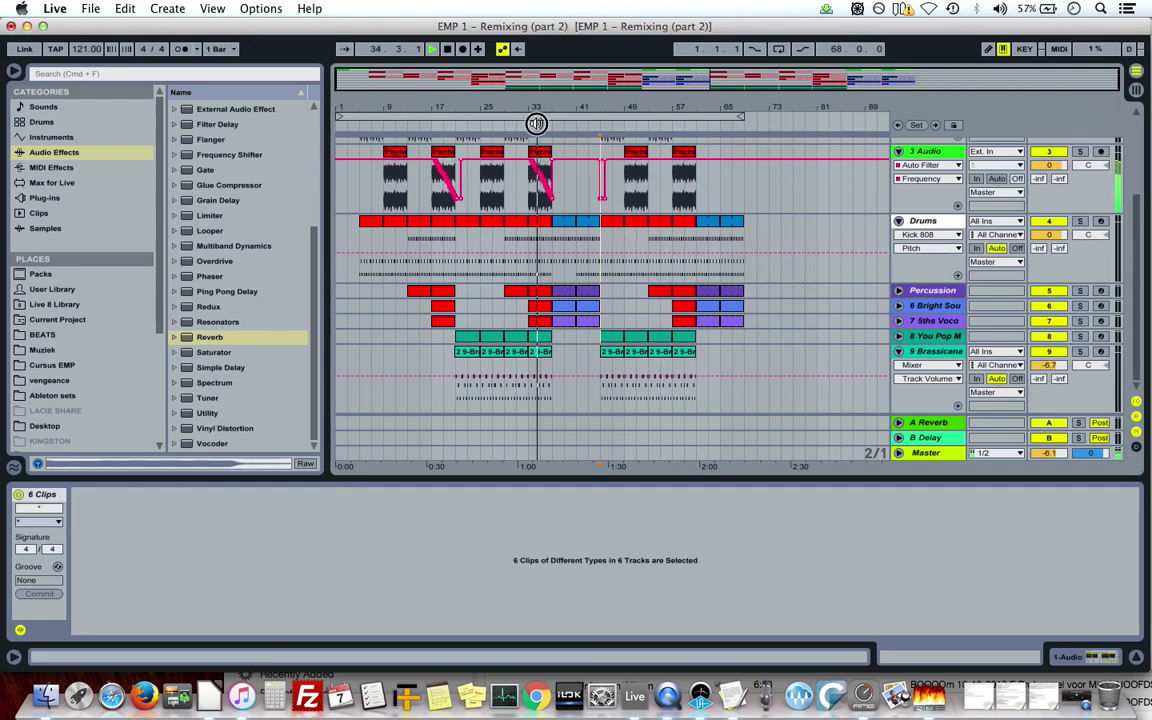
Play the arrangement from bar 33 into the section at bar 37 and open the Drums clip there.
key("space")
left_click_drag(536, 123, 572, 256)
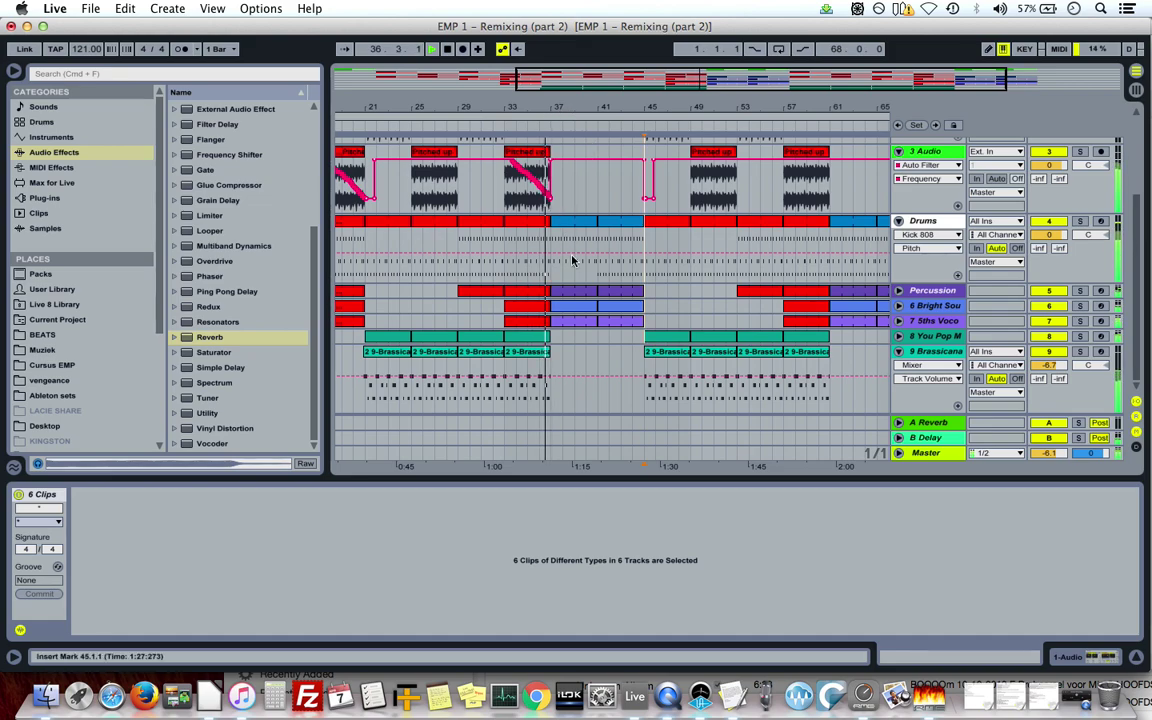
left_click(578, 224)
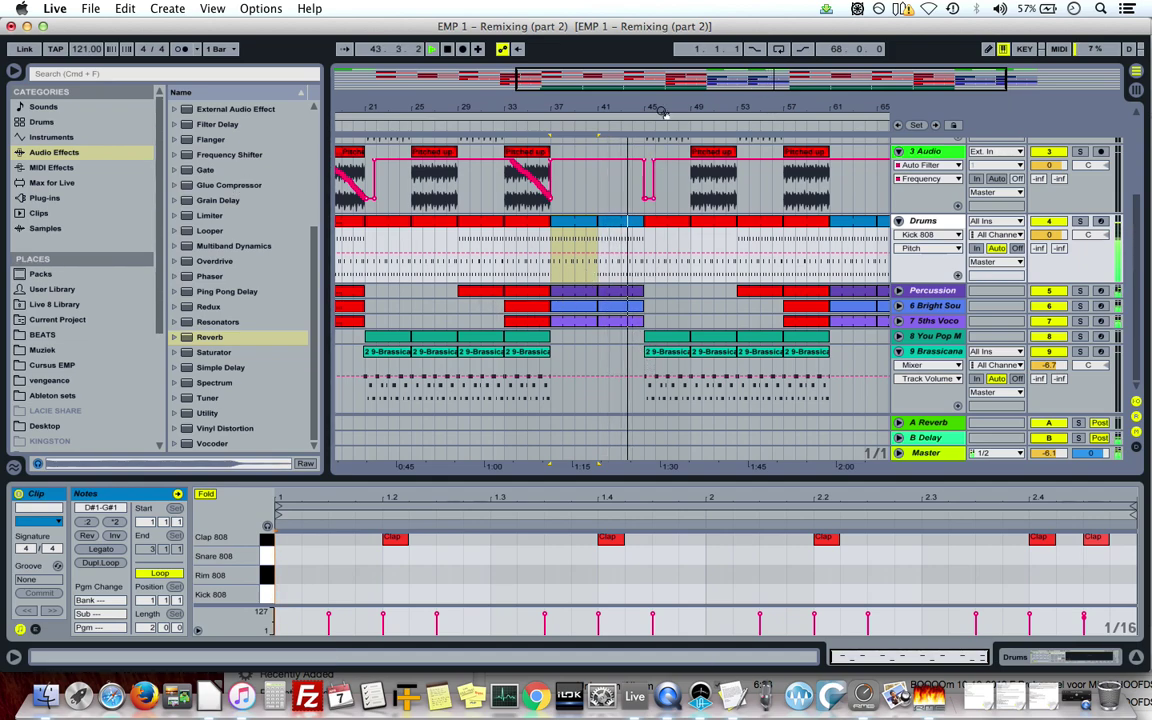
Extend the start of the 9-Brassicana Lead clip at bar 45 back to 44.4.1 and stop playback.
scroll(646, 355, "up", 5)
left_click(612, 357)
left_click_drag(604, 357, 589, 357)
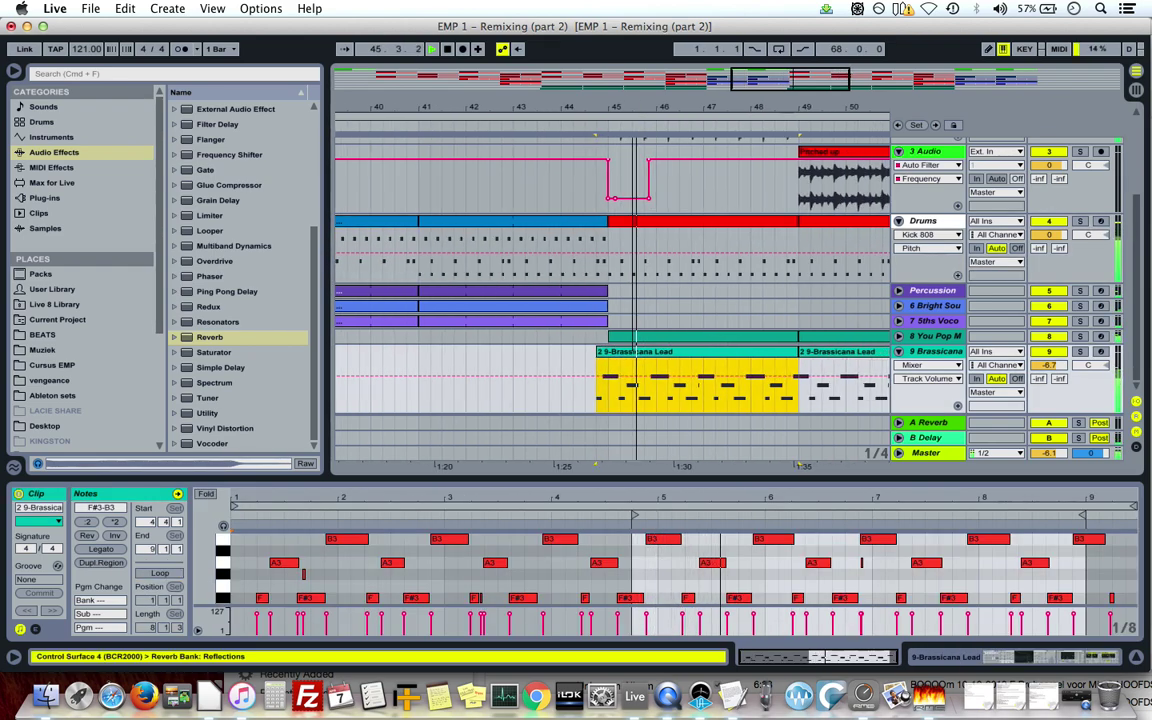
scroll(657, 195, "down", 5)
key("space")
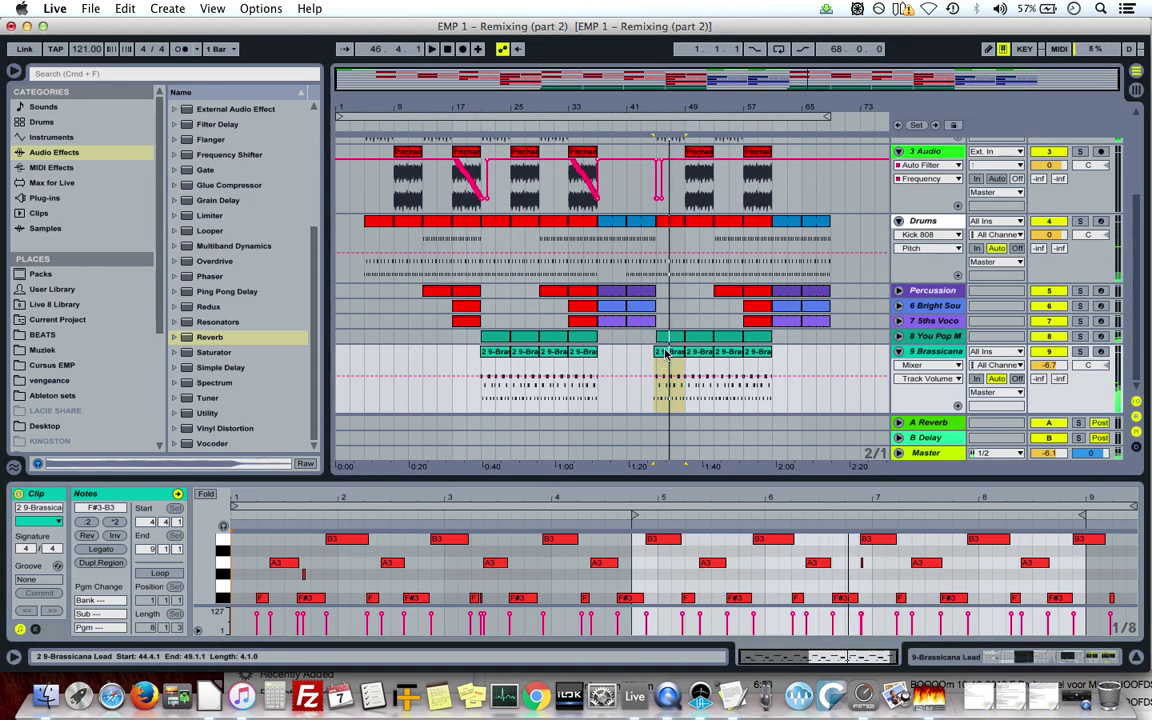
Transpose all notes of the extended 9-Brassicana Lead clip down one octave, to F#2-B2.
left_click(667, 353)
left_click(678, 352)
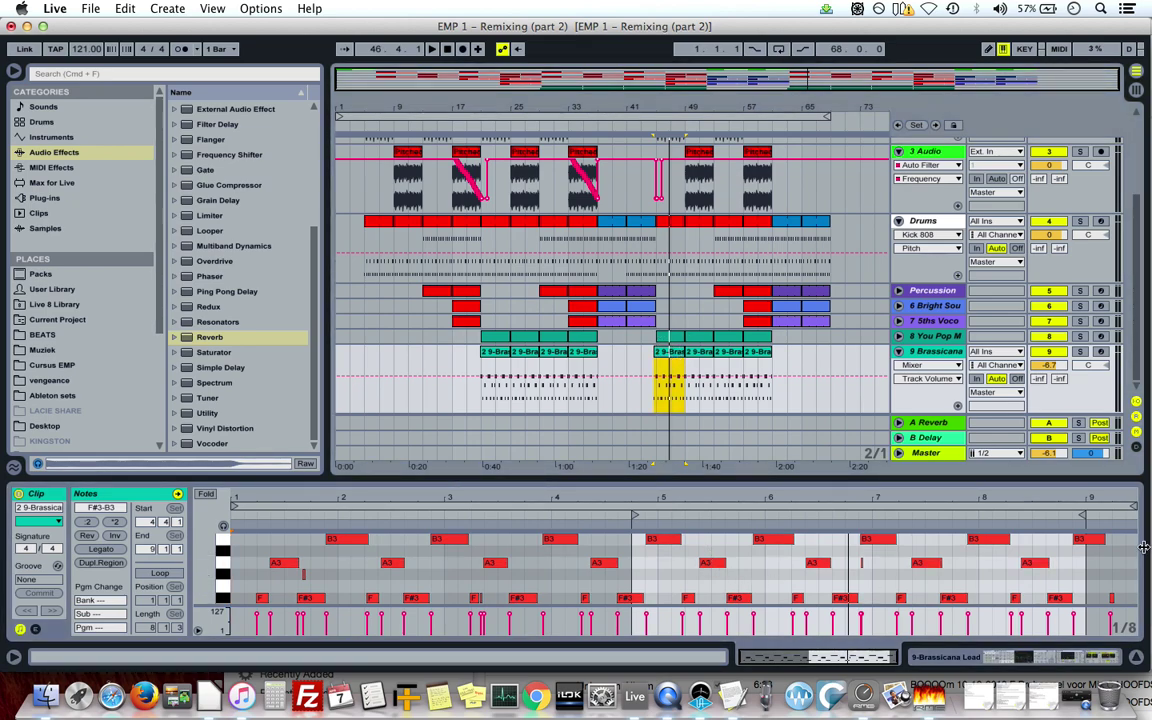
left_click_drag(1122, 540, 610, 614)
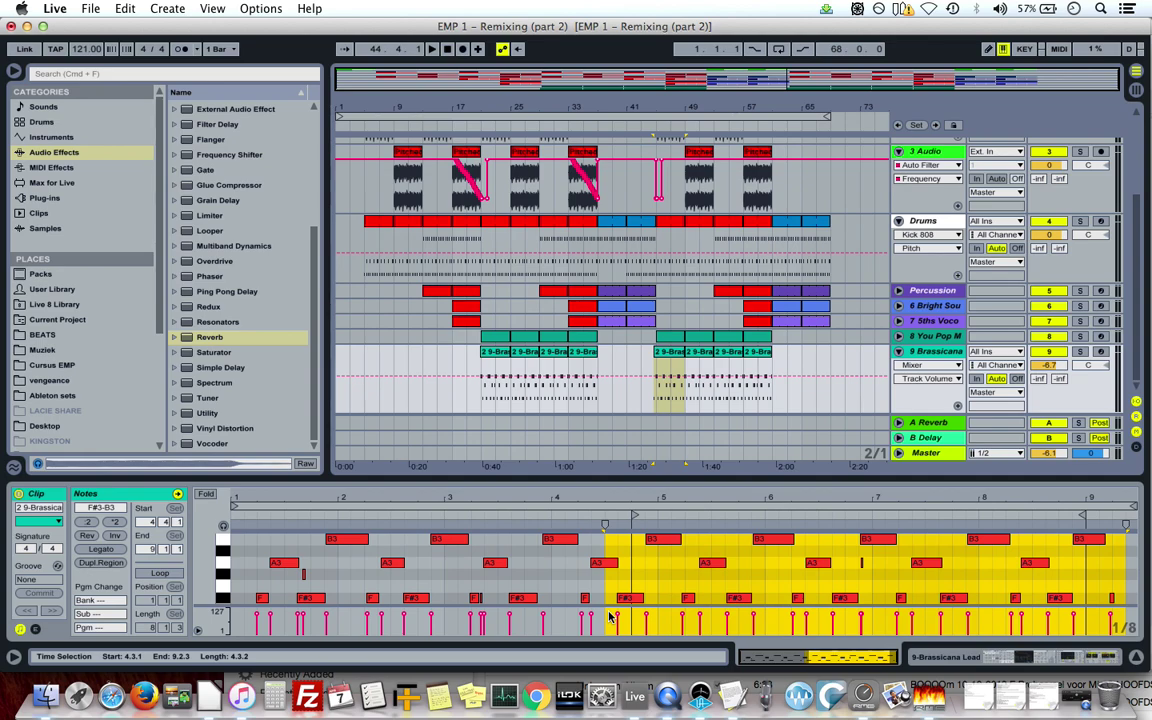
left_click(610, 617)
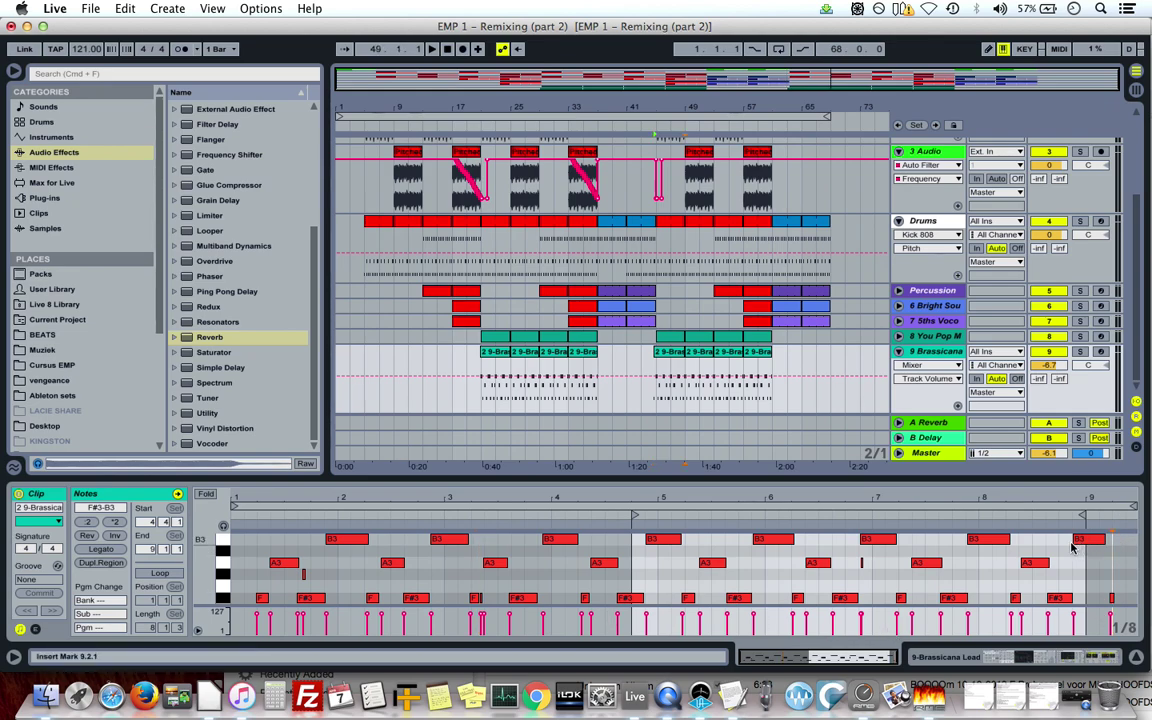
left_click(1078, 541)
left_click(636, 598, "shift")
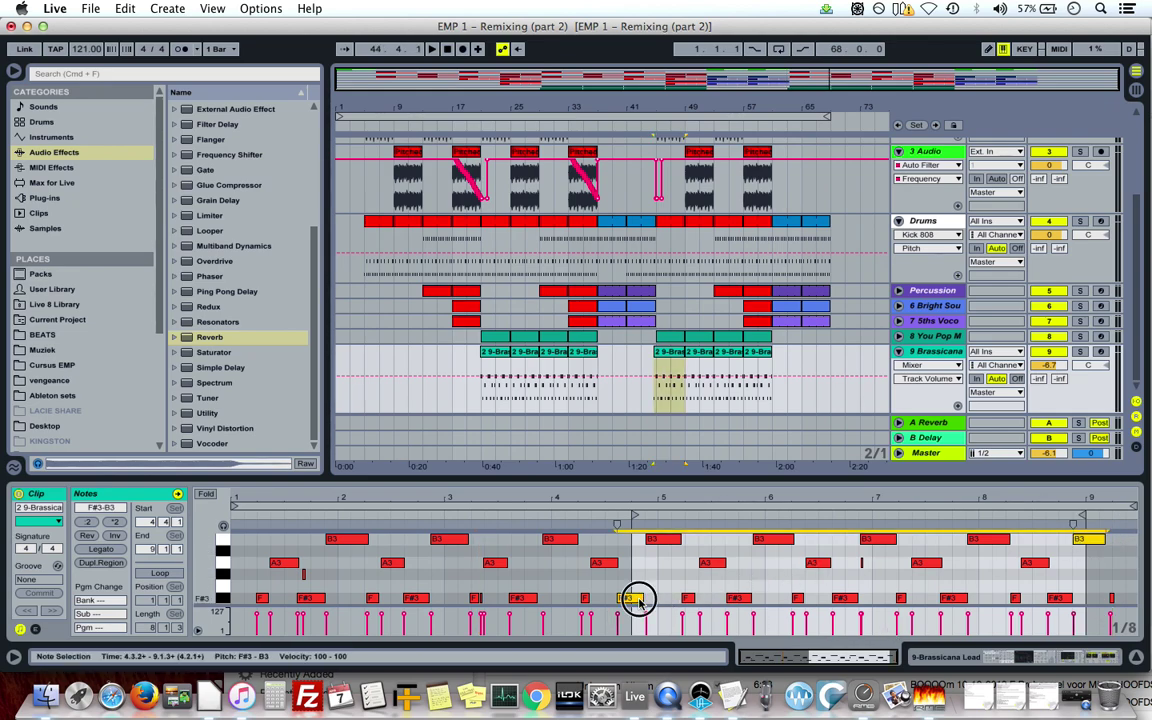
left_click(125, 8)
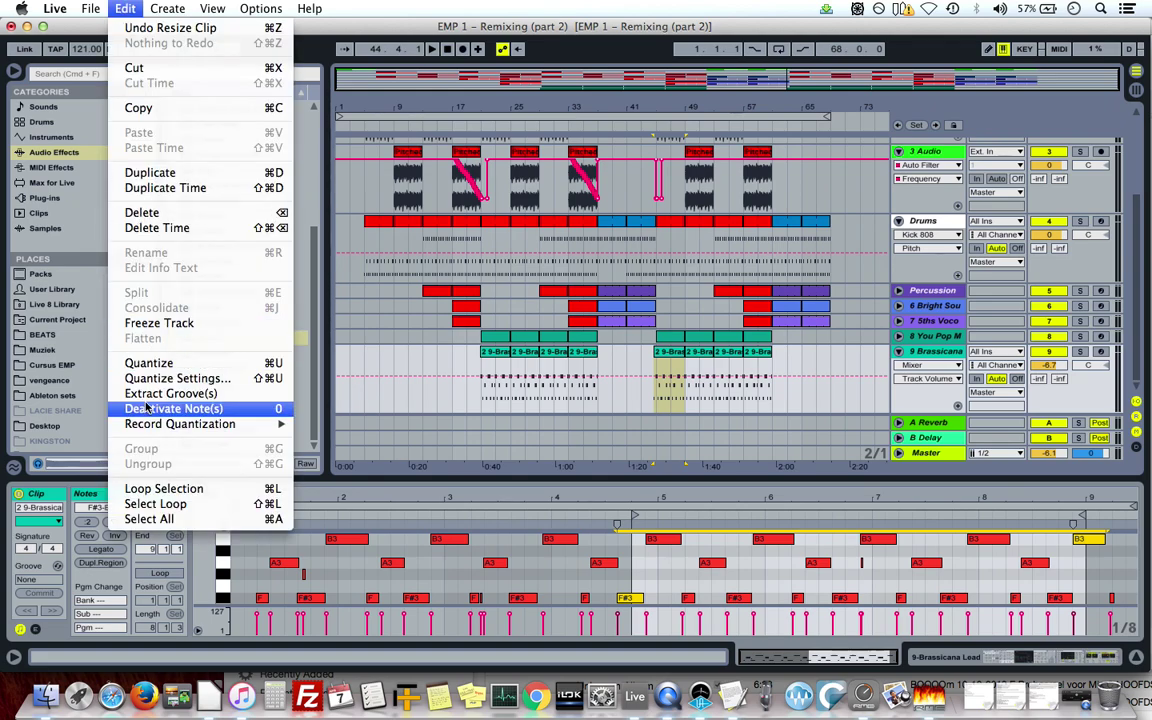
left_click(148, 519)
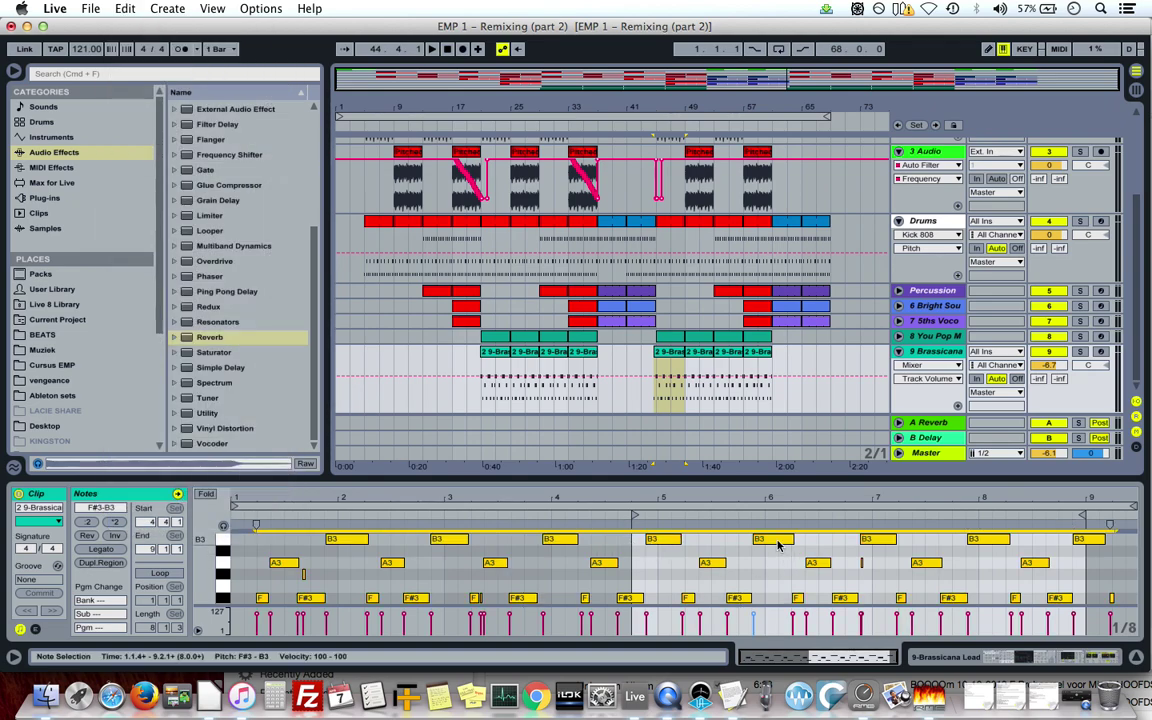
key("Down")
key("Down")
key("Down")
key("Down")
key("Down")
key("Down")
key("Down")
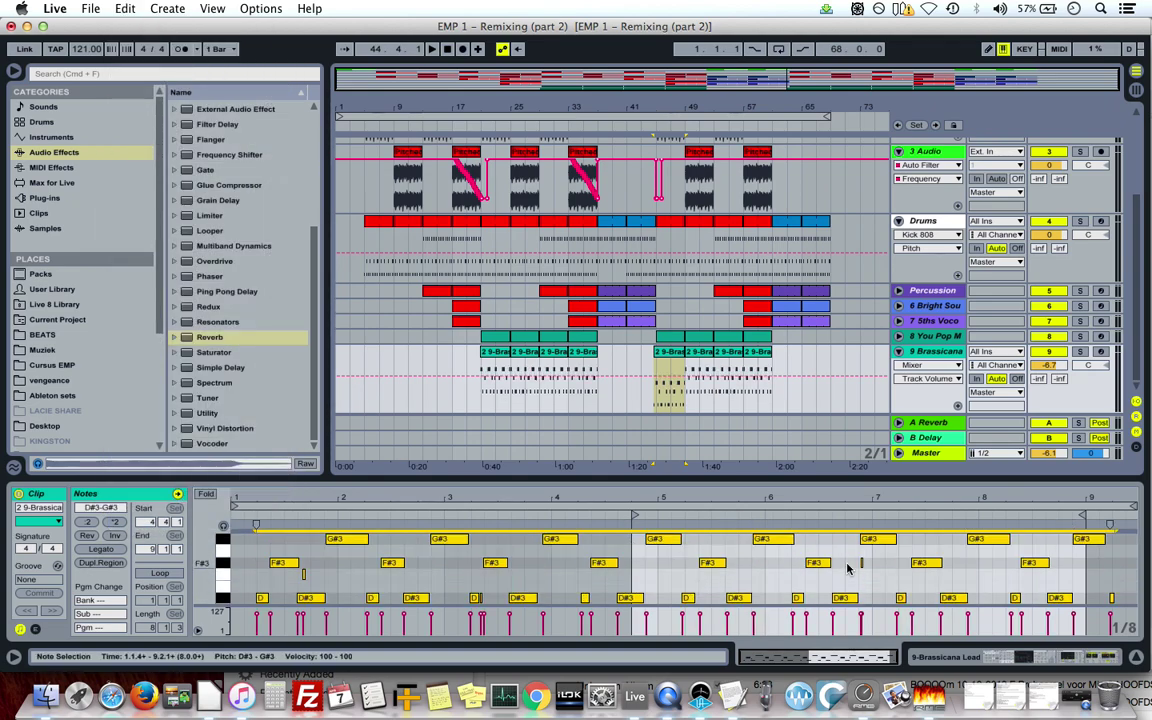
key("Down")
key("Down")
key("Down")
key("Down")
key("Down")
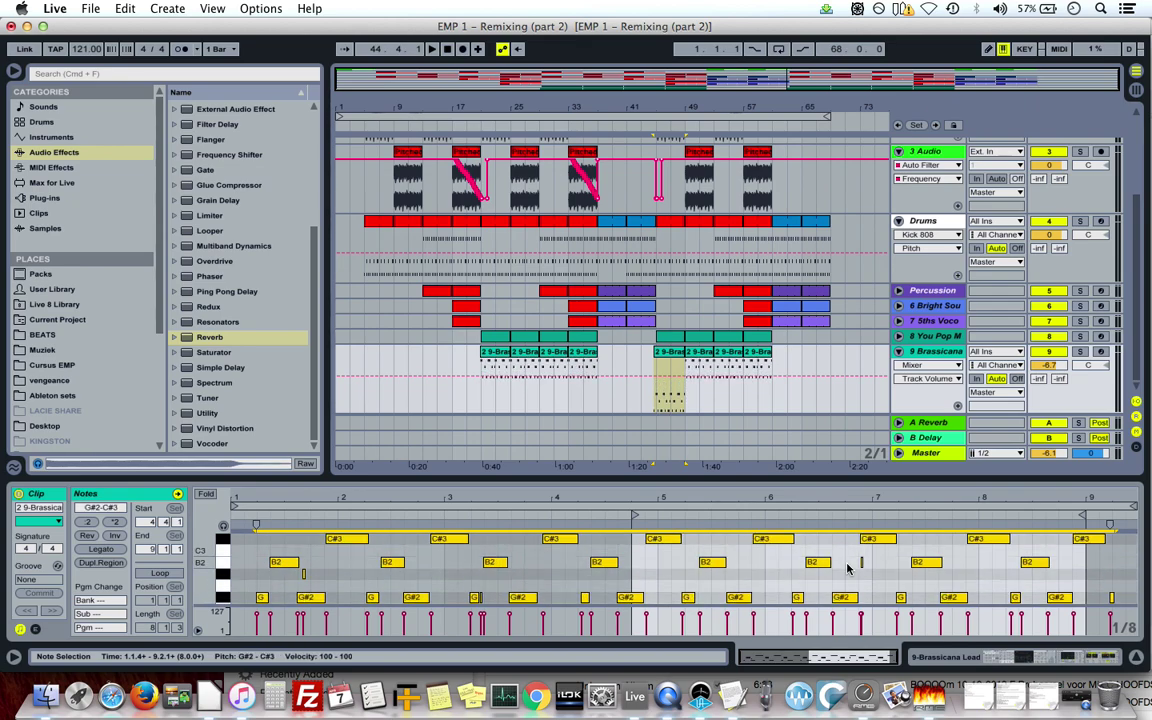
Play the arrangement from about bar 35 and add a Simple Delay to the end of the Drums track's device chain.
left_click(665, 400)
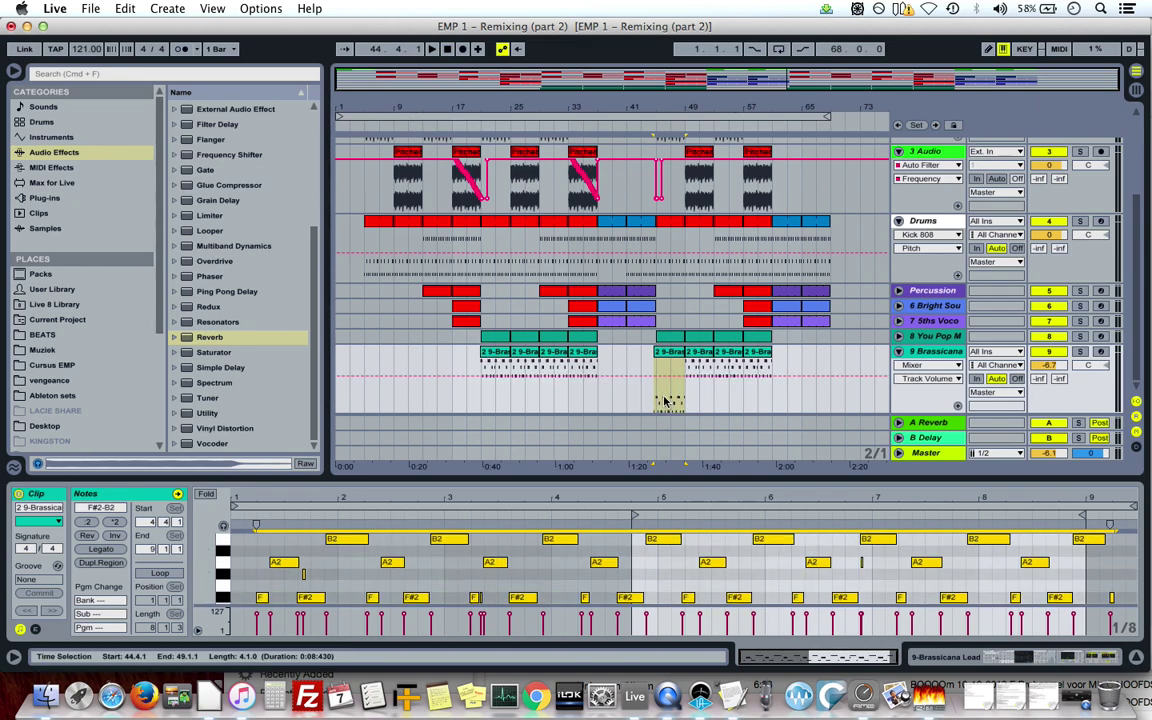
left_click(585, 126)
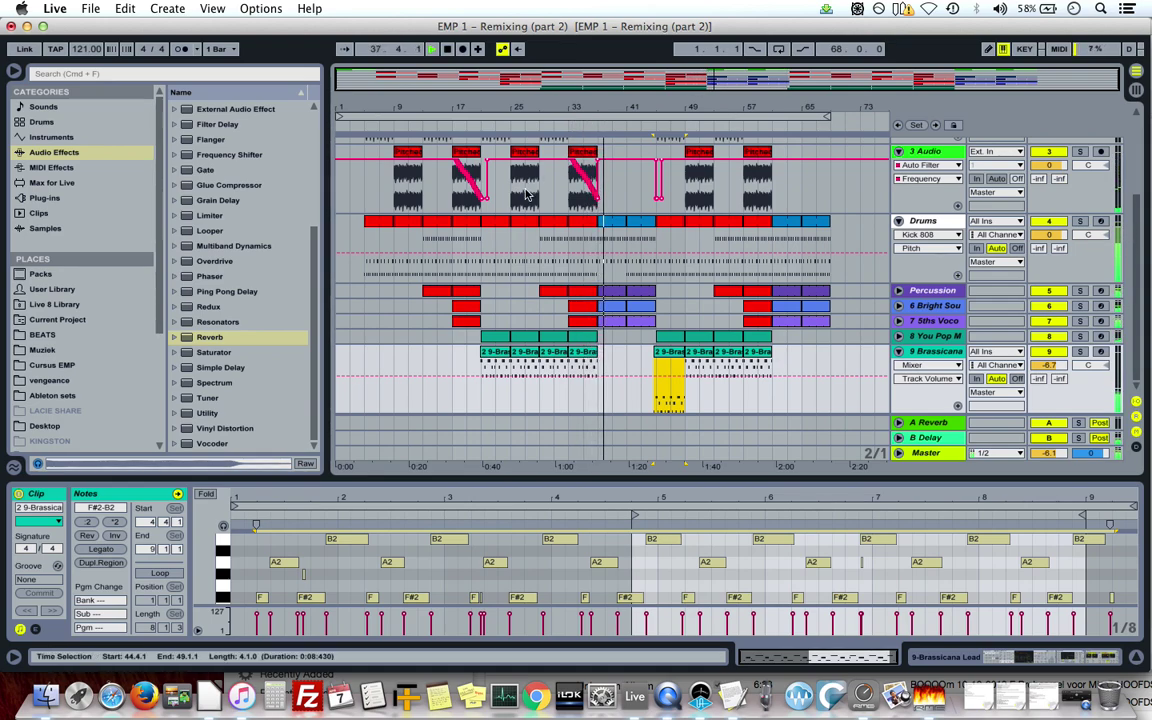
left_click_drag(226, 367, 530, 265)
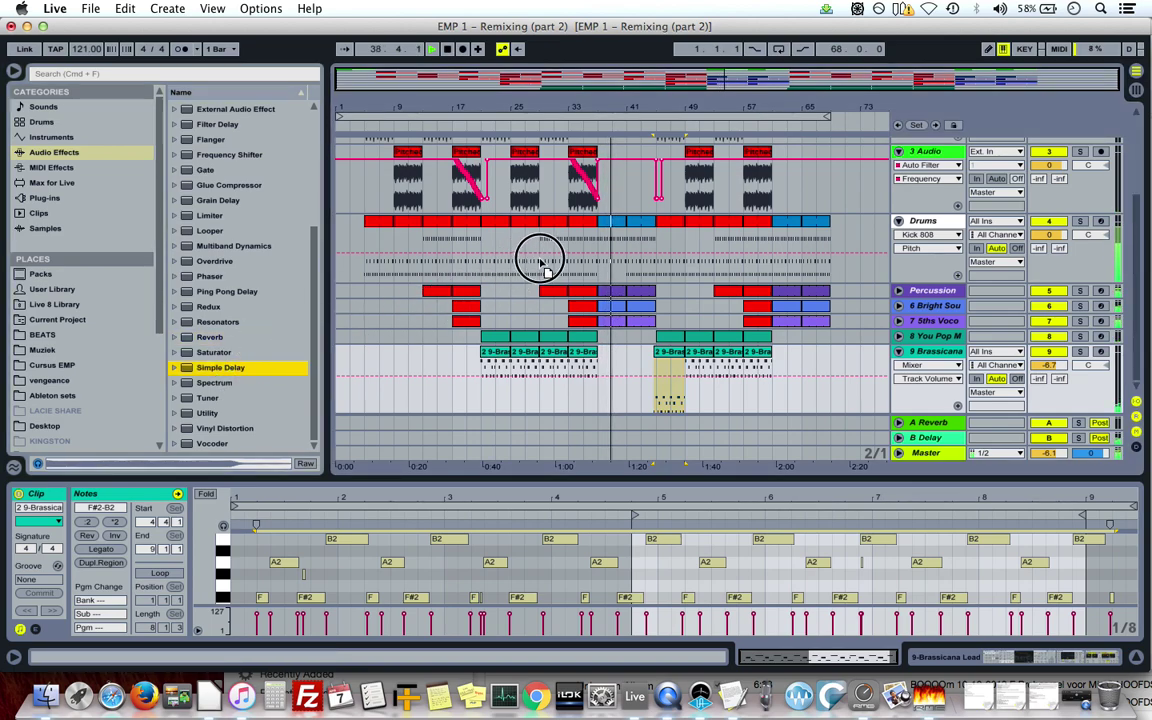
left_click_drag(575, 458, 1100, 580)
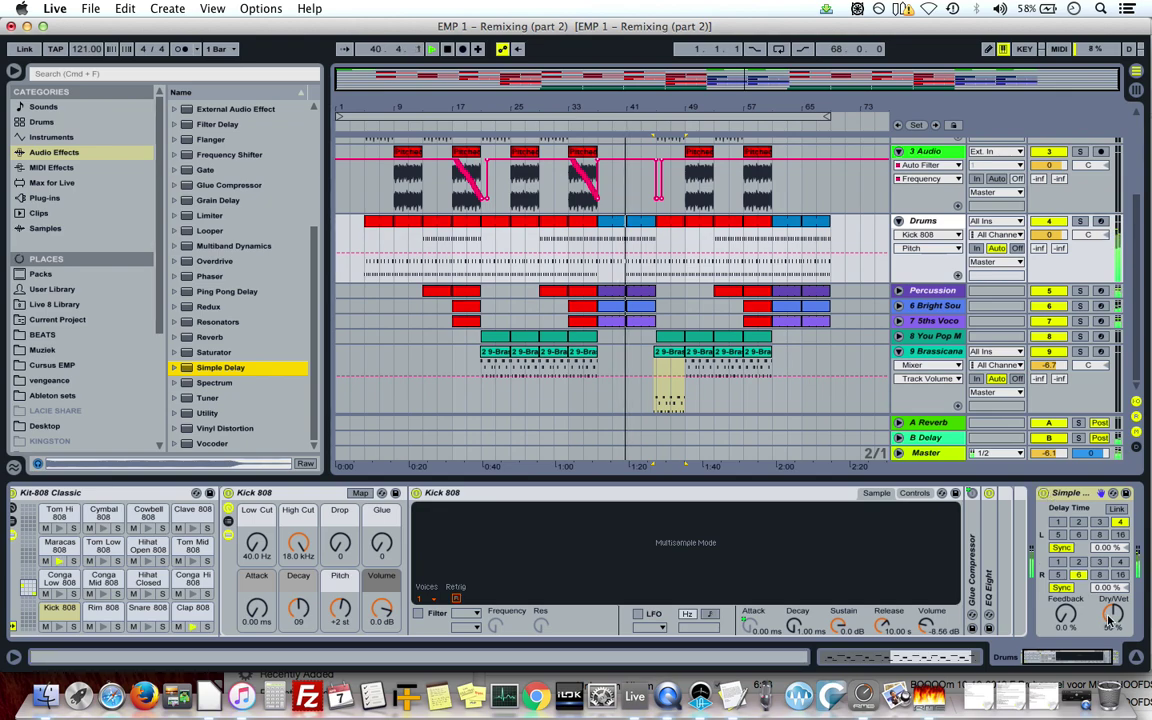
Set the Simple Delay's left delay time to 2, feedback to 62 % and dry/wet to 0 %.
left_click(1080, 523)
left_click_drag(1066, 614, 1066, 580)
scroll(1122, 625, "right", 2)
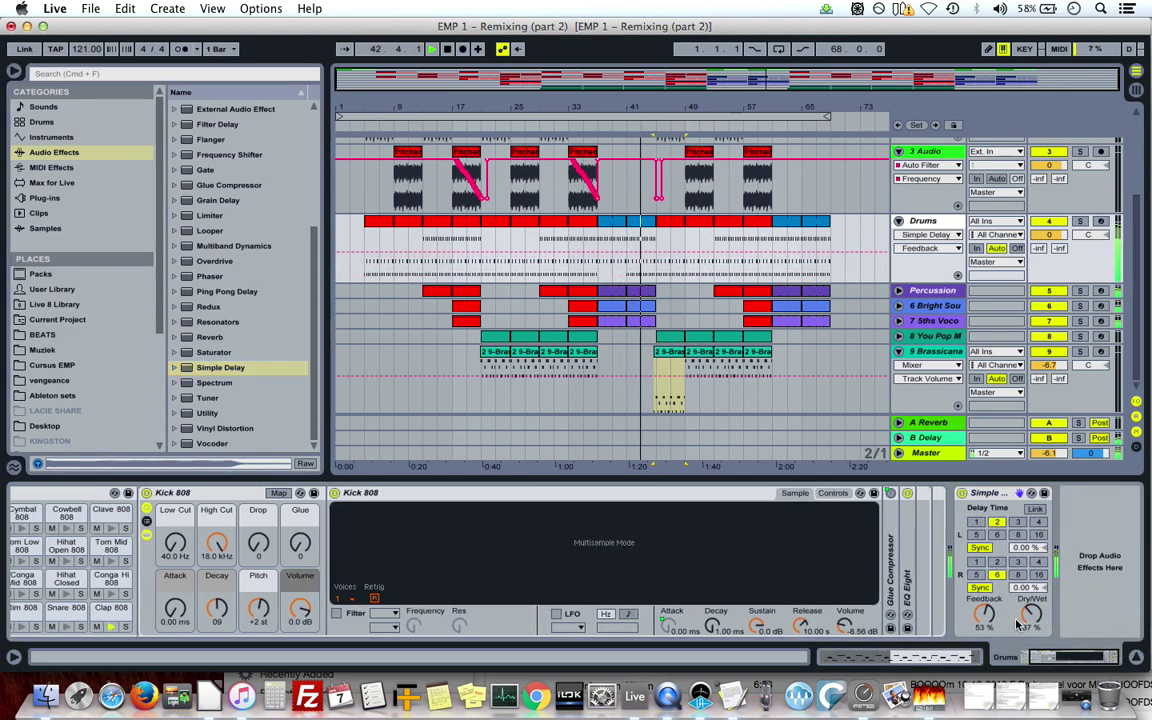
left_click_drag(984, 614, 1030, 650)
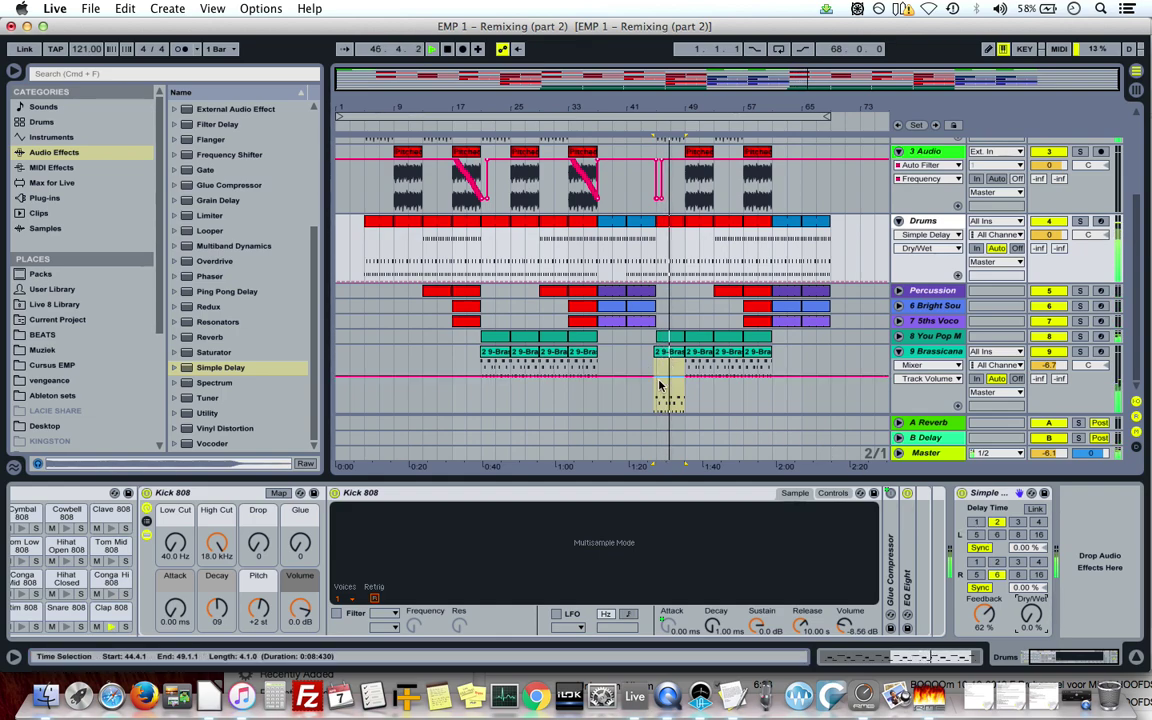
Duplicate the octave-lower Brassicana Lead section of bars 45 to 49 onto bars 49 to 53.
left_click_drag(657, 390, 686, 390)
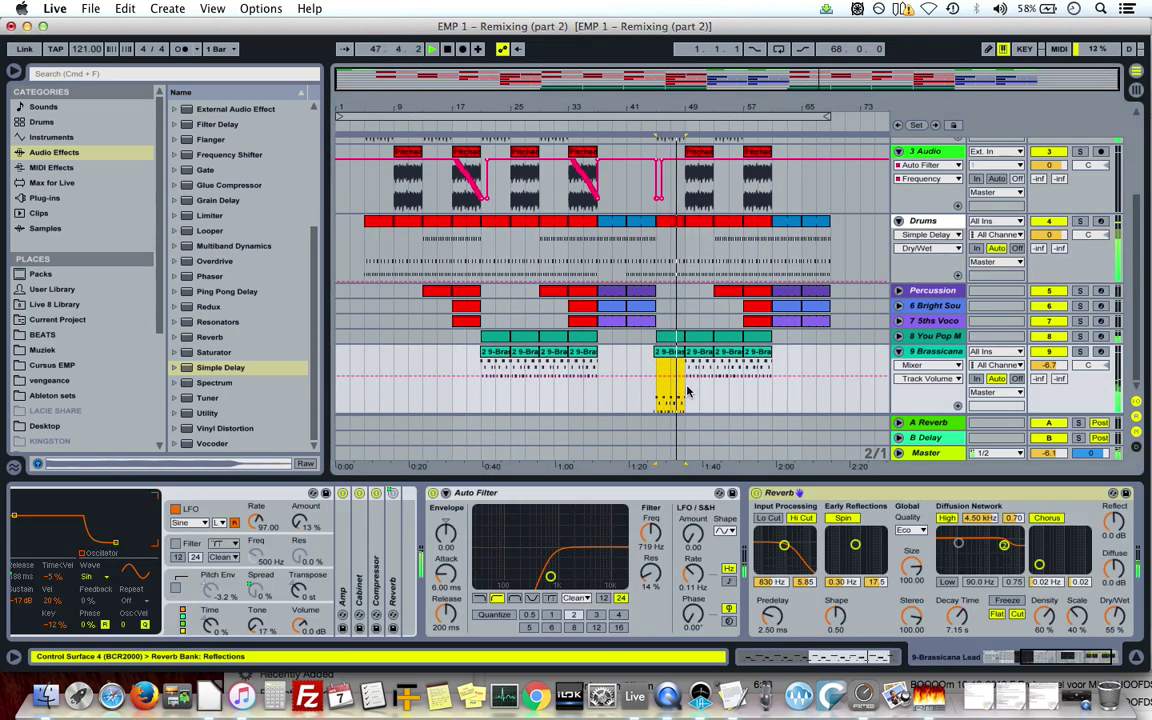
key("super+d")
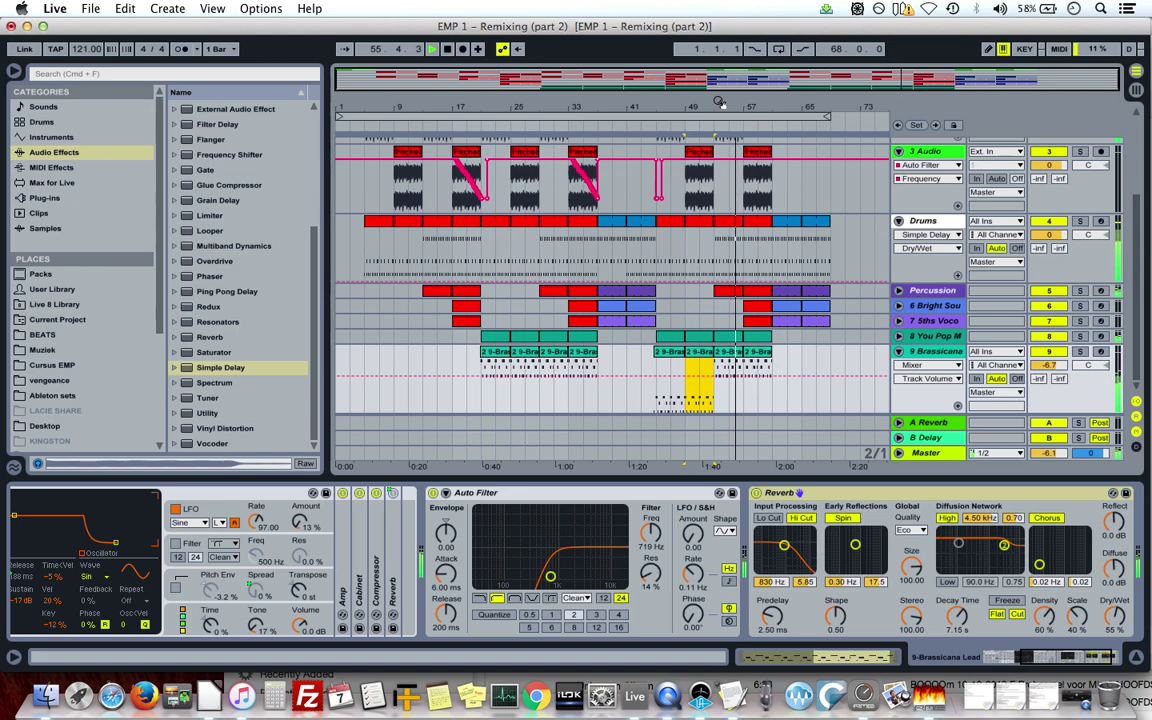
left_click(762, 320)
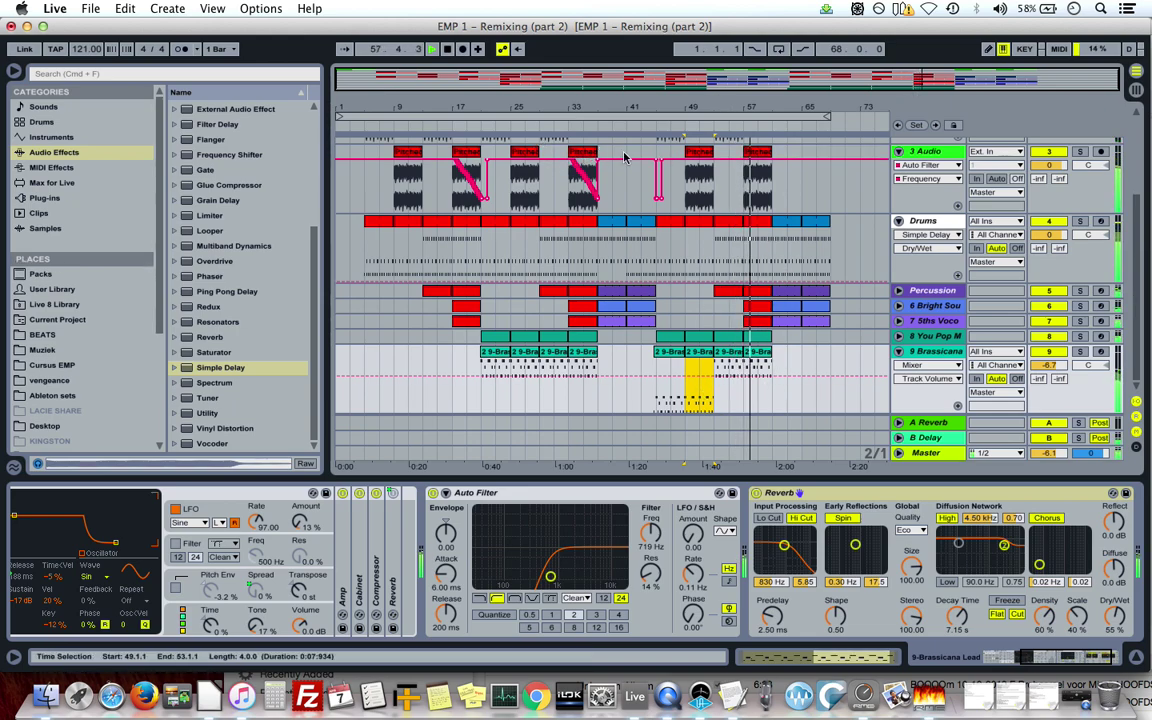
Copy the pitched-up clip at bar 33 on track 3 with its filter sweep automation and paste it at bar 57.
left_click_drag(576, 189, 588, 190)
left_click(745, 185)
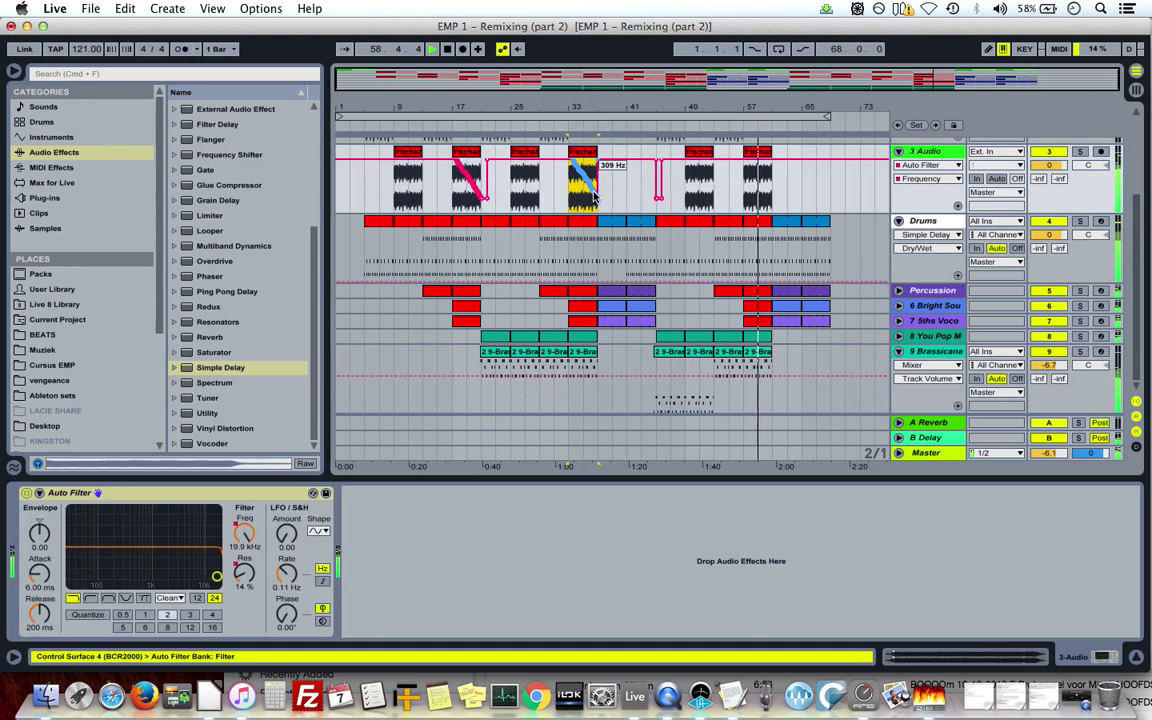
left_click_drag(216, 576, 118, 572)
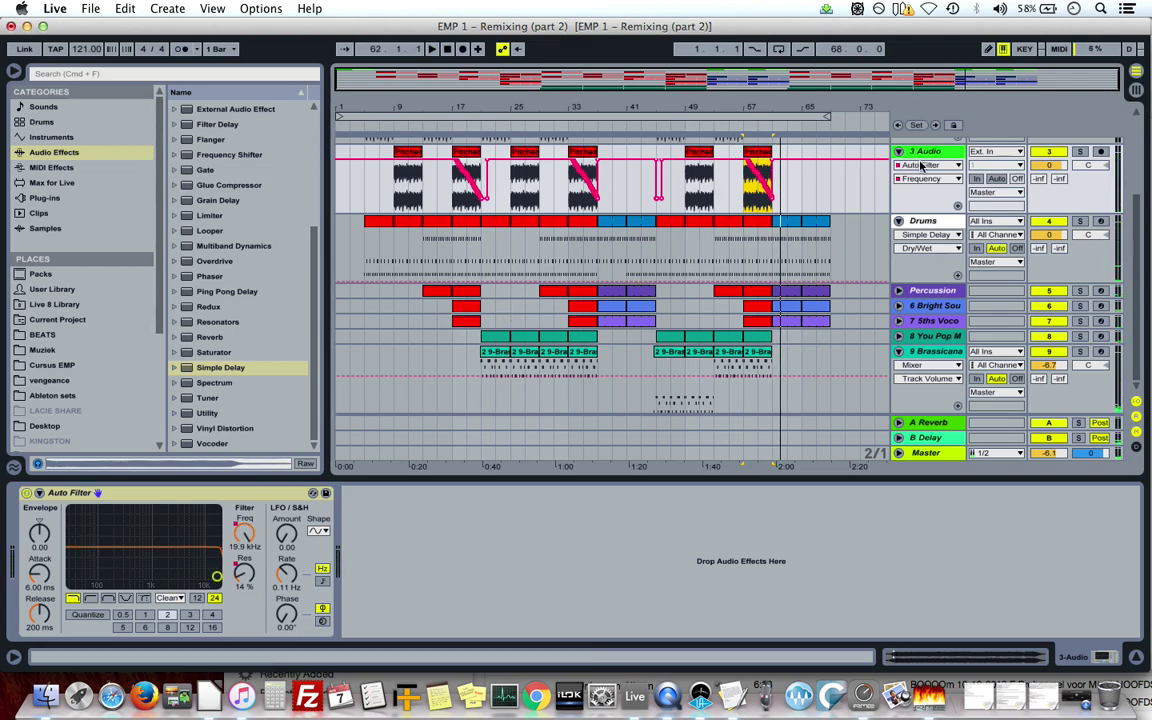
Solo track 3 and play its pitched-up clip from bar 57 to hear the filter sweep, then stop playback.
left_click(757, 155)
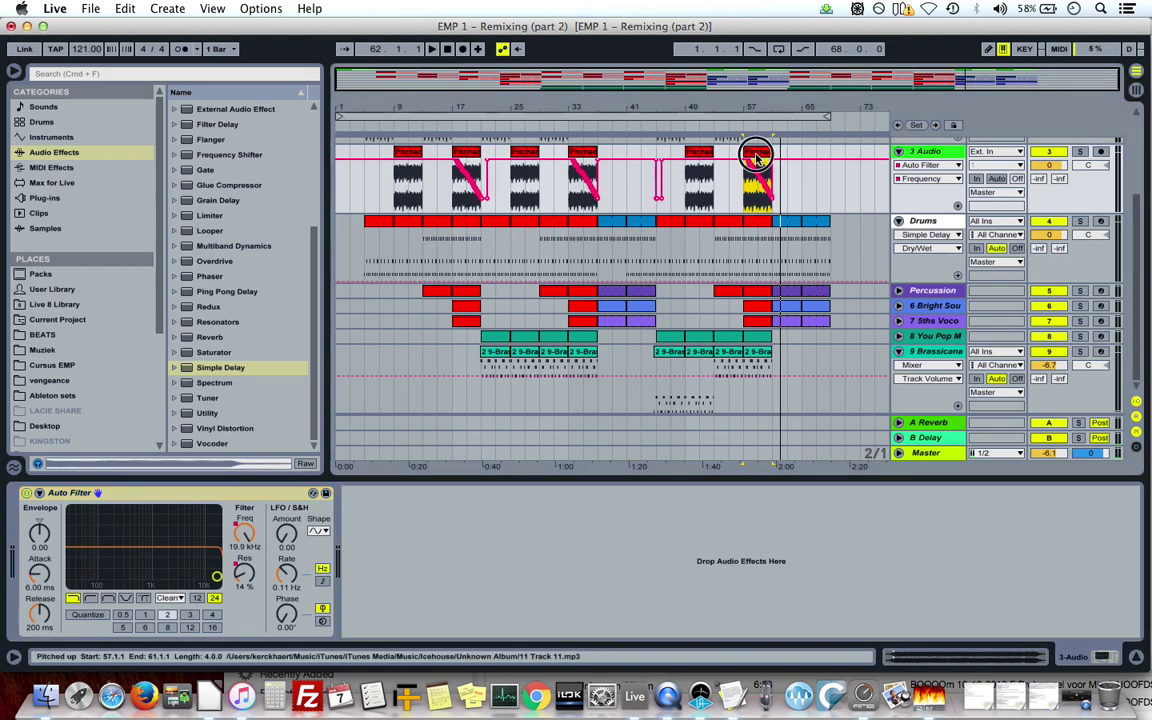
left_click(1080, 152)
left_click(759, 148)
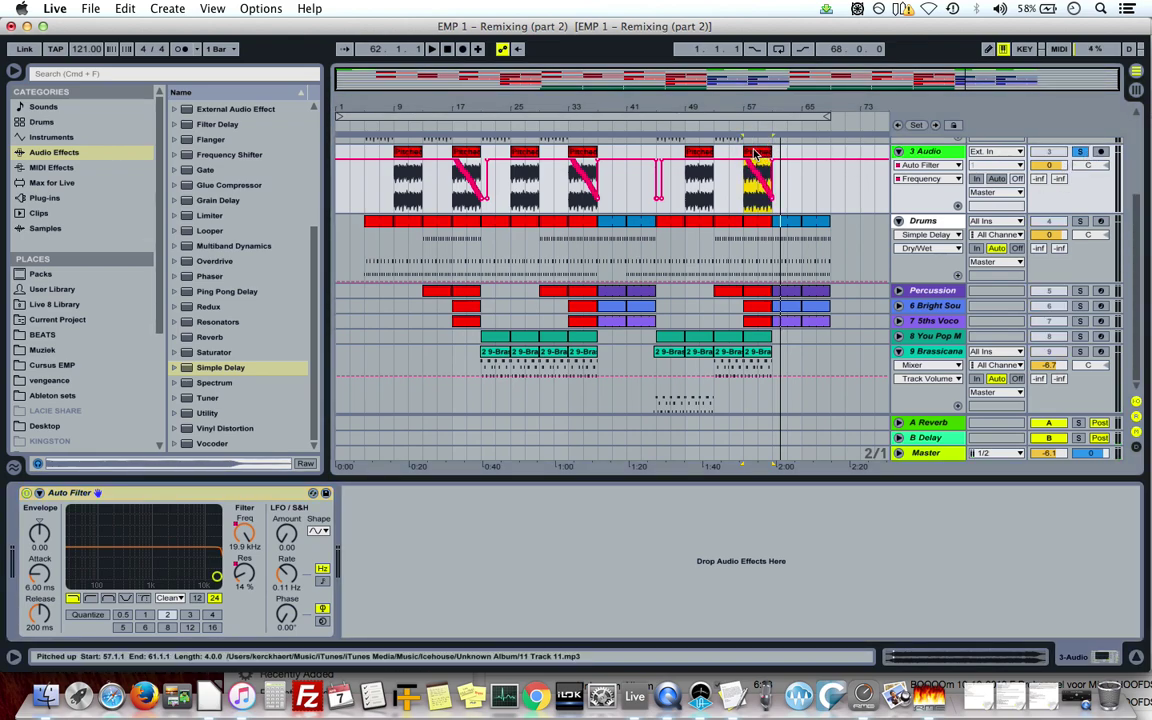
left_click_drag(216, 563, 160, 563)
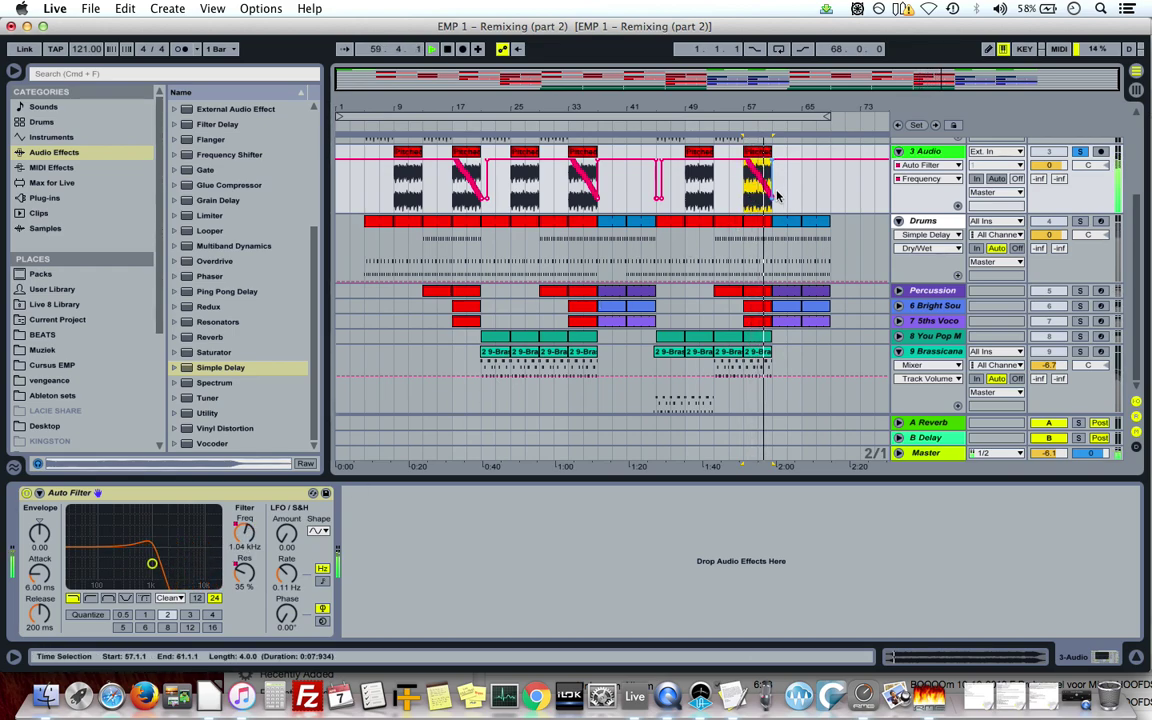
left_click(758, 235)
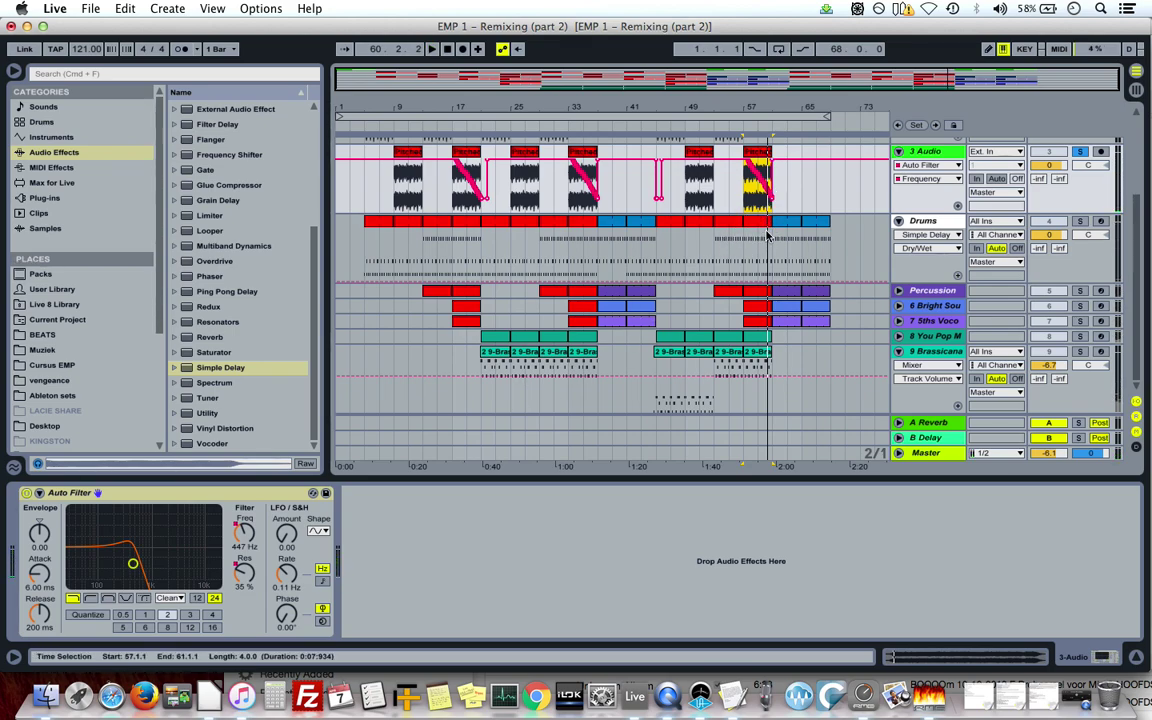
Copy track 3's Auto Filter and paste it onto the Drums track after the Simple Delay.
left_click(211, 496)
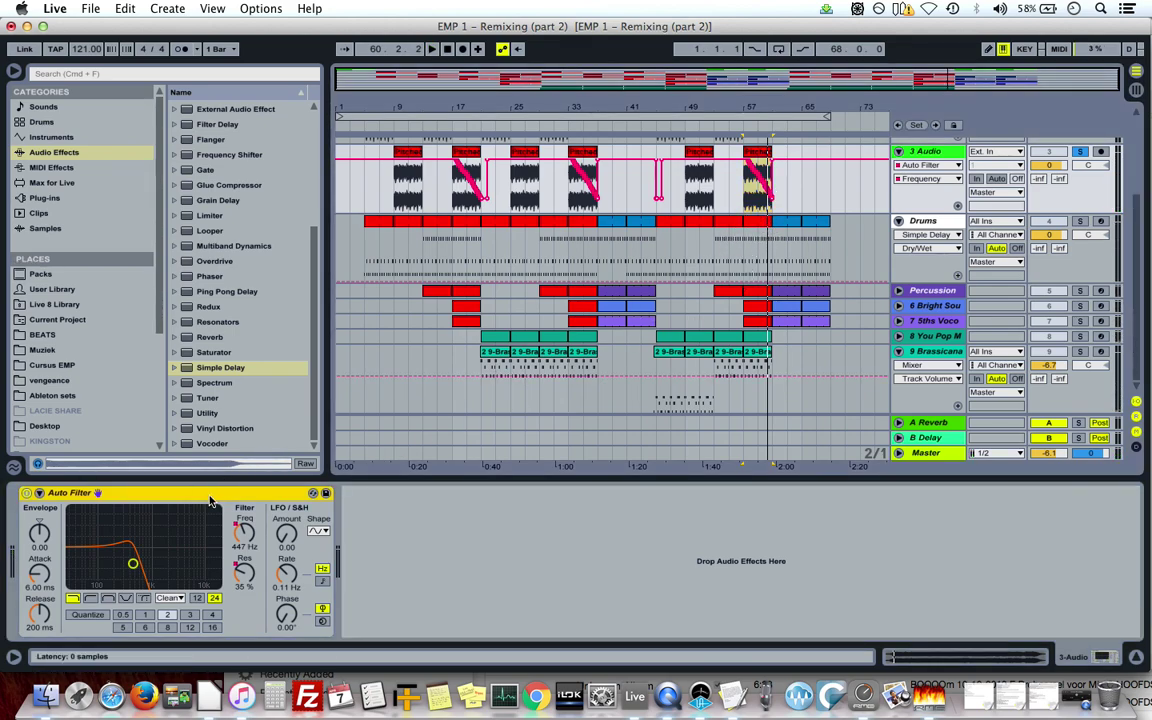
right_click(211, 501)
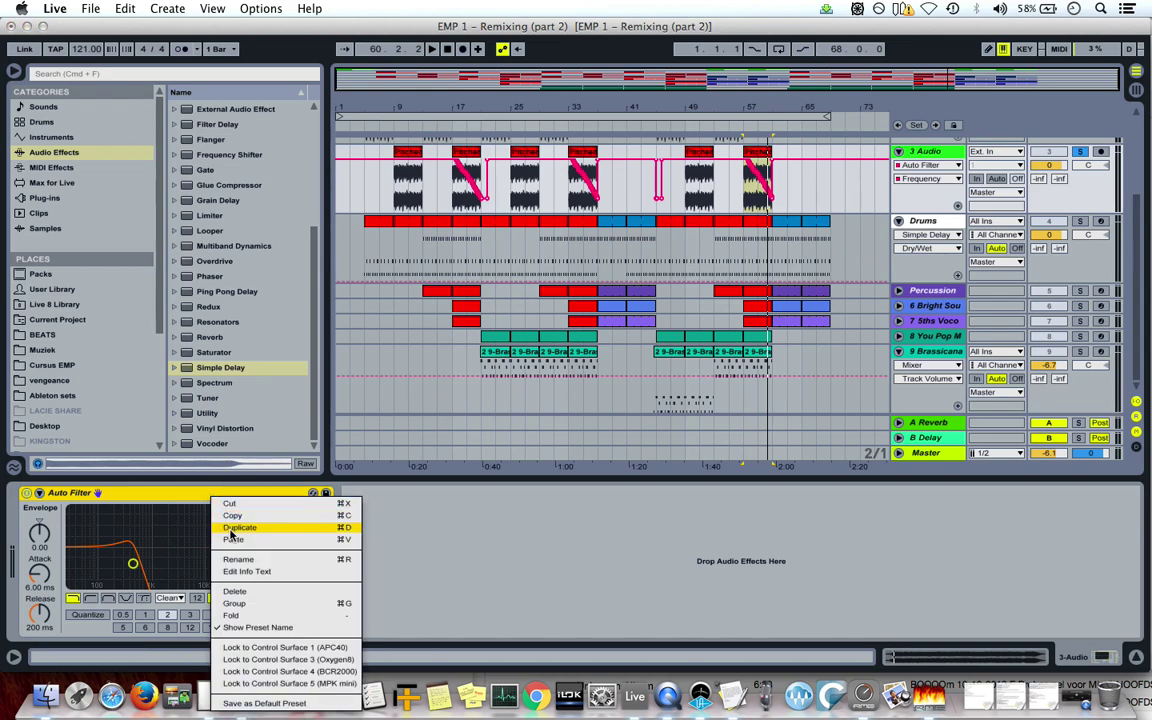
key("Escape")
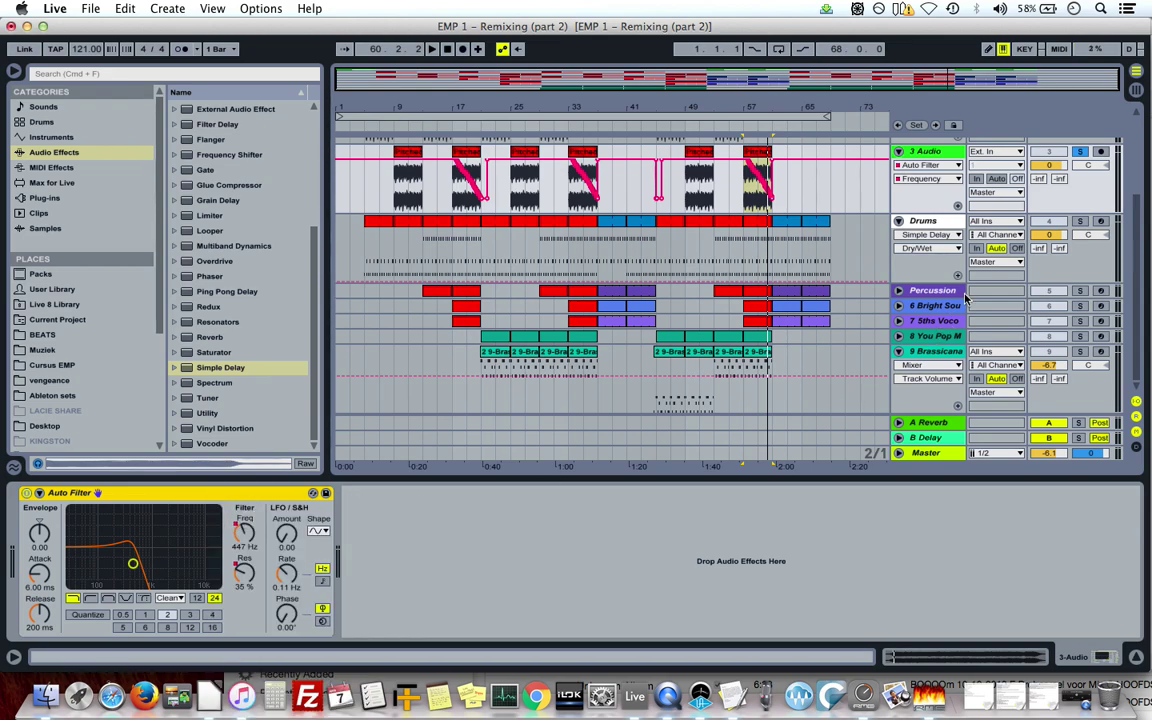
left_click(925, 221)
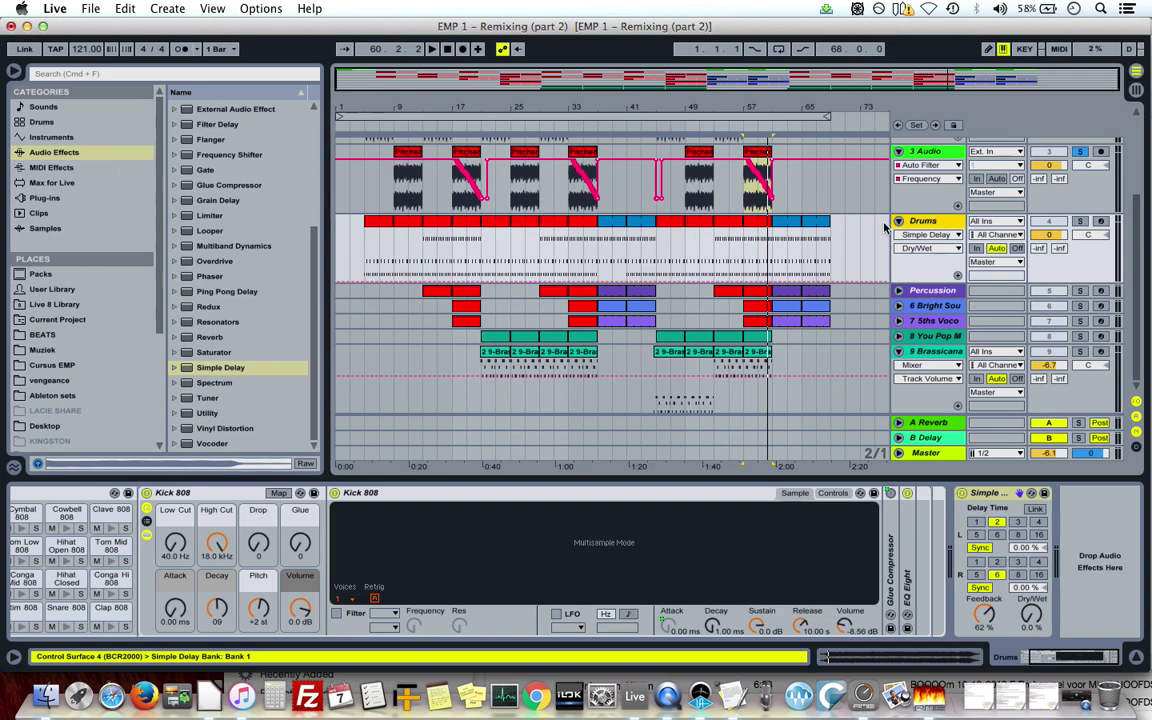
right_click(1084, 545)
left_click(1072, 545)
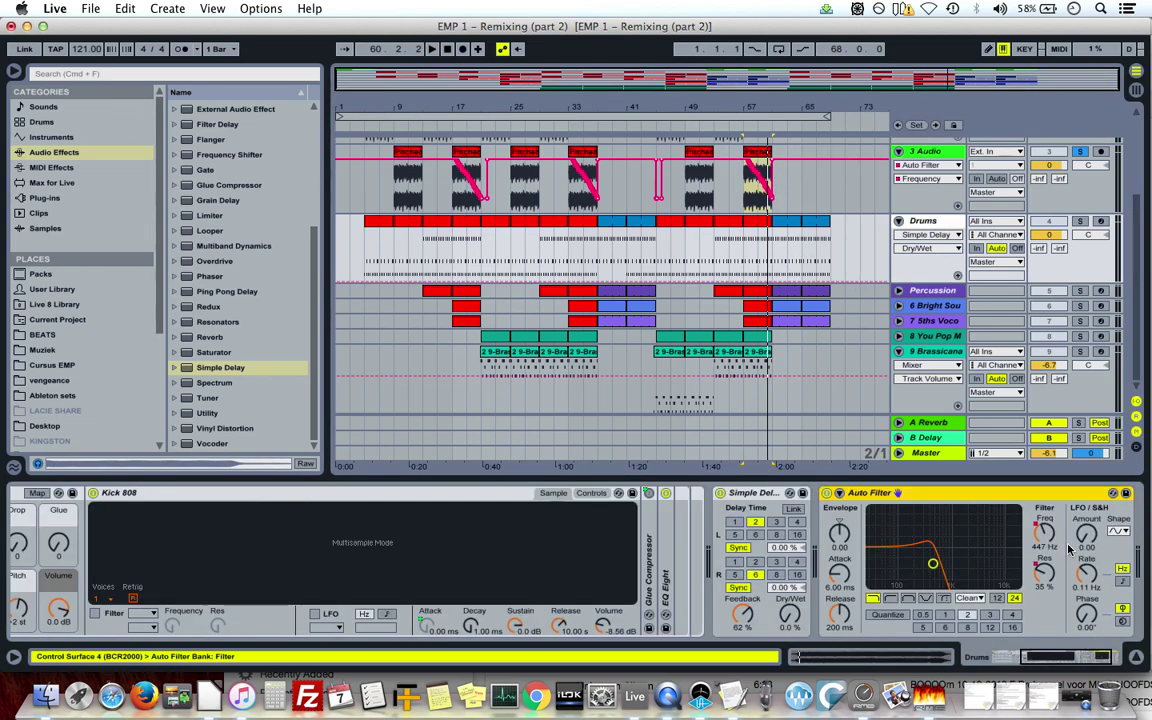
Restore the start of the Drums clip to bar 57 and show the Auto Filter's Frequency automation on the Drums track.
left_click(759, 220)
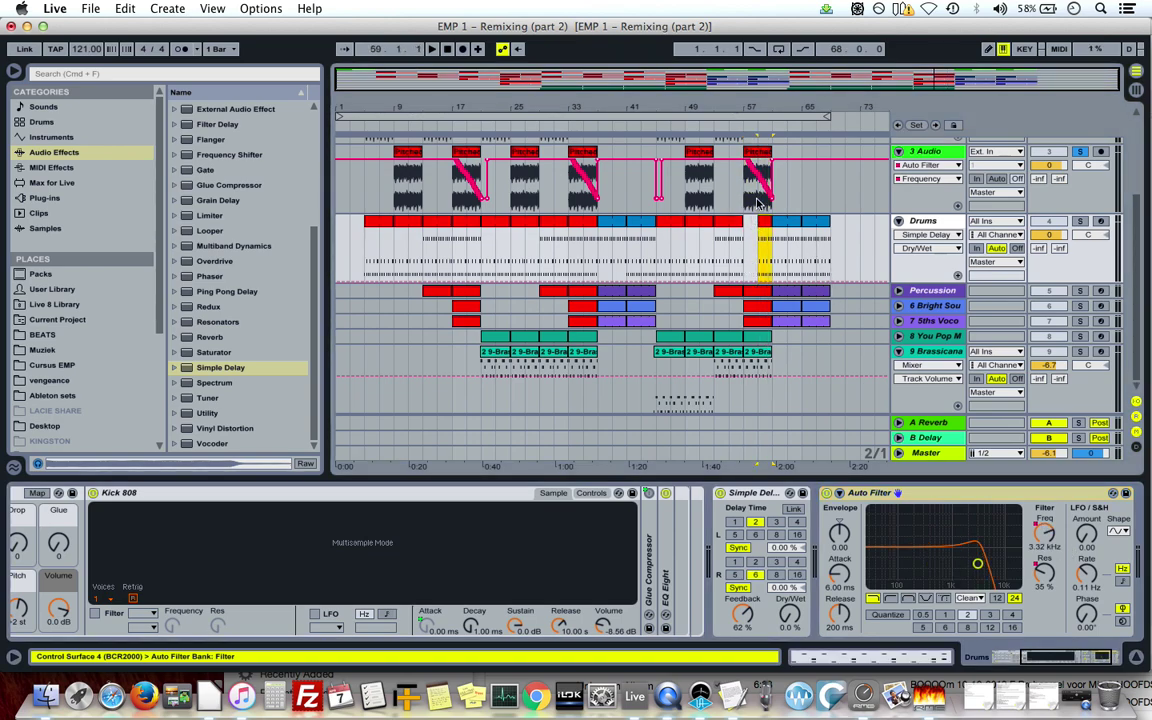
left_click_drag(762, 222, 746, 224)
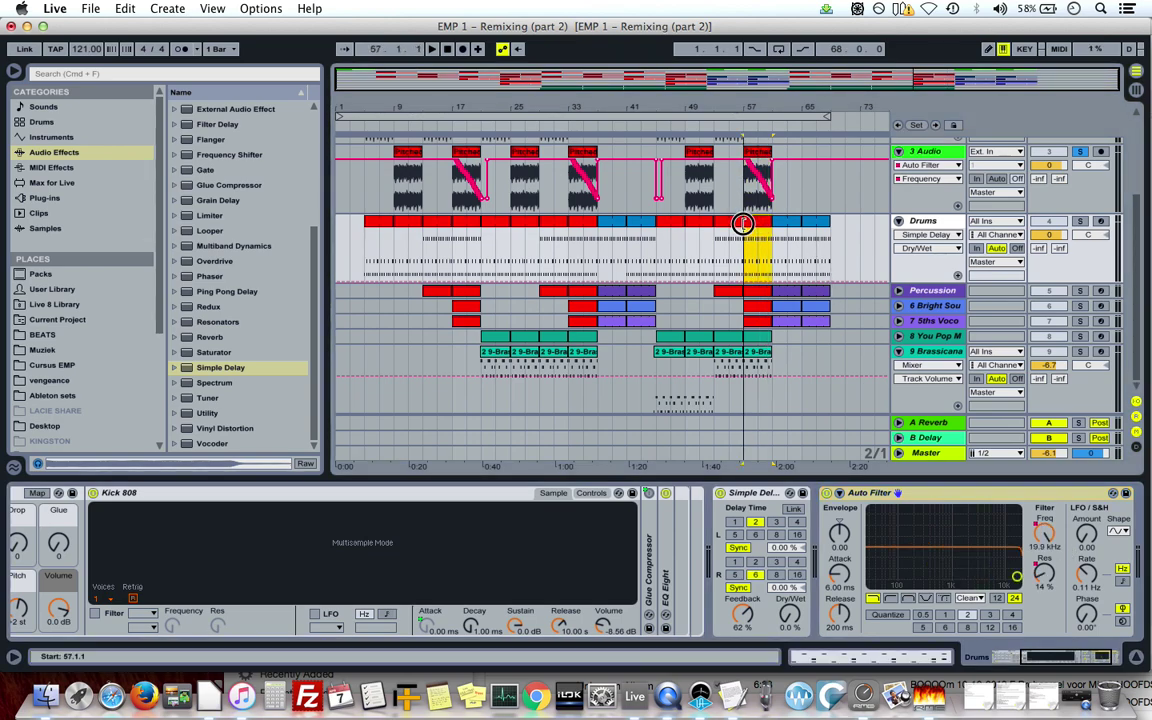
right_click(1043, 535)
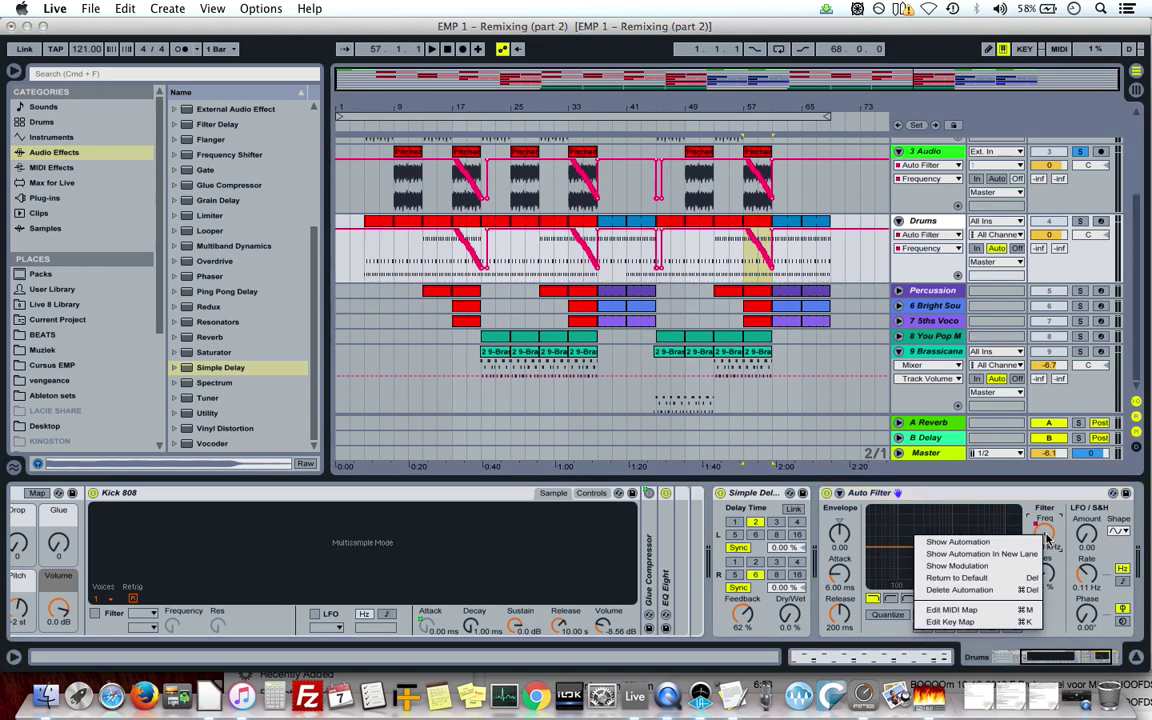
left_click(1022, 543)
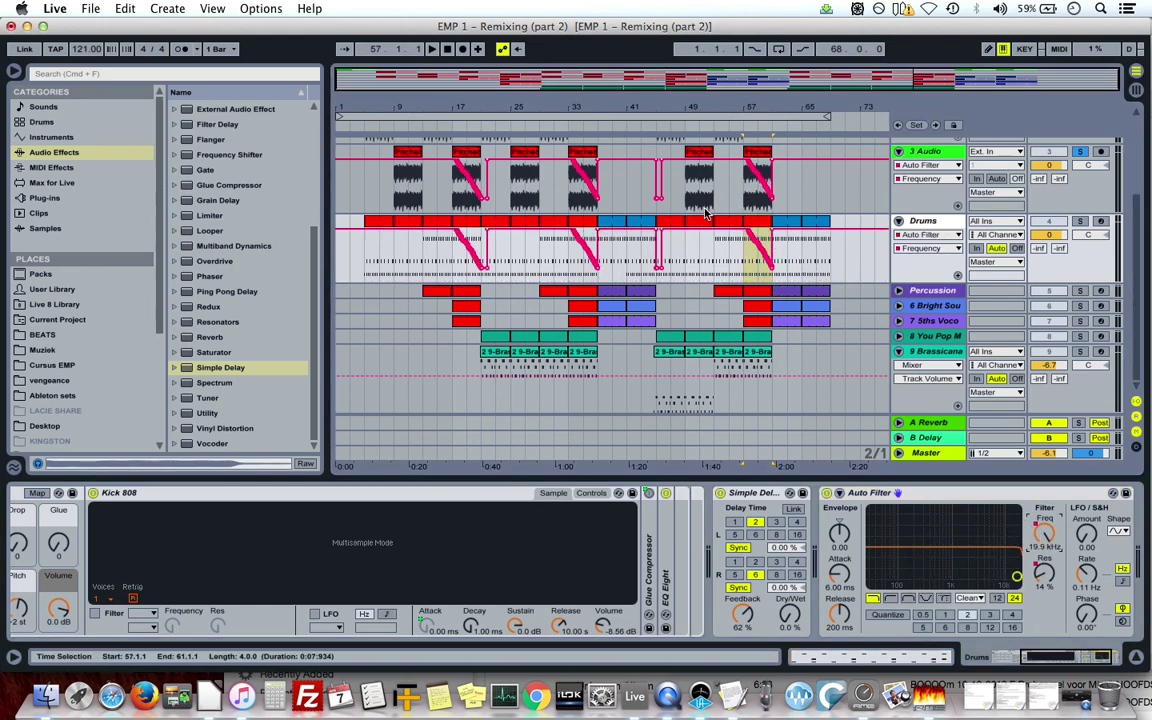
Unsolo track 3 and play the arrangement from bar 55 to hear the filter sweep on the drums.
left_click(731, 263)
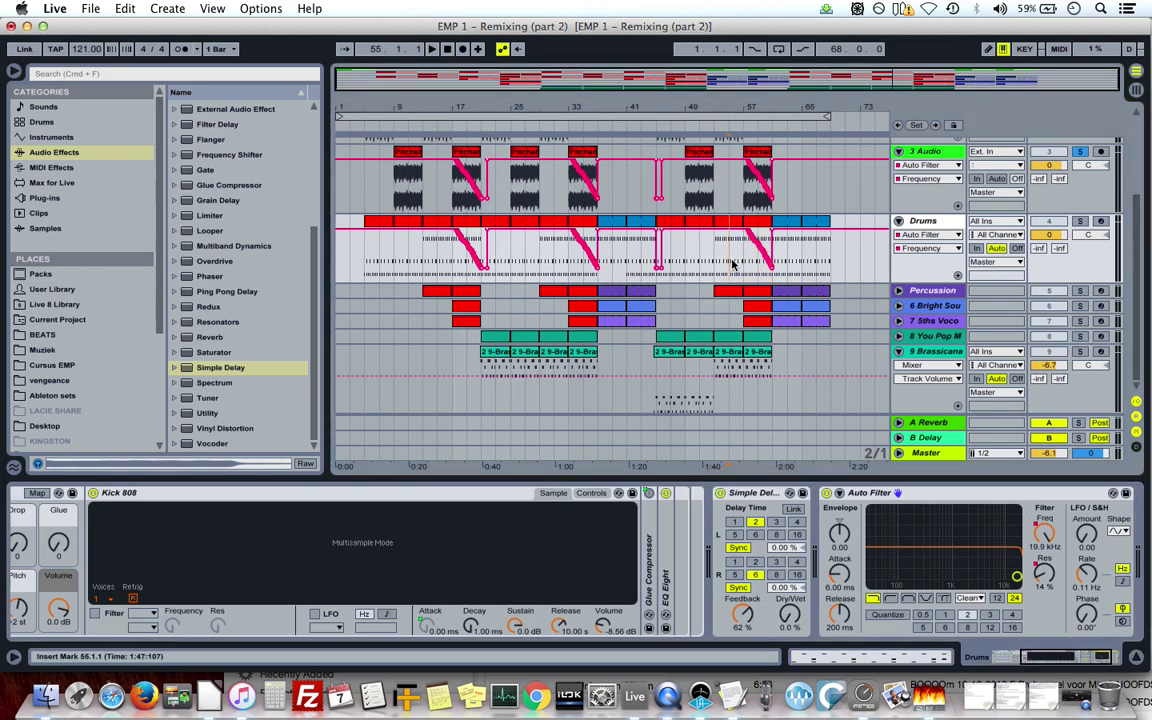
key("space")
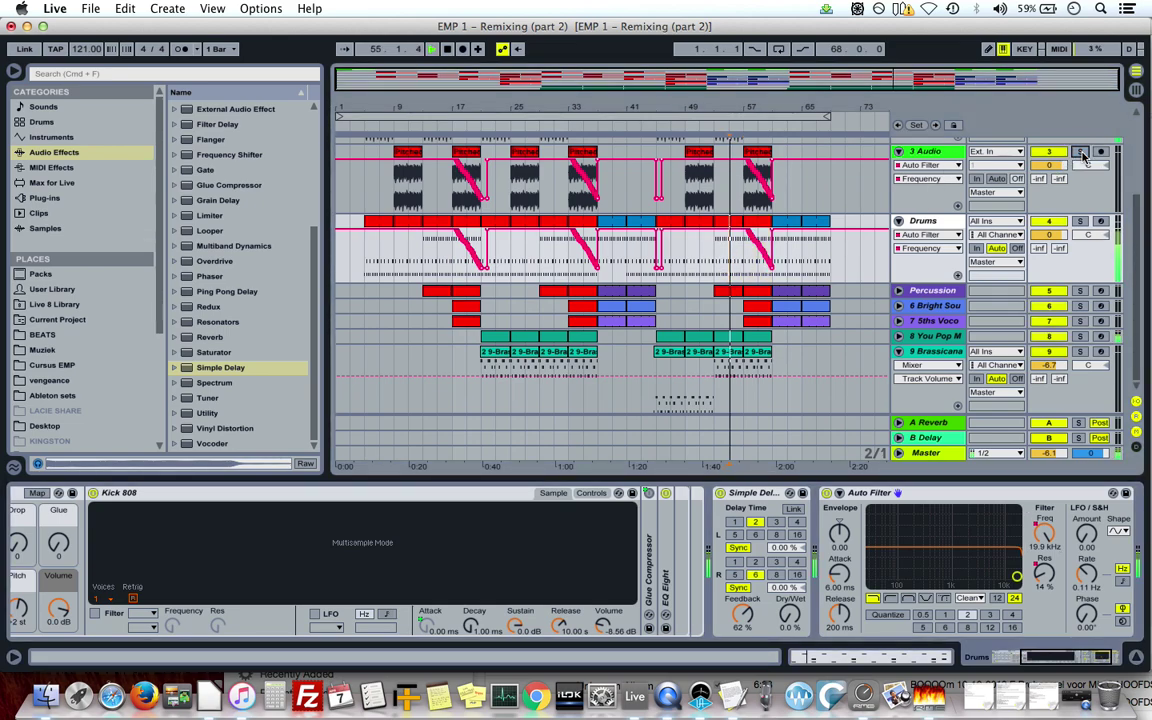
left_click_drag(723, 100, 708, 108)
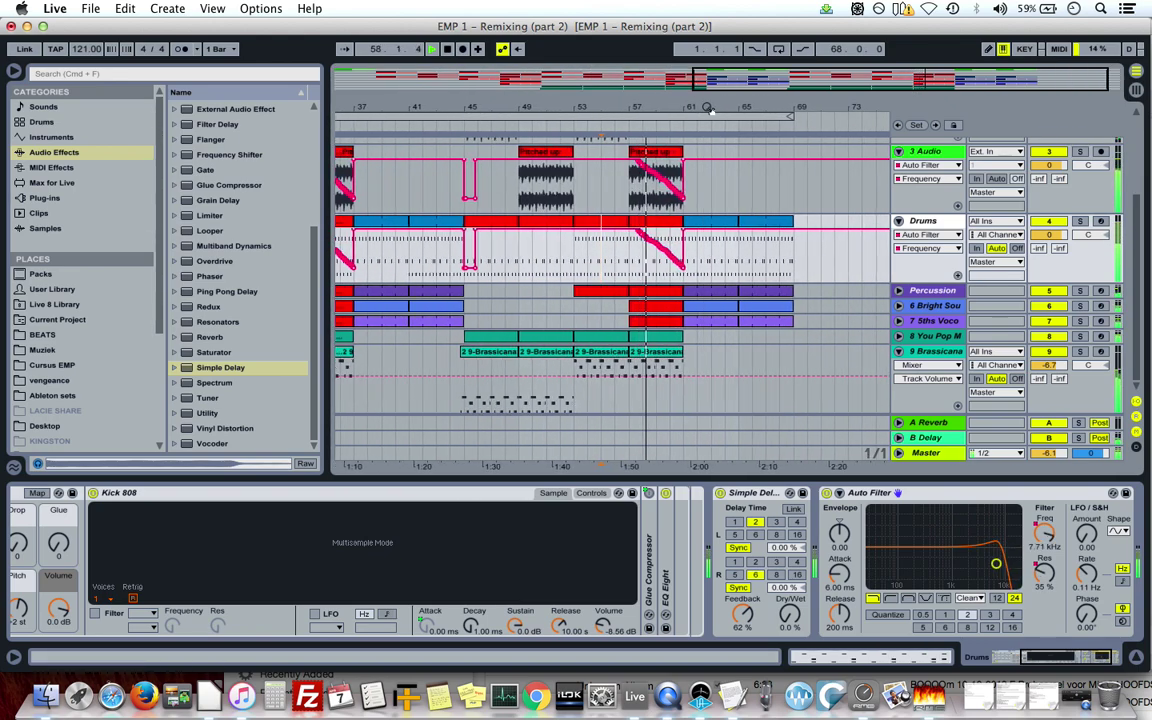
Reshape the Drums filter Frequency automation after bar 61 so it stays low until about bar 64 and rises fully by about bar 68.
left_click(684, 232)
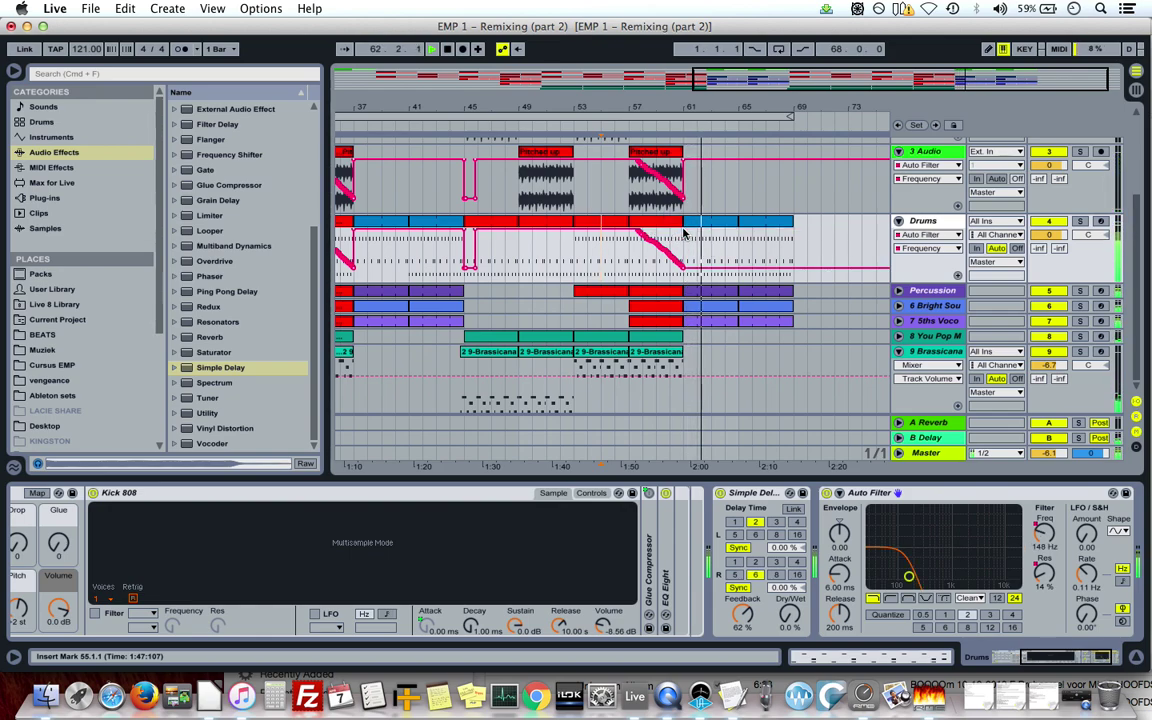
left_click(726, 268)
left_click_drag(775, 268, 785, 234)
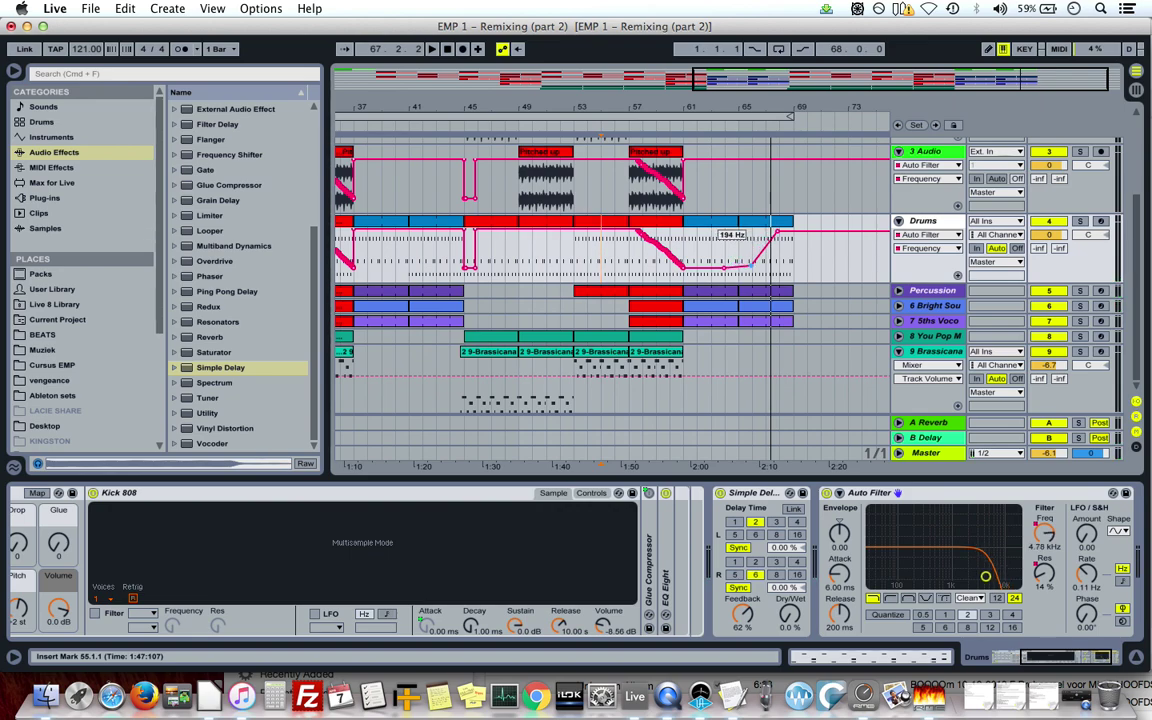
left_click(750, 247)
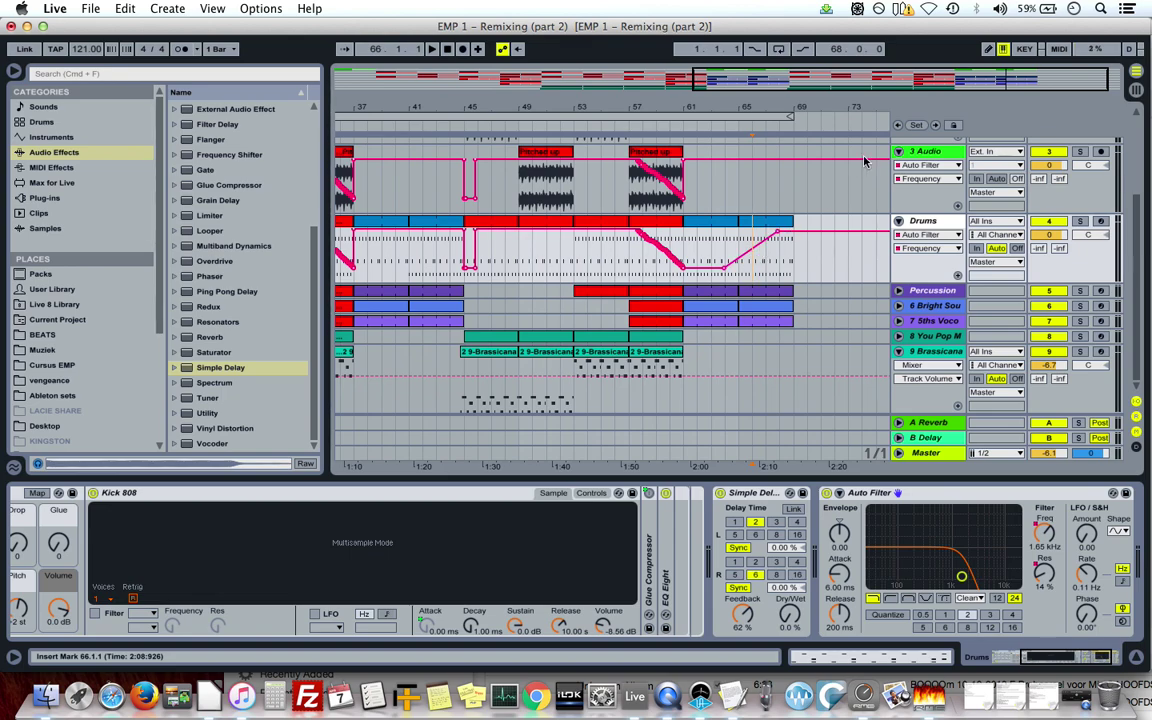
Draw stepped filter Frequency automation on the Drums track across bars 65 to 69 and play the section back.
left_click(988, 50)
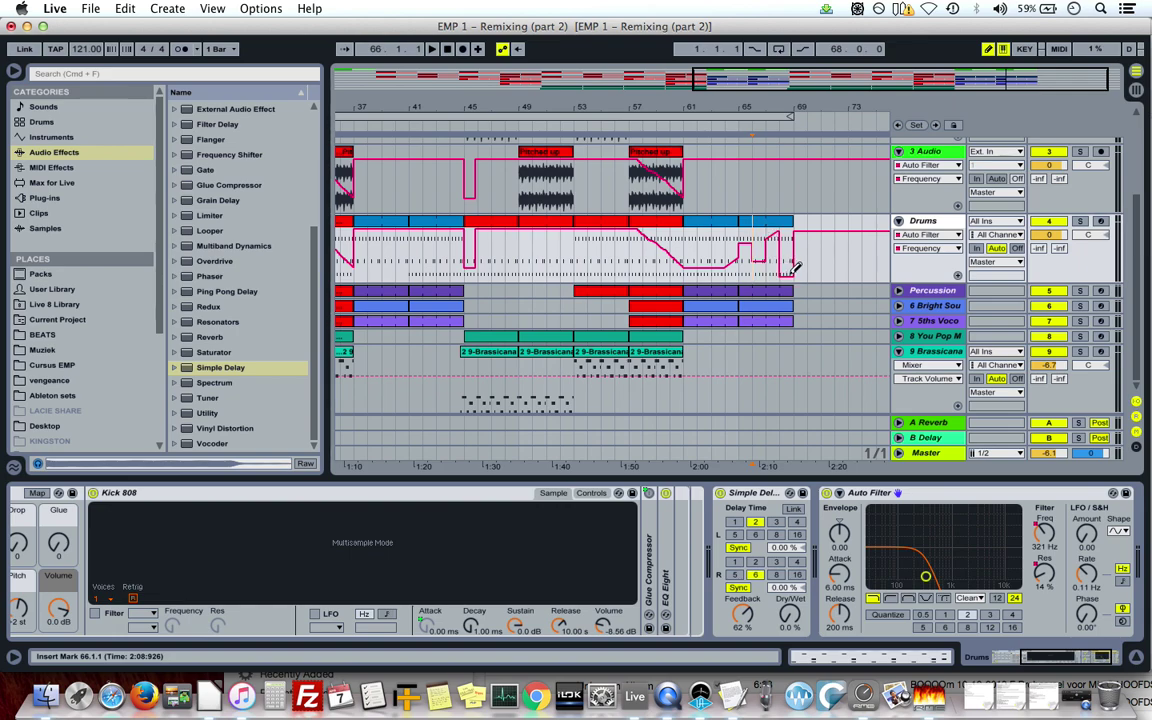
left_click(765, 227)
key("space")
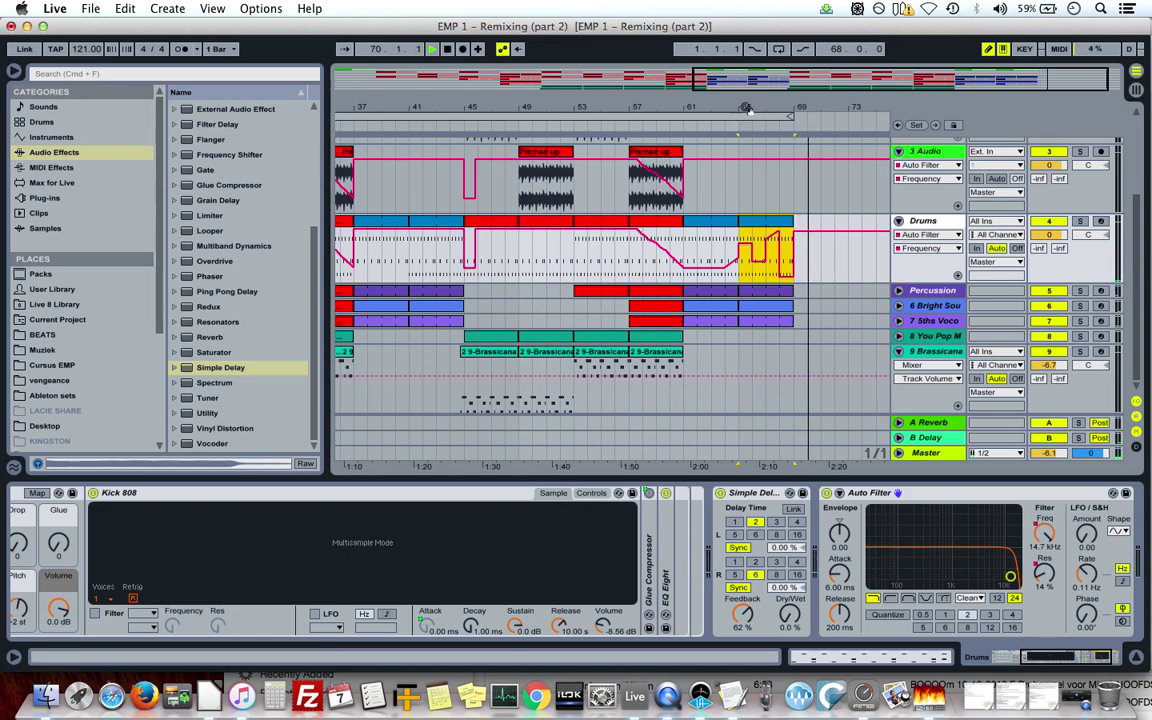
left_click_drag(806, 110, 806, 103)
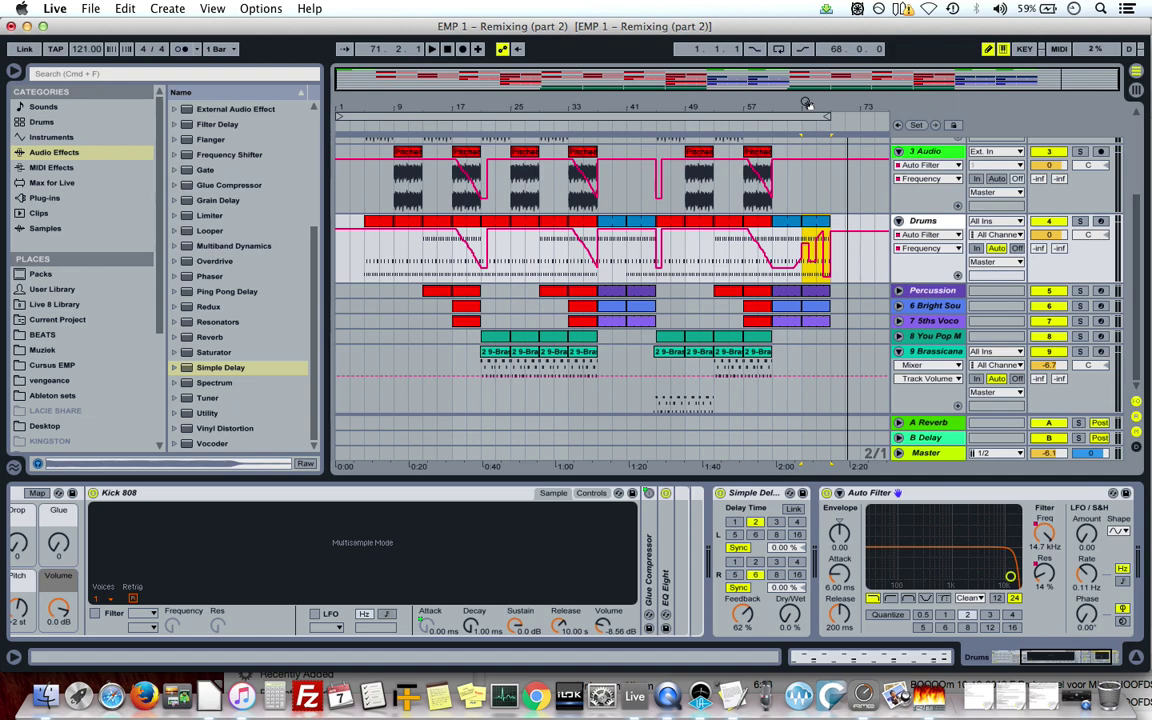
Compare the original loops in Session view with the clips and automation across all tracks in Arrangement view.
key("Tab")
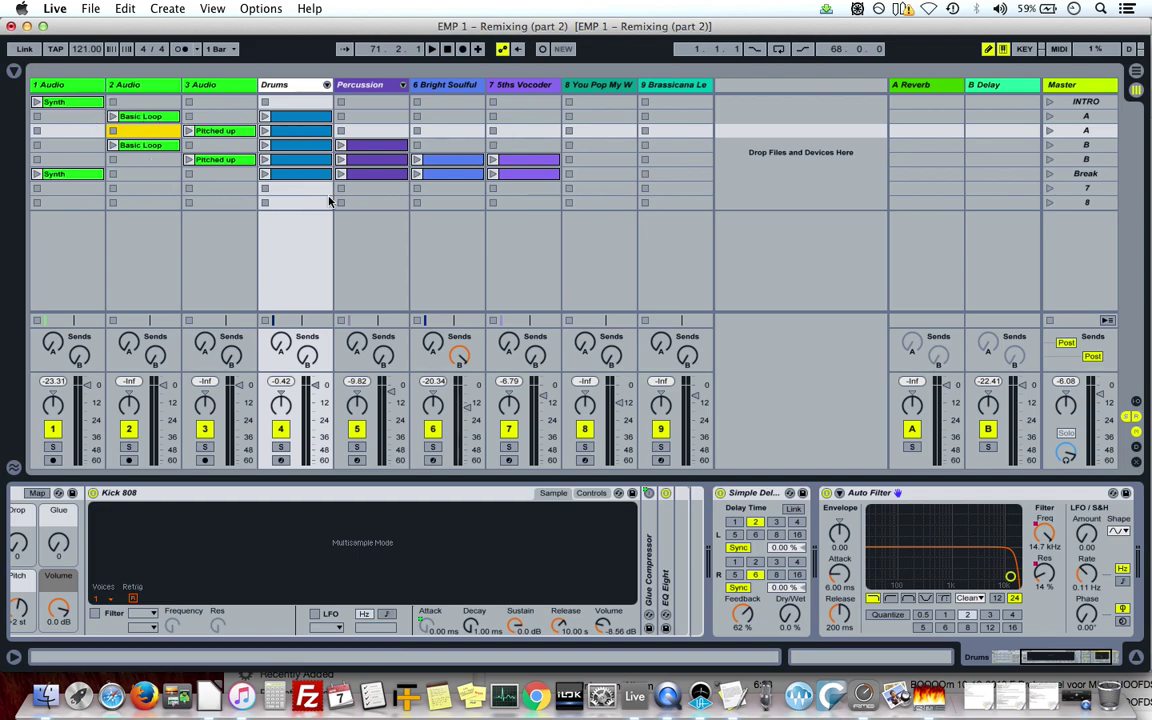
key("Tab")
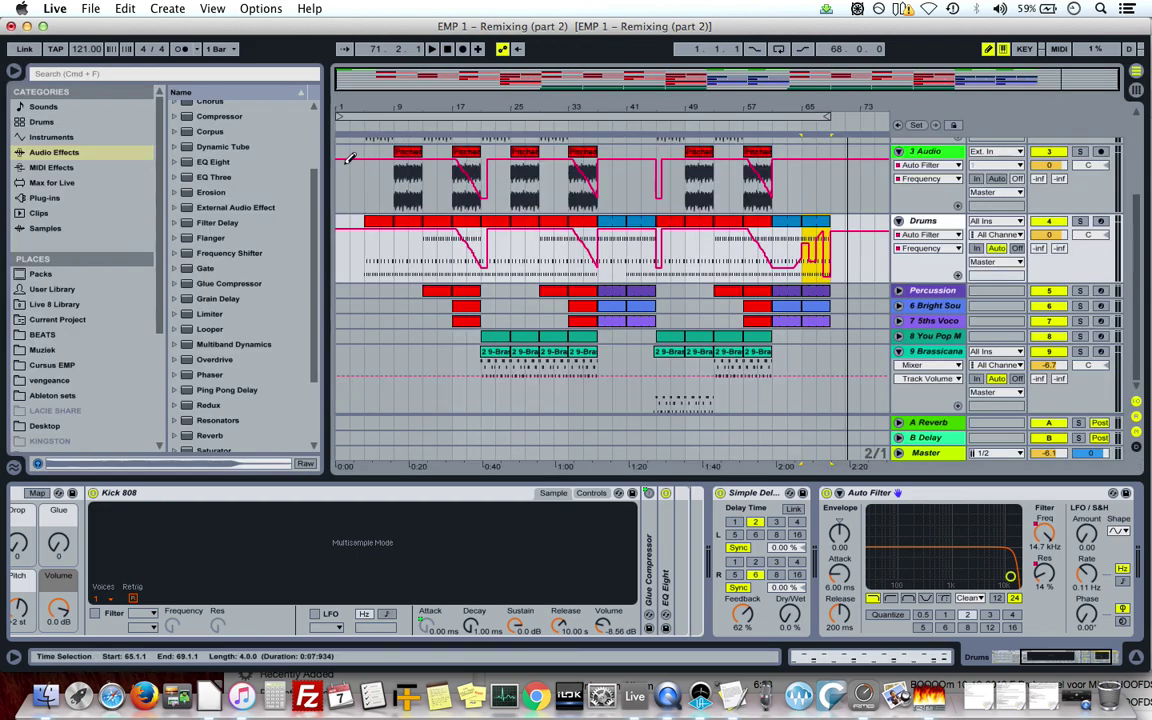
key("Tab")
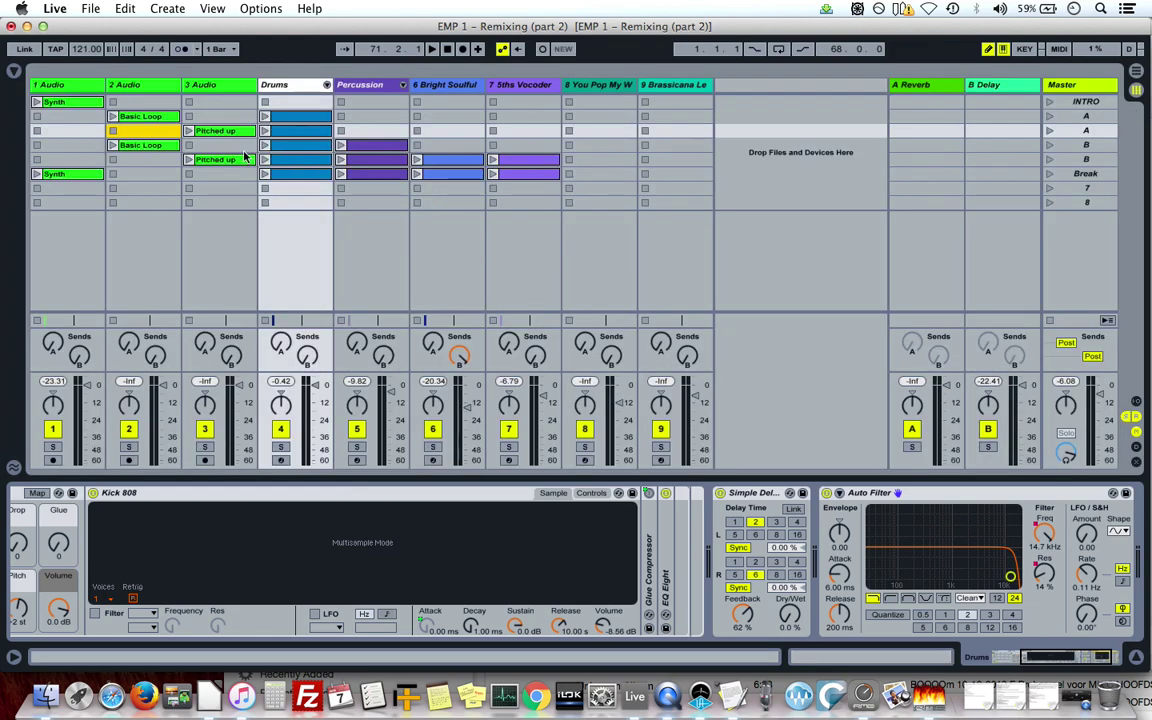
key("Tab")
scroll(375, 248, "up", 3)
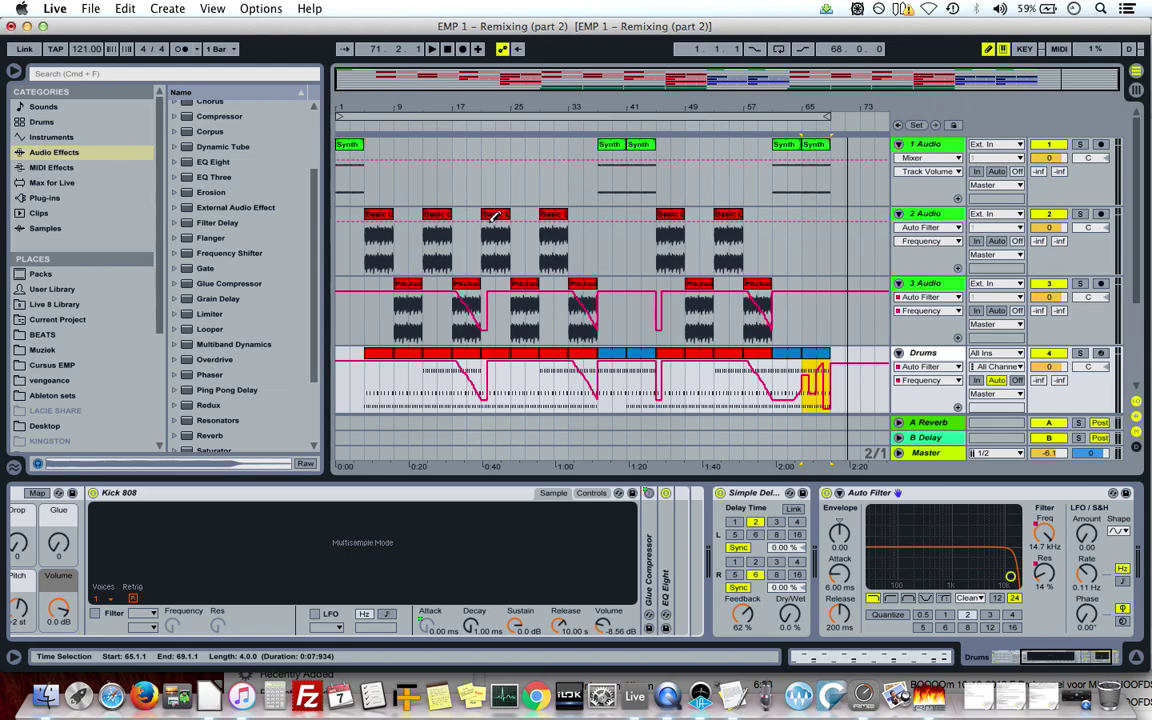
left_click(380, 235)
left_click(411, 285)
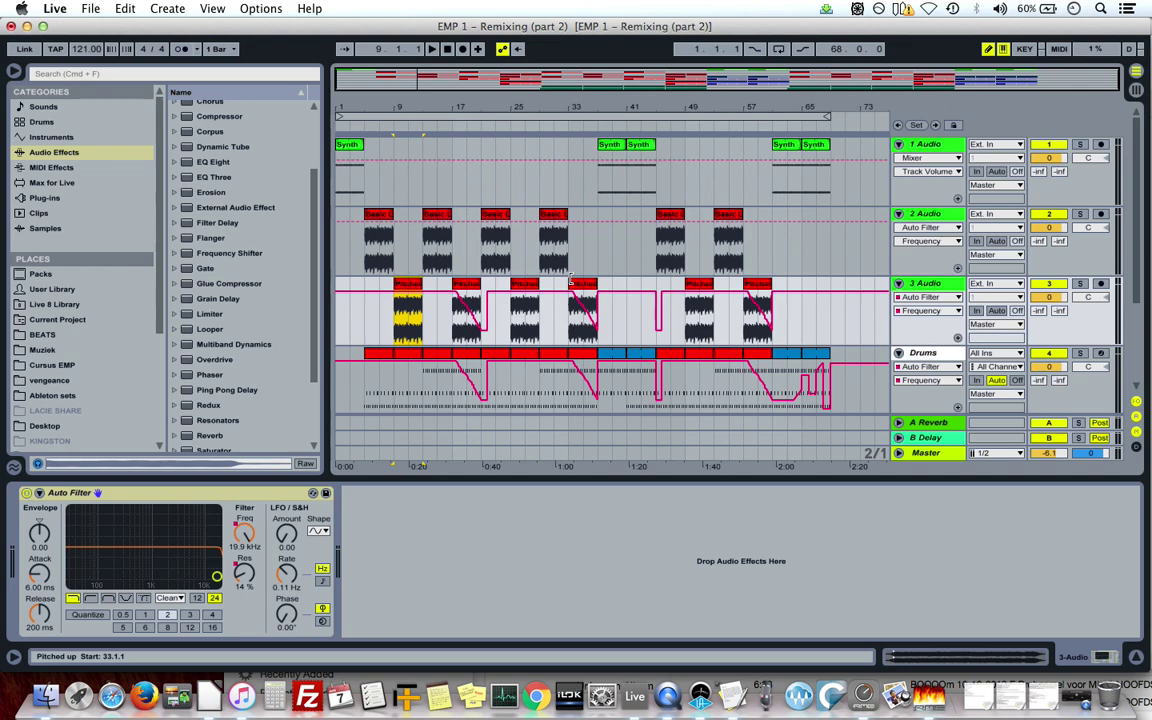
scroll(571, 281, "down", 5)
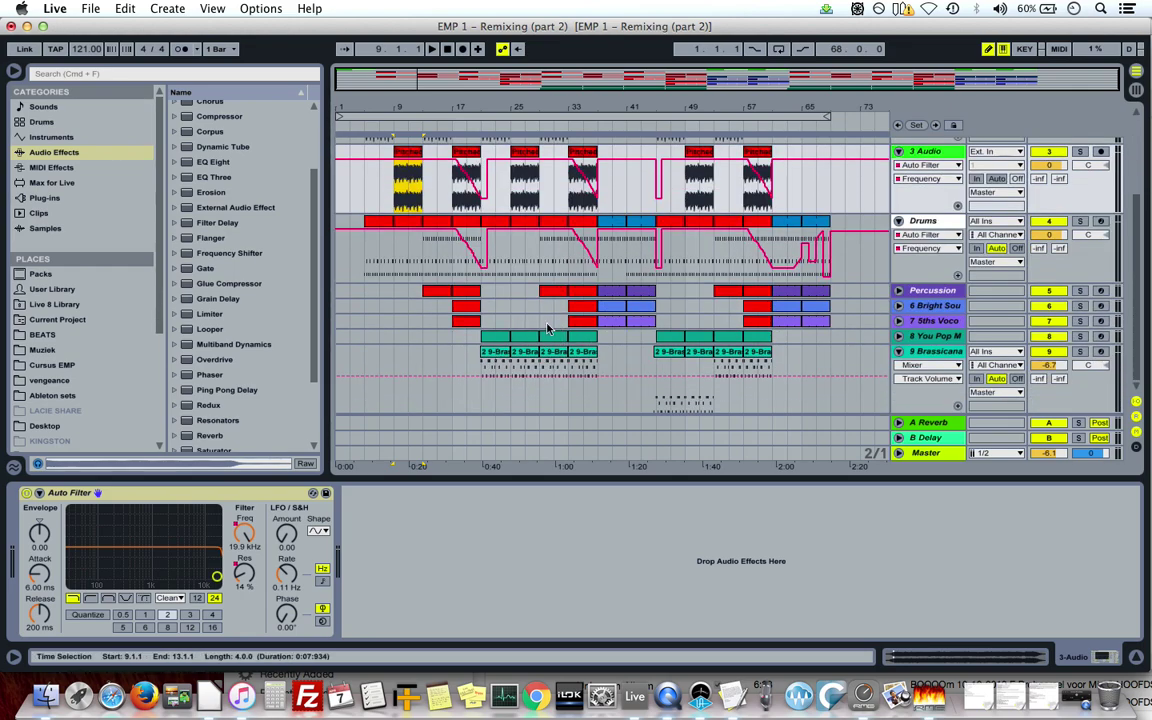
scroll(572, 285, "up", 5)
left_click(398, 162)
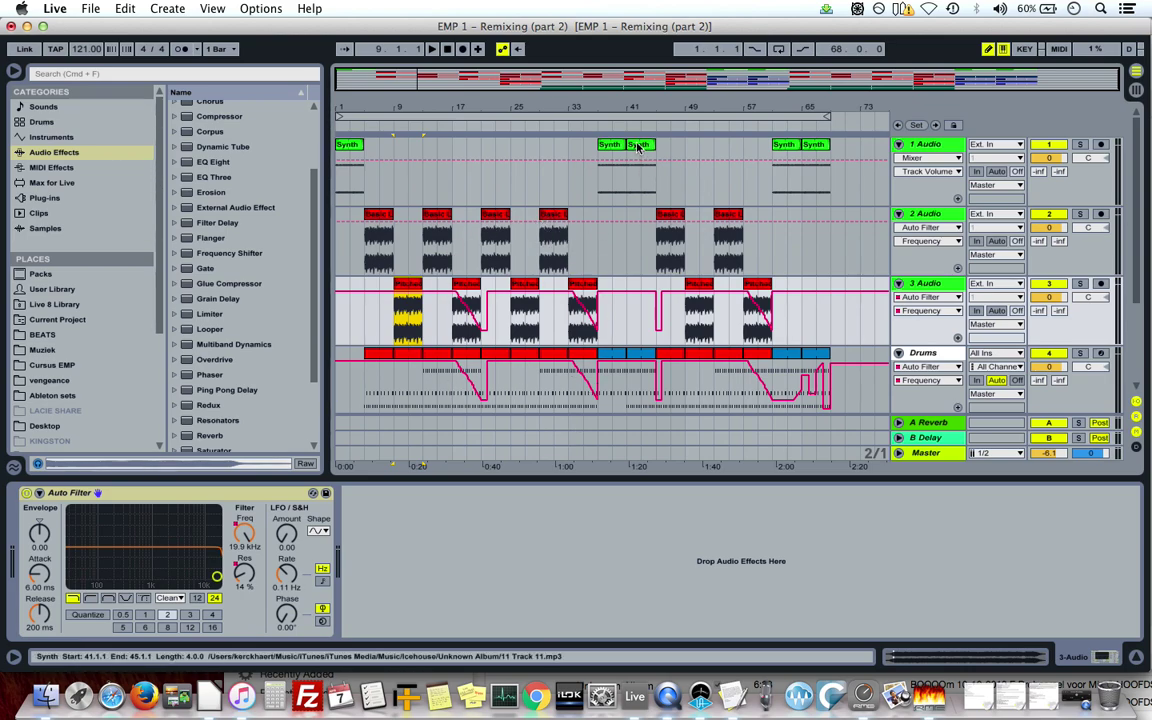
key("Tab")
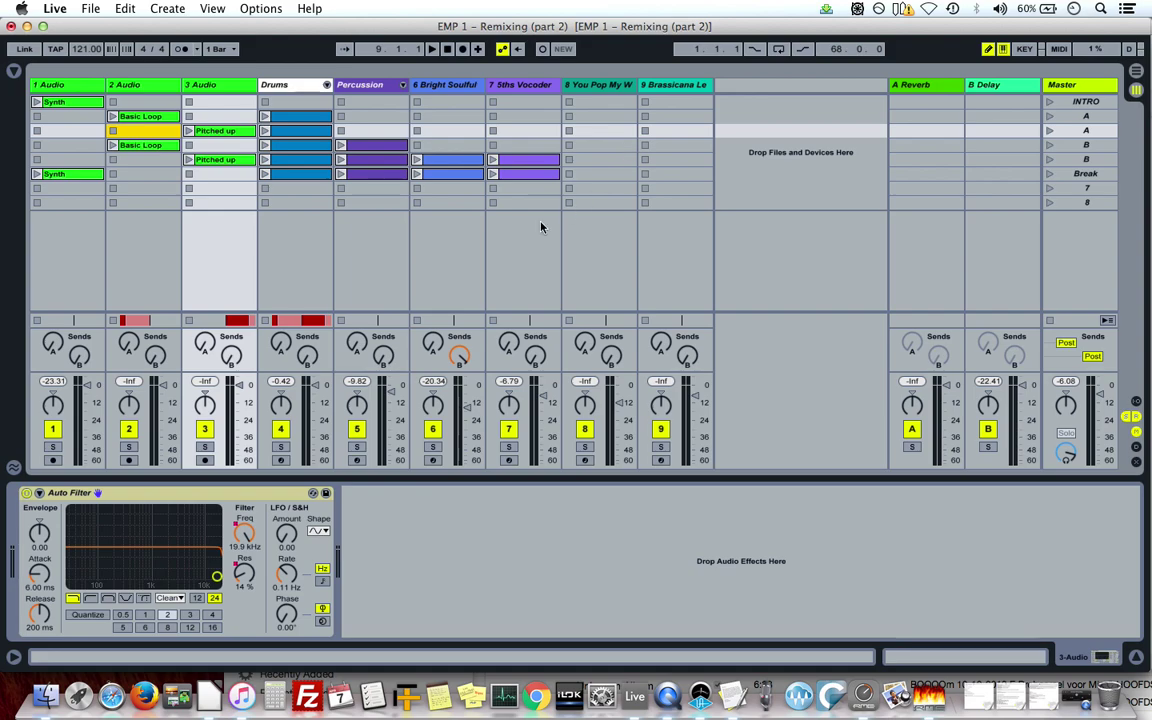
key("Tab")
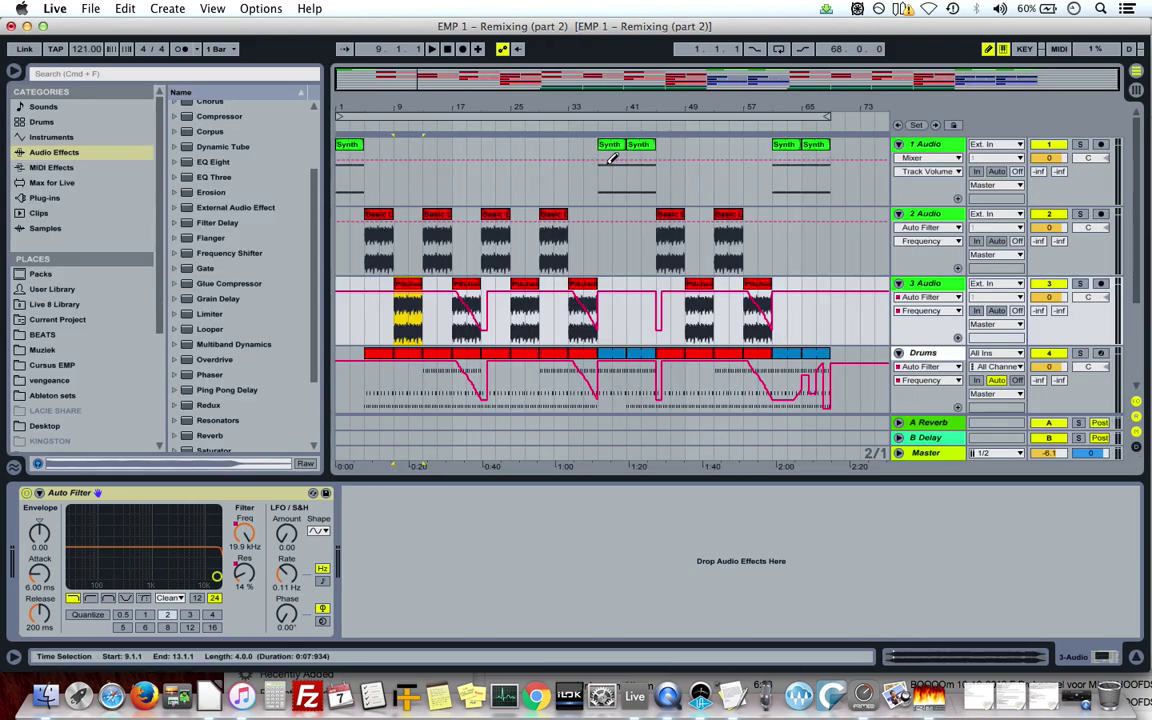
scroll(706, 262, "down", 4)
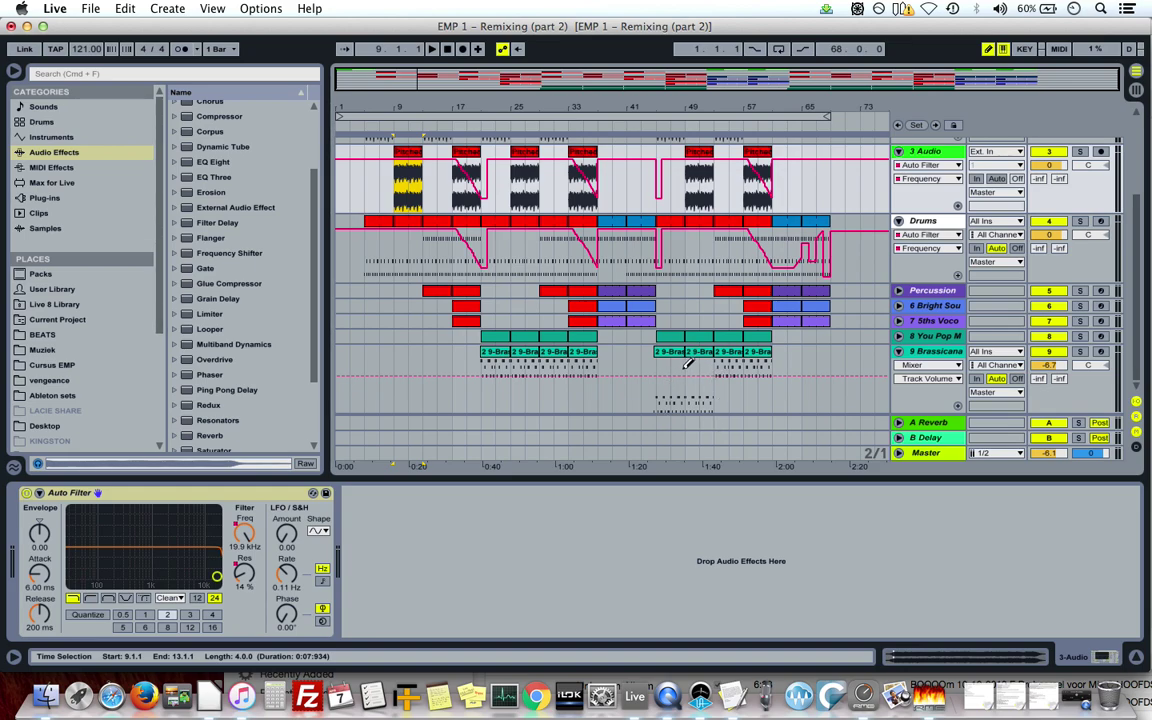
scroll(663, 247, "up", 4)
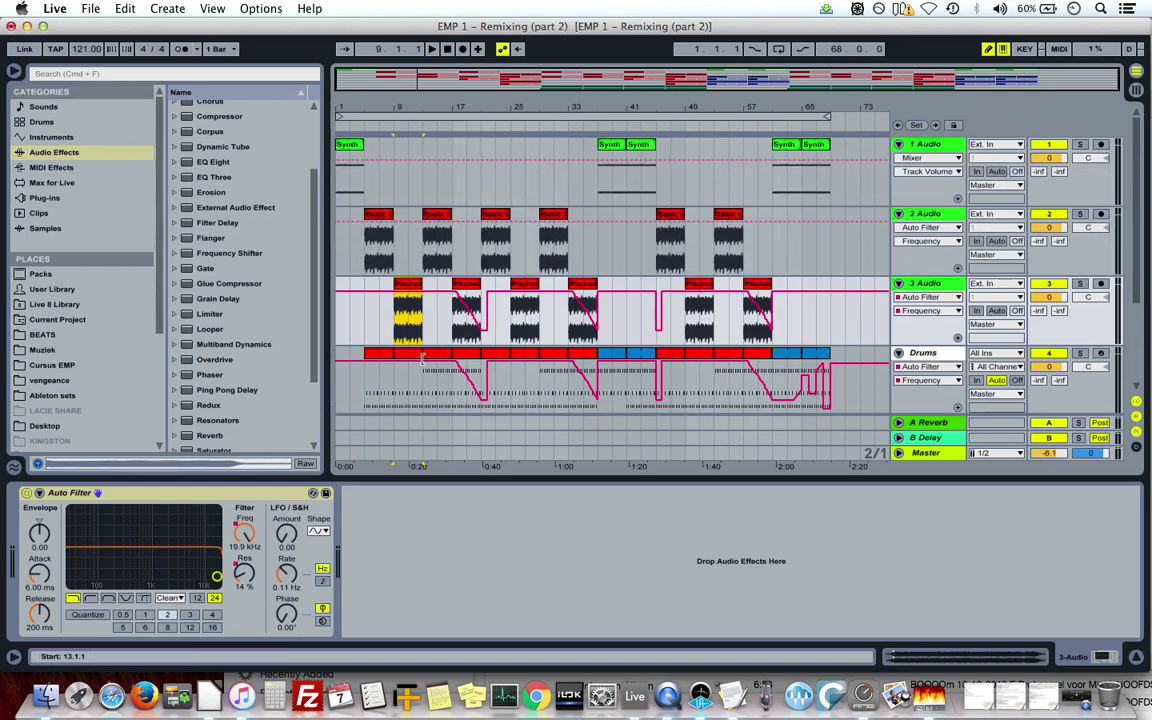